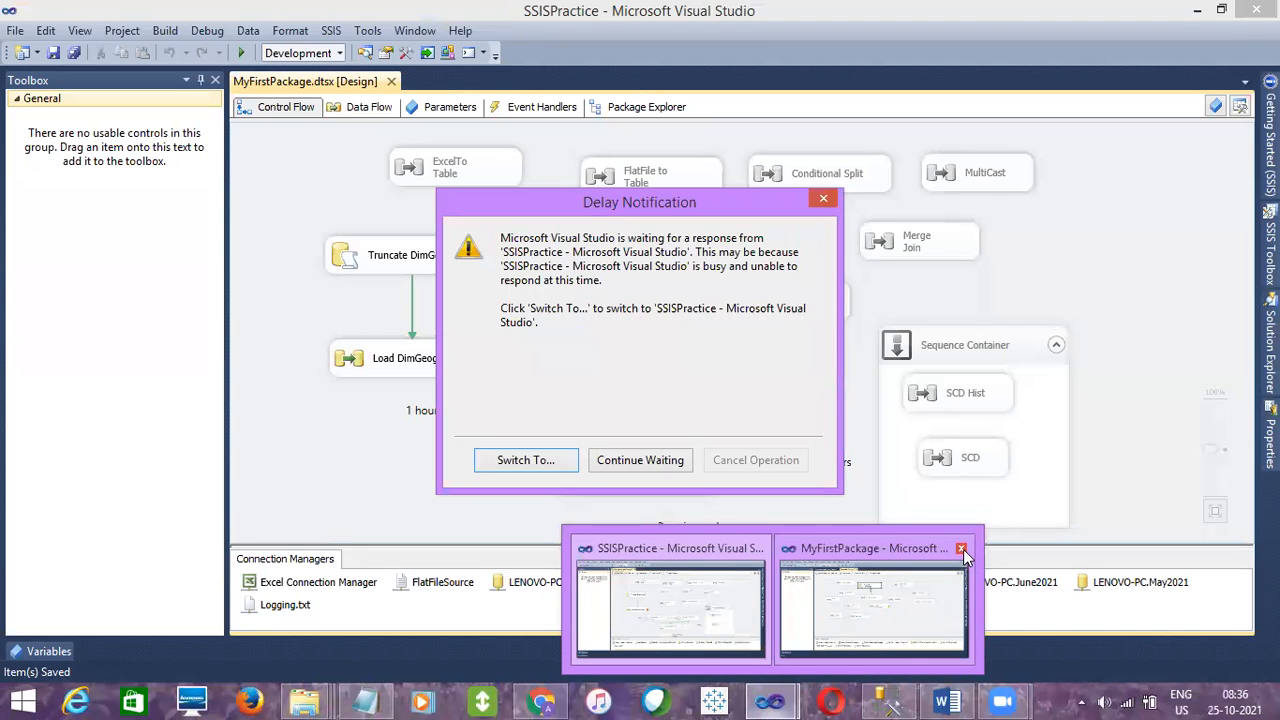
- Close the MyFirstPackage project window, saving changes to Basic.dtsx, and cancel the delayed operation in the SSISPractice window
left_click(961, 550)
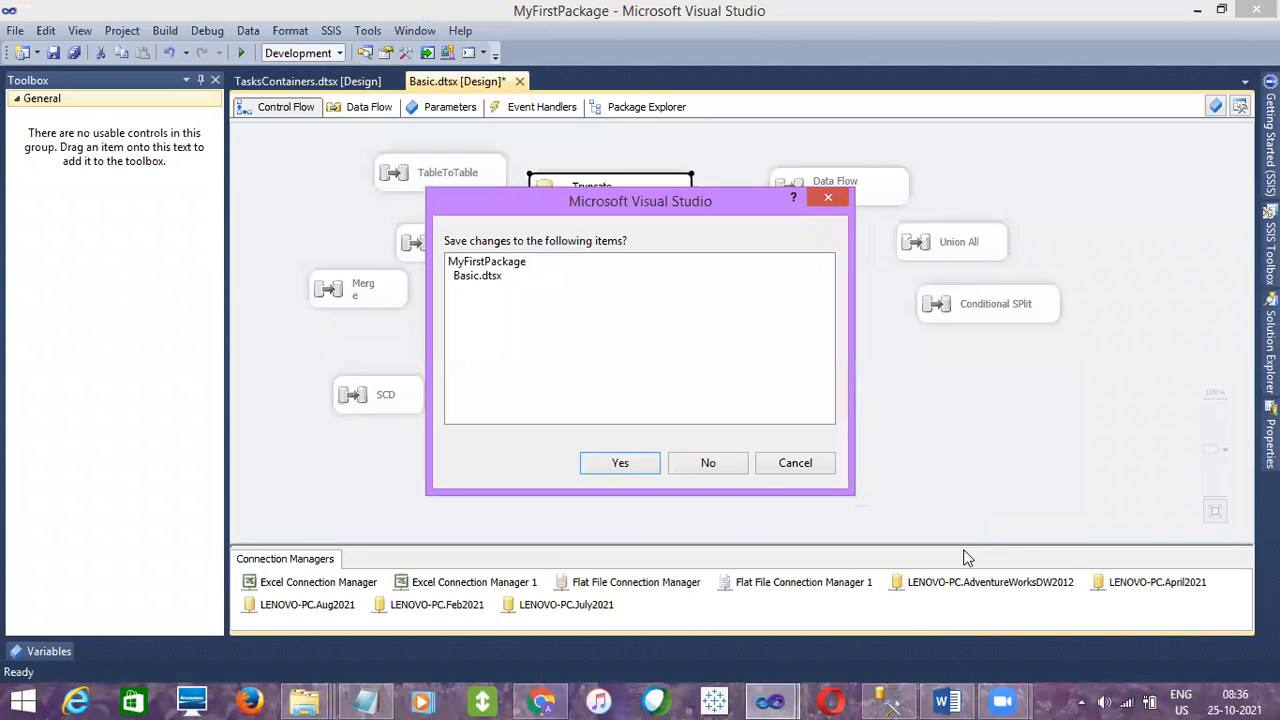
left_click(612, 462)
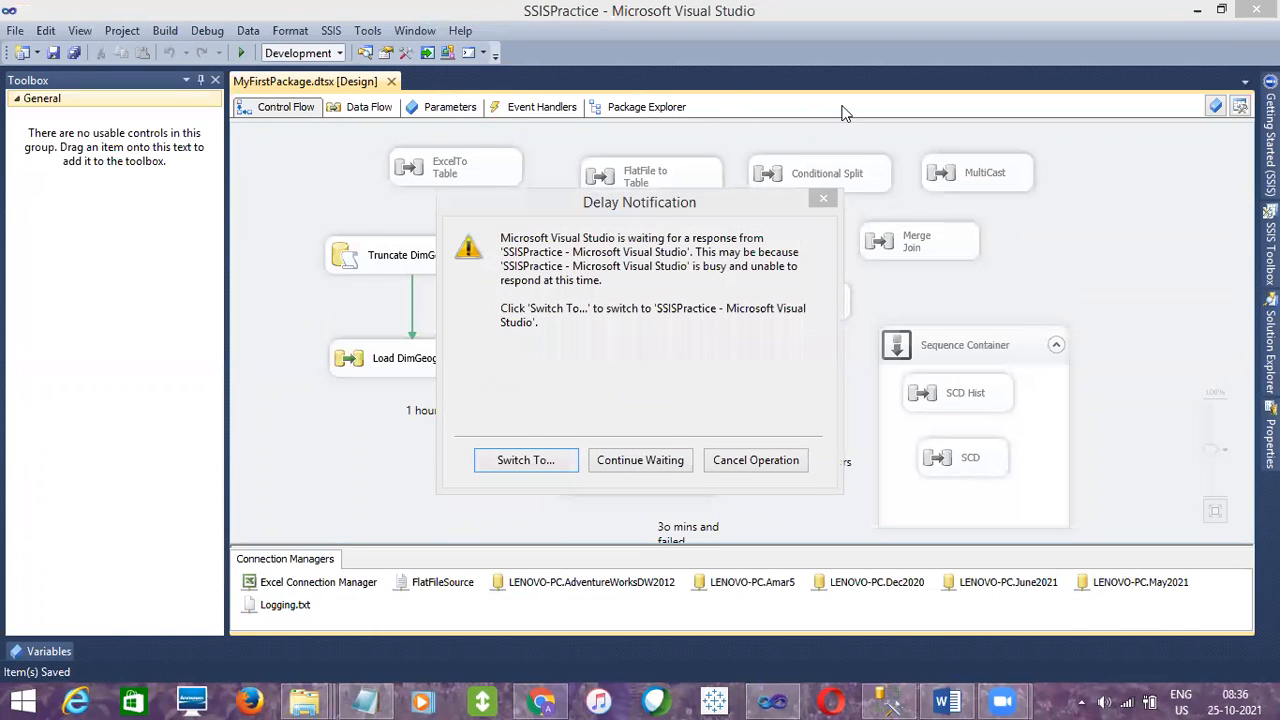
left_click(758, 462)
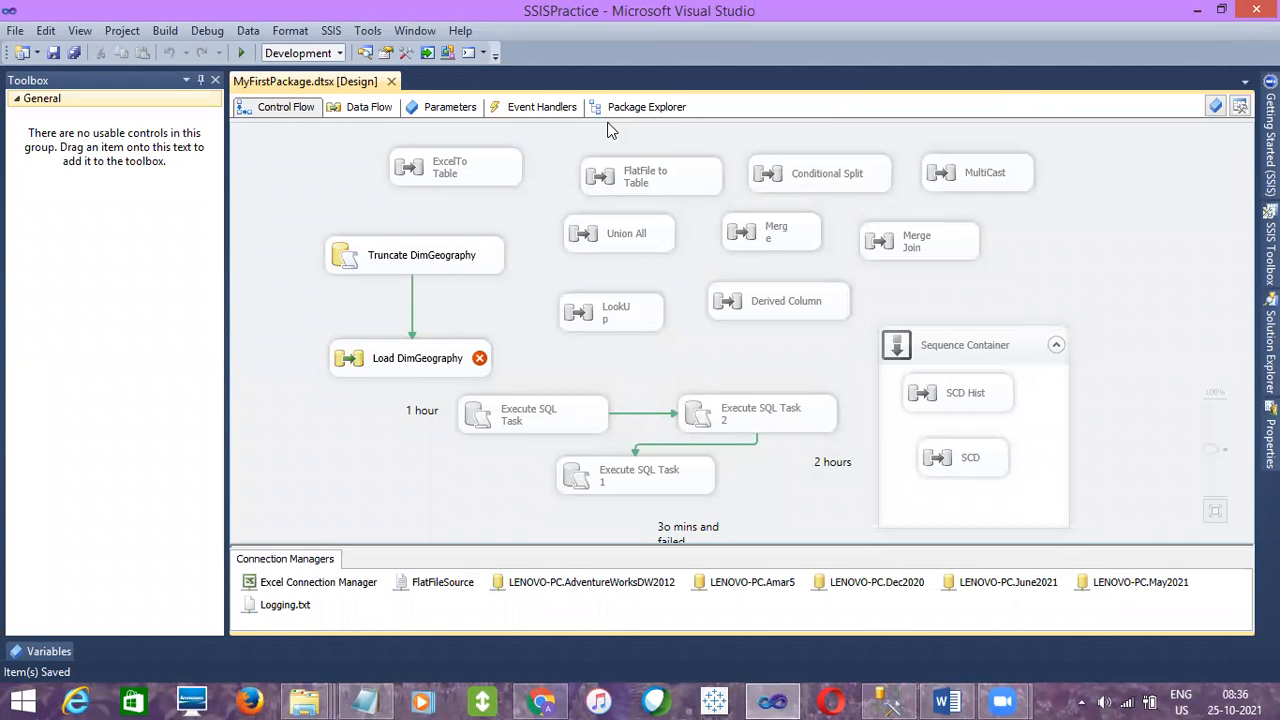
- End the Microsoft Visual Studio 2010 process through Task Manager and close Task Manager
right_click(1047, 698)
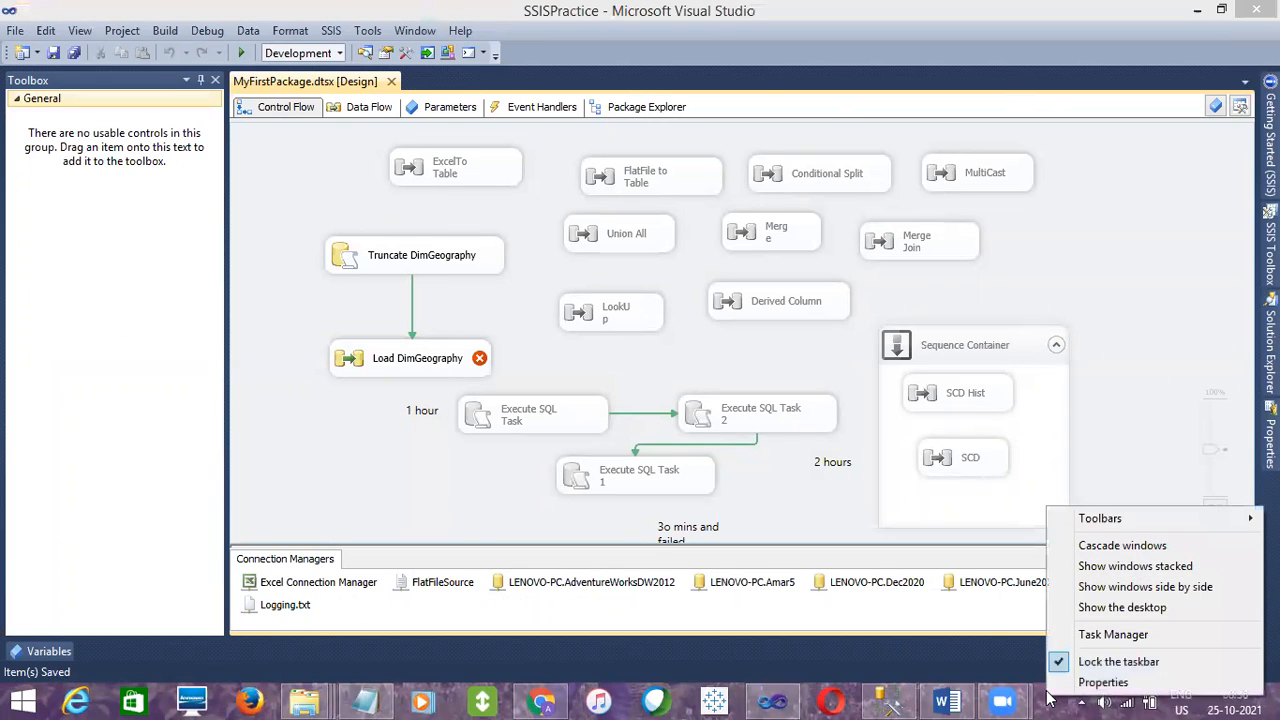
left_click(1100, 634)
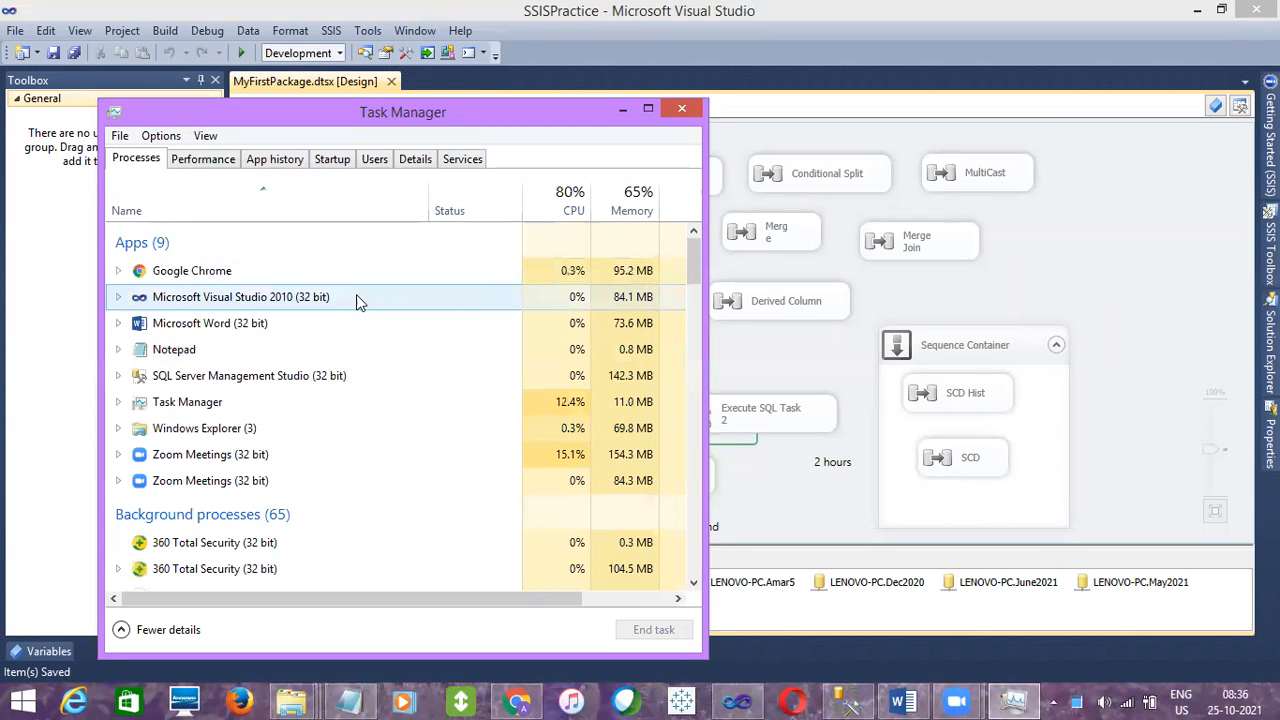
left_click(356, 294)
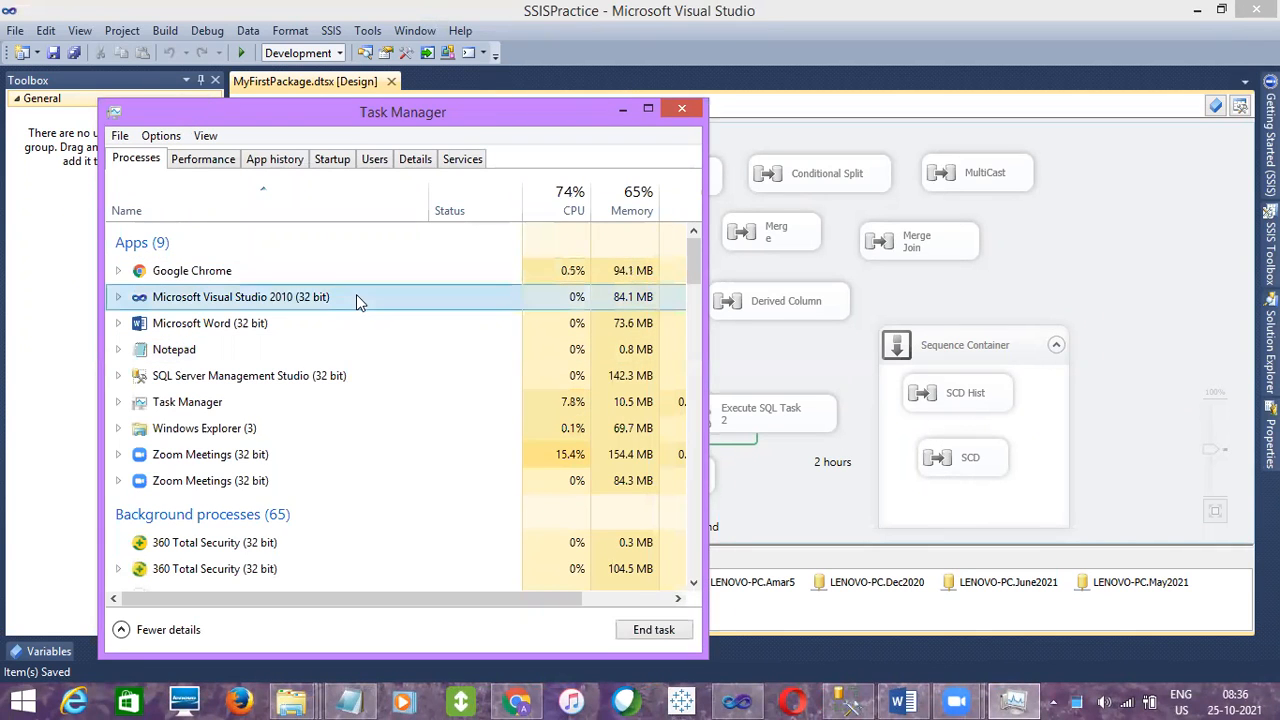
left_click(674, 631)
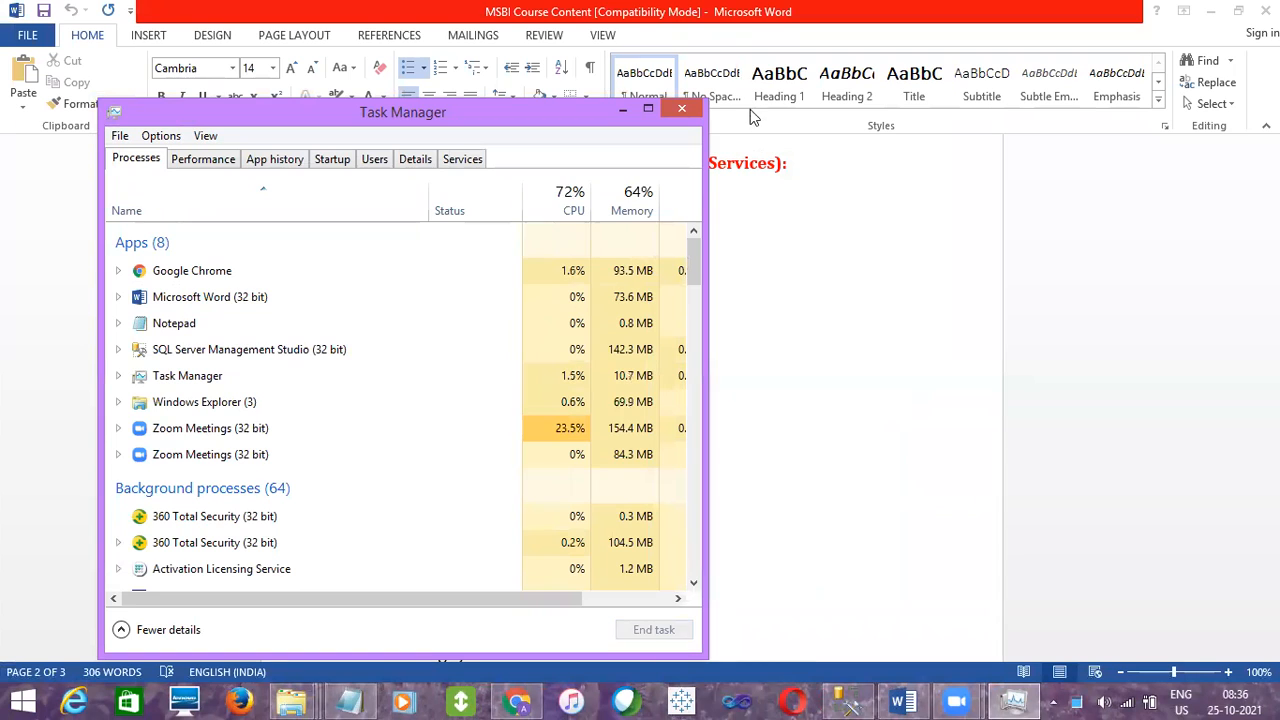
left_click(681, 108)
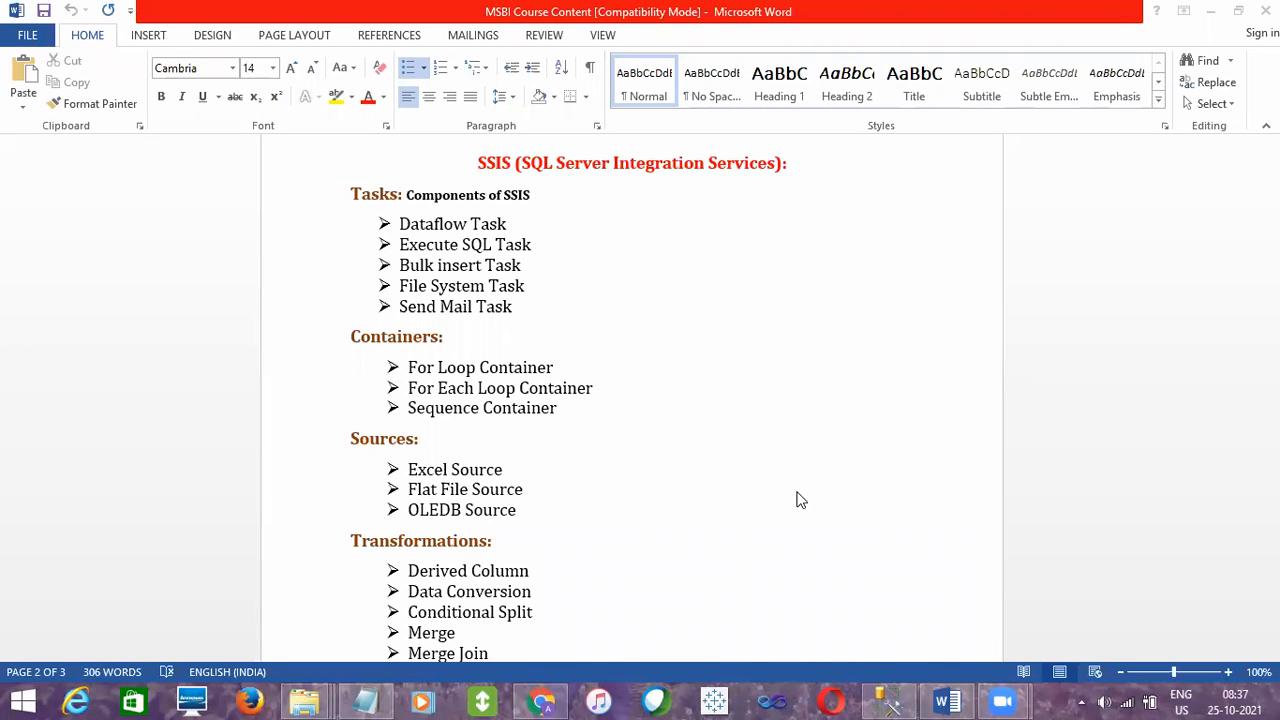
- Switch to SQL Server Management Studio and write the line "SSIS -- SQl Serevr INtegration Services" in the SQLQuery21 query
left_click(886, 700)
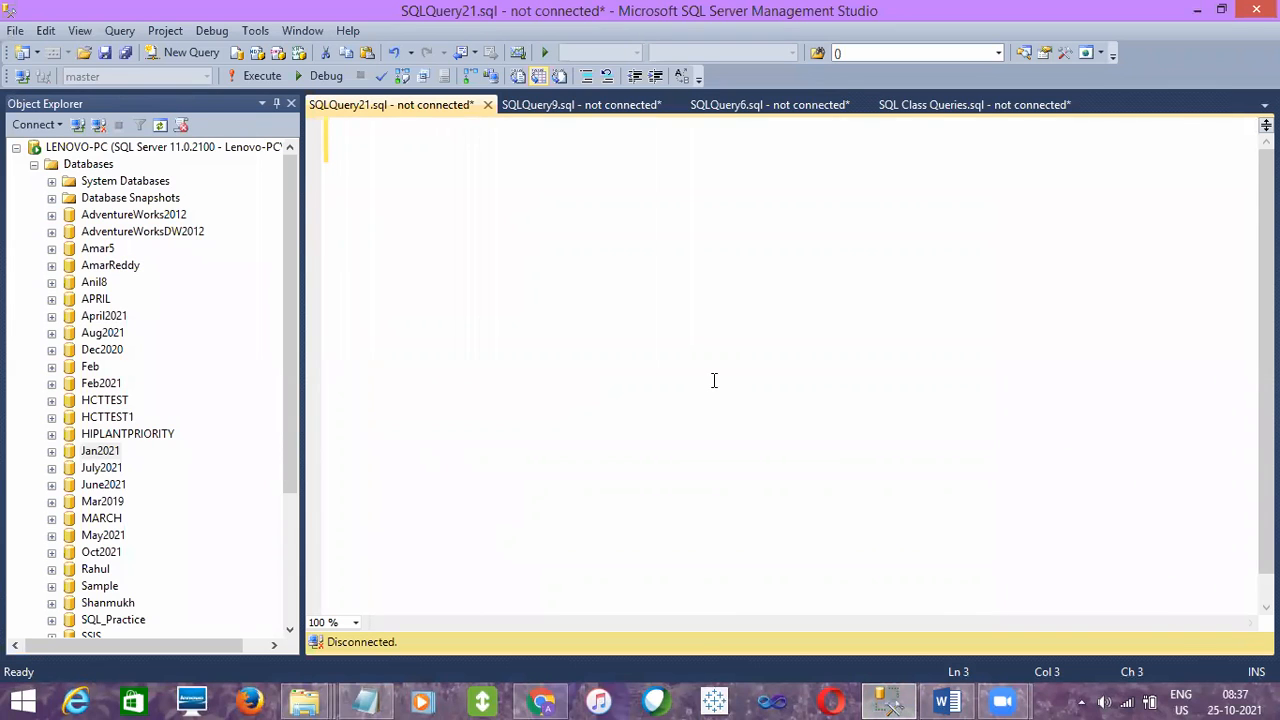
type("SSIS -- SQl Serevr IN")
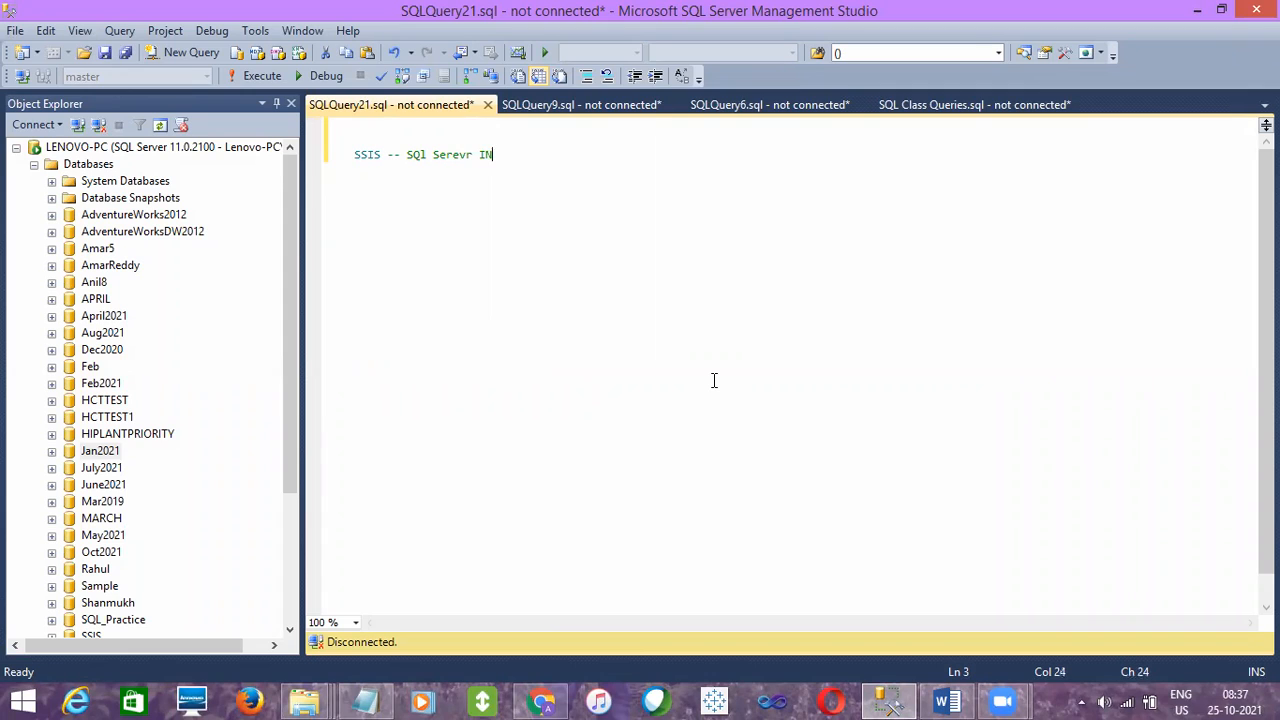
type("tegration Services")
key("Return")
key("Return")
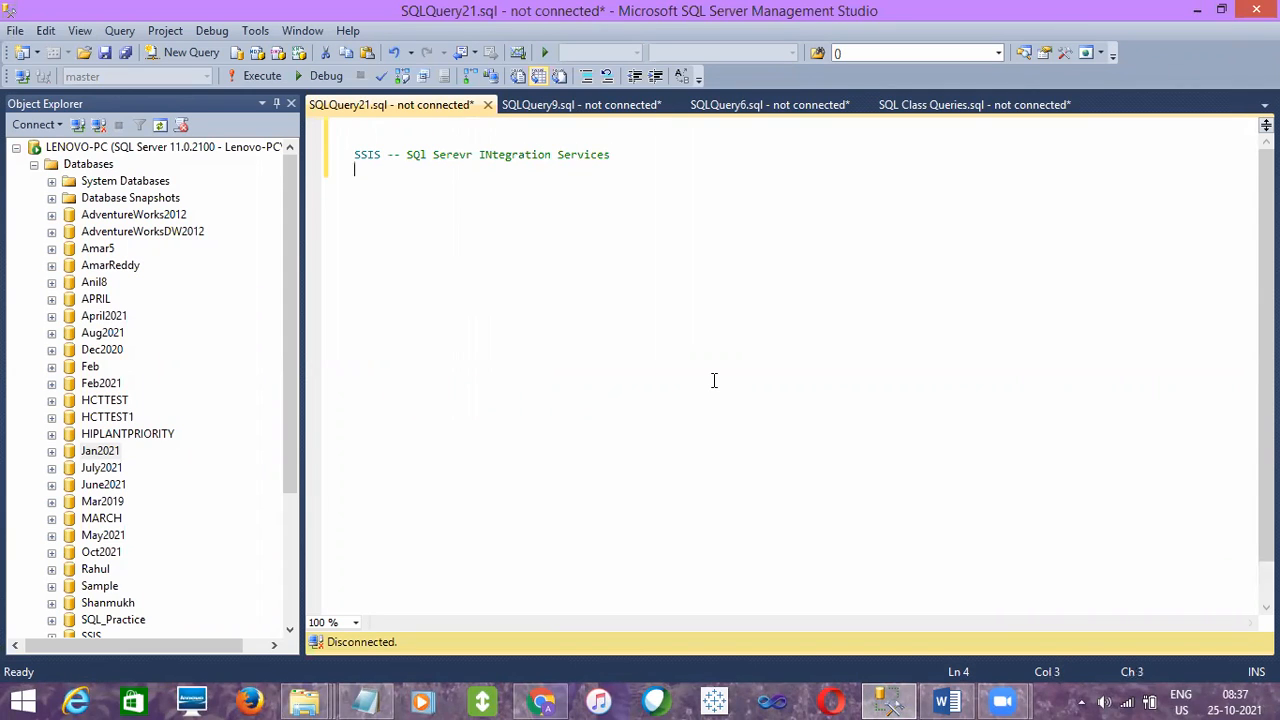
- Add the line "ETL --> Ectraction , Transformation & Load" below the SSIS line
type("ETL --> Ectracti")
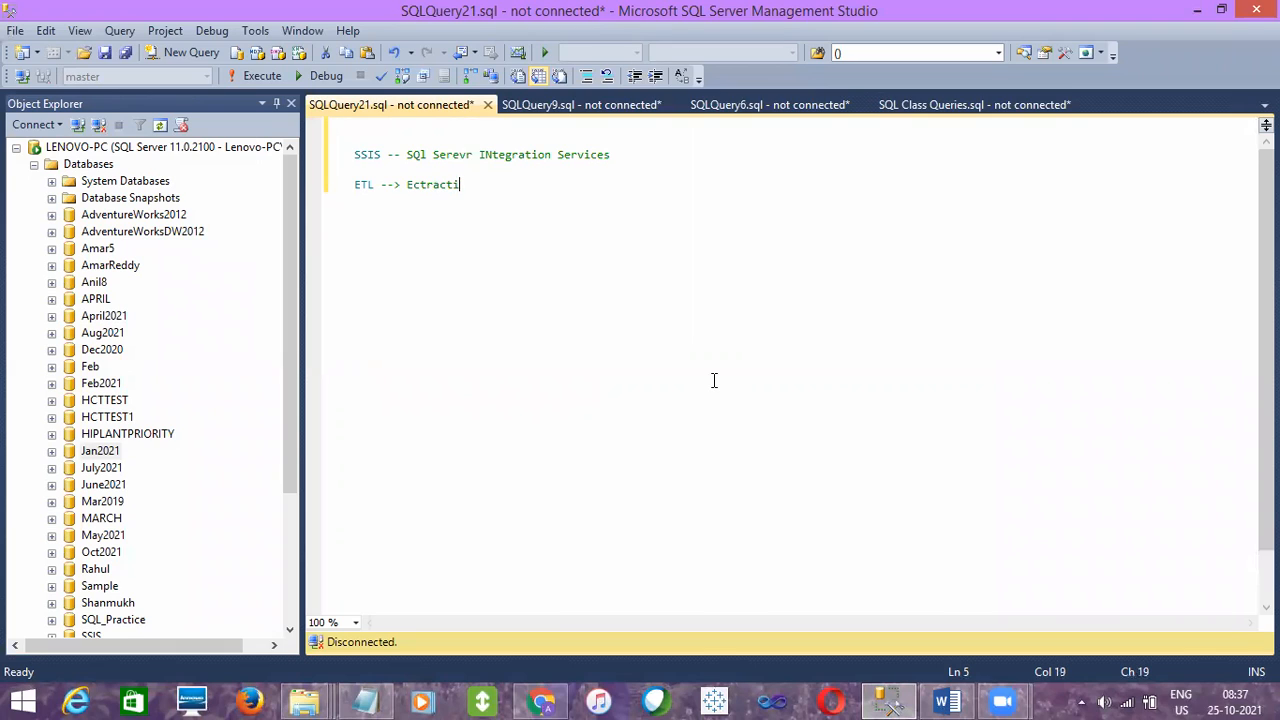
type("on , Transformation & Load")
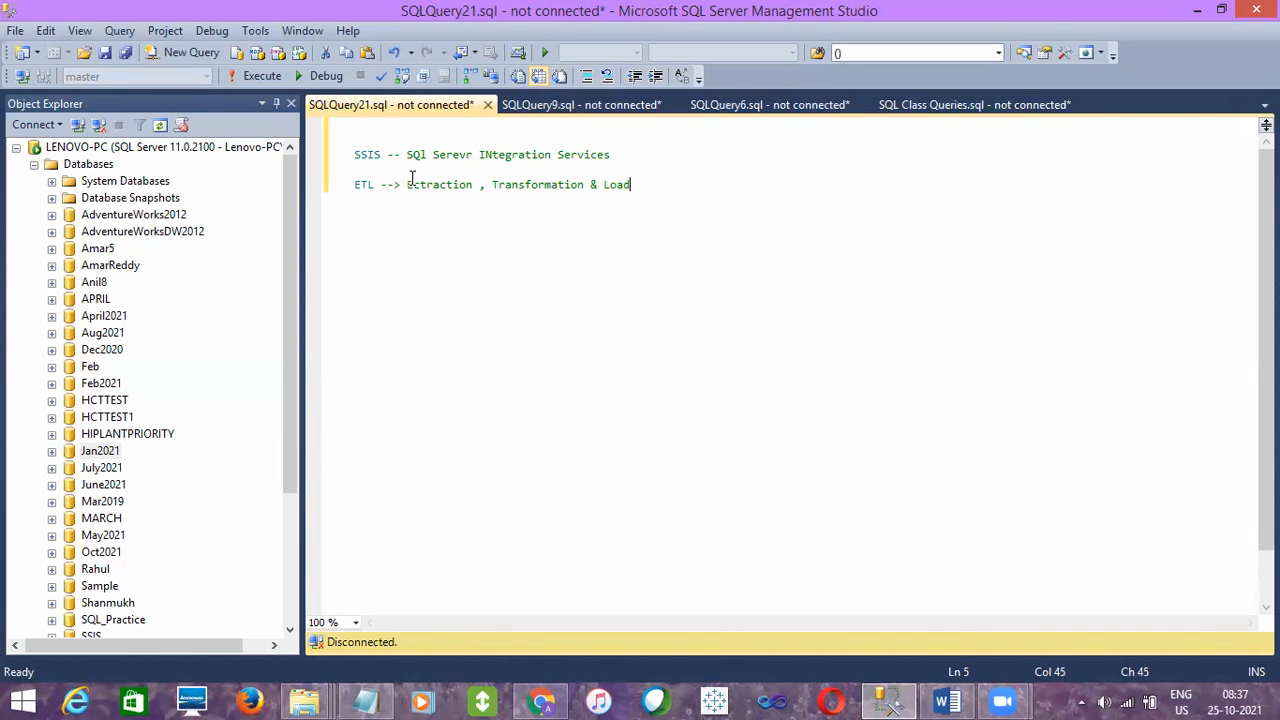
- Correct the misspelled first term of the ETL line to "Extraction" and add two line breaks after the line
left_click(419, 186)
key("BackSpace")
type("x")
left_click(660, 181)
key("Return")
key("Return")
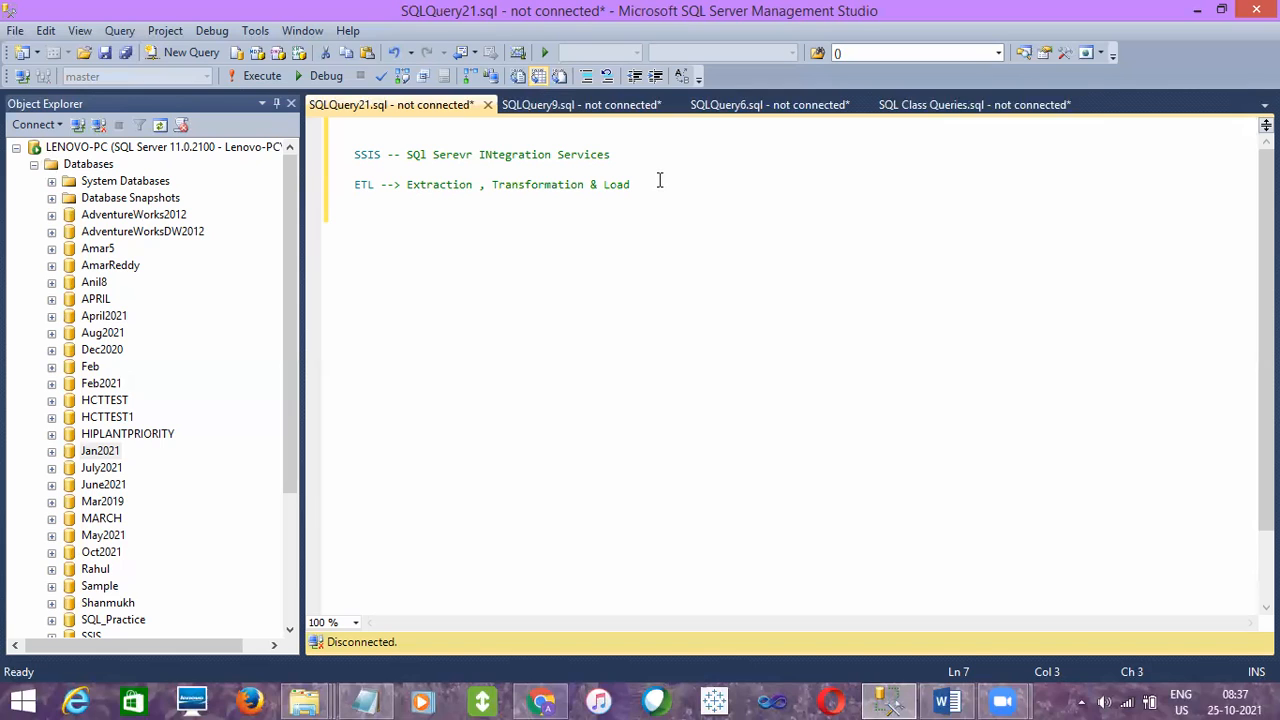
double_click(444, 190)
double_click(516, 190)
double_click(633, 185)
left_click(633, 185)
double_click(620, 186)
- Look over the databases listed under the LENOVO-PC server in Object Explorer
left_click(122, 417)
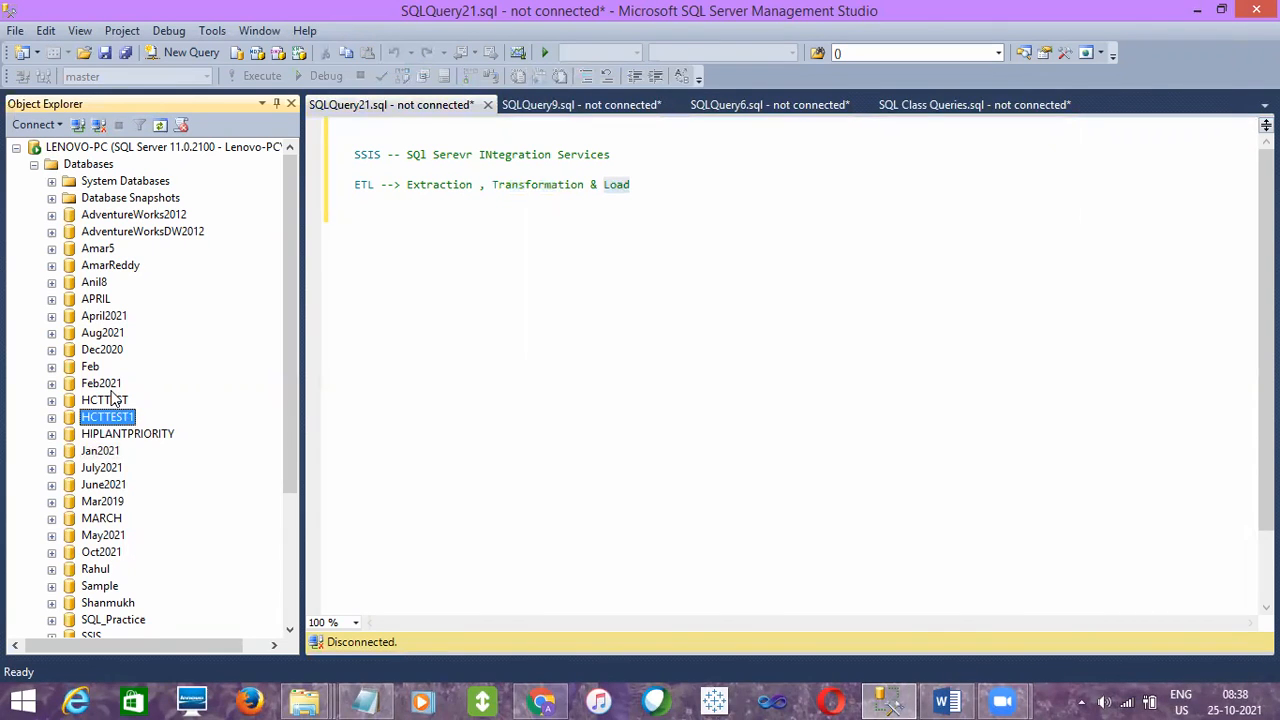
left_click(102, 388)
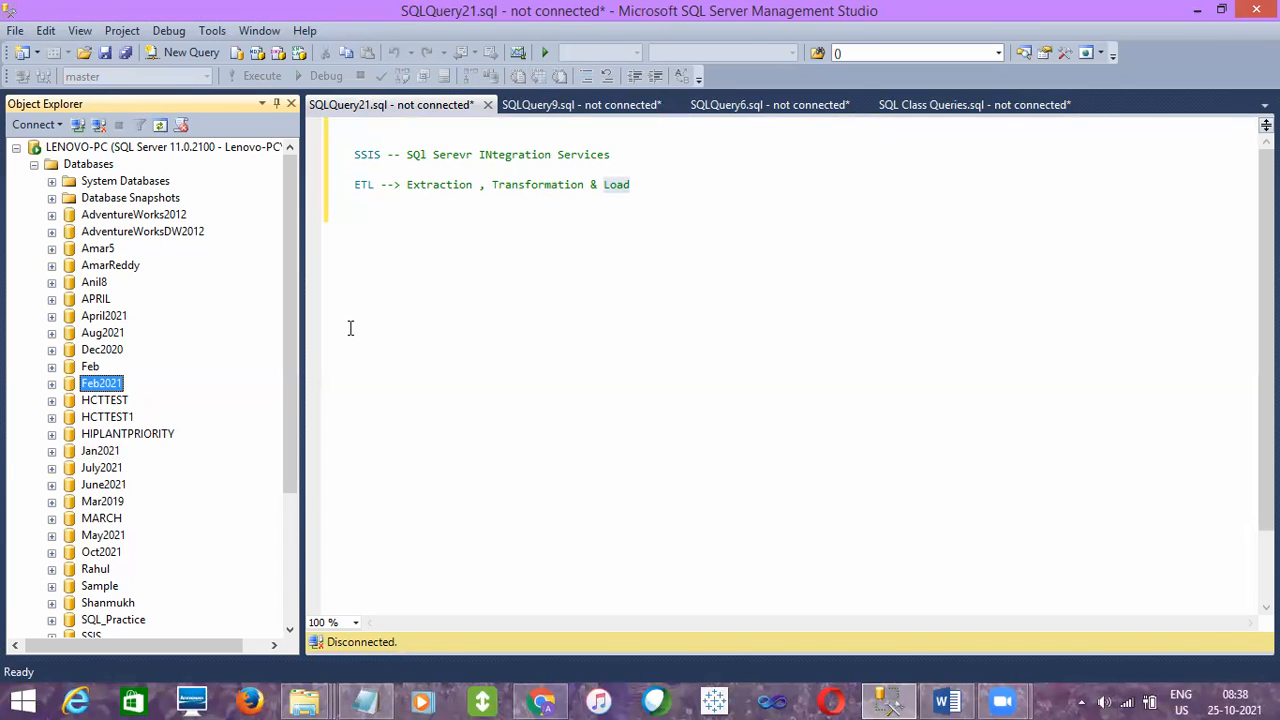
left_click(126, 402)
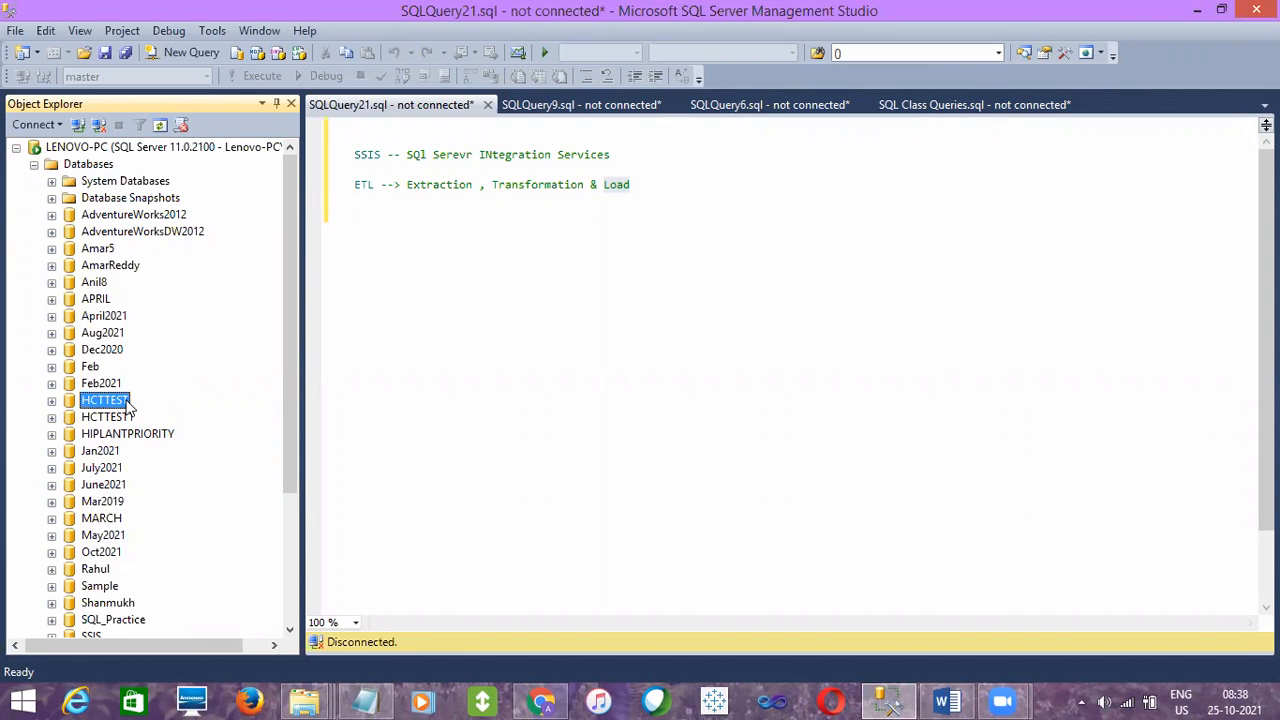
left_click(90, 369)
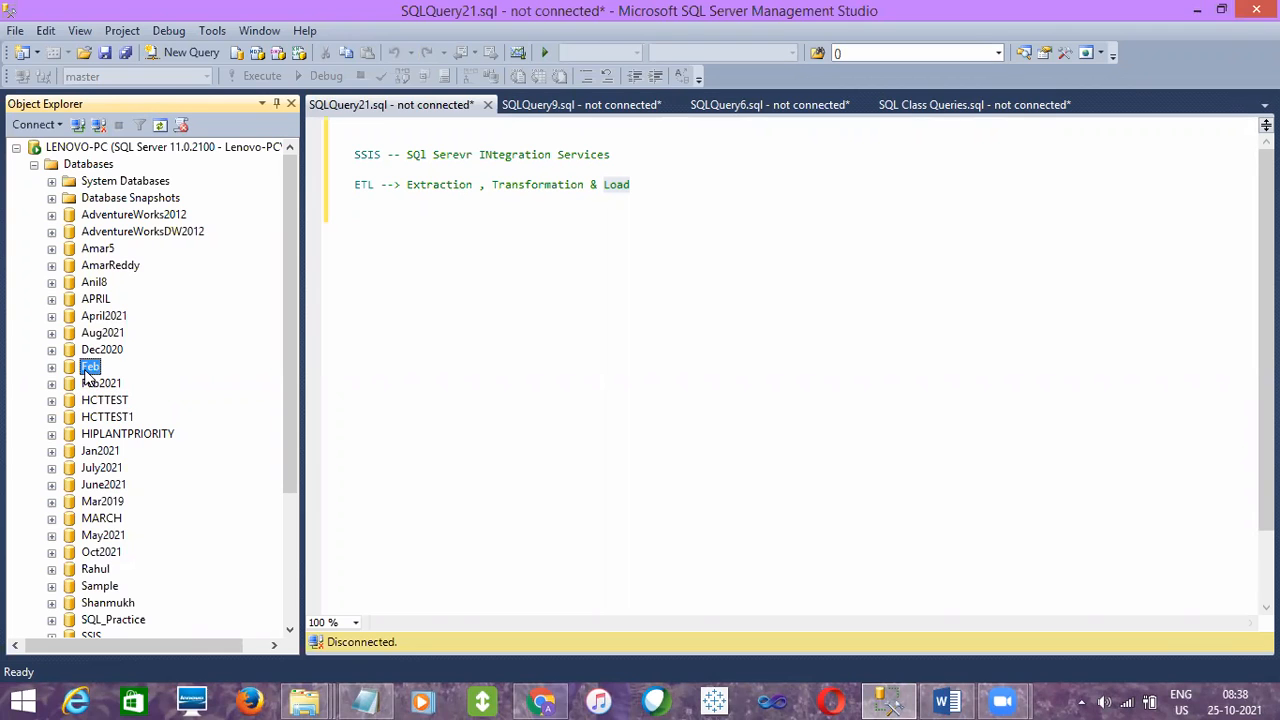
left_click(109, 417)
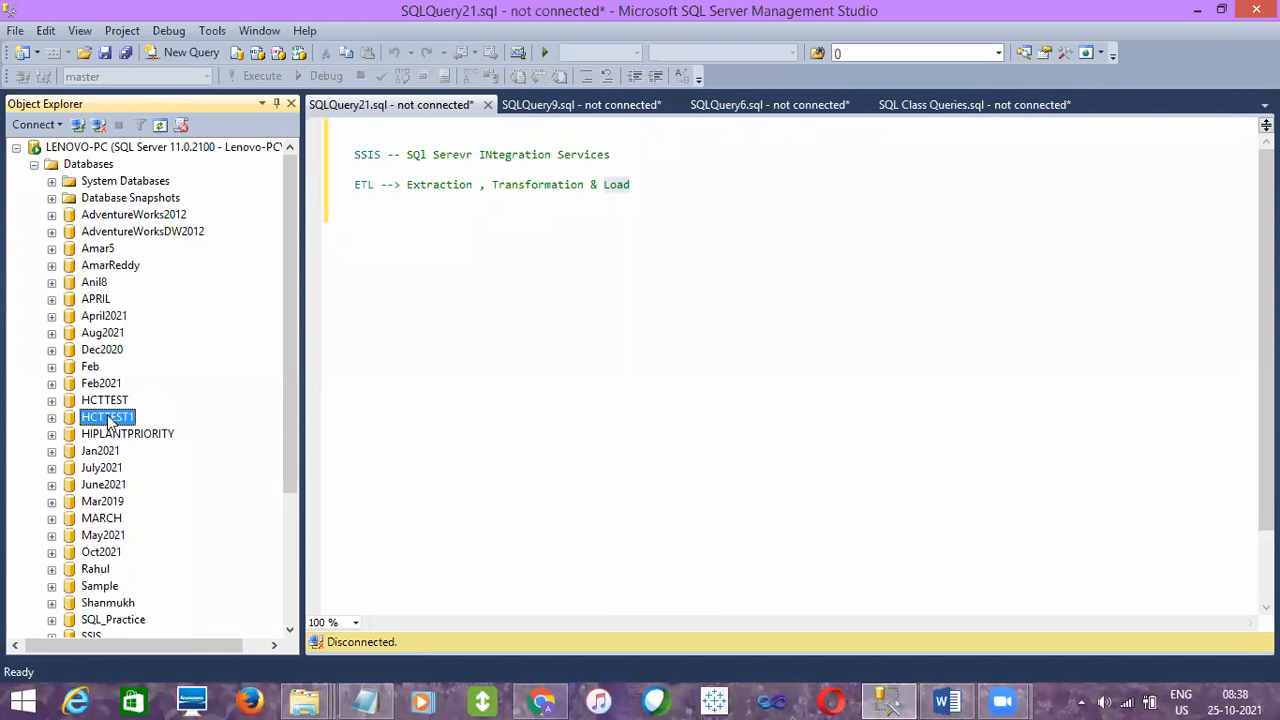
left_click(100, 368)
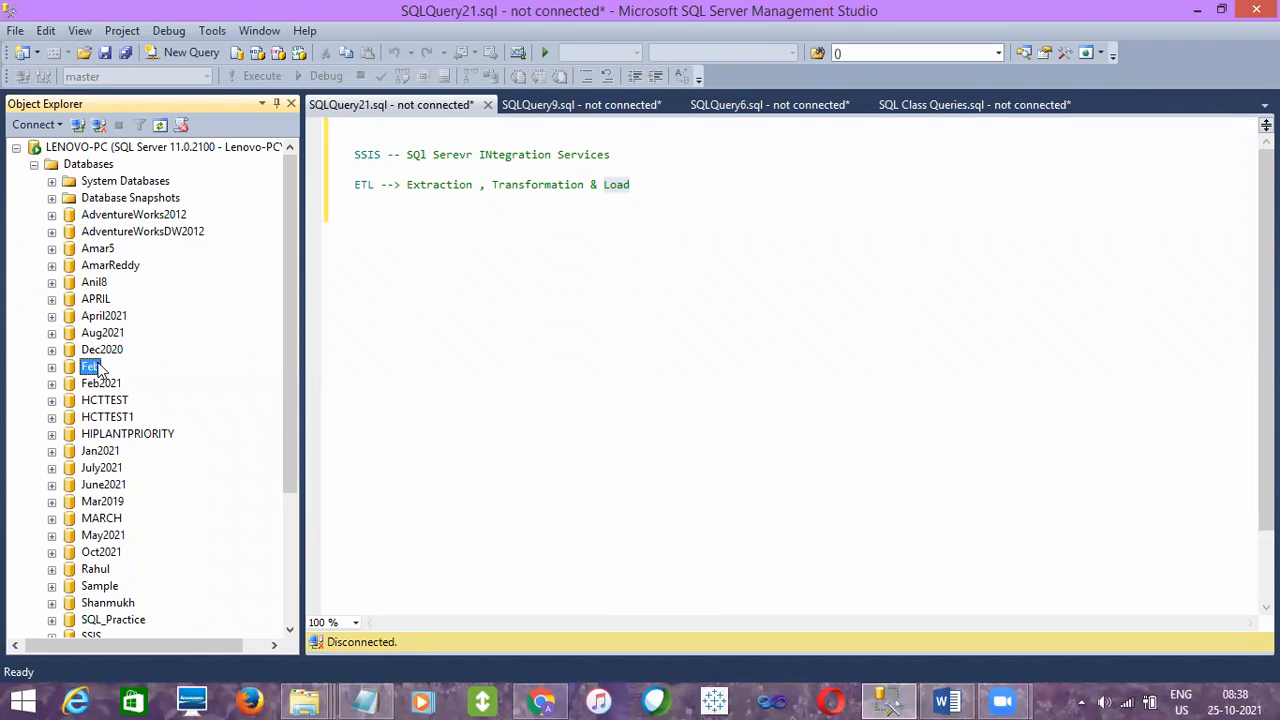
left_click(102, 268)
left_click(103, 351)
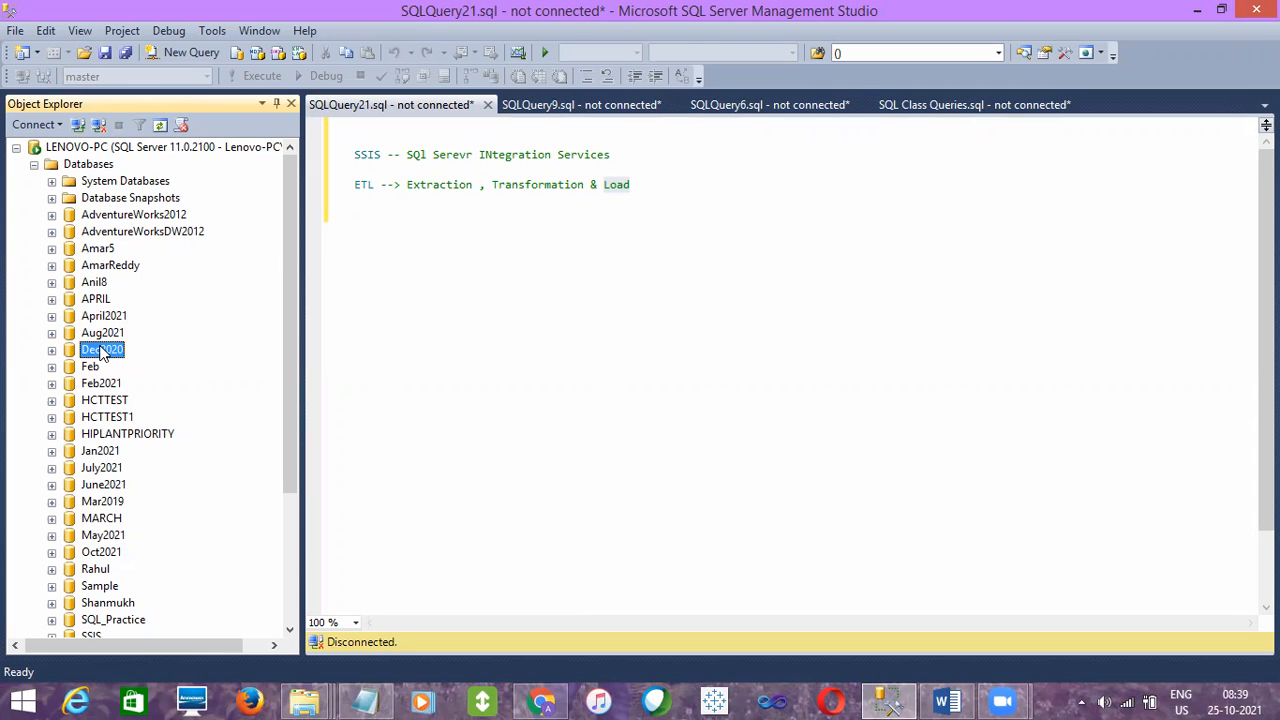
left_click(105, 318)
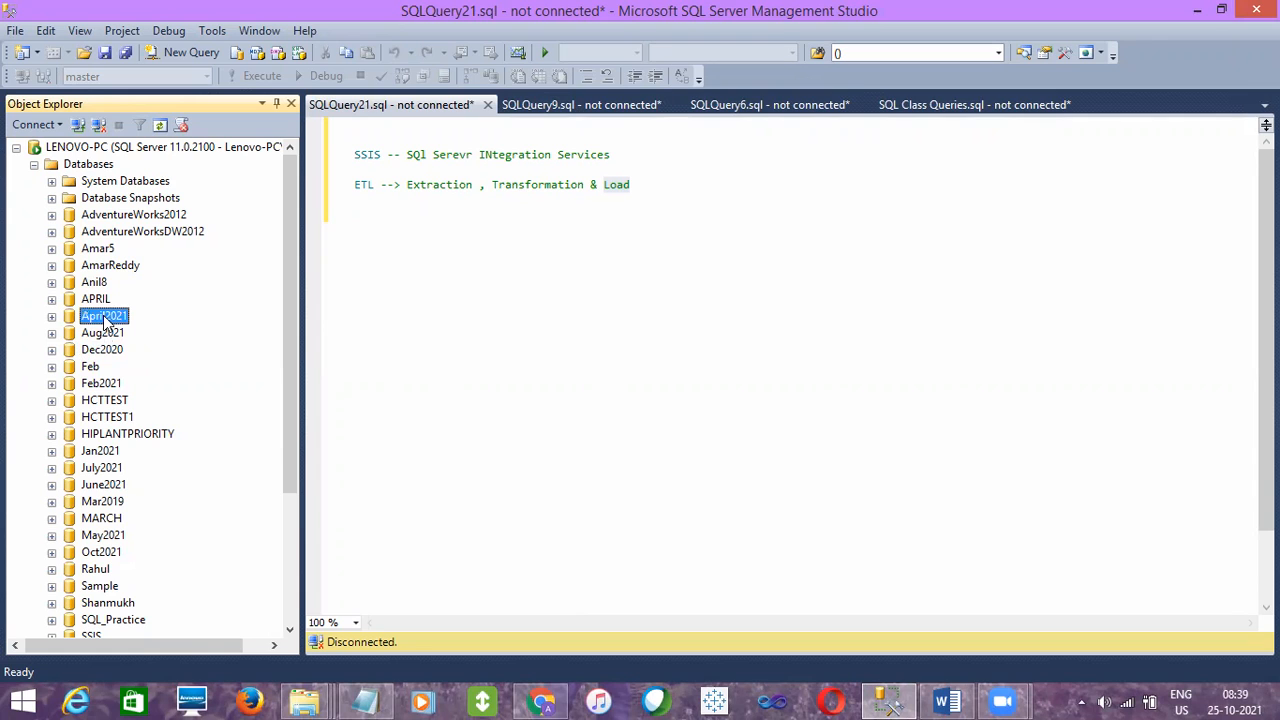
- Expand the Oct2021 database and its Programmability folder, leaving the Functions folder and its table-valued and scalar-valued subfolders collapsed
left_click(100, 553)
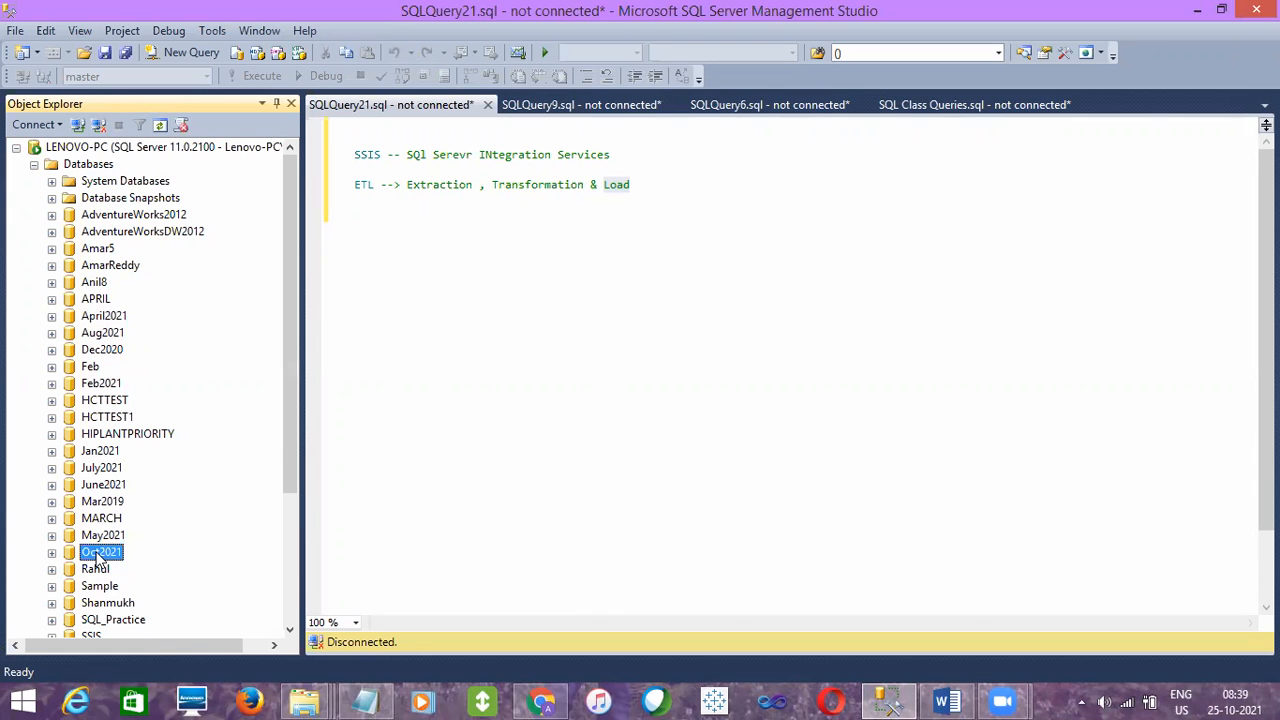
left_click(289, 630)
left_click(289, 630)
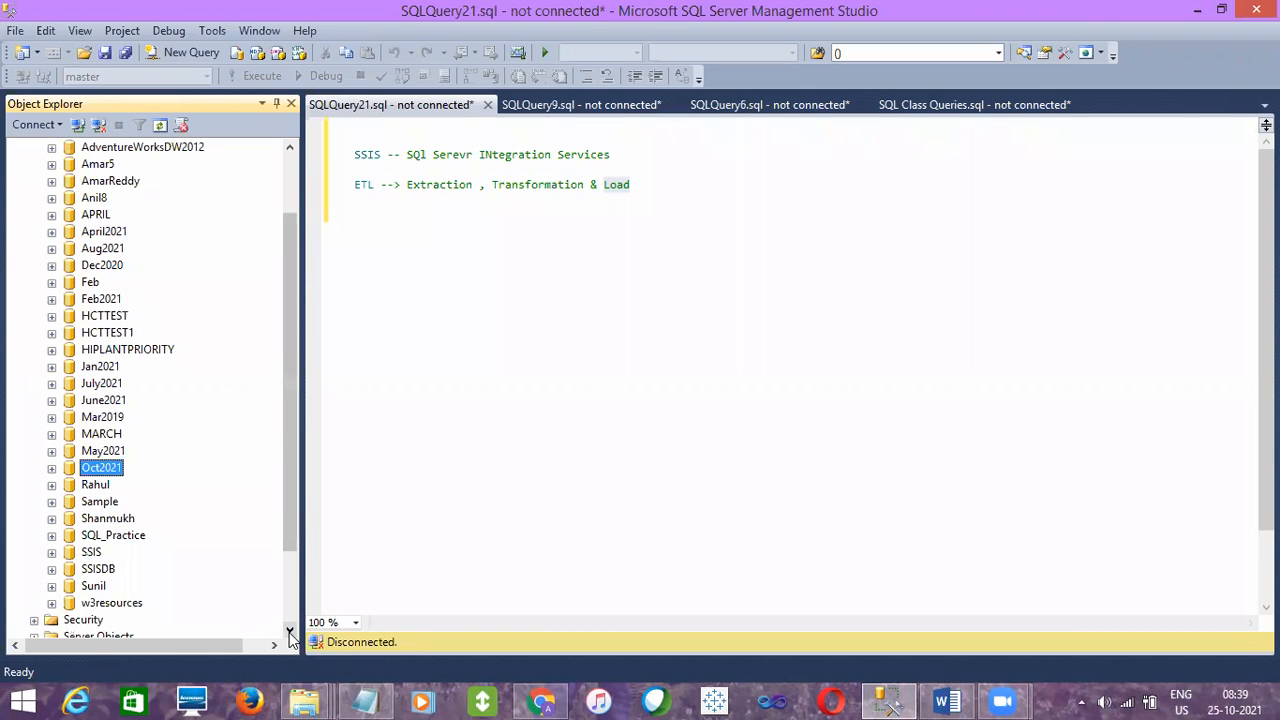
left_click(92, 485)
left_click(95, 468)
left_click(52, 468)
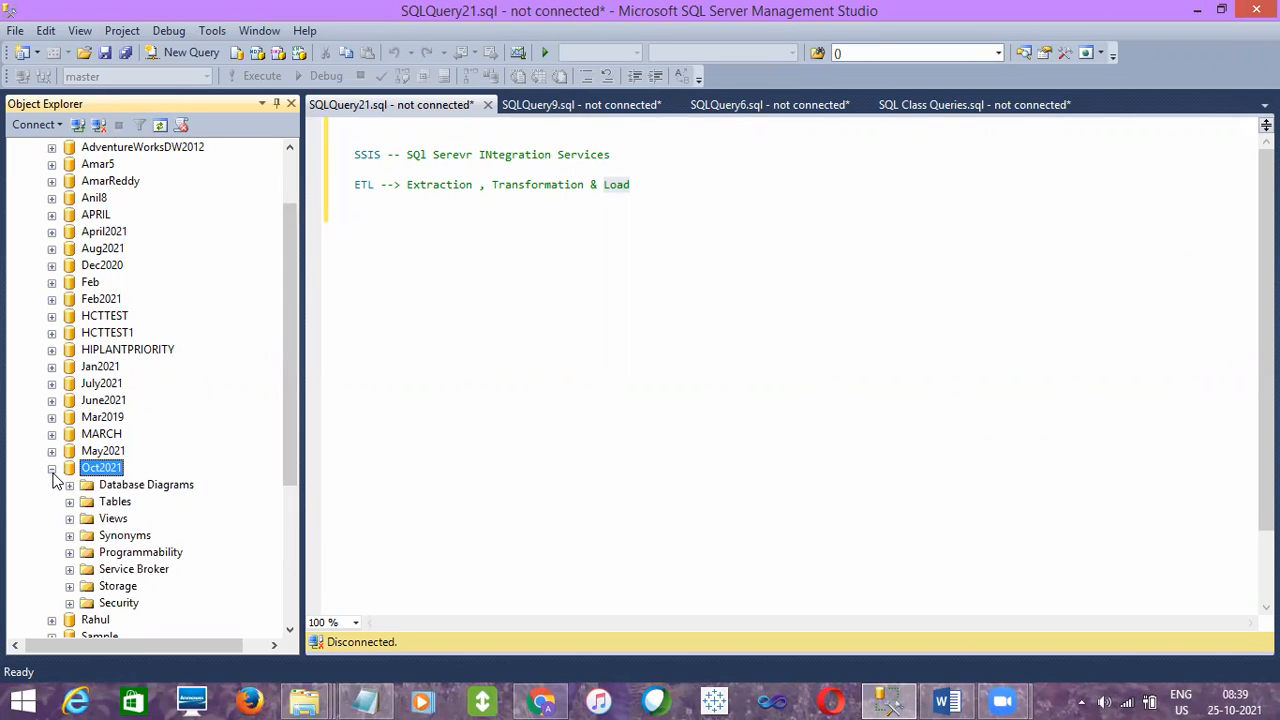
left_click(70, 553)
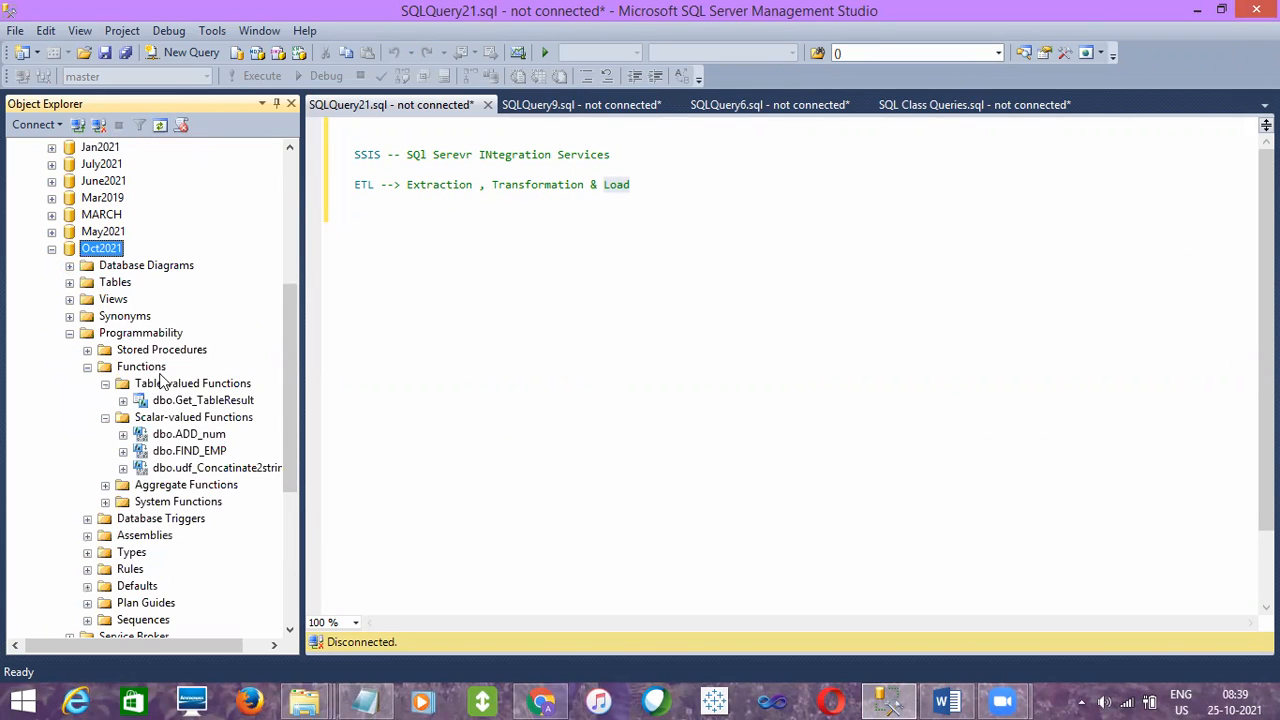
left_click(105, 384)
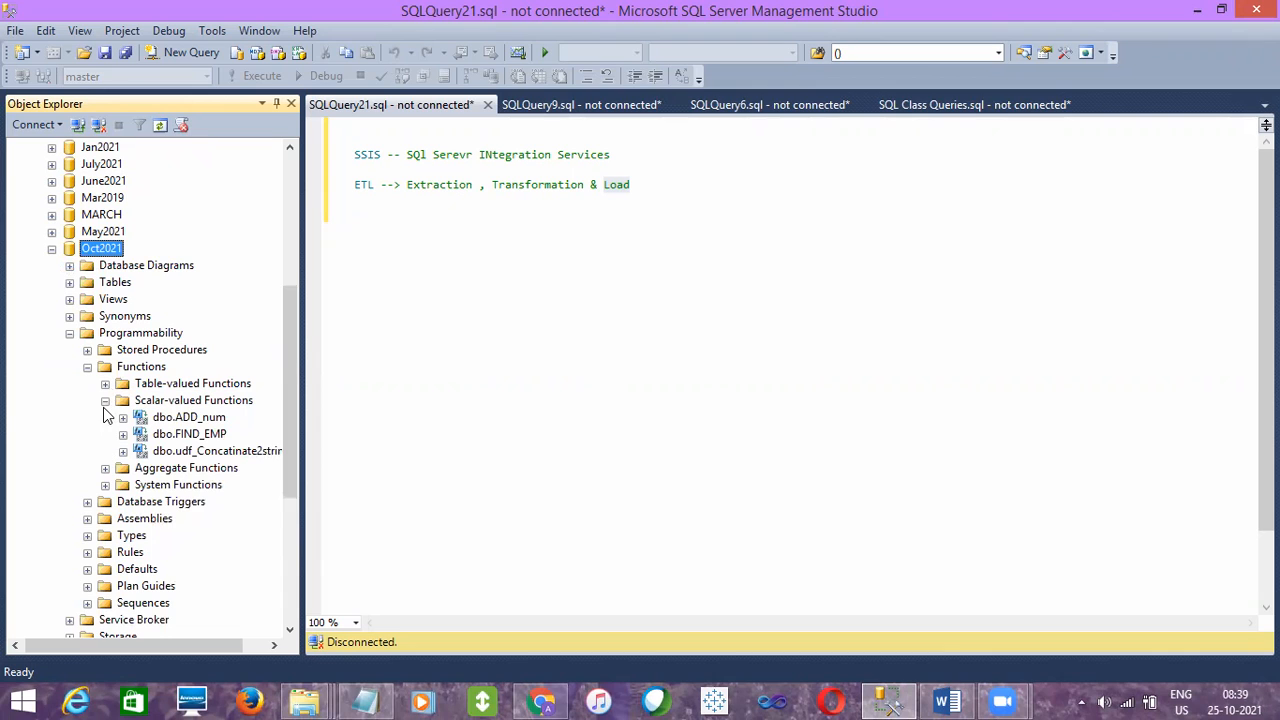
left_click(105, 400)
left_click(88, 367)
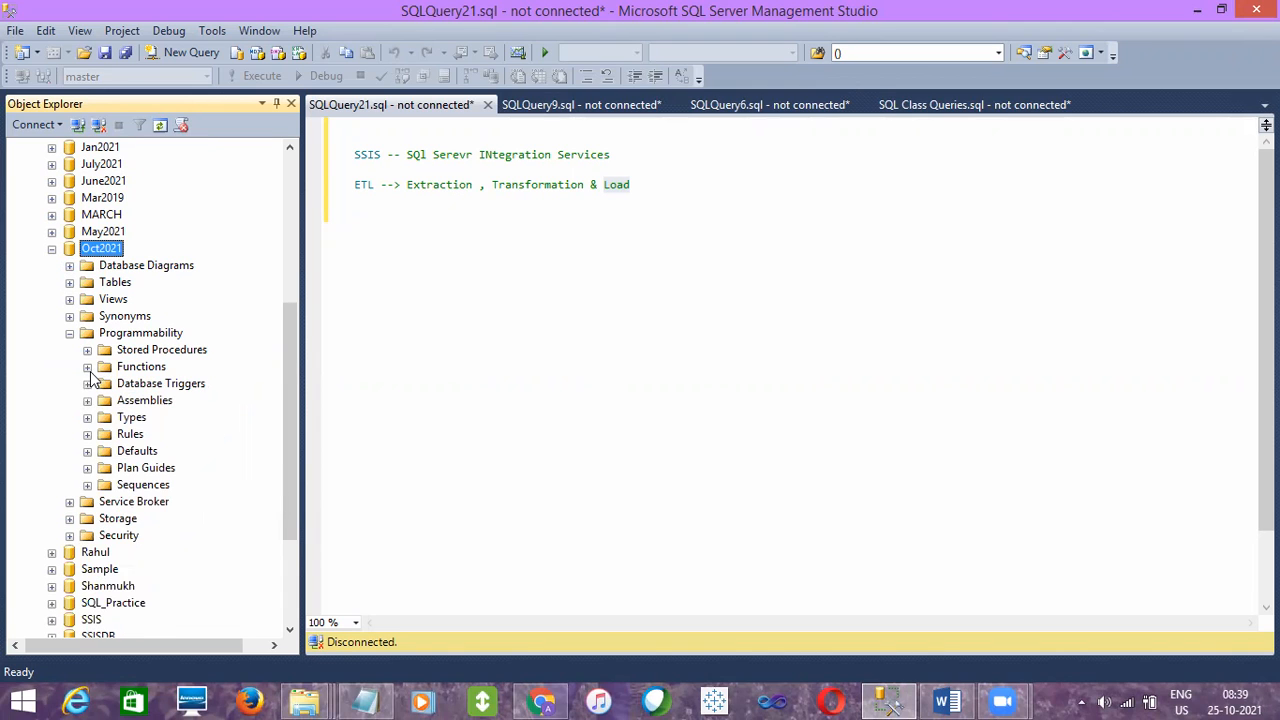
- Look over the Programmability, Stored Procedures and Views folders of the Oct2021 database alongside the SSIS note
left_click(128, 356)
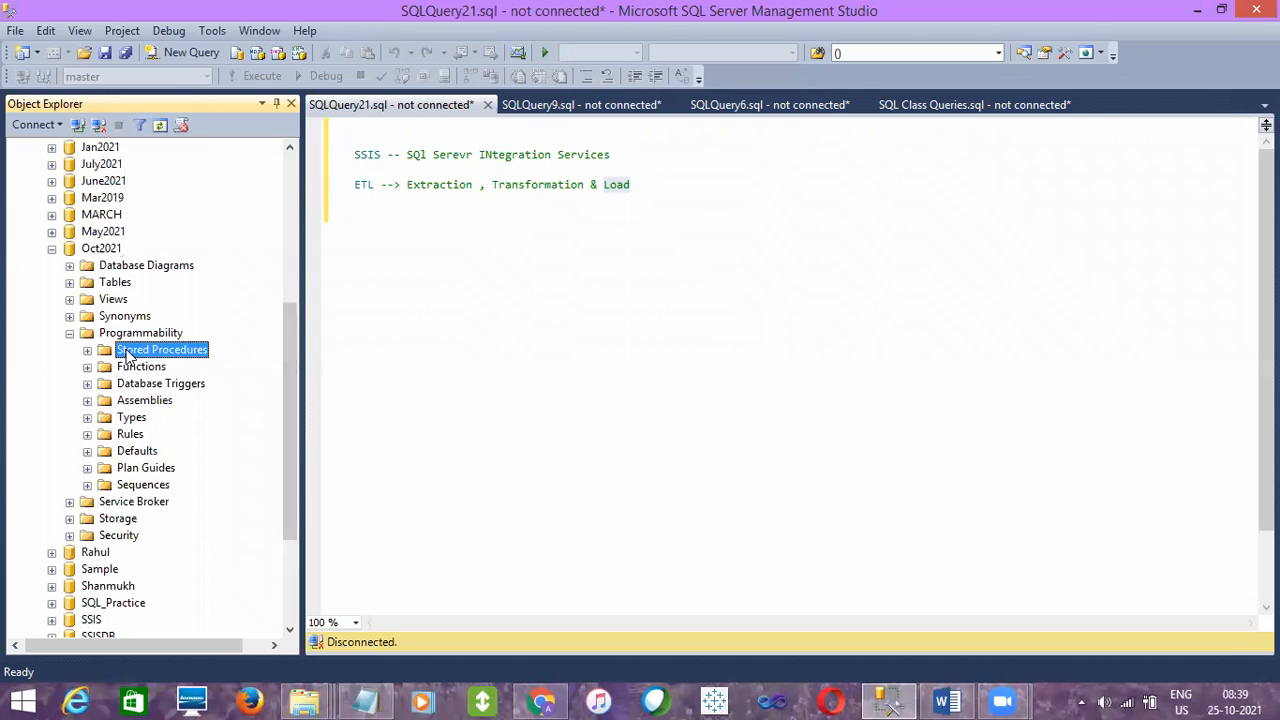
left_click(136, 338)
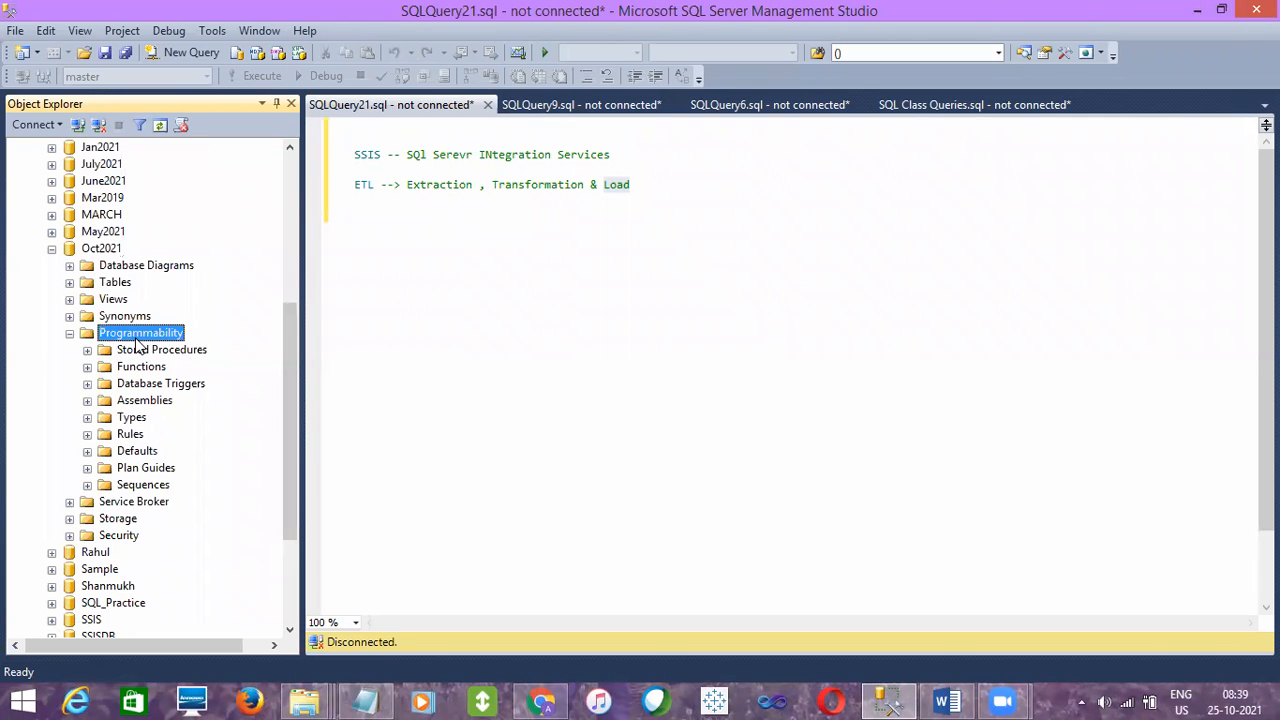
left_click(141, 355)
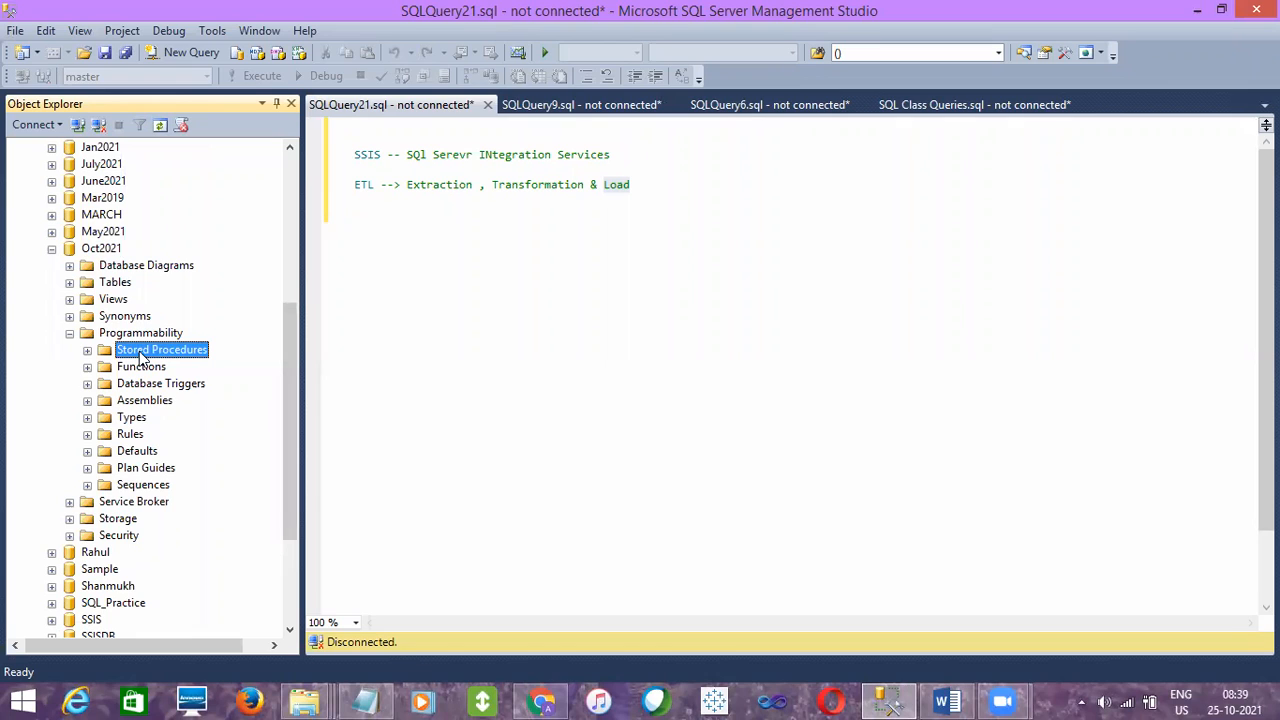
left_click(140, 336)
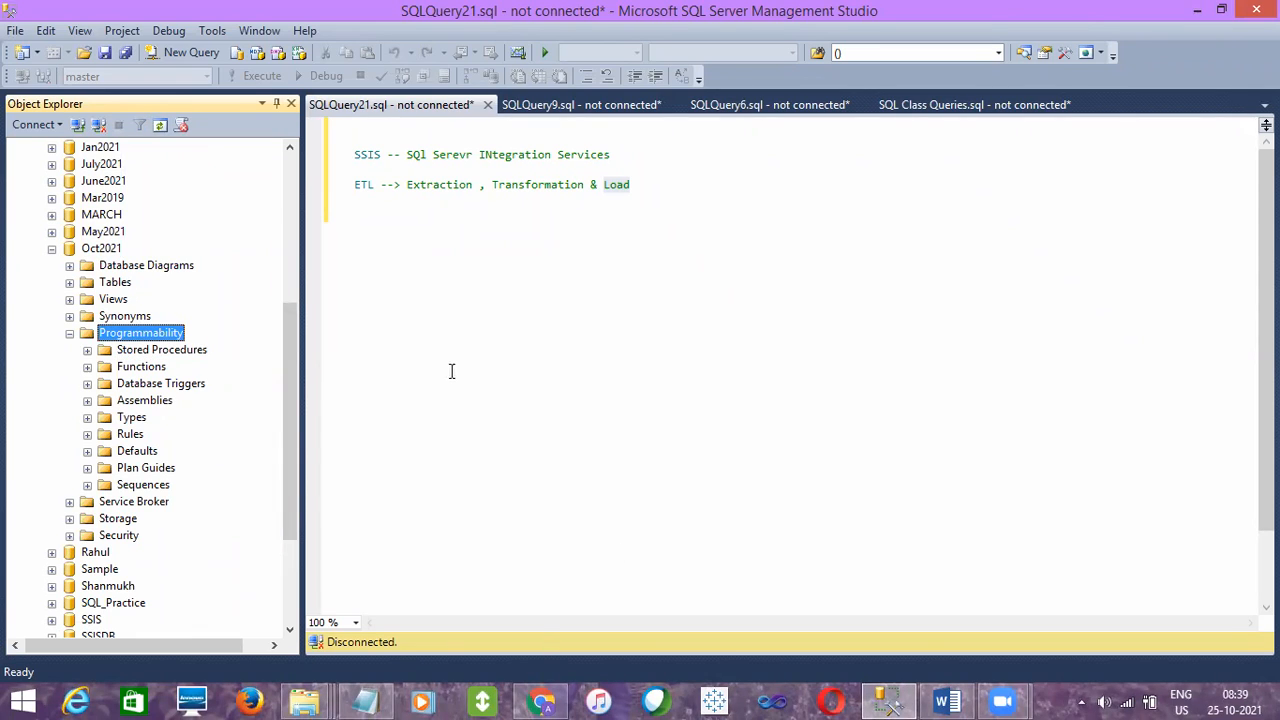
left_click(370, 157)
double_click(370, 157)
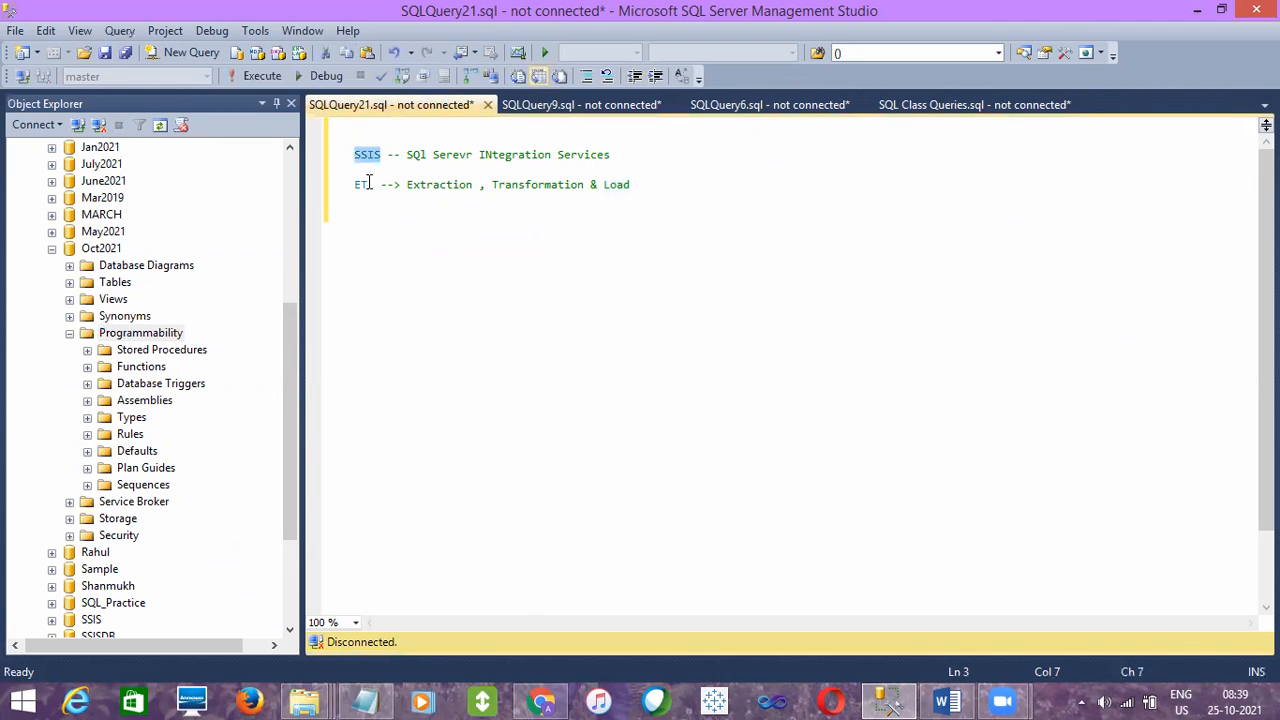
left_click(115, 303)
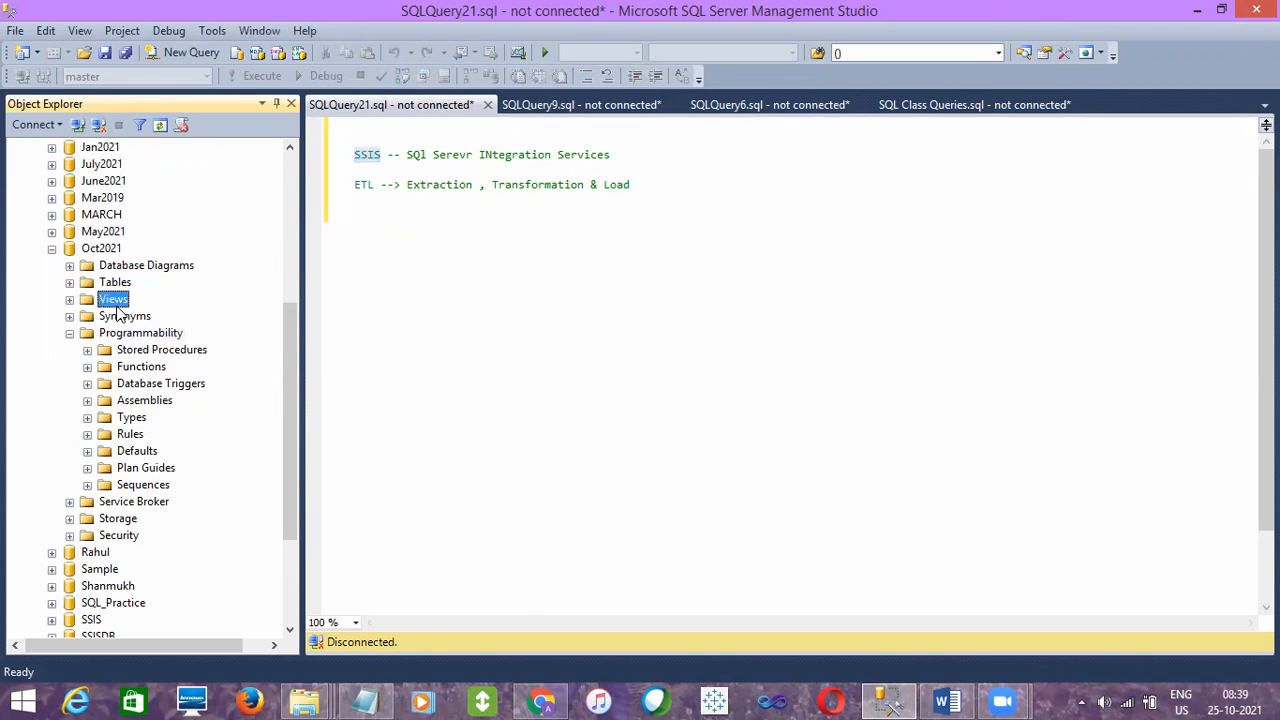
left_click(106, 234)
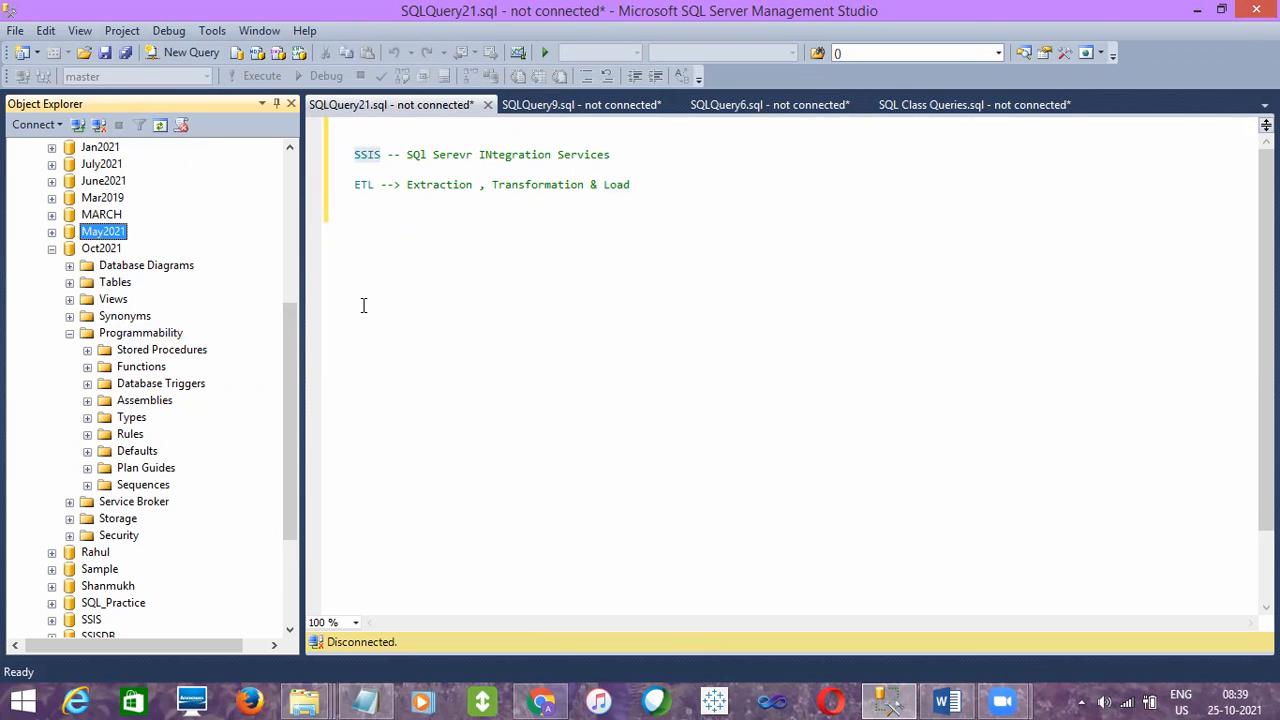
- Expand the AdventureWorksDW2012 database, look over its tables with dbo.DimCustomer collapsed, and collapse the Tables folder
left_click_drag(294, 354, 209, 157)
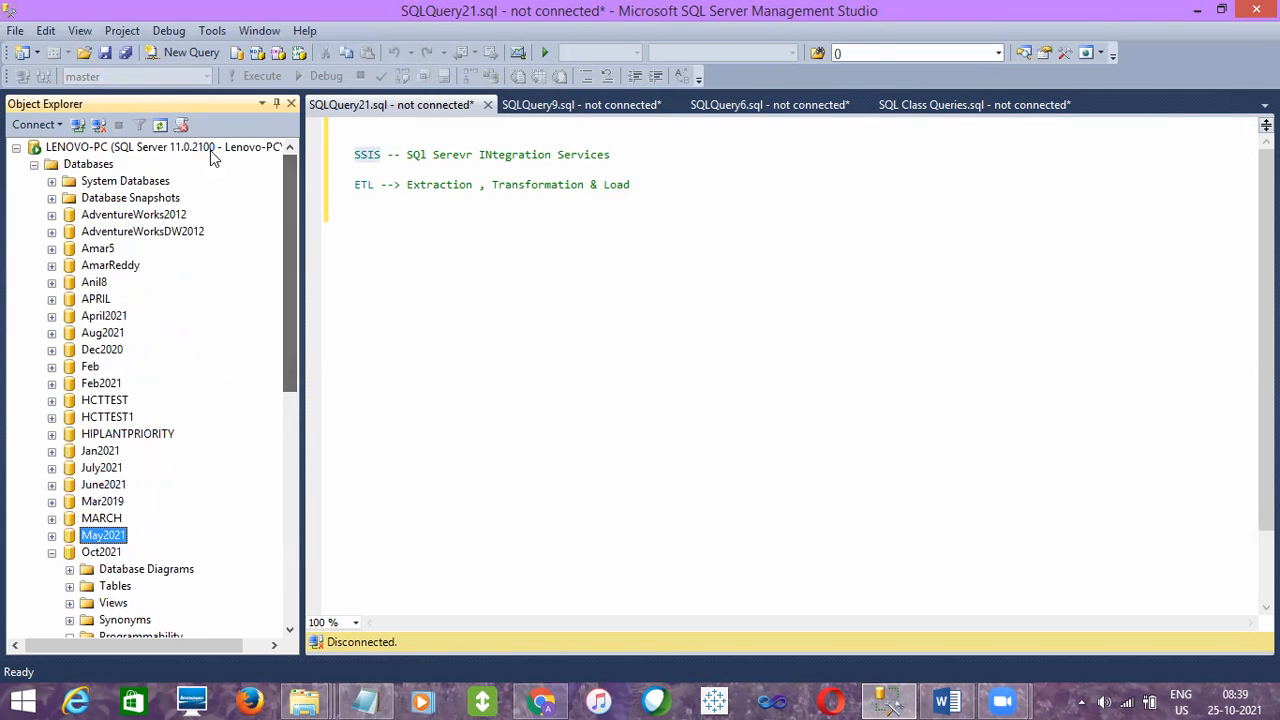
left_click(72, 148)
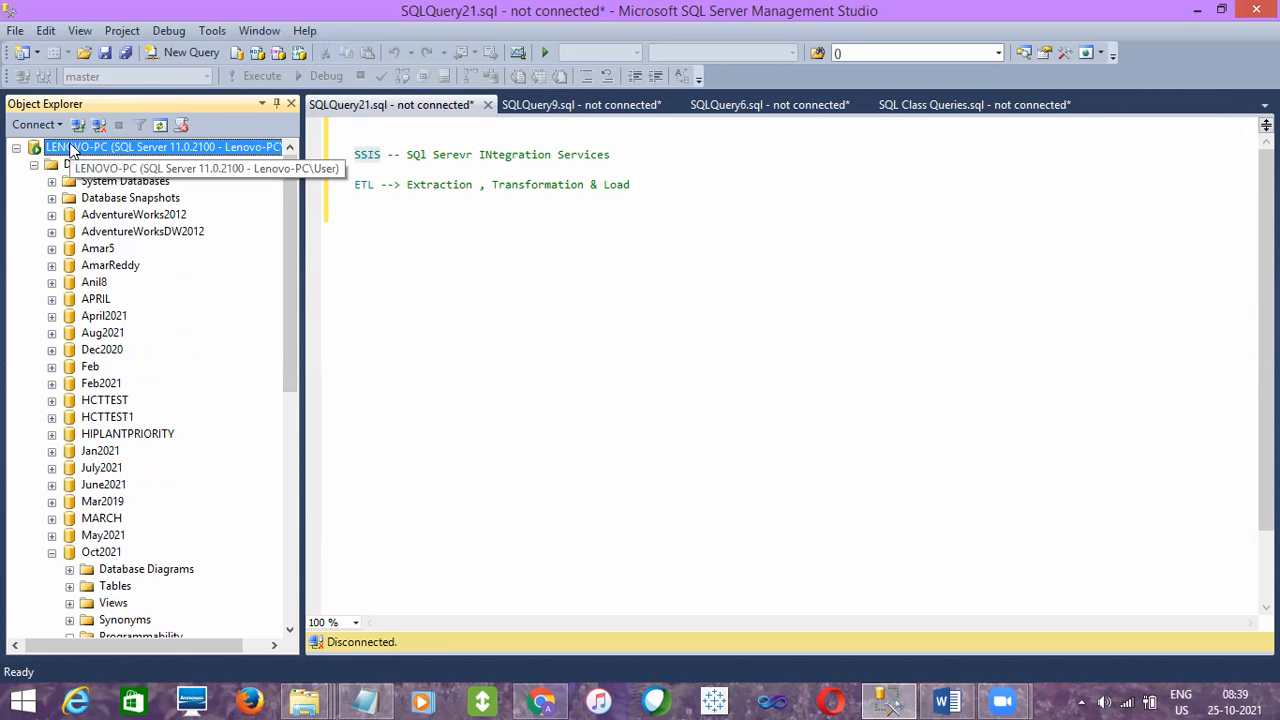
left_click(108, 233)
left_click(52, 232)
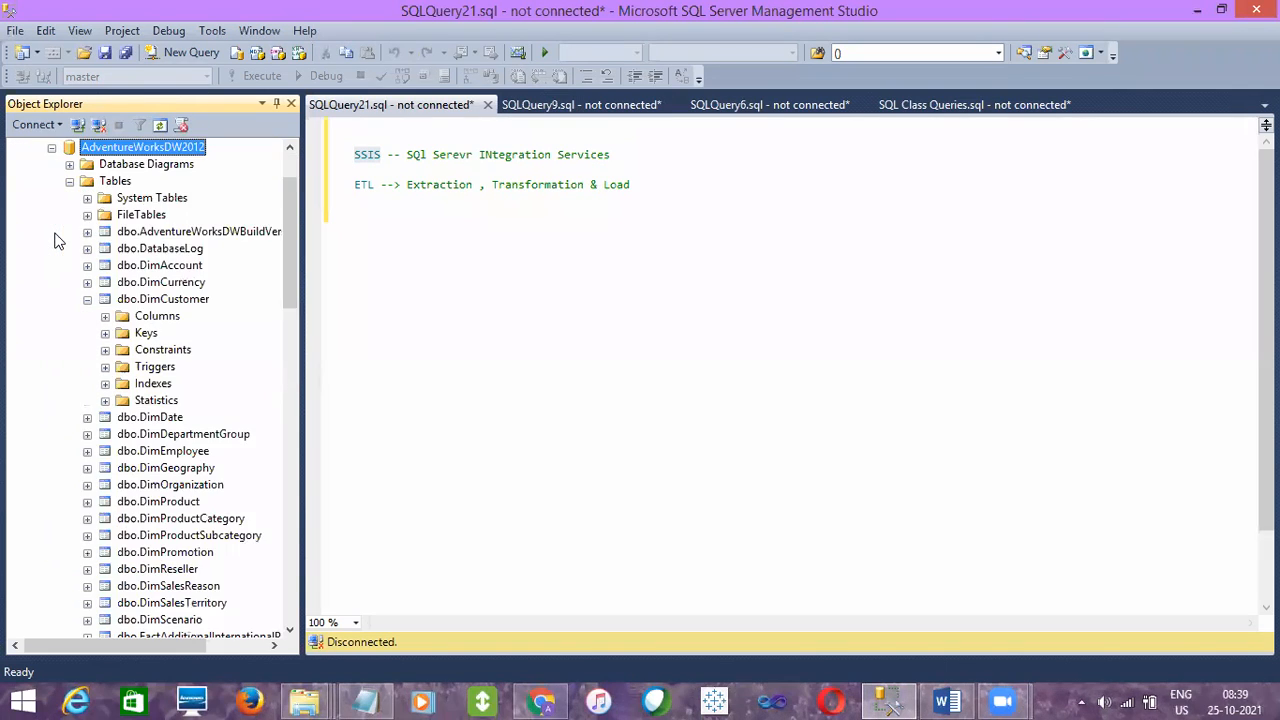
left_click(88, 299)
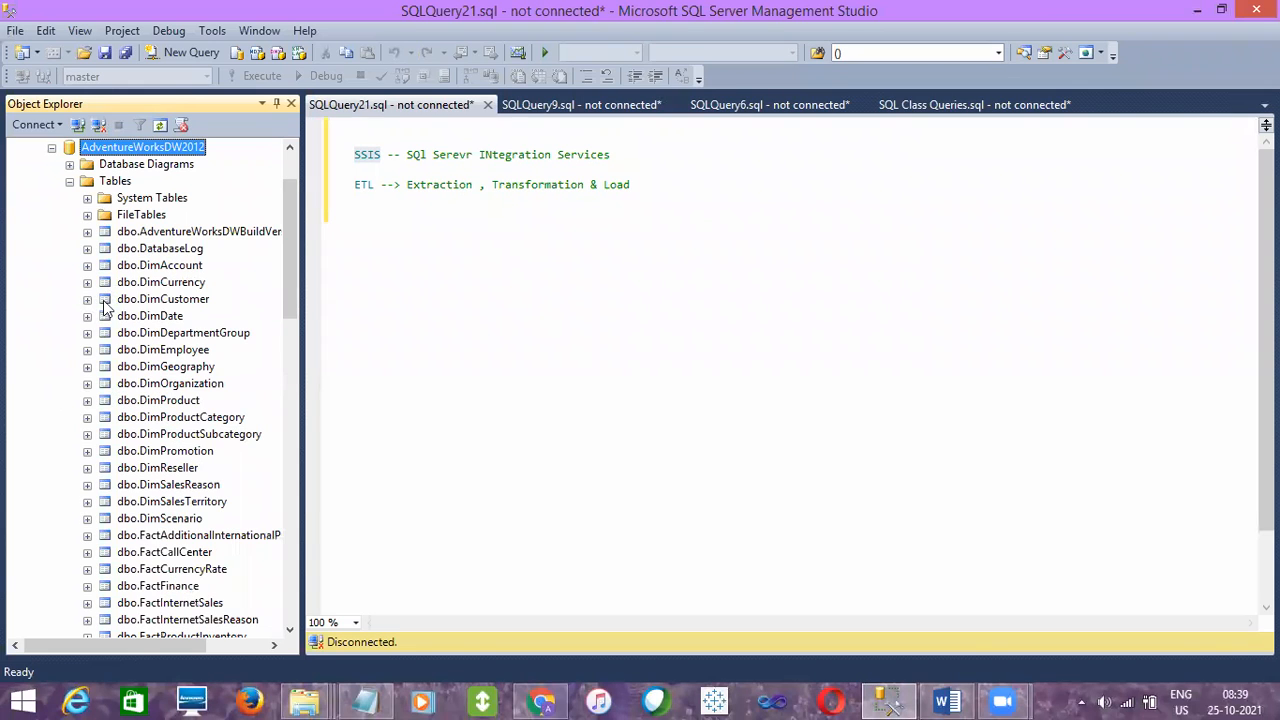
left_click(166, 302)
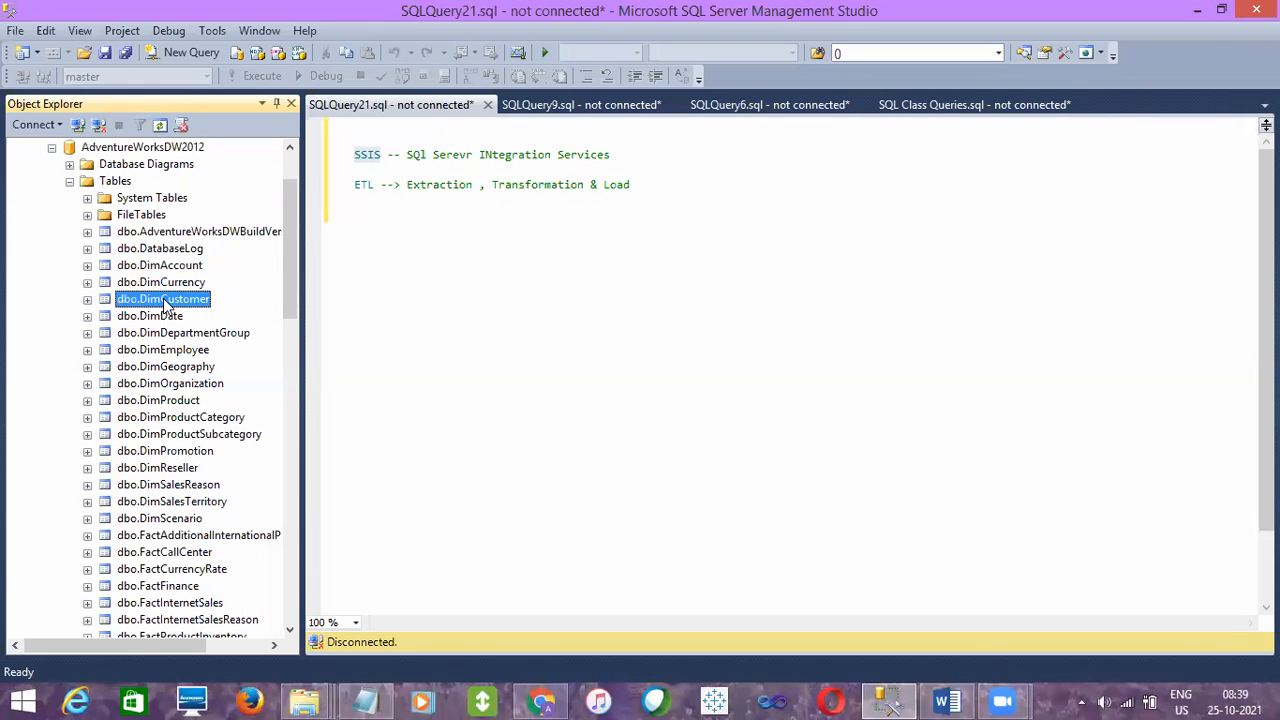
left_click(70, 181)
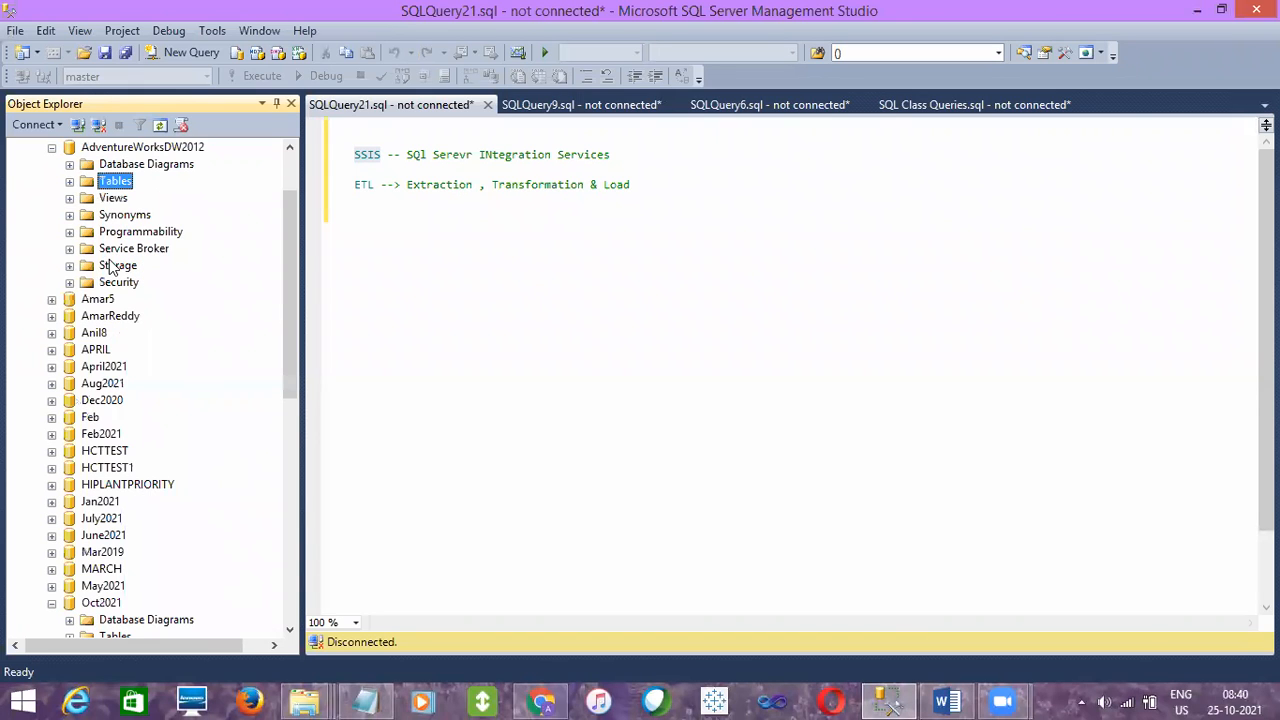
- Expand the Tables folder of the Oct2021 database in Object Explorer
left_click(100, 603)
left_click_drag(296, 315, 285, 414)
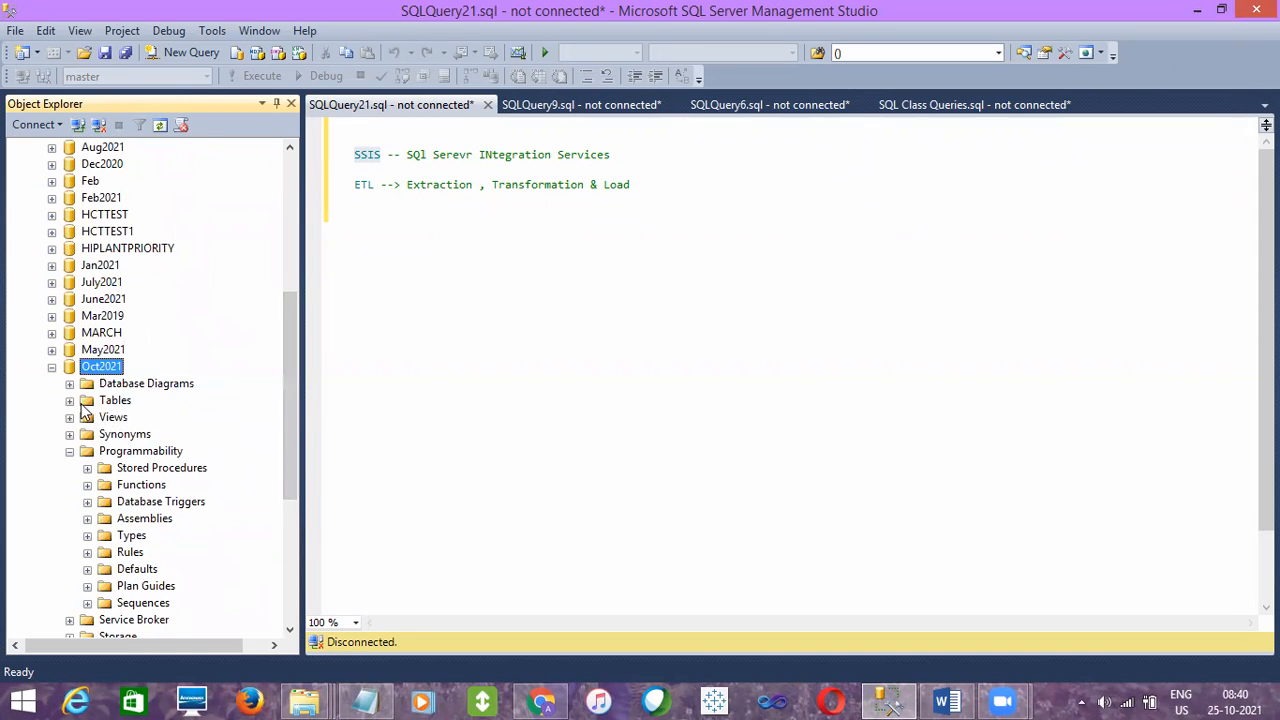
left_click(72, 400)
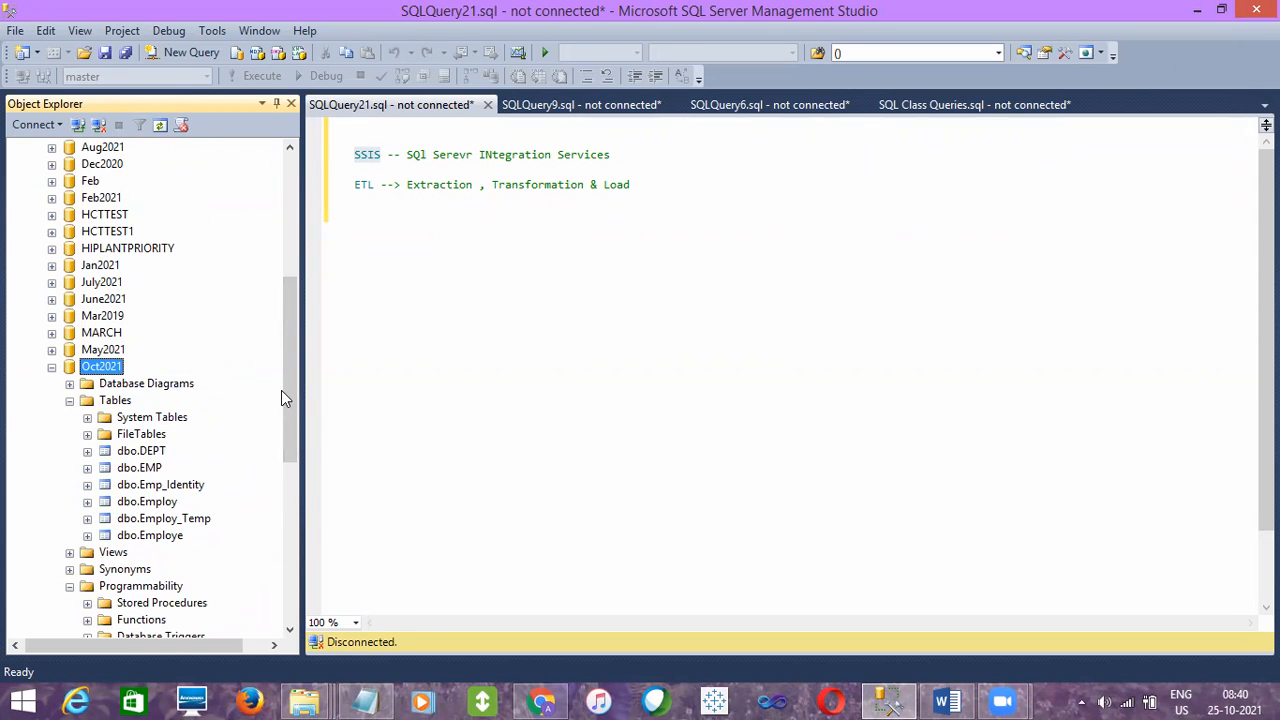
left_click(470, 283)
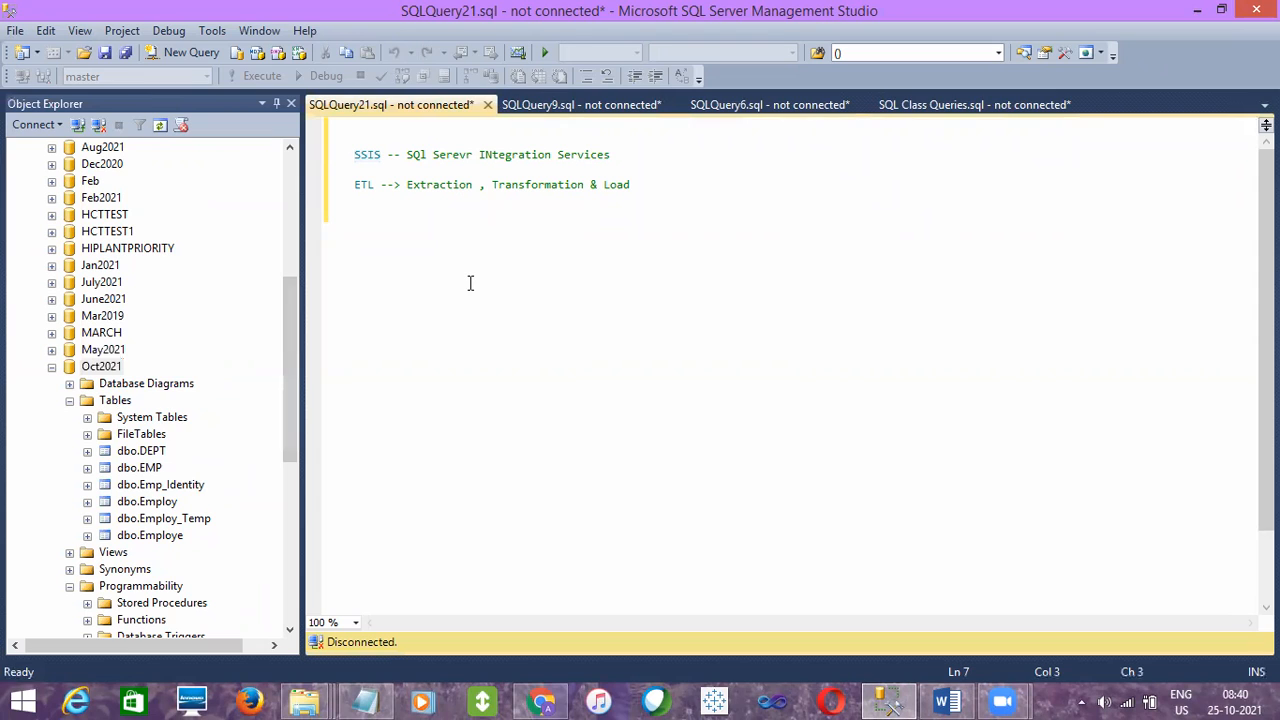
type("SELECT")
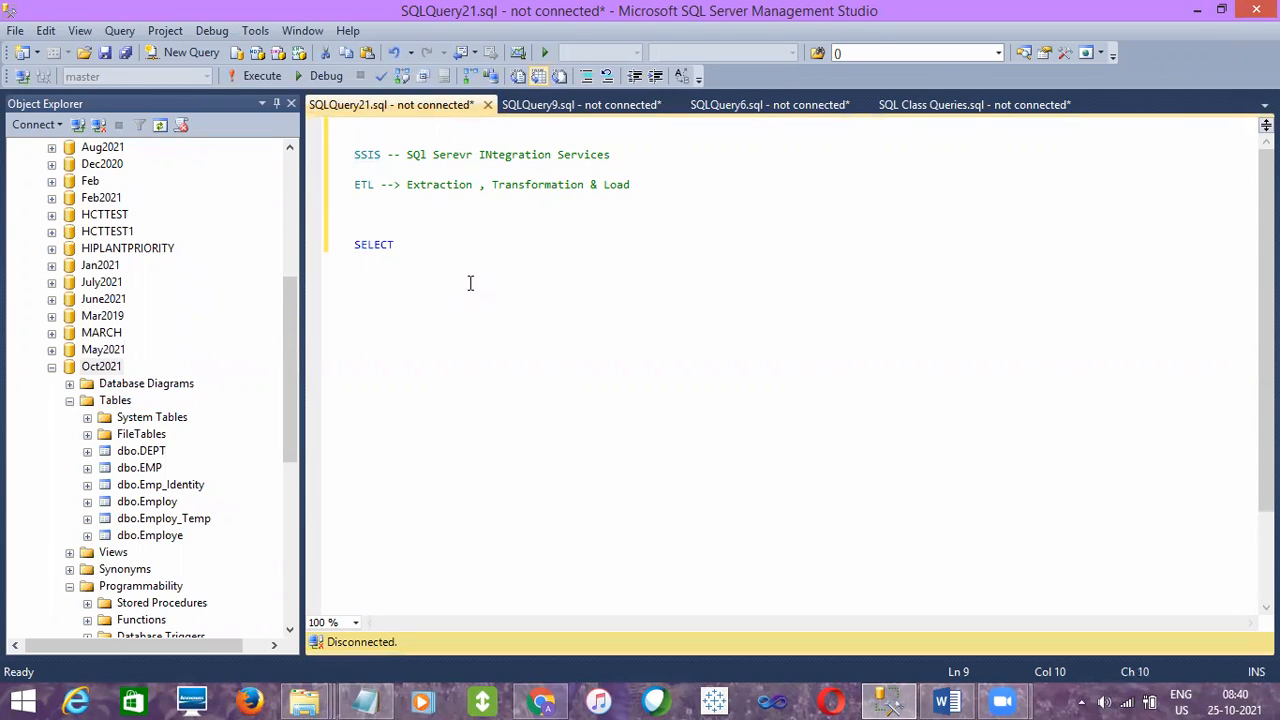
left_click_drag(293, 335, 289, 175)
left_click(371, 229)
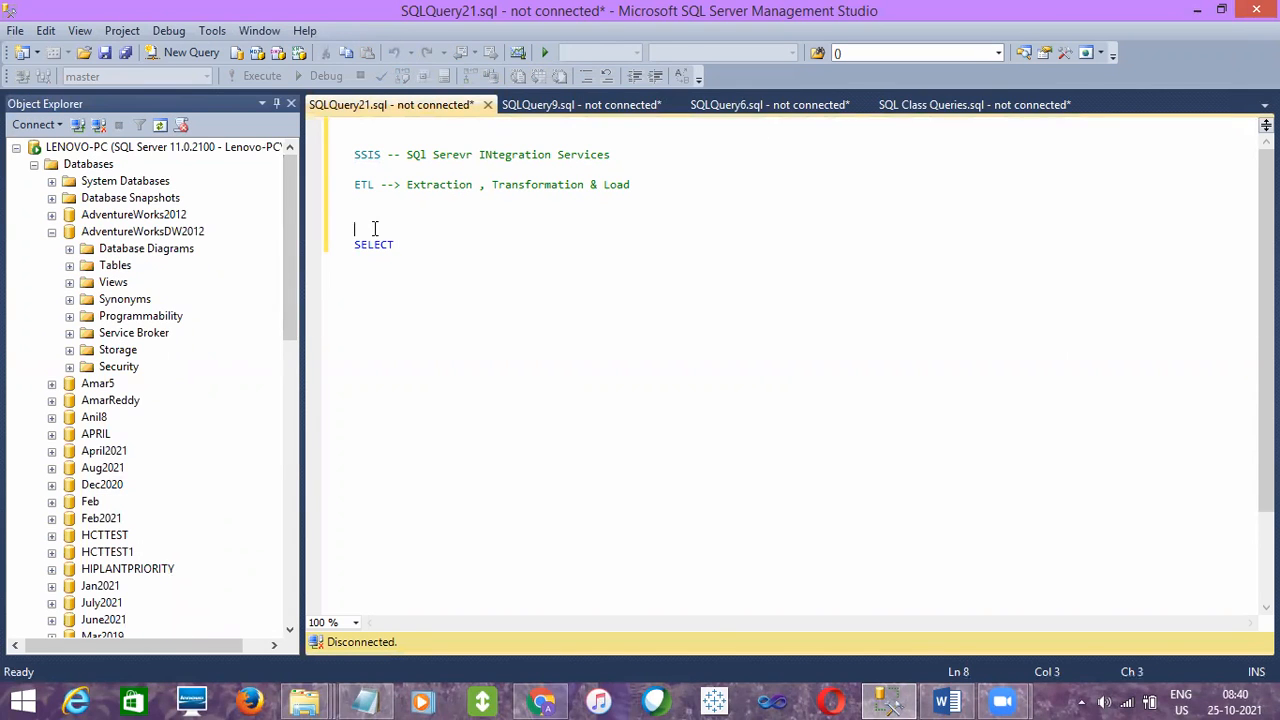
double_click(372, 244)
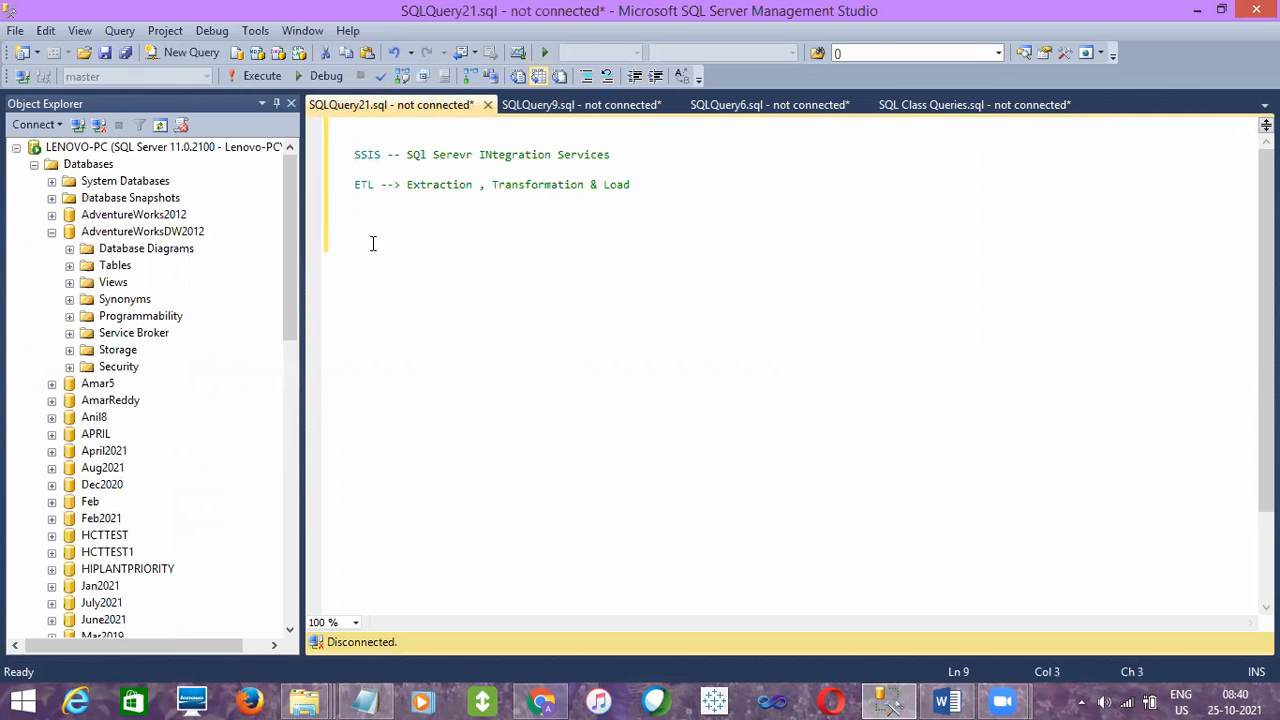
- Query the top 1000 rows of the dbo.DimGeography table in the AdventureWorksDW2012 database
left_click(70, 266)
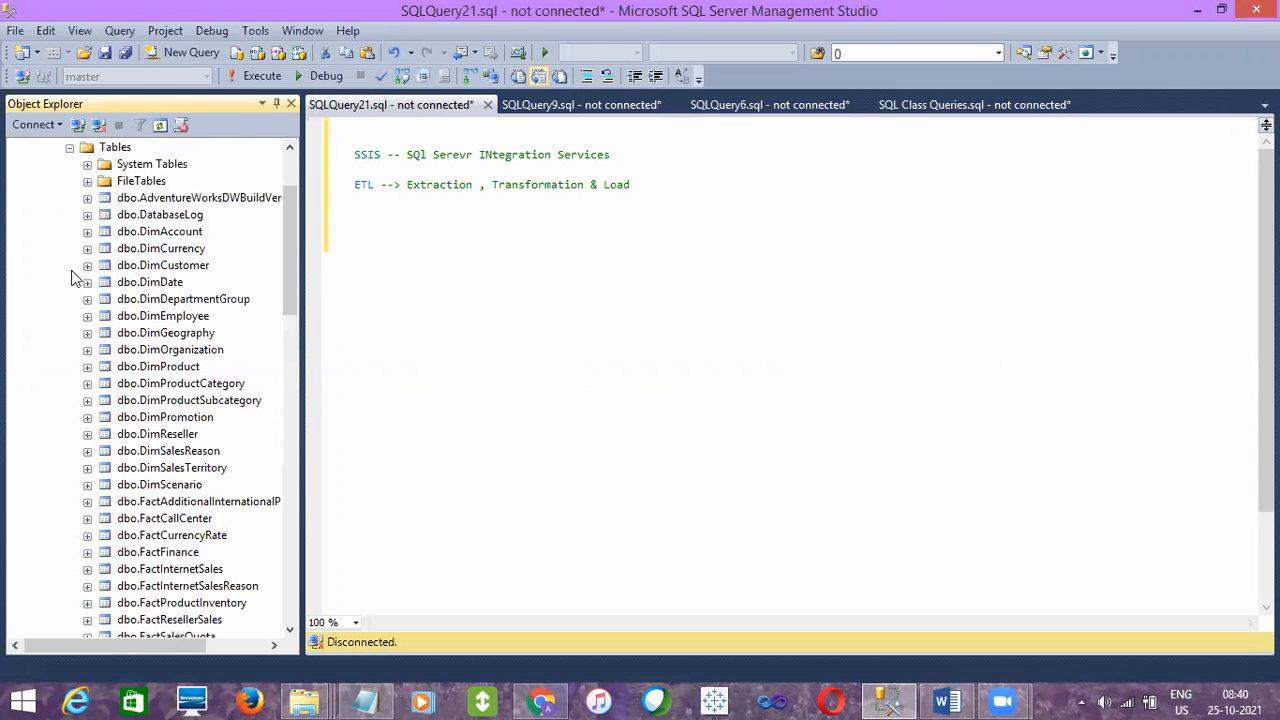
right_click(166, 334)
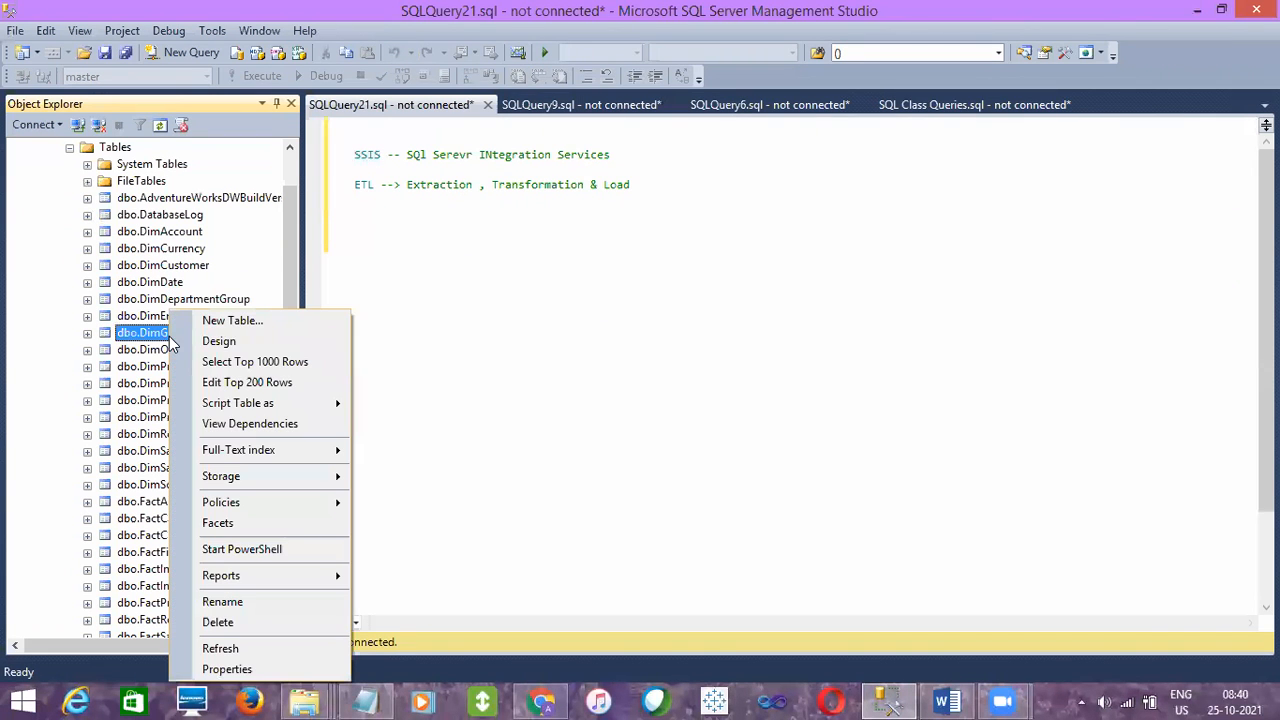
left_click(258, 361)
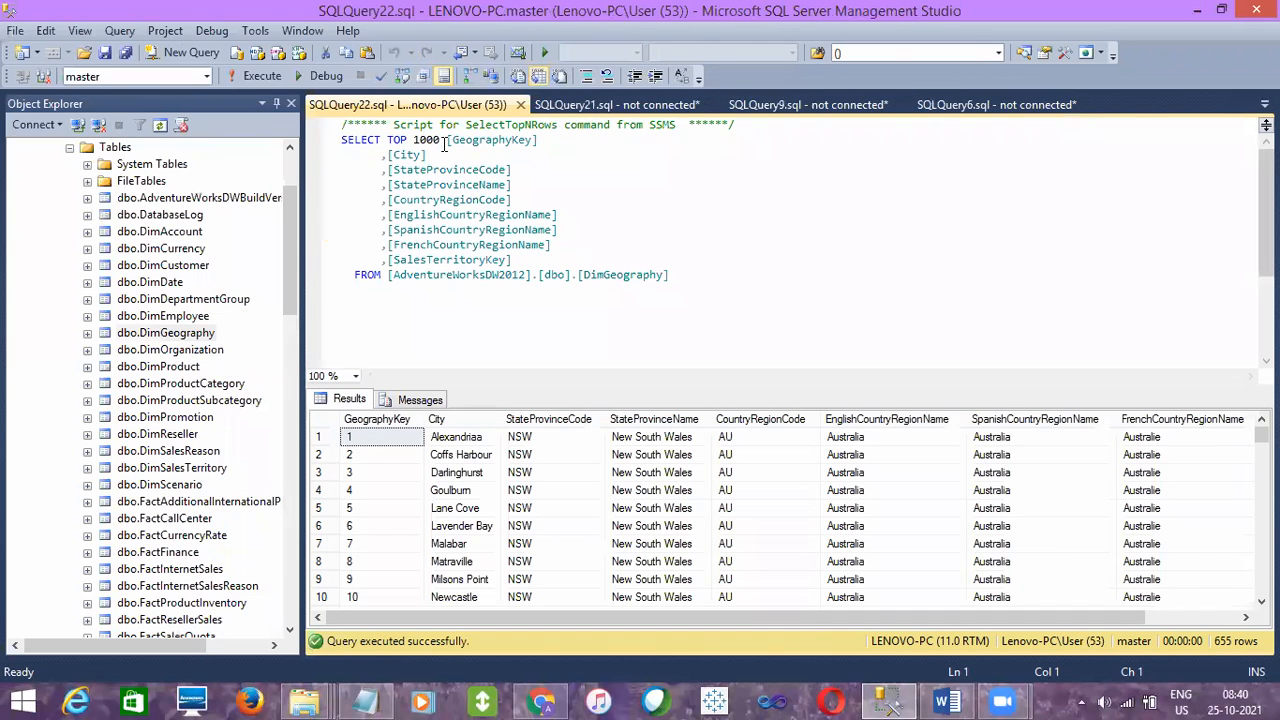
- Remove TOP 1000 from the DimGeography query and switch the query's active database to Oct2021
left_click_drag(441, 140, 388, 140)
key("Delete")
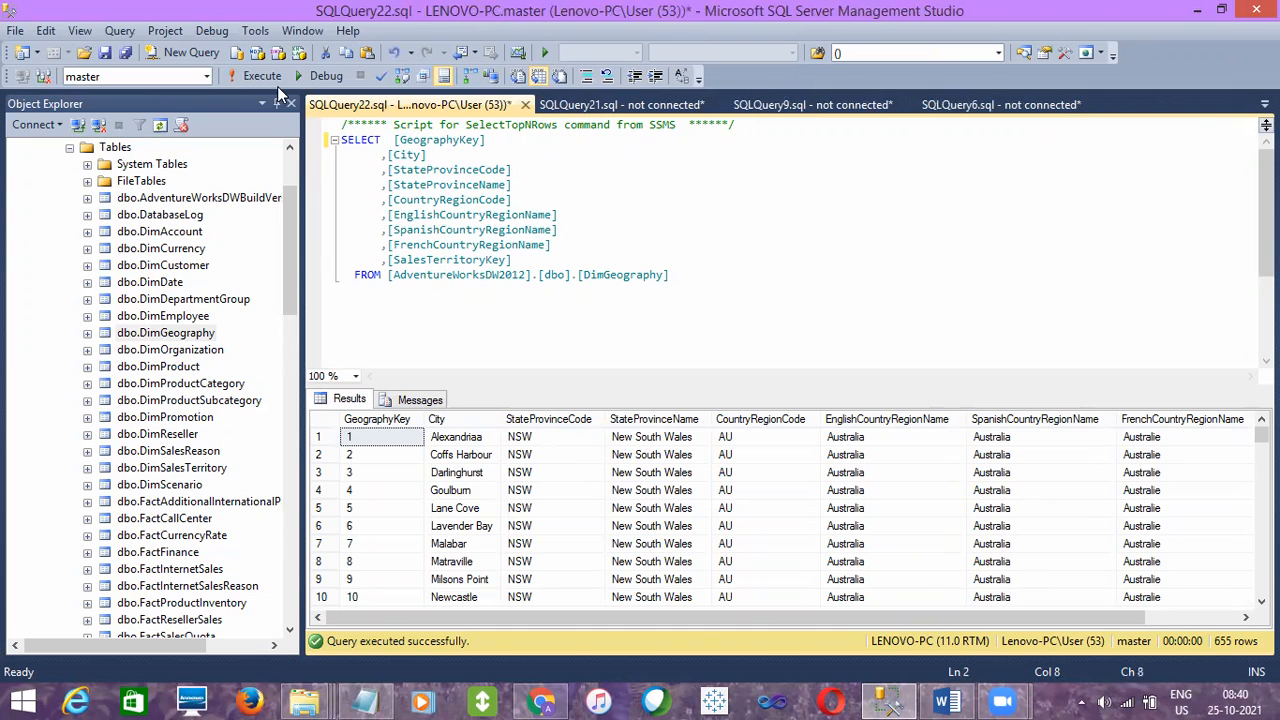
left_click(206, 76)
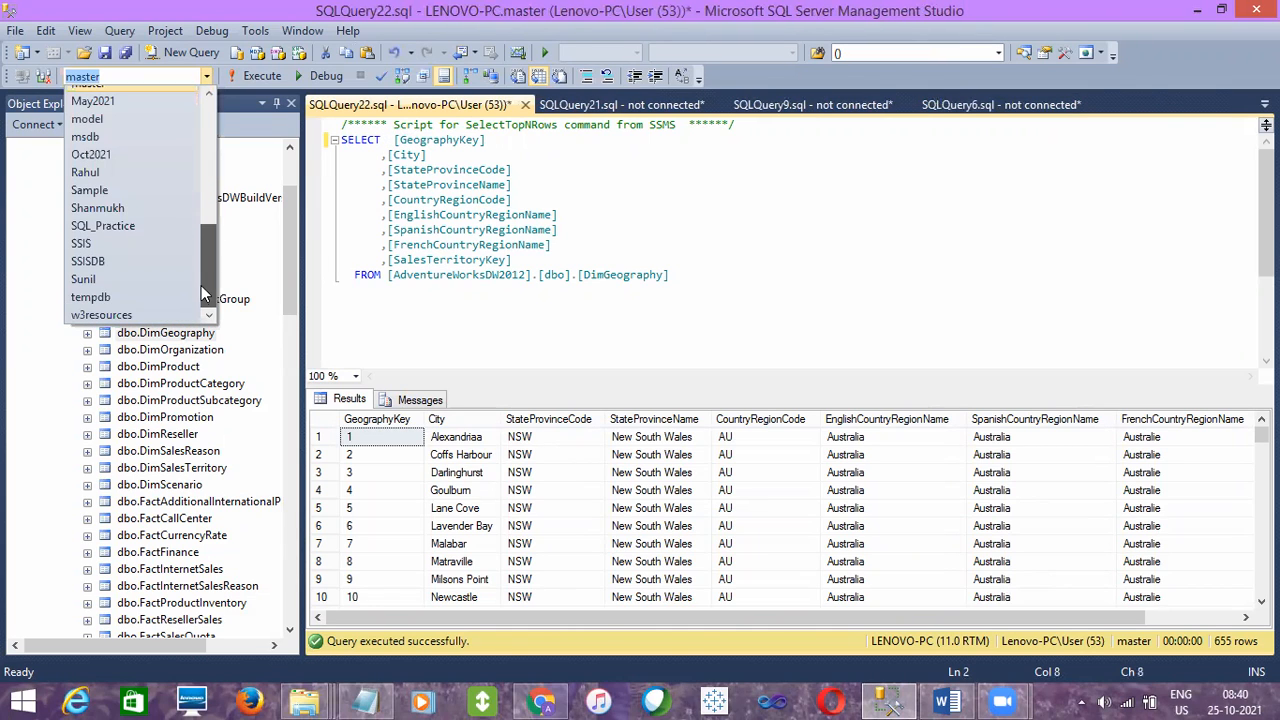
left_click(101, 155)
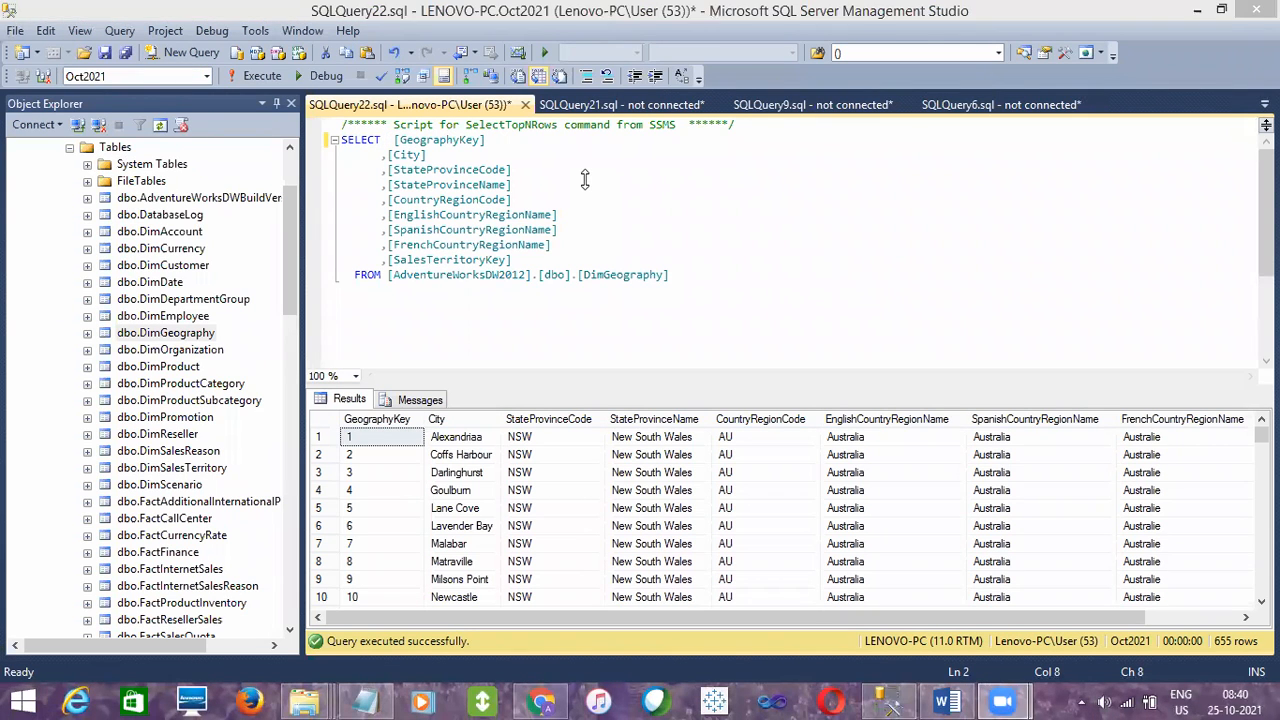
- Add the clause INTO DimGeography between the column list and the FROM line, and blank lines after the query
left_click(486, 300)
key("Return")
key("Return")
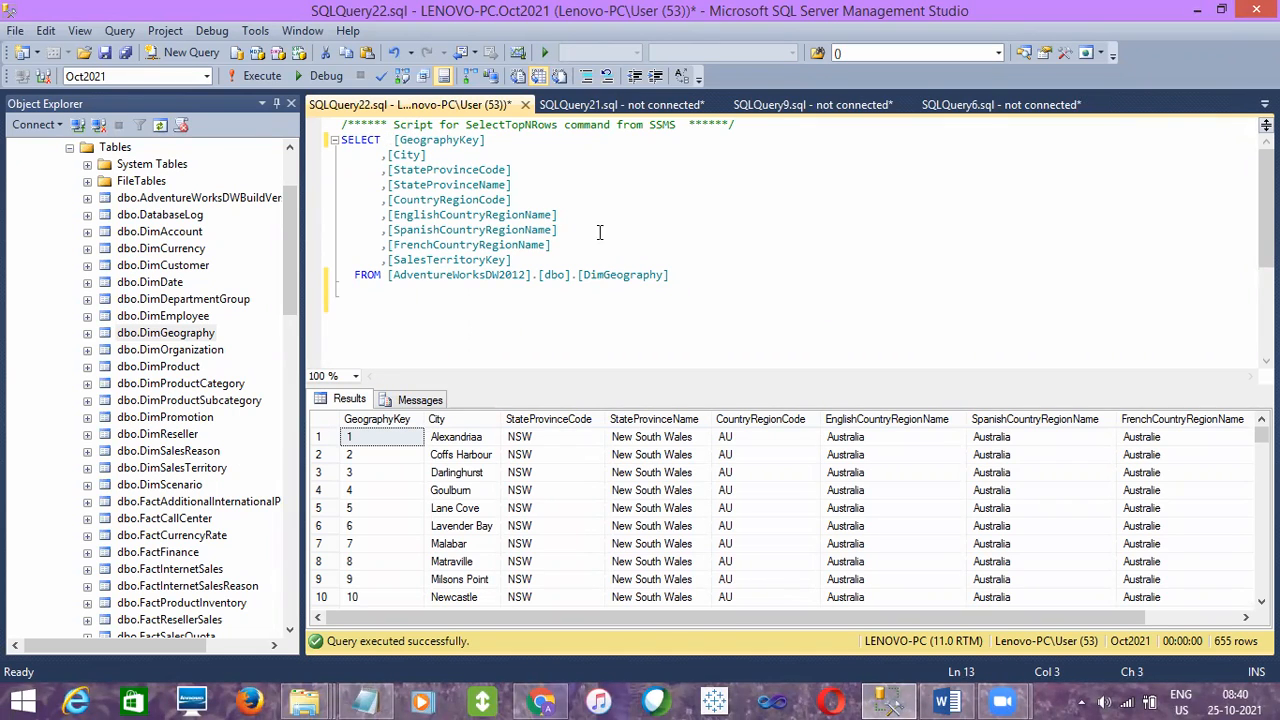
left_click(534, 260)
key("Return")
key("Return")
type("INTO ")
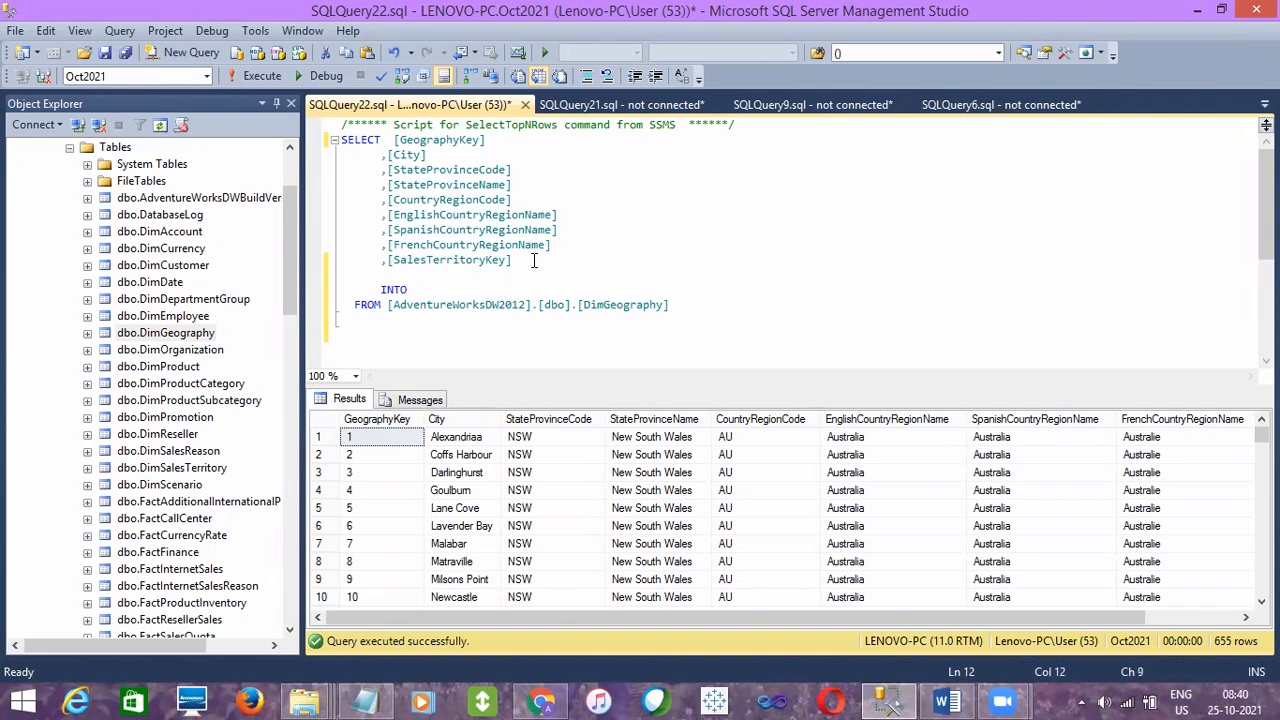
type("DimGeography")
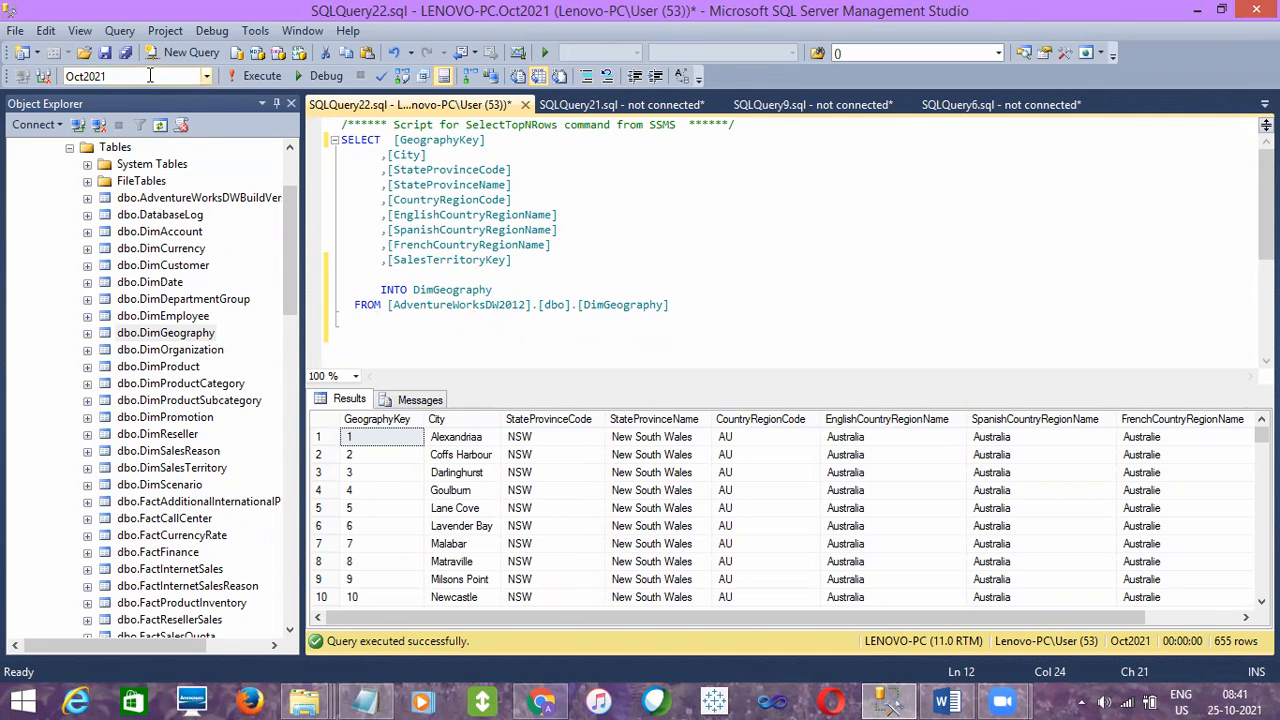
- Run the whole SELECT INTO statement to copy DimGeography from AdventureWorksDW2012 into Oct2021
left_click(676, 304)
double_click(676, 304)
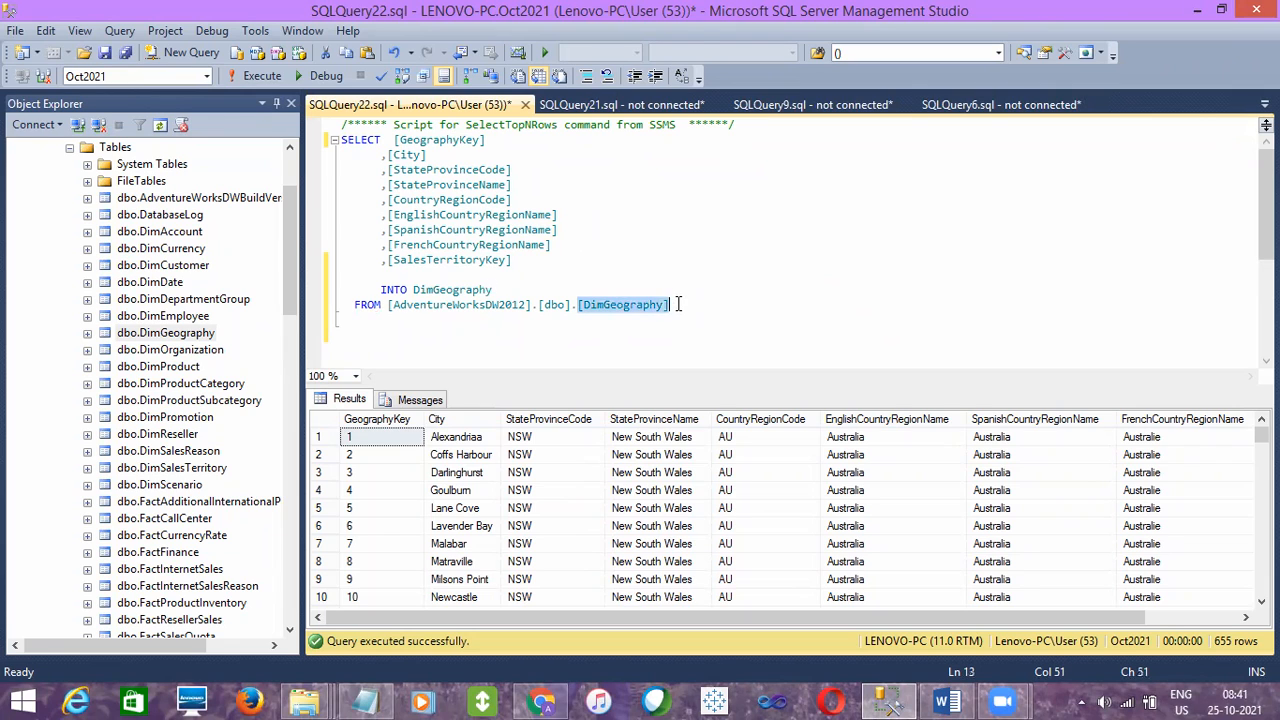
left_click(141, 219)
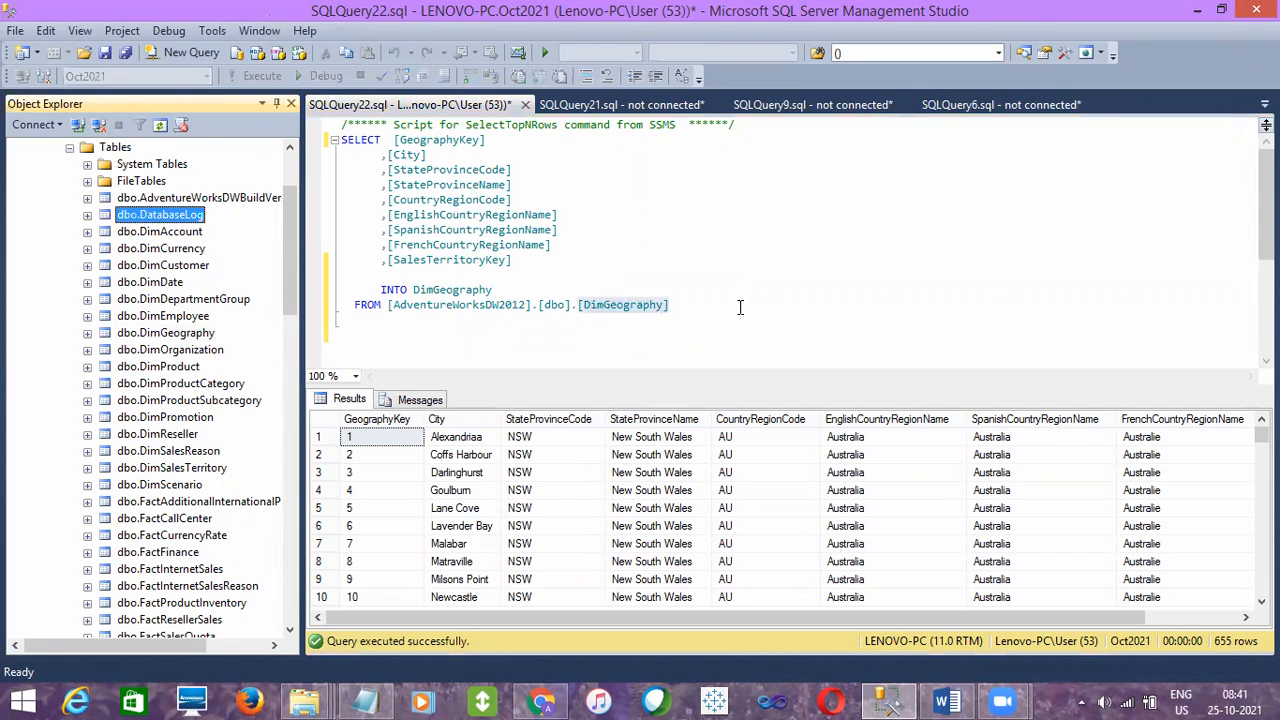
left_click(717, 304)
left_click_drag(717, 304, 338, 140)
left_click(256, 77)
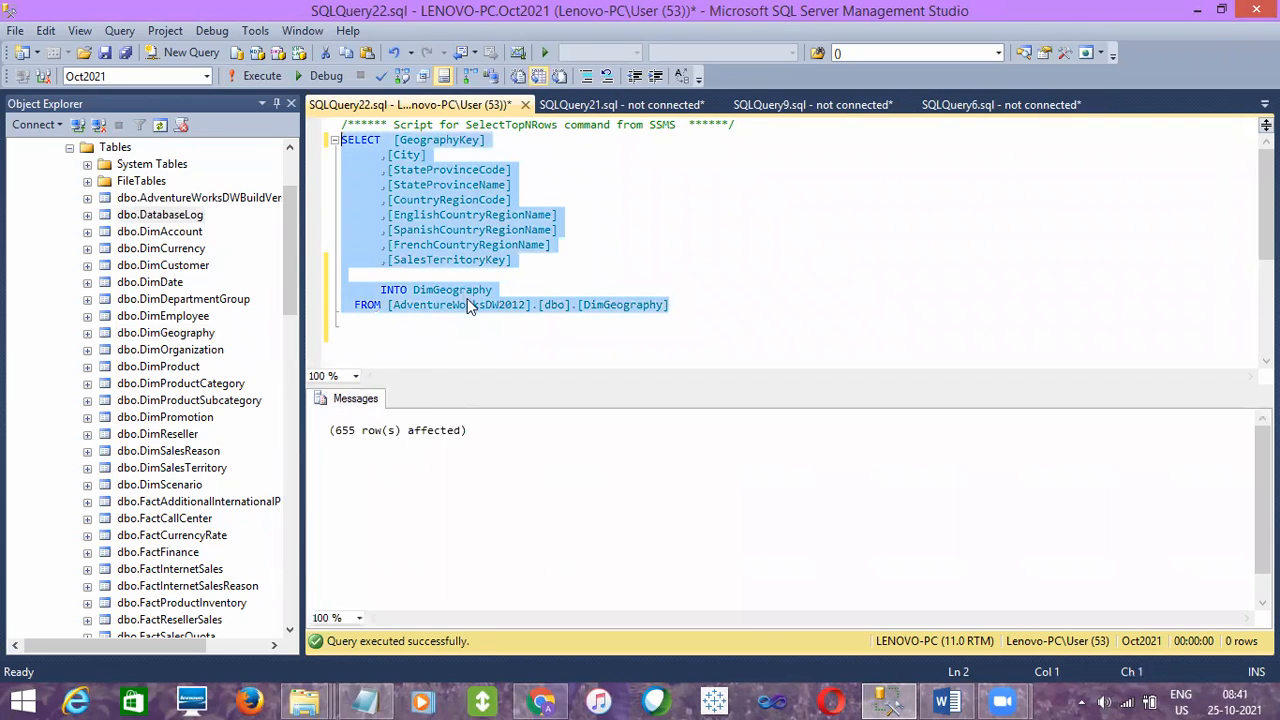
left_click(519, 304)
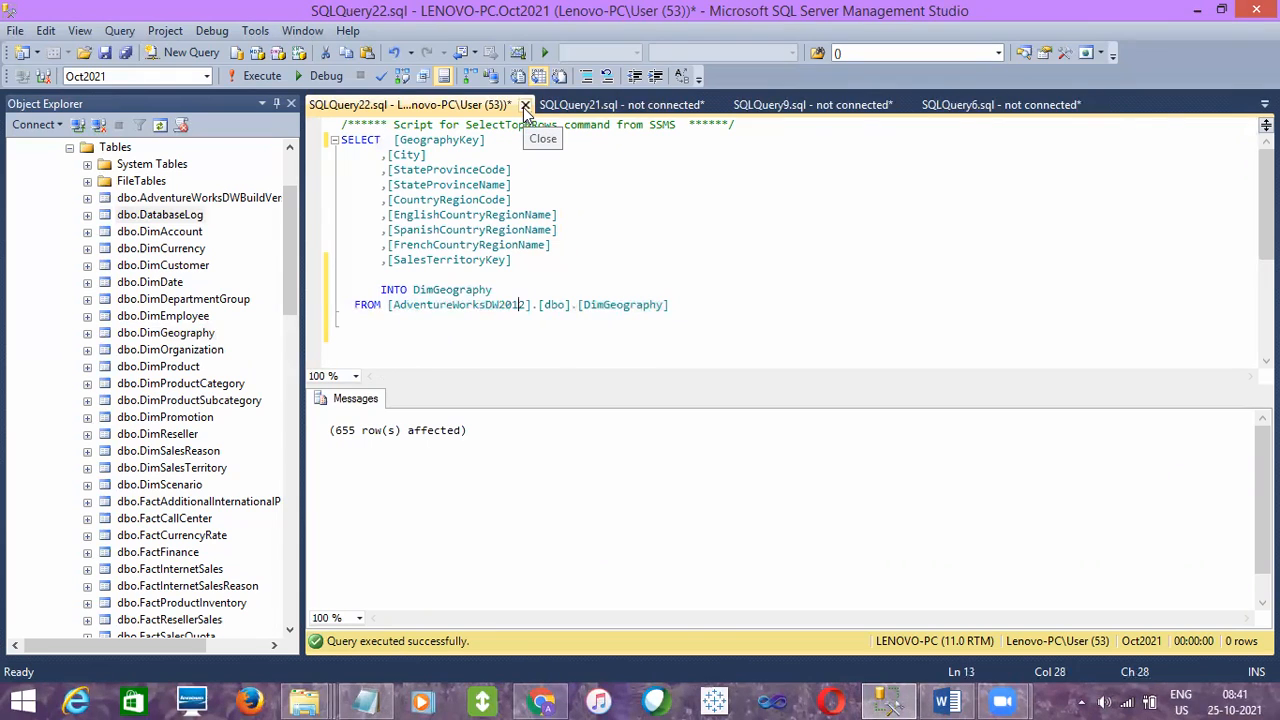
double_click(622, 308)
double_click(507, 304)
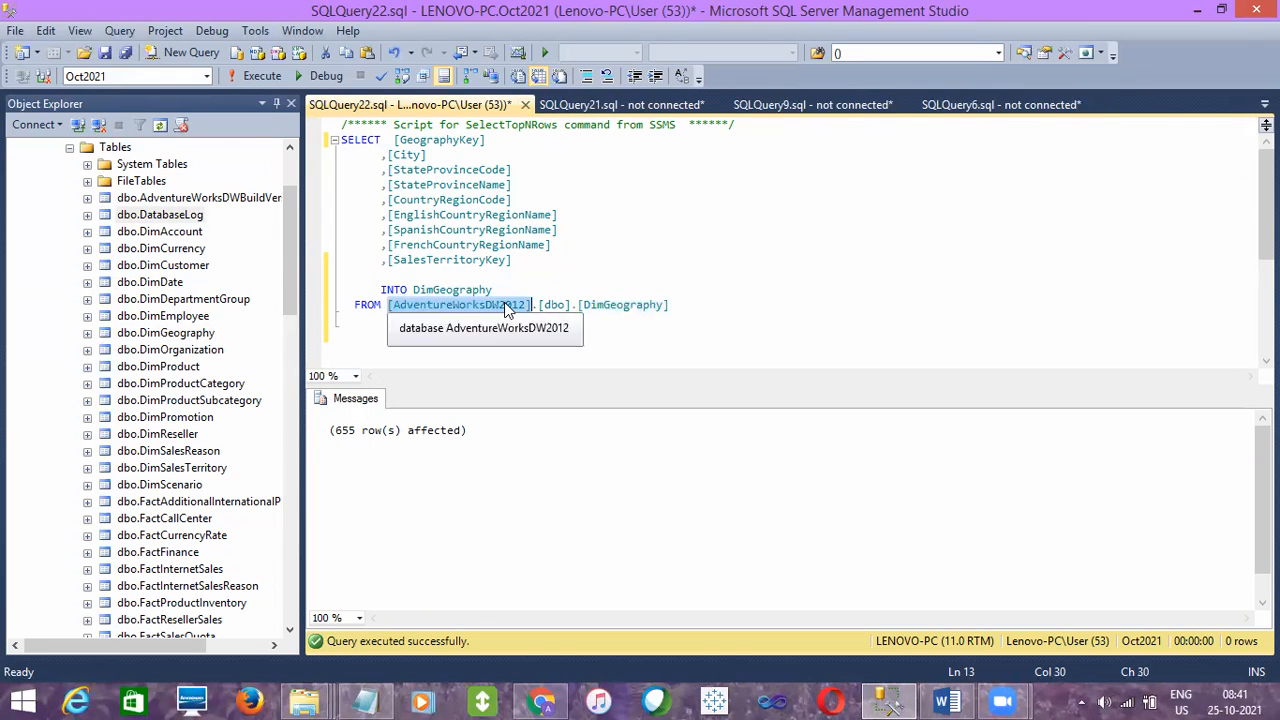
- Replace the entire script with SELECT * FROM DimGeography, reusing the copied table name, and execute it
double_click(454, 292)
key("ctrl+c")
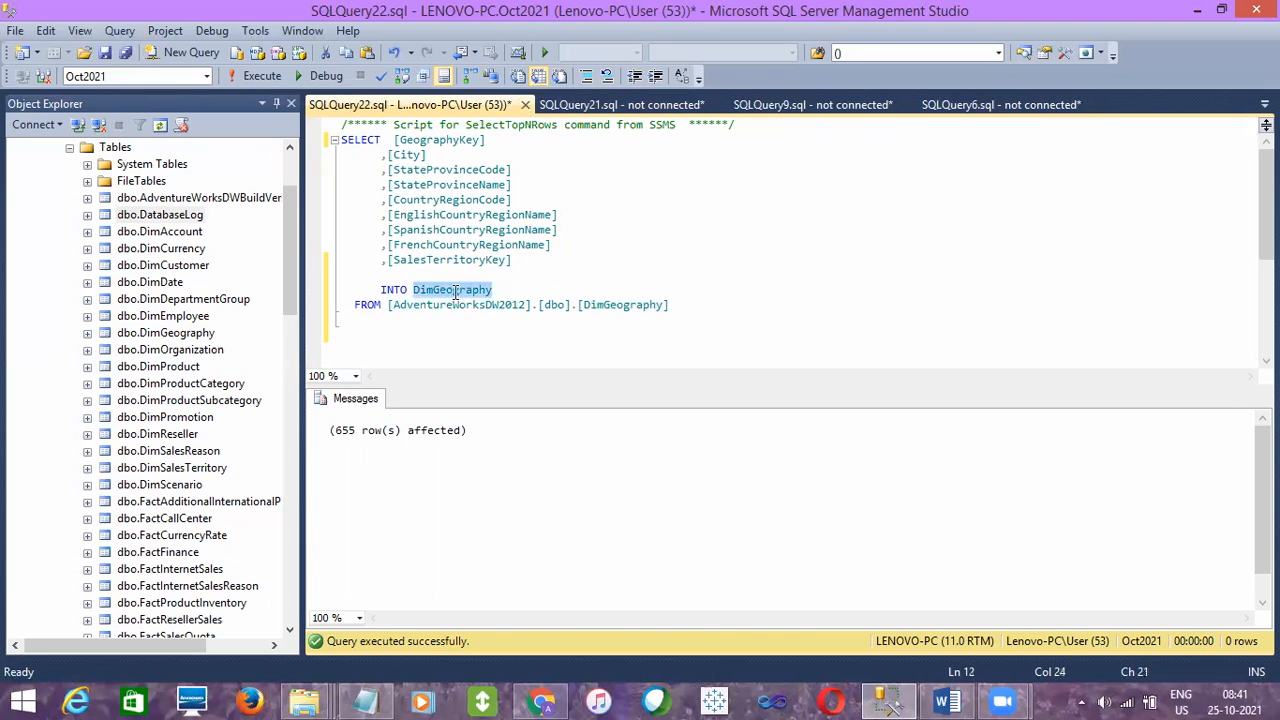
key("BackSpace")
key("ctrl+a")
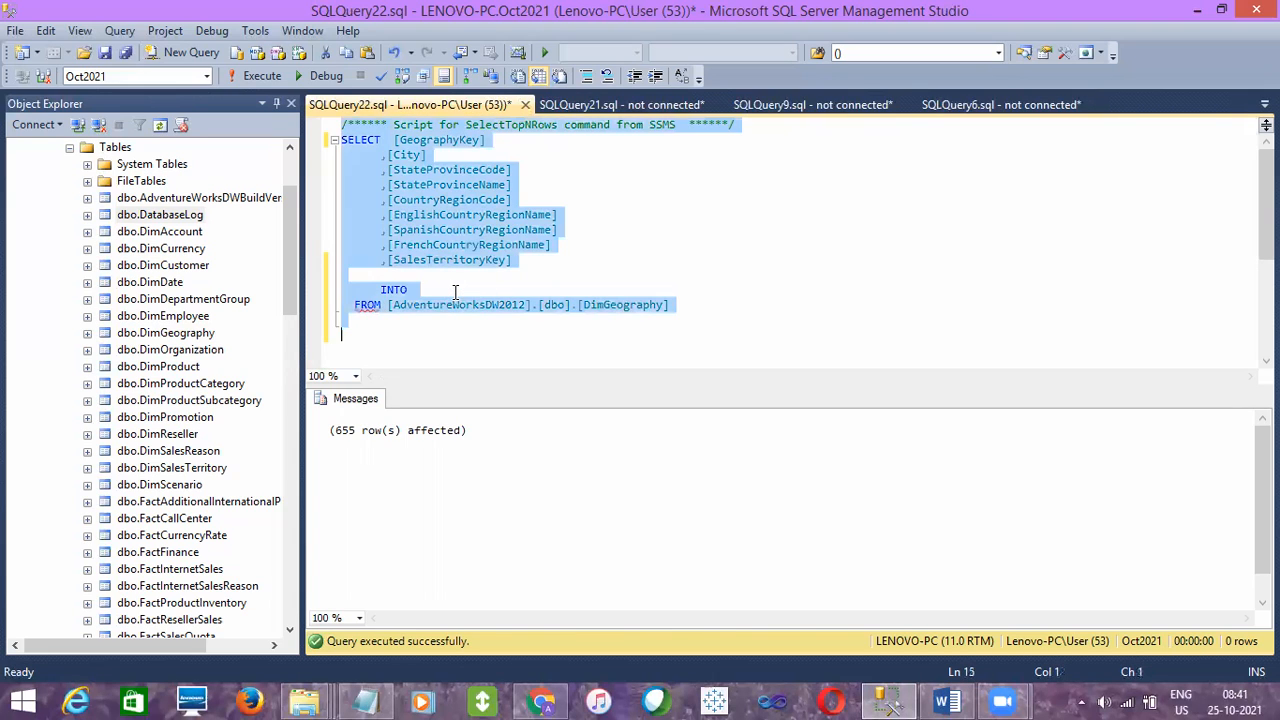
key("Return")
key("Return")
type("SELECT ")
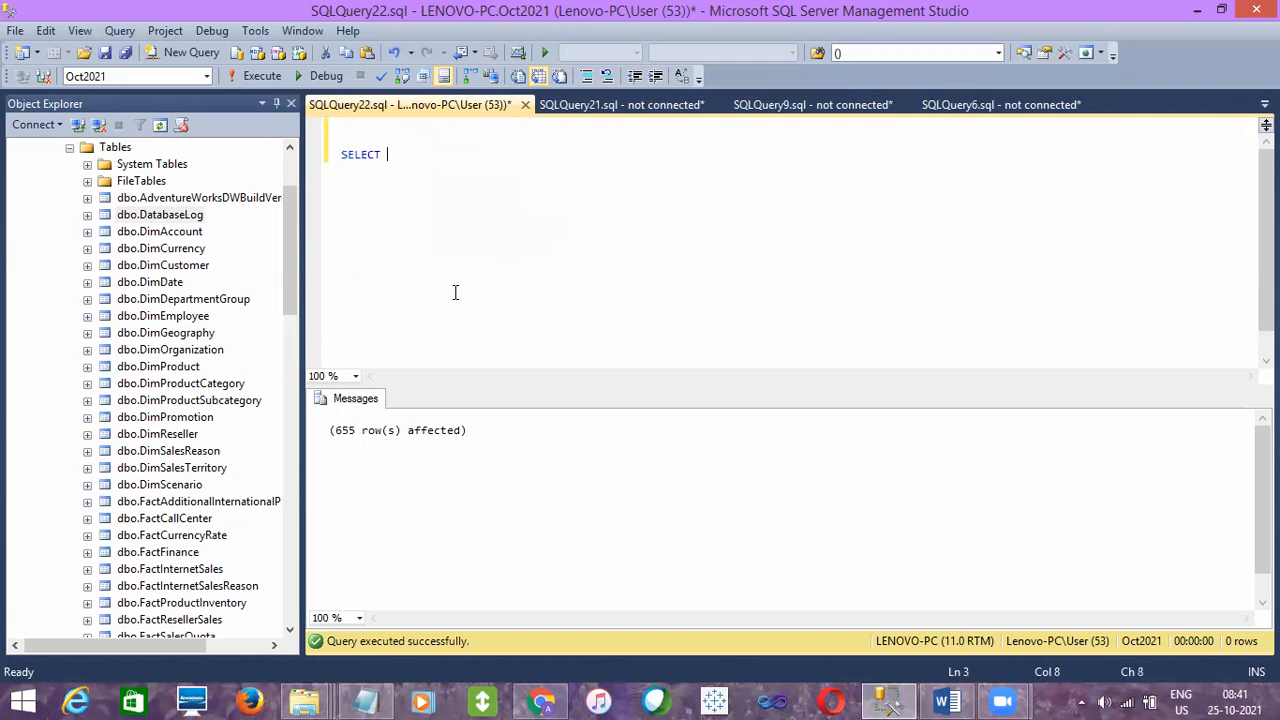
type("* FROM")
key("ctrl+v")
key("Return")
key("Return")
key("F5")
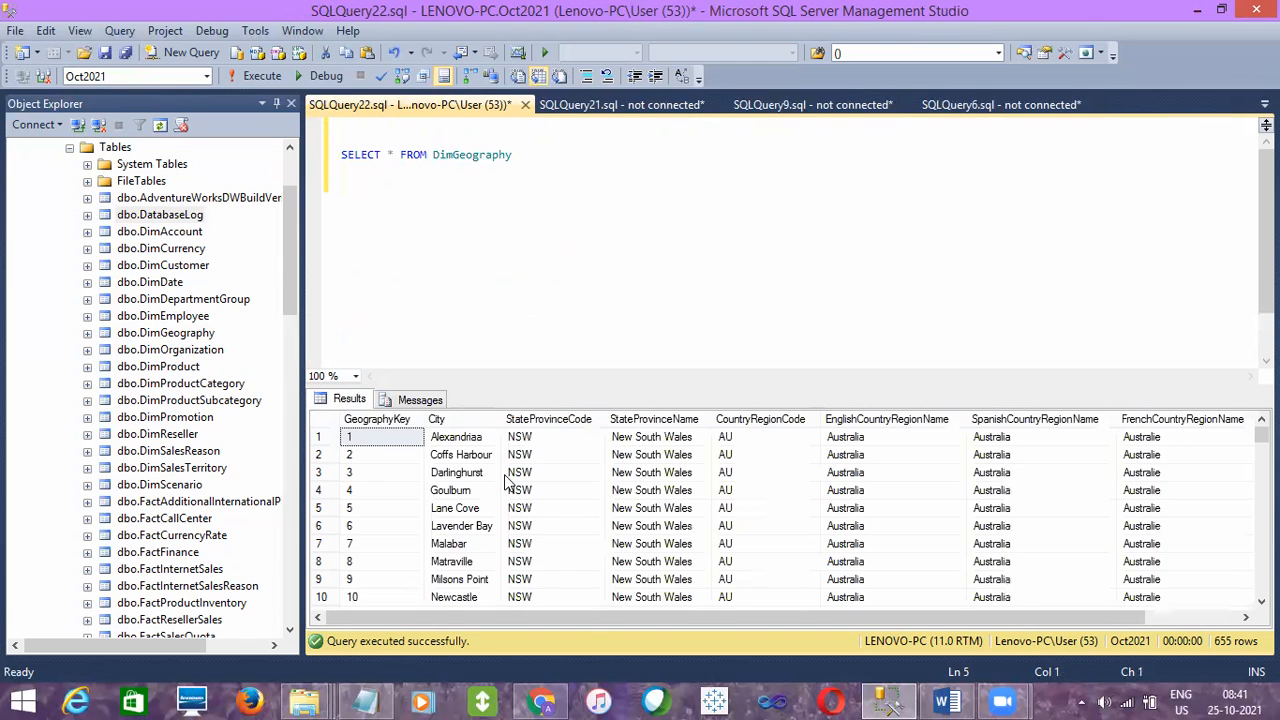
left_click(506, 476)
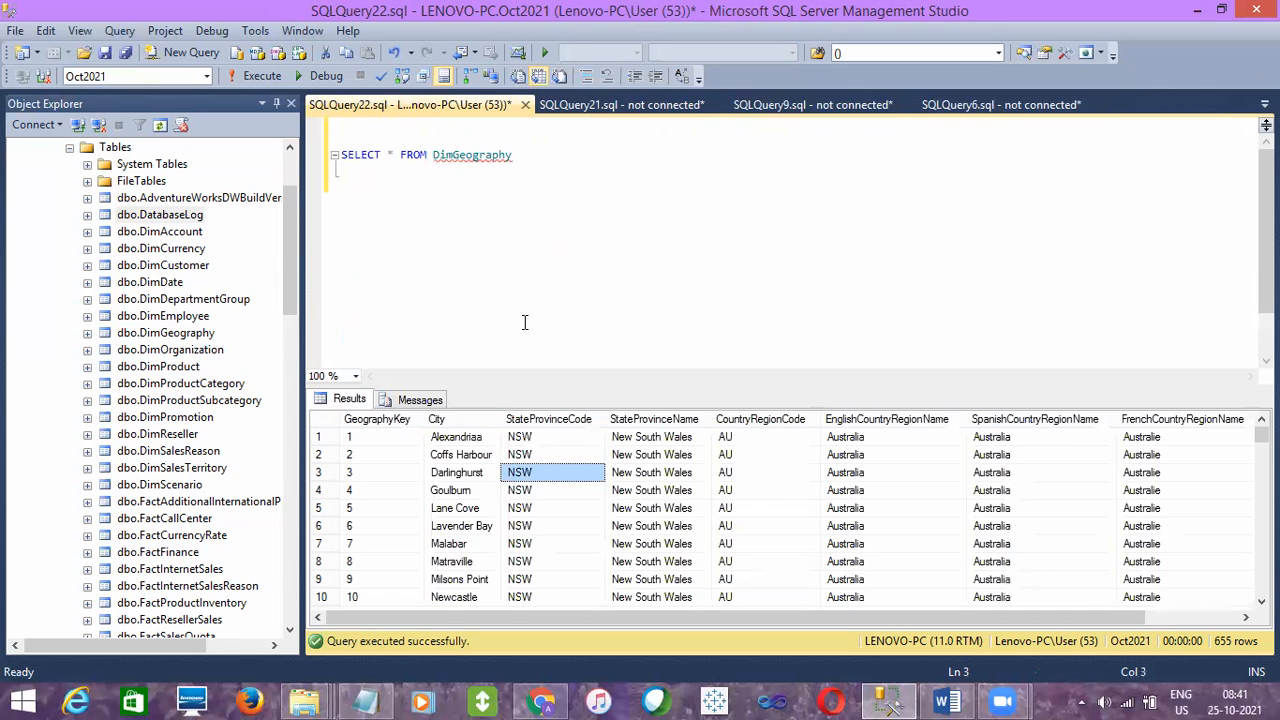
- Collapse the AdventureWorksDW2012 database in Object Explorer and select the LENOVO-PC server
left_click(292, 251)
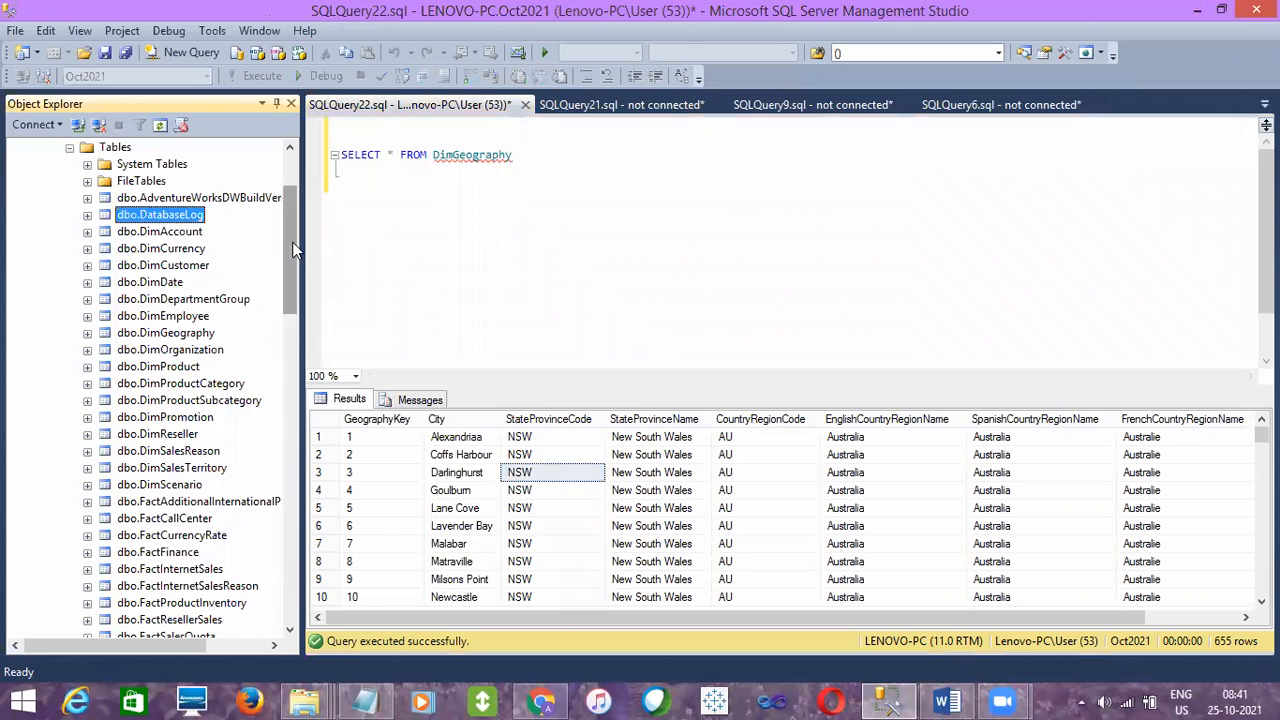
left_click_drag(292, 251, 292, 204)
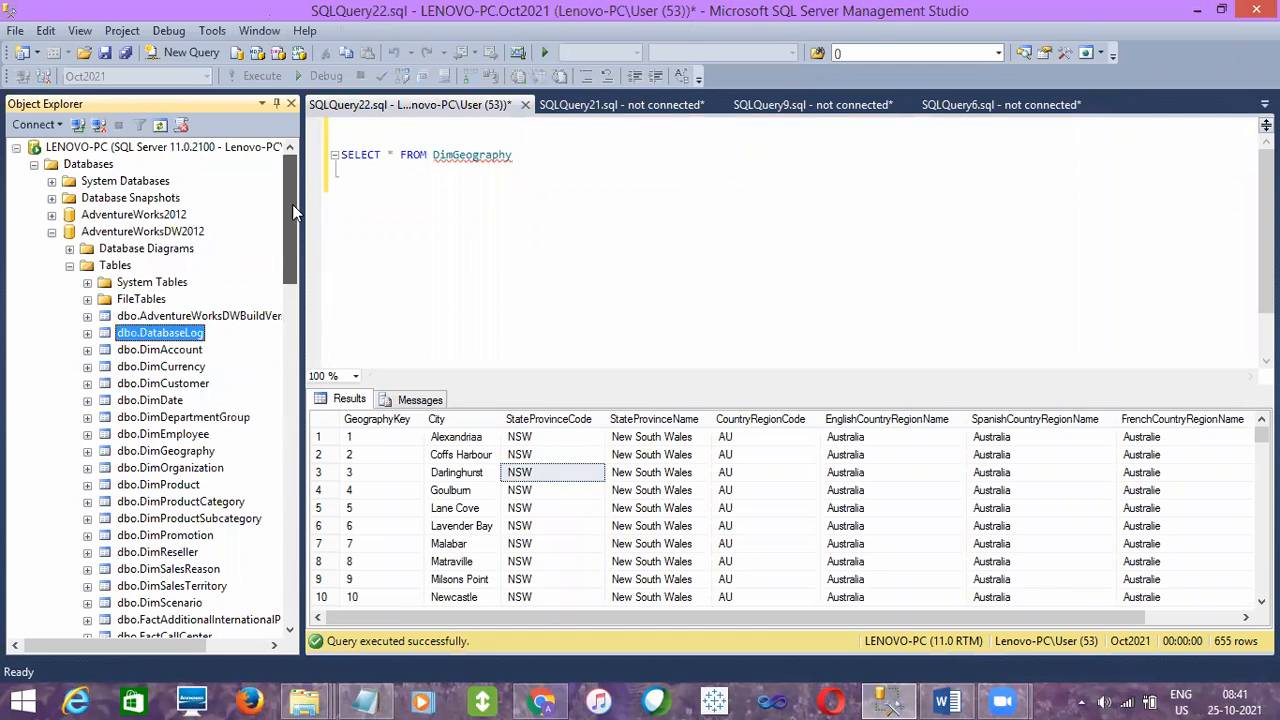
left_click(51, 231)
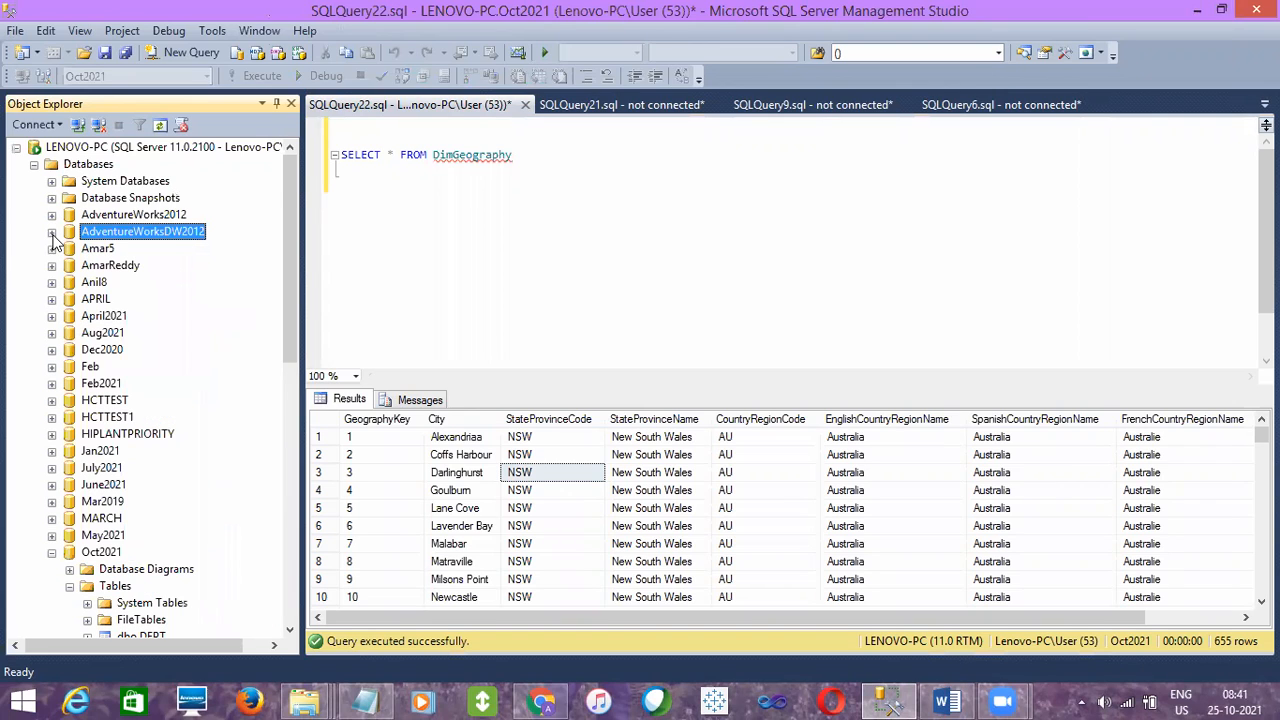
left_click(86, 150)
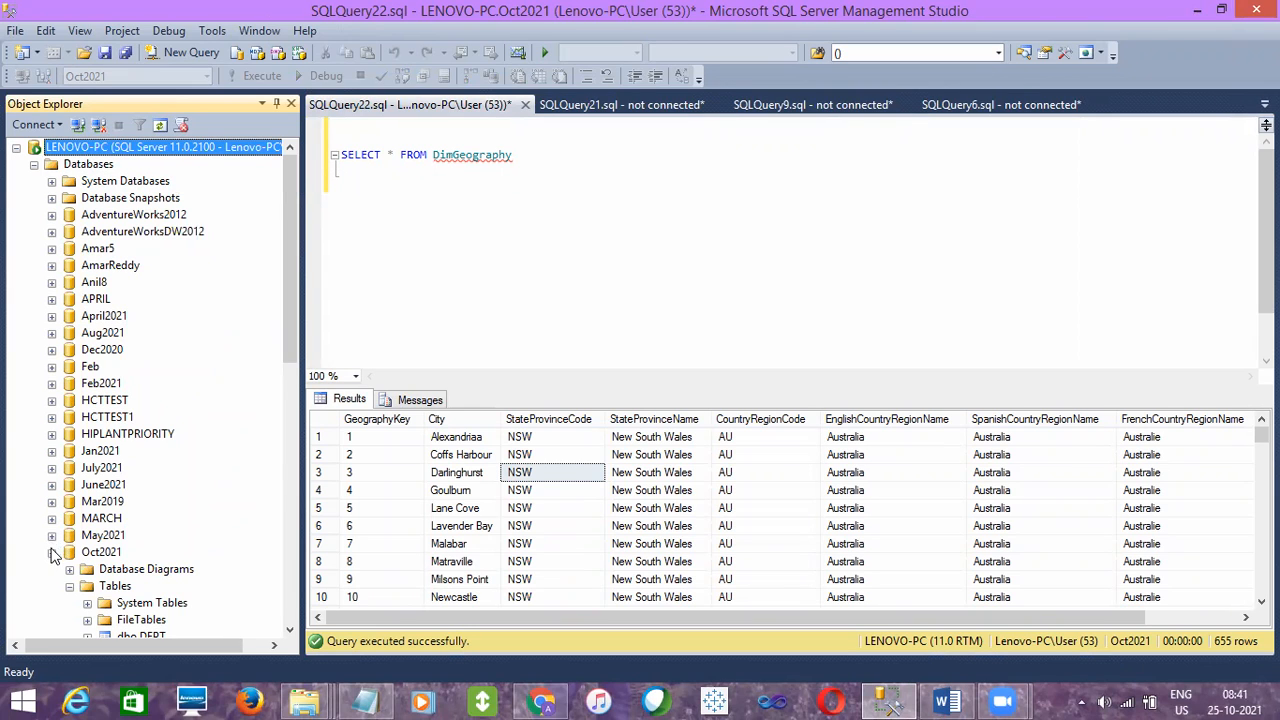
left_click(107, 400)
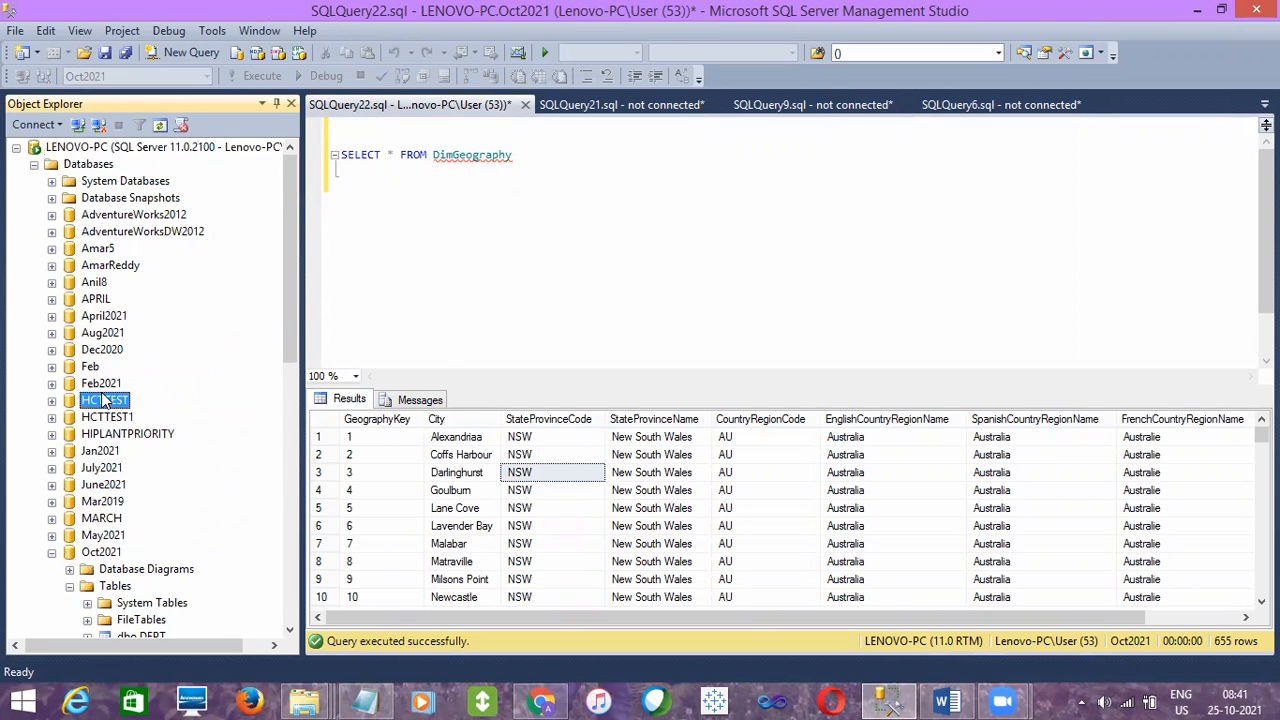
left_click(112, 148)
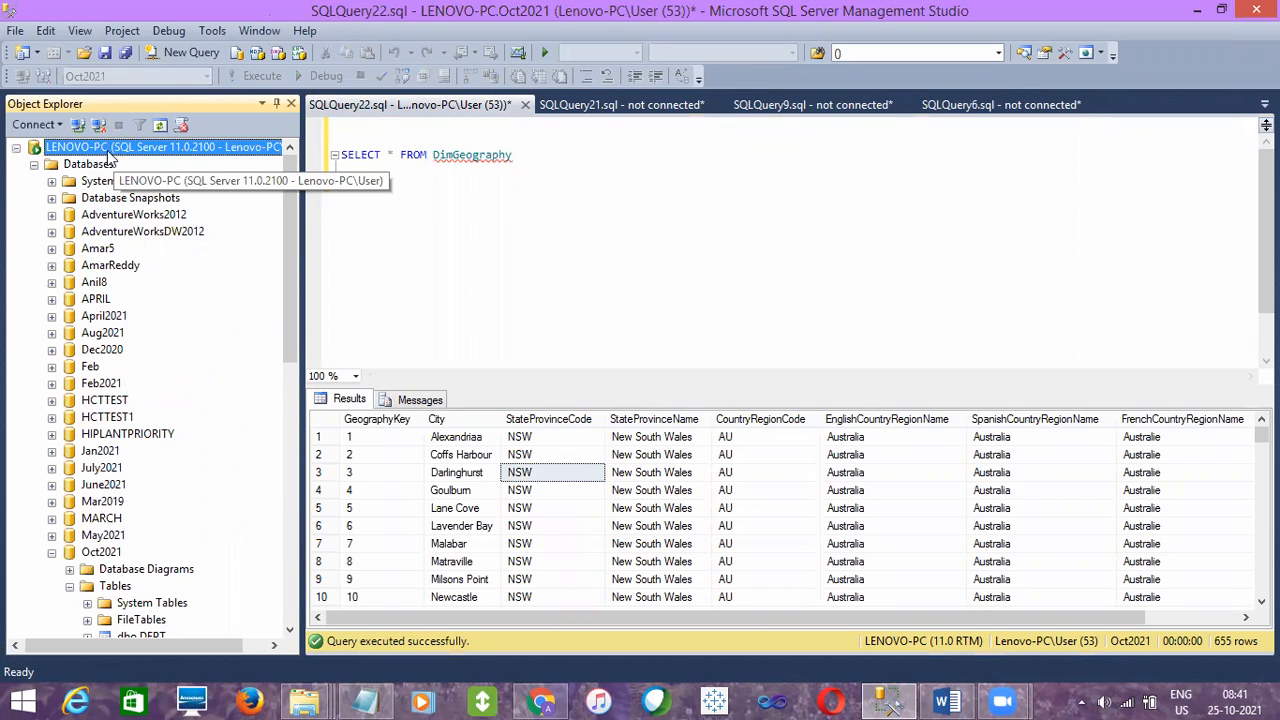
left_click(95, 167)
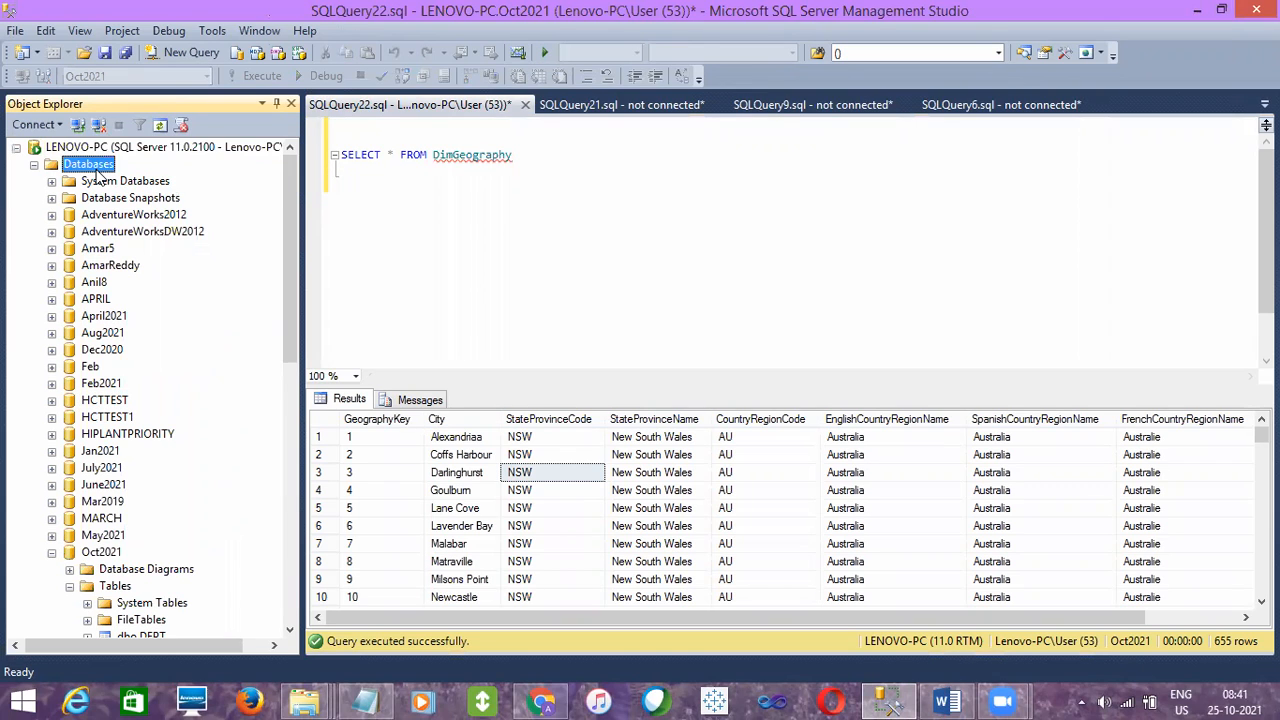
left_click(93, 148)
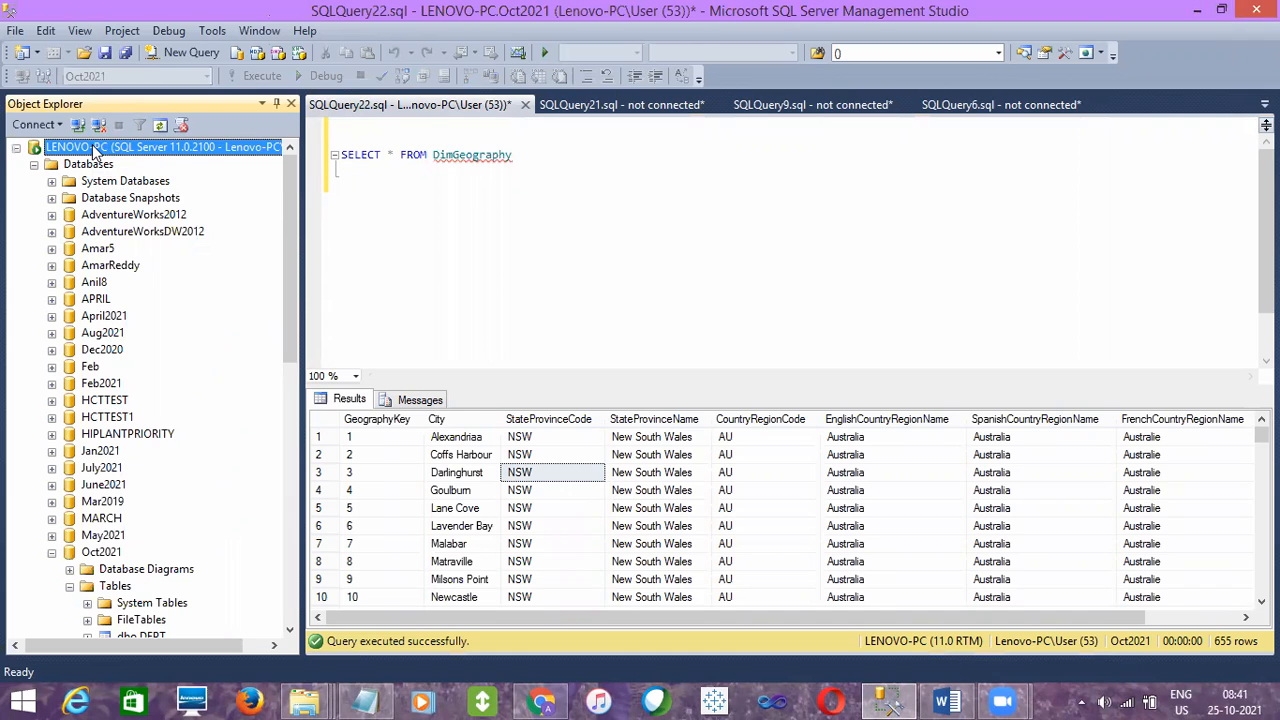
left_click(99, 249)
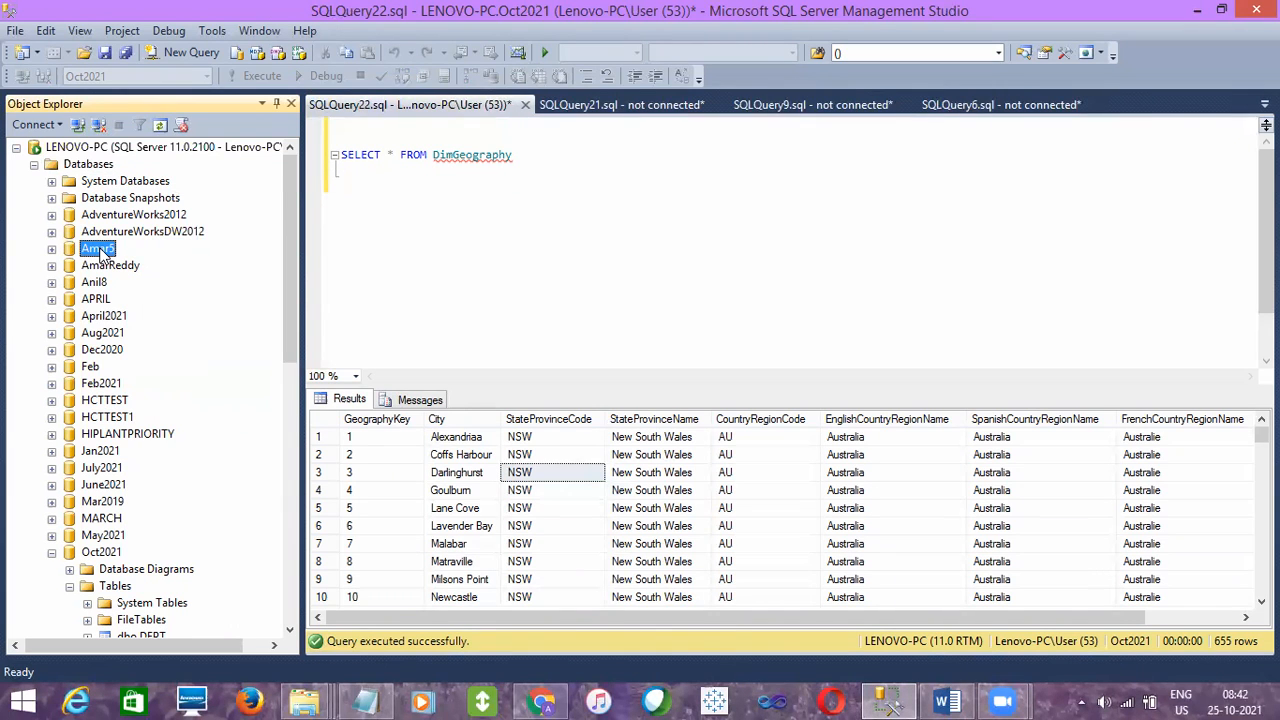
left_click(98, 267)
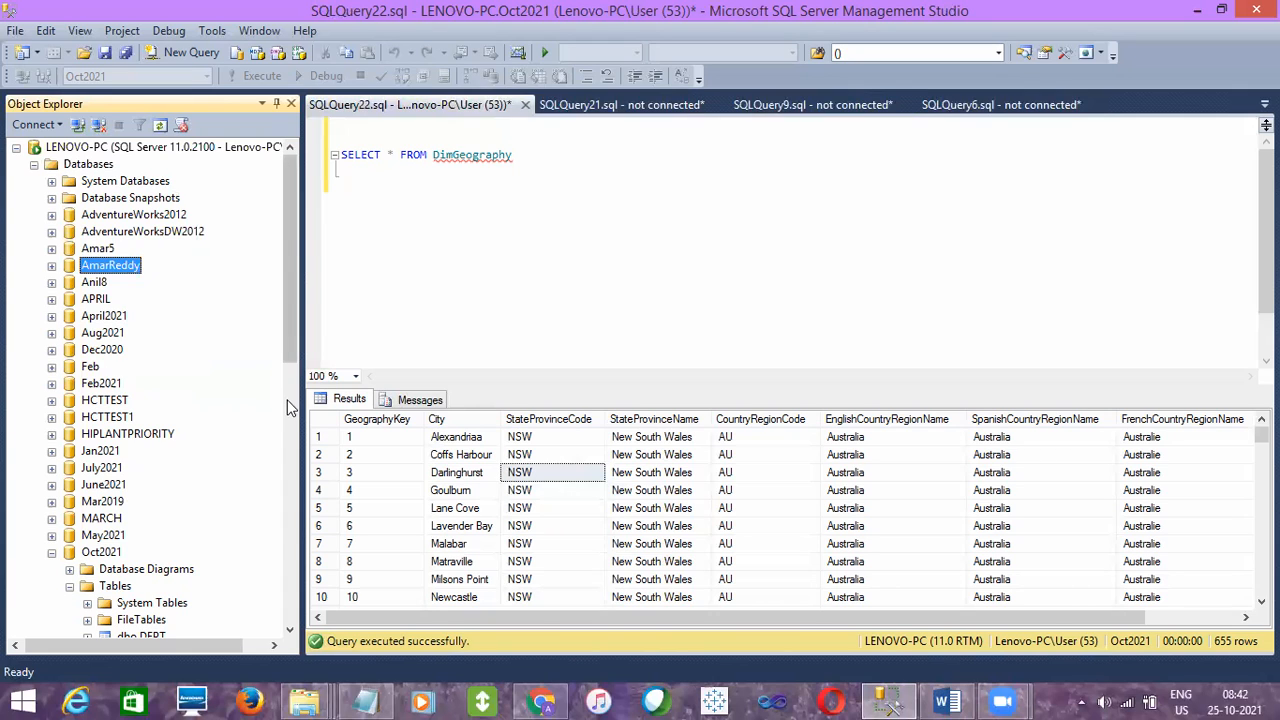
left_click(556, 360)
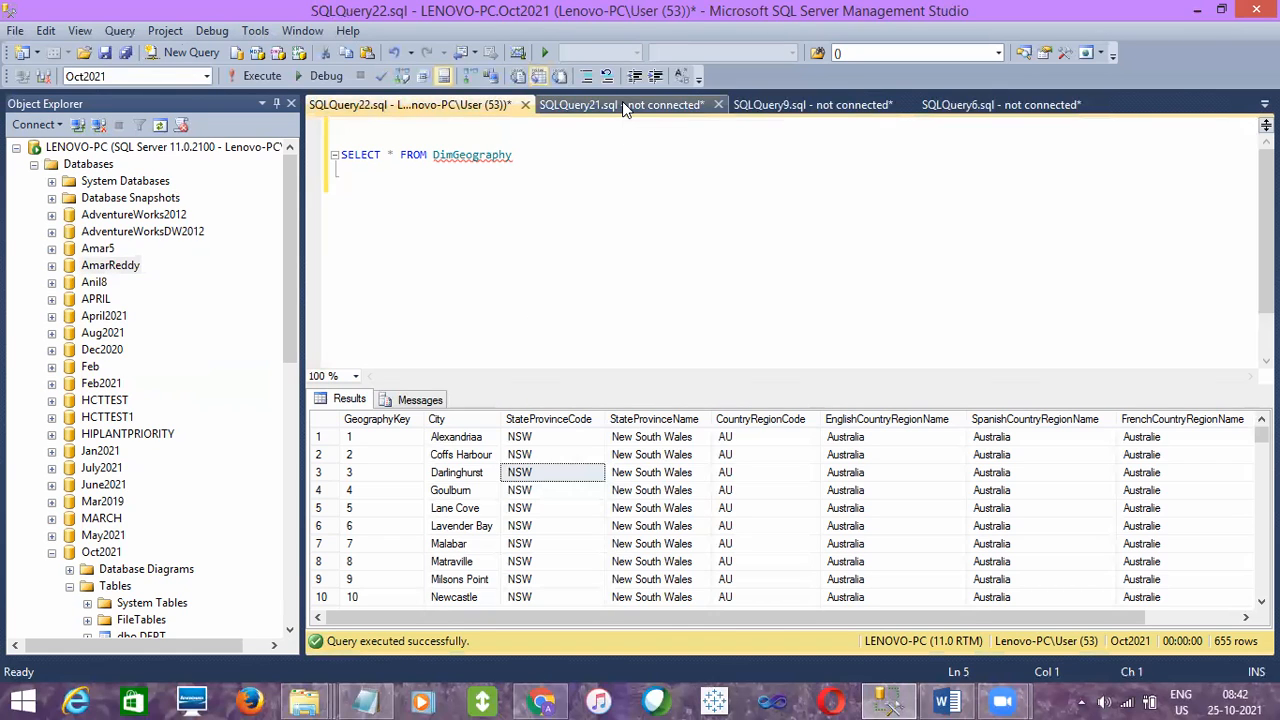
- Switch to the SQLQuery21 notes and review the SSIS and ETL definition lines
left_click(622, 104)
double_click(362, 184)
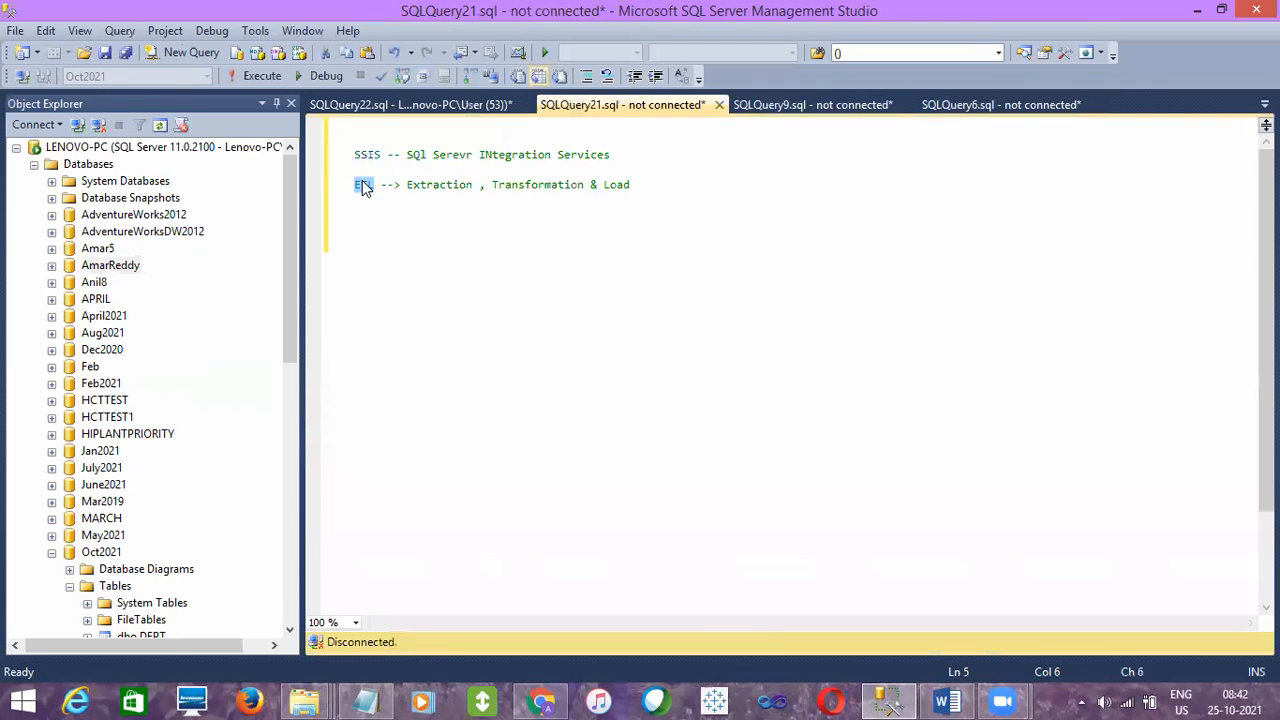
left_click(320, 190)
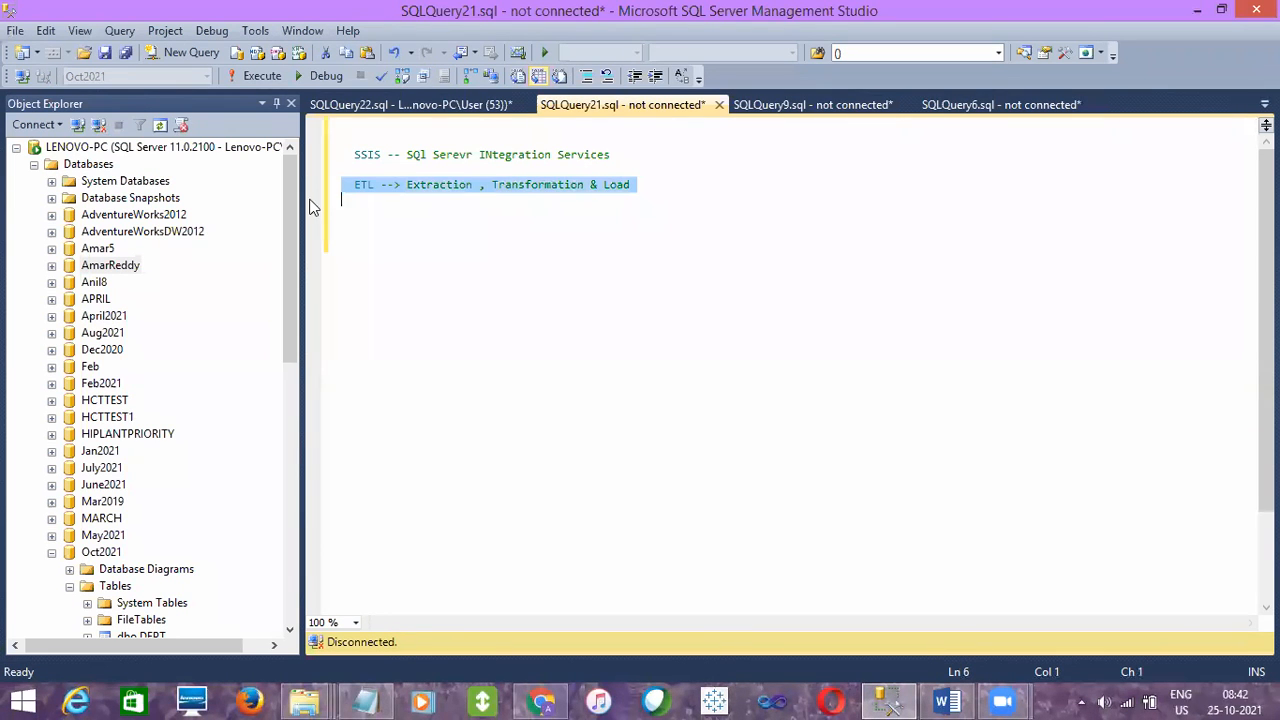
left_click(114, 420)
left_click(106, 516)
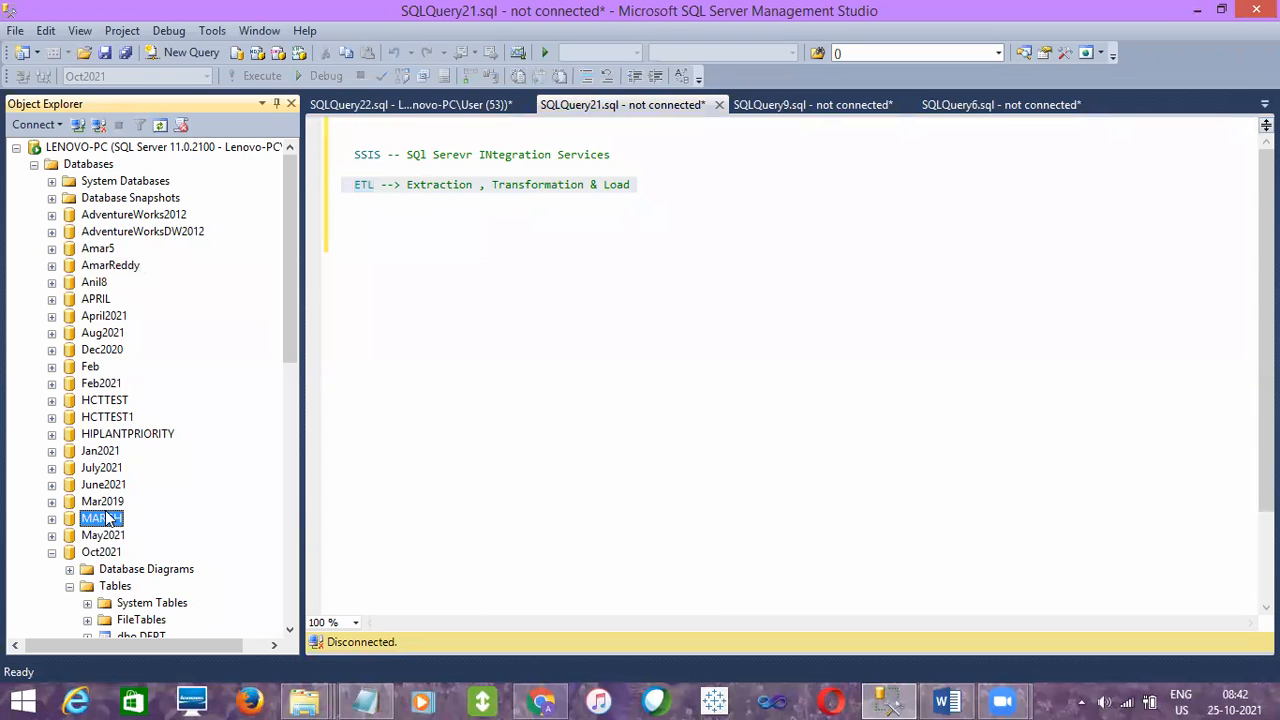
left_click(113, 570)
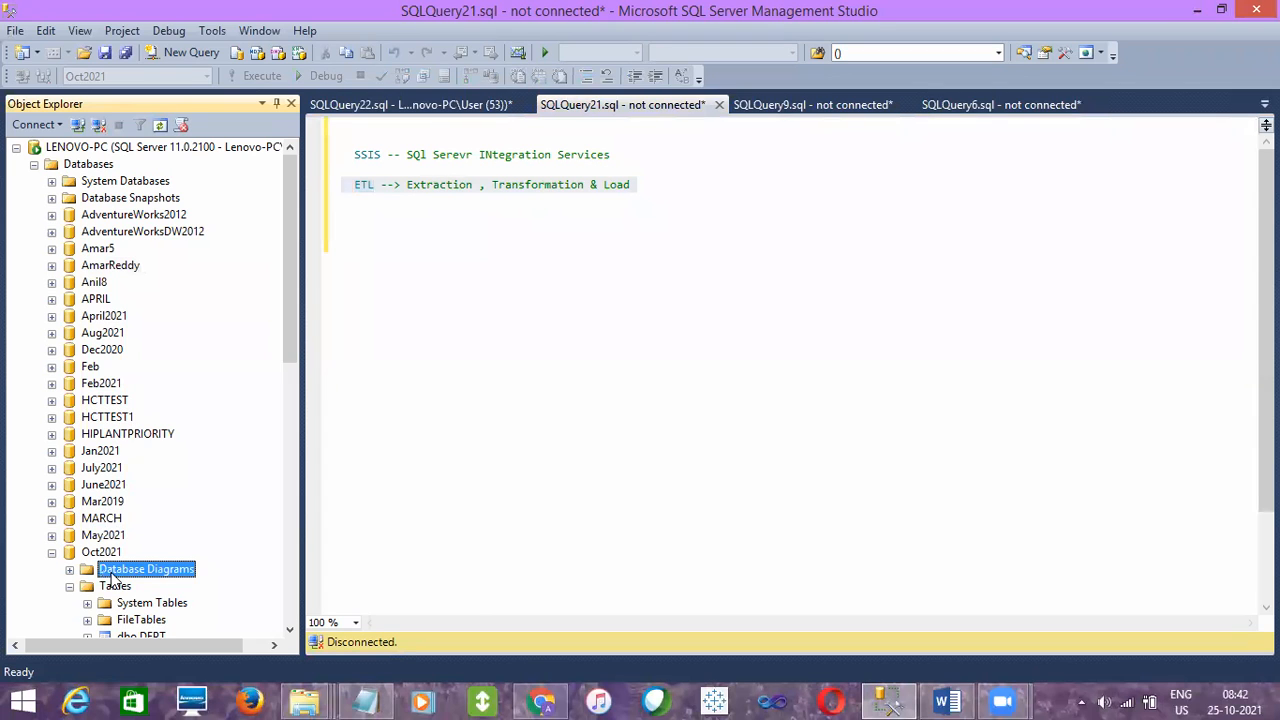
left_click(320, 155)
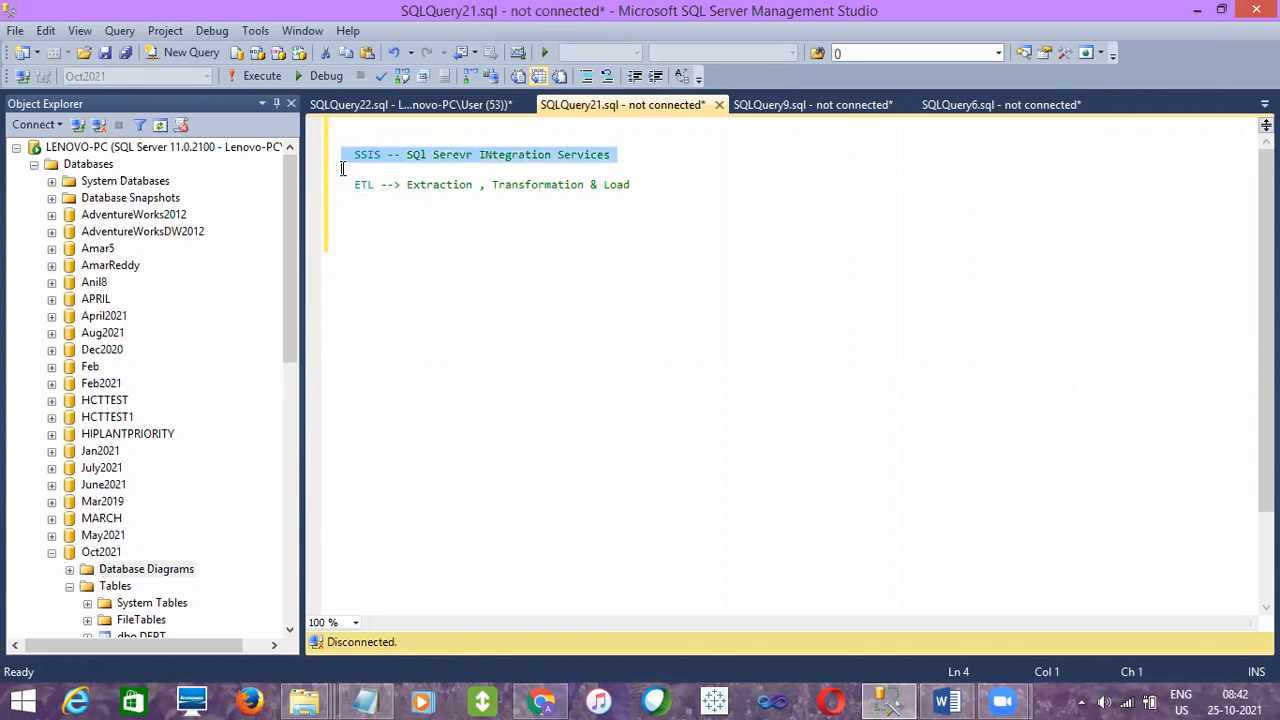
left_click(350, 205)
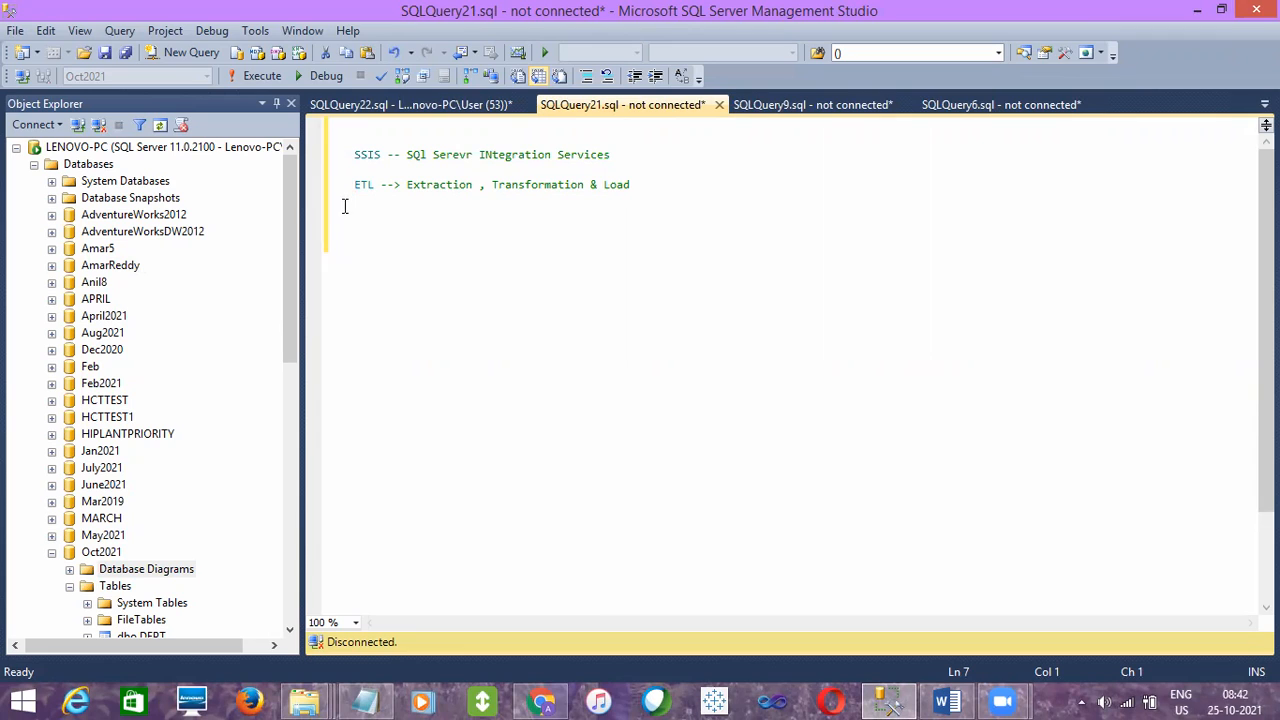
left_click(343, 198)
left_click(318, 191)
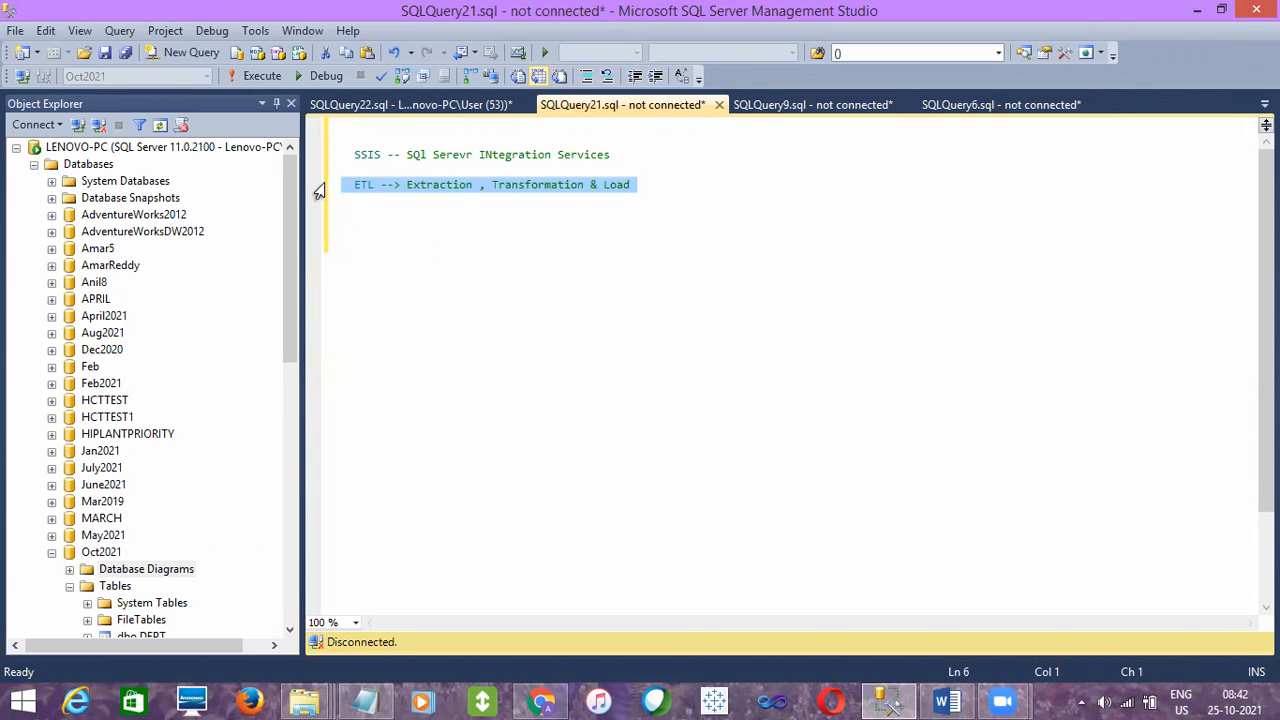
left_click(360, 201)
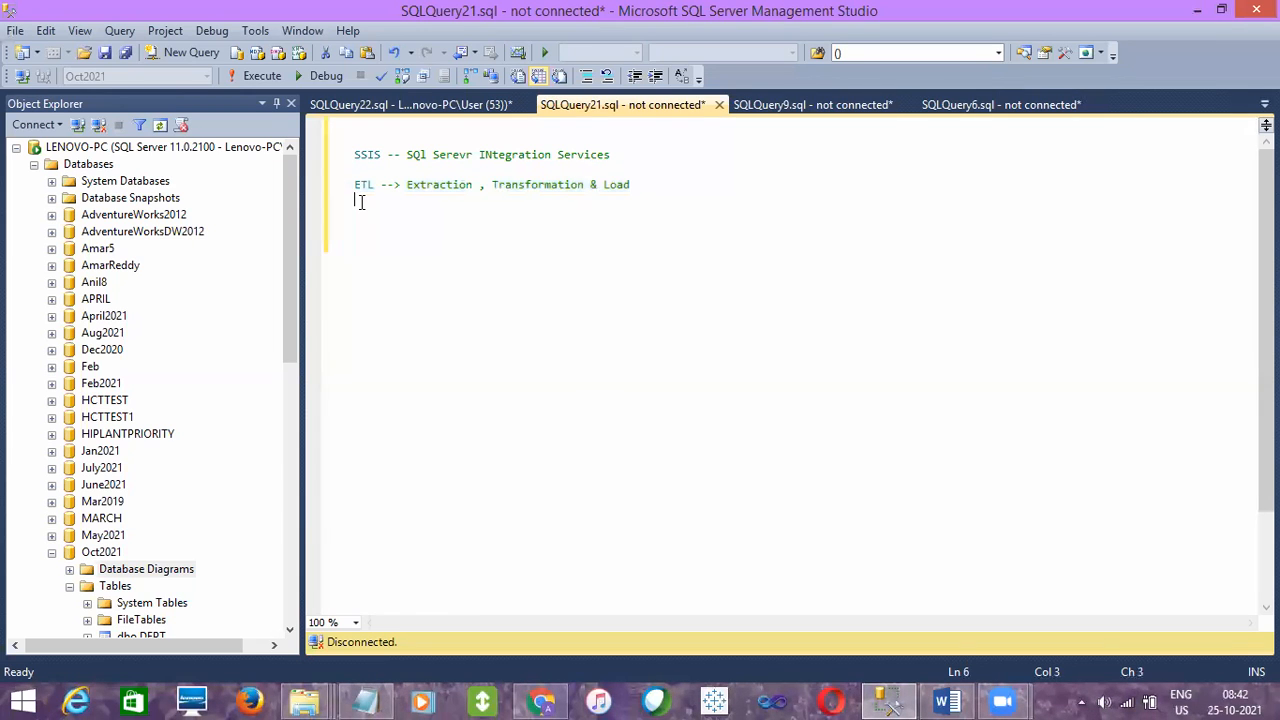
left_click(52, 383)
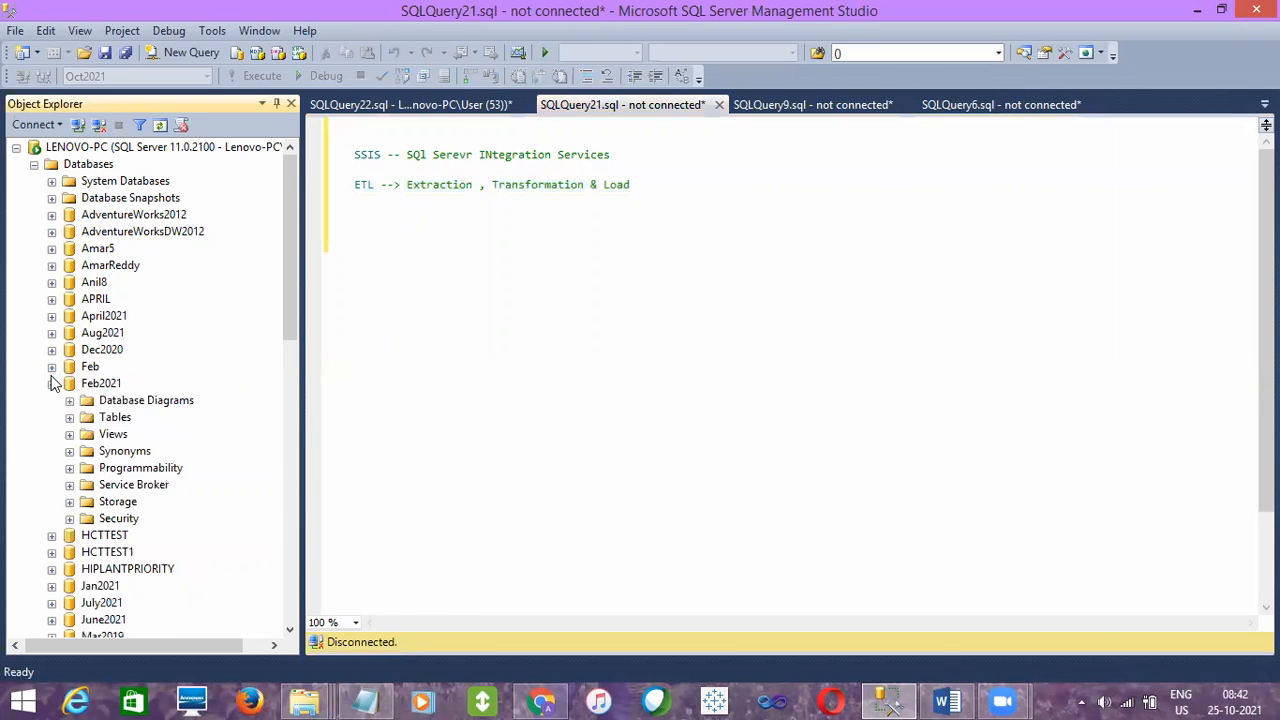
left_click(52, 383)
left_click(461, 246)
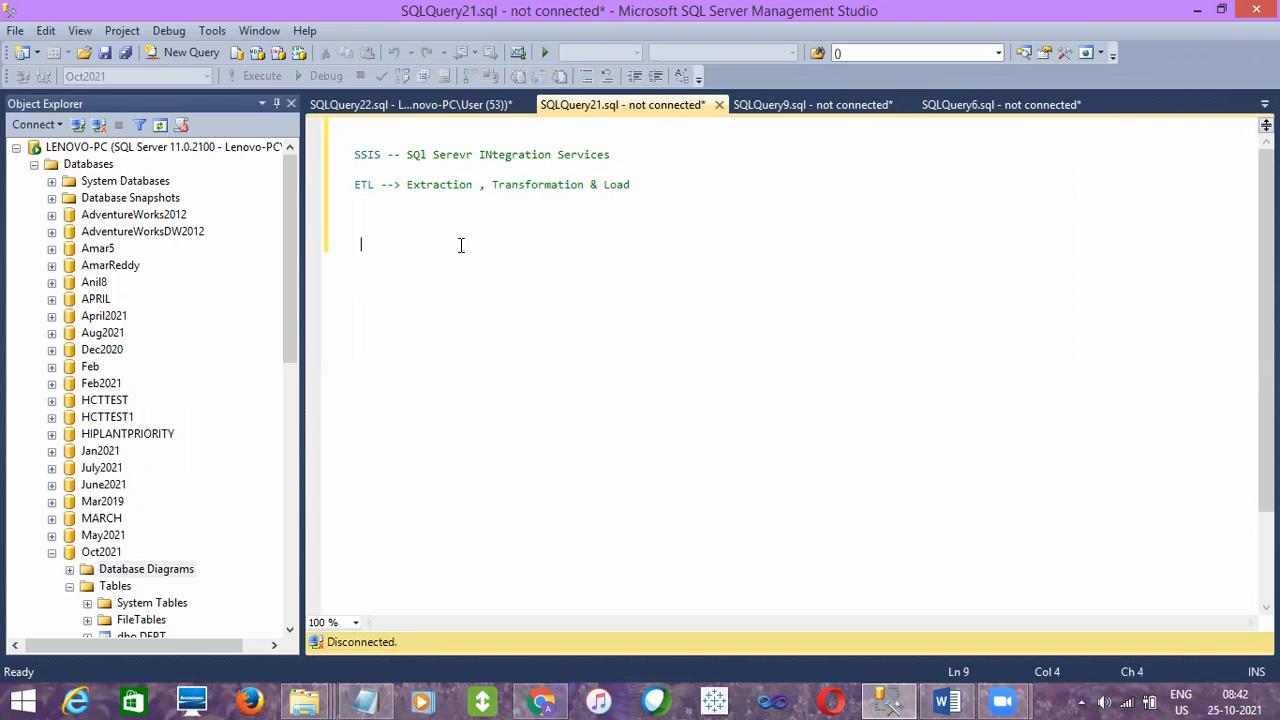
double_click(368, 155)
left_click(372, 450)
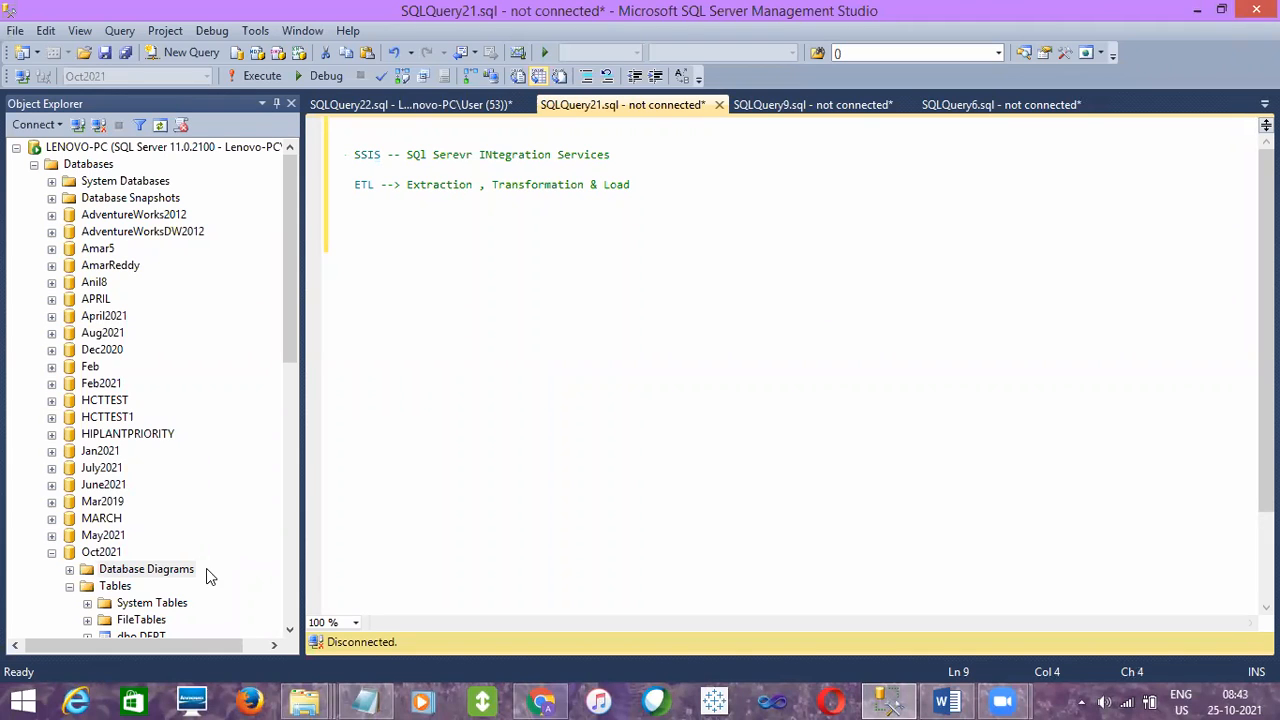
- Look up "data" and "visual" in the Windows search, and clear the search text
left_click(40, 699)
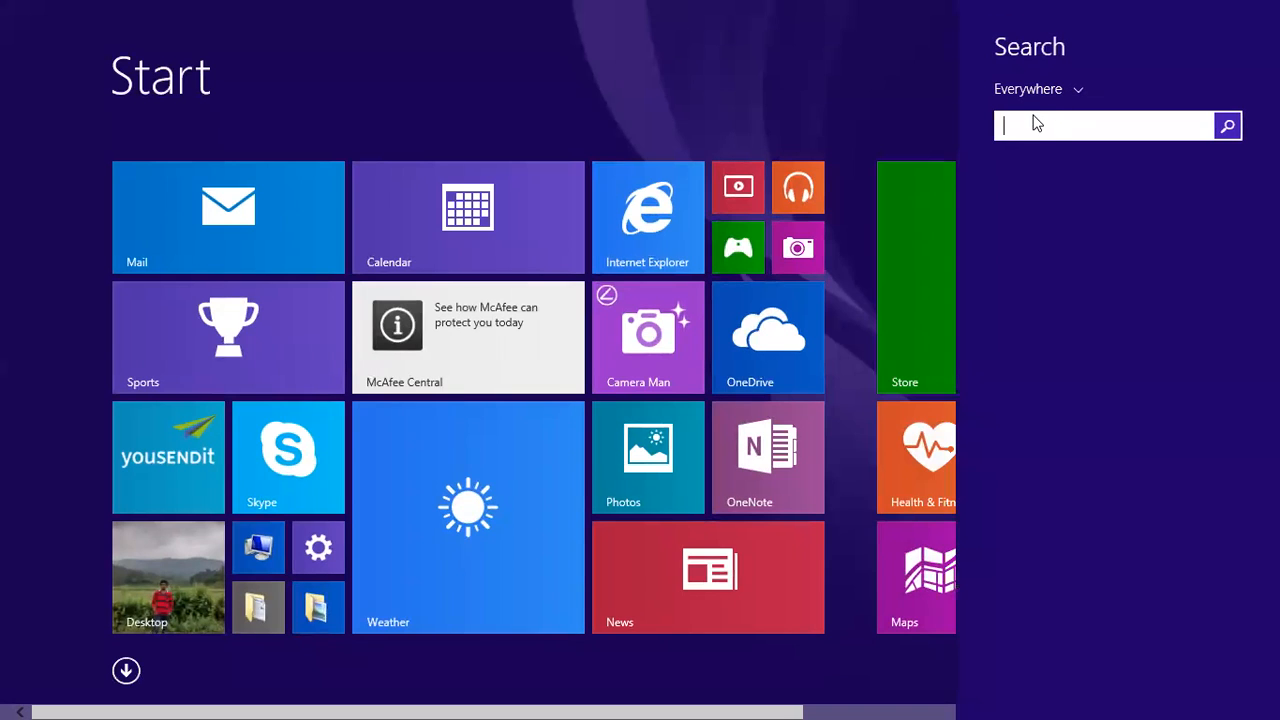
type("data Tools")
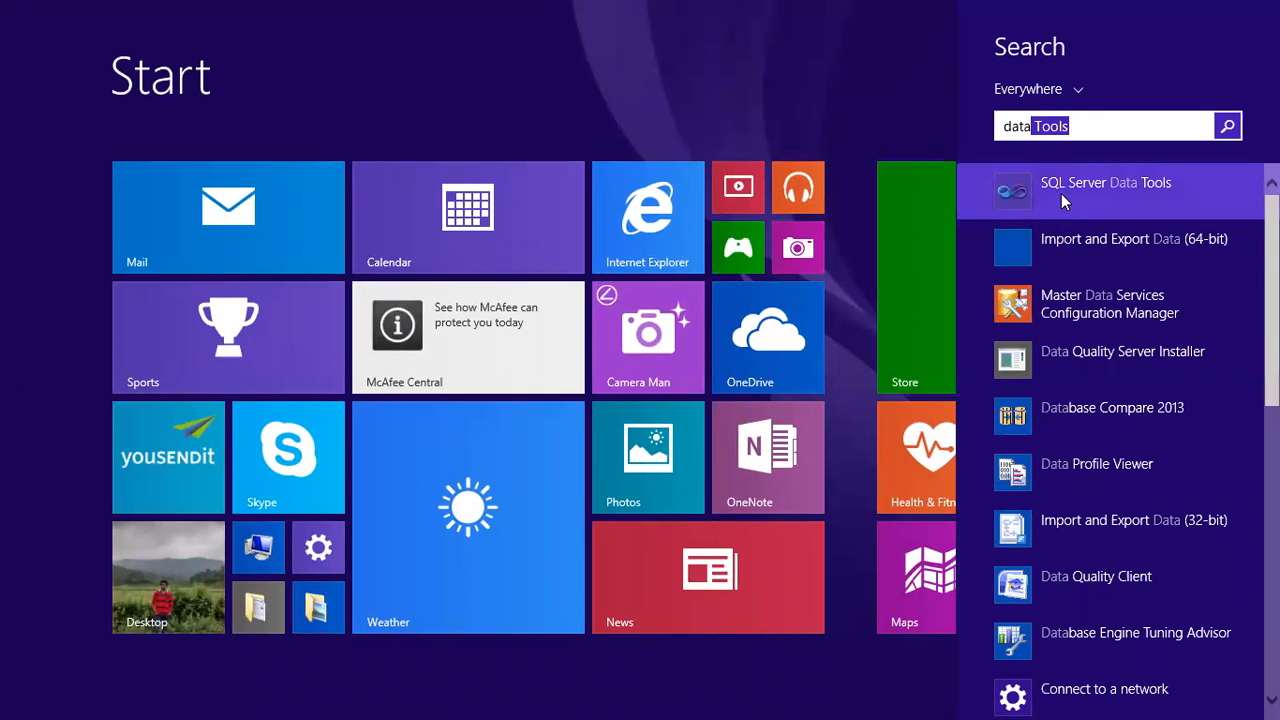
left_click(1079, 124)
type("visual")
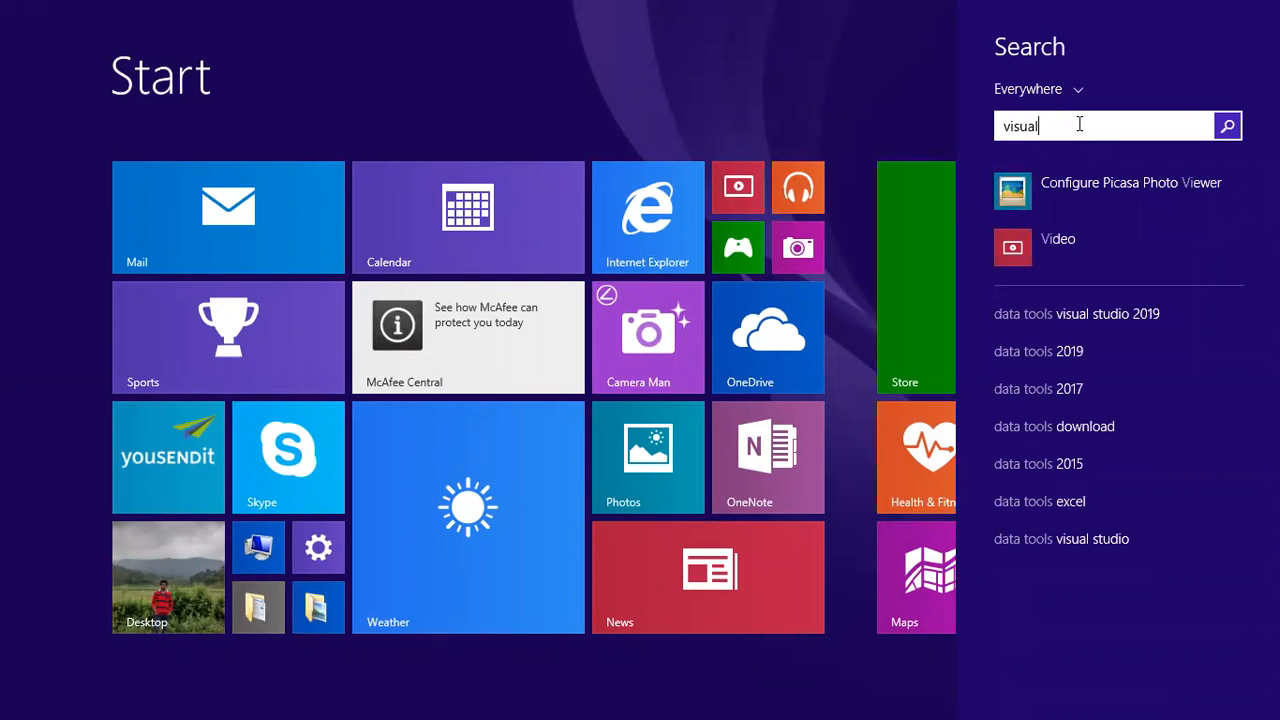
key("BackSpace")
key("BackSpace")
key("BackSpace")
key("BackSpace")
key("BackSpace")
key("BackSpace")
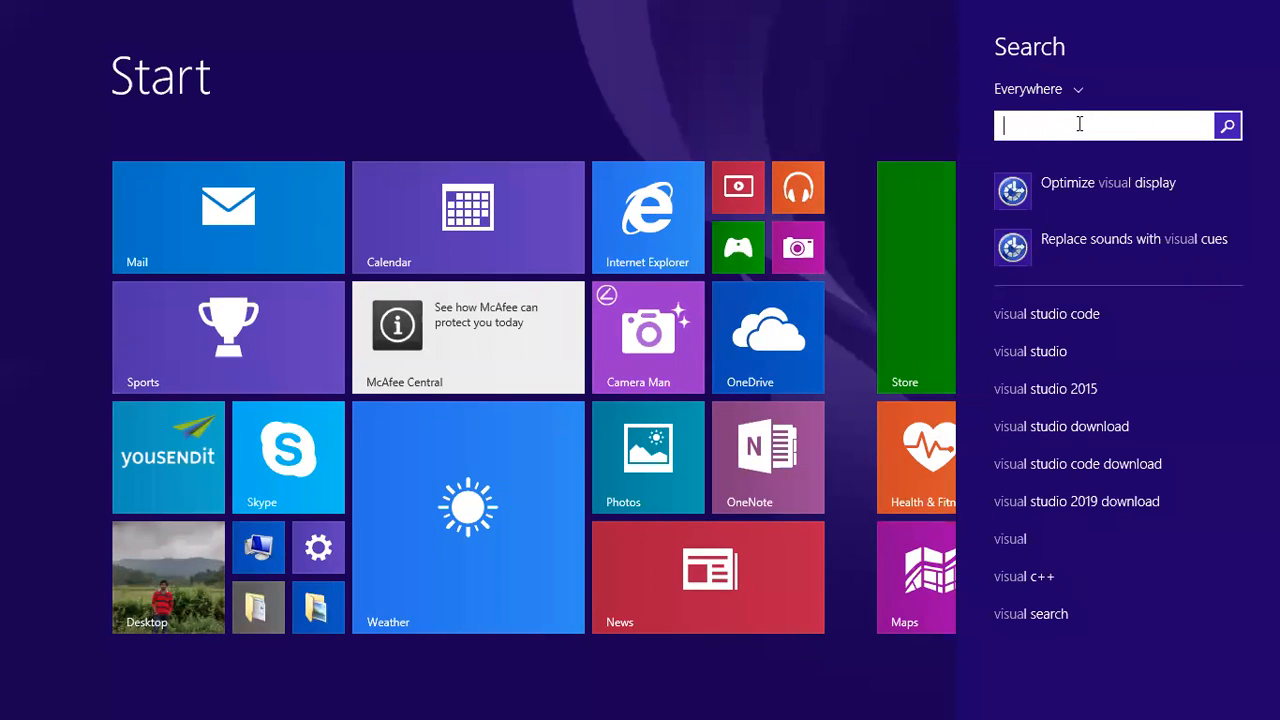
- Search Windows for "data" and launch SQL Server Data Tools
type("data Tools")
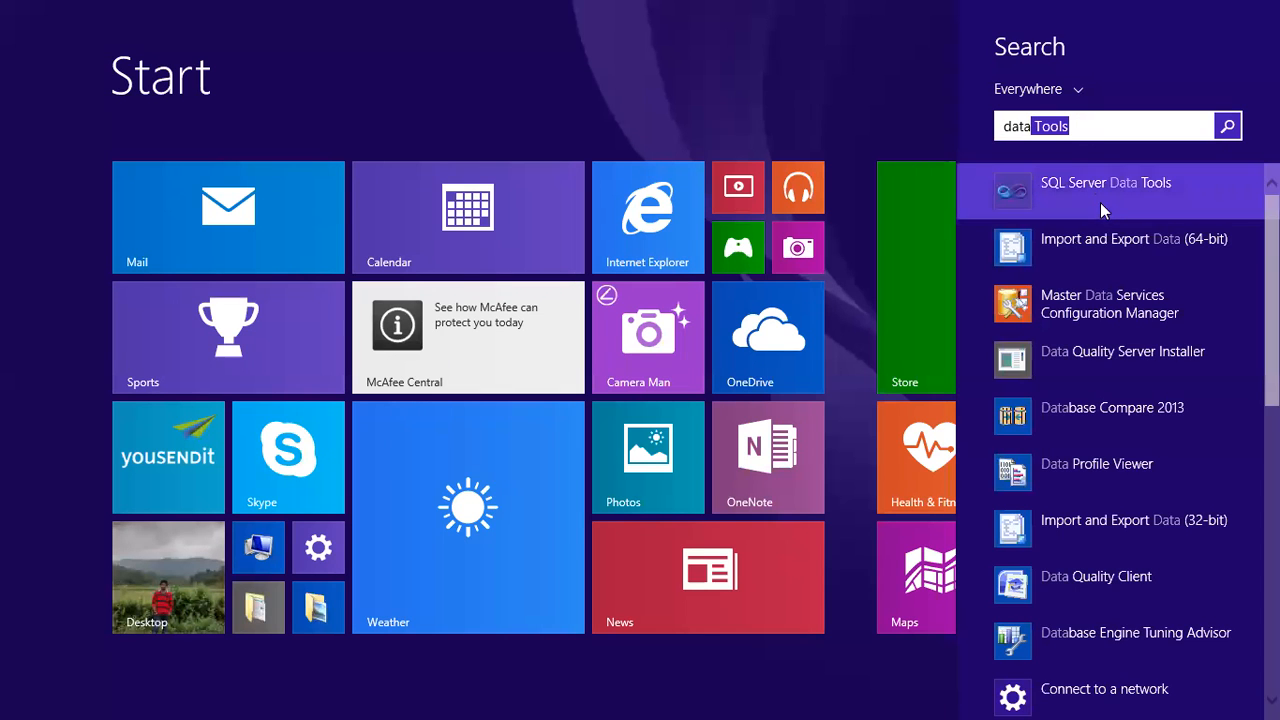
left_click(1103, 192)
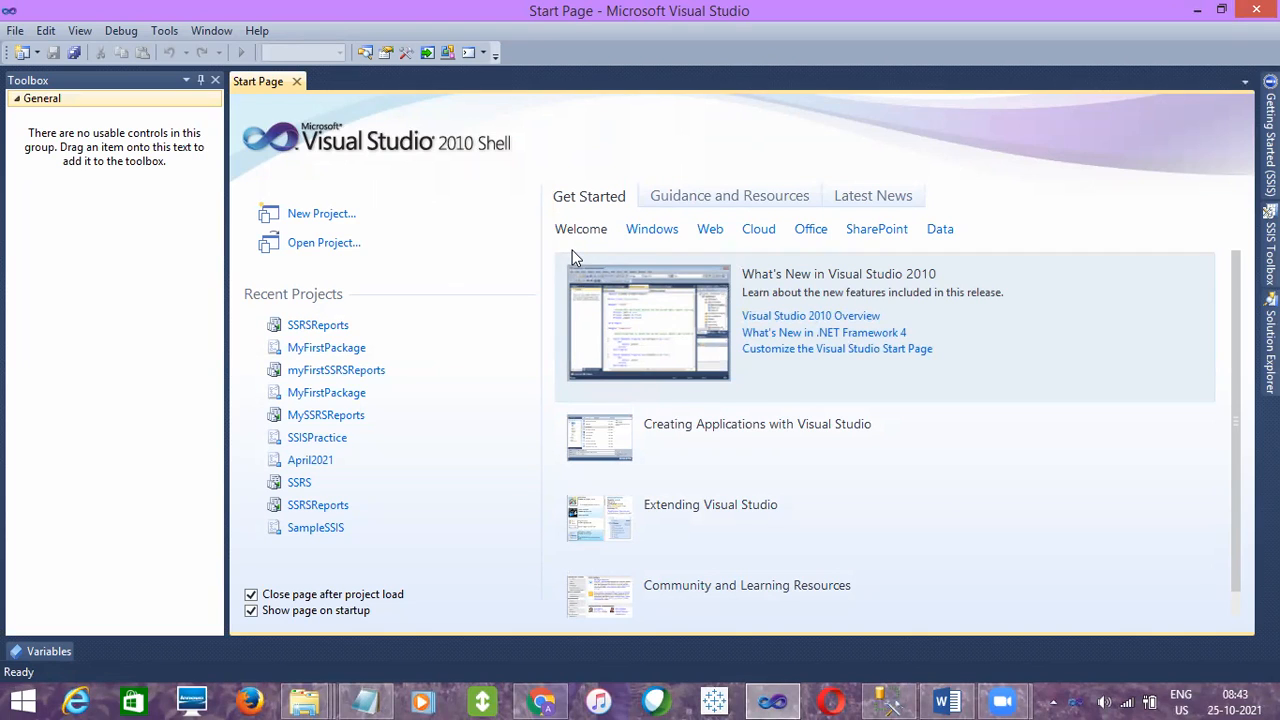
- Start a new project and review the Business Intelligence templates for Analysis, Integration and Reporting Services
left_click(320, 214)
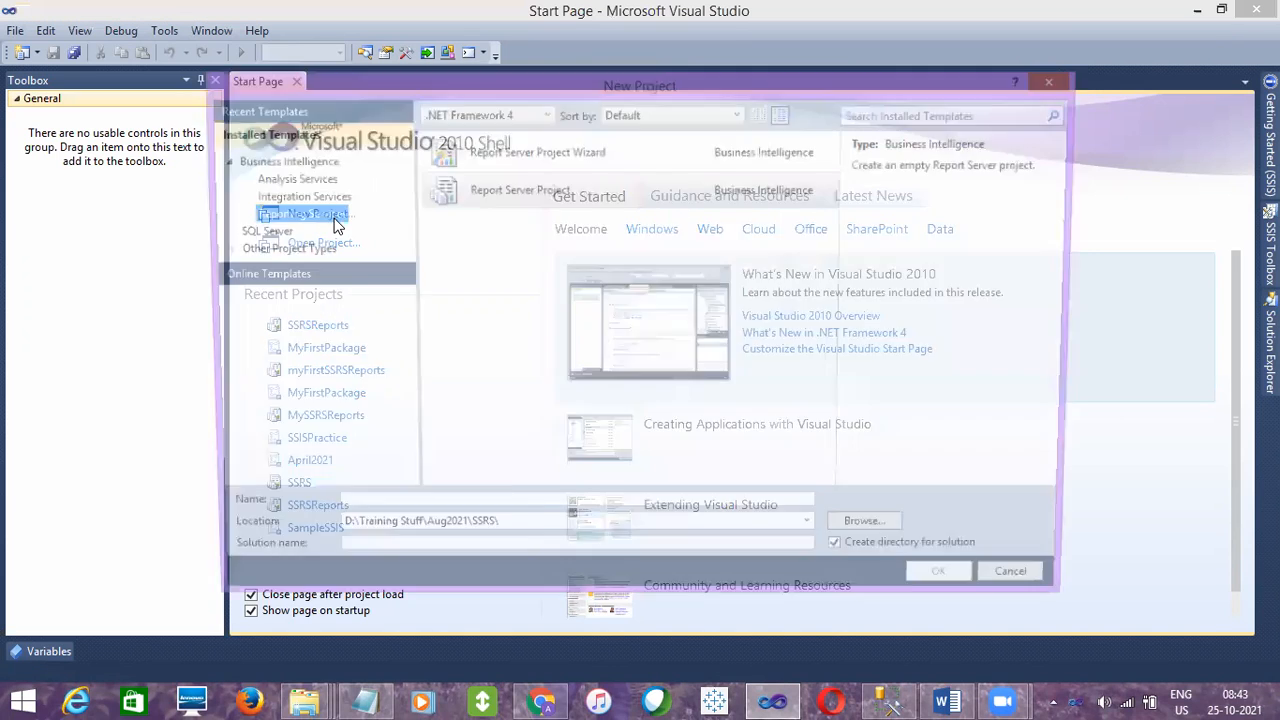
left_click(282, 179)
left_click(278, 163)
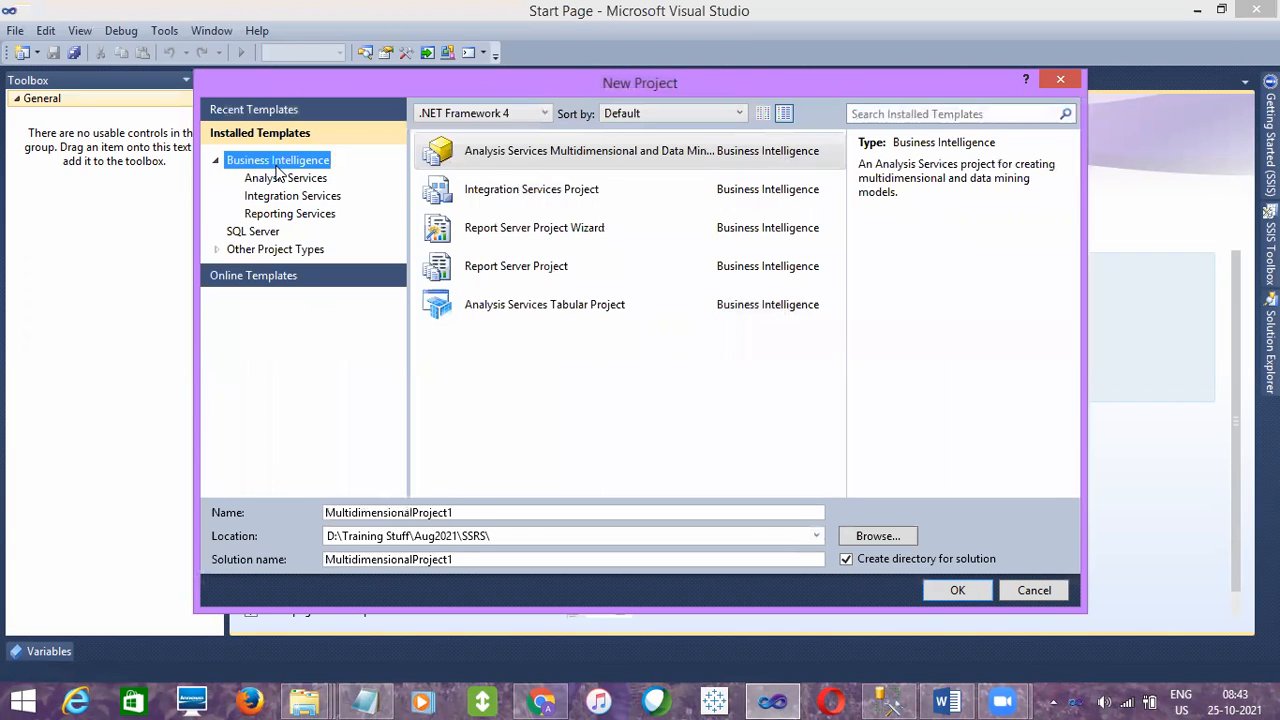
left_click(279, 180)
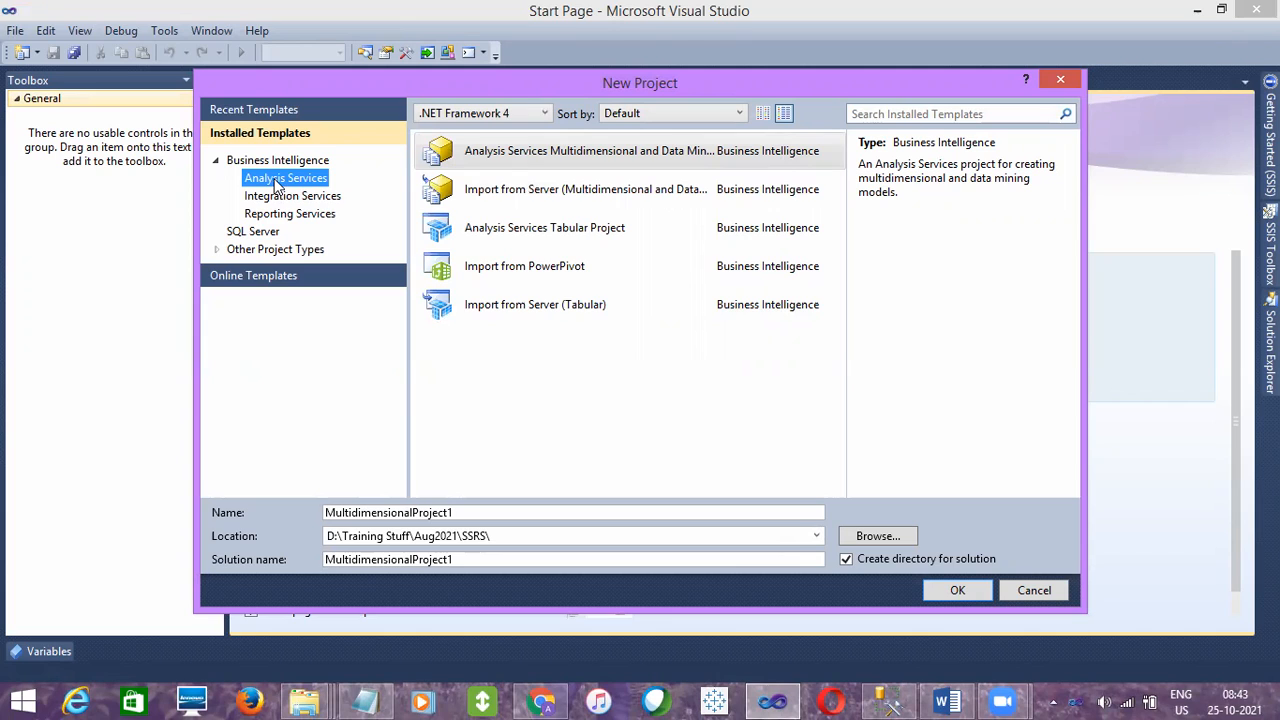
left_click(275, 201)
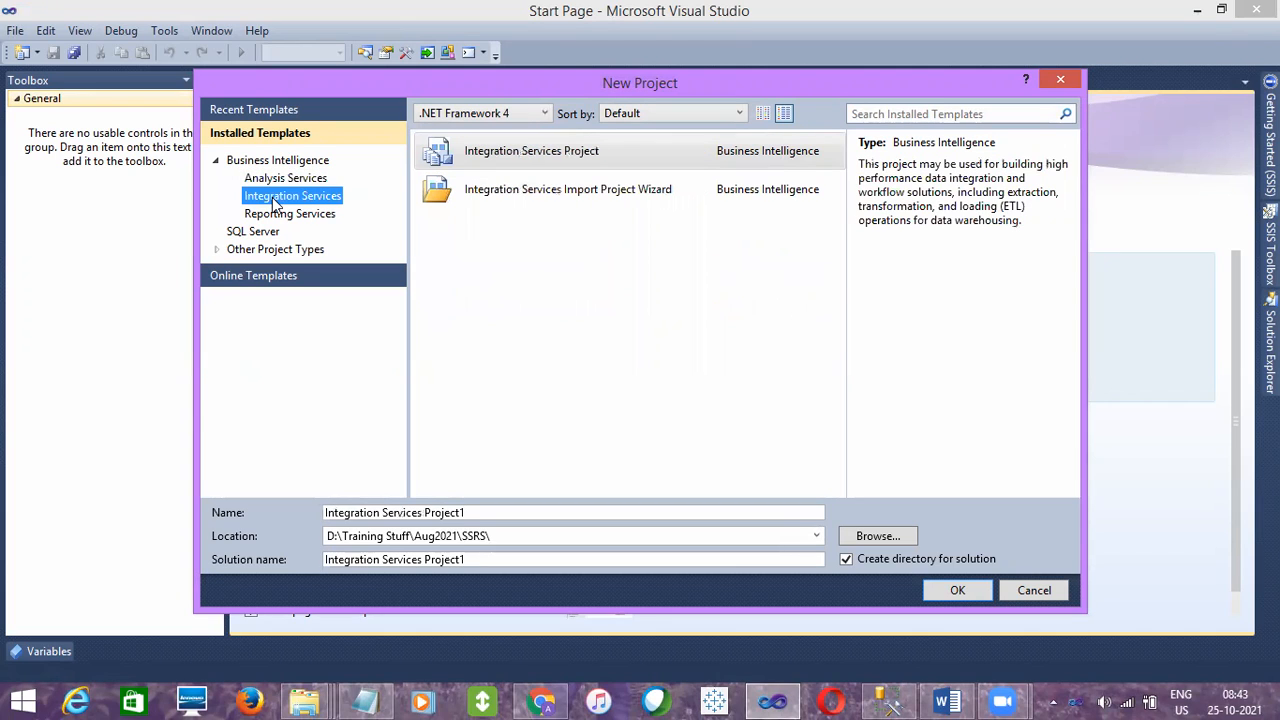
left_click(273, 217)
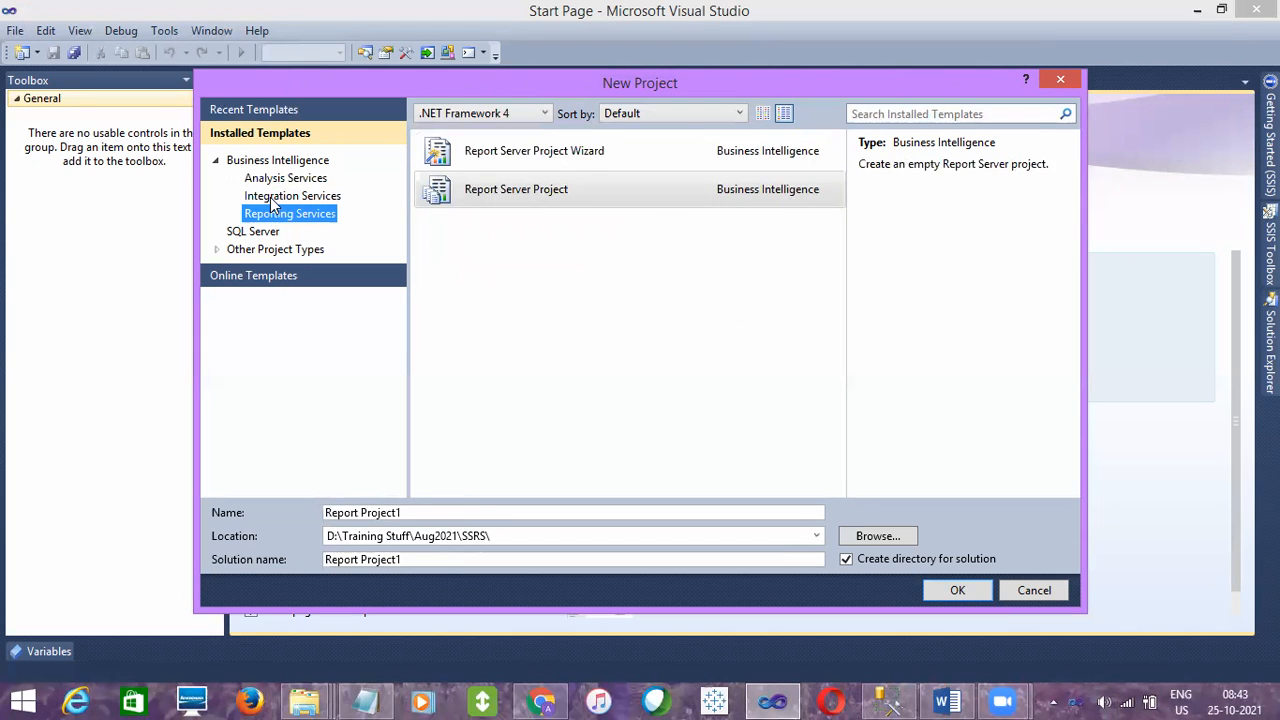
- Compare the two Integration Services templates and select Integration Services Project as the new project's type
left_click(270, 197)
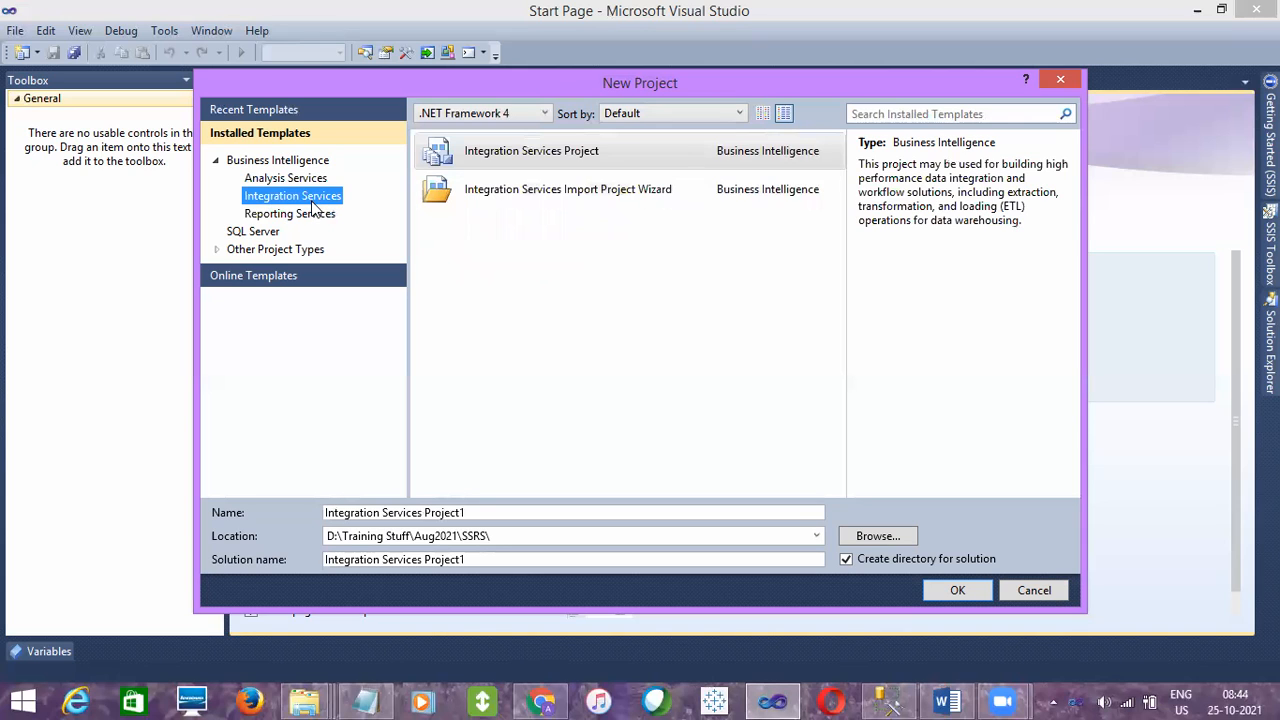
left_click(543, 152)
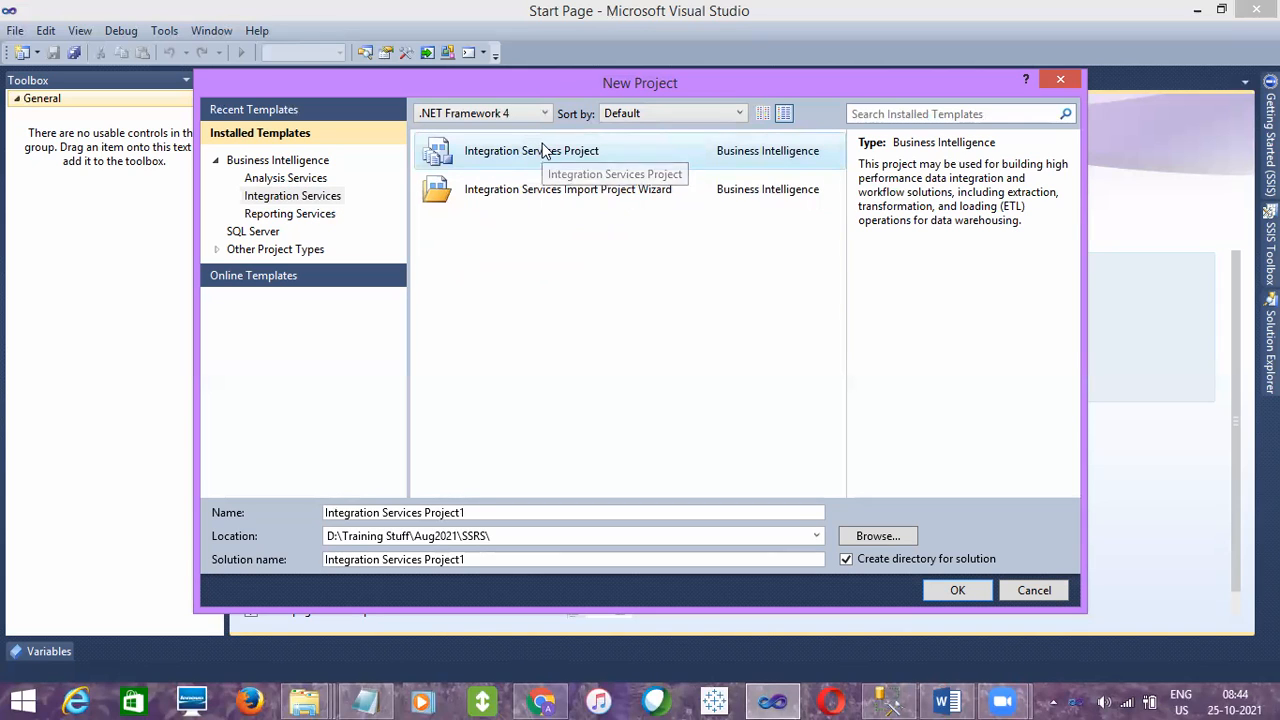
left_click(594, 189)
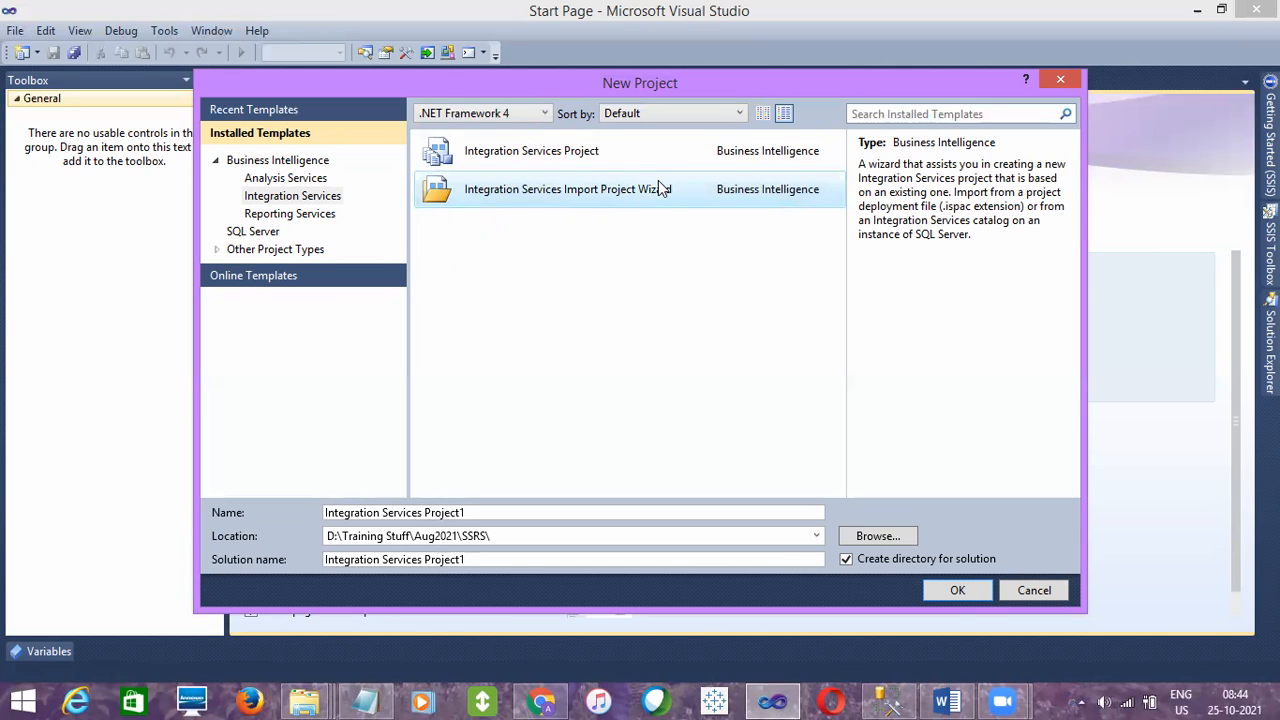
left_click(574, 154)
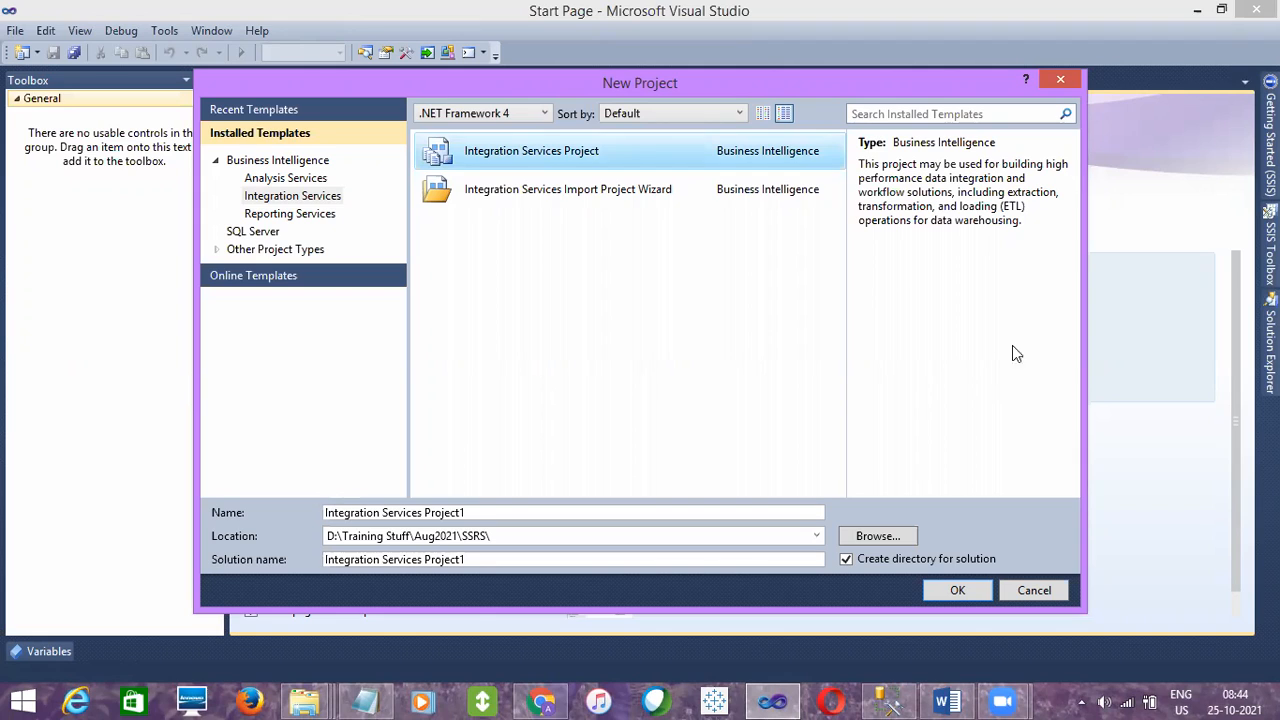
left_click(292, 197)
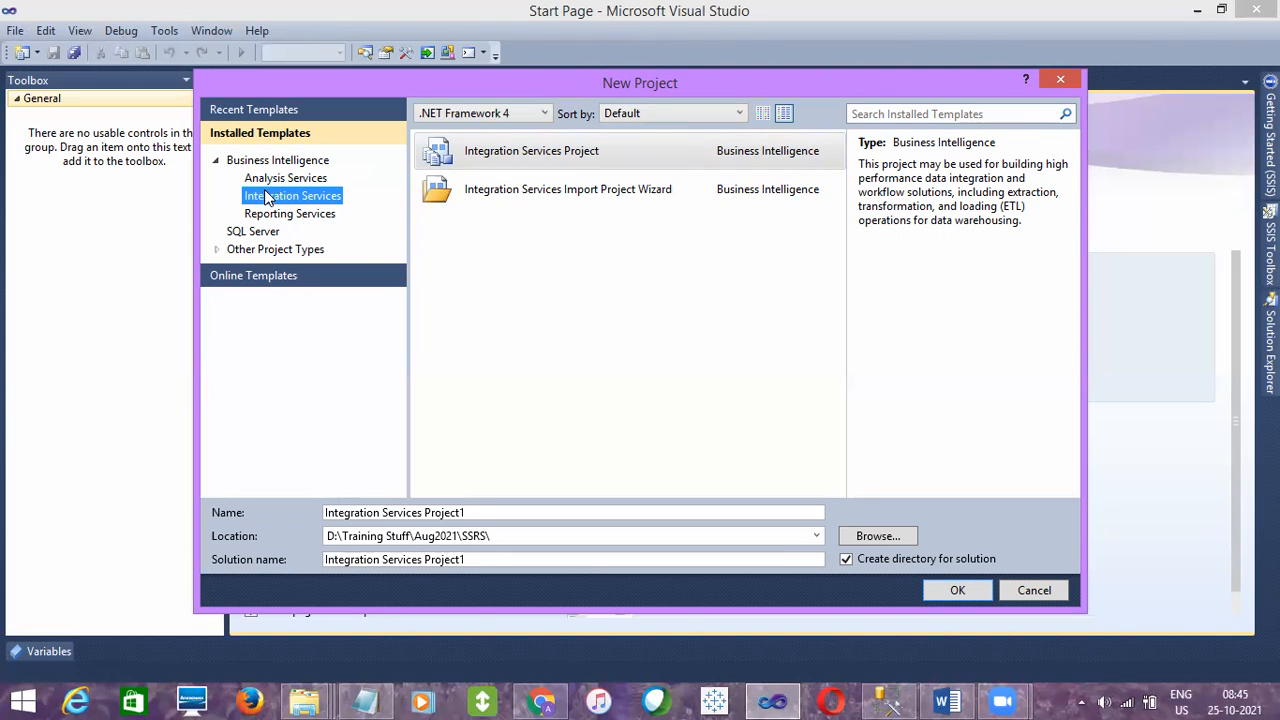
left_click(566, 148)
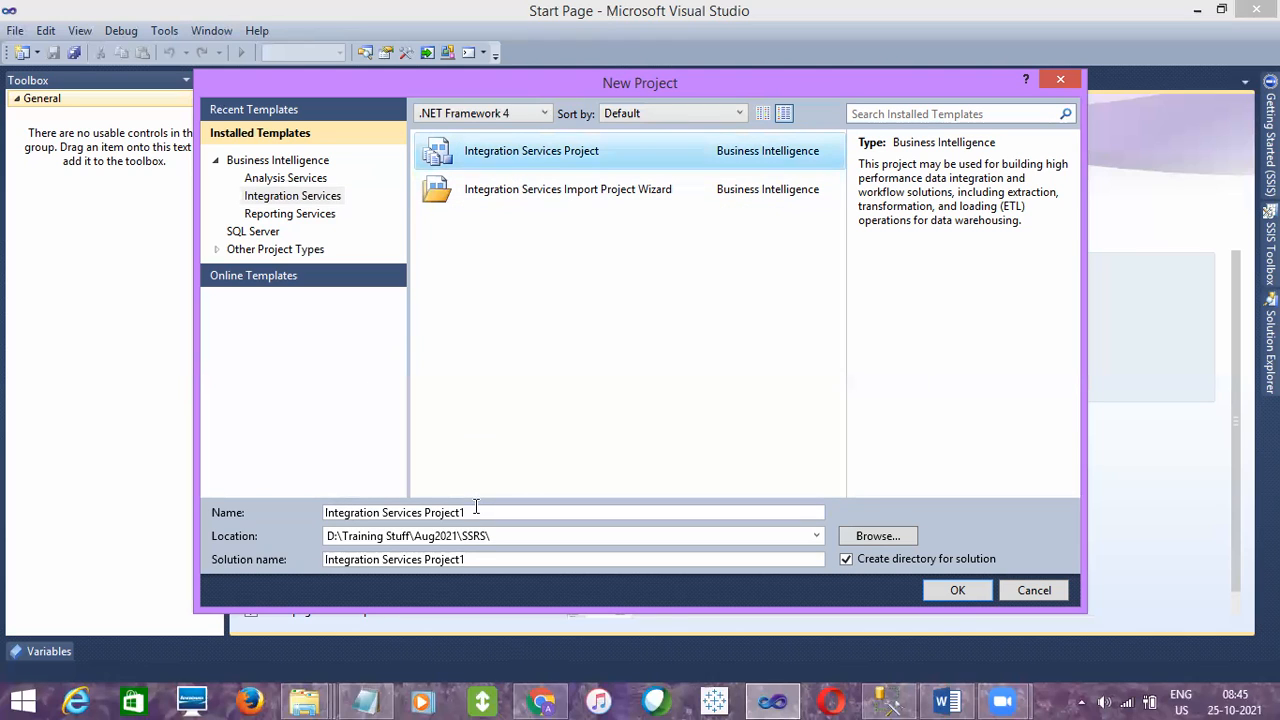
- Name the new Integration Services project MyFirstPackage
left_click_drag(476, 511, 298, 512)
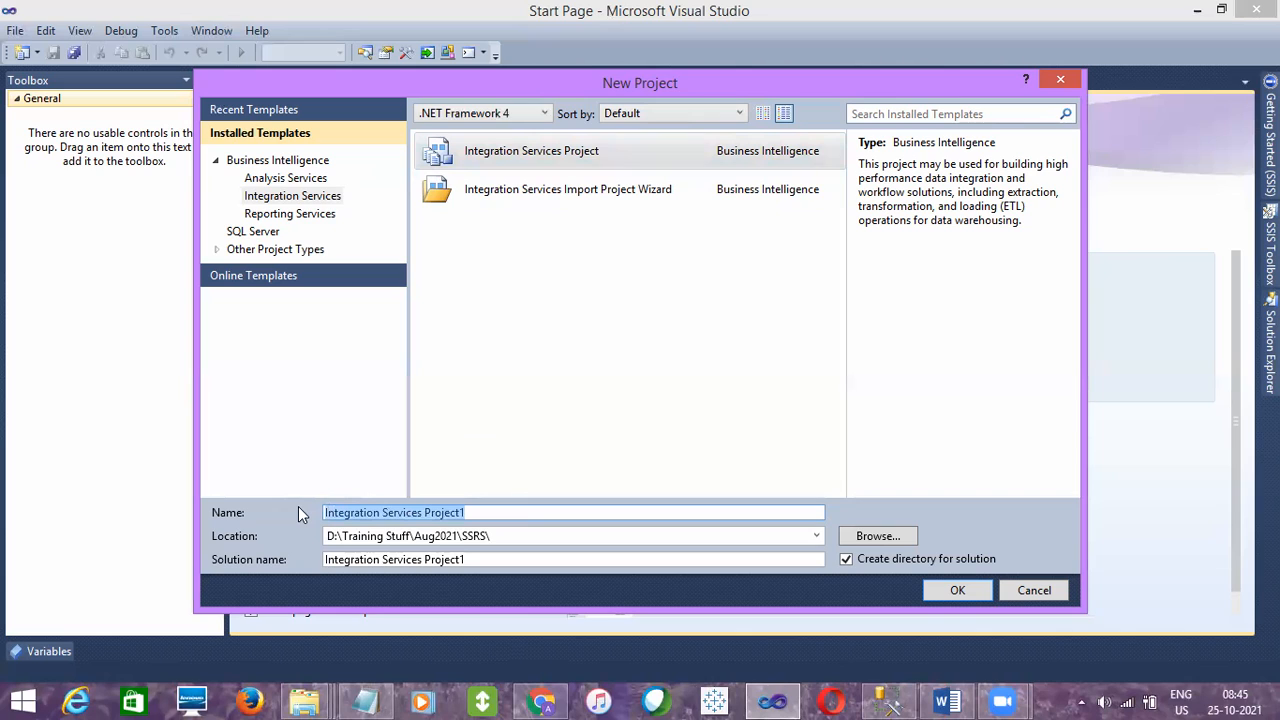
type("My")
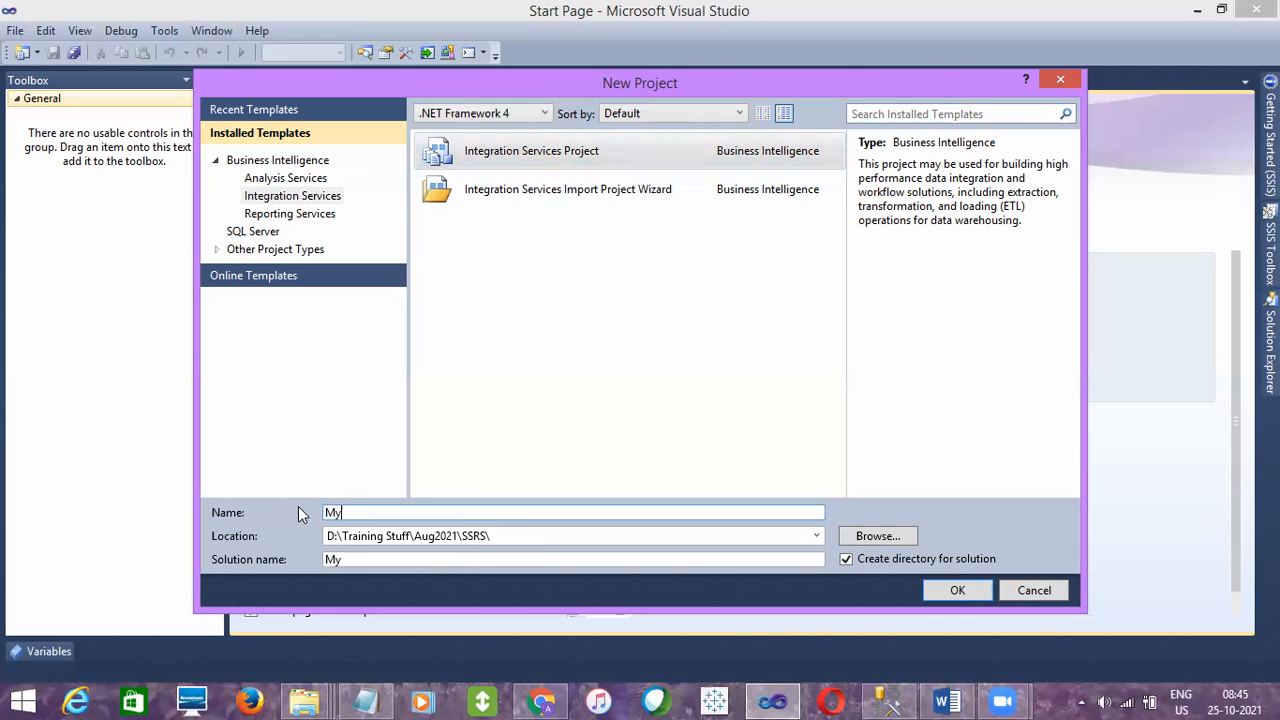
type("FirstPackage")
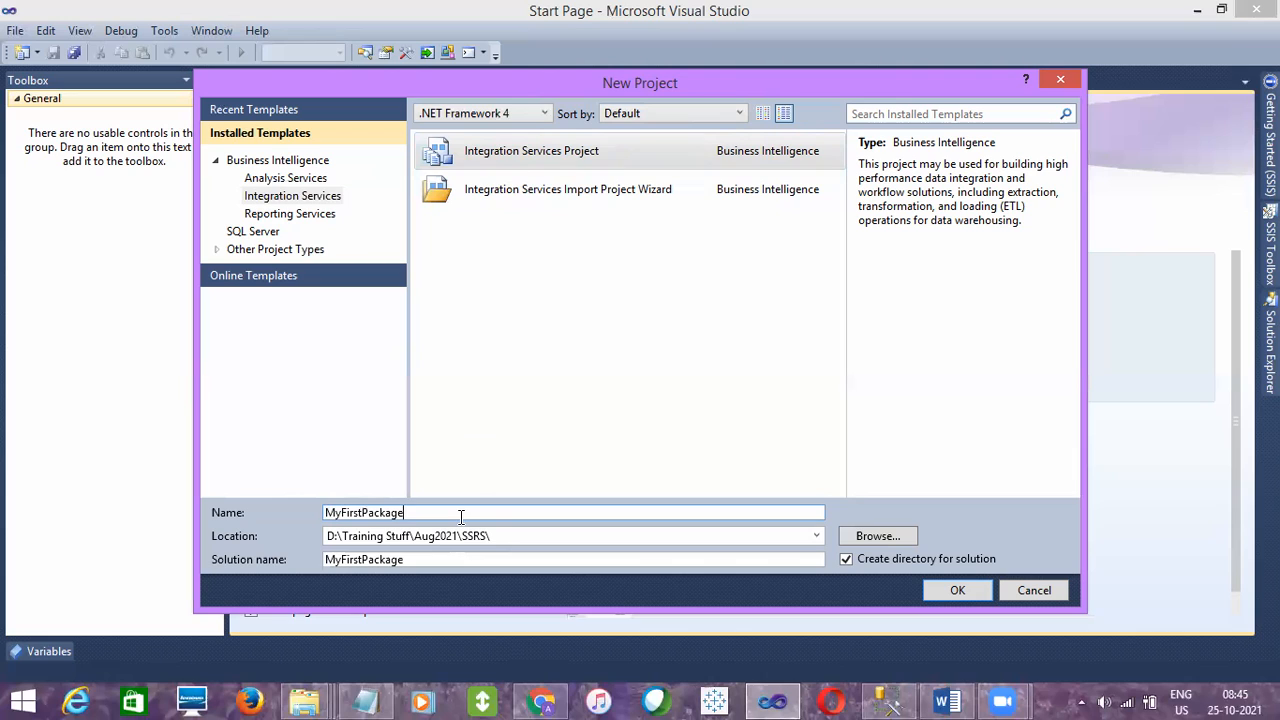
double_click(394, 512)
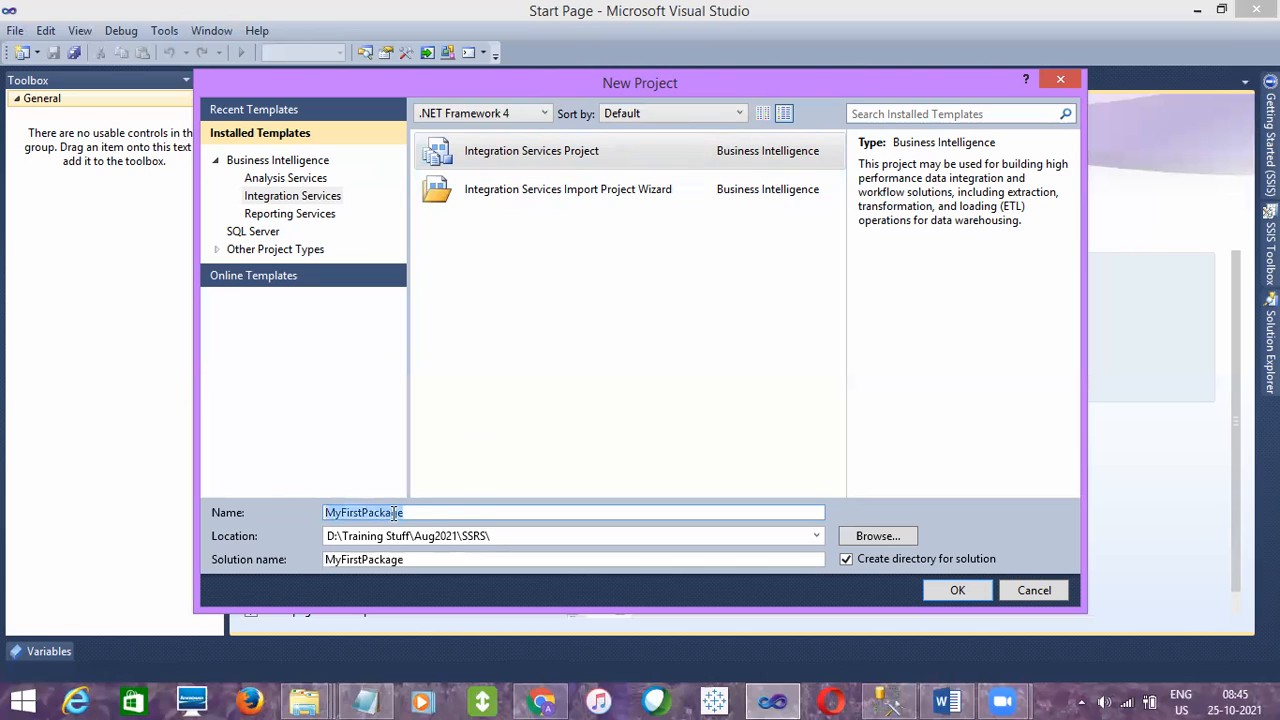
left_click(408, 512)
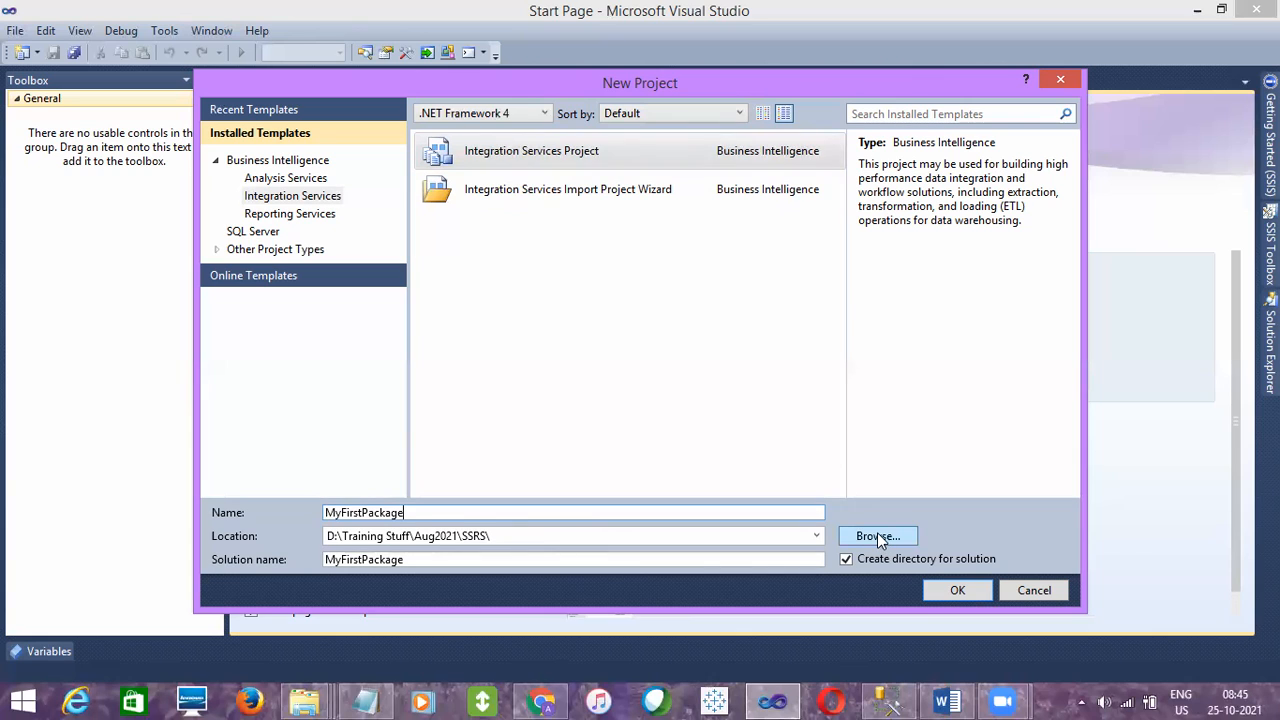
- Browse for the project location and go to the Oct2021 folder in D:\Training Stuff
left_click(522, 539)
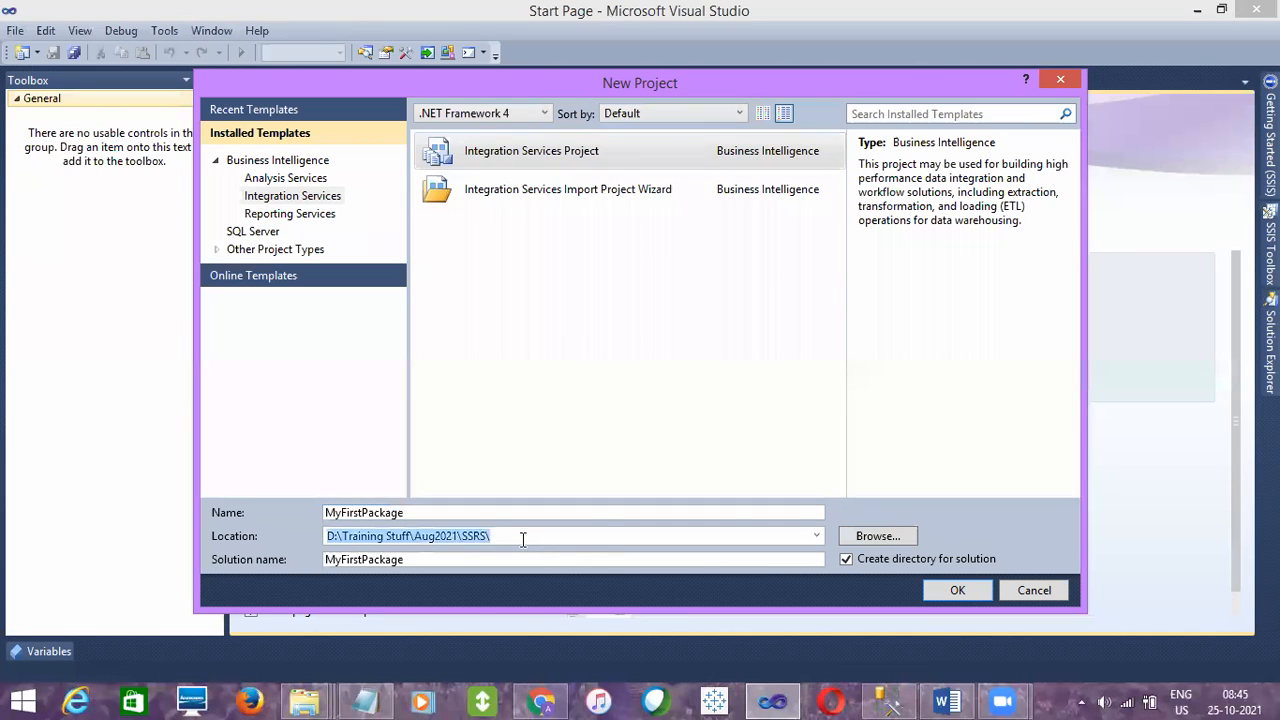
left_click(522, 539)
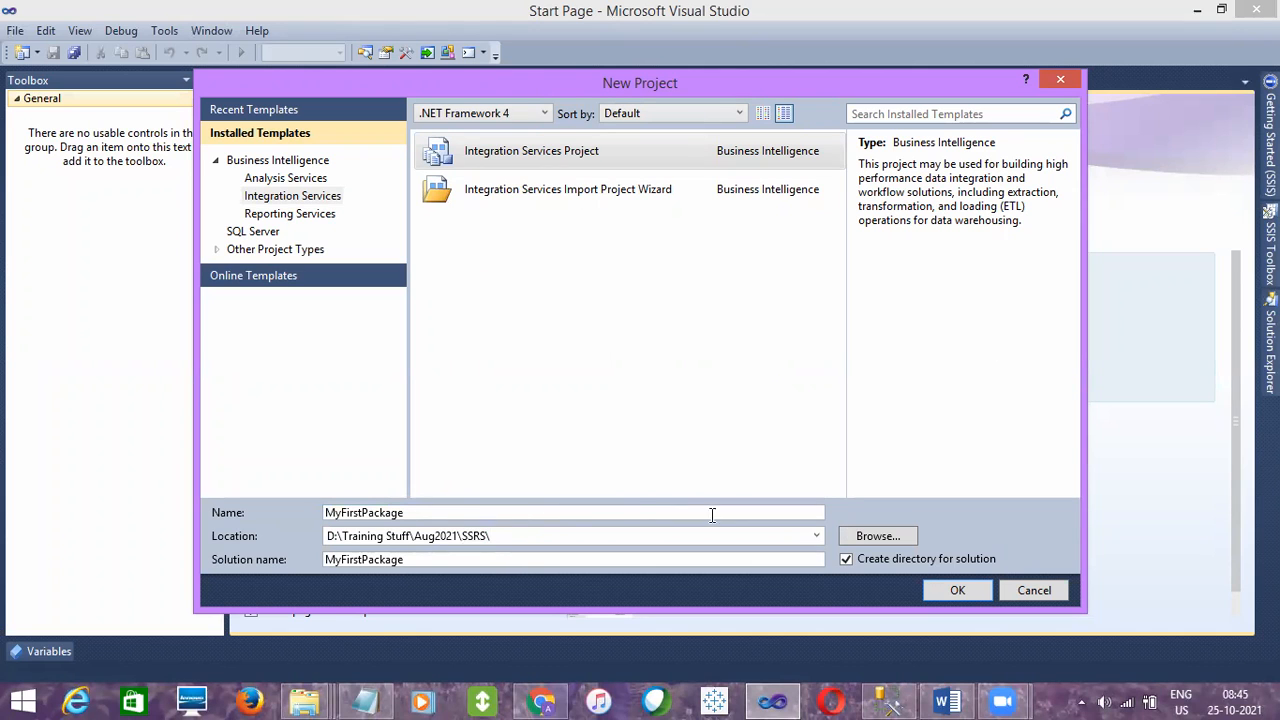
left_click(879, 537)
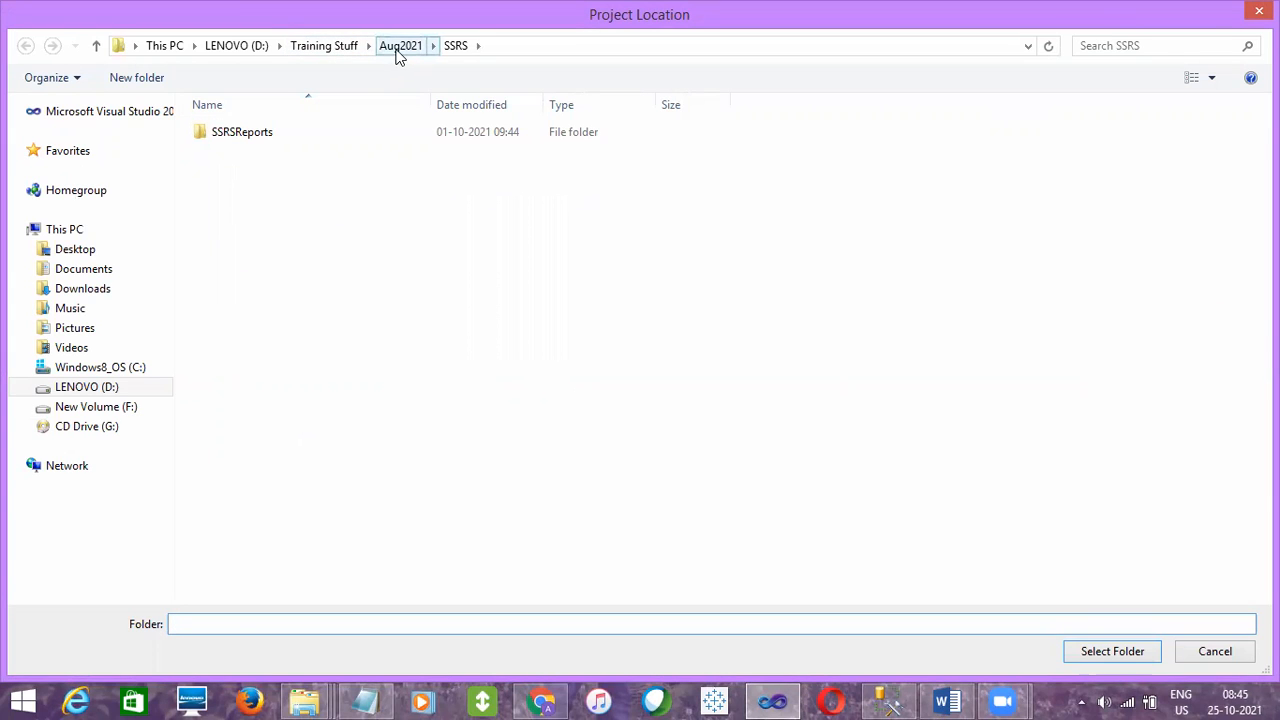
left_click(345, 46)
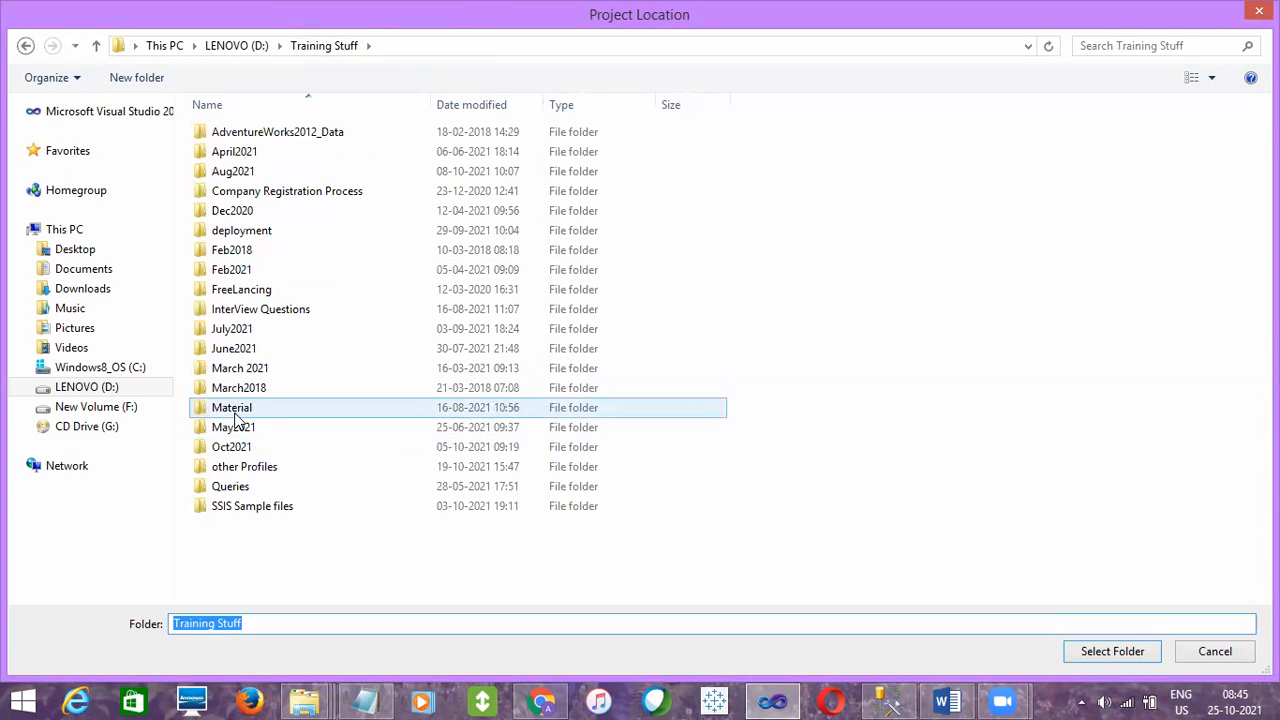
double_click(231, 446)
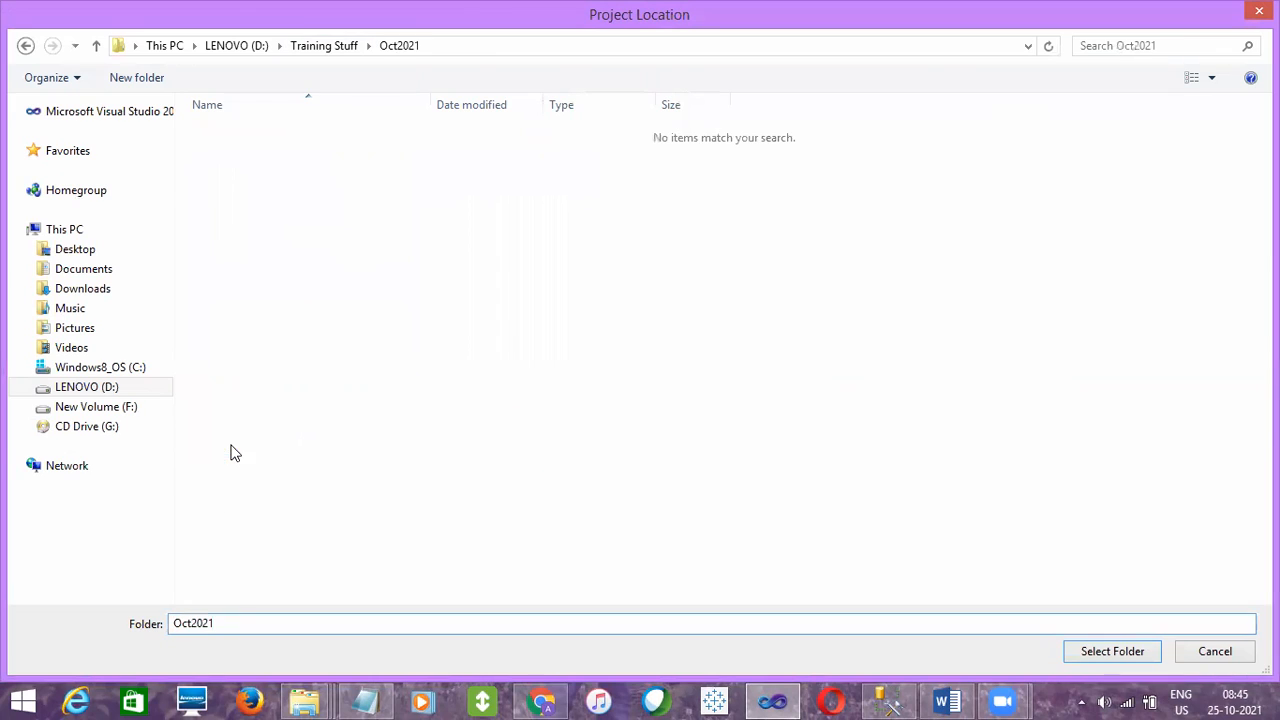
- Create a folder named SSIS inside Oct2021 and choose it as the project location
right_click(240, 301)
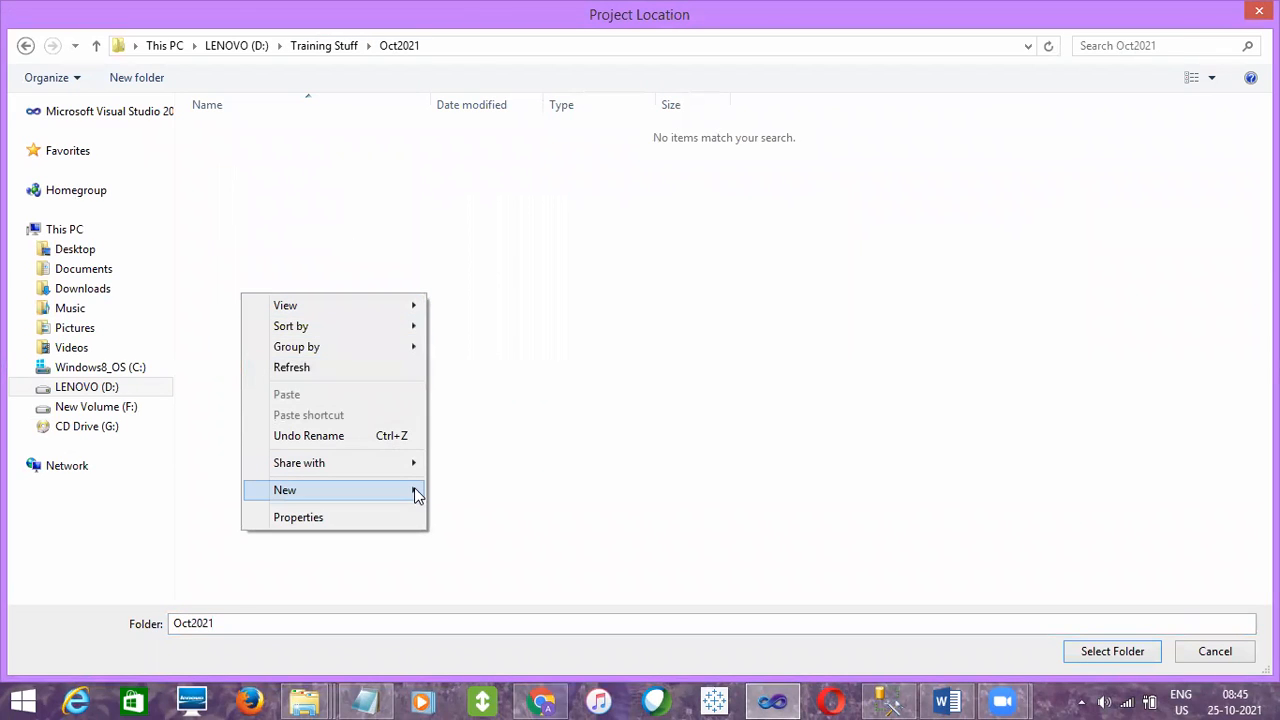
mouse_move(417, 494)
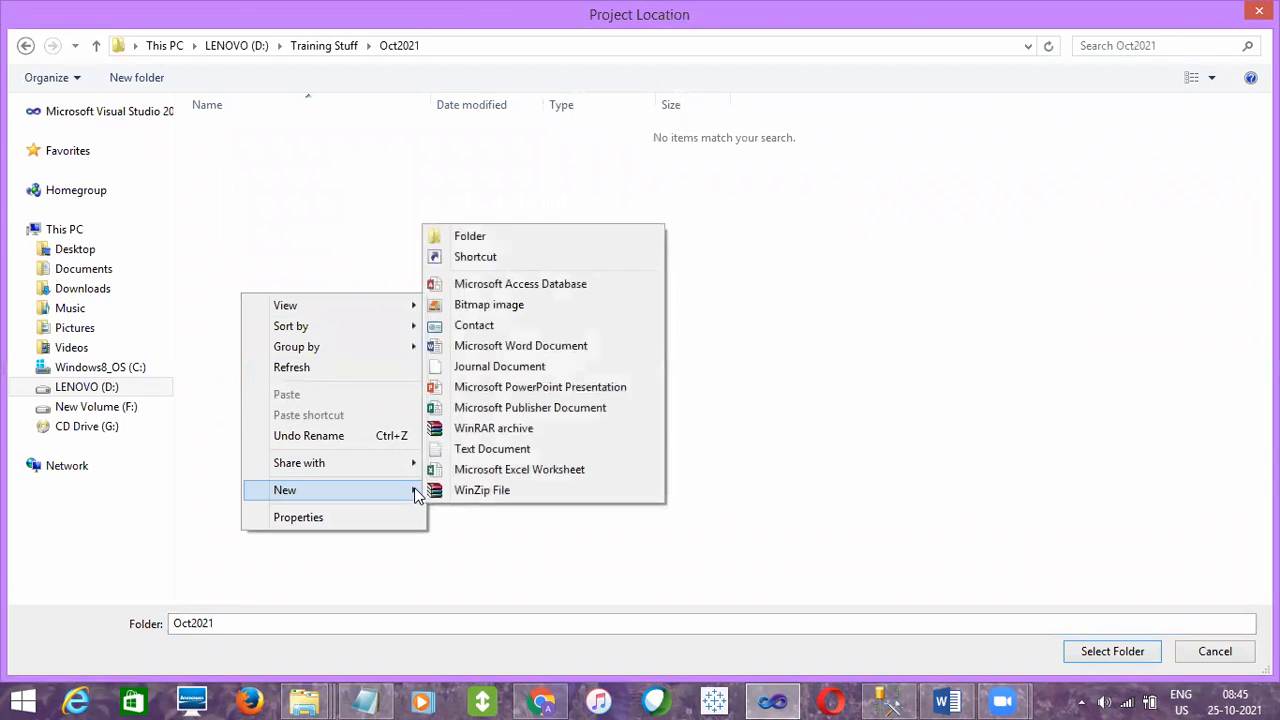
left_click(470, 236)
type("SSIS")
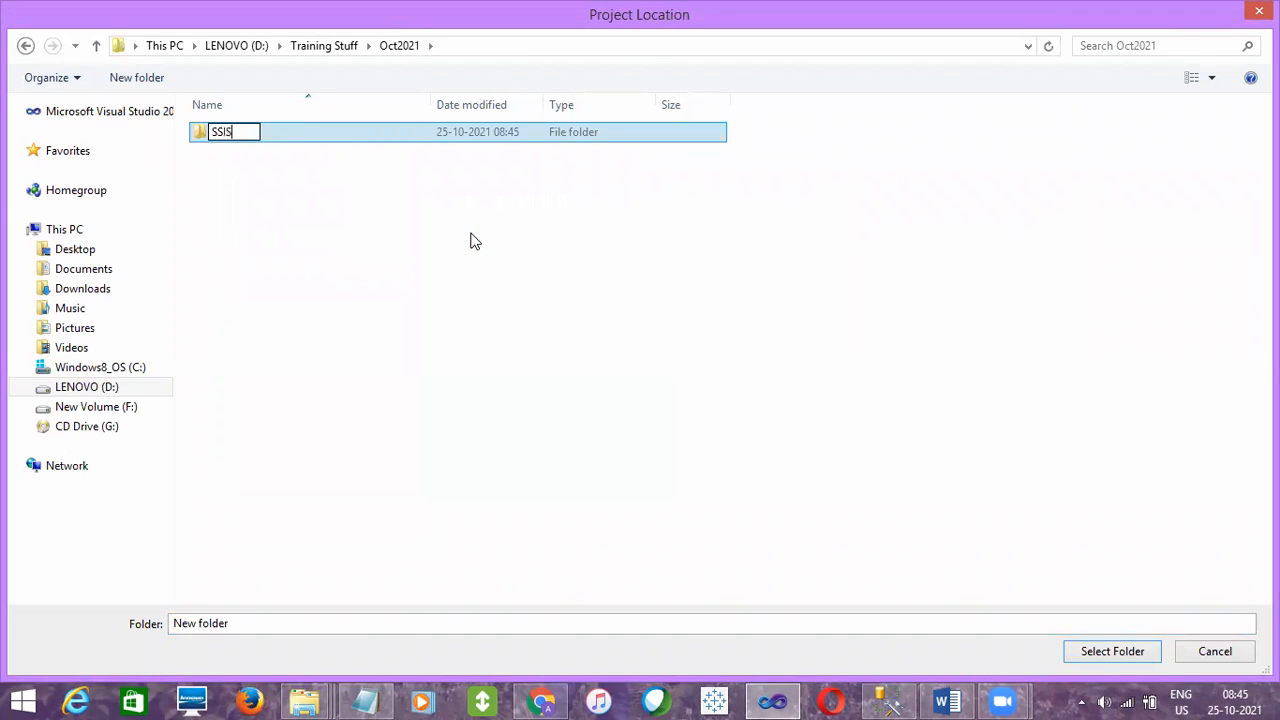
left_click(249, 169)
left_click(237, 146)
left_click(1121, 647)
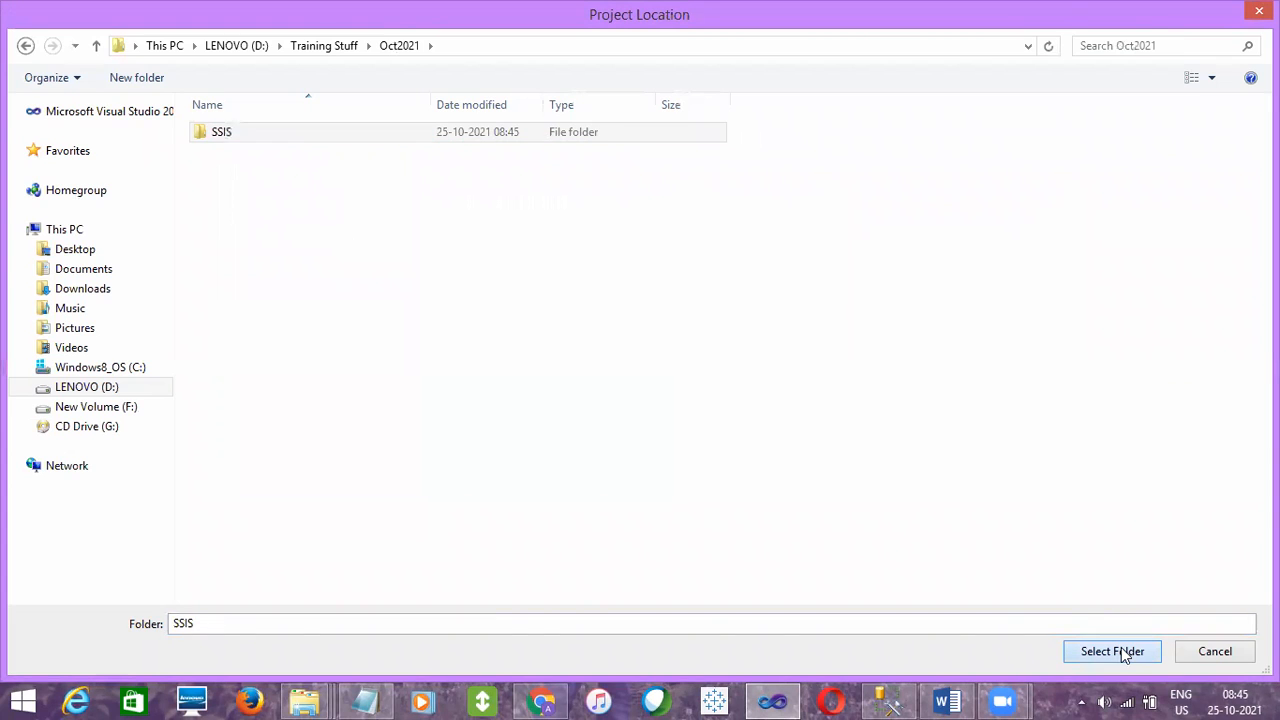
- Check the location path D:\Training Stuff\Oct2021\SSIS\ and create the project
left_click(515, 538)
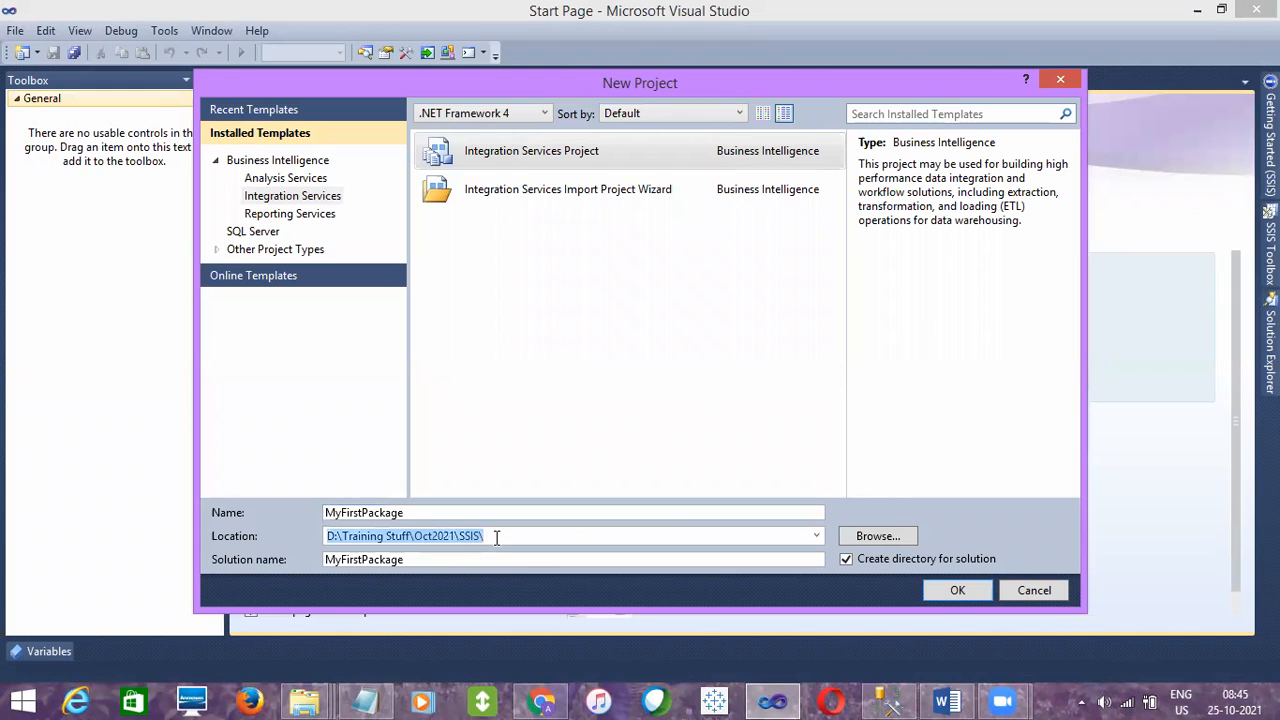
left_click(494, 537)
left_click_drag(499, 537, 315, 542)
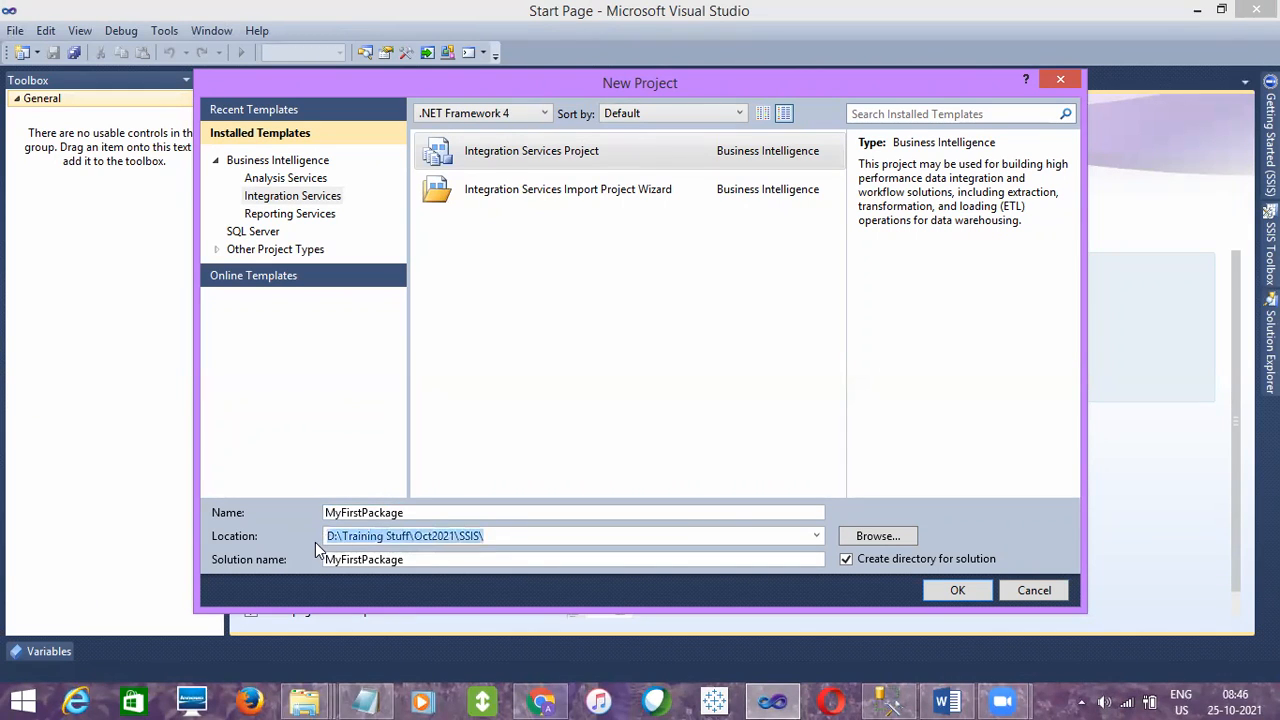
left_click(498, 536)
left_click_drag(499, 537, 320, 538)
left_click(510, 531)
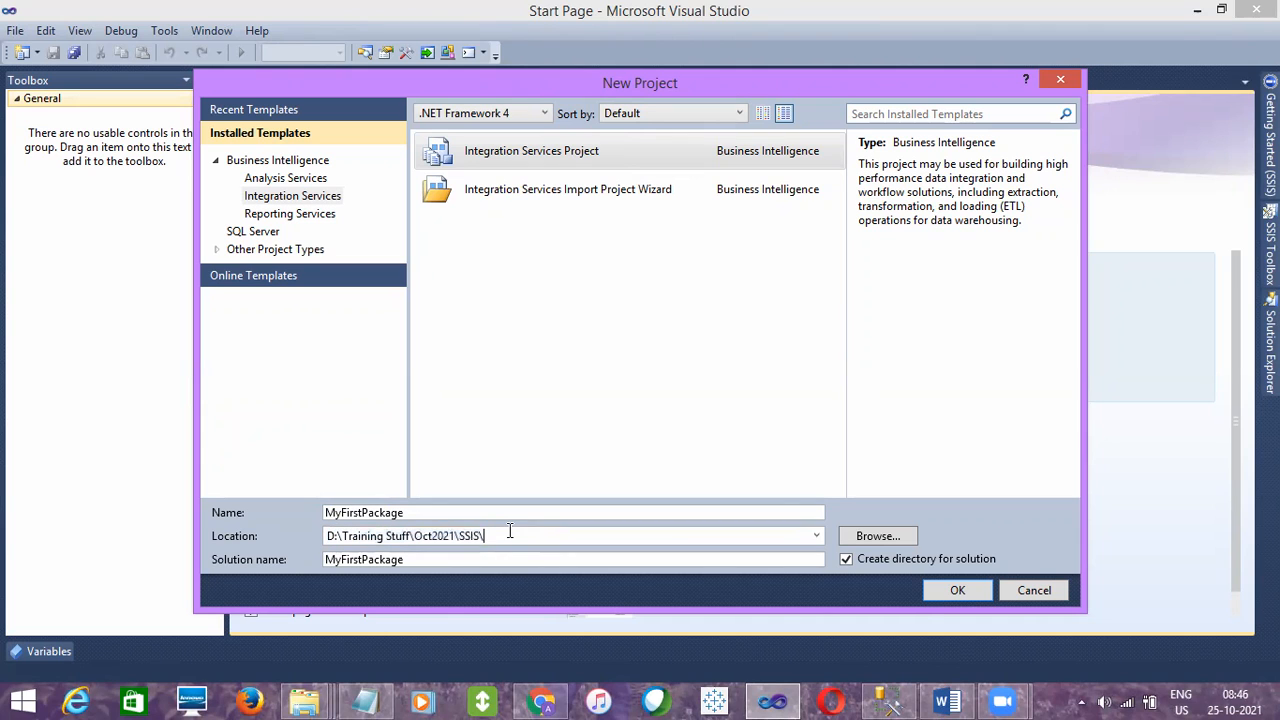
left_click(968, 584)
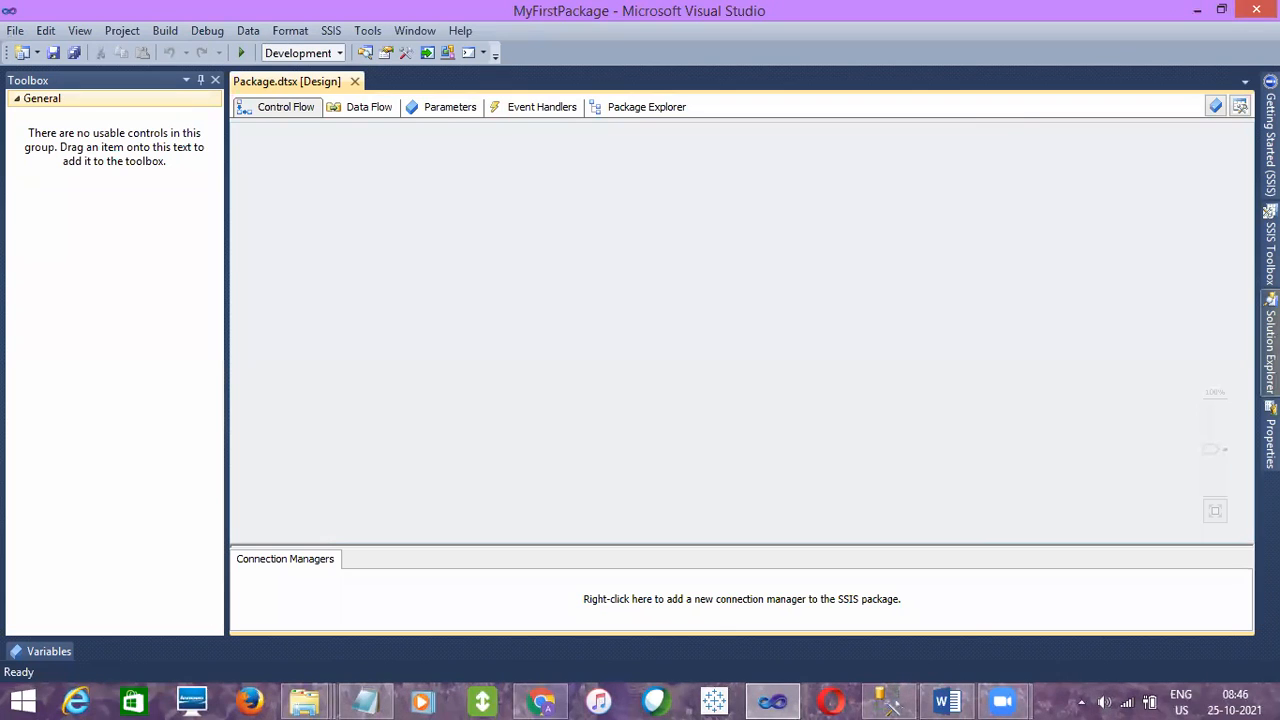
- View the new project's Solution Explorer and its Properties, and return to the package design surface
left_click(1270, 345)
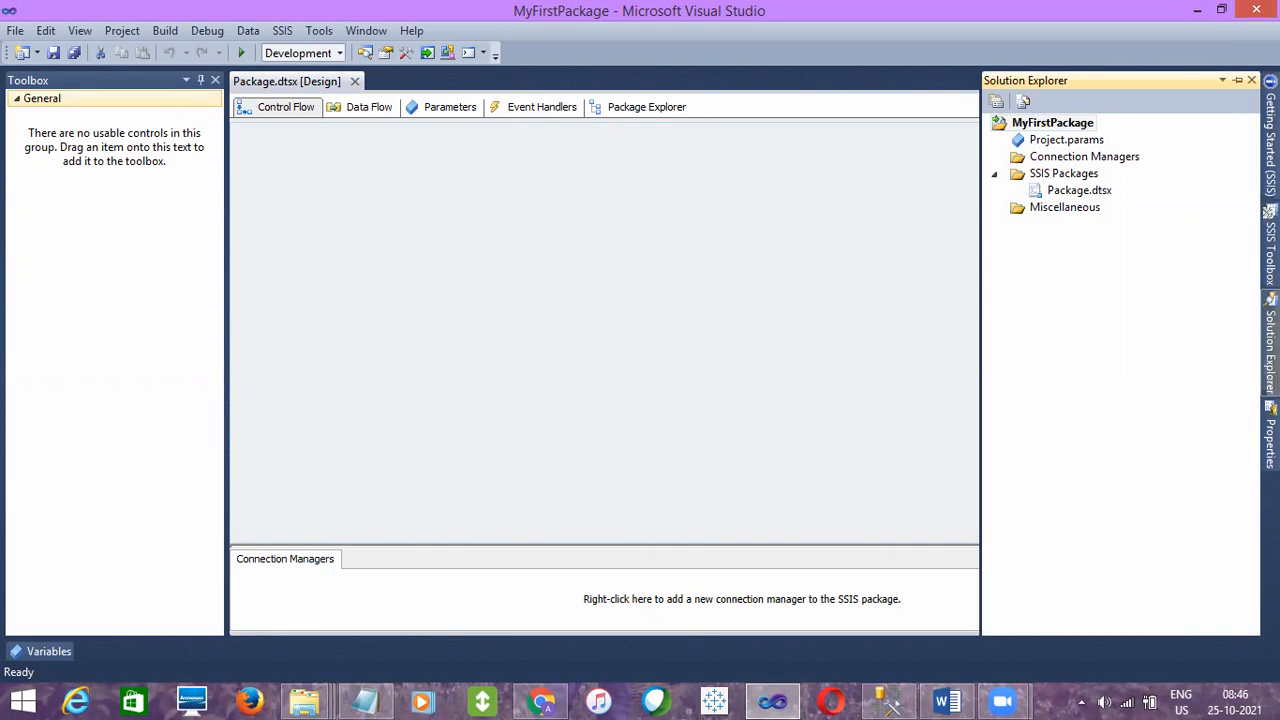
left_click(1270, 442)
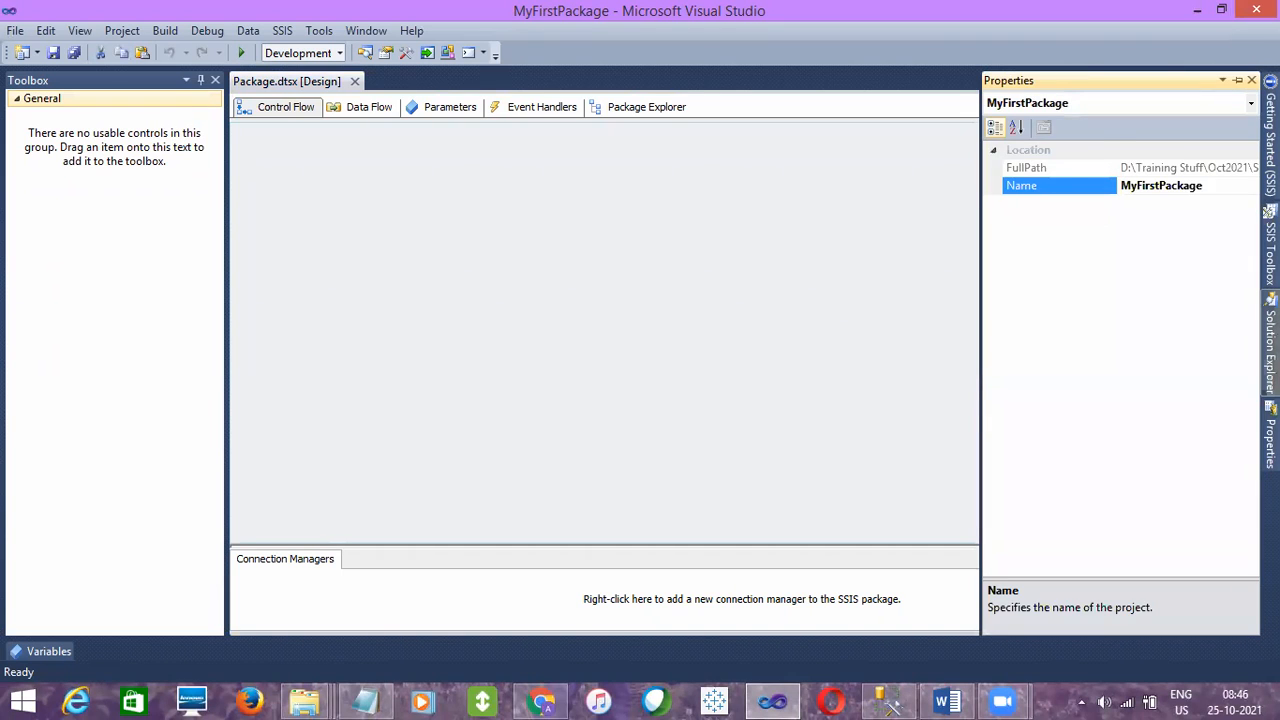
left_click(1270, 345)
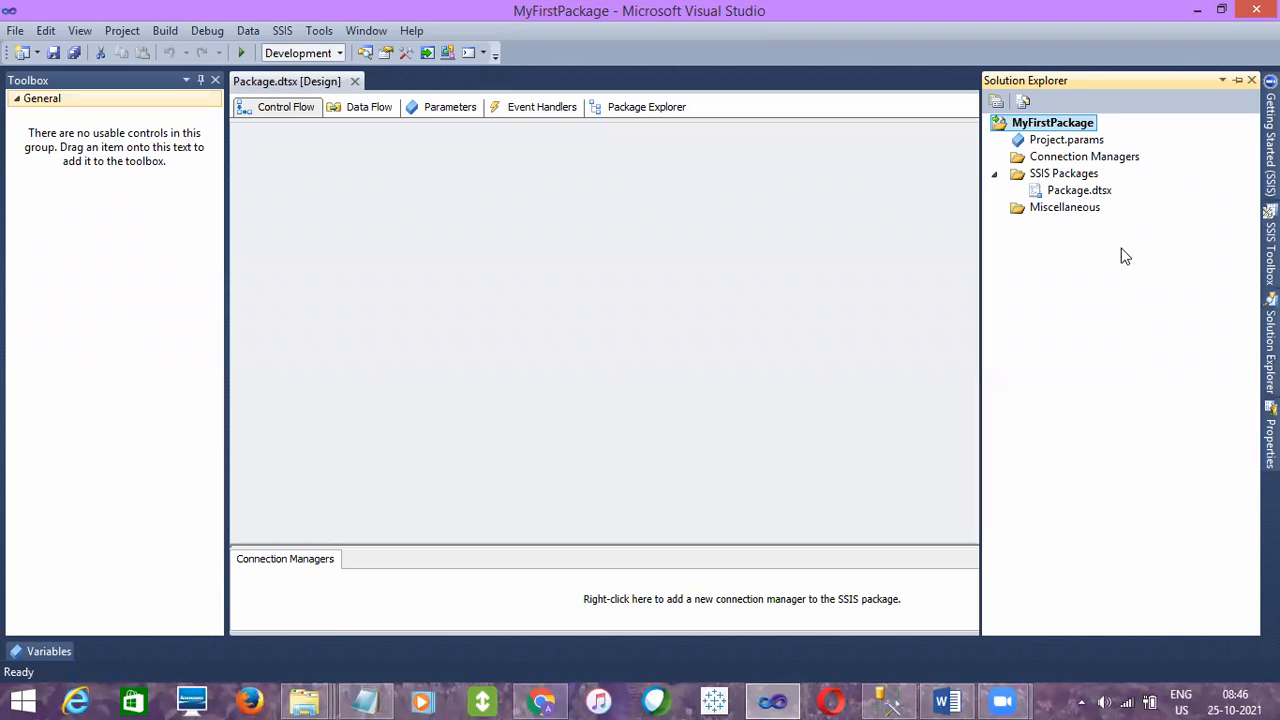
left_click(602, 259)
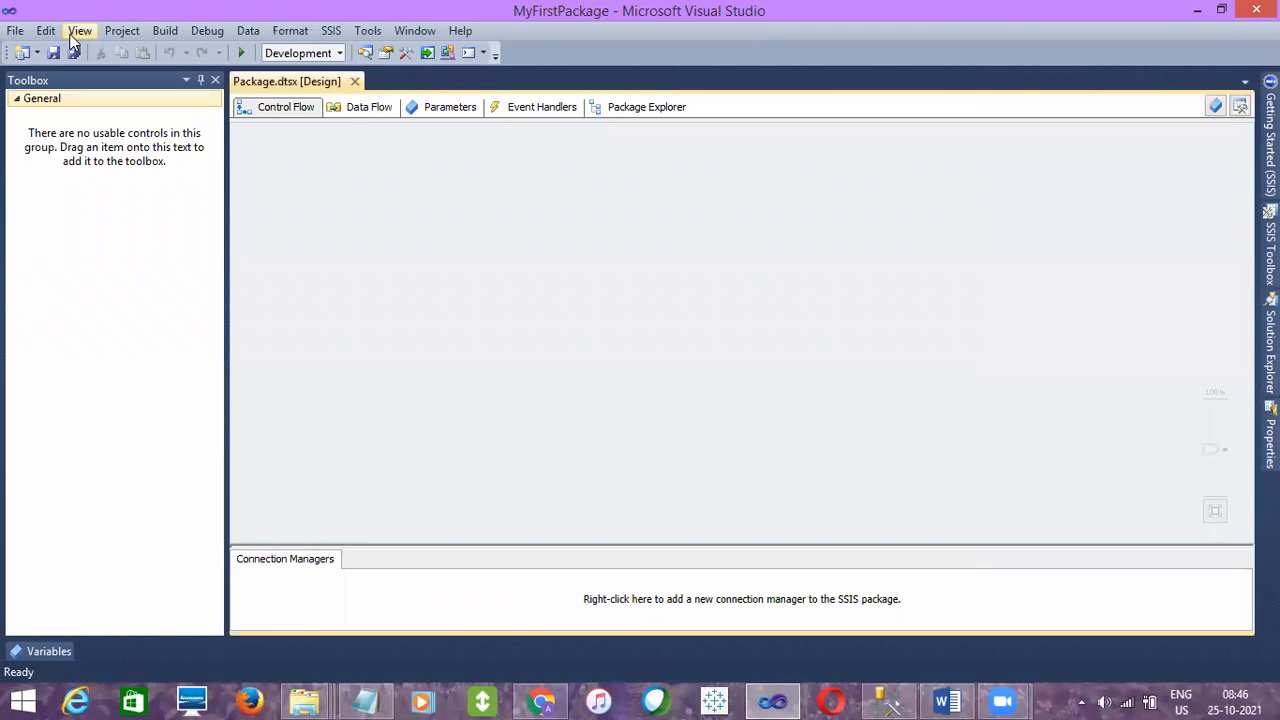
- Show the Solution Explorer and look over the MyFirstPackage project, its SSIS Packages folder and Package.dtsx
left_click(78, 31)
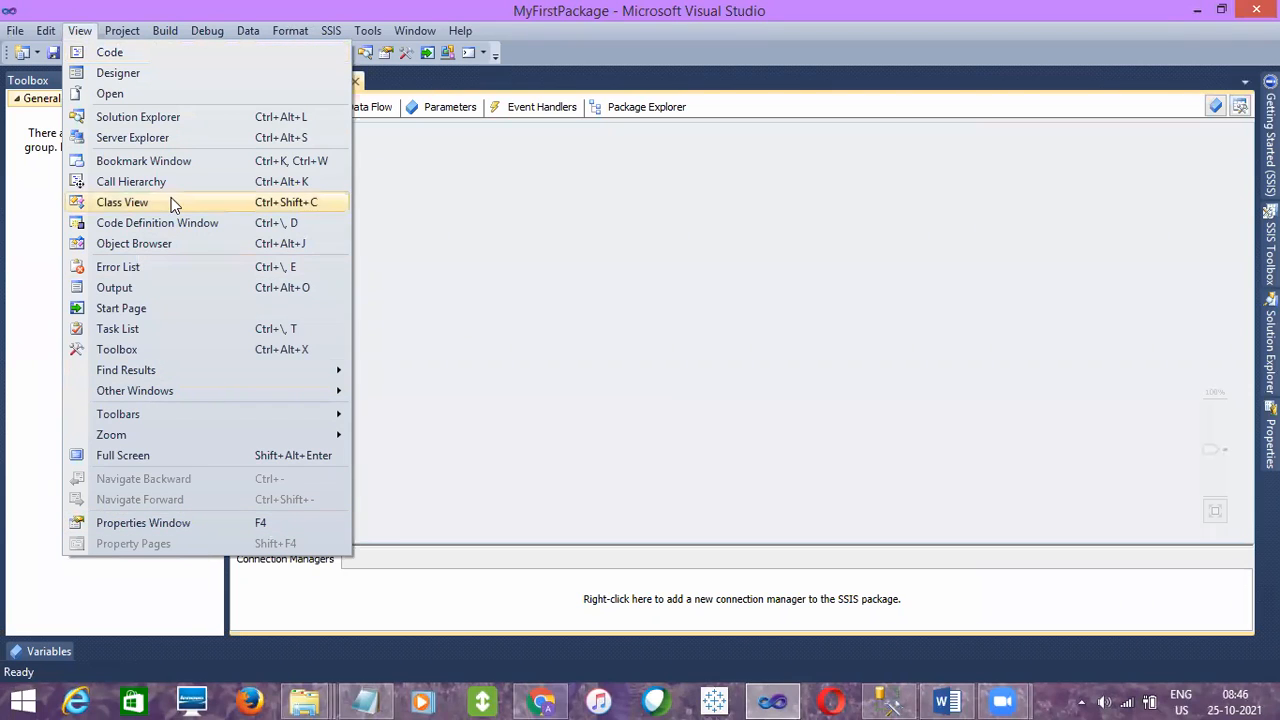
left_click(176, 118)
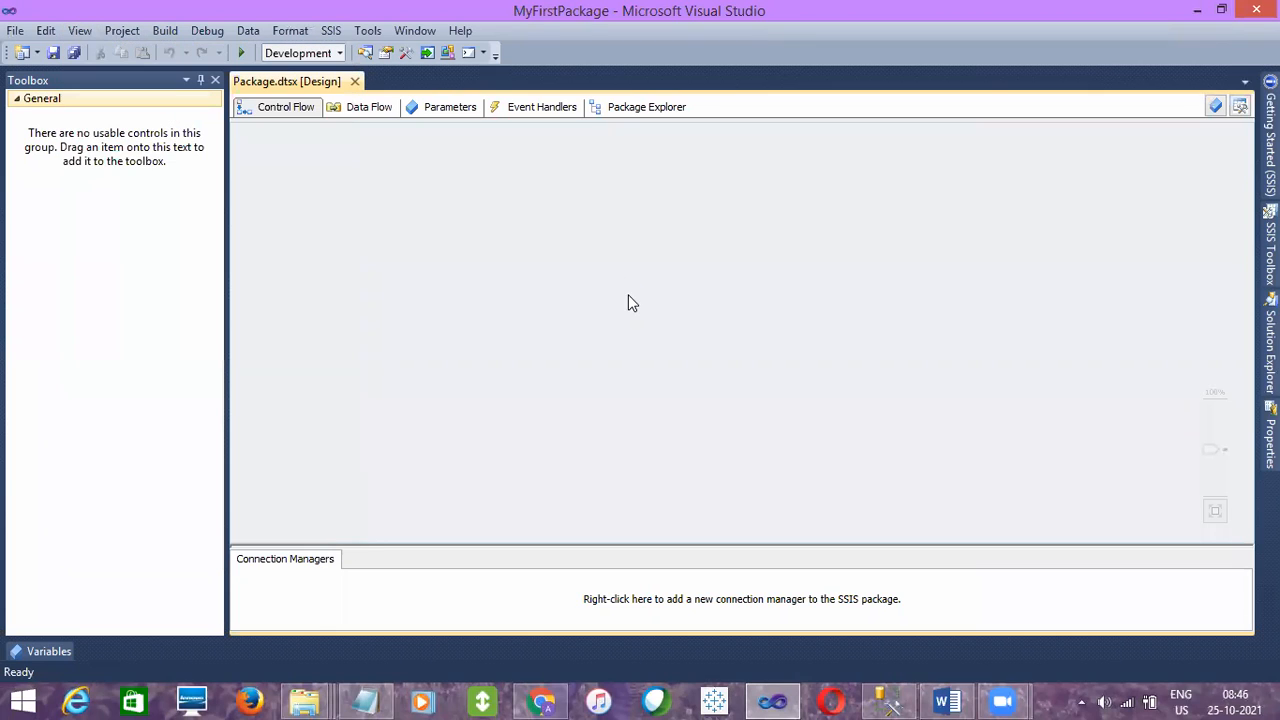
left_click(81, 32)
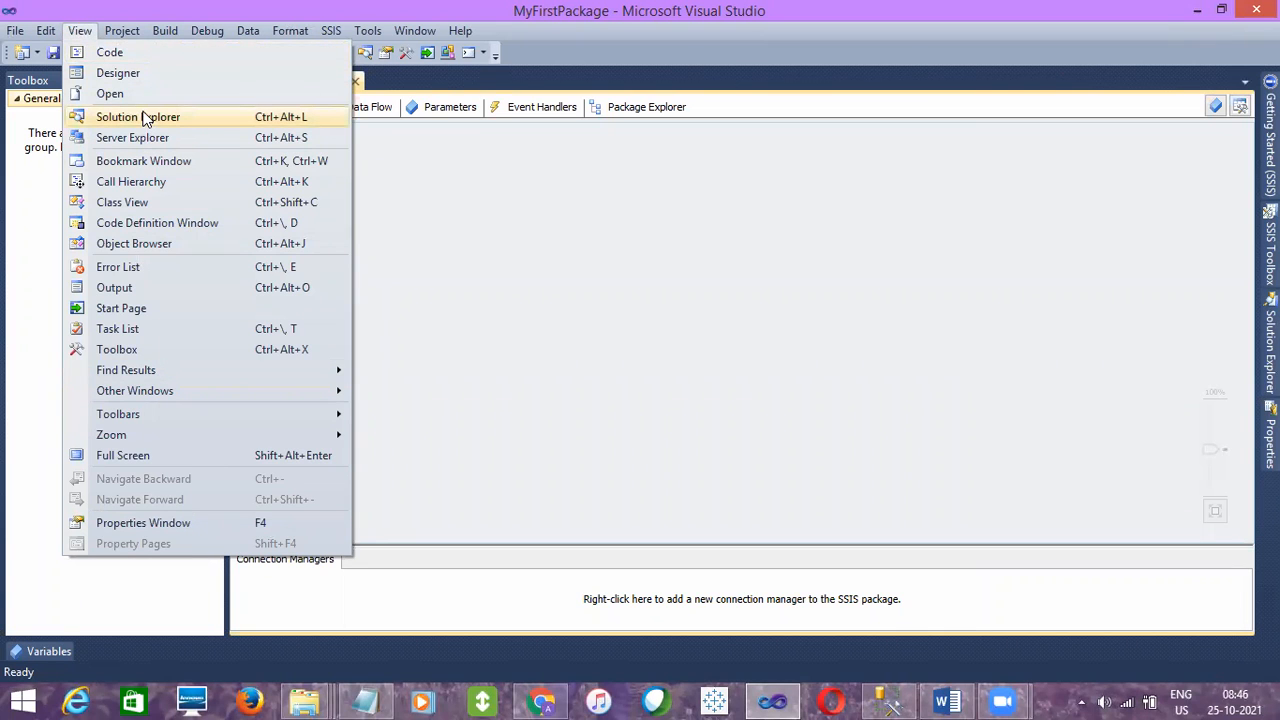
left_click(145, 119)
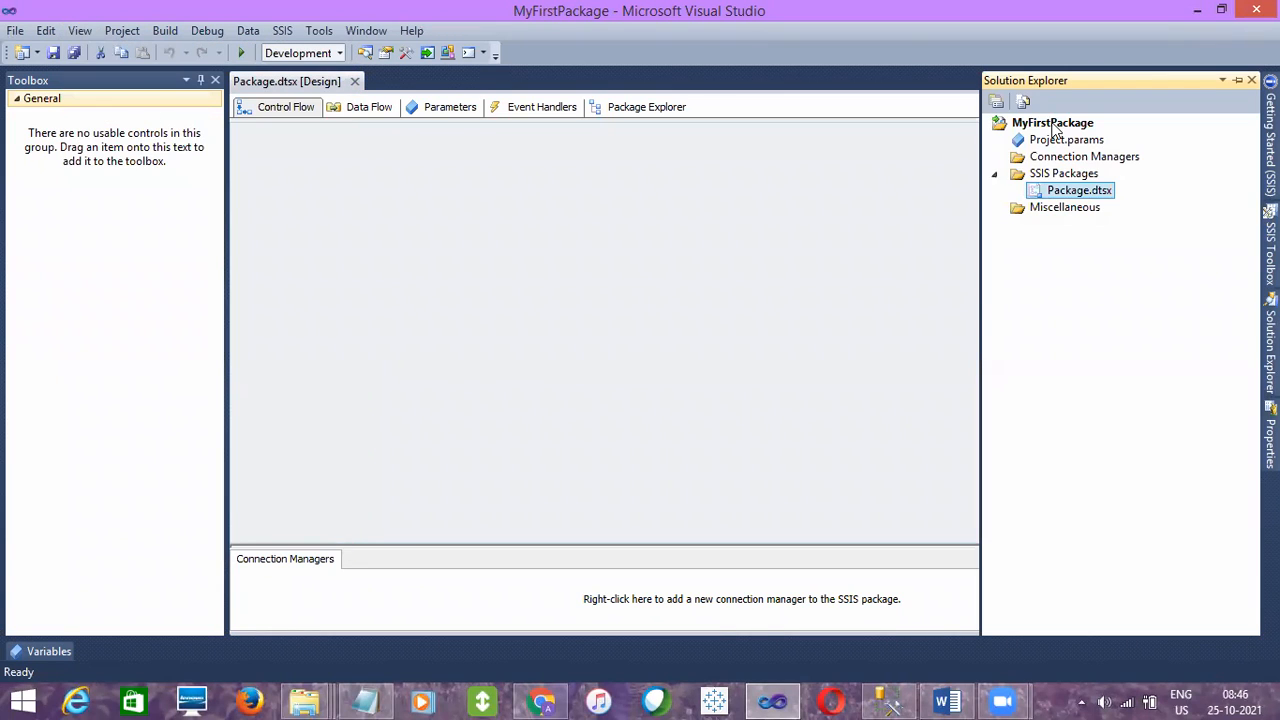
left_click(1053, 124)
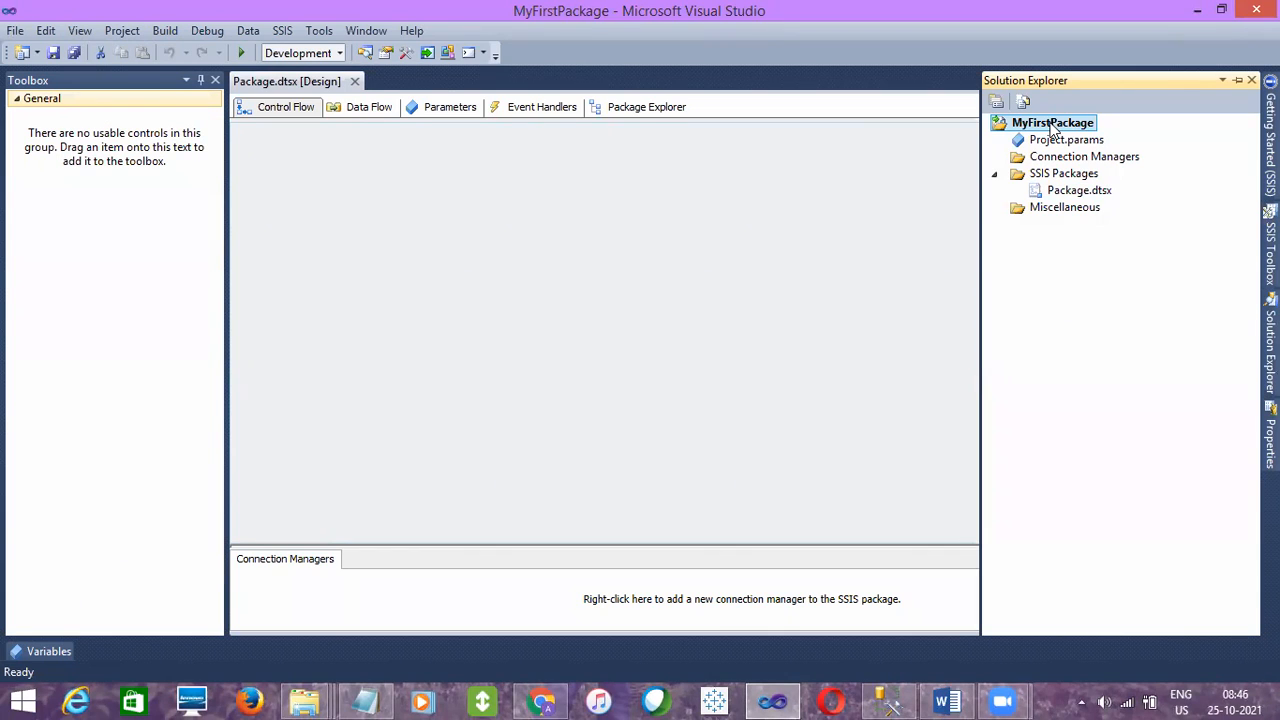
left_click(1052, 175)
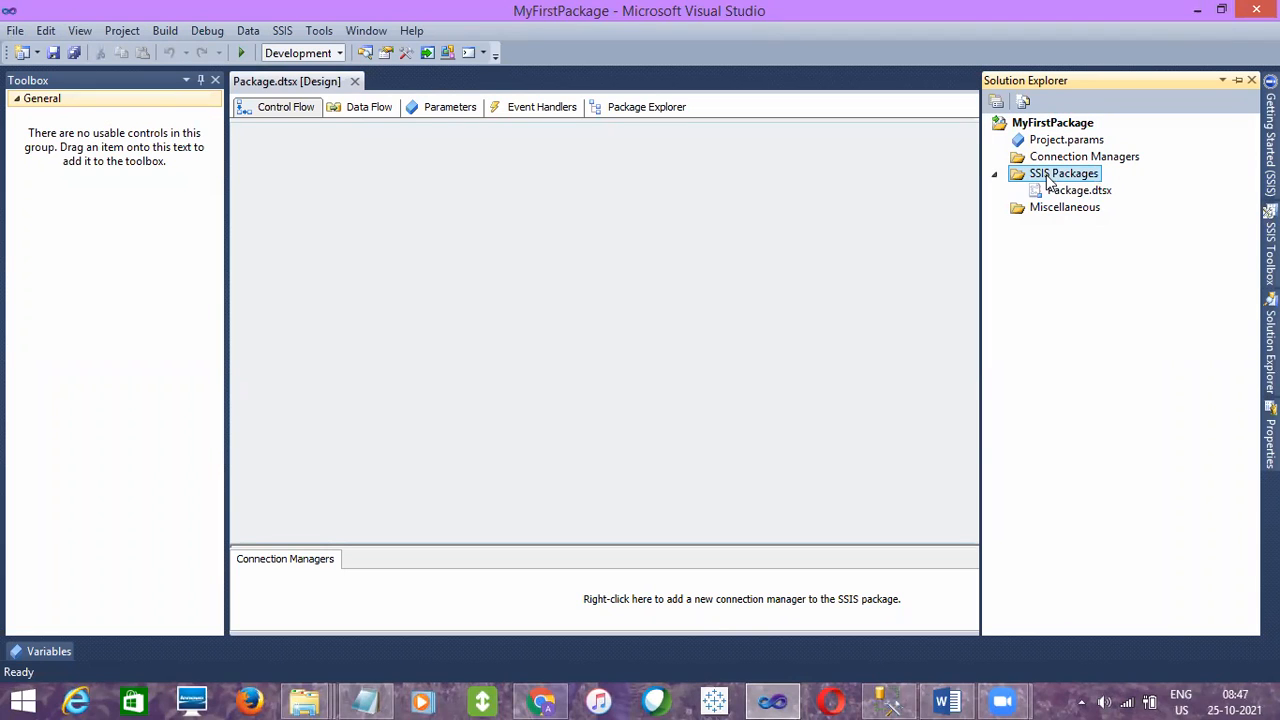
left_click(1053, 192)
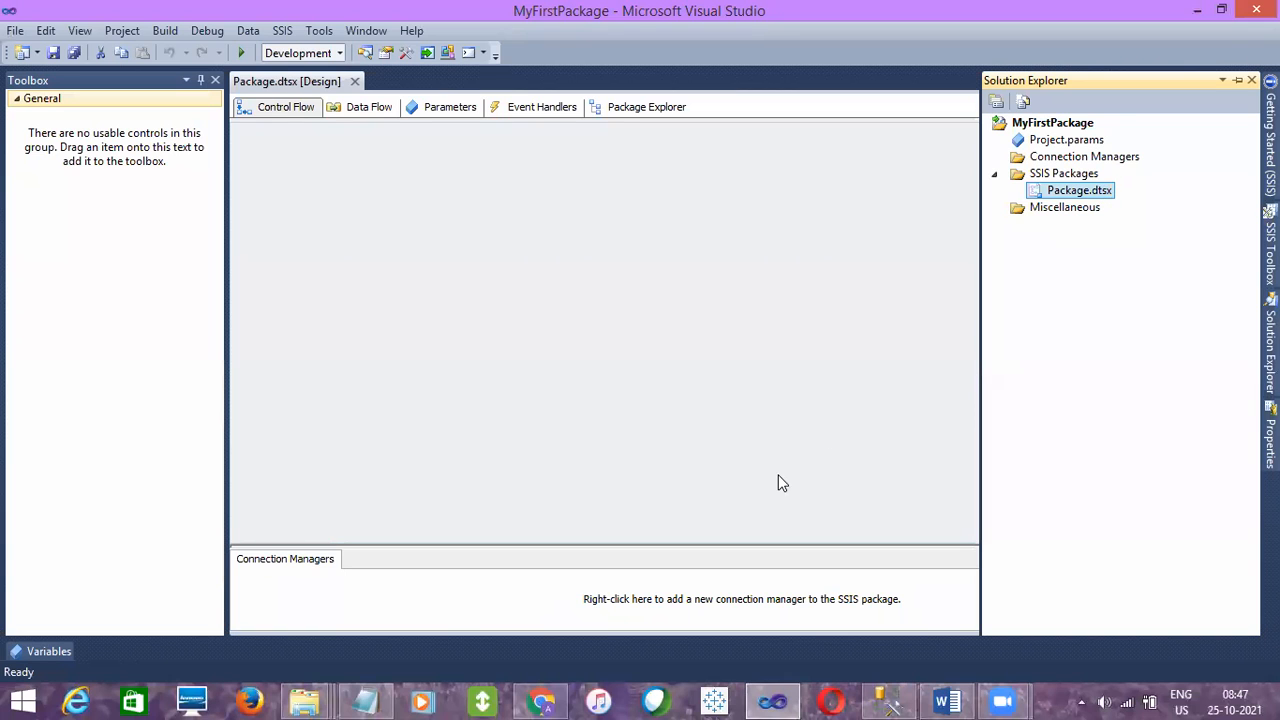
- Switch to SQL Server Management Studio and add the note "dtsx---> data transformation services xtensible" below the ETL line
left_click(886, 701)
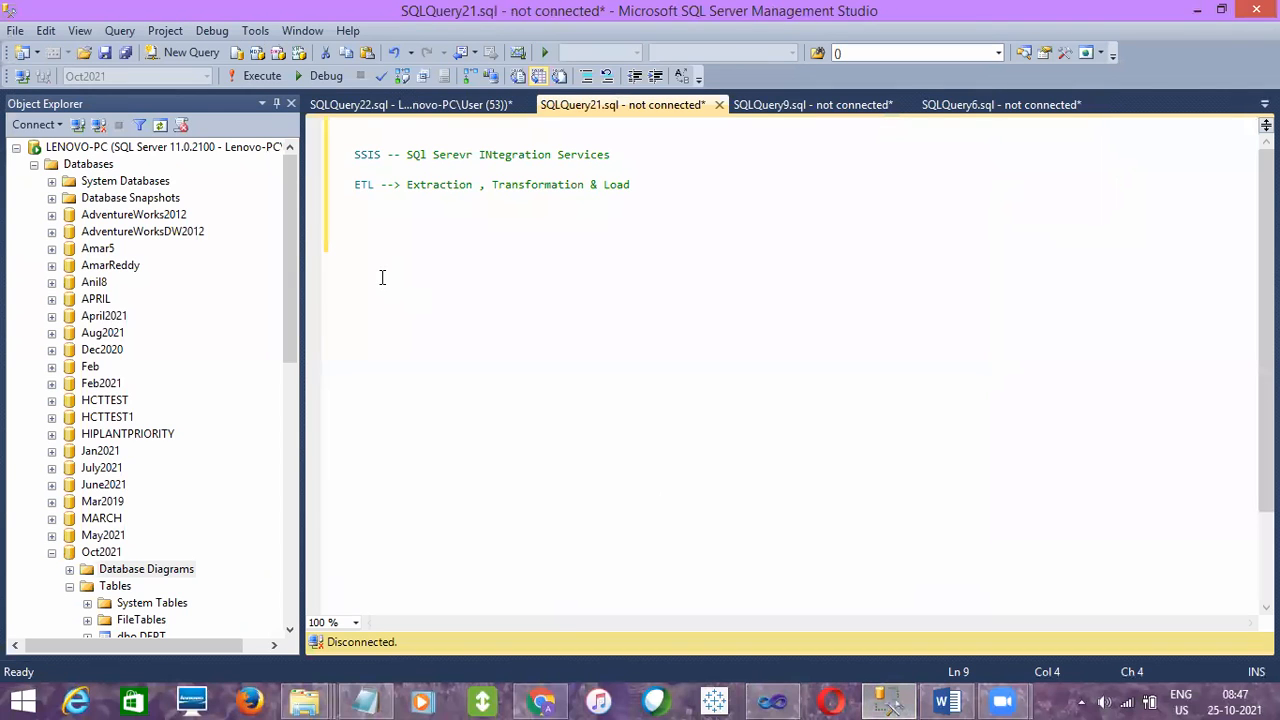
type("dtsx---> data transformat")
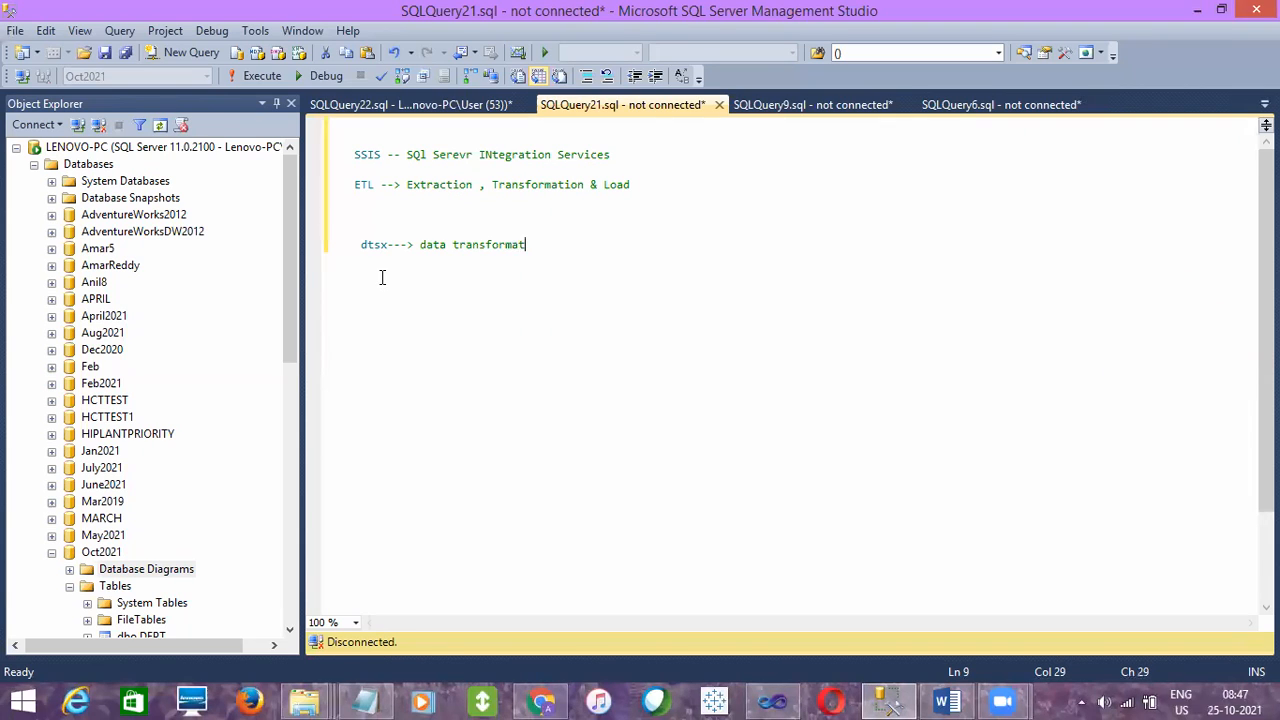
type("ion services xtensible")
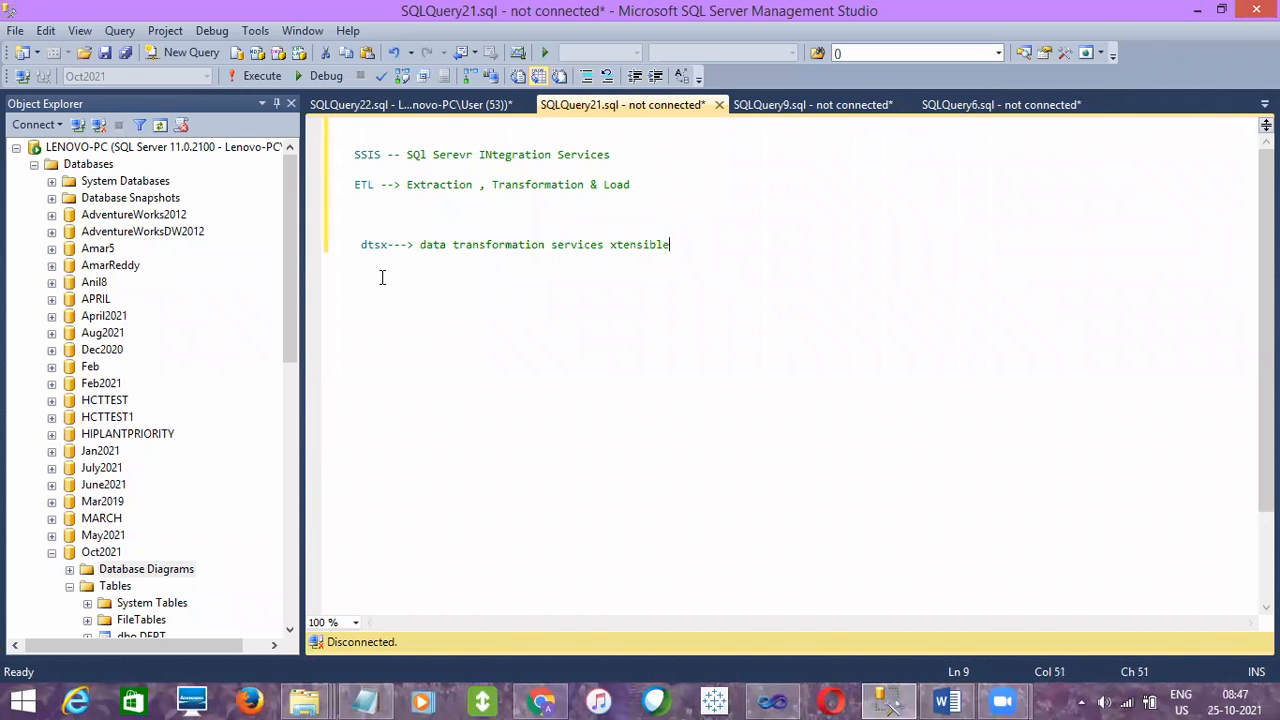
key("Return")
- Switch to Visual Studio and review the available commands for Package.dtsx in the Solution Explorer
key("alt+Tab")
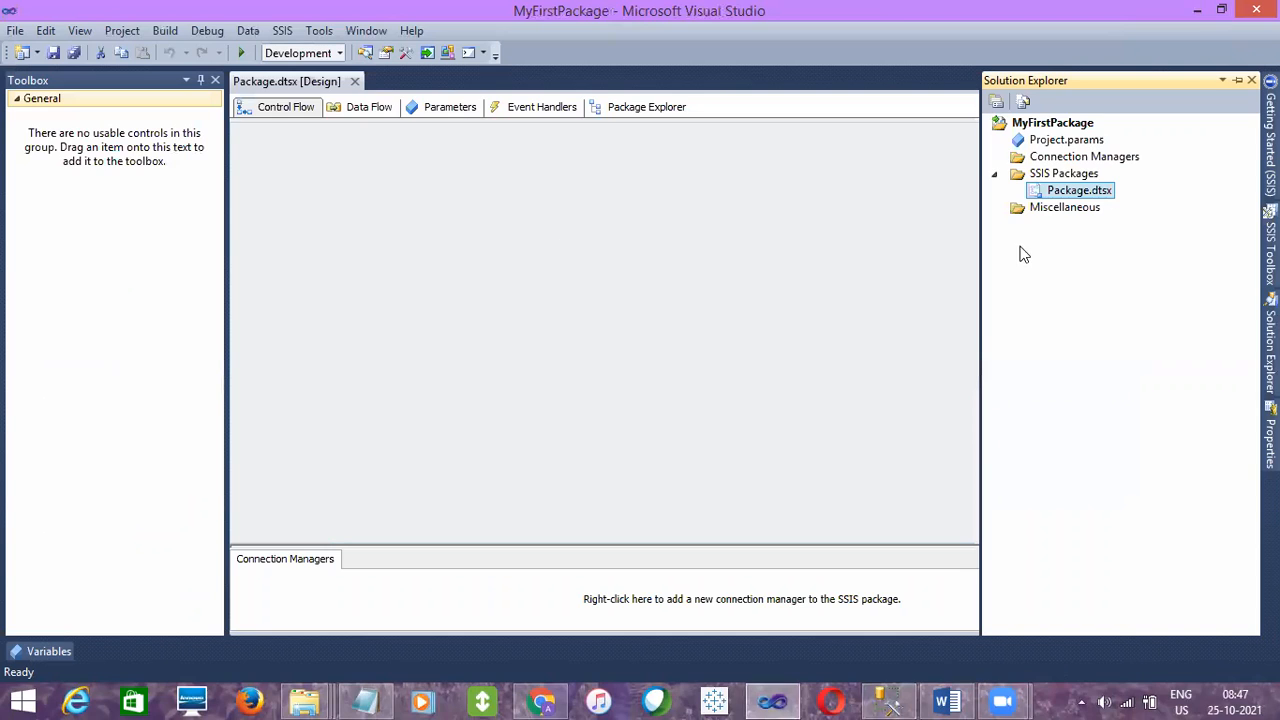
left_click(1089, 191)
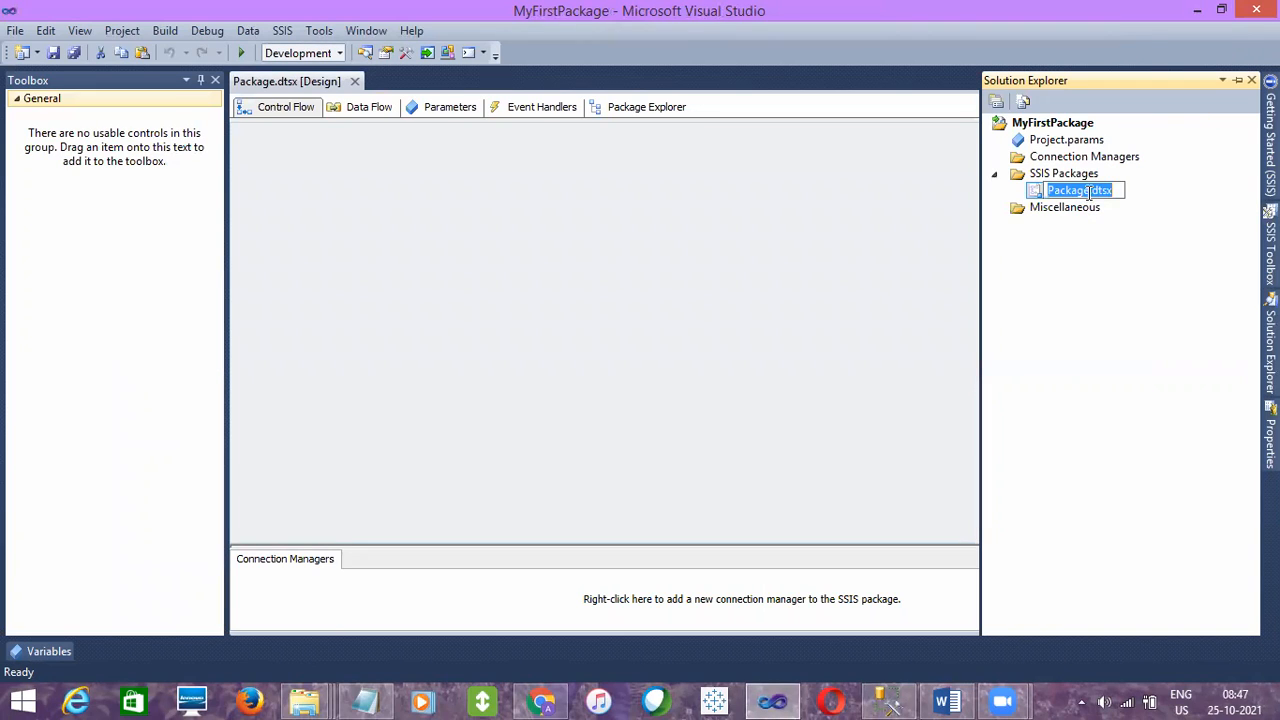
left_click(1083, 204)
left_click(1082, 194)
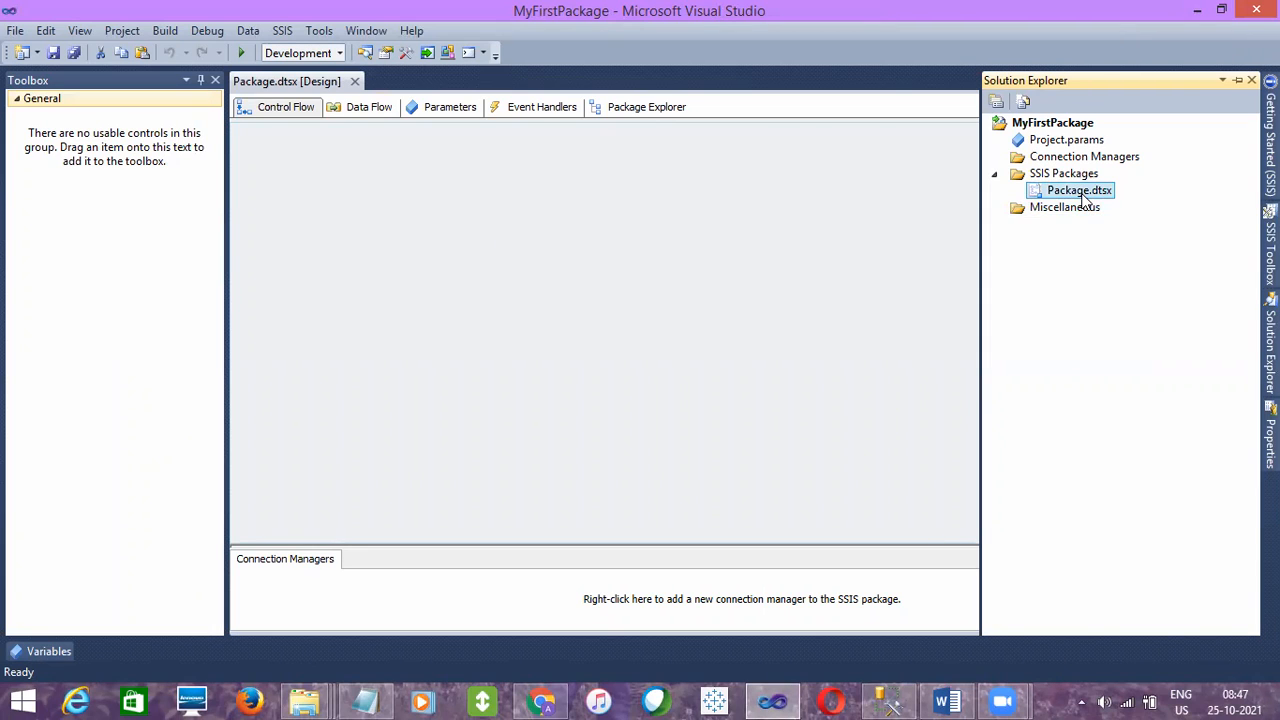
right_click(1082, 196)
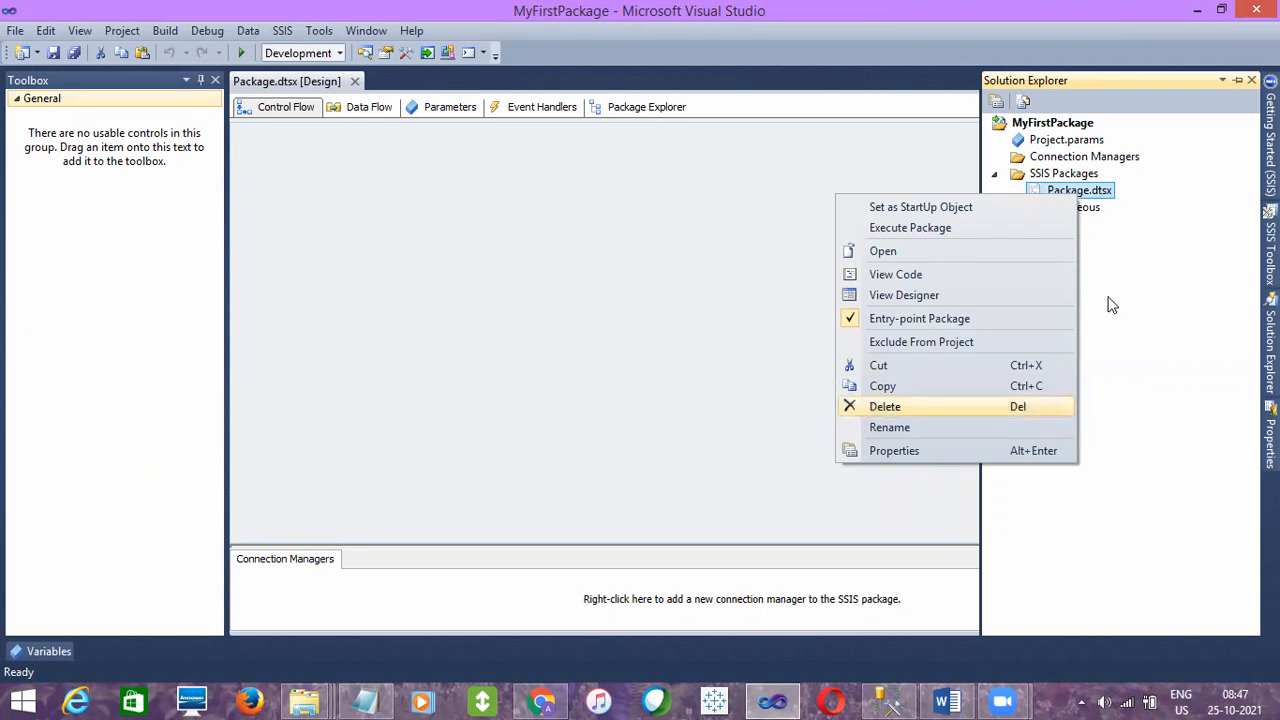
left_click(1175, 271)
- Rename Package.dtsx under SSIS Packages as BasicDataLoad.dtsx
left_click(1066, 196)
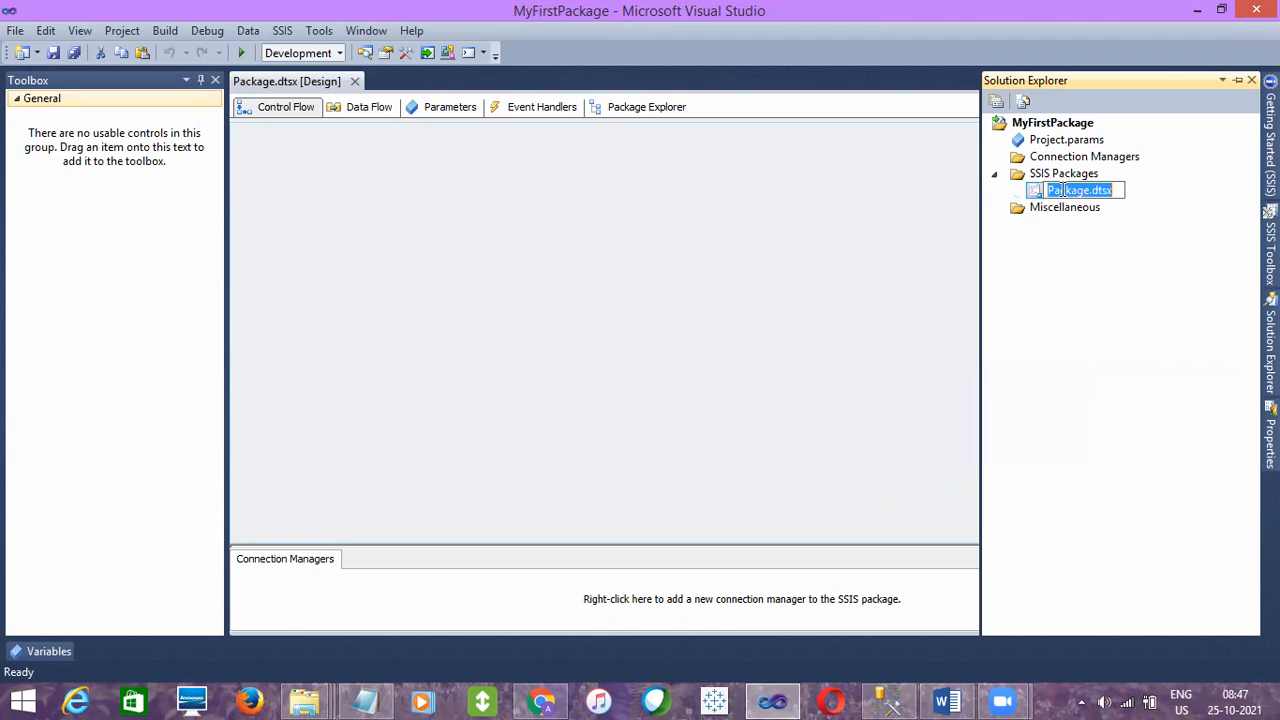
left_click(1077, 190)
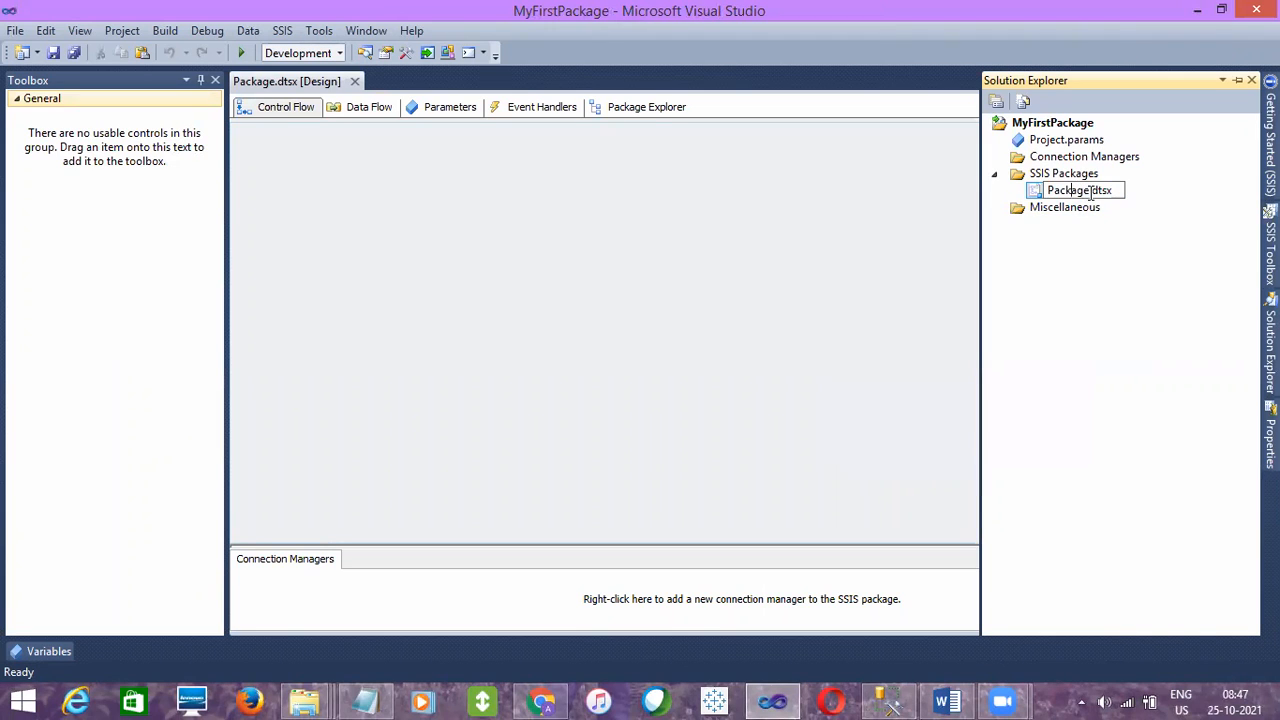
left_click_drag(1086, 190, 1044, 195)
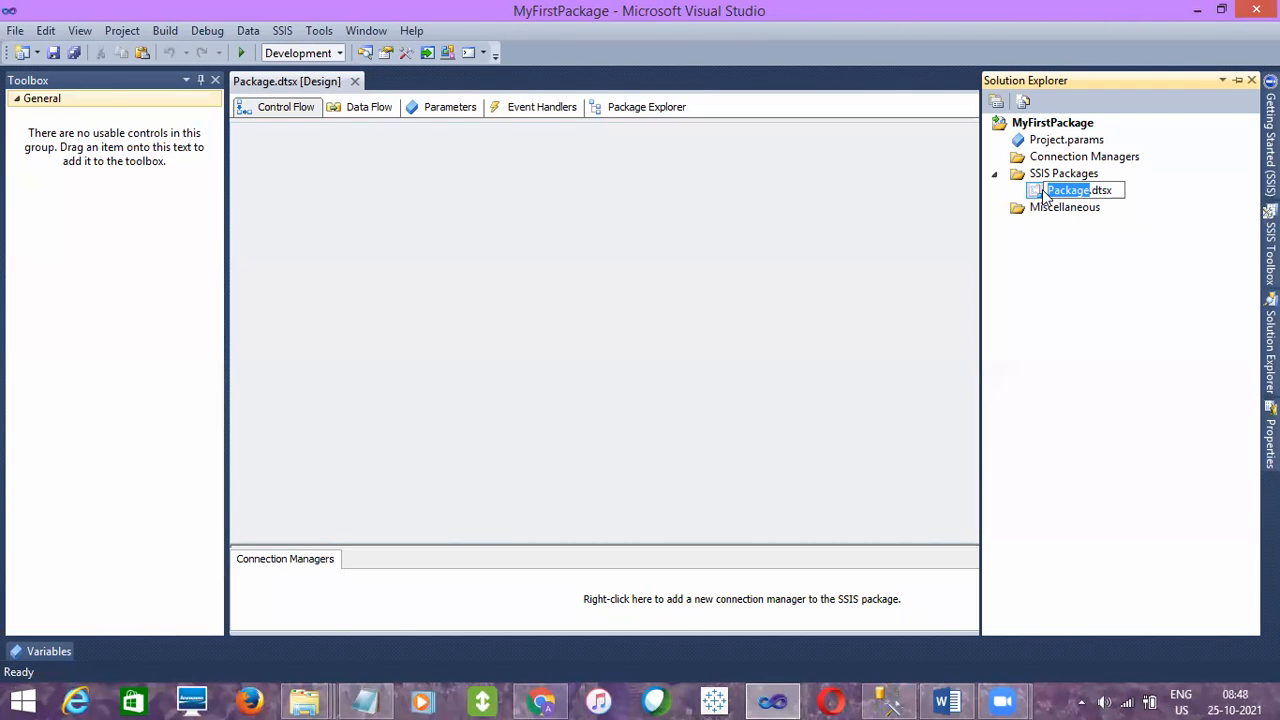
type("basicLo")
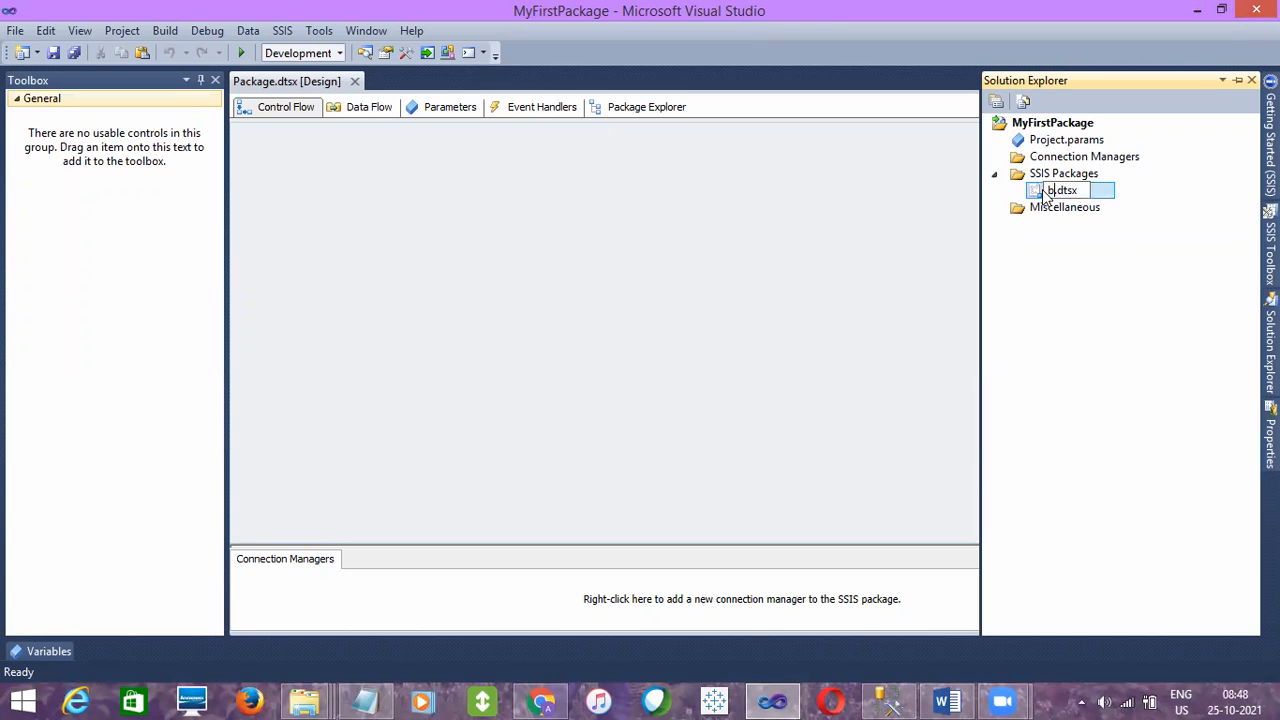
type("ad")
key("Left")
type("Data")
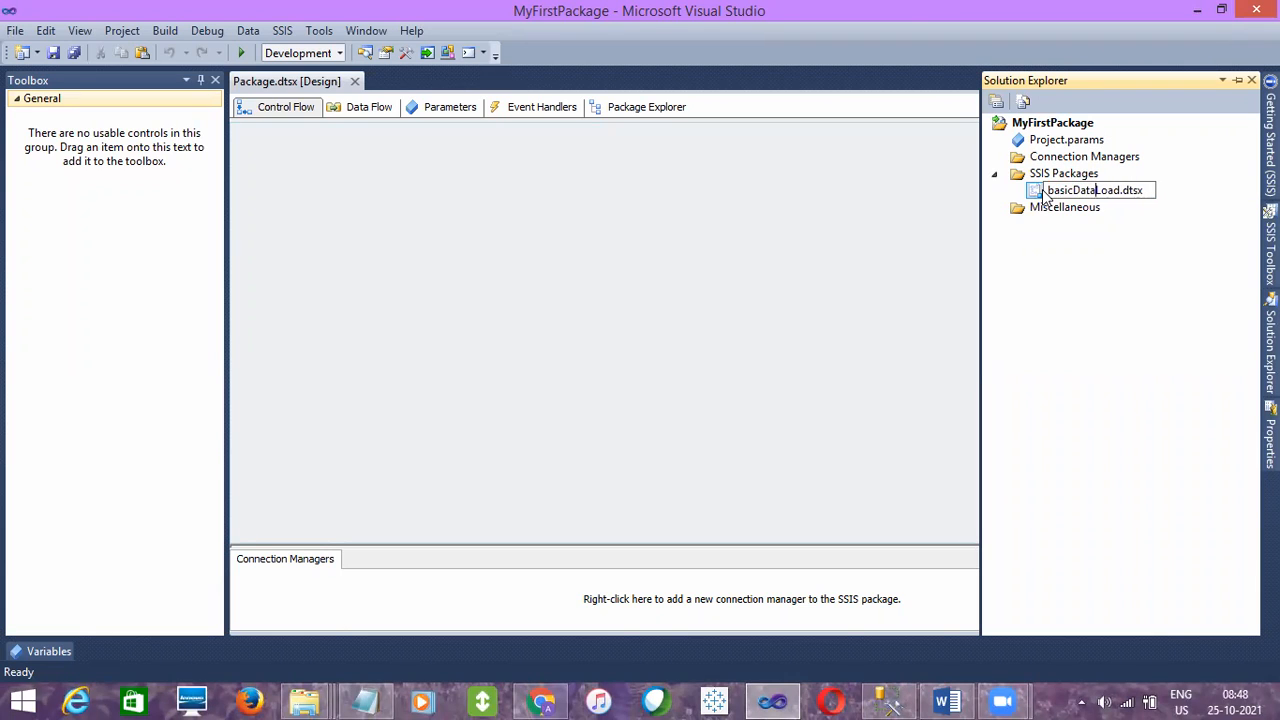
key("Left")
key("Left")
key("Left")
key("Left")
key("Left")
key("Left")
key("Left")
key("Left")
key("BackSpace")
type("B")
left_click(871, 277)
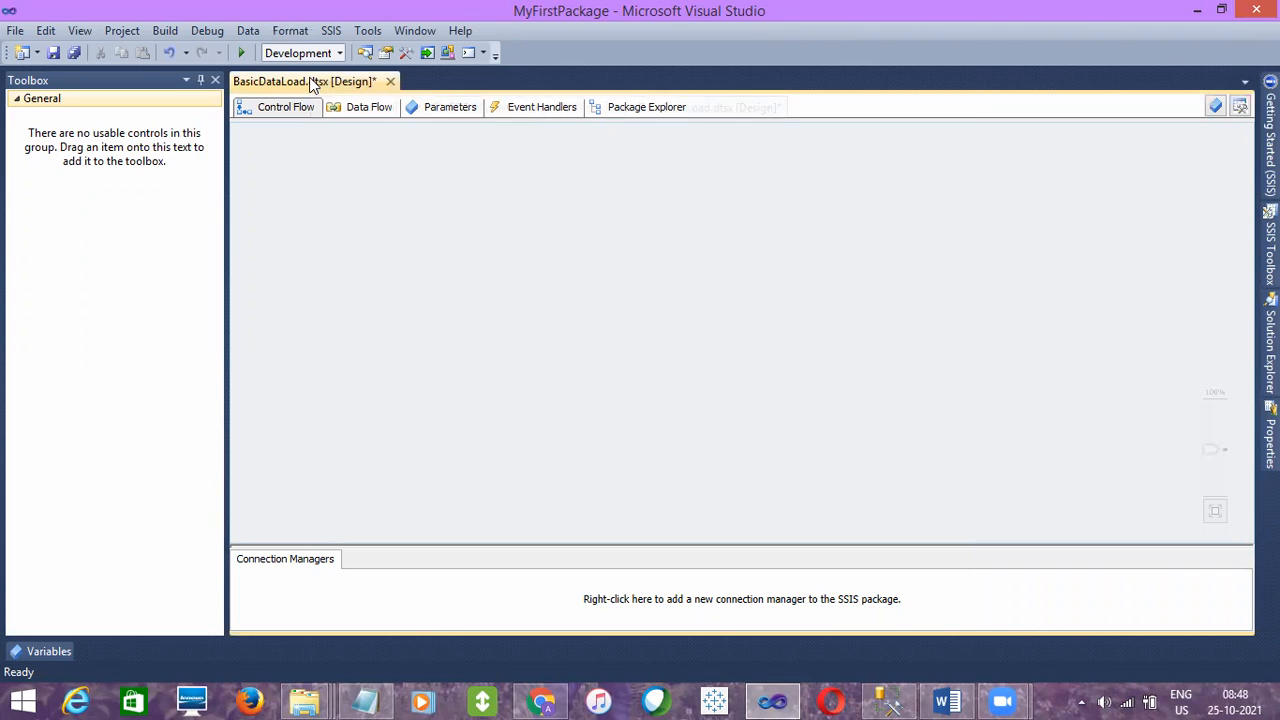
- Auto-hide the general Toolbox and check the package name in the Solution Explorer
left_click(203, 83)
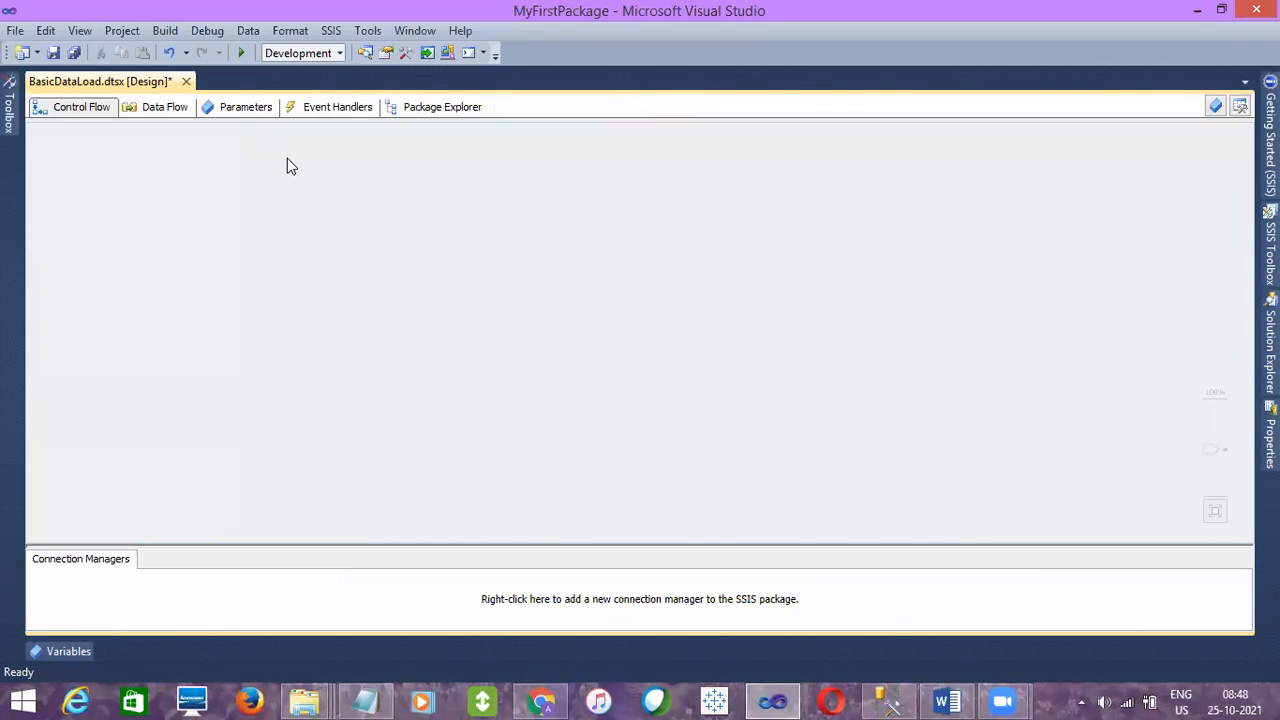
left_click(1270, 340)
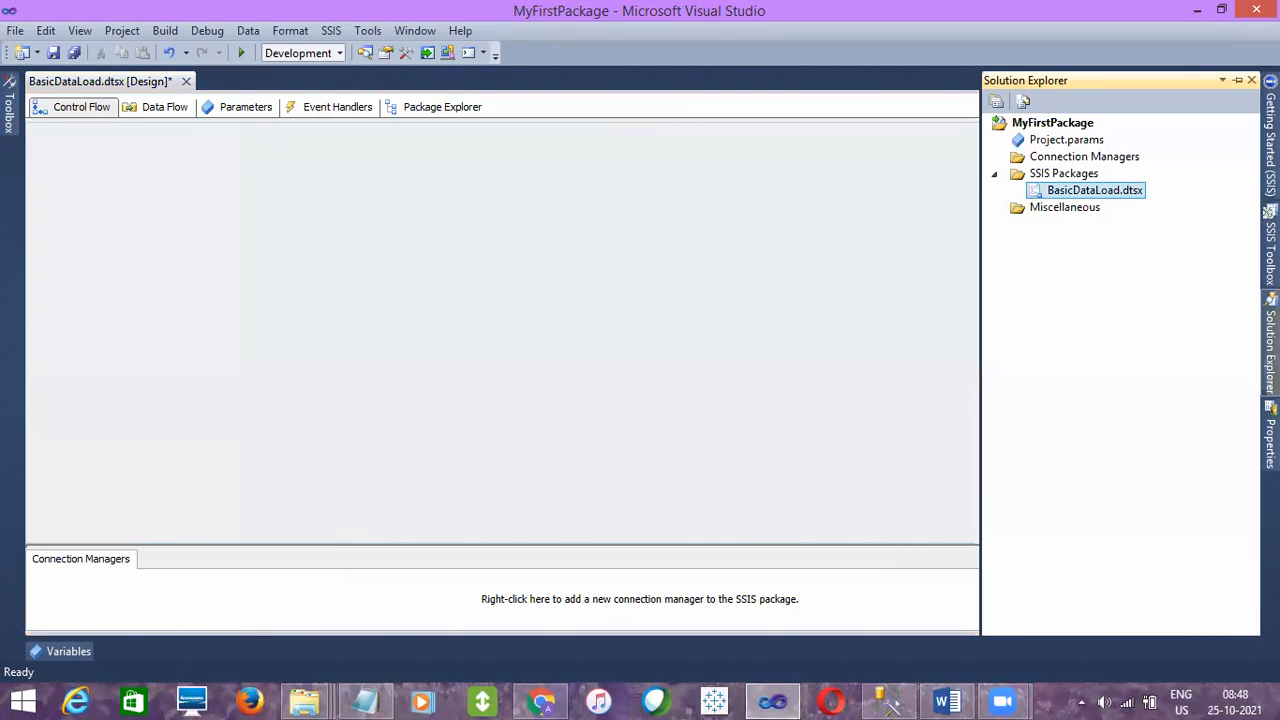
mouse_move(1268, 215)
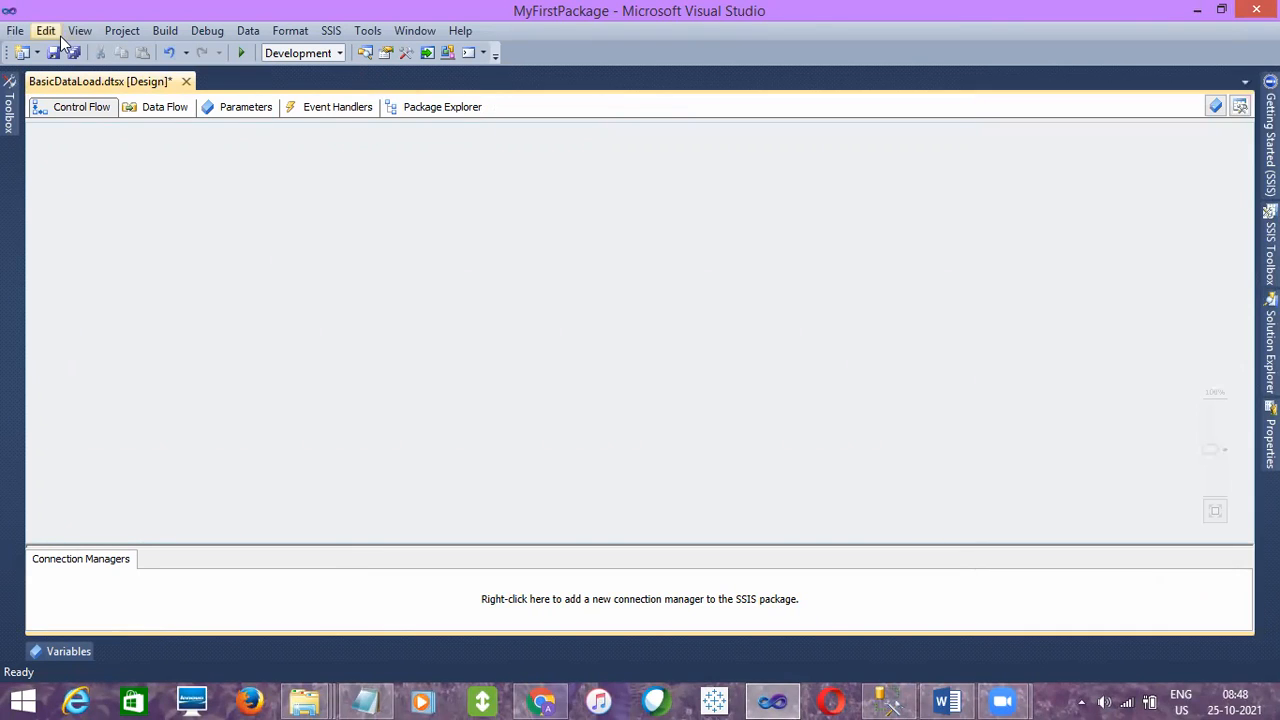
- Show the SSIS Toolbox and pin it beside the package design surface
left_click(80, 32)
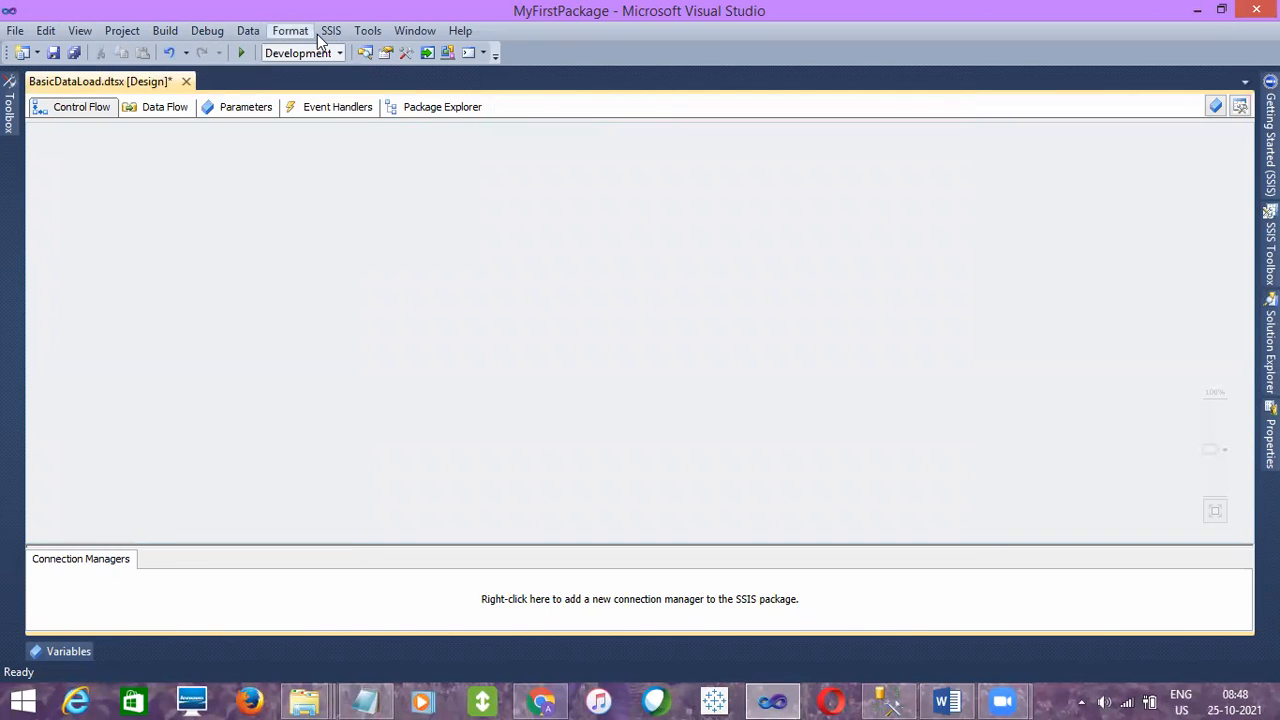
mouse_move(325, 36)
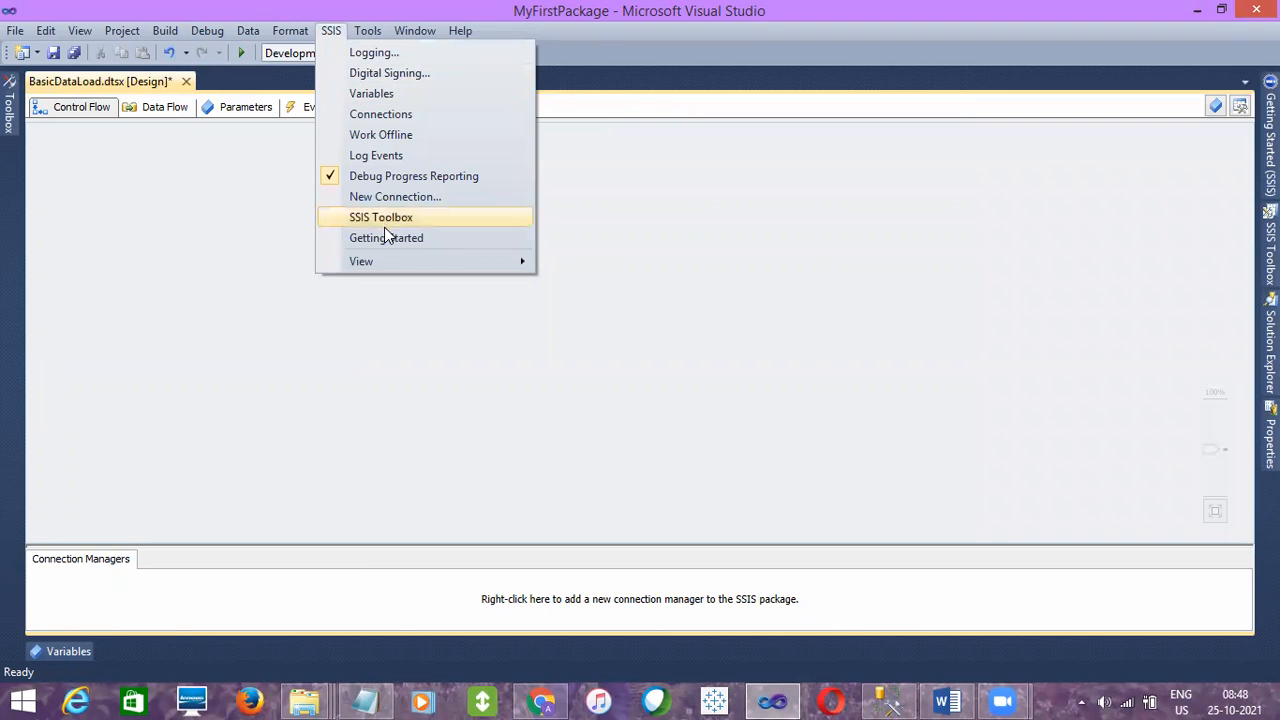
left_click(182, 169)
left_click(328, 32)
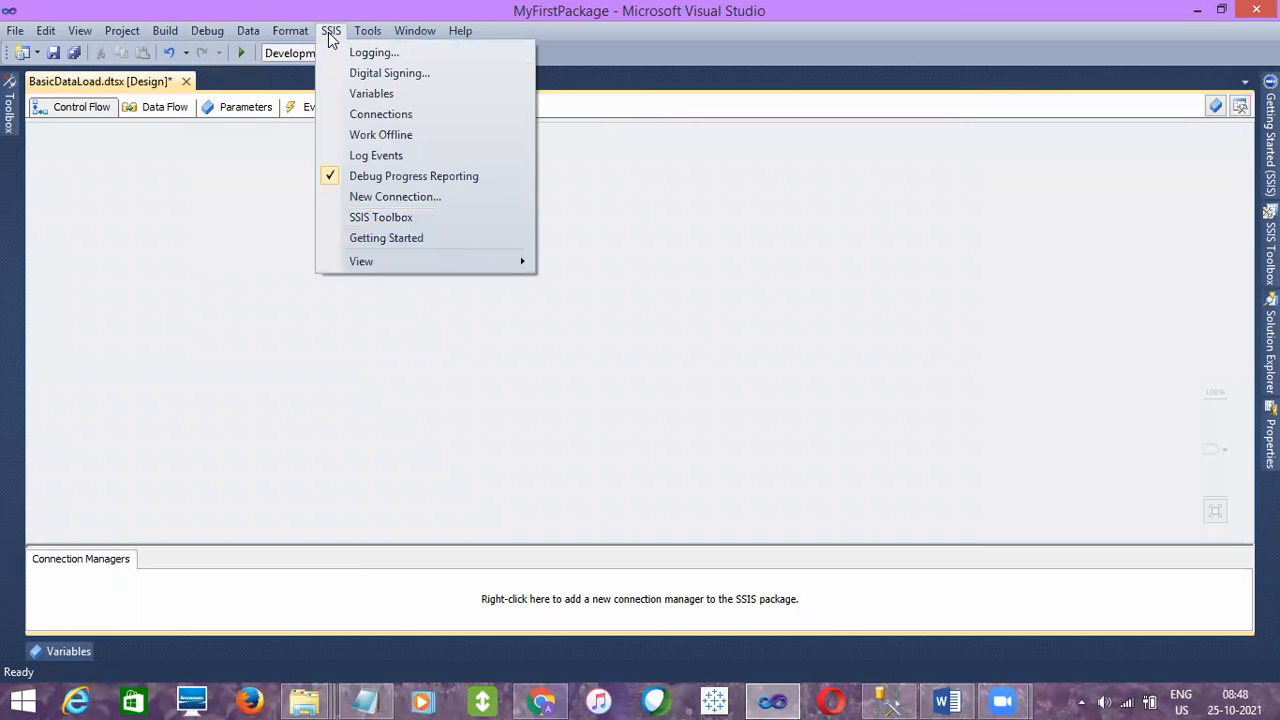
left_click(372, 217)
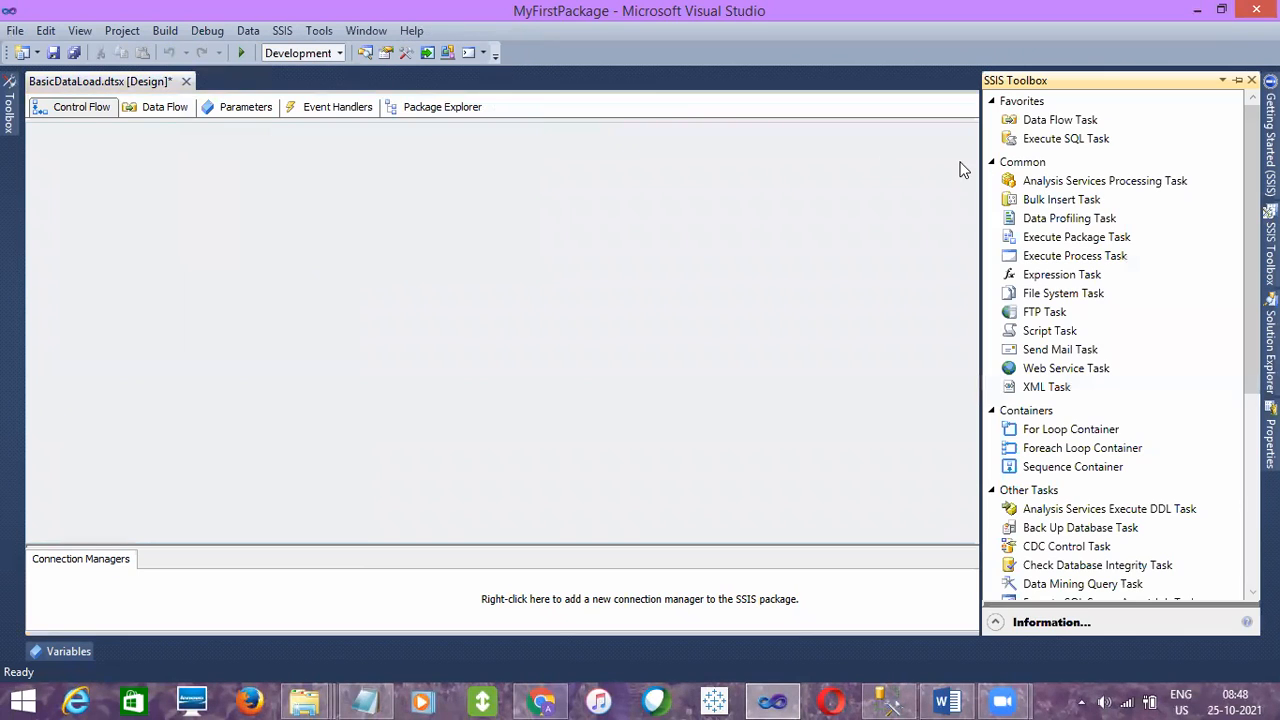
left_click(1237, 81)
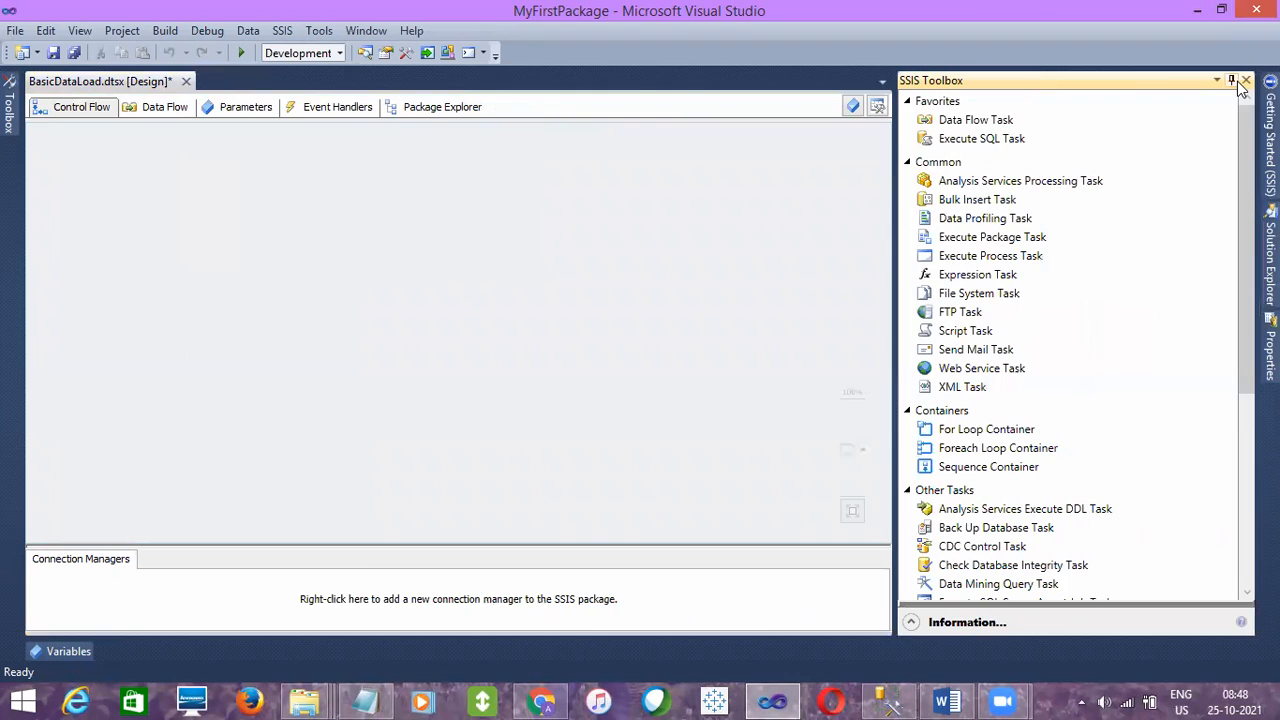
- Examine the Control Flow tasks in the SSIS Toolbox, including Data Flow, Execute SQL, Execute Package, Send Mail and Data Profiling
left_click(73, 105)
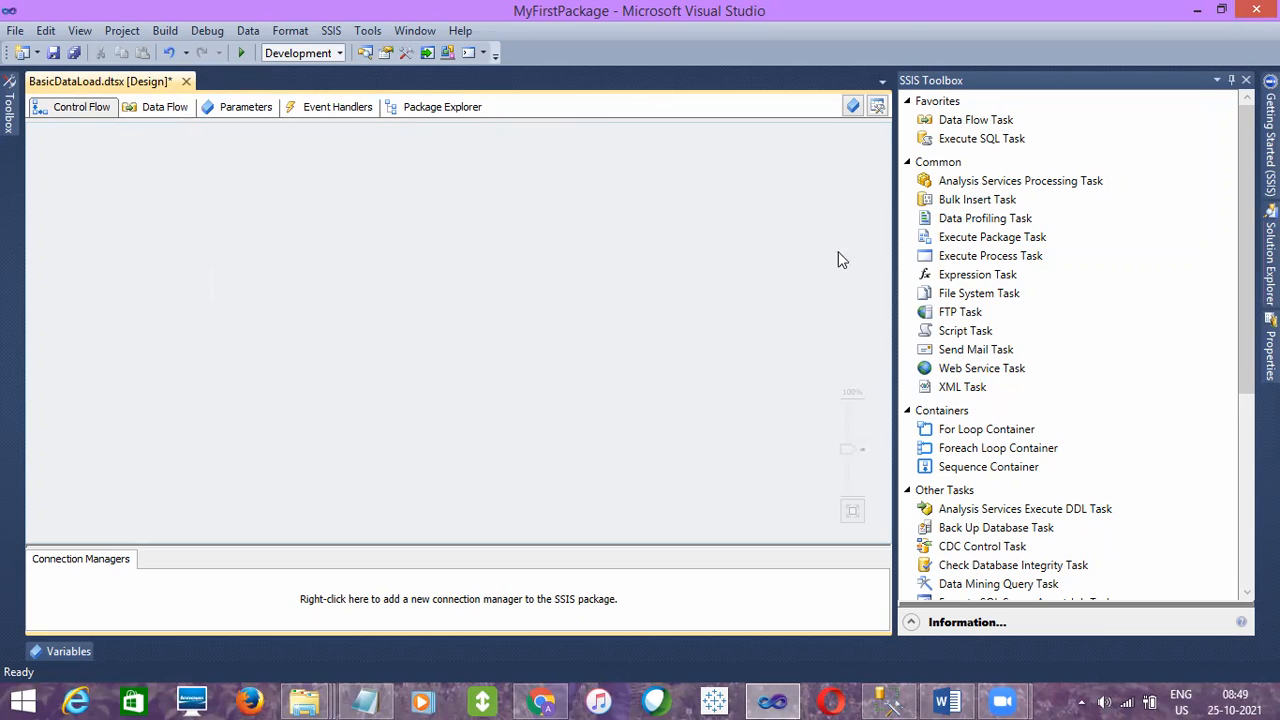
left_click(1037, 258)
left_click(980, 121)
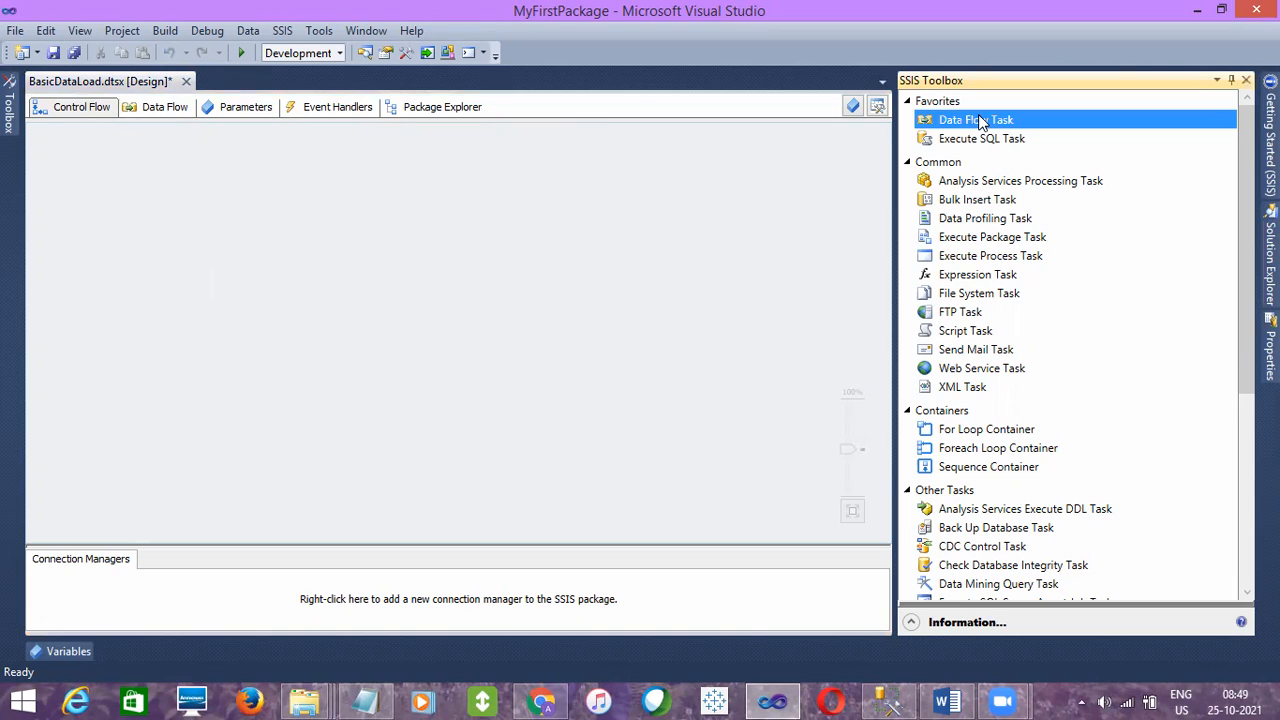
left_click(993, 240)
left_click(982, 352)
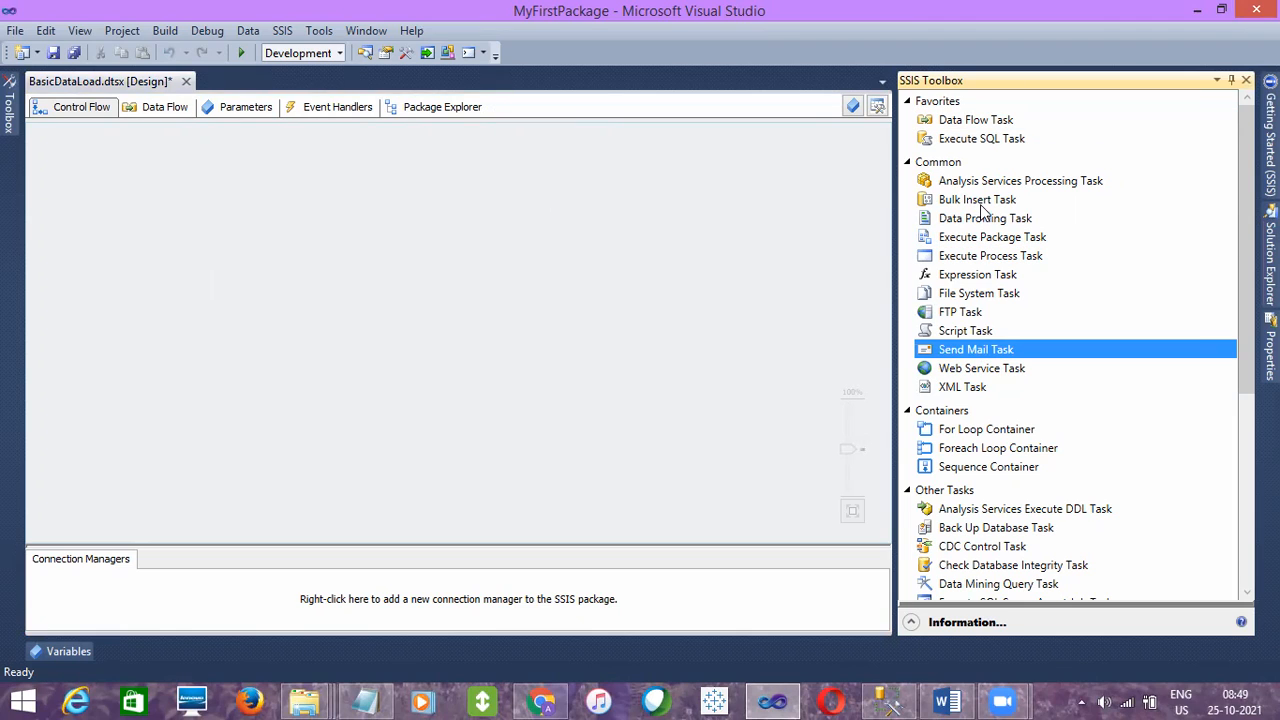
left_click(971, 141)
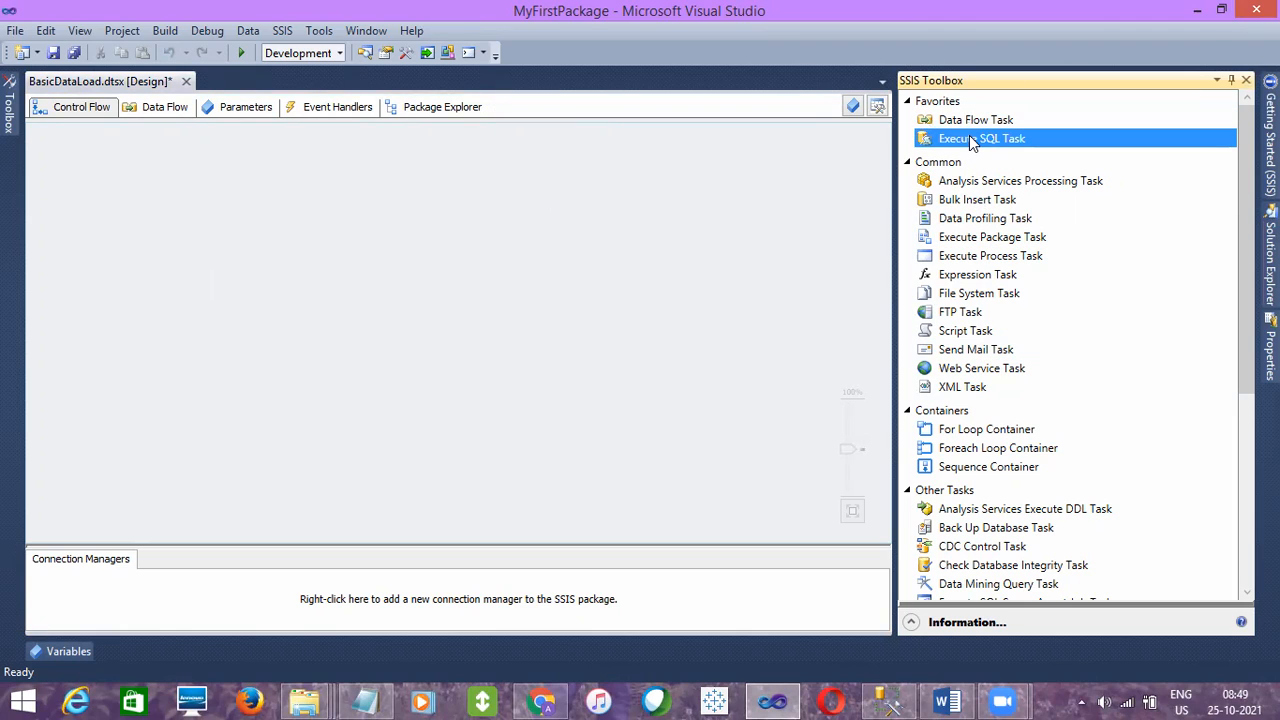
left_click(958, 220)
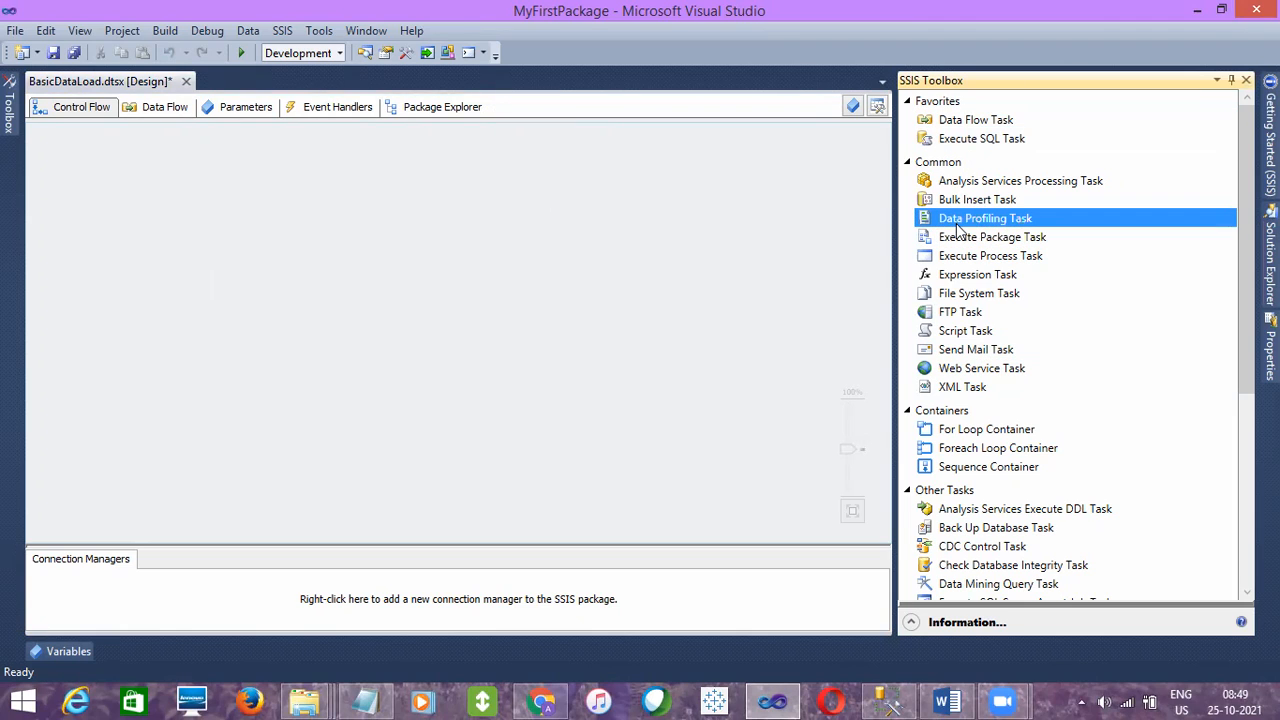
- Compare the SSIS Toolbox tasks with the For Loop, Foreach Loop and Sequence containers
left_click(960, 468)
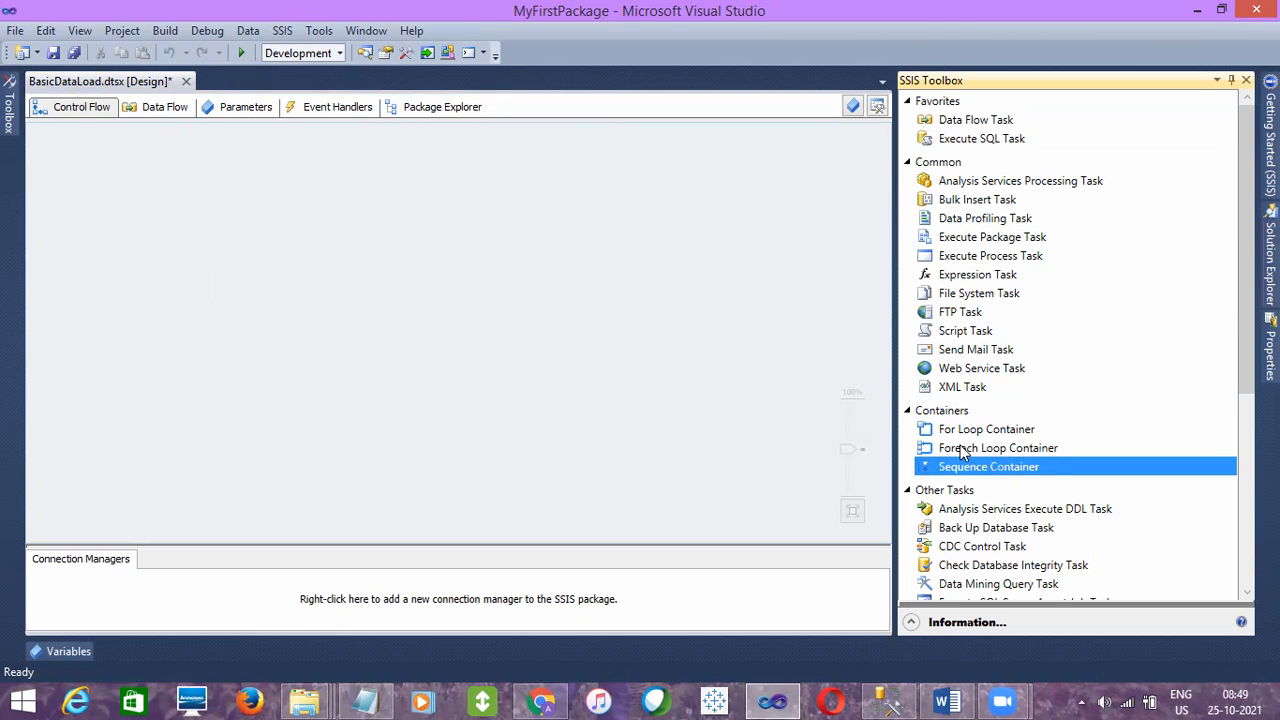
left_click(962, 450)
left_click(967, 313)
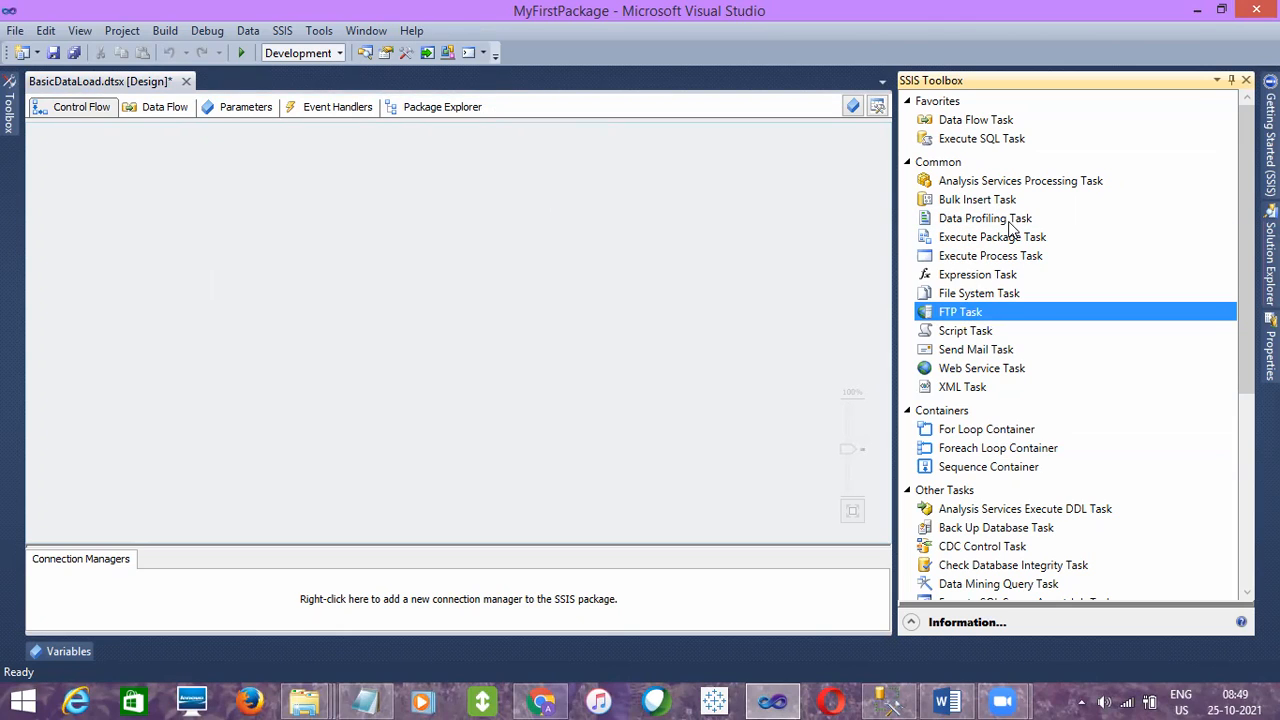
left_click(1029, 250)
left_click(994, 315)
left_click(989, 448)
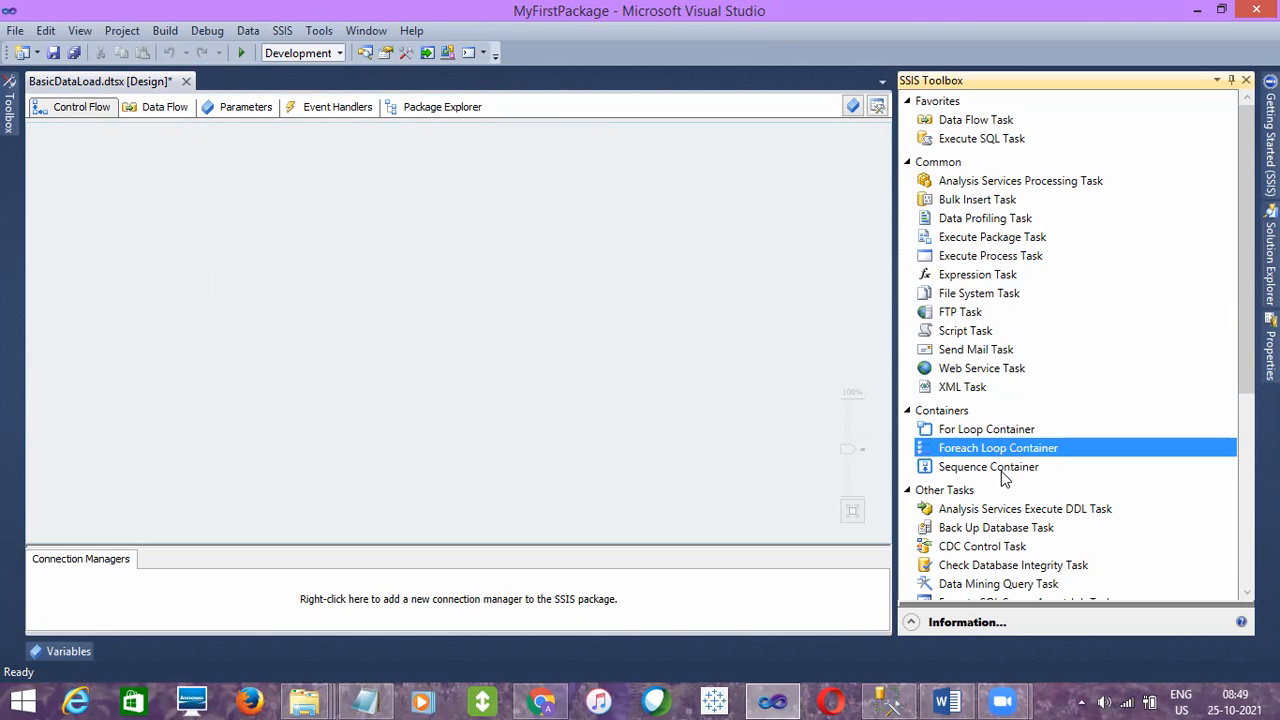
left_click(1001, 472)
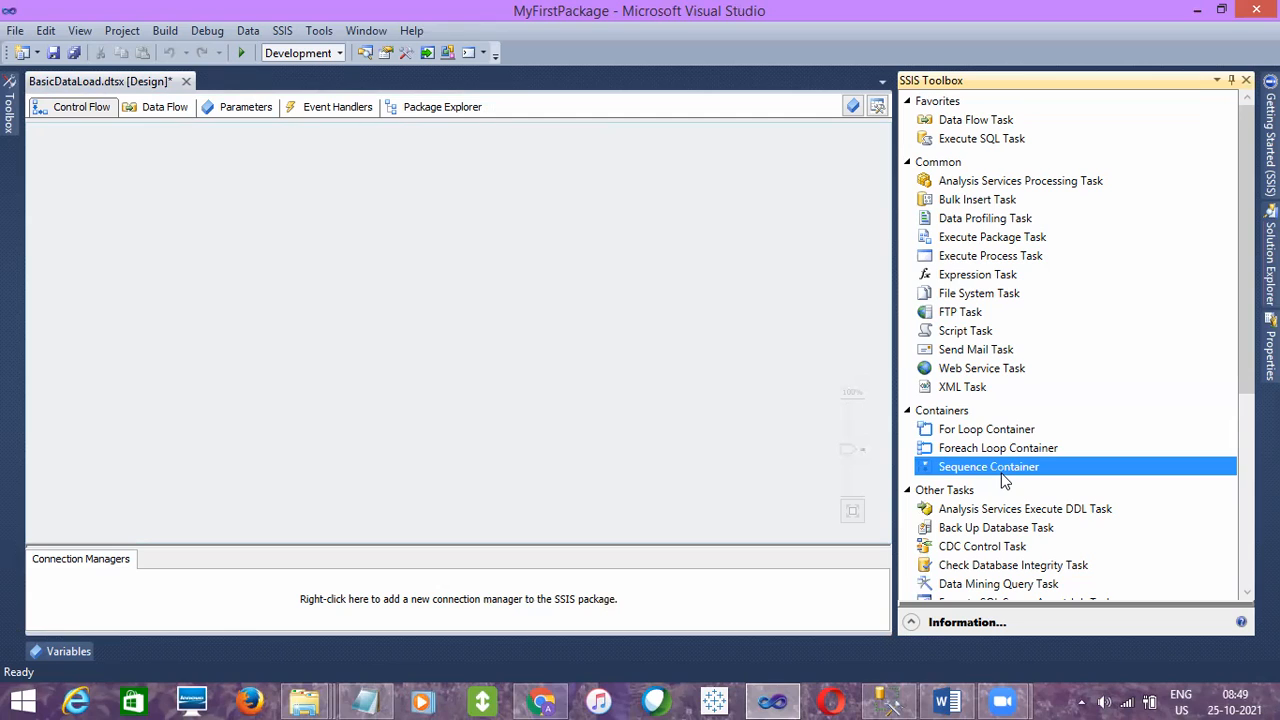
left_click(963, 417)
left_click(967, 430)
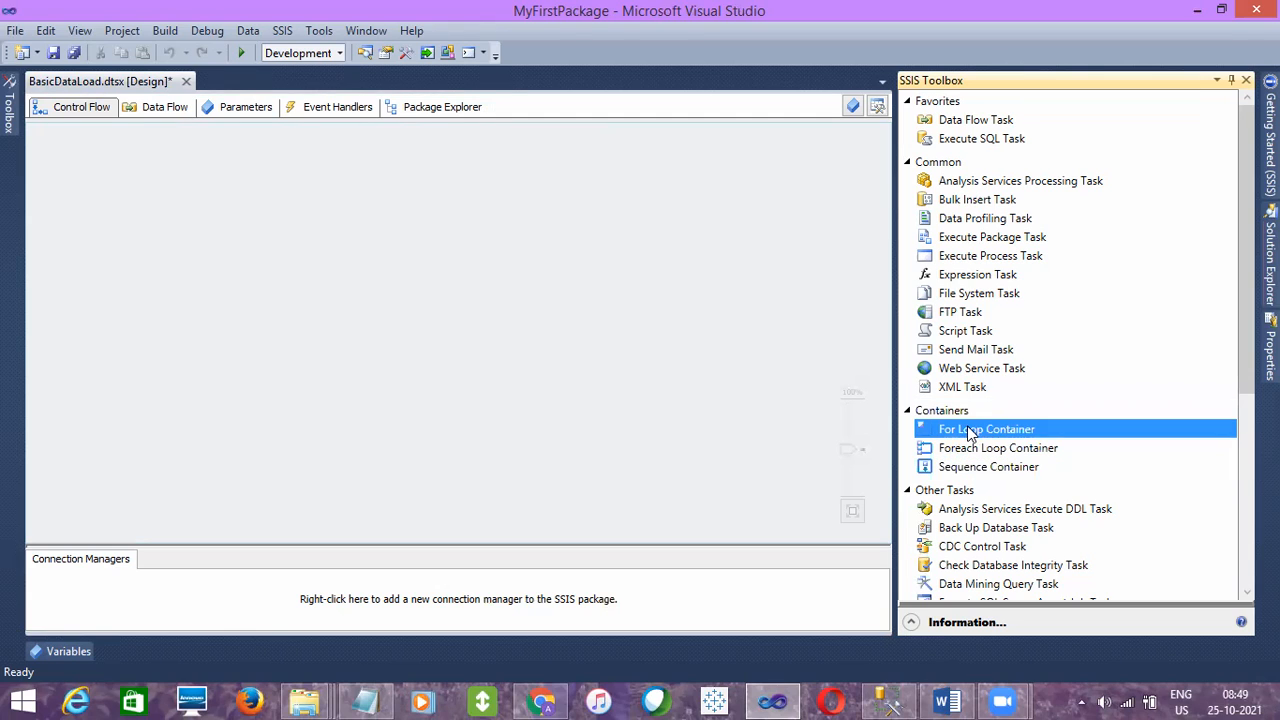
left_click(972, 450)
left_click(972, 470)
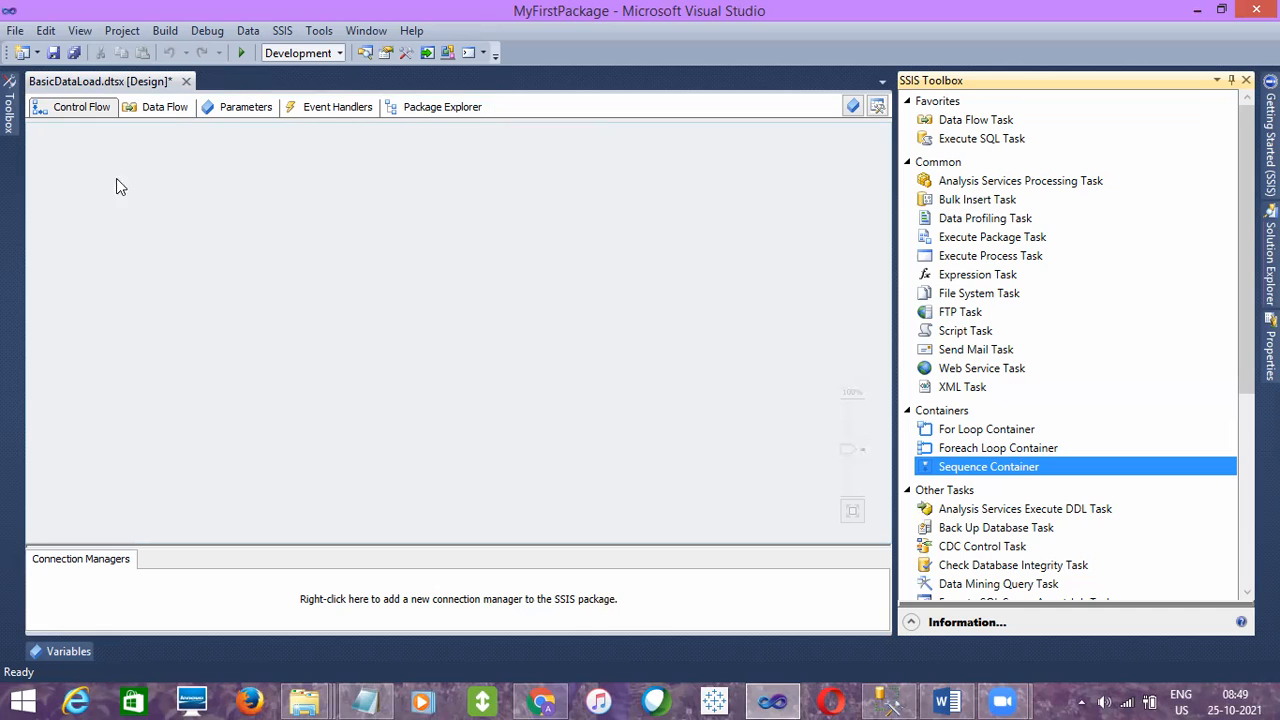
- Trace the empty Control Flow design area and review the three container types available for it
left_click_drag(58, 144, 827, 502)
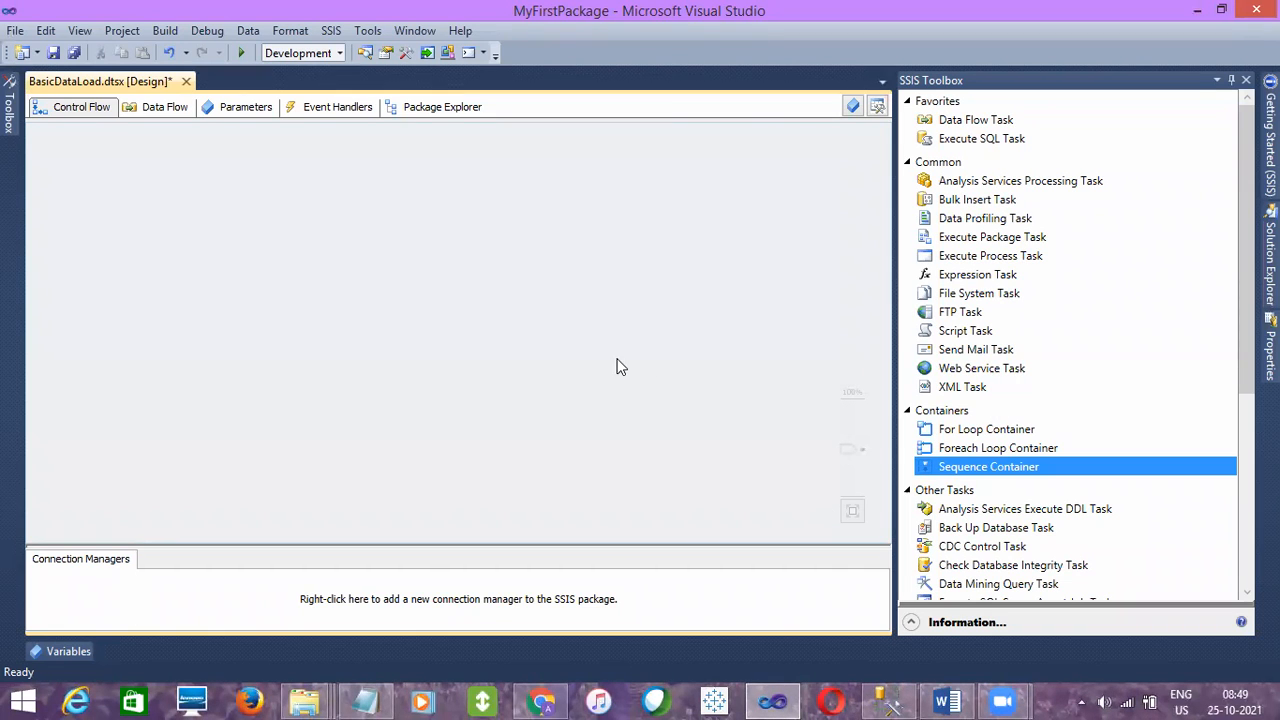
left_click_drag(66, 140, 878, 544)
left_click(1022, 447)
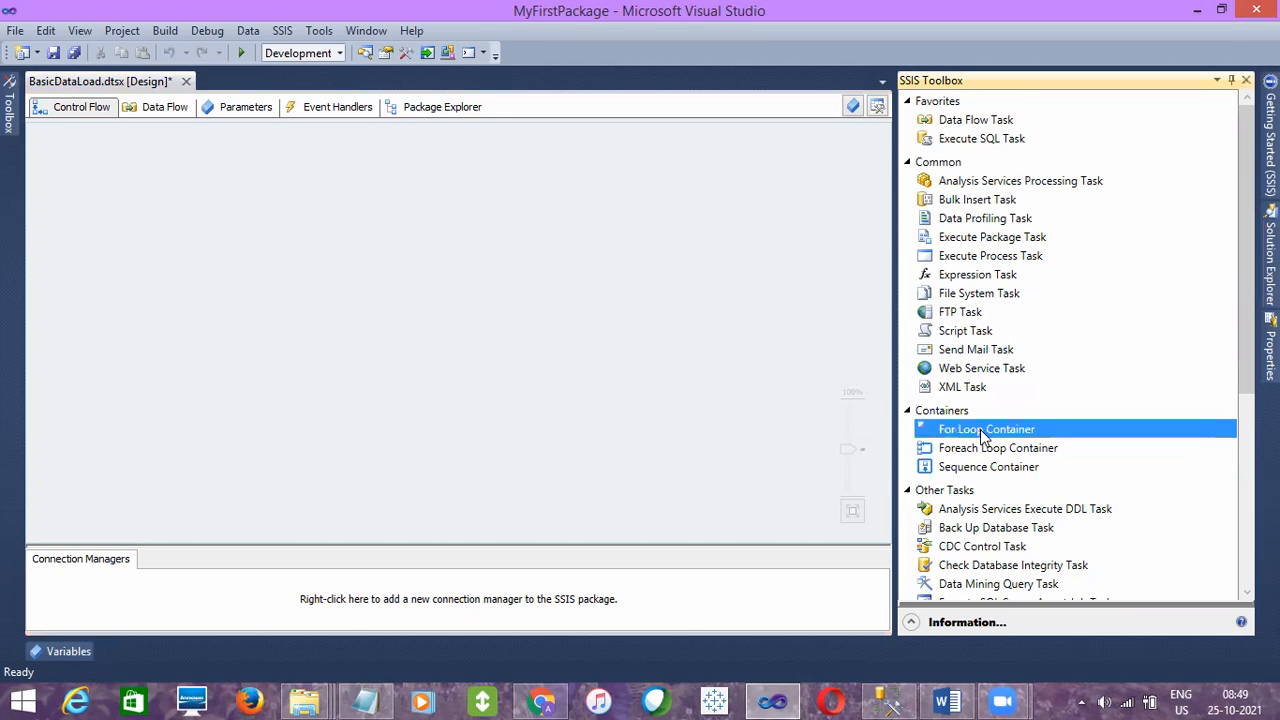
left_click(980, 451)
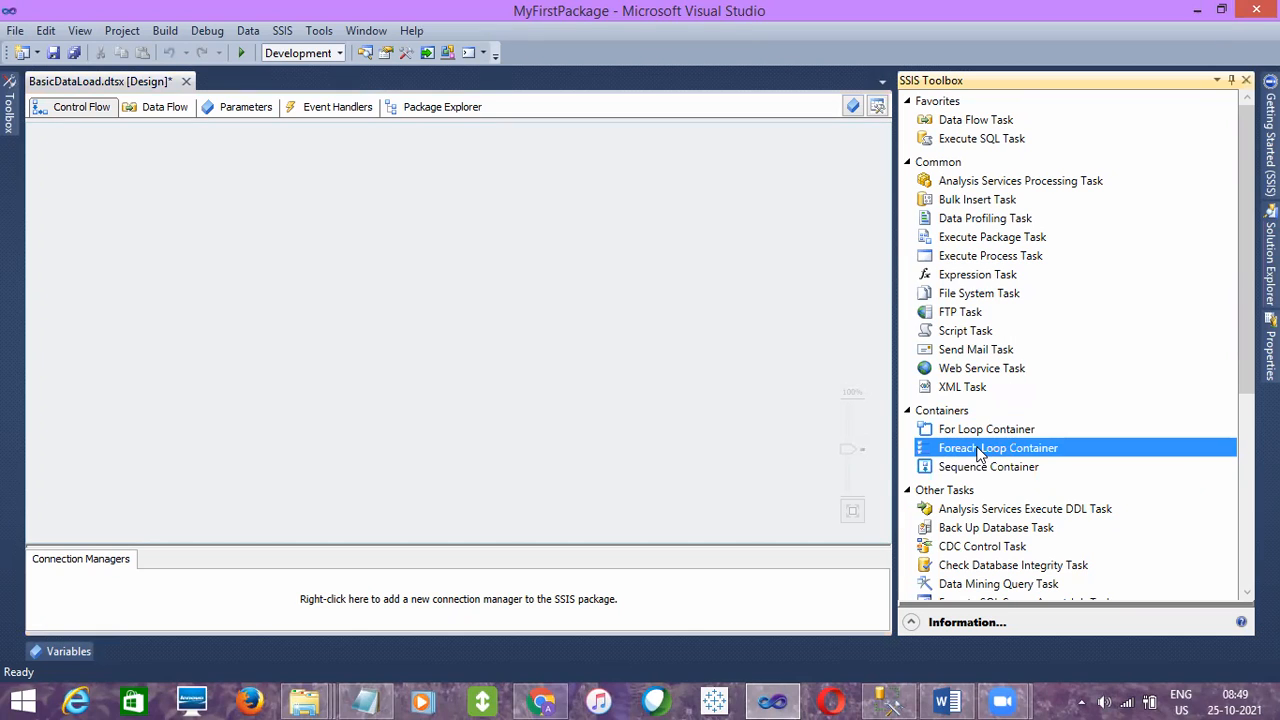
left_click(973, 474)
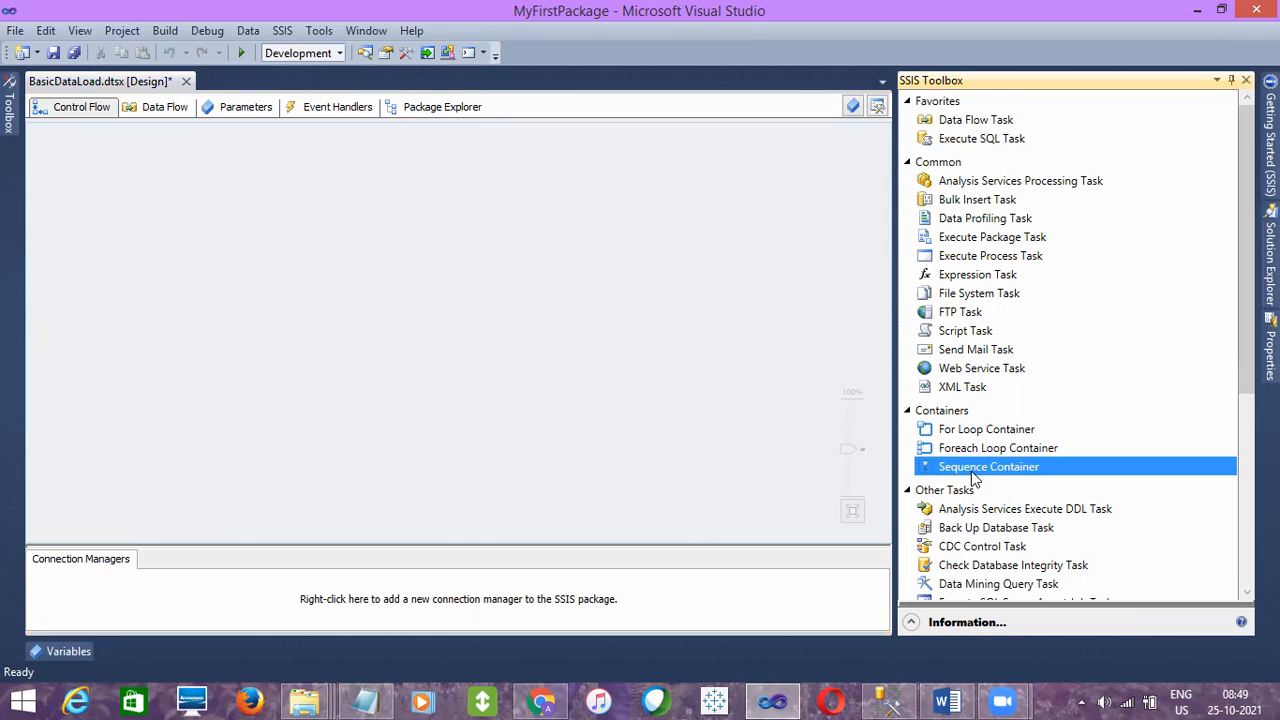
- Point out the Execute Package Task and open the package's Data Flow design surface
left_click(405, 300)
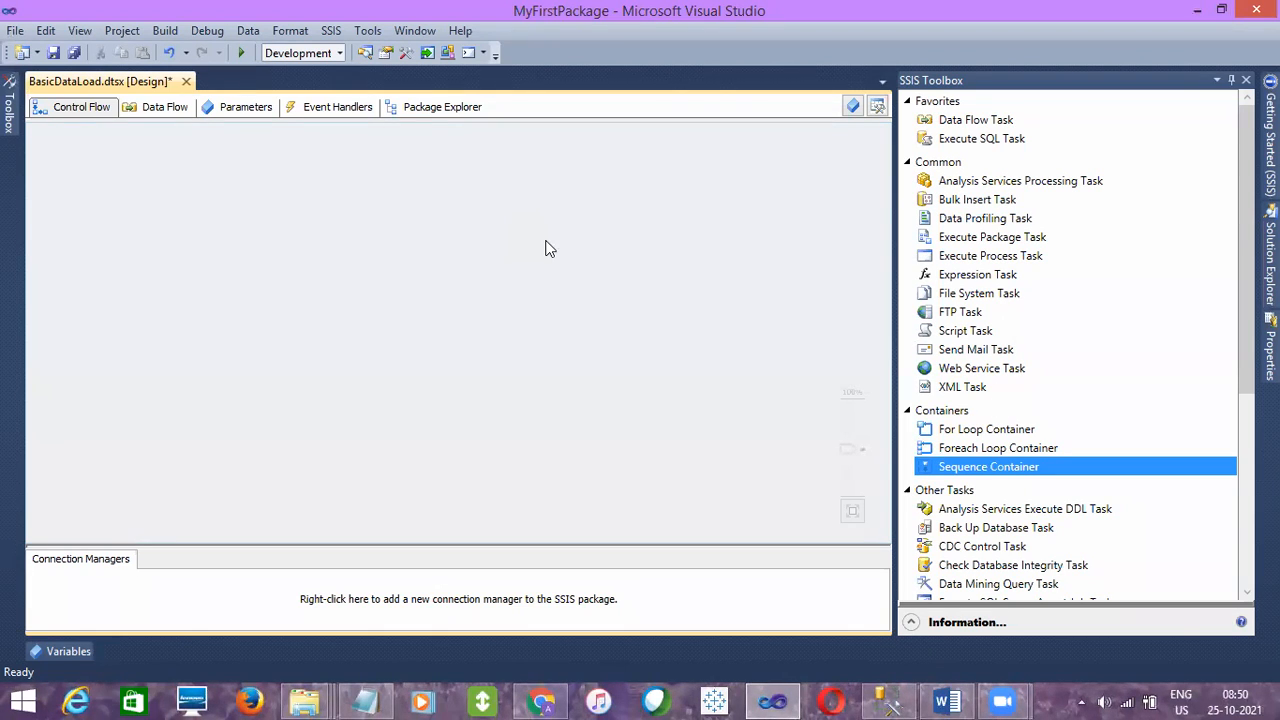
left_click(960, 238)
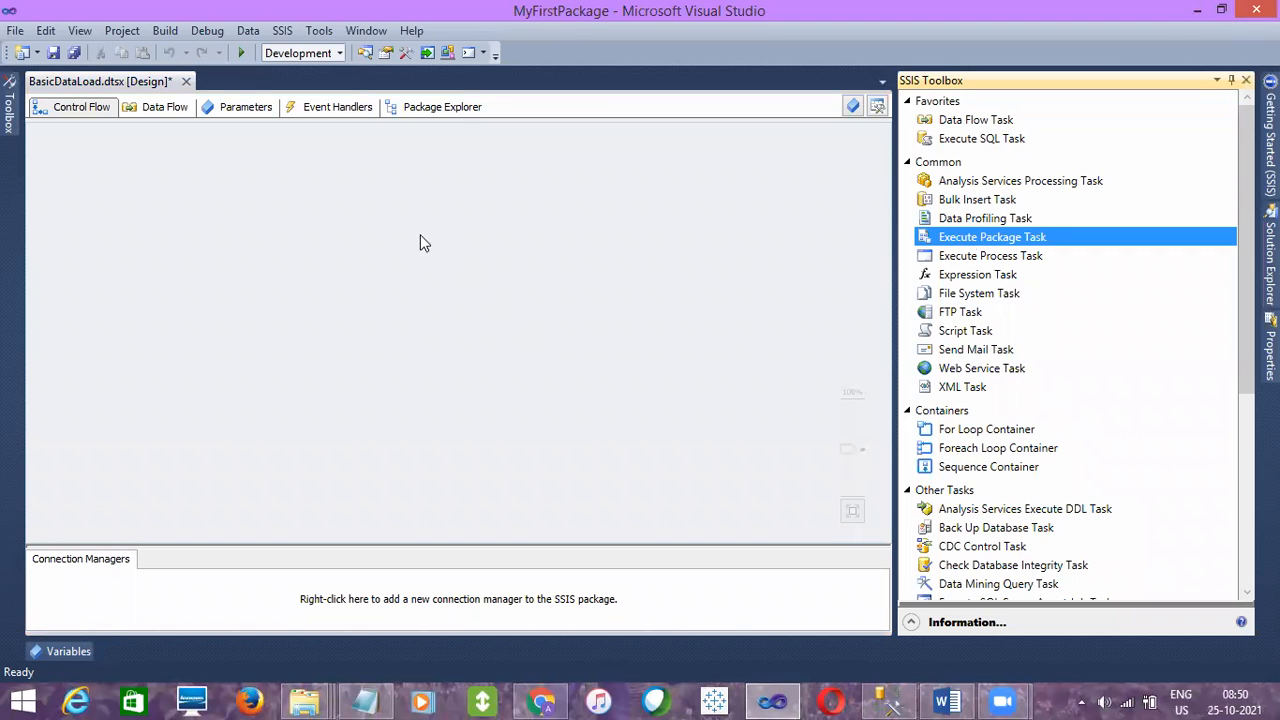
left_click(154, 108)
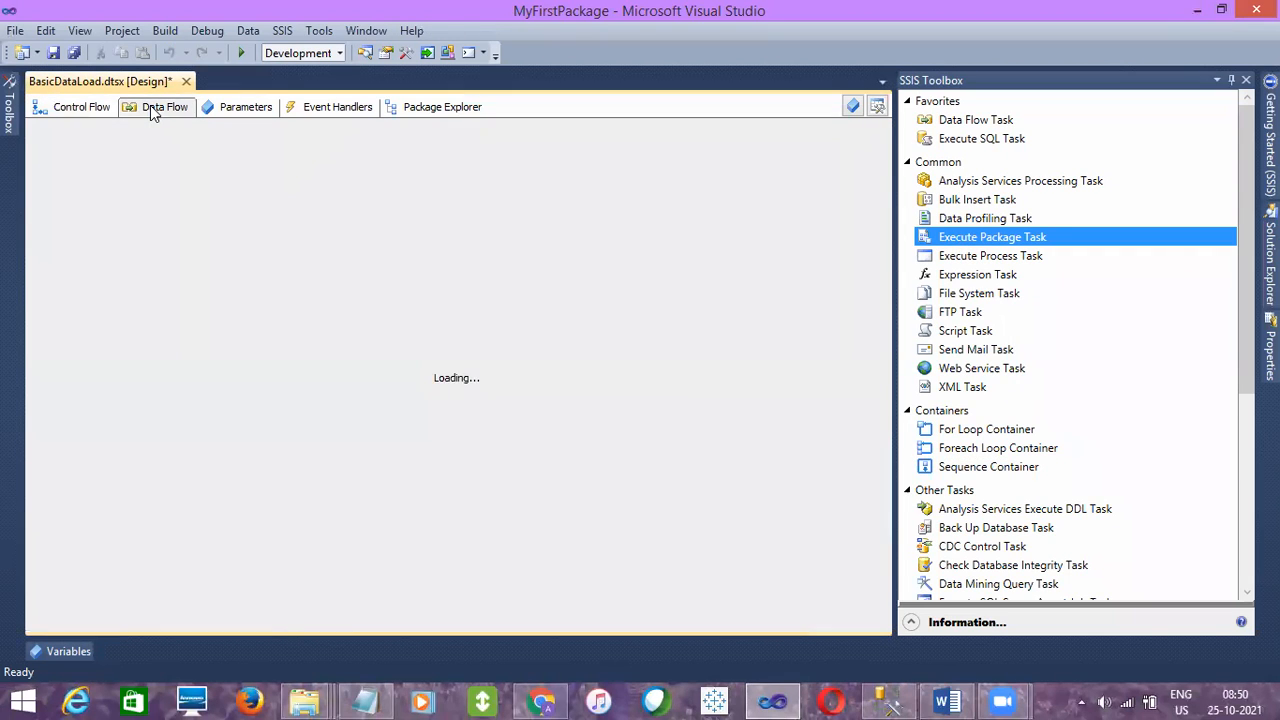
- Compare the Data Flow transformations with the Control Flow tasks in the SSIS Toolbox, ending on the Control Flow surface
left_click(962, 242)
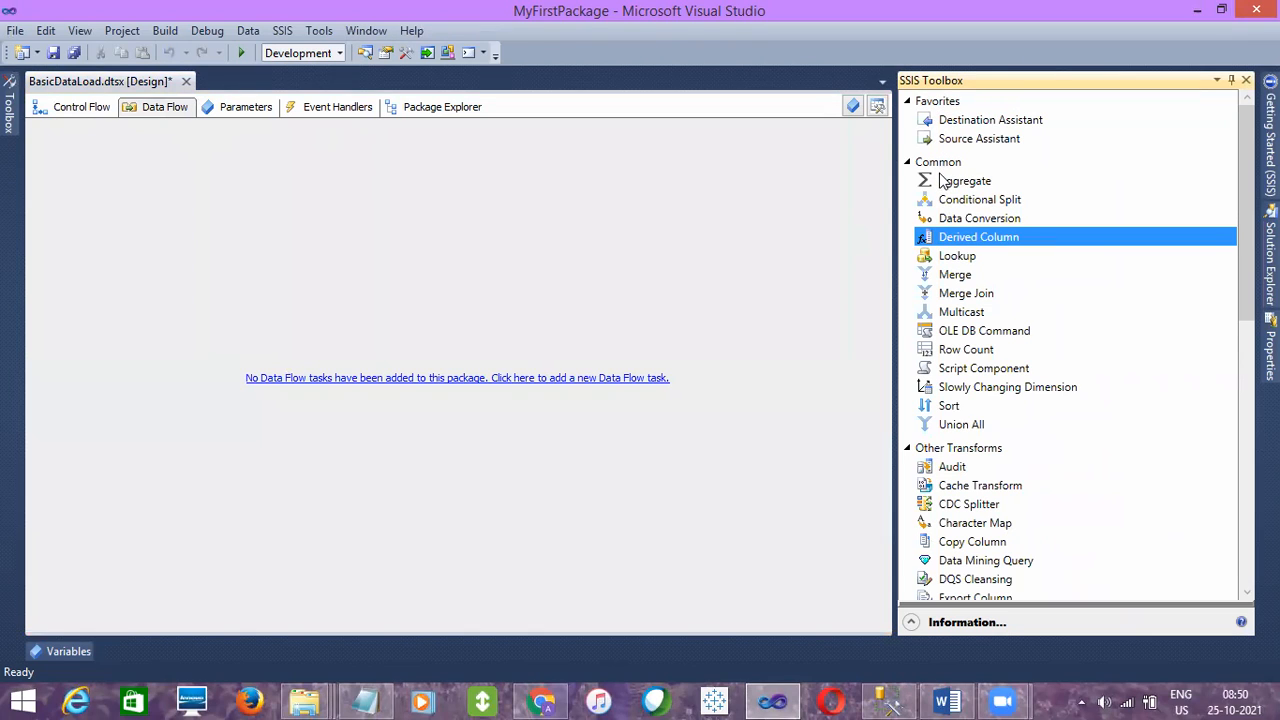
left_click(961, 335)
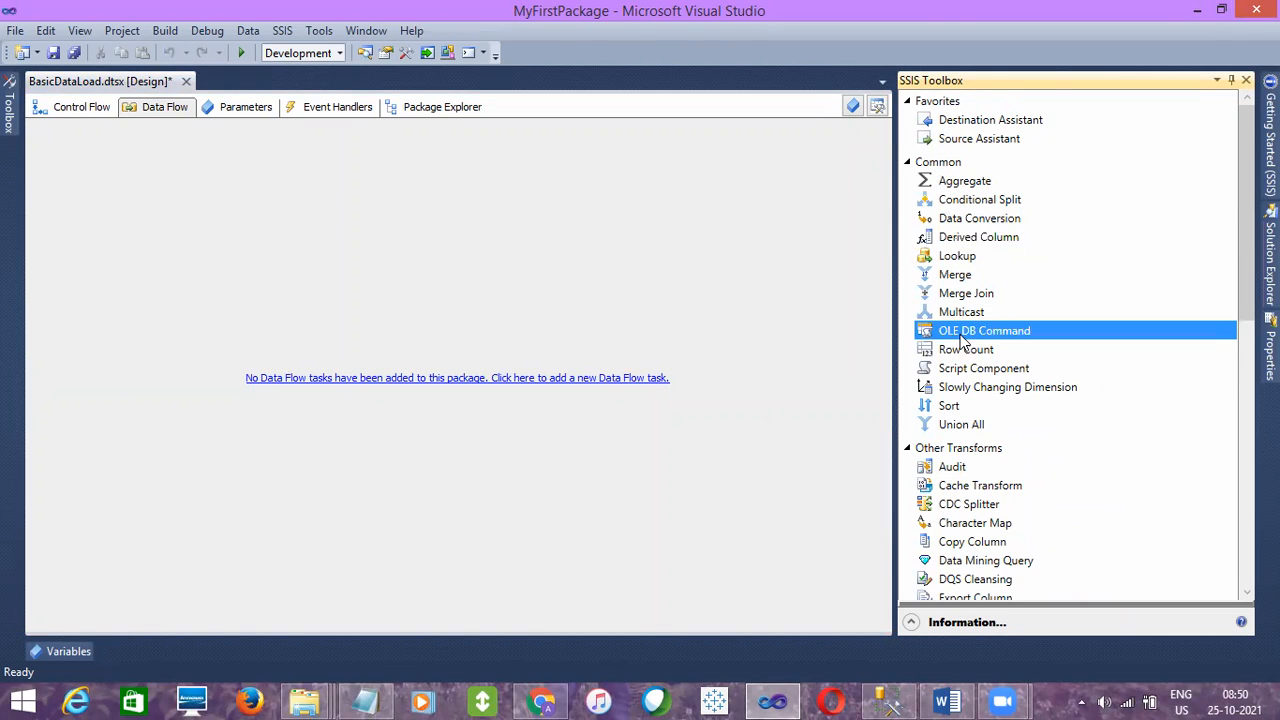
left_click(96, 112)
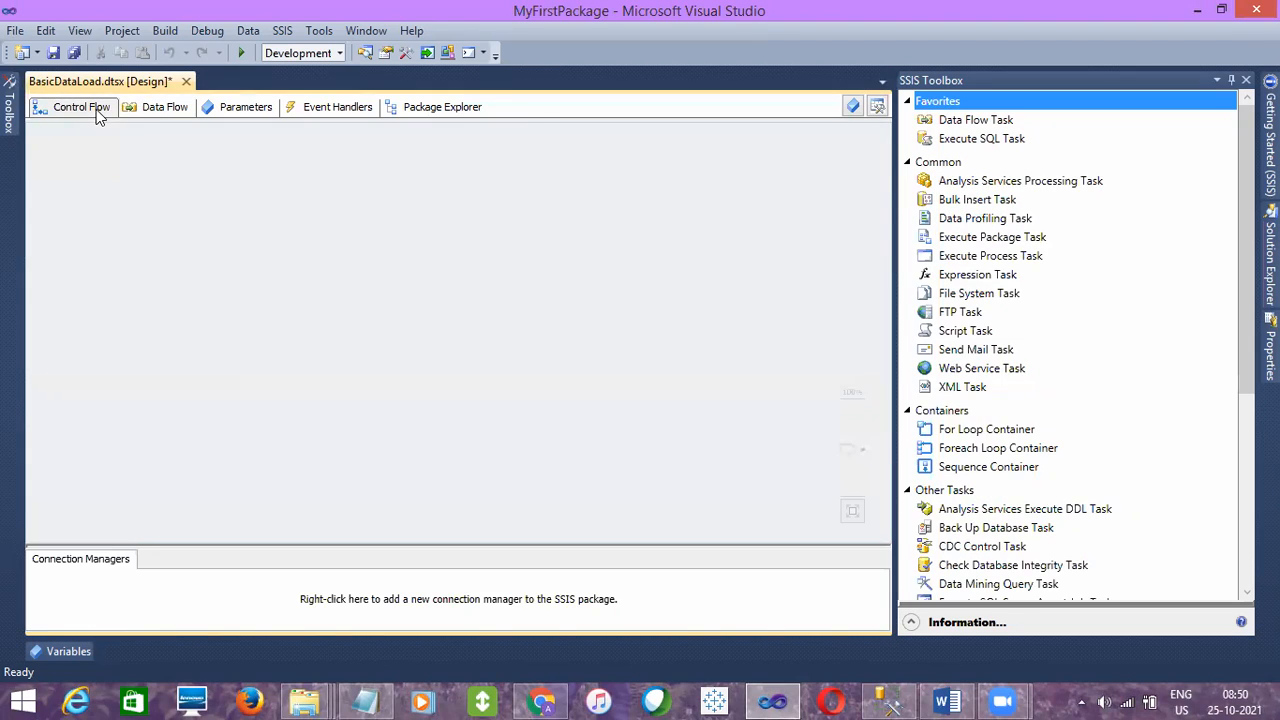
left_click(154, 107)
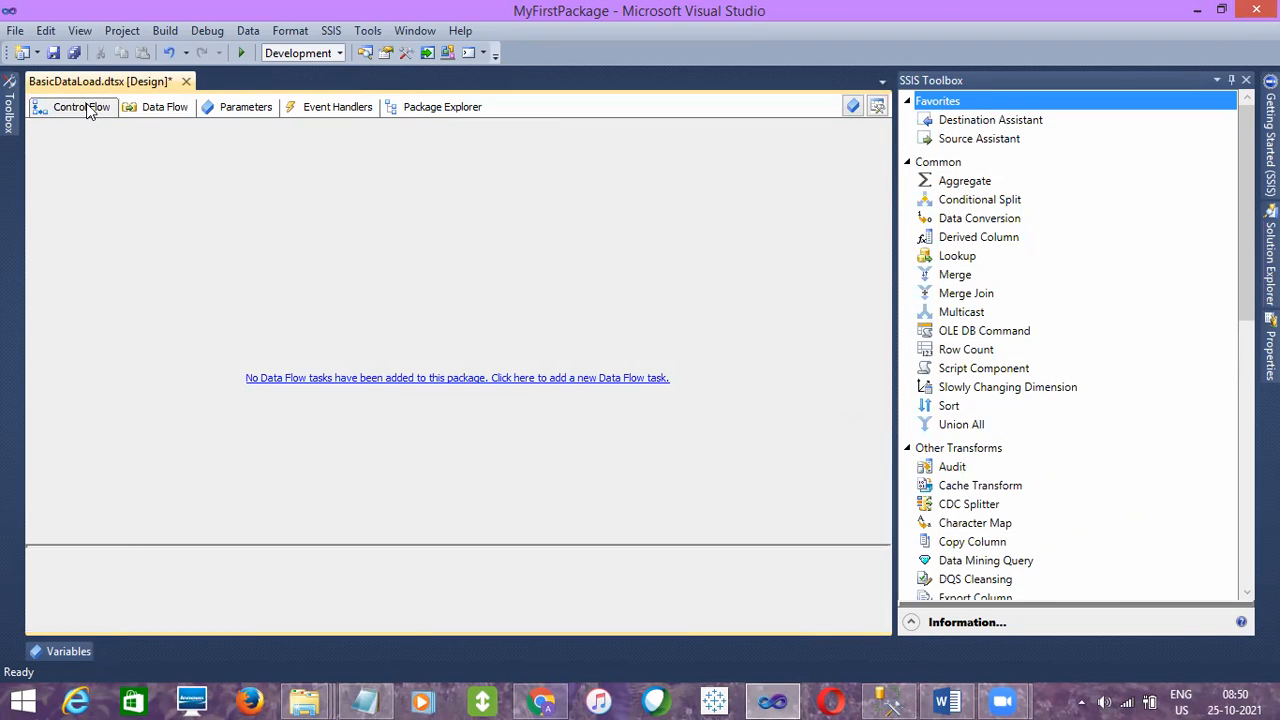
left_click(86, 108)
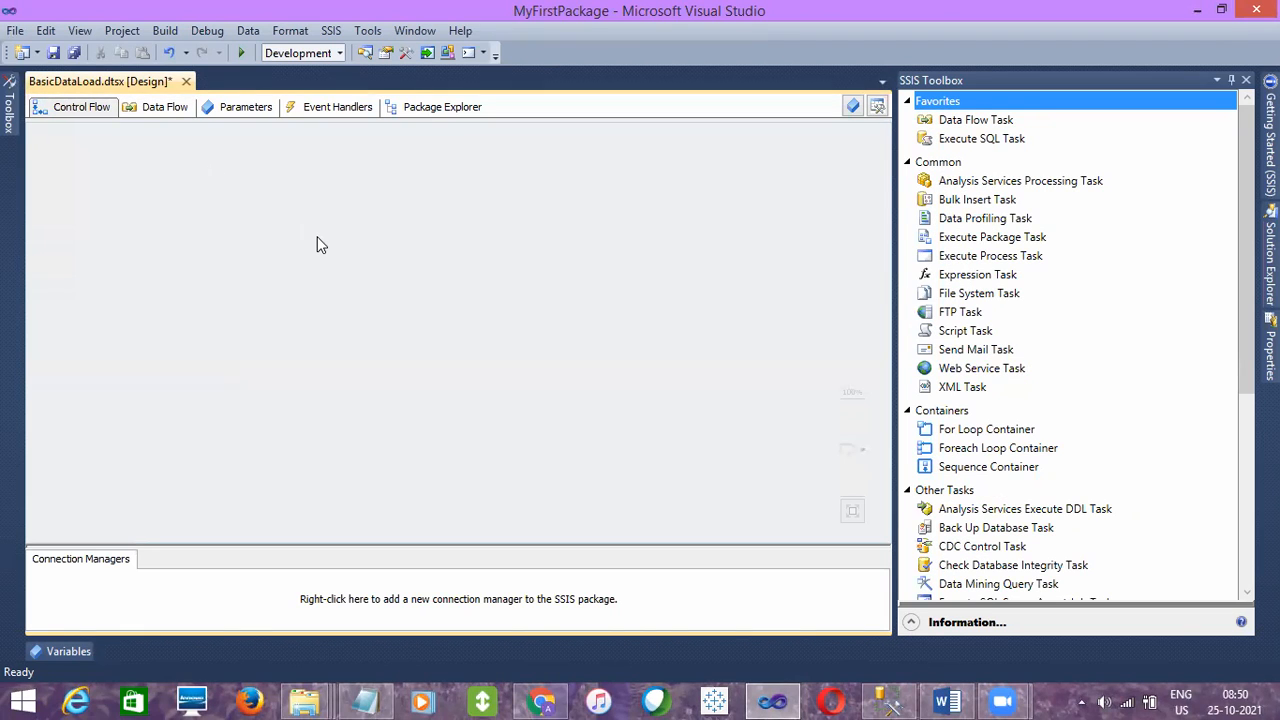
- Switch to SQL Server Management Studio and add the heading "Control Flow" below the dtsx note in SQLQuery21.sql
left_click(872, 699)
key("Return")
key("Return")
type("Cont")
type("rol Flow")
type("'")
key("BackSpace")
key("Return")
key("Return")
- Write the description "it will mainly deals with sequence of execution of tasks" under the Control Flow heading
type("i")
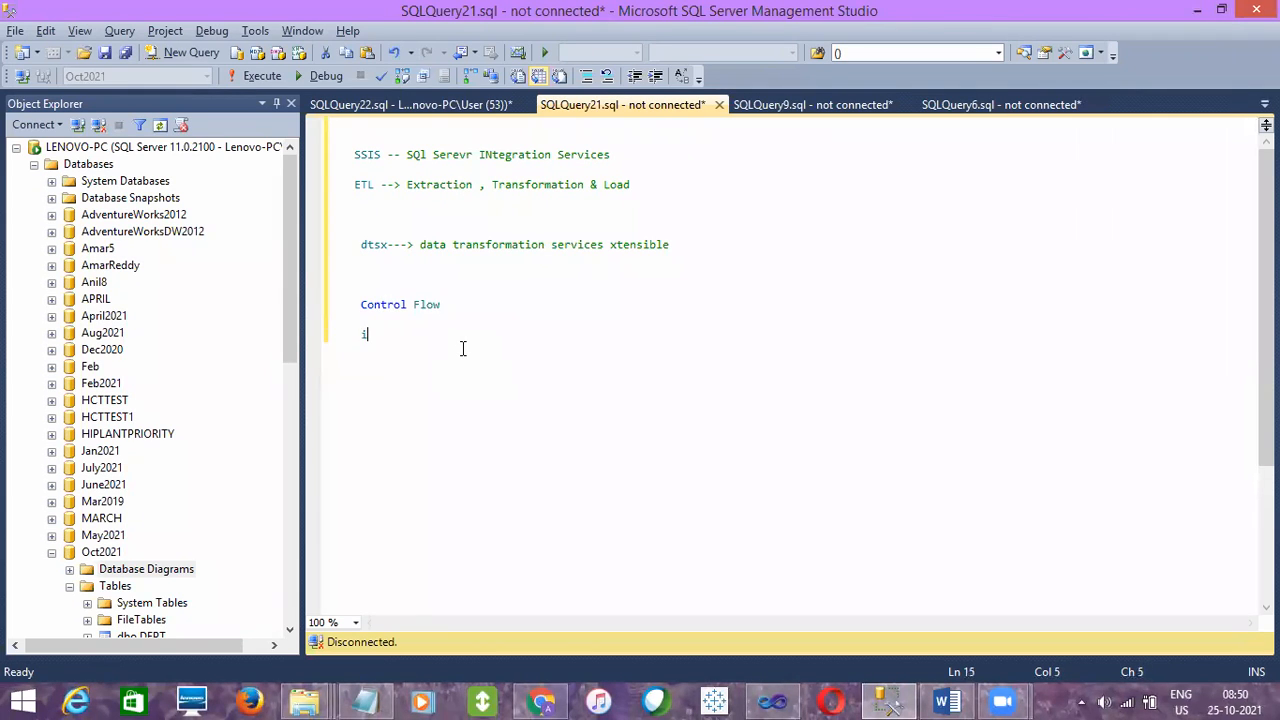
type("t qill")
key("BackSpace")
key("BackSpace")
key("BackSpace")
key("BackSpace")
type("will")
type("l")
key("BackSpace")
type("mainly deals with seq")
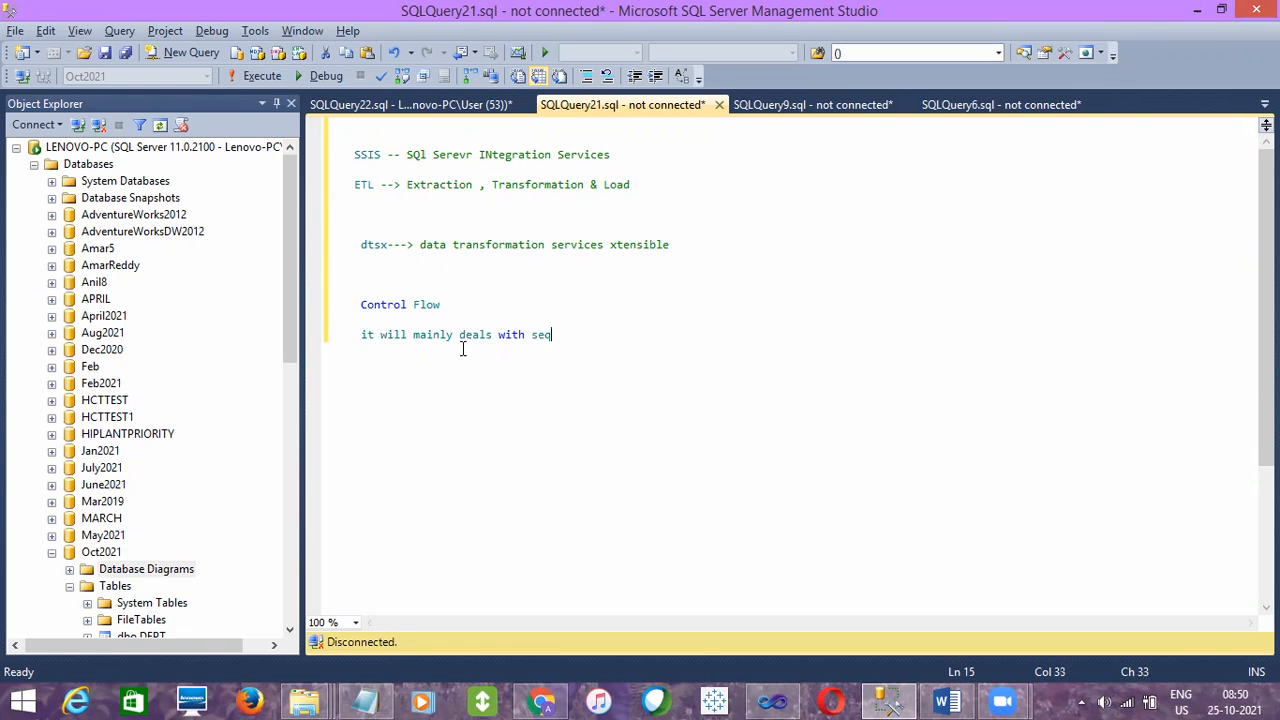
type("uence of execution of tasks")
- Add the heading "Data Flow" below the Control Flow description
key("Return")
key("Return")
type("Data ")
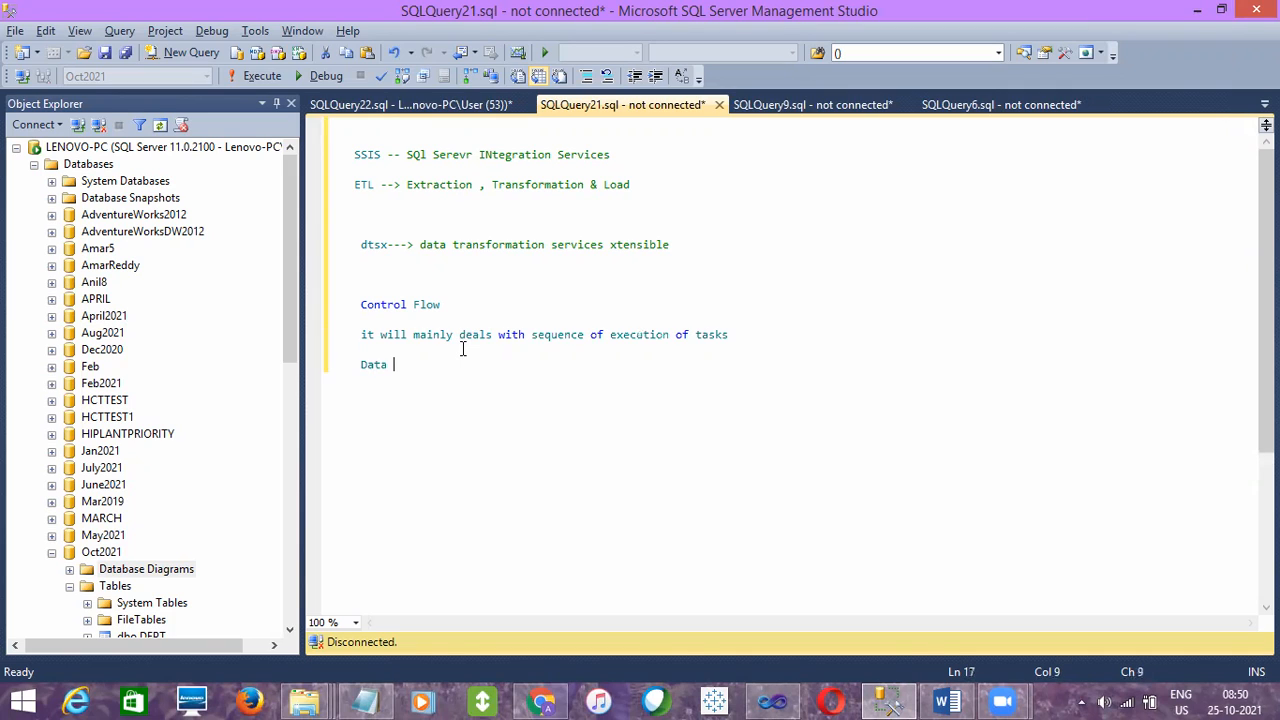
type("Flow")
key("Return")
key("Return")
- Write "Actual data will be loaded from source to destination in data flow by applyinh intermediate transformations" under the Data Flow heading
type("it")
key("BackSpace")
type("Actual ")
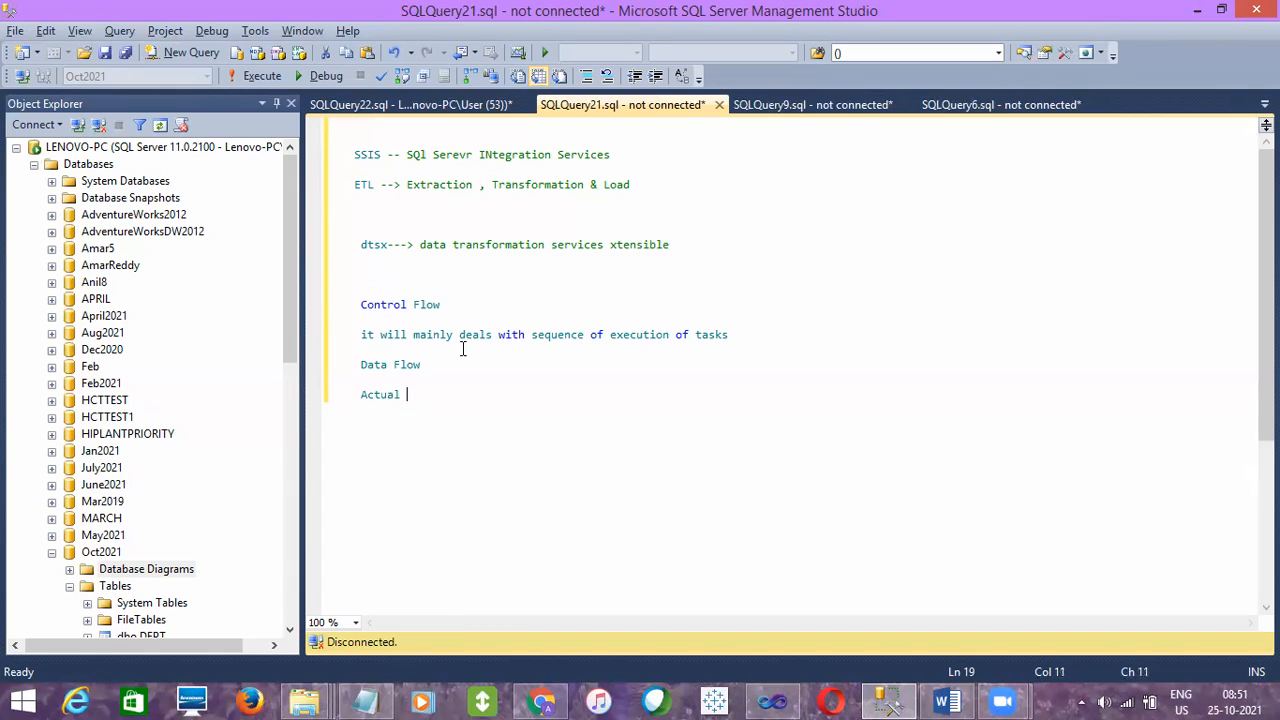
type("data will be loaded f")
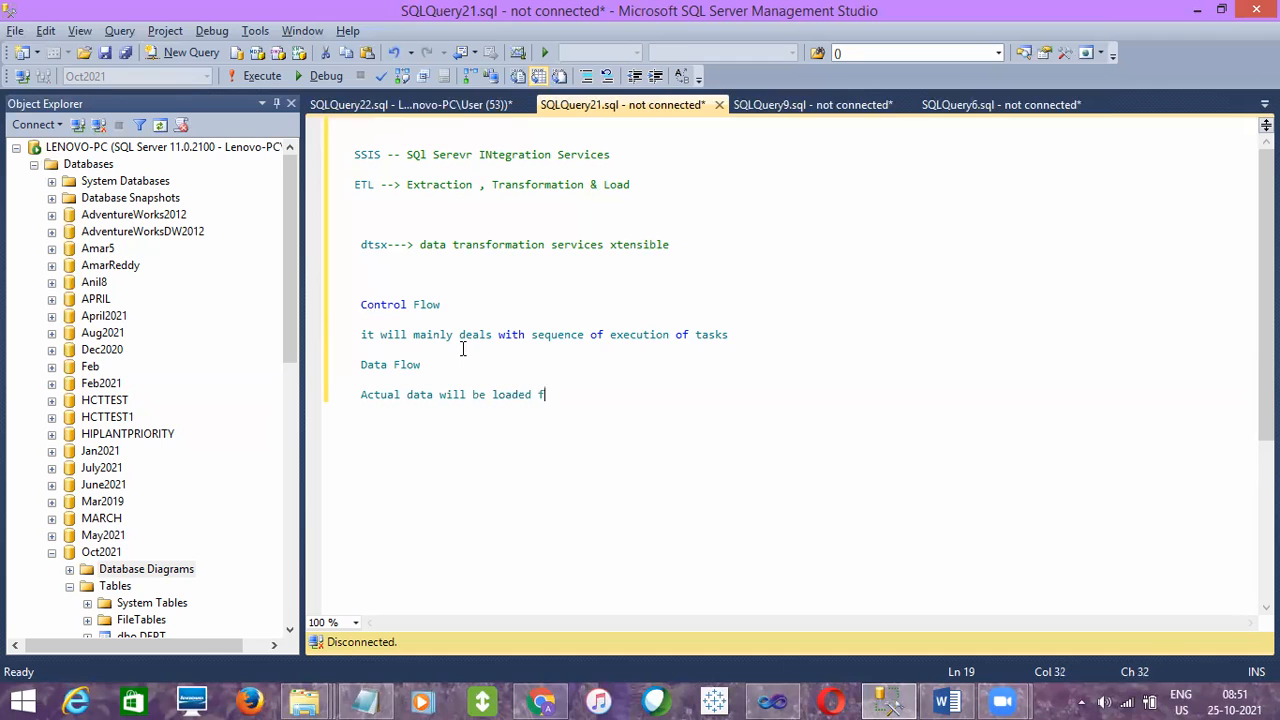
type("rom source to destina")
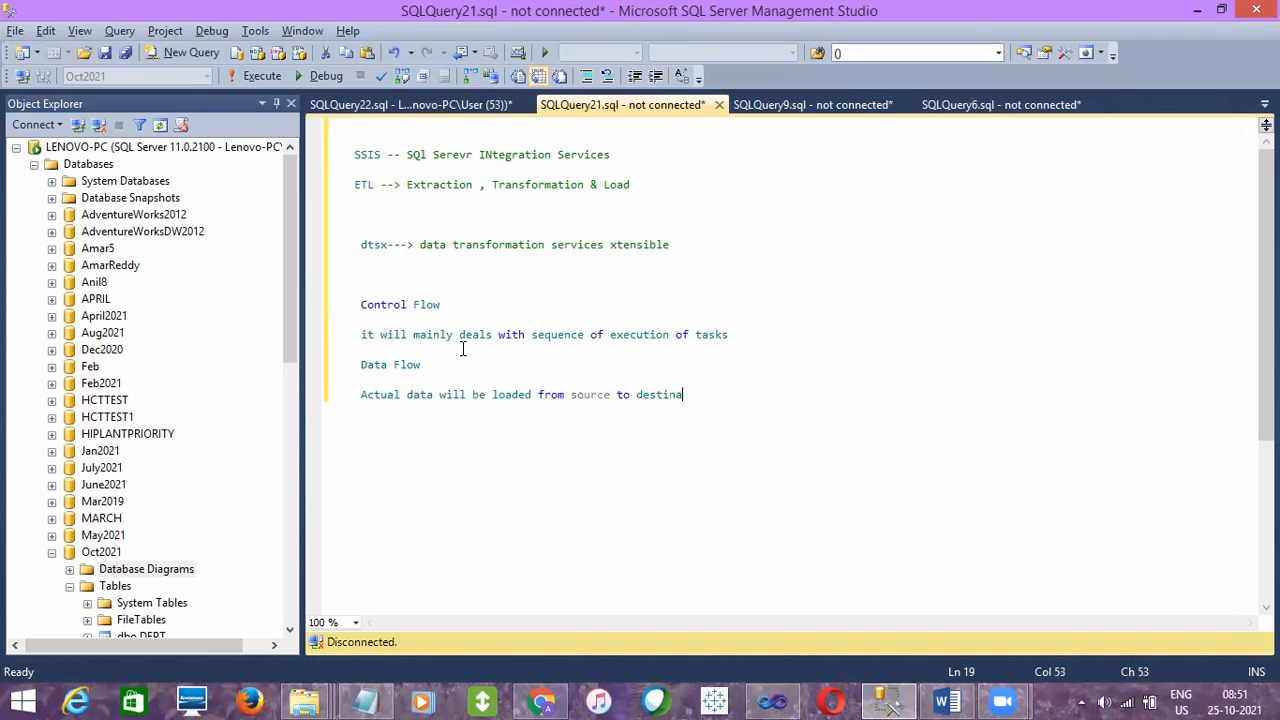
type("tion in data flow by applyi")
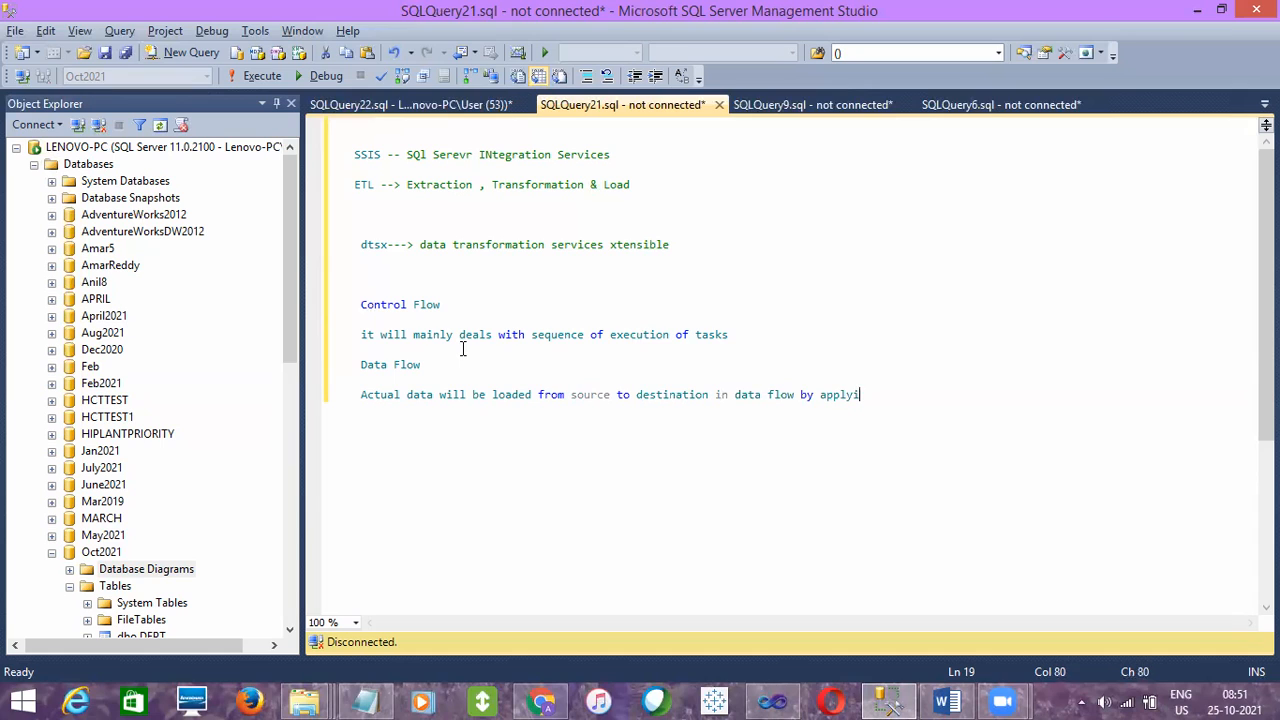
type("nh intermediate trans")
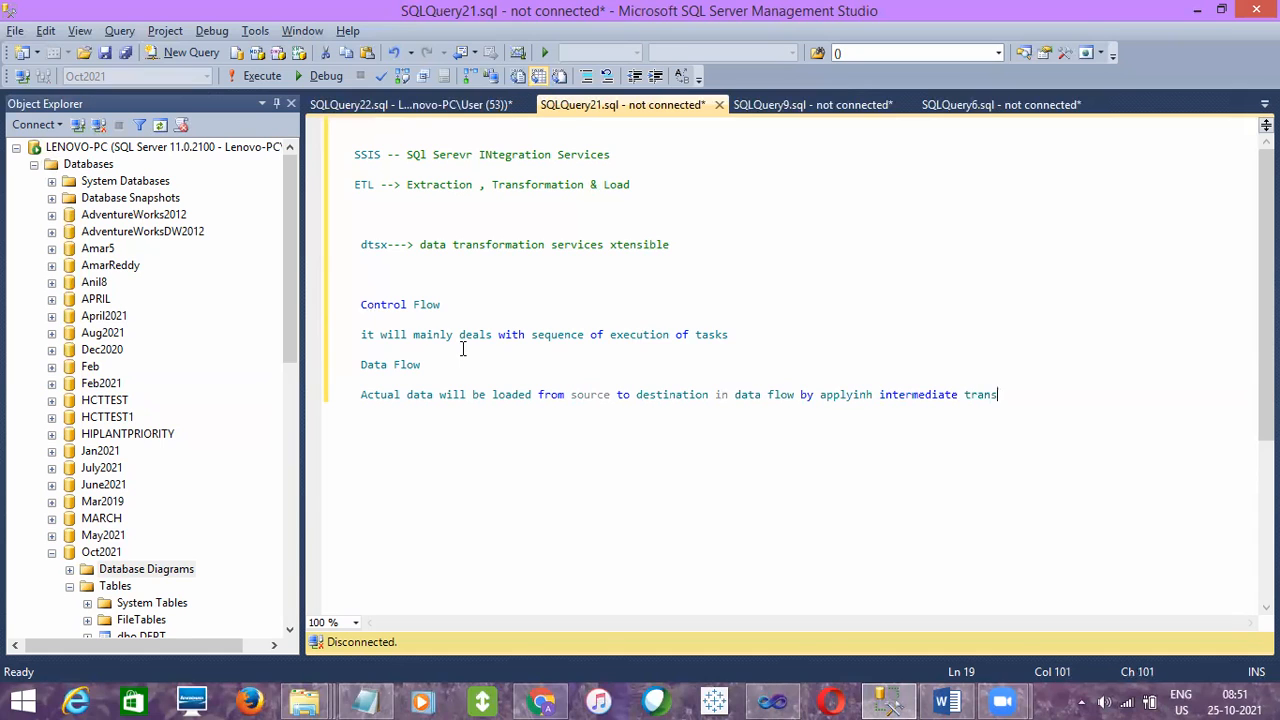
type("formations")
key("Return")
key("Return")
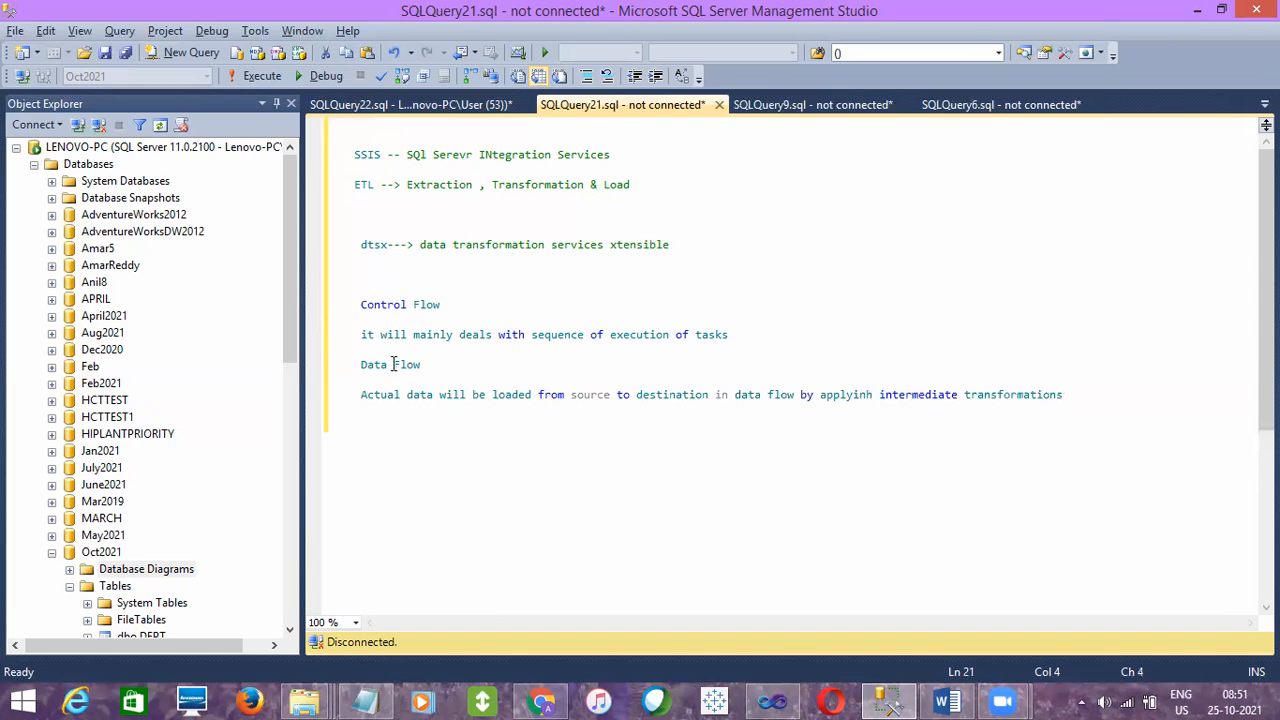
- Highlight the Data Flow description line, and switch to Visual Studio to show the package's Data Flow design surface
left_click(320, 400)
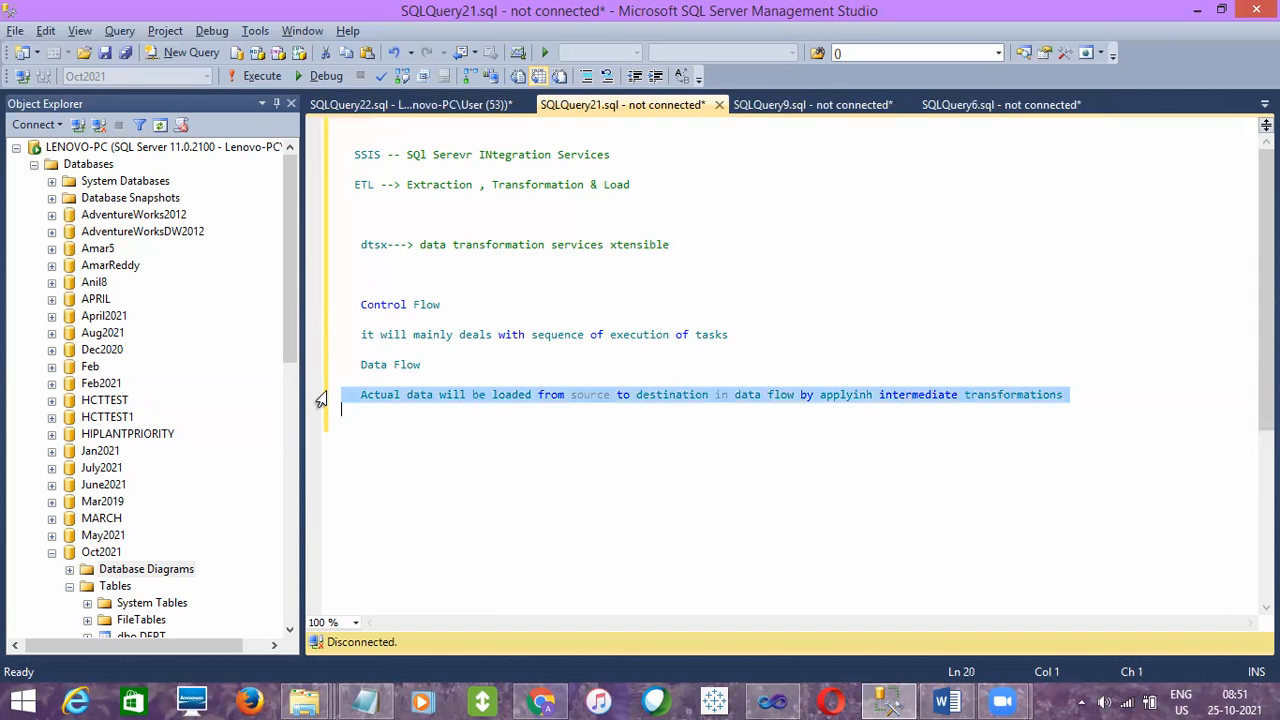
left_click(770, 700)
key("ctrl+s")
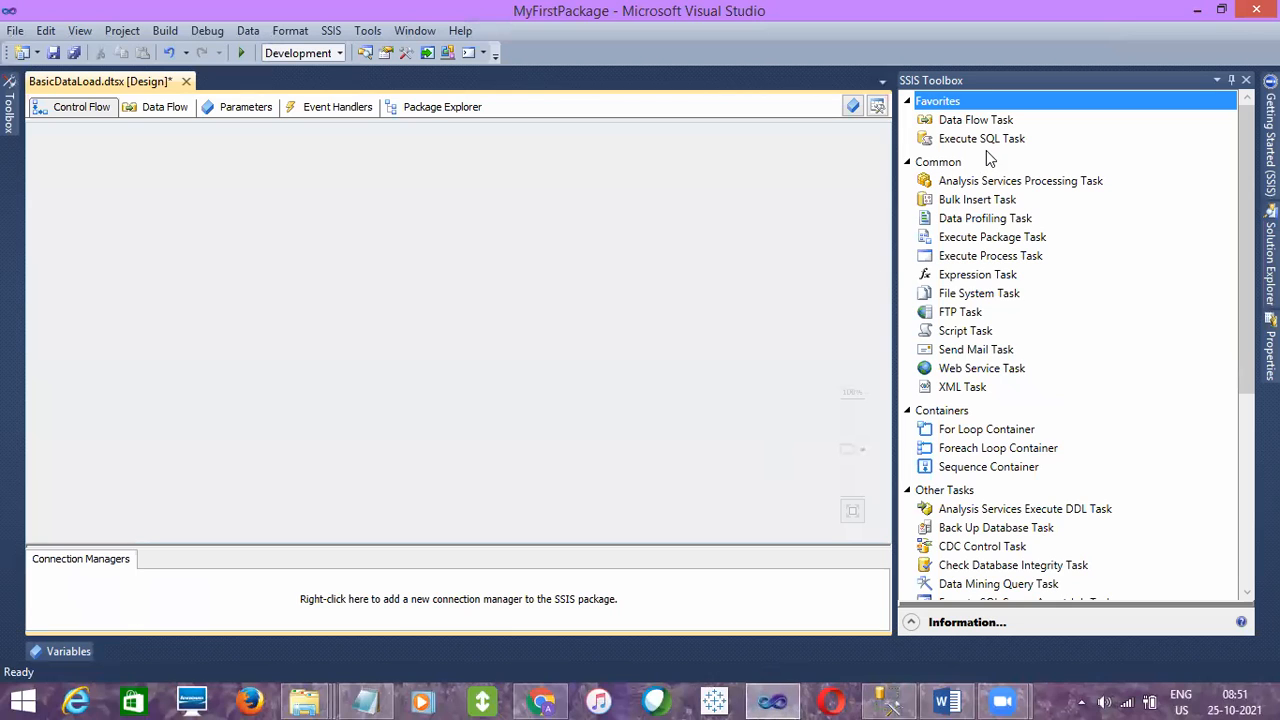
left_click(165, 106)
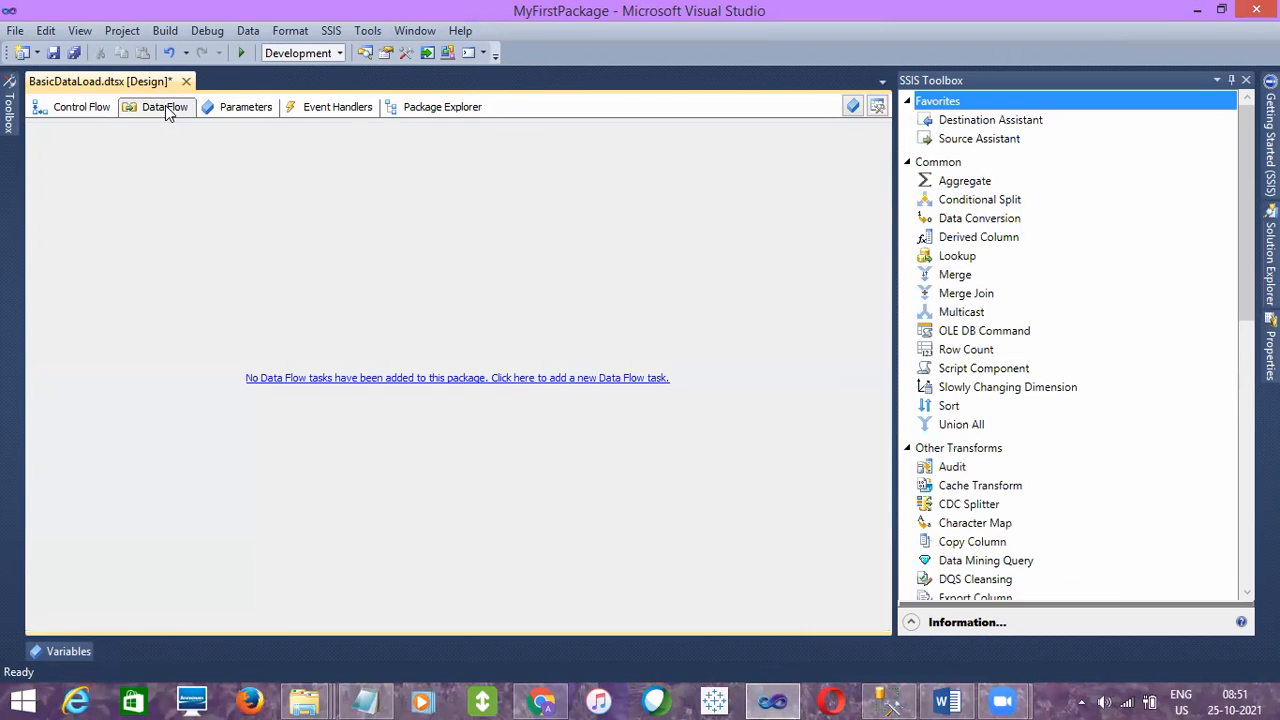
- Review the Data Flow toolbox's Source Assistant, Other Sources such as CDC, Excel, Flat File and OLE DB, and the DataReader Destination
left_click(967, 136)
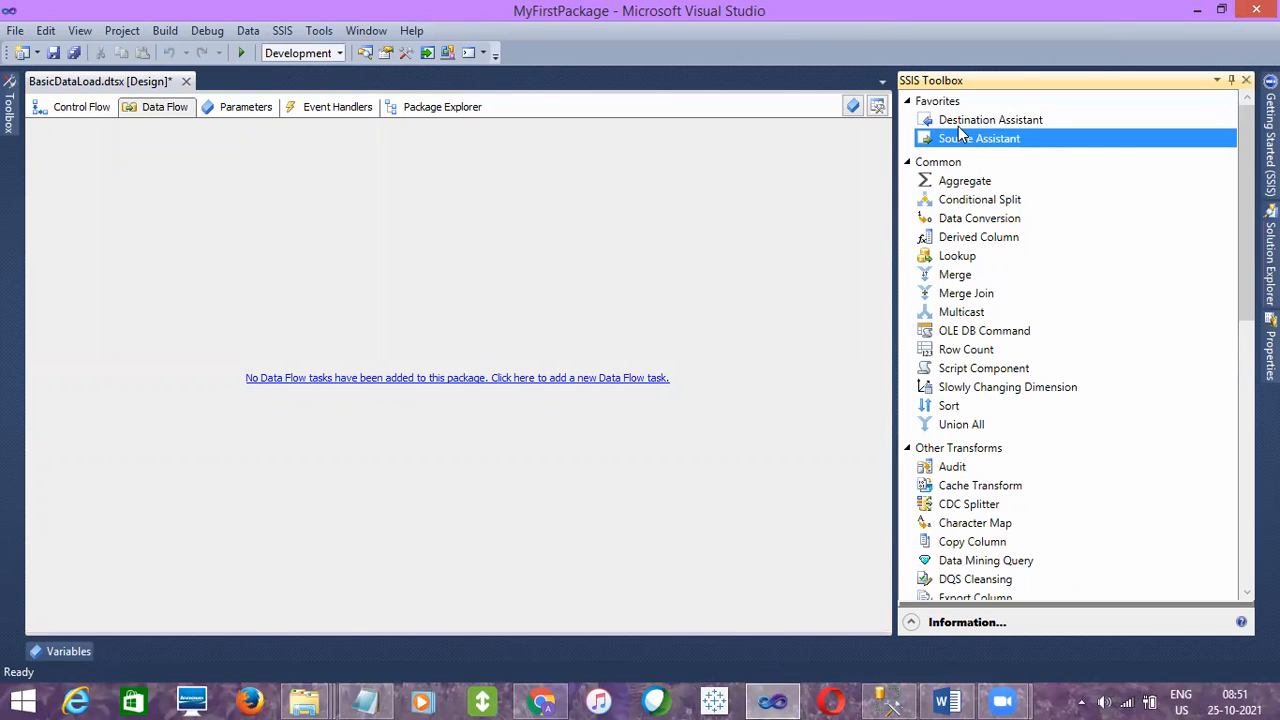
scroll(1233, 390, "down", 6)
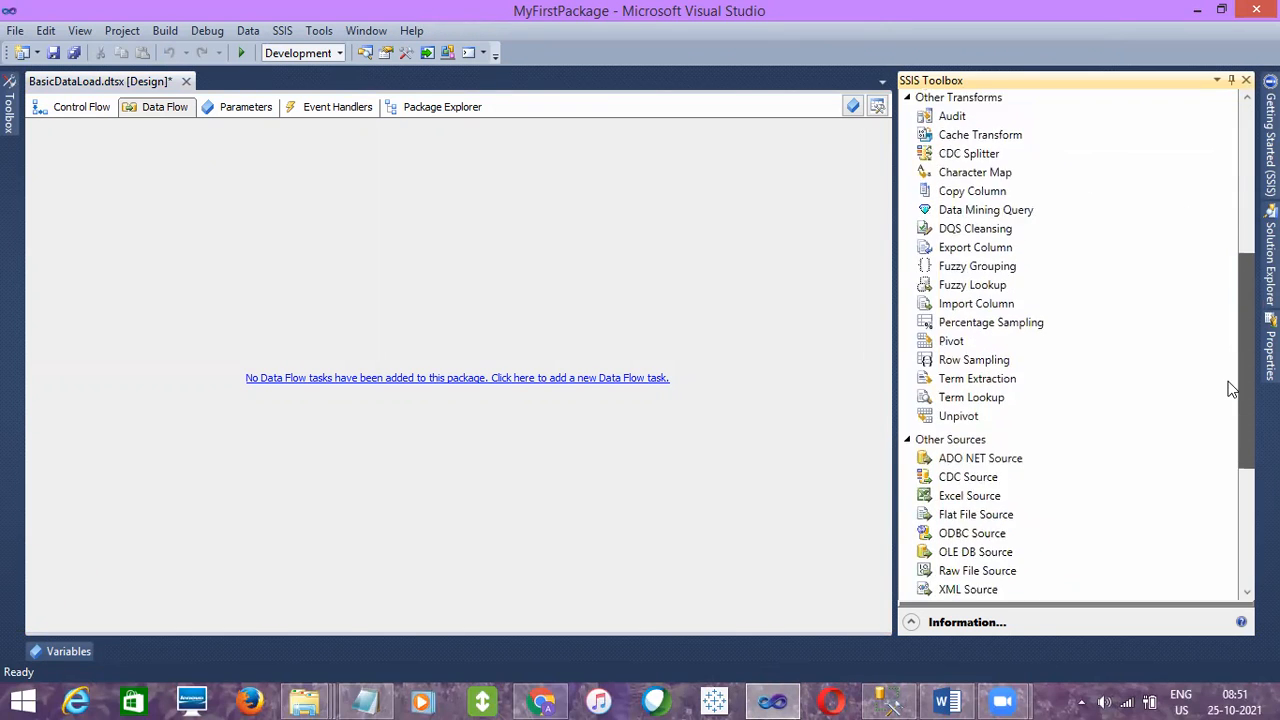
scroll(1233, 390, "down", 3)
left_click(944, 272)
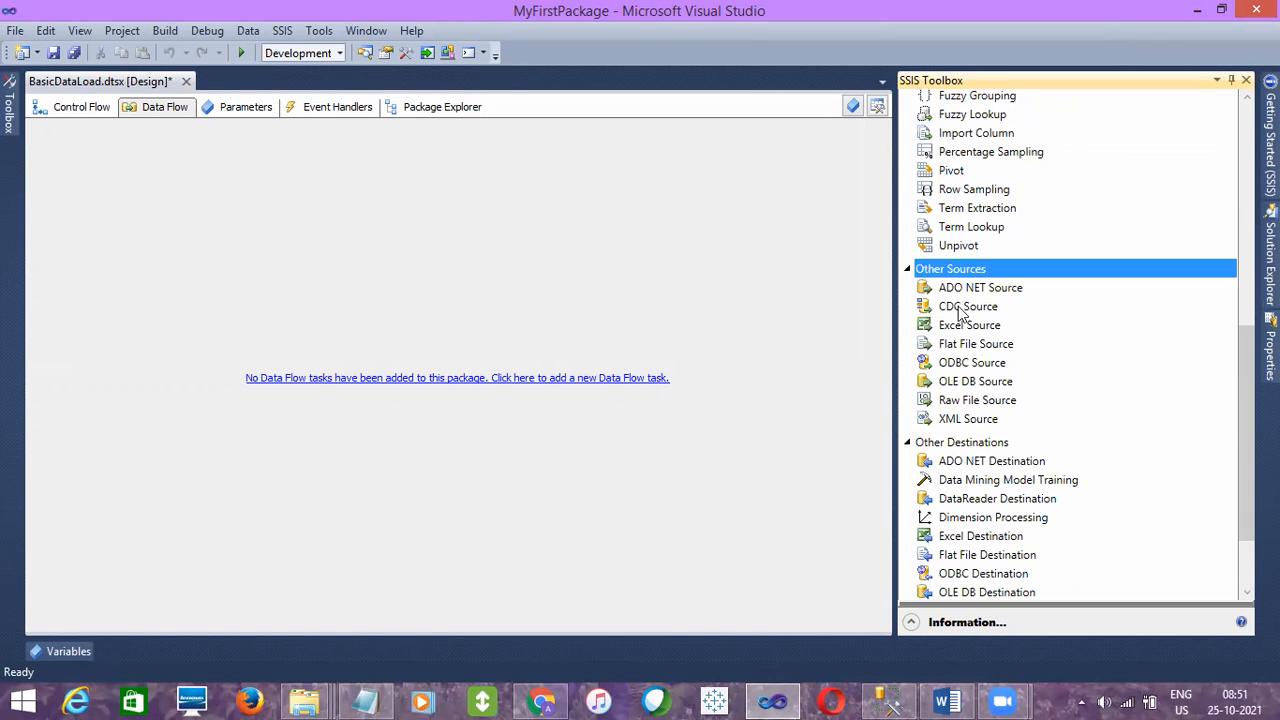
left_click(959, 310)
left_click(960, 326)
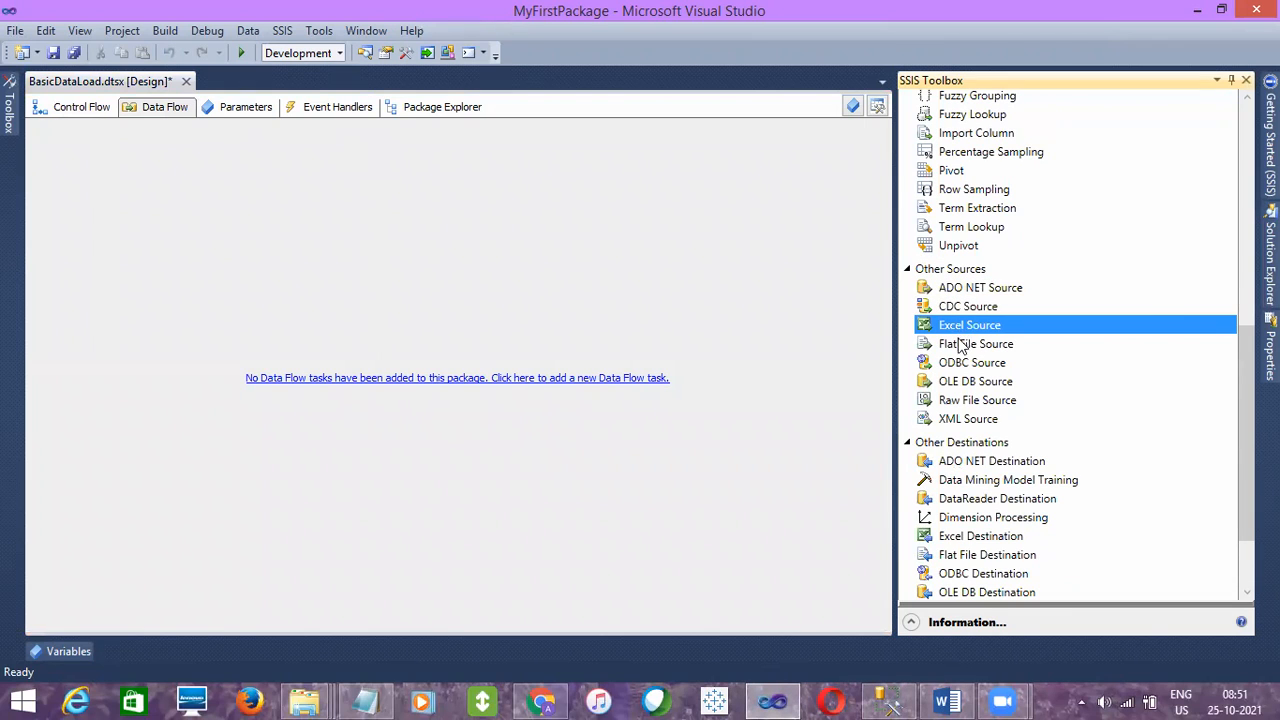
left_click(960, 344)
left_click(966, 382)
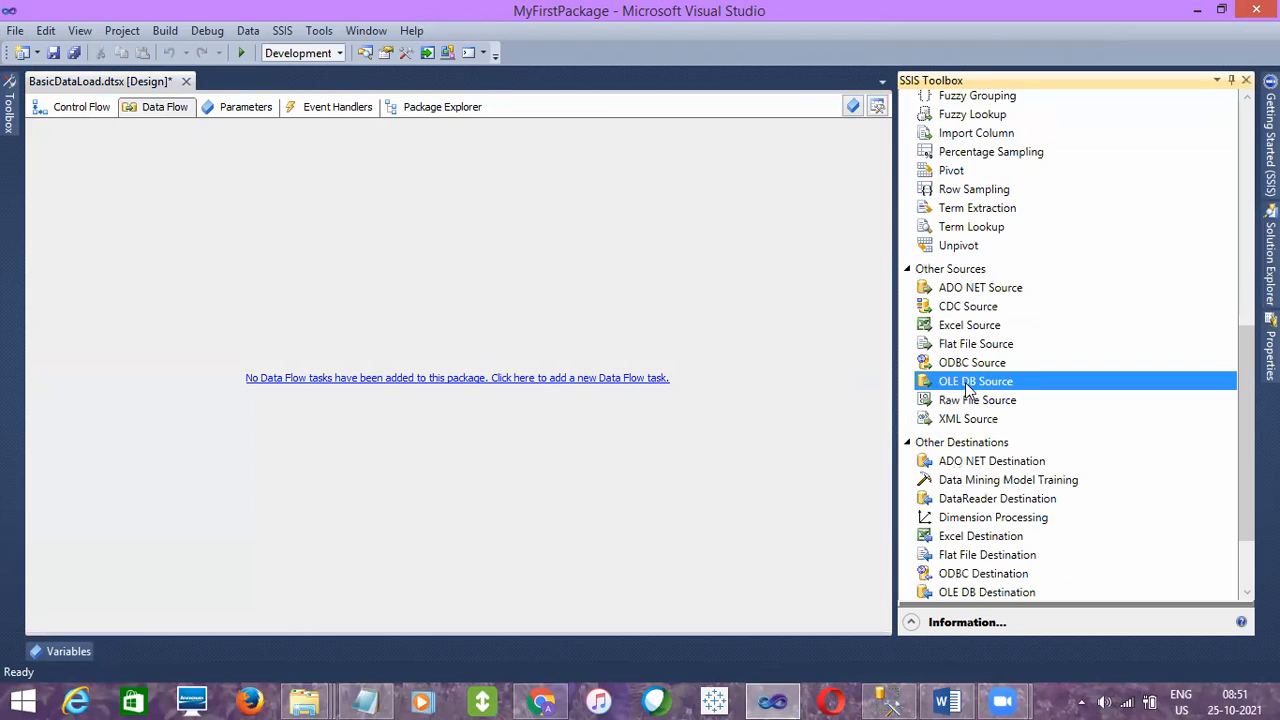
left_click(967, 401)
left_click(966, 381)
left_click(975, 498)
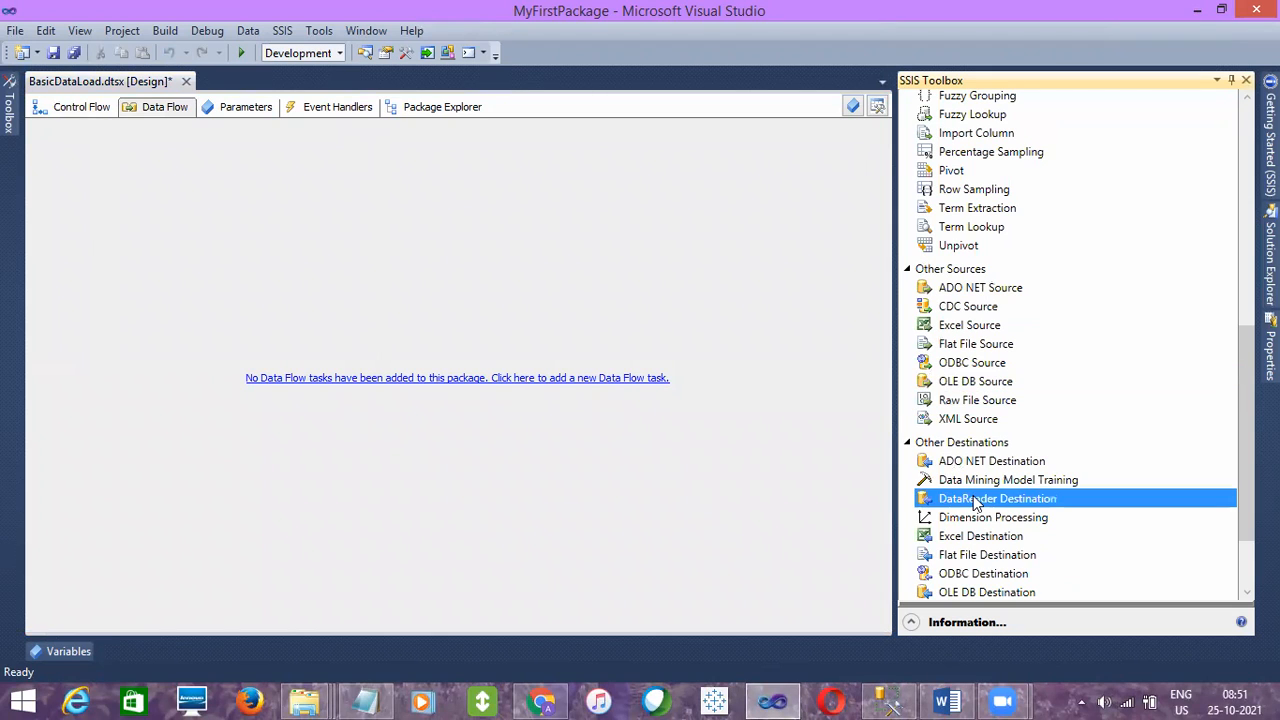
- Switch to the MSBI Course Content document in Word and highlight the Excel, Flat File and OLEDB entries under Sources
left_click(946, 702)
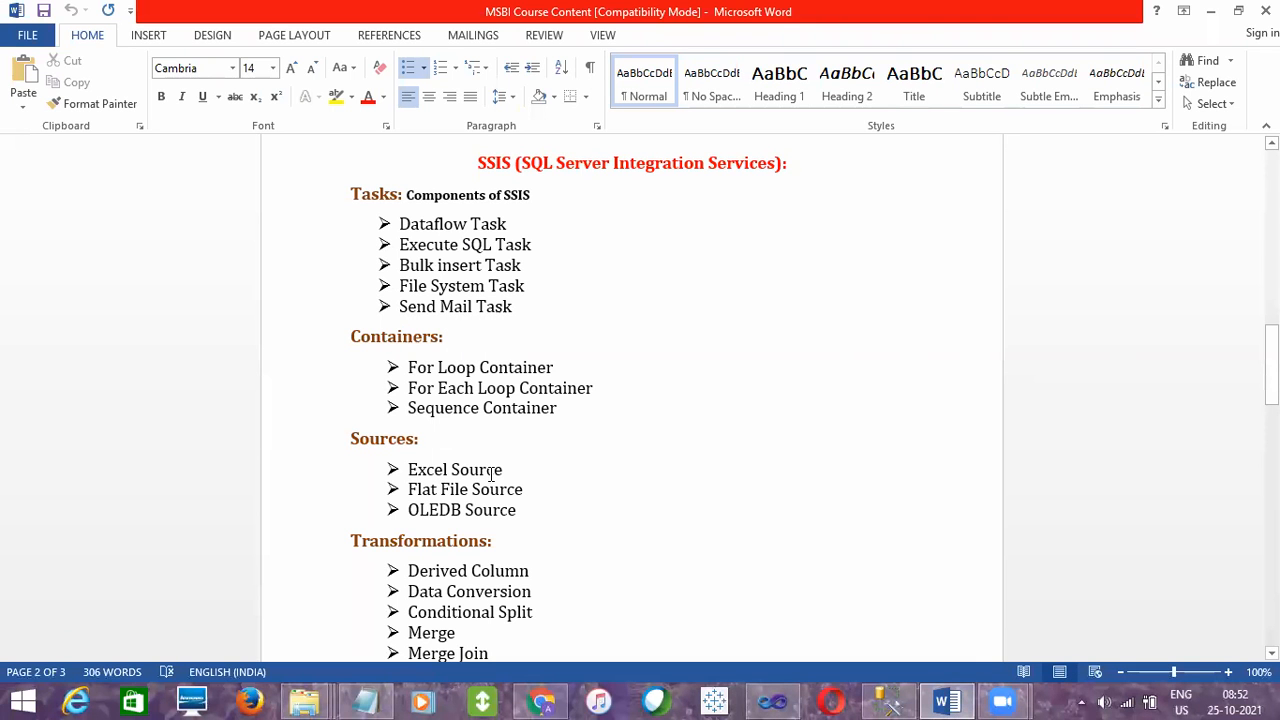
left_click_drag(432, 458, 523, 523)
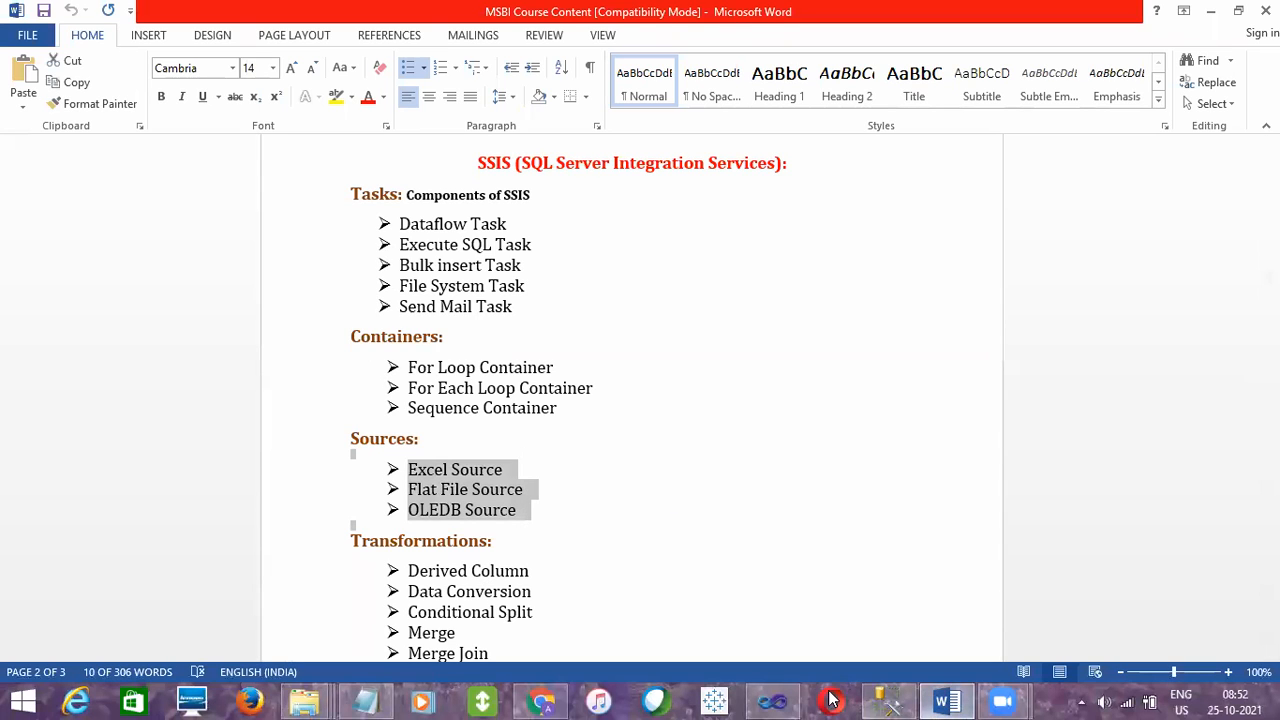
- Switch back to Visual Studio and point out the Excel, Flat File, ODBC and OLE DB sources in the SSIS Toolbox
left_click(780, 700)
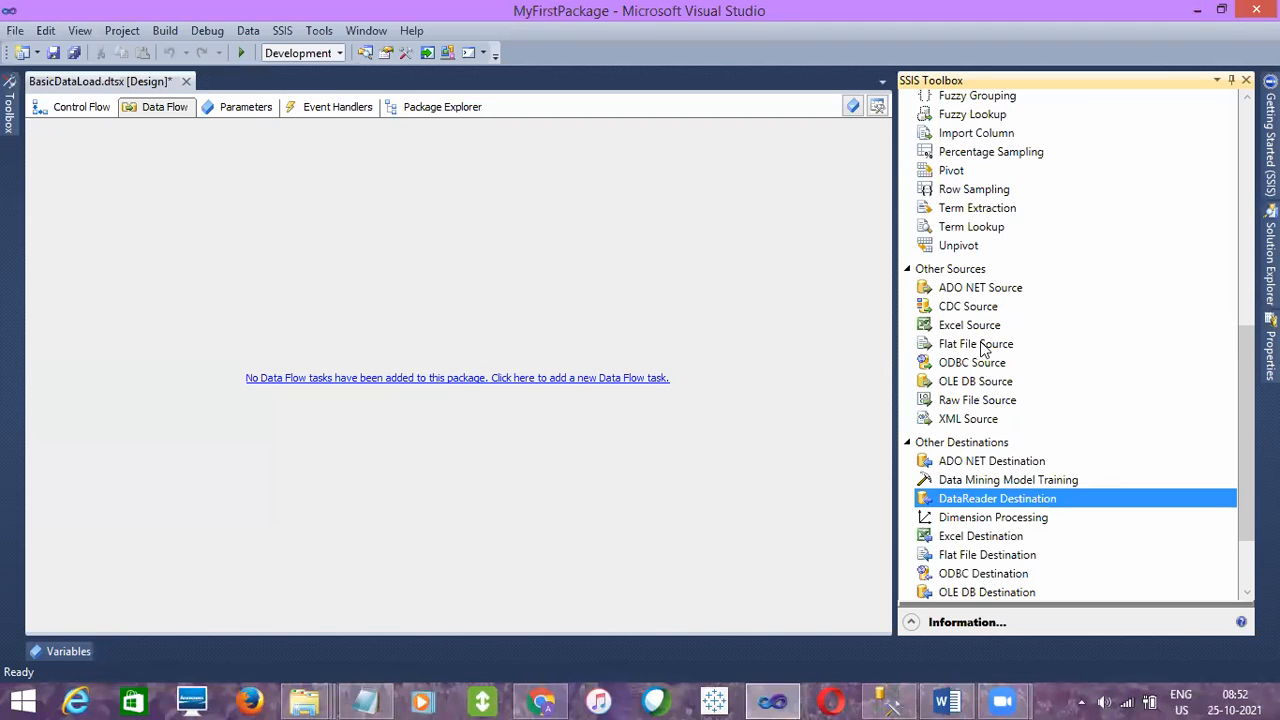
left_click(984, 343)
left_click(985, 460)
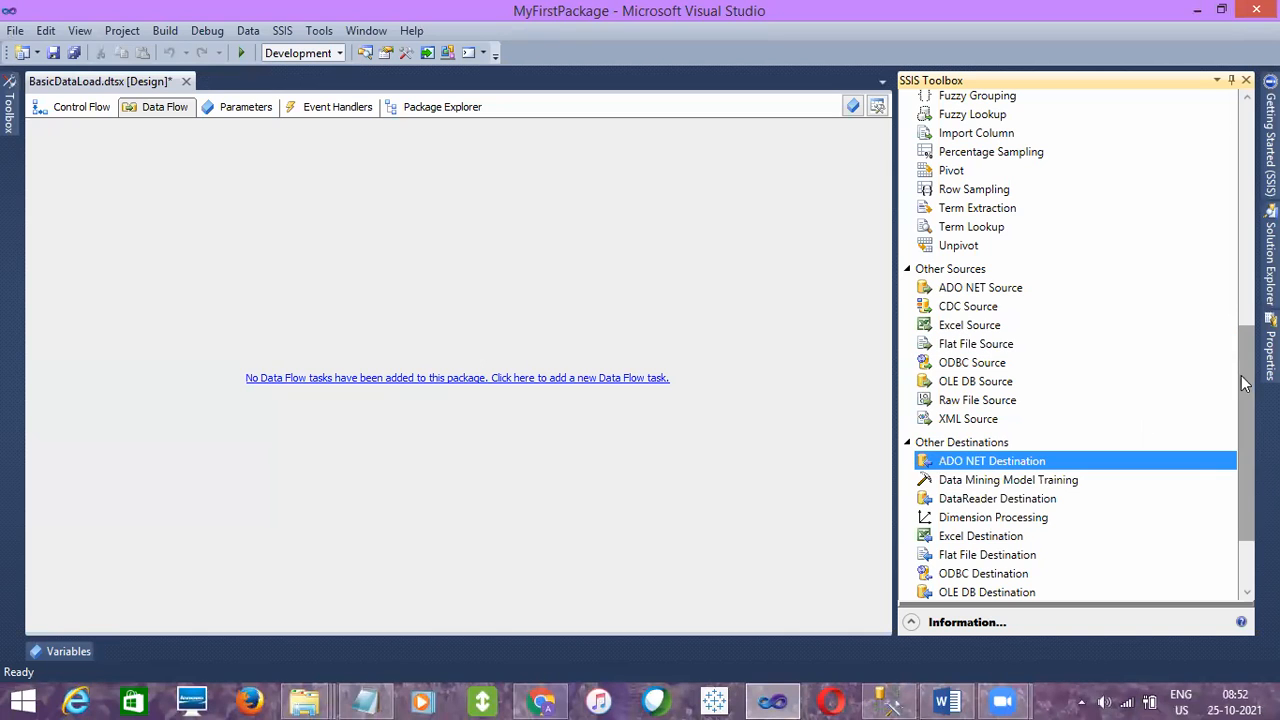
left_click_drag(1245, 389, 1246, 408)
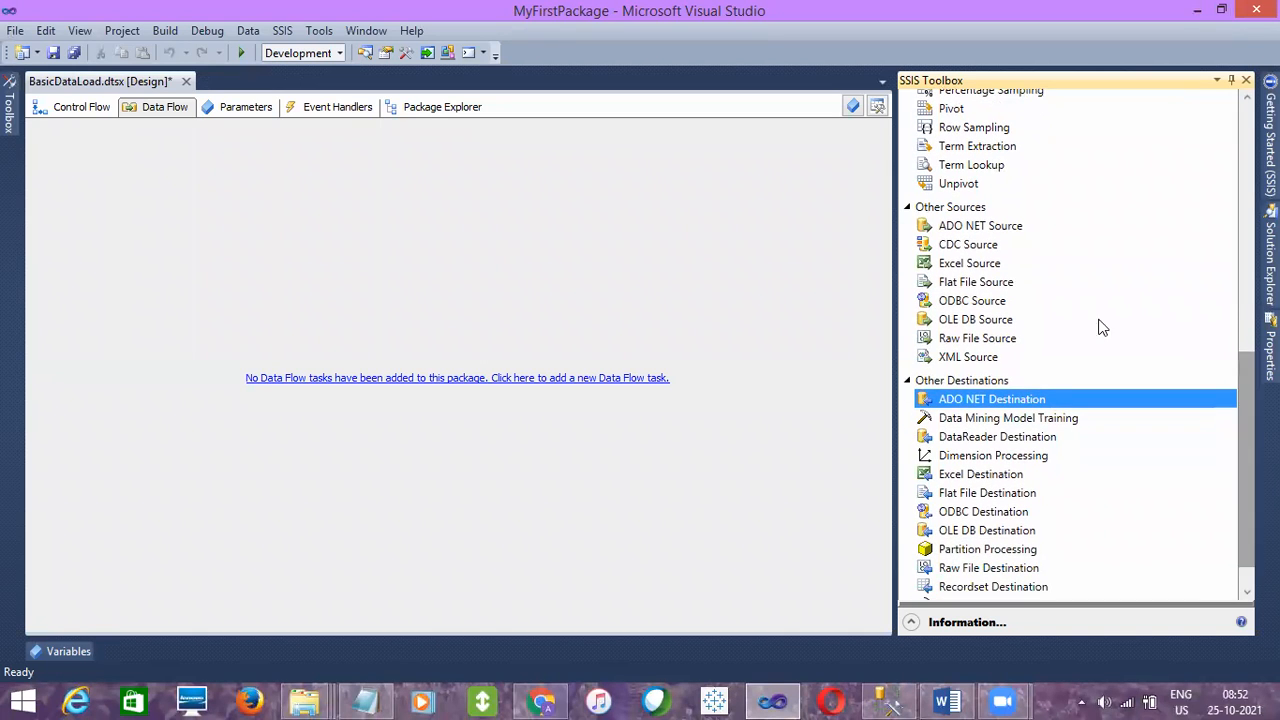
left_click(950, 268)
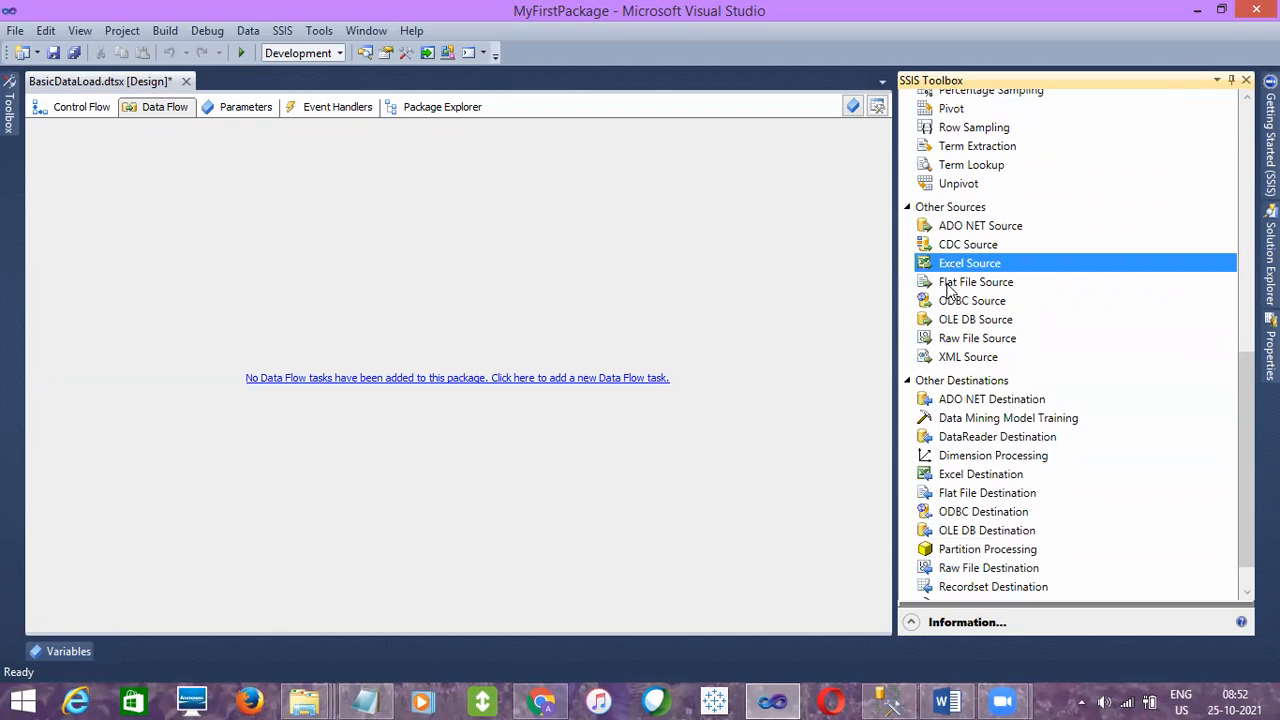
left_click(951, 288)
left_click(950, 303)
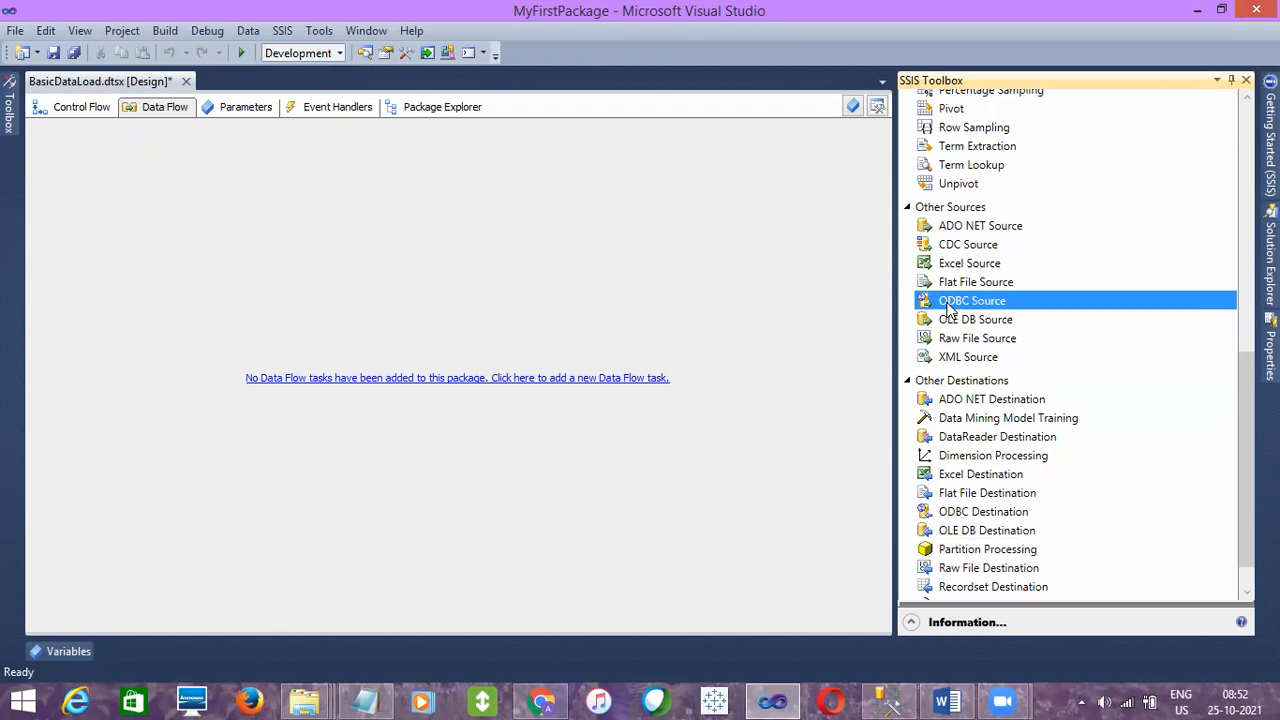
left_click(951, 320)
left_click(955, 304)
left_click(965, 322)
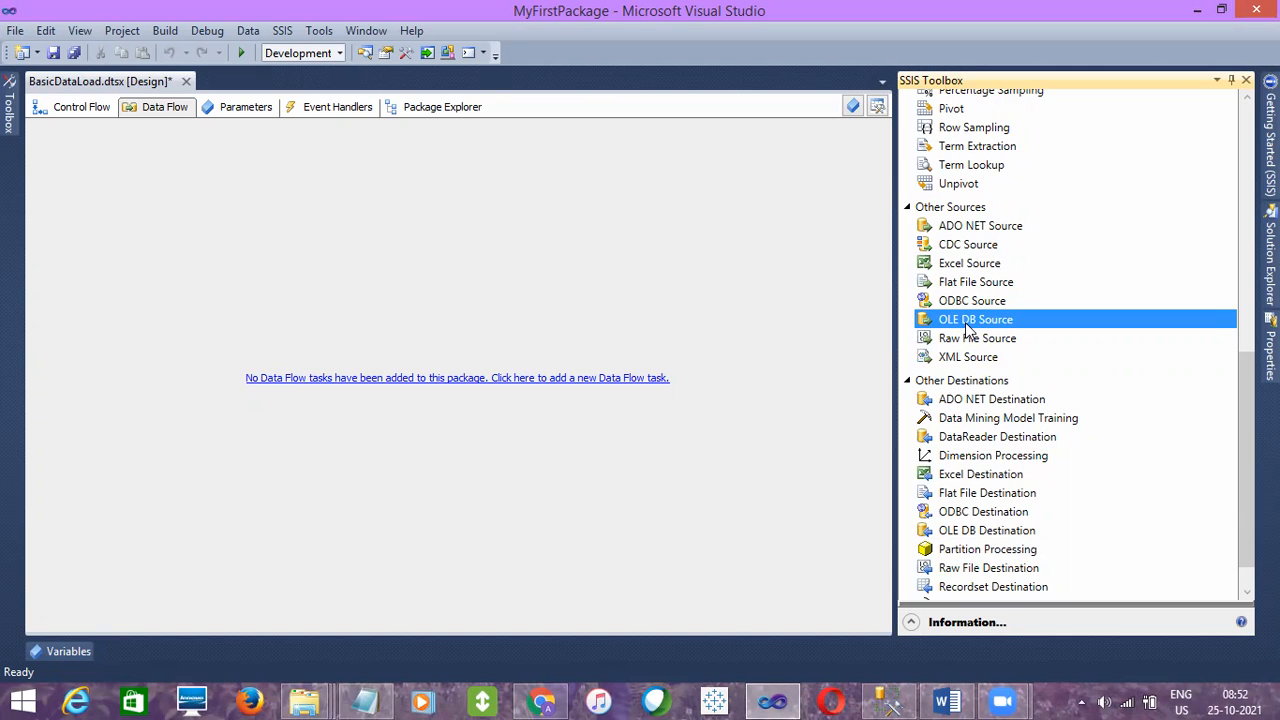
- Point out the Flat File and OLE DB destinations and common transformations such as Conditional Split, Merge, Data Conversion and Sort
left_click(972, 492)
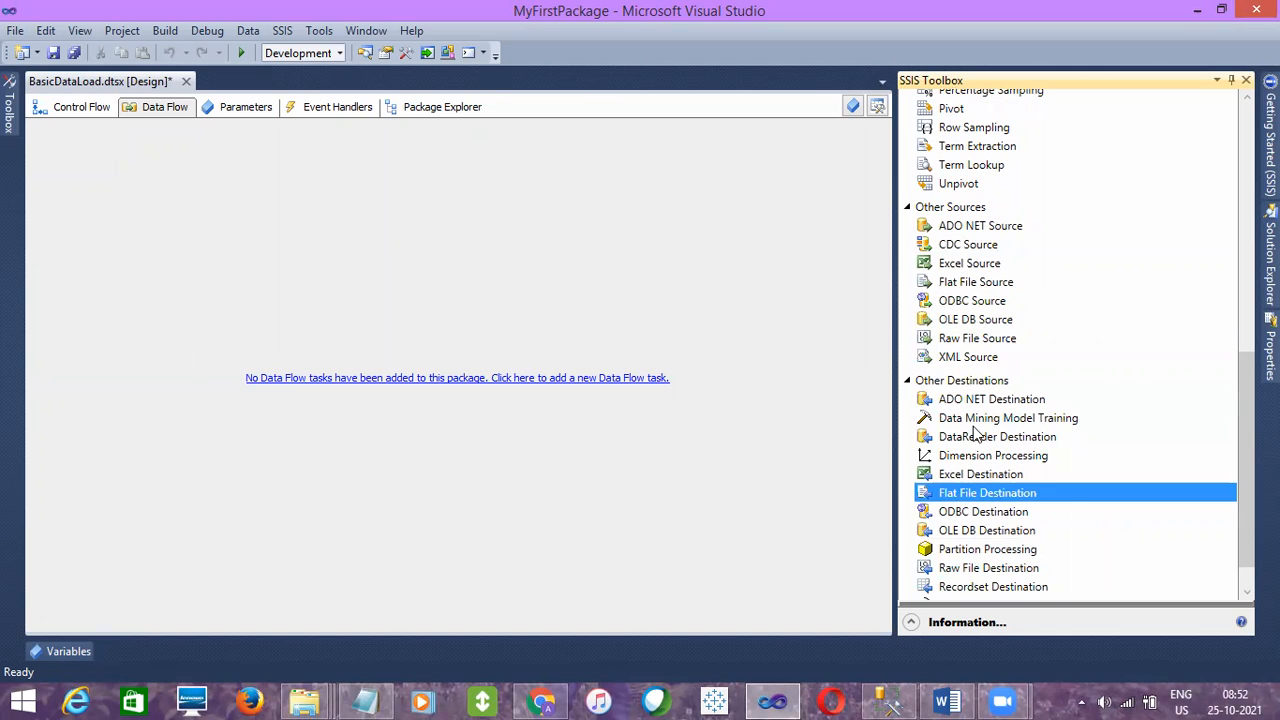
left_click(967, 533)
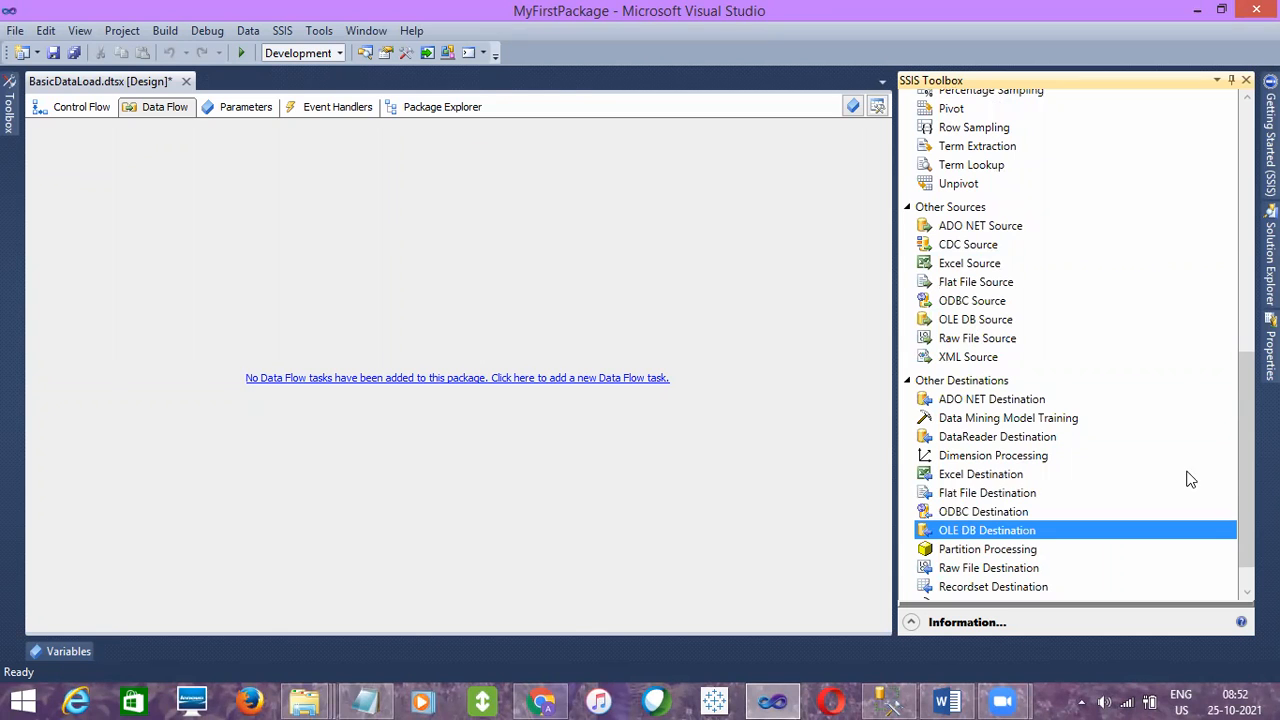
left_click_drag(1240, 465, 1235, 222)
left_click(963, 187)
left_click(962, 261)
left_click(966, 206)
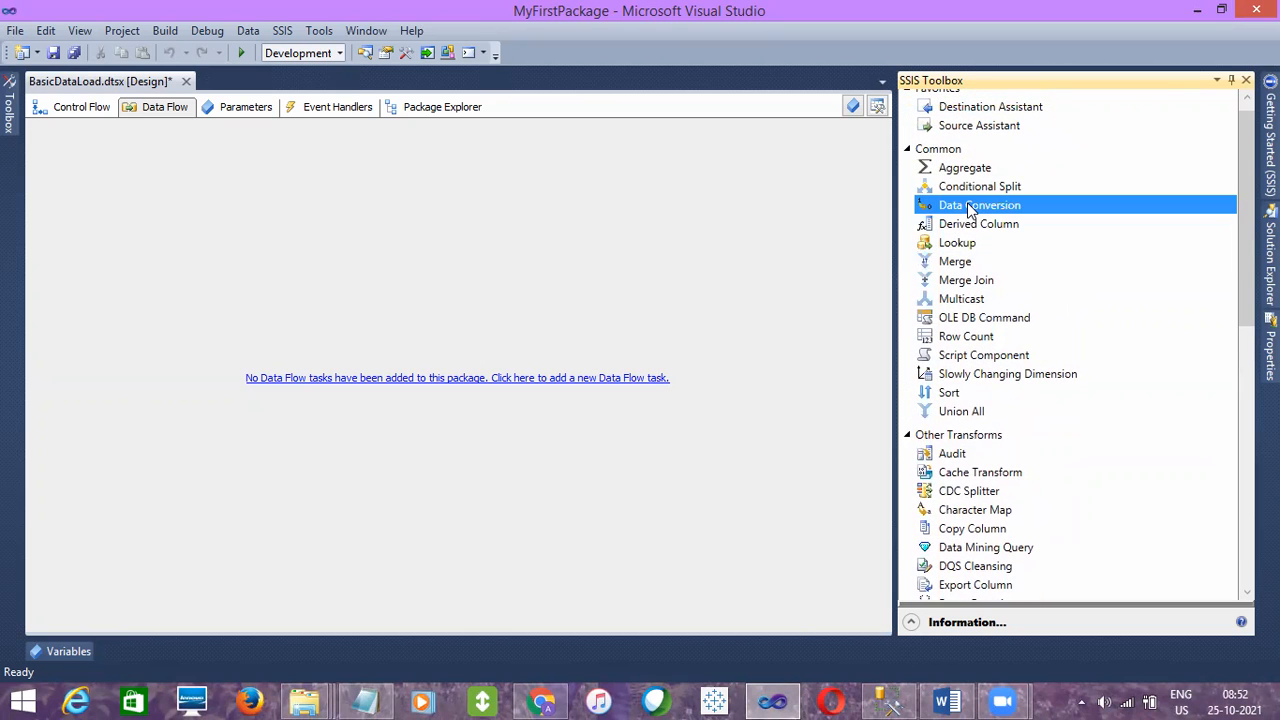
left_click(957, 396)
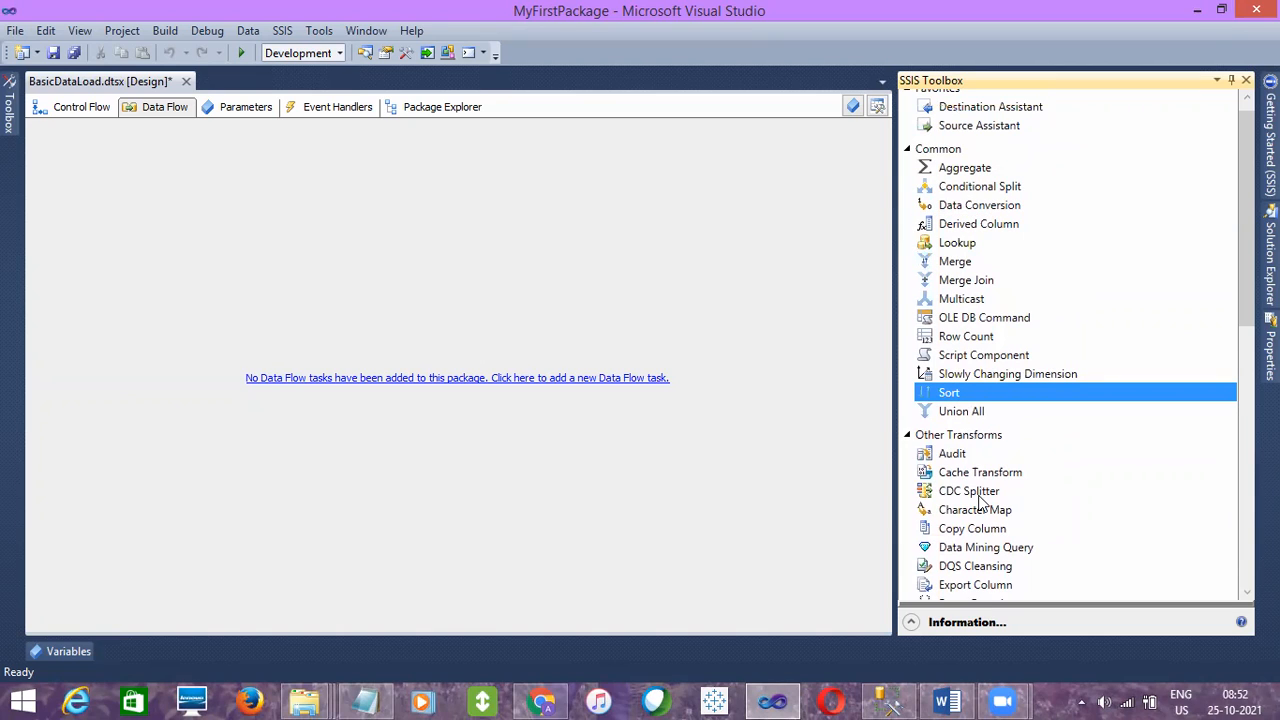
- Point out the Multicast, Lookup, Derived Column, Data Conversion and OLE DB Command transformations, and return to the package's Control Flow
left_click(953, 300)
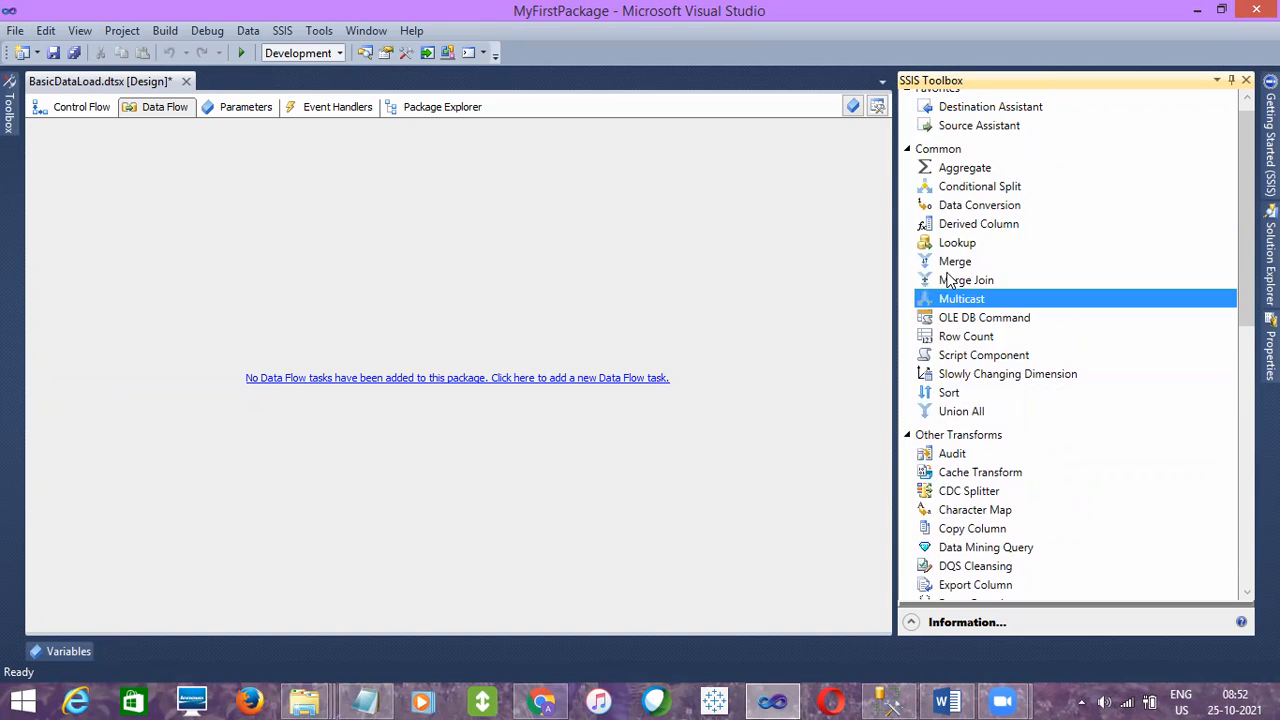
left_click(950, 245)
left_click(950, 228)
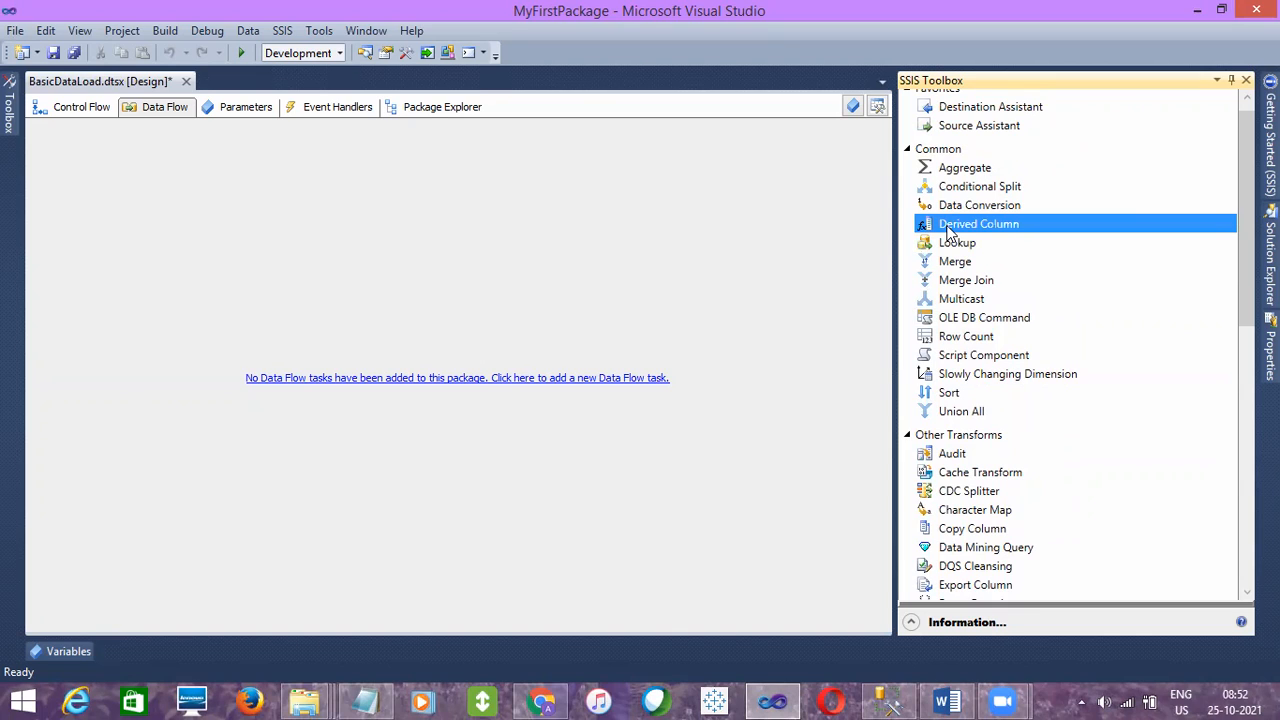
left_click(948, 210)
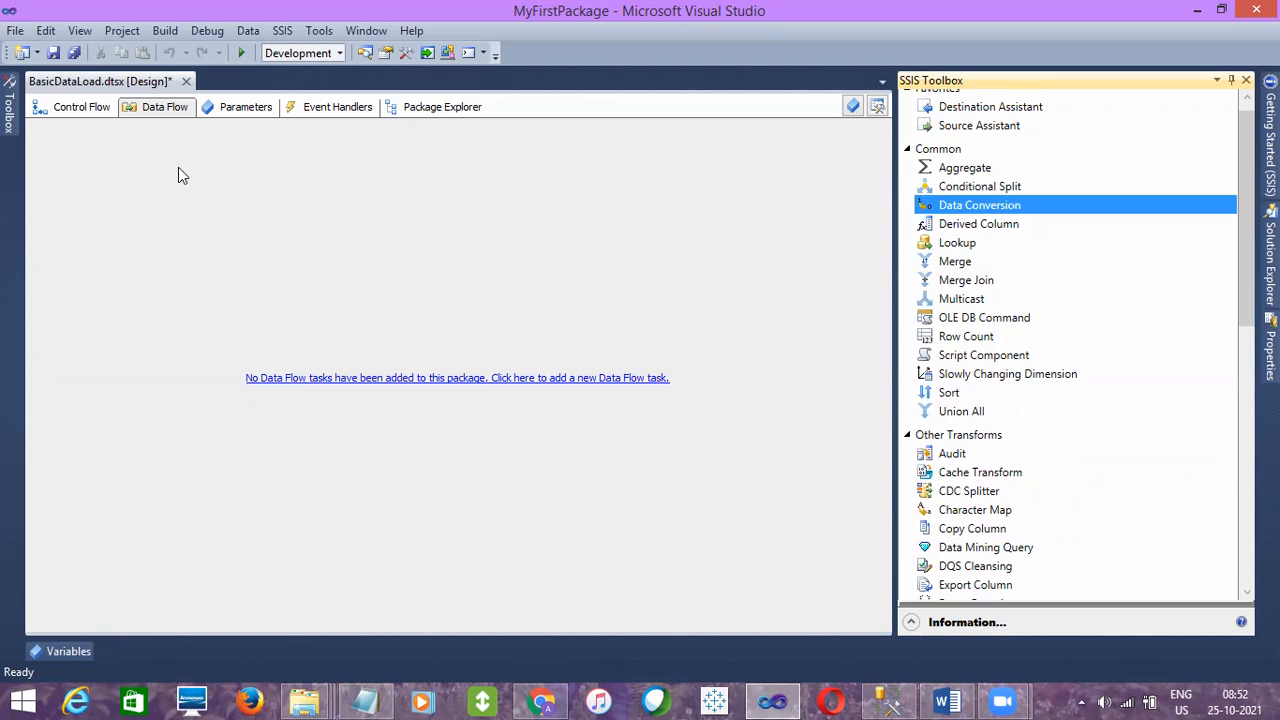
left_click(176, 209)
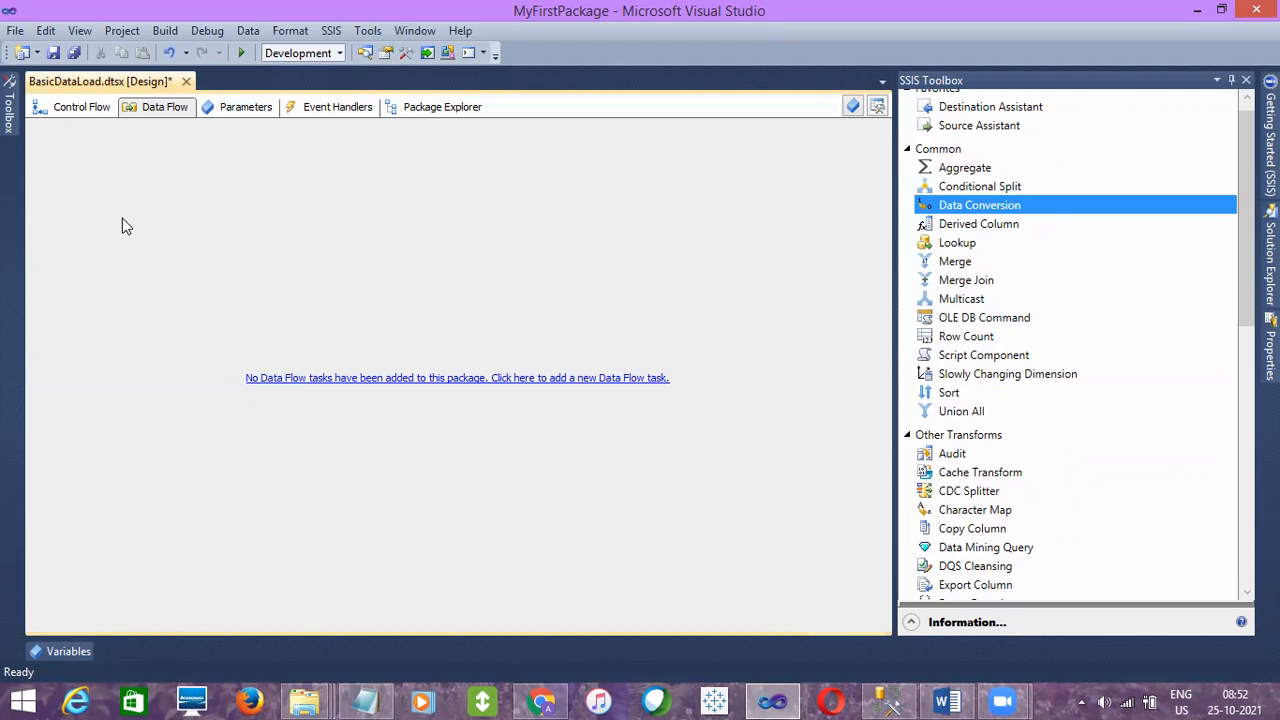
left_click(932, 318)
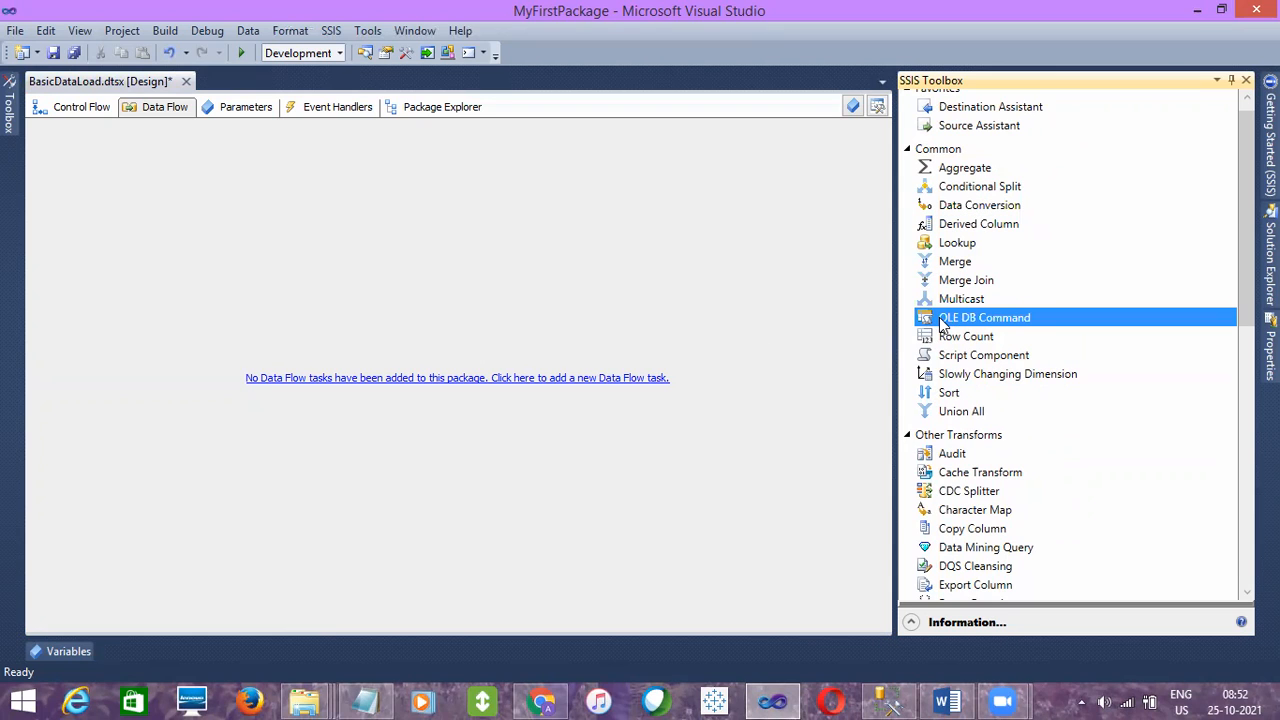
left_click(86, 108)
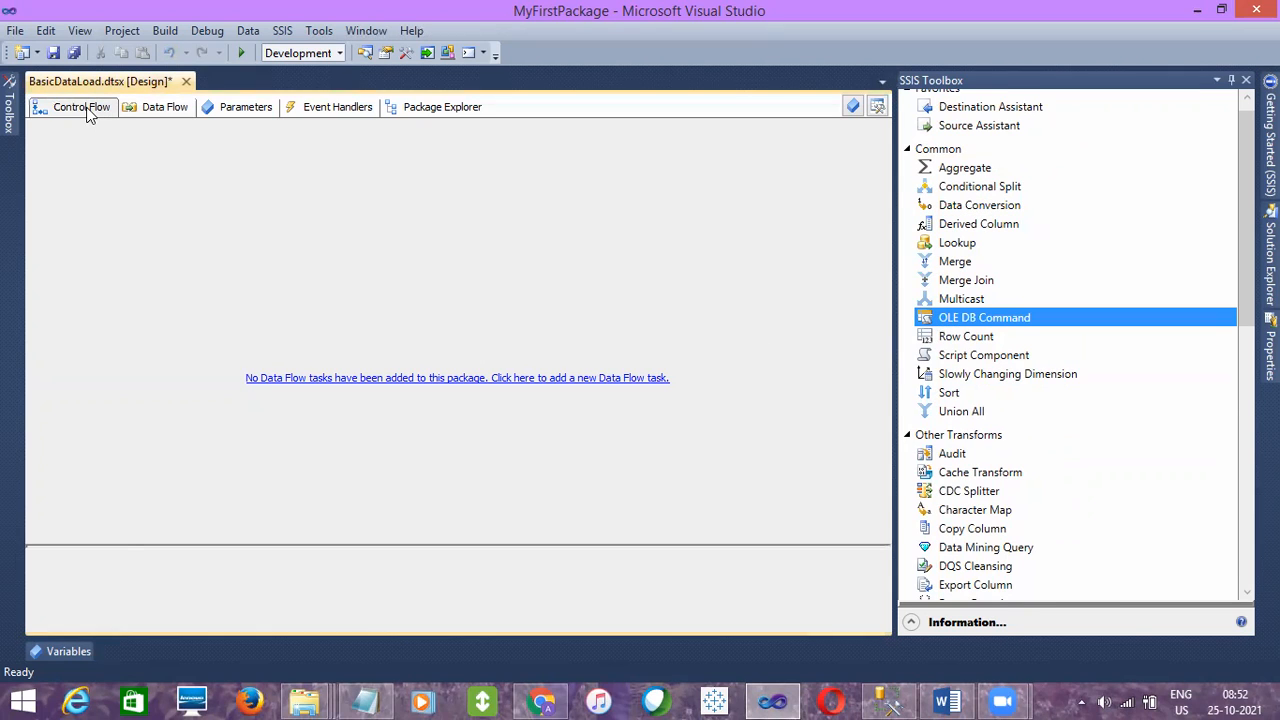
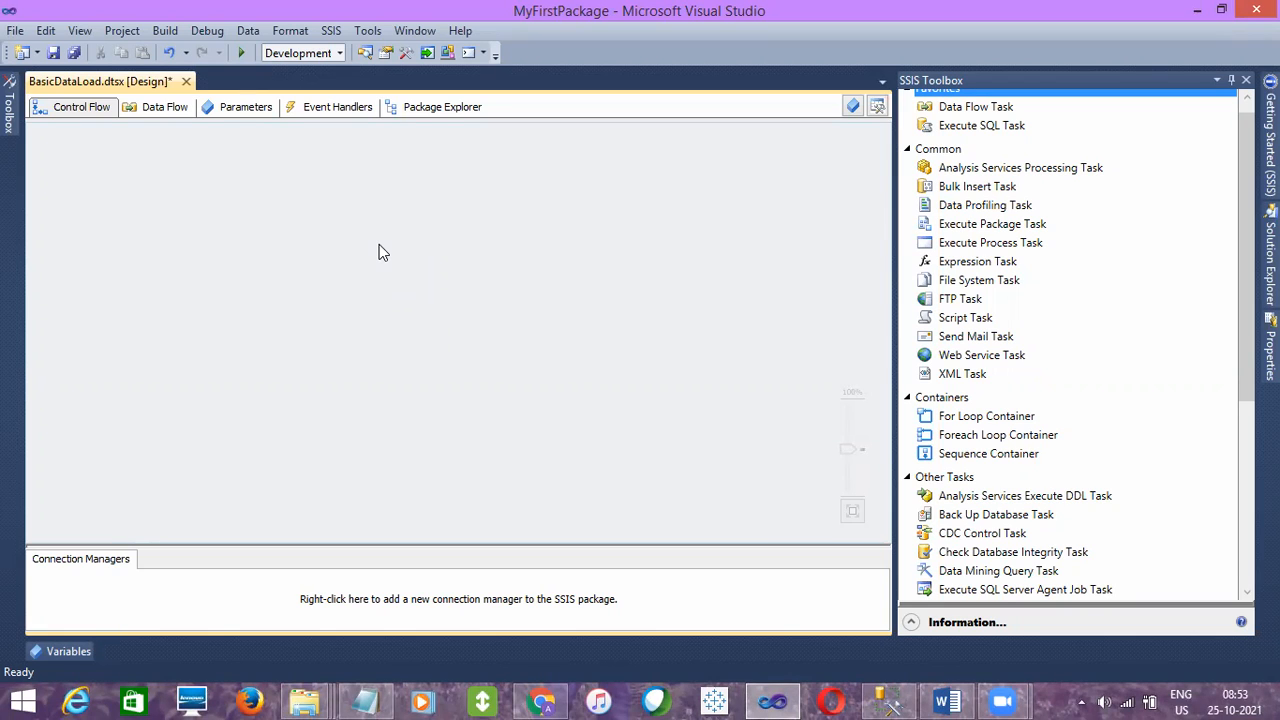
- Point out the Data Flow Task and Execute SQL Task in the SSIS Toolbox
left_click(1000, 110)
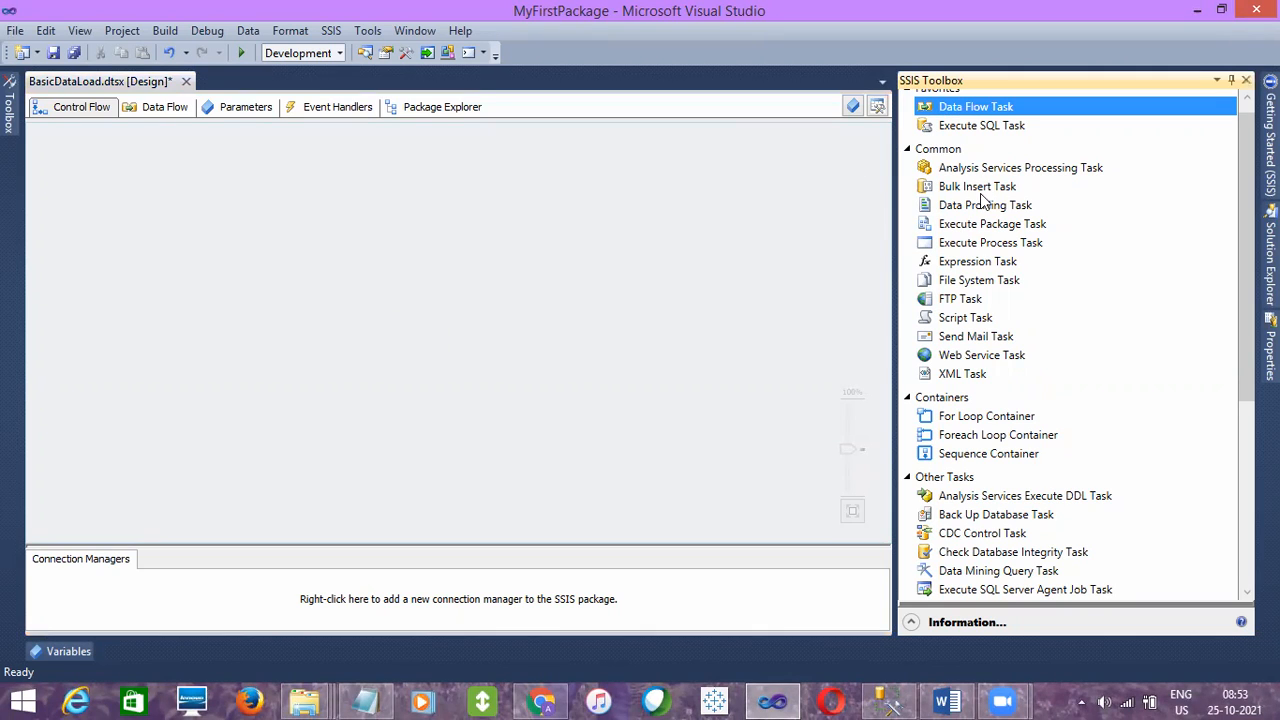
left_click(980, 127)
left_click(982, 108)
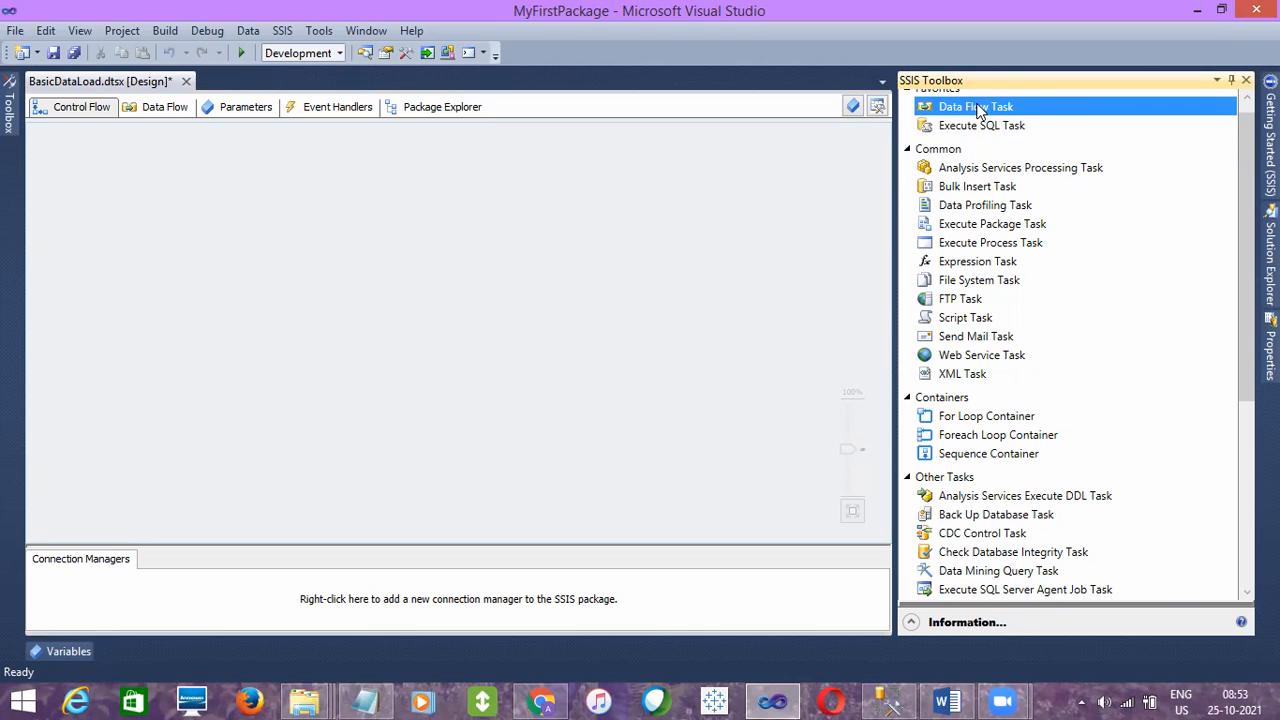
left_click(977, 123)
left_click(978, 112)
left_click(980, 124)
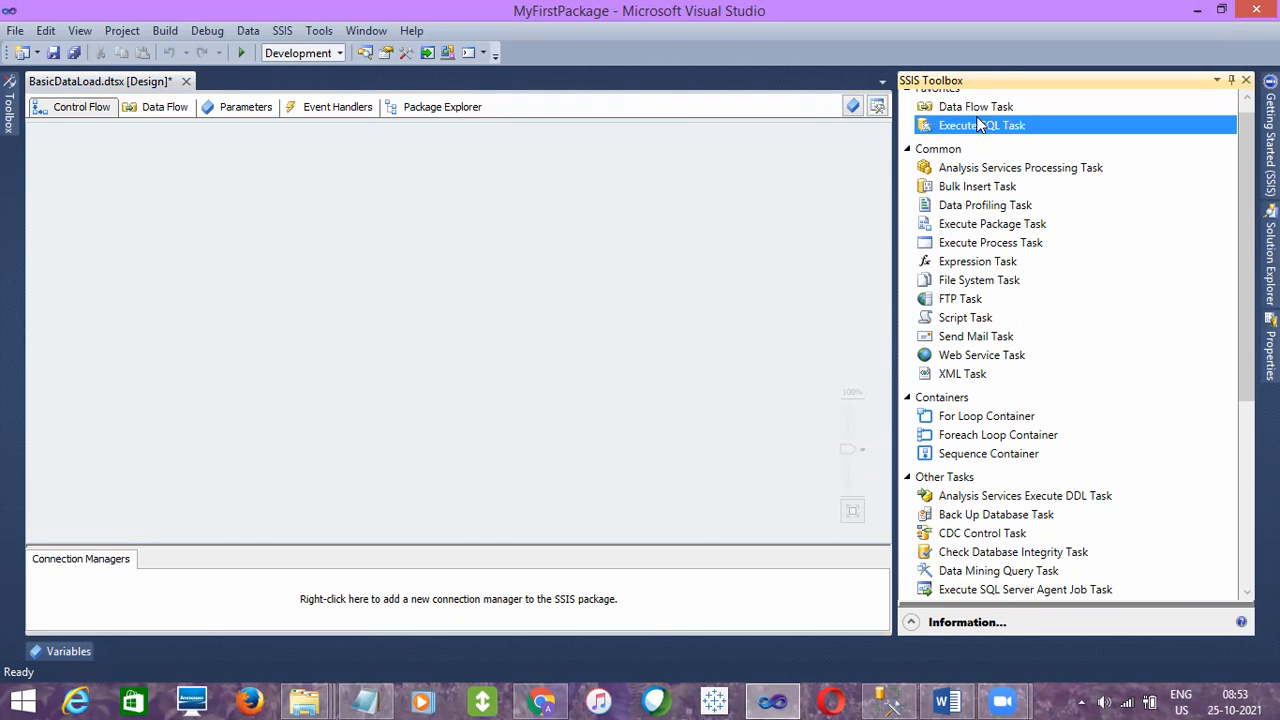
- Show the package's empty Data Flow view and return to the Control Flow
left_click(160, 112)
left_click(160, 112)
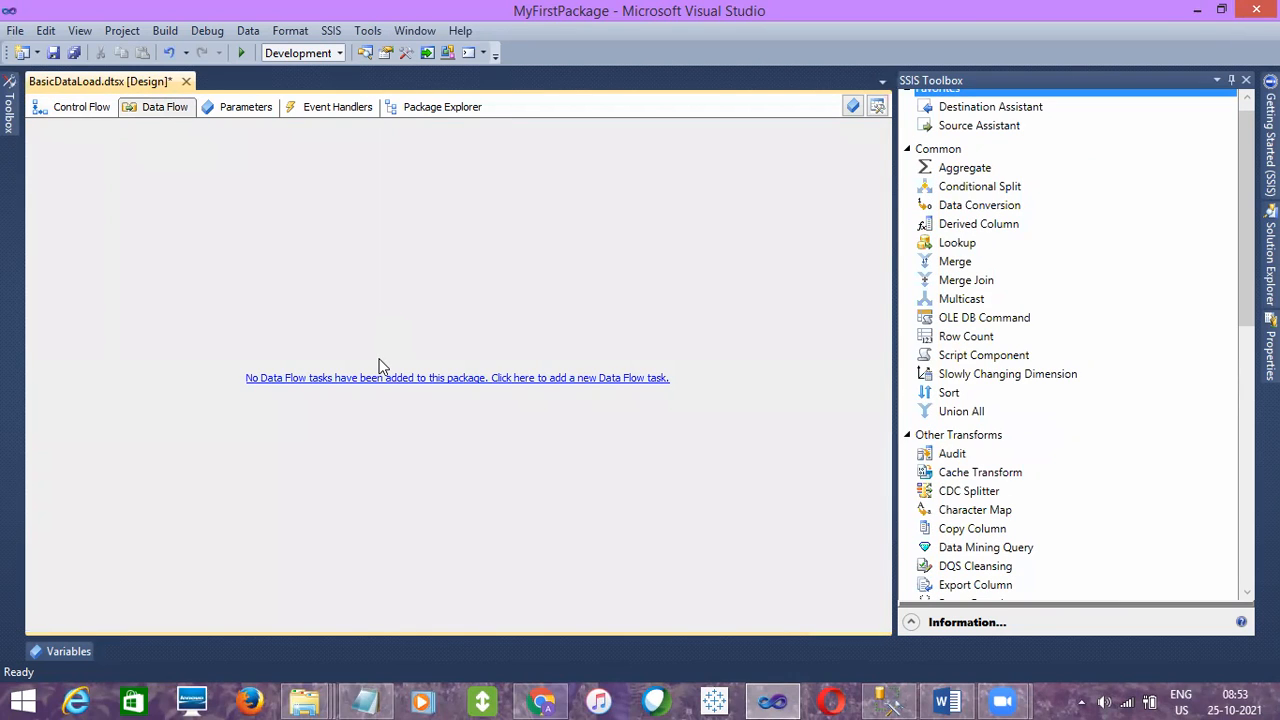
left_click(78, 107)
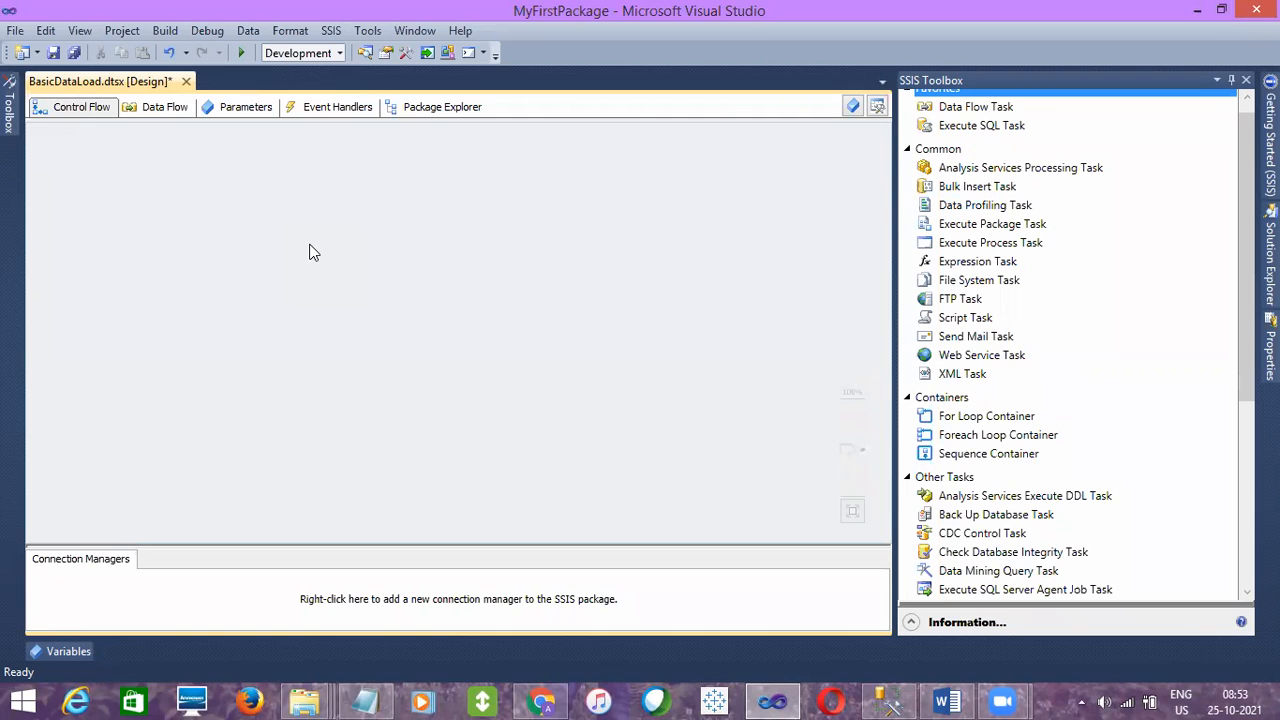
- Add a new Data Flow task from the empty Data Flow view, enlarge it and reposition it on the Control Flow canvas
left_click(155, 108)
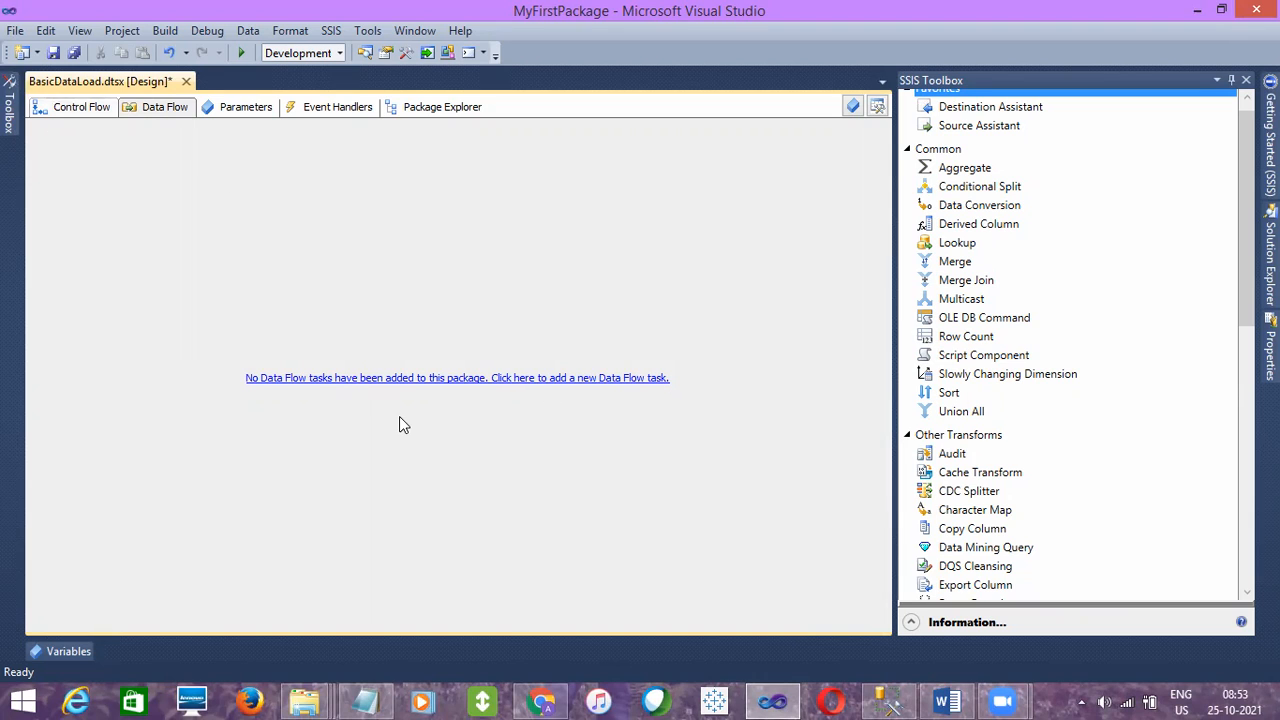
left_click(392, 380)
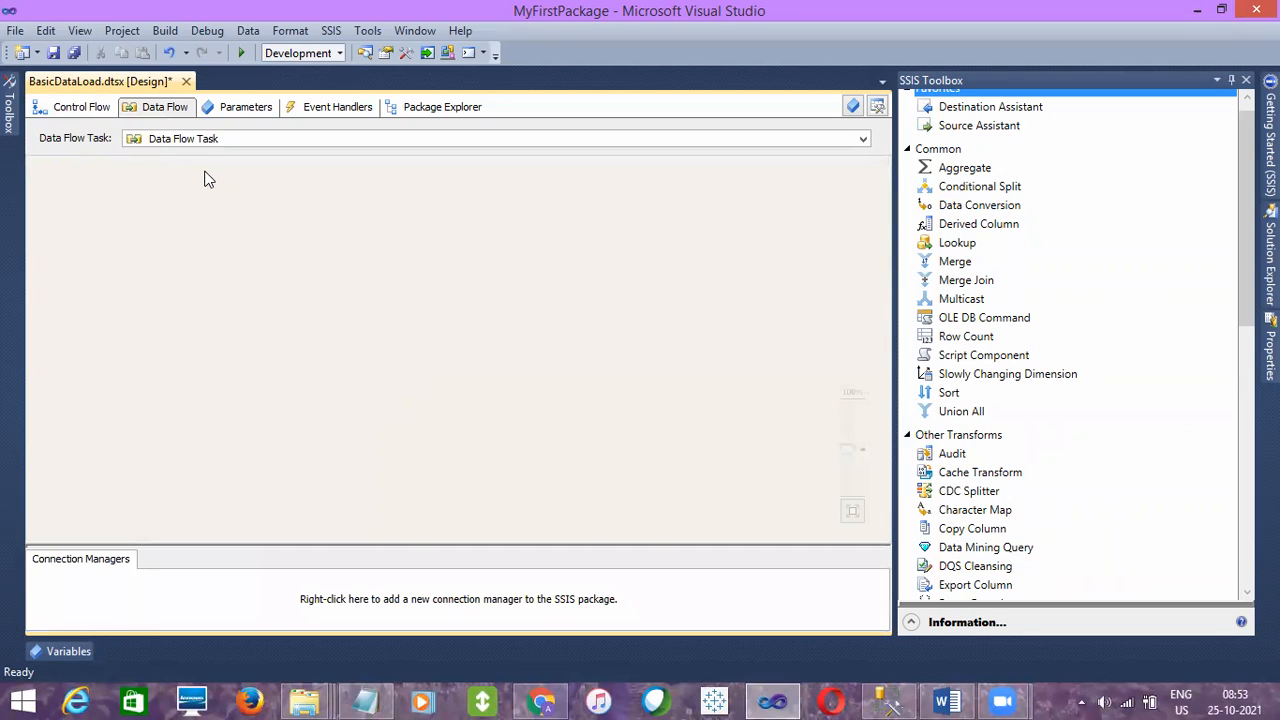
left_click(79, 105)
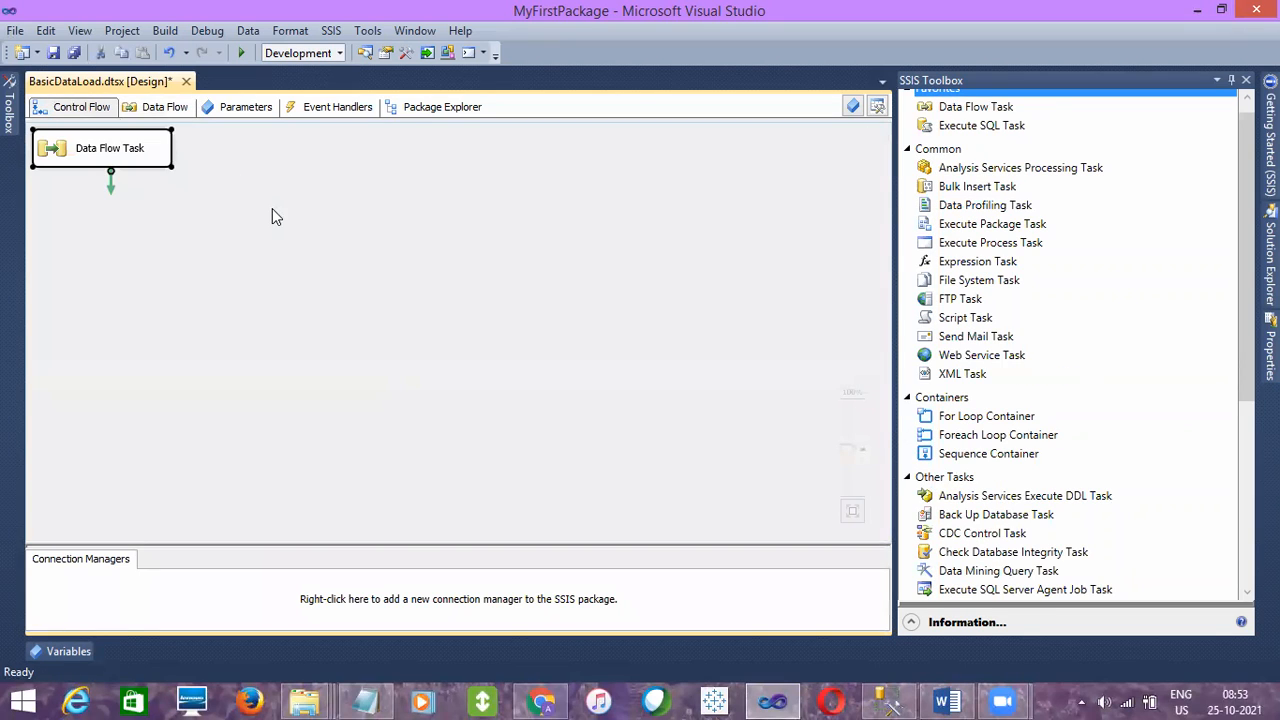
left_click_drag(257, 231, 259, 231)
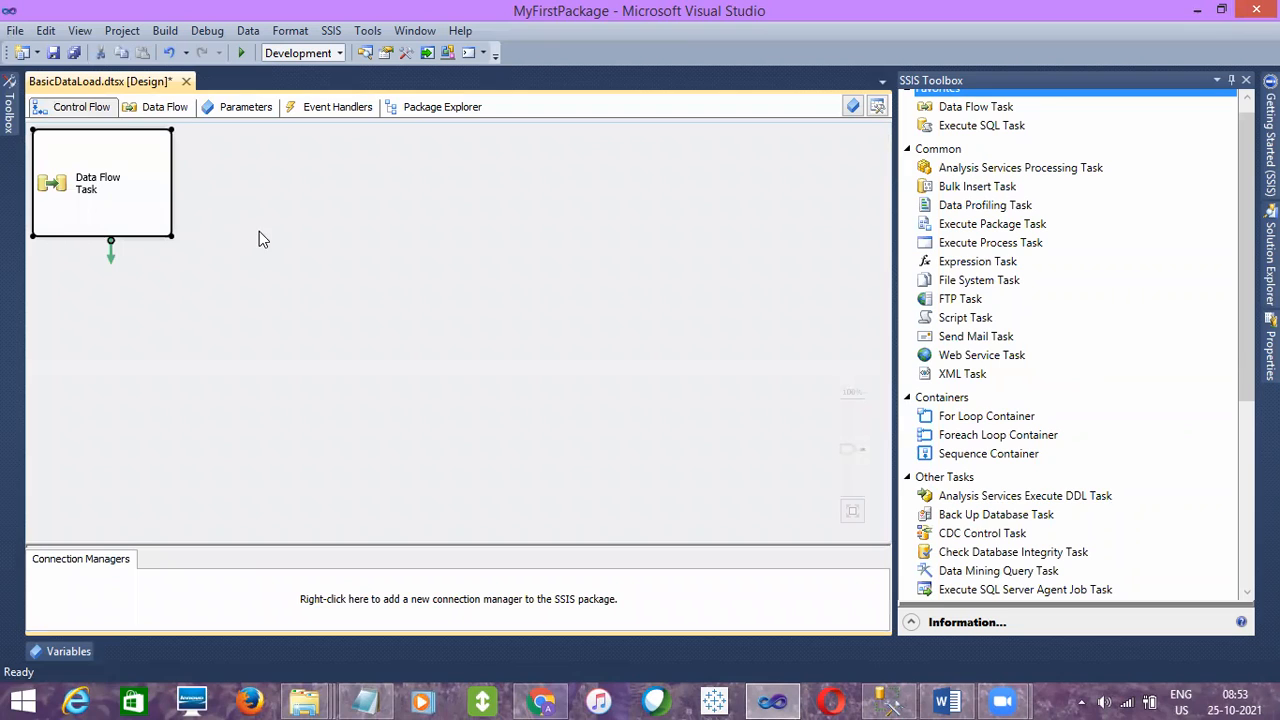
left_click_drag(154, 206, 320, 233)
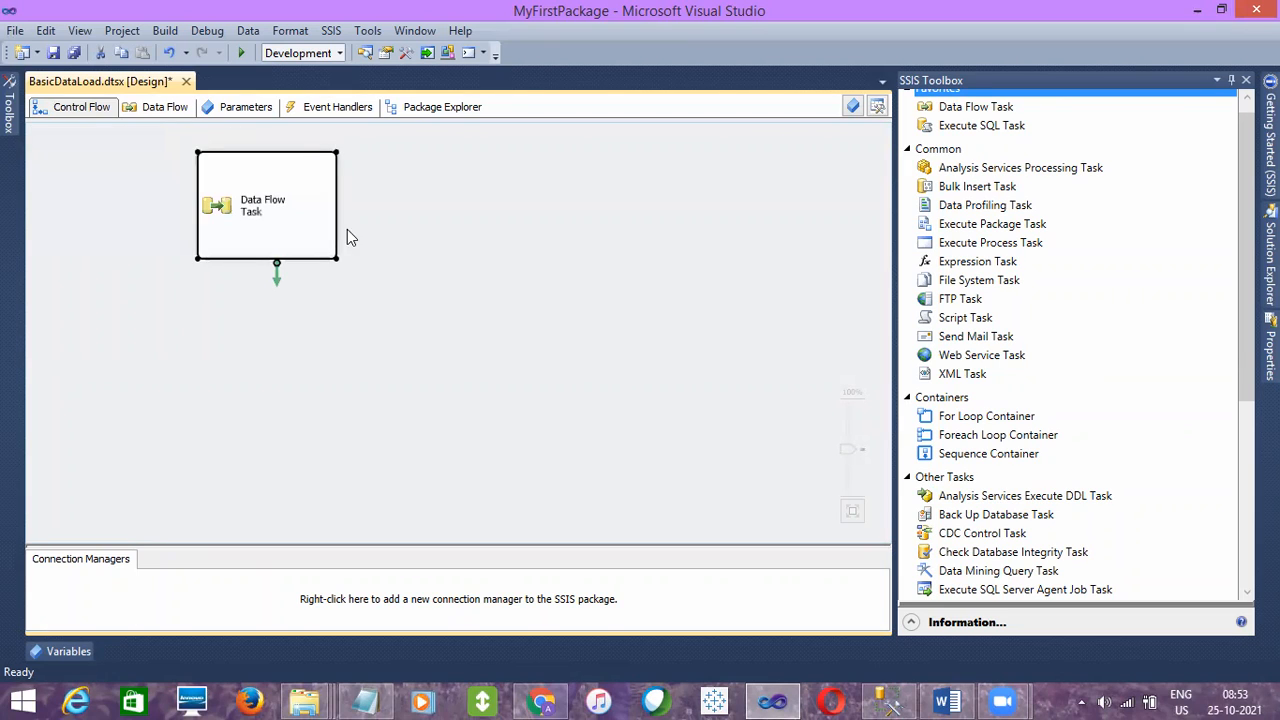
- Delete the Data Flow Task from the Control Flow canvas
left_click(390, 262)
left_click(320, 248)
key("Delete")
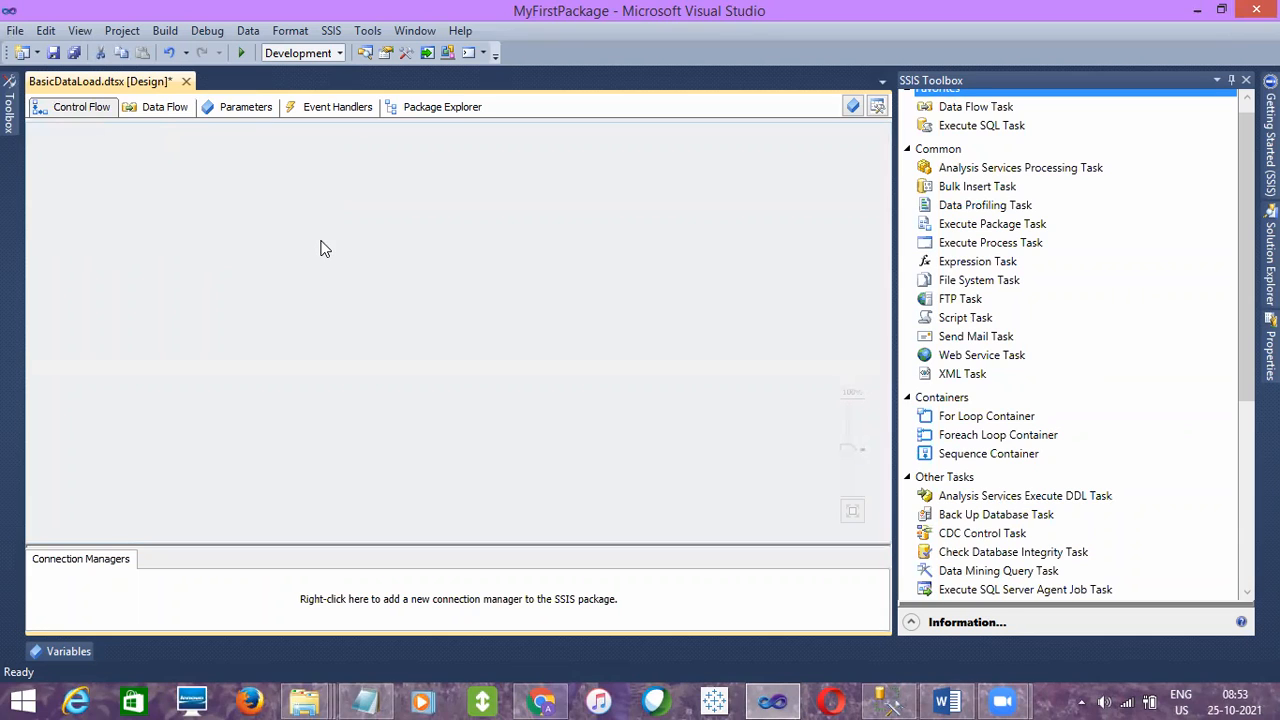
- Compare the Data Flow and Control Flow views while the package contains no tasks
left_click(152, 111)
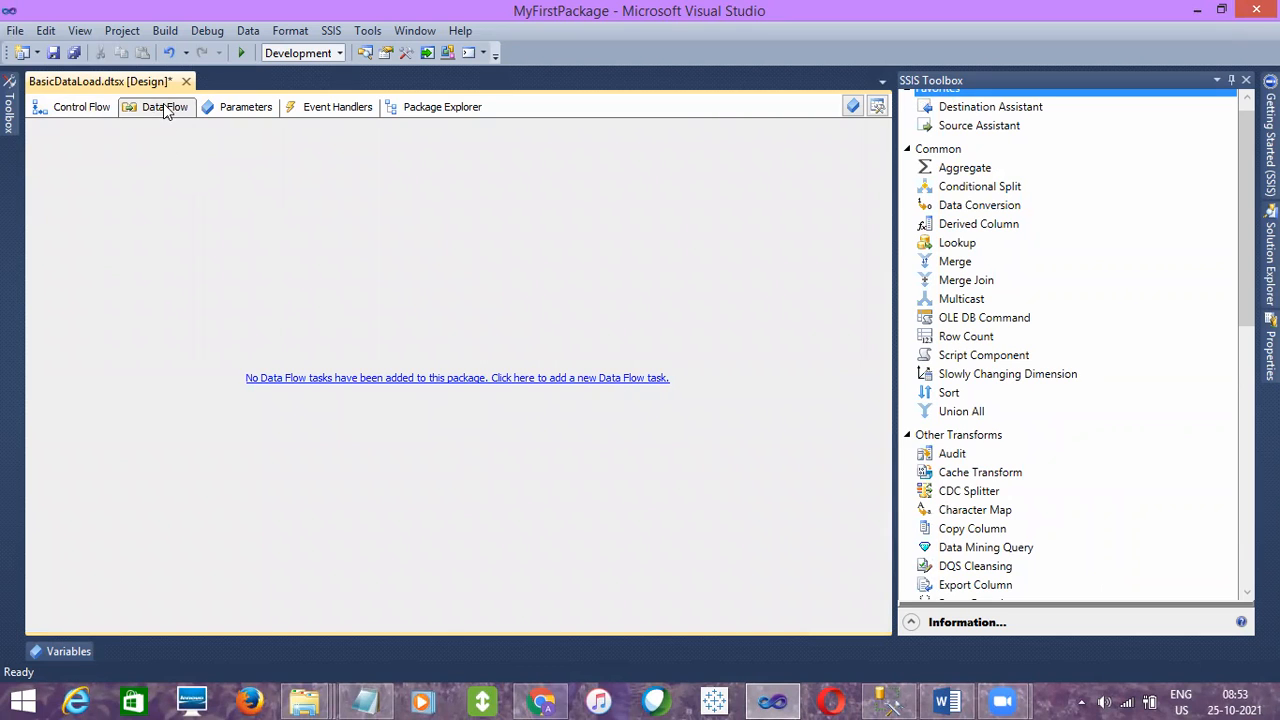
left_click(96, 107)
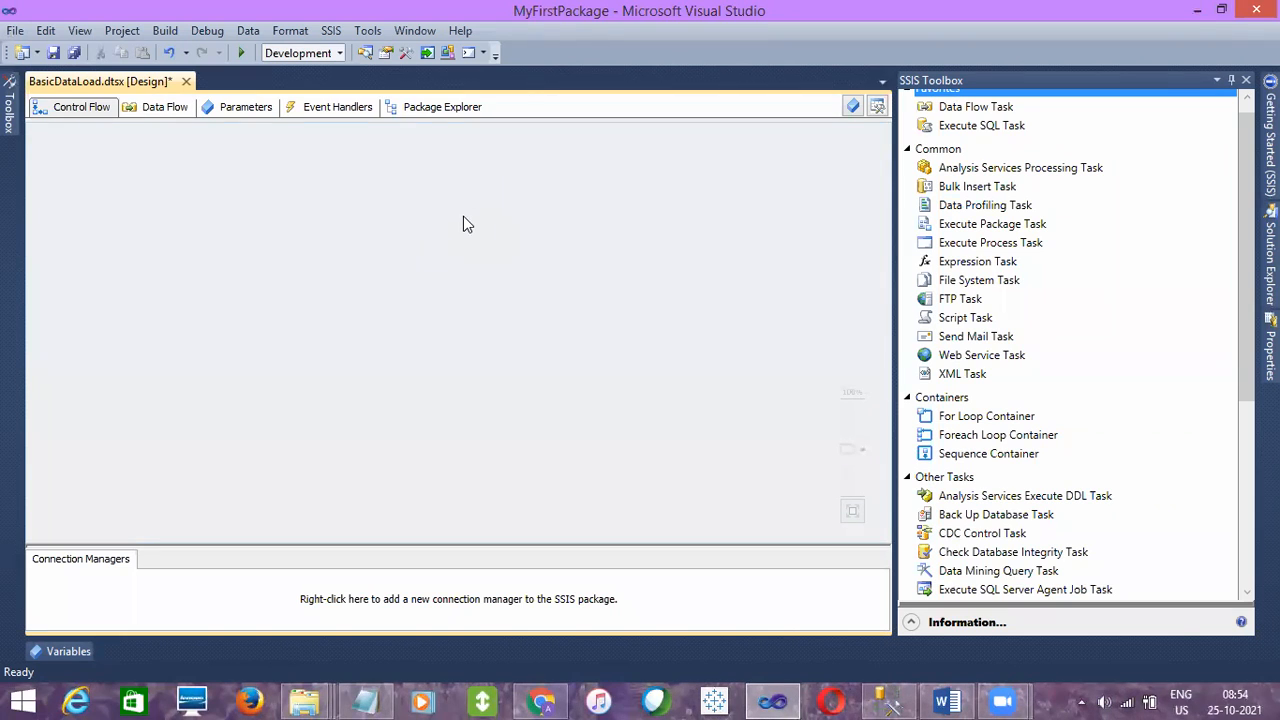
left_click(165, 115)
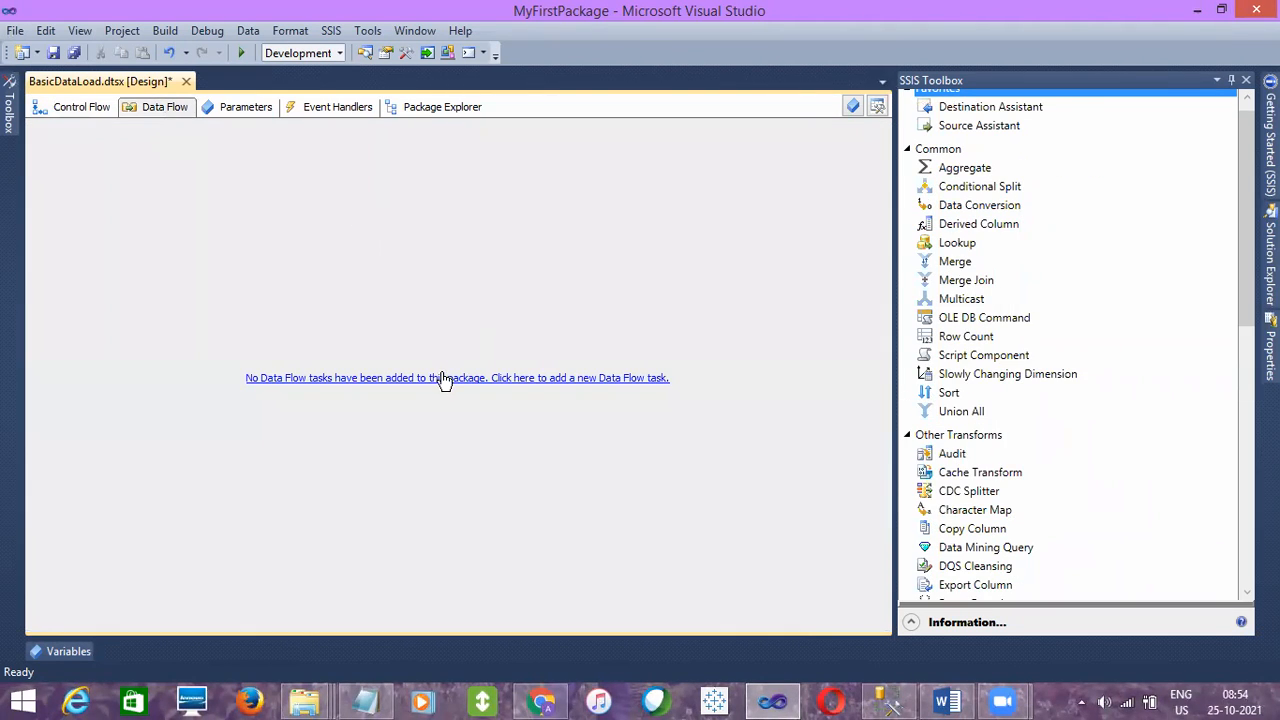
- Place a Data Flow Task from the SSIS Toolbox on the Control Flow canvas
left_click(92, 113)
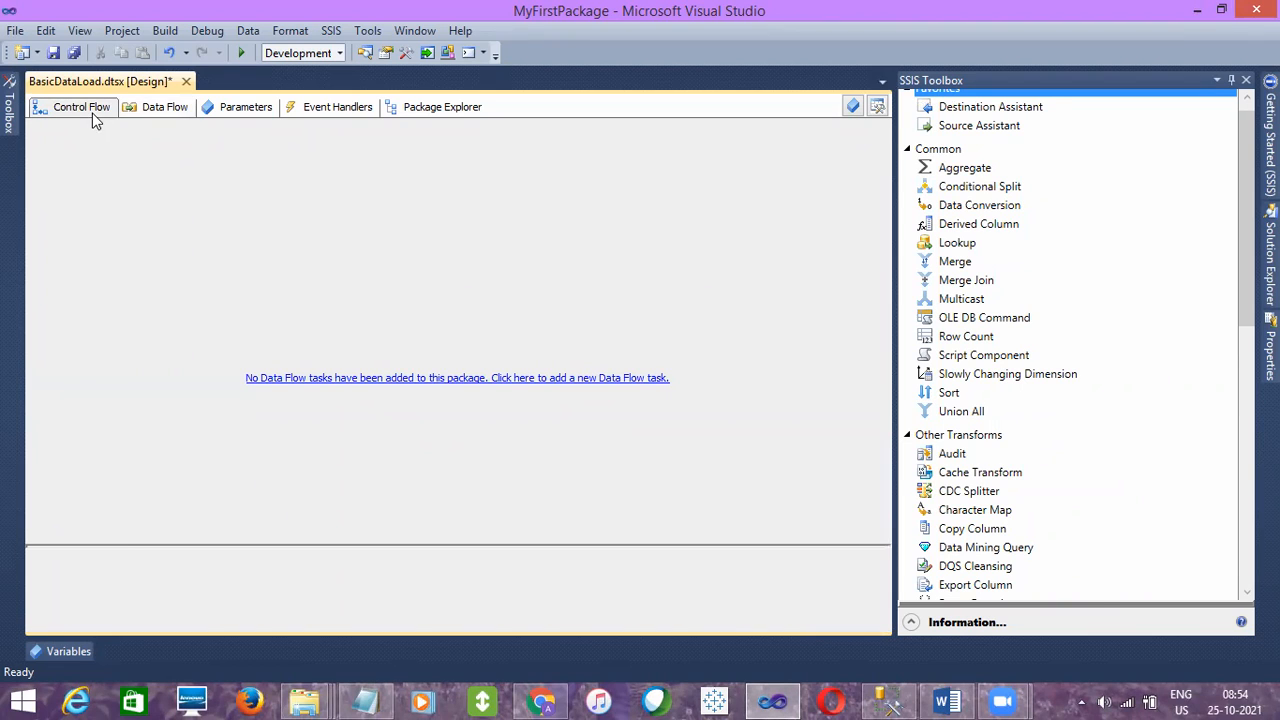
left_click_drag(995, 113, 746, 197)
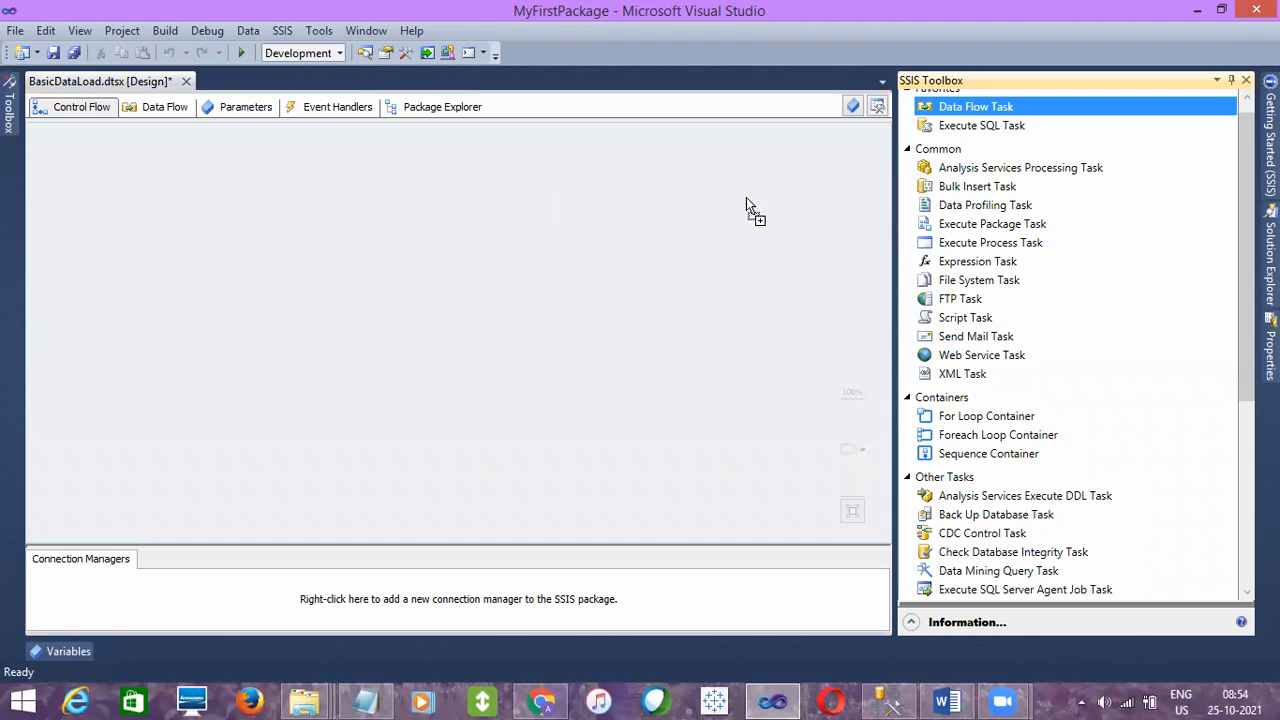
left_click_drag(388, 244, 296, 257)
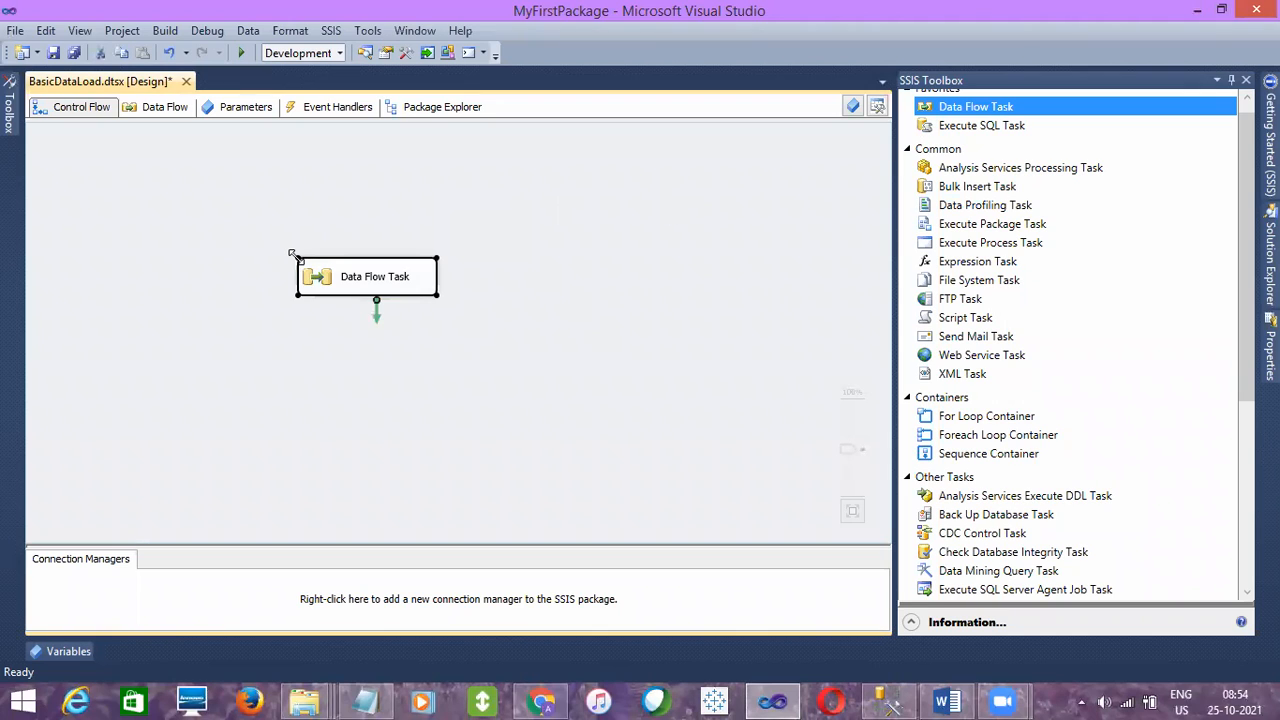
left_click(584, 245)
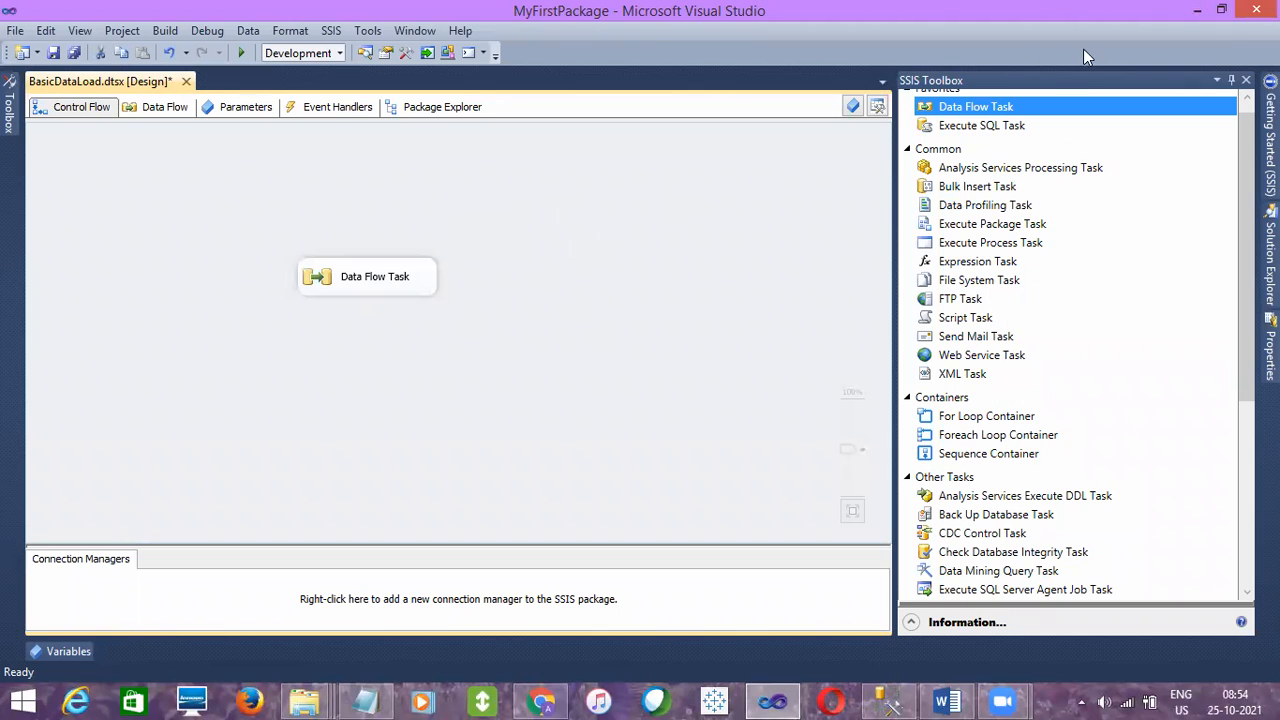
- Open the Data Flow Task's own data flow view, return to the Control Flow and delete the task
left_click(352, 278)
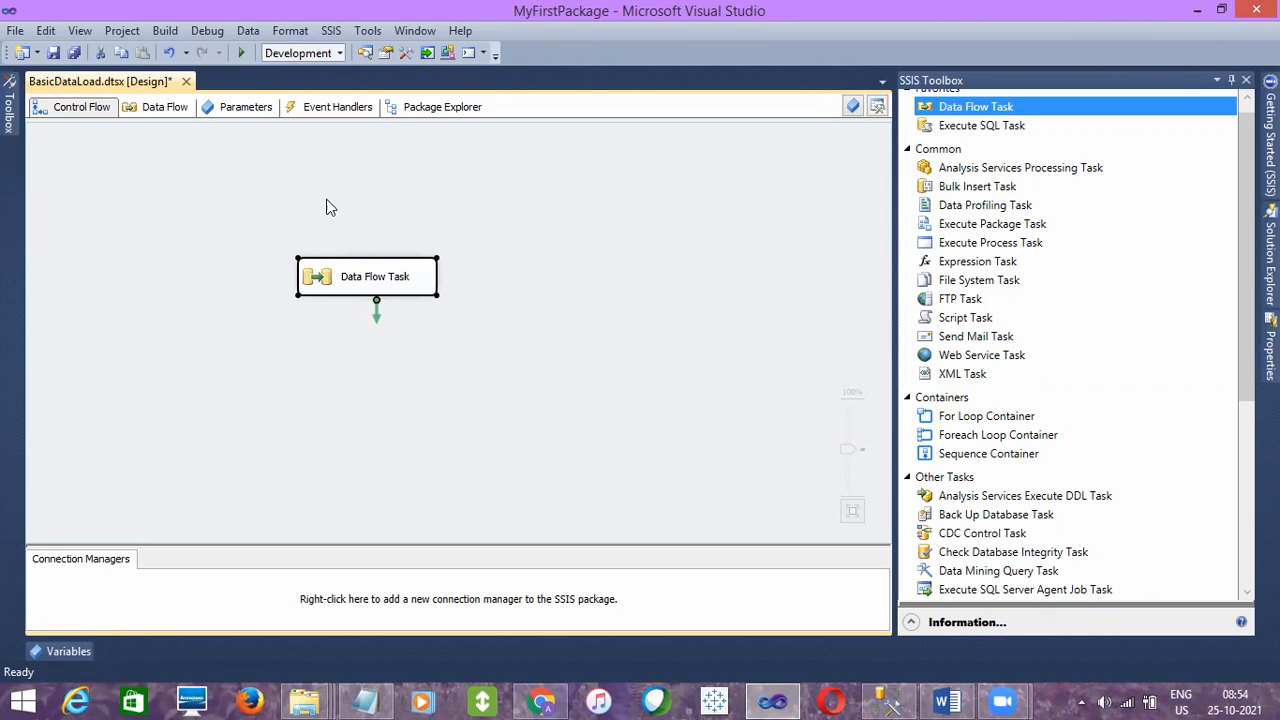
double_click(394, 276)
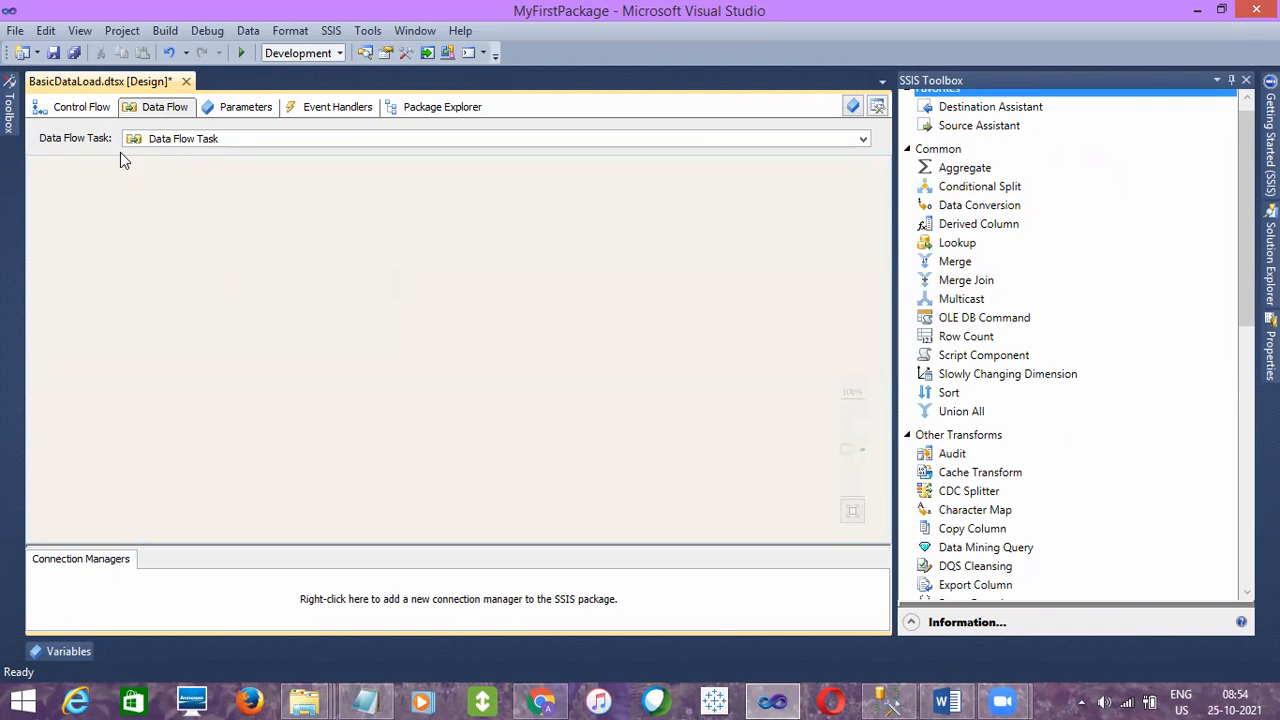
left_click(88, 108)
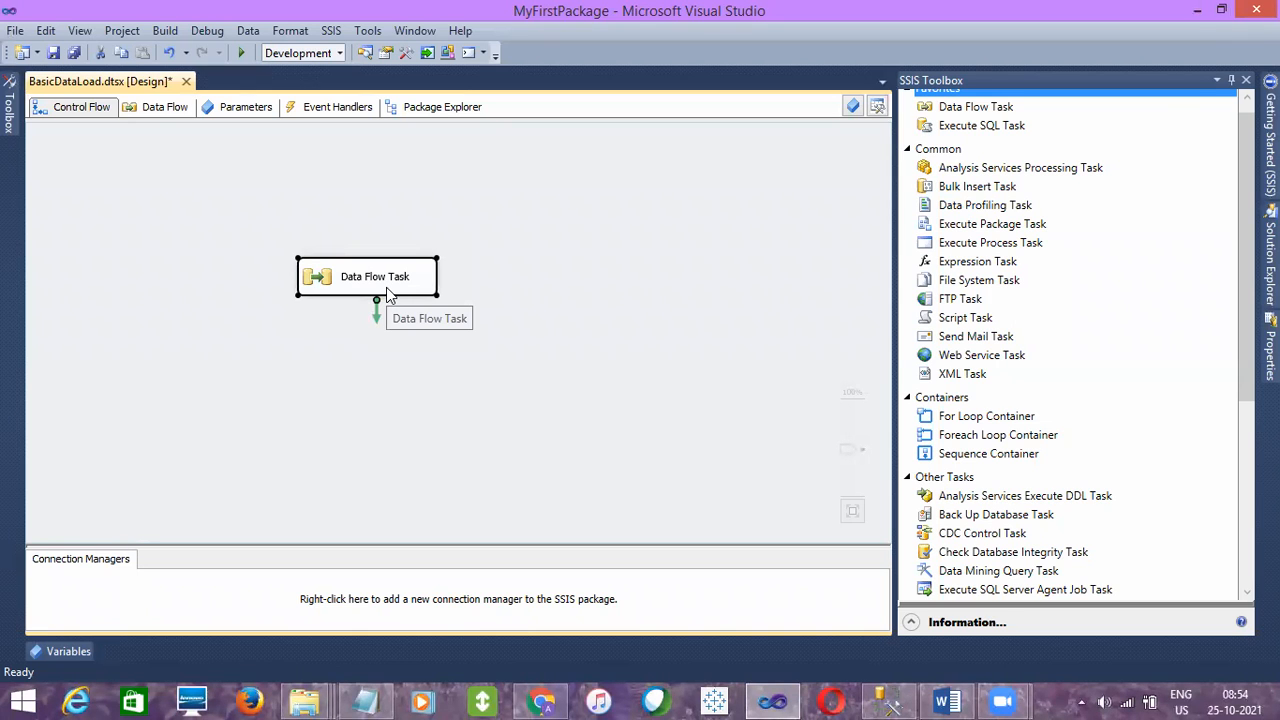
key("Delete")
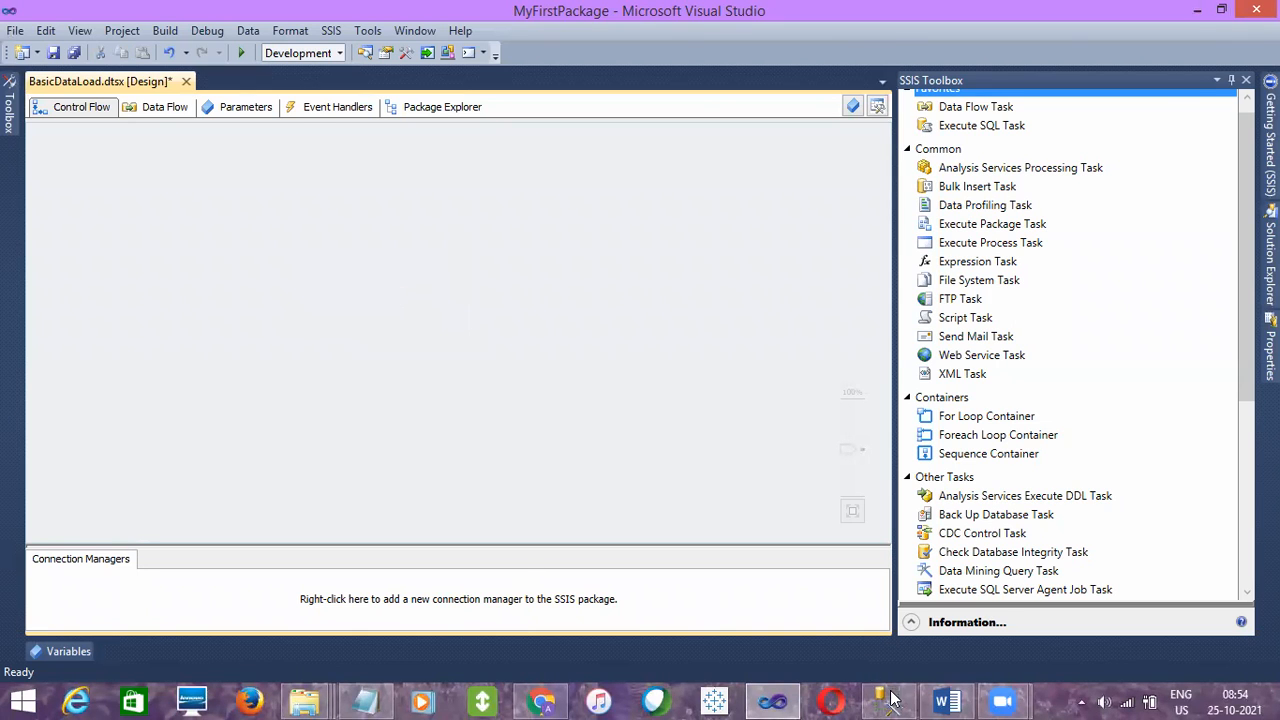
- Switch to SQL Server Management Studio, highlight the definition under Control Flow in the notes, and return to Visual Studio
left_click(891, 700)
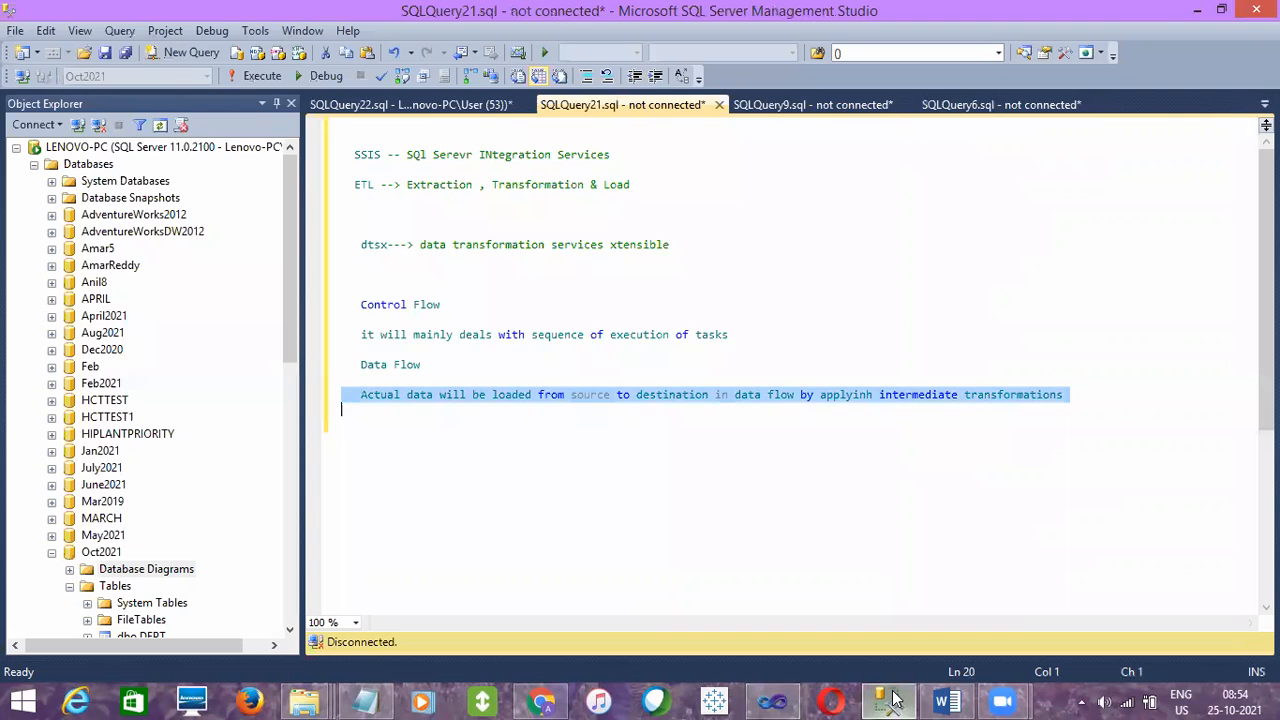
left_click(318, 340)
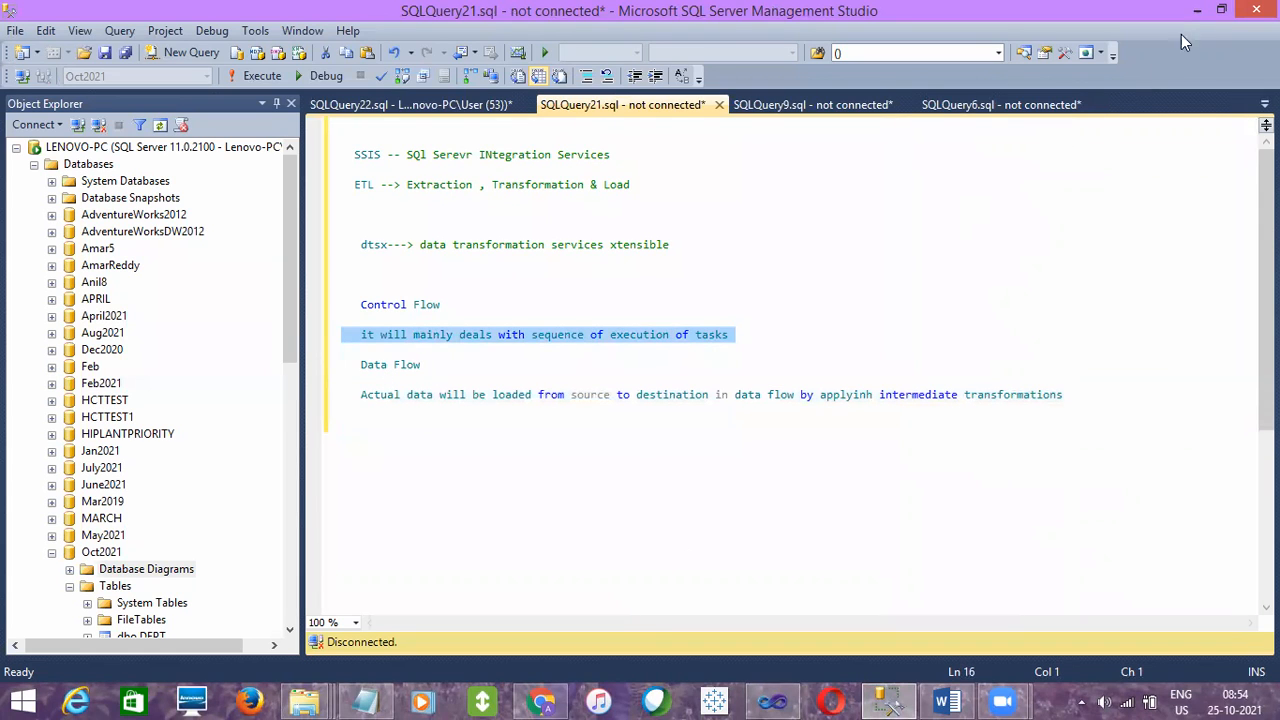
left_click(1197, 10)
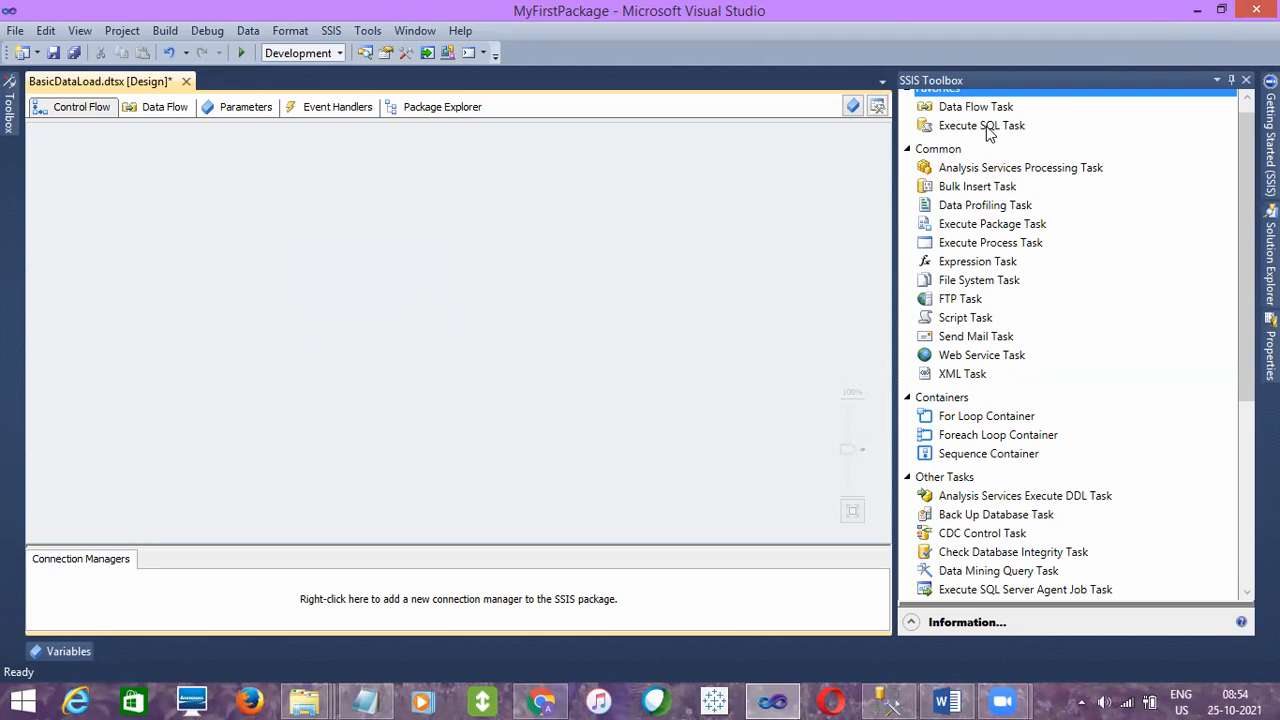
- Place an Execute SQL Task on the Control Flow canvas
left_click_drag(988, 131, 412, 296)
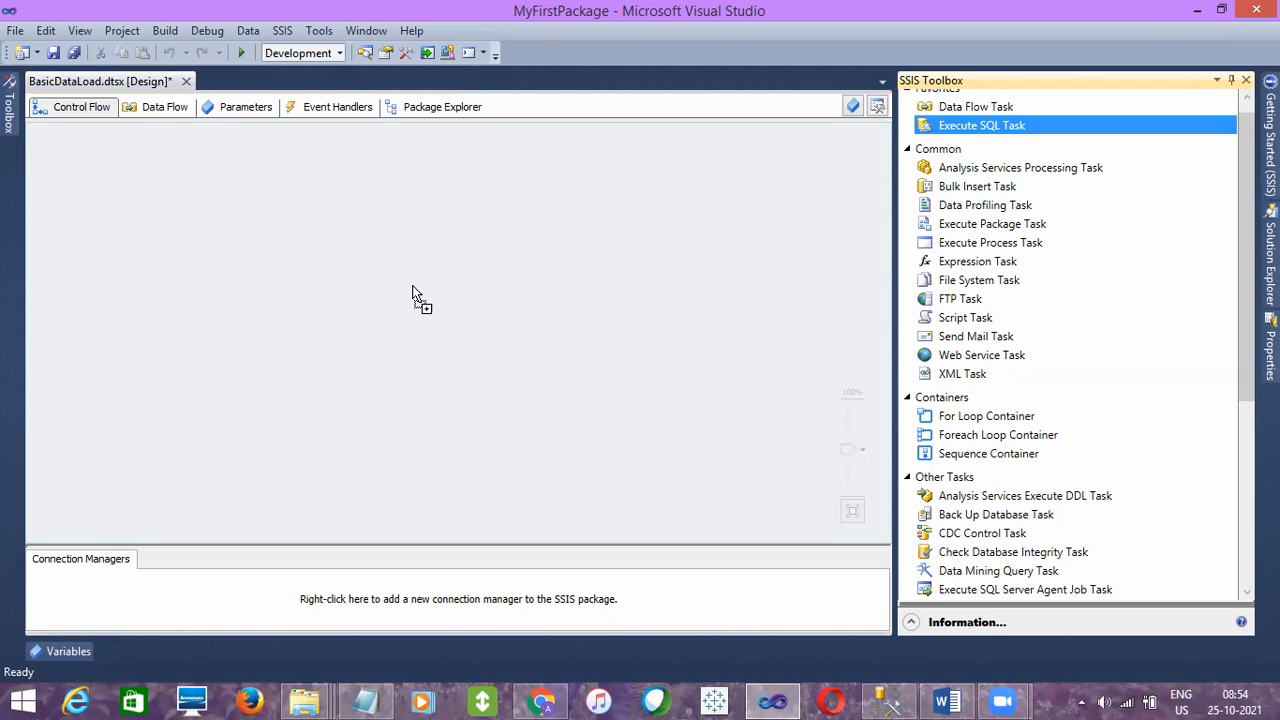
left_click_drag(236, 242, 234, 242)
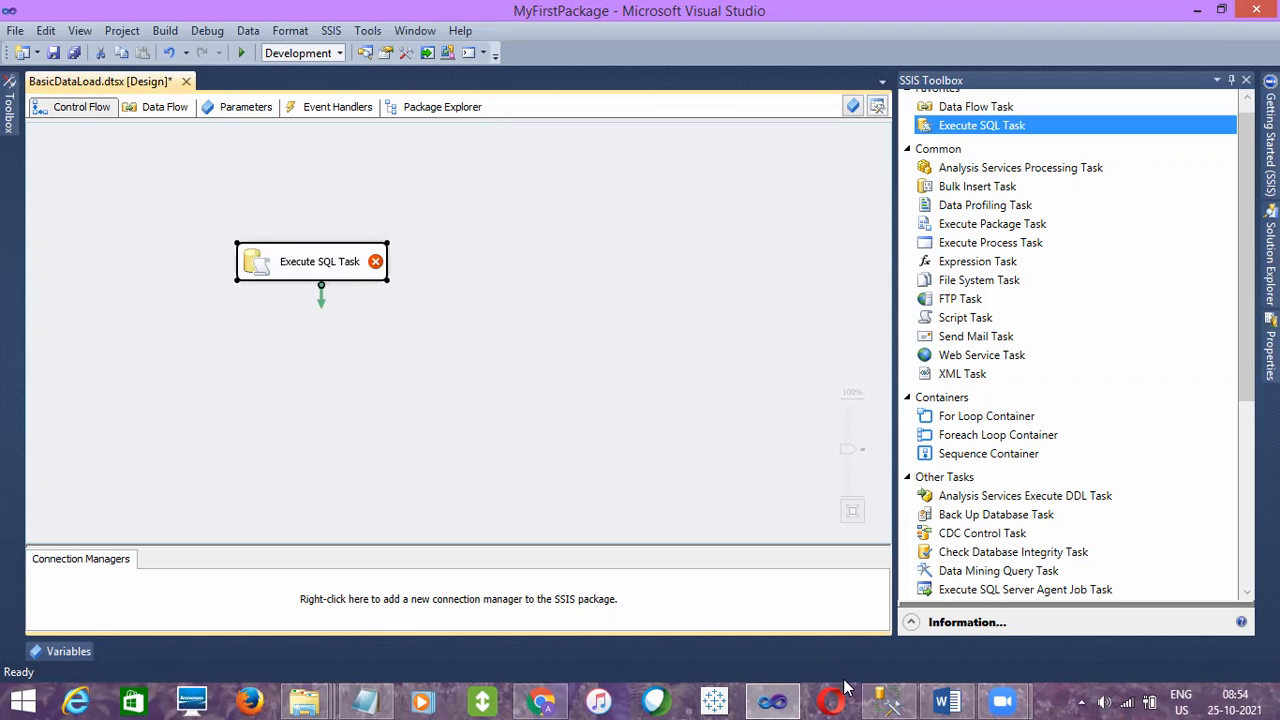
- Switch to SQL Server Management Studio and undo the accidental move of the Control Flow definition line
left_click(887, 701)
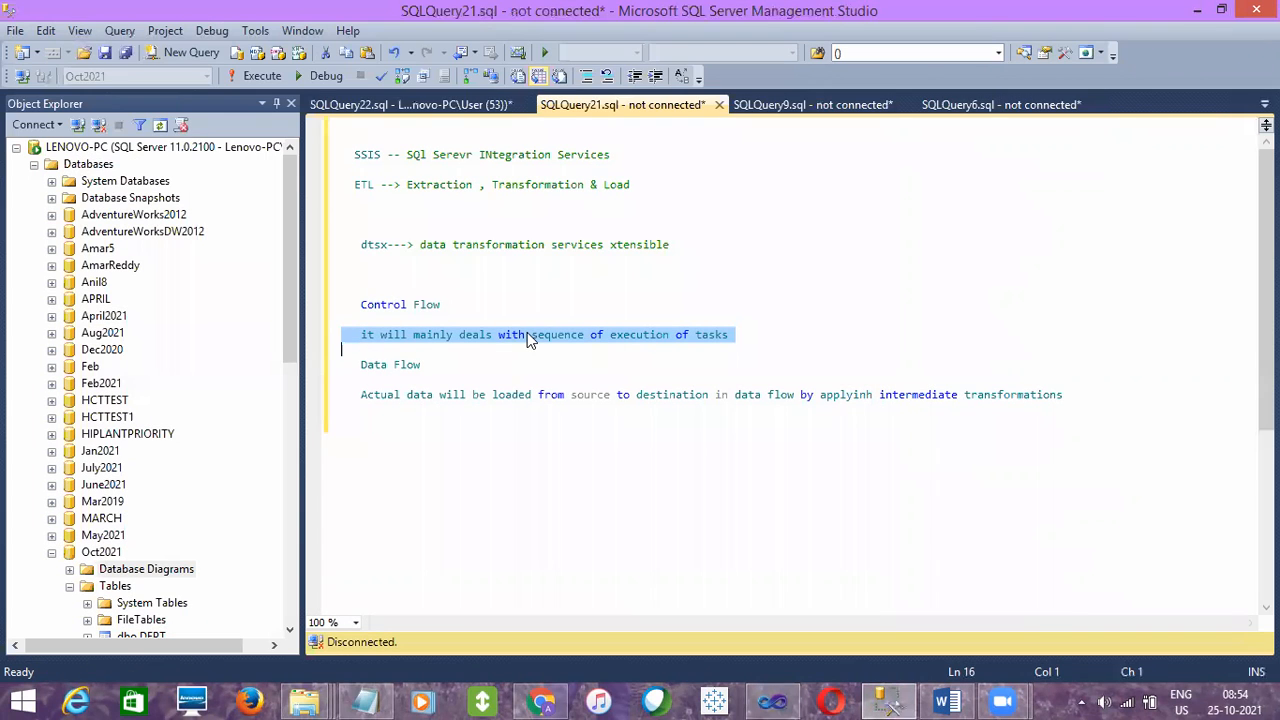
left_click_drag(527, 334, 613, 158)
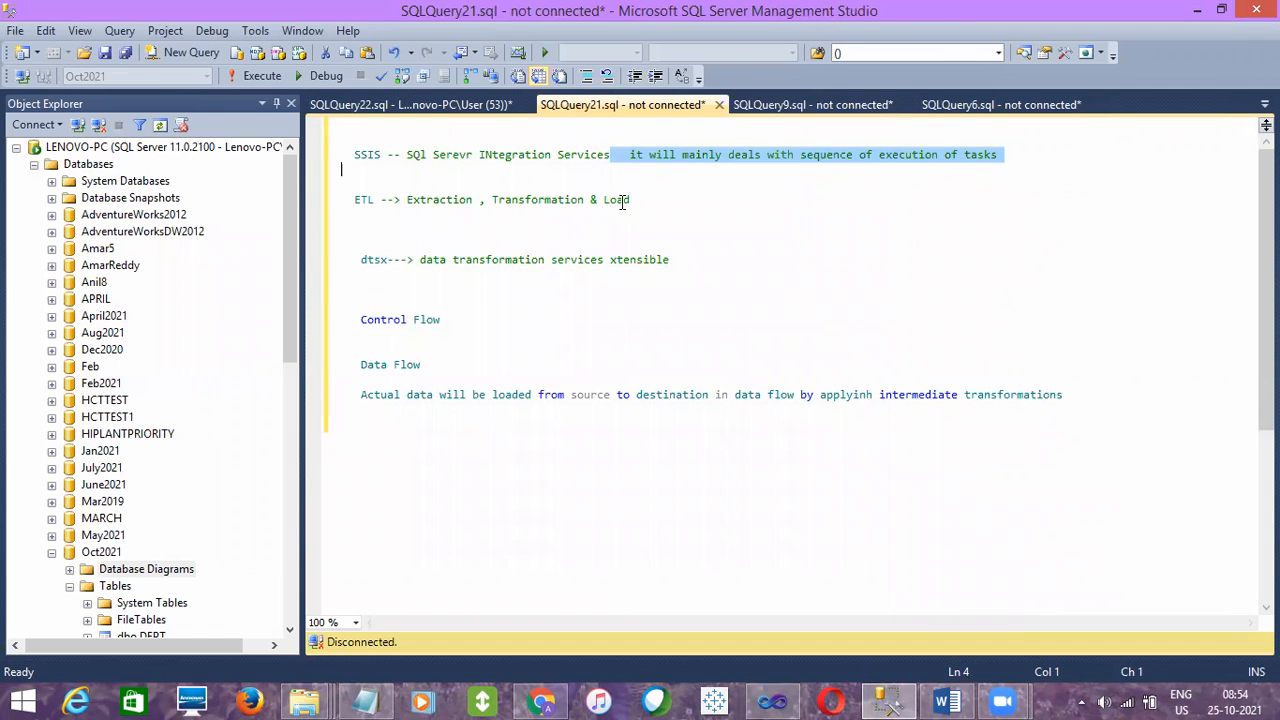
key("ctrl+z")
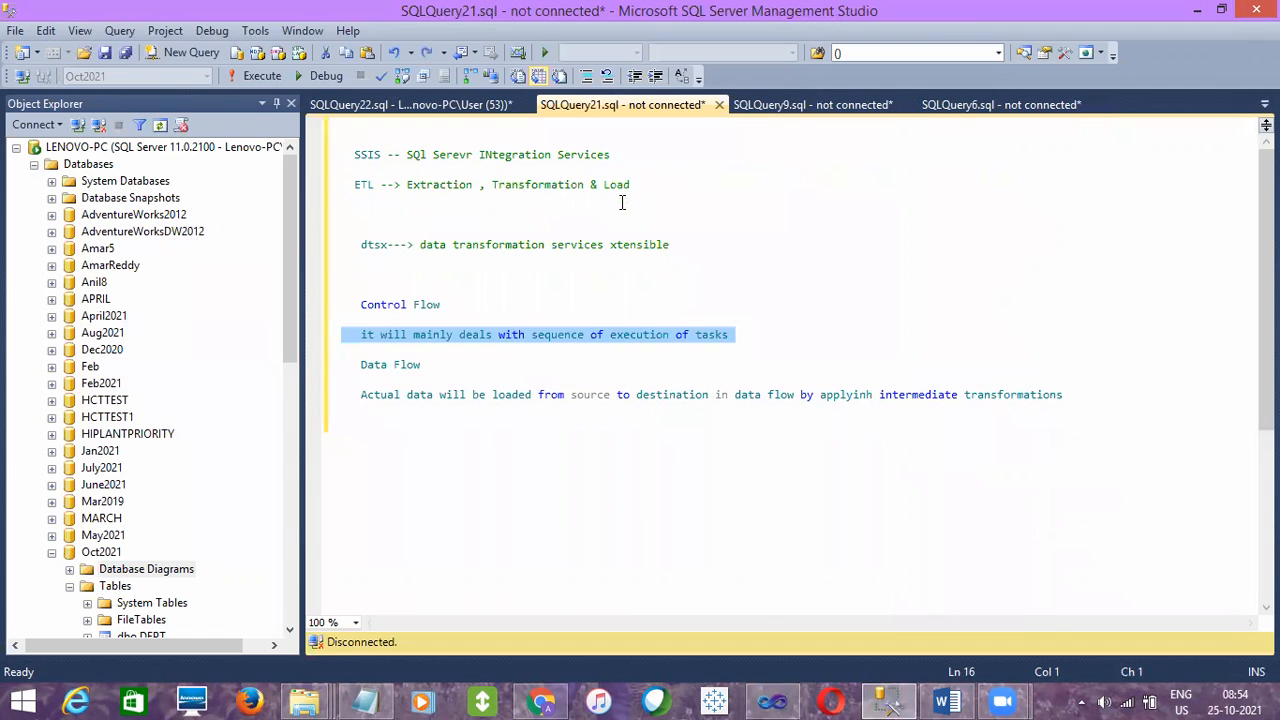
- Add the query SELECT 0 on a new line below the dtsx definition in SQLQuery21.sql
left_click(600, 262)
key("alt+Tab")
mouse_move(376, 266)
key("alt+Tab")
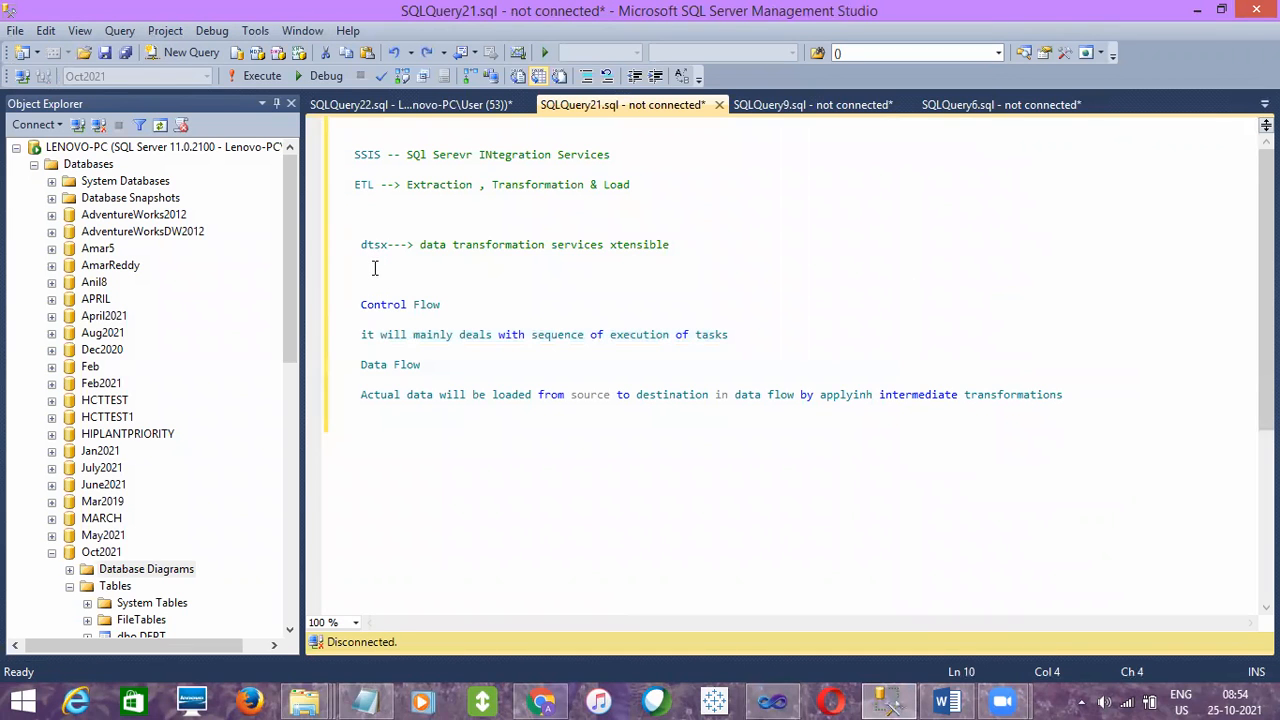
key("Return")
type("SELECT 0")
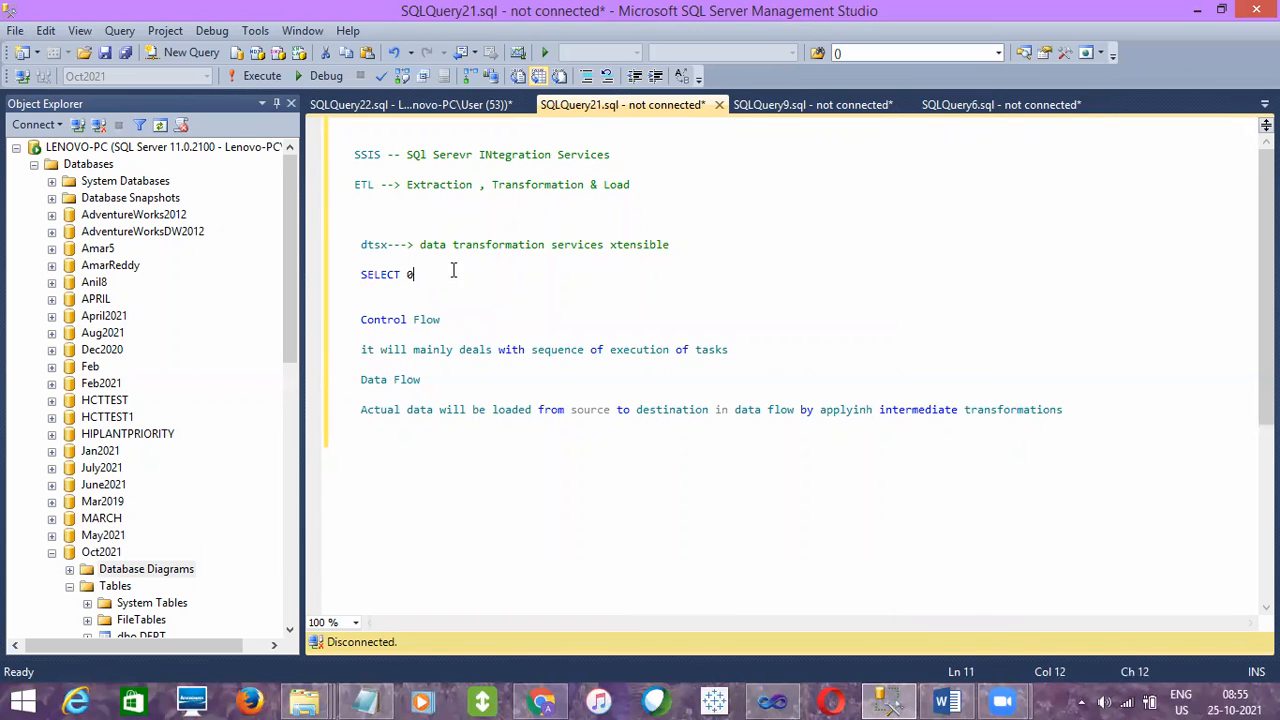
- Run only the SELECT 0 query, connecting to the LENOVO-PC server with Windows Authentication, and inspect the result
left_click_drag(453, 270, 363, 259)
left_click(266, 77)
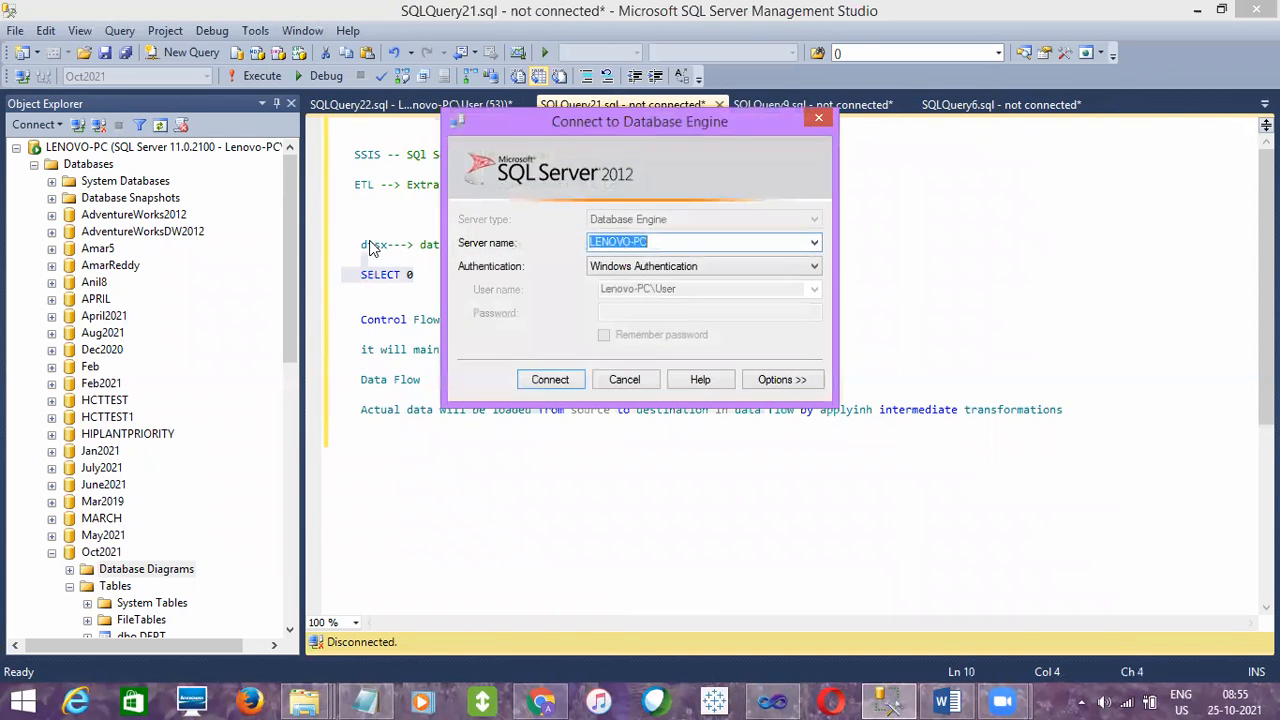
left_click(553, 378)
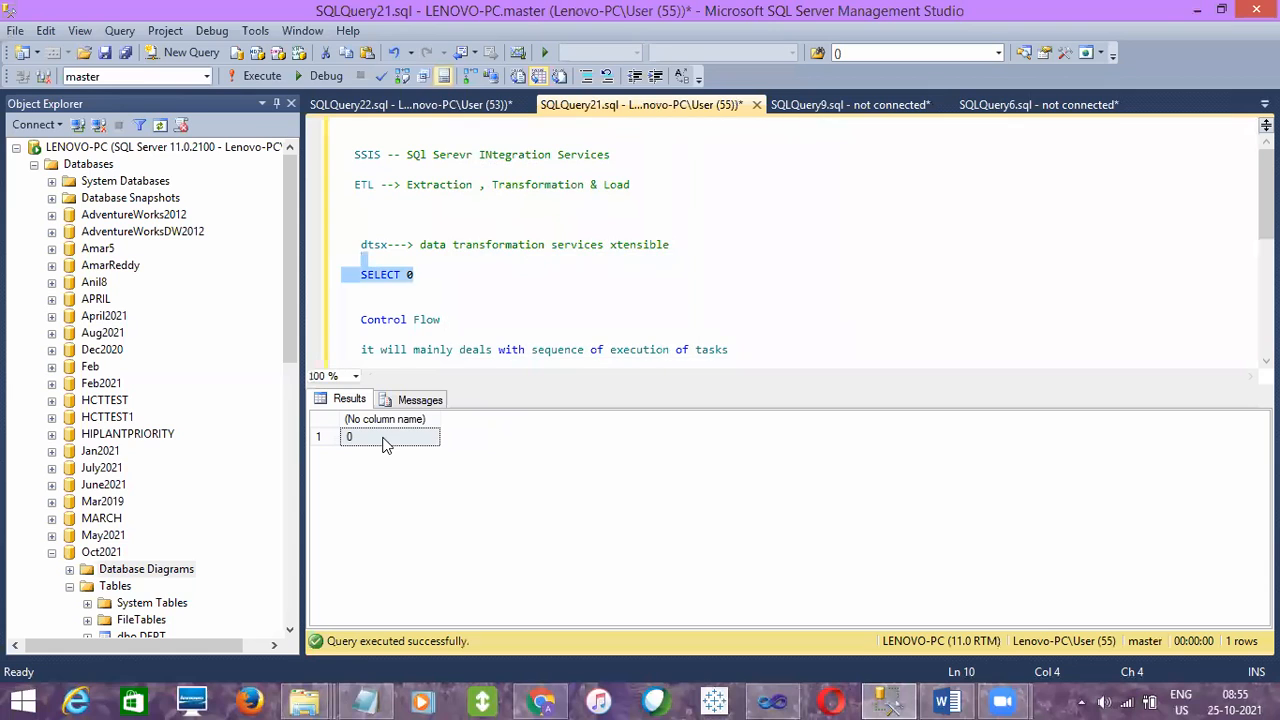
left_click(384, 441)
- Highlight the SELECT 0 query, switch to Visual Studio, and examine the Execute SQL Task's error on the Control Flow canvas
left_click(420, 270)
left_click_drag(416, 274, 357, 275)
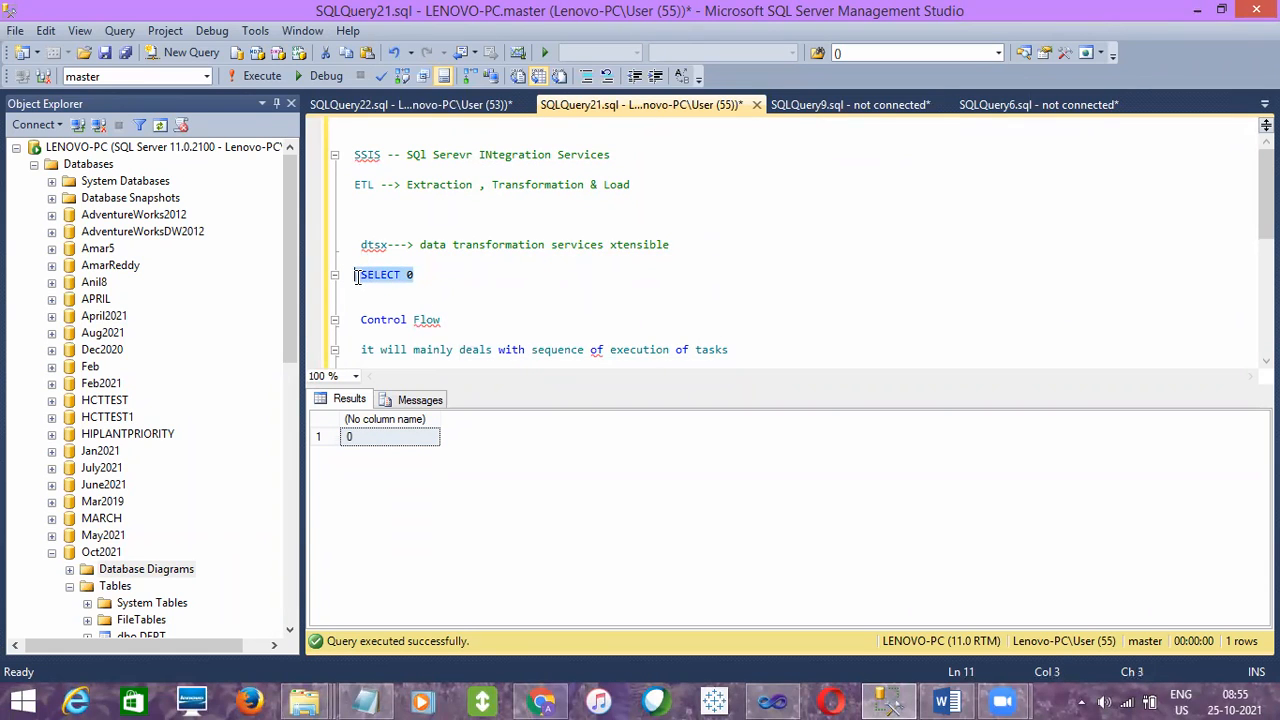
key("alt+Tab")
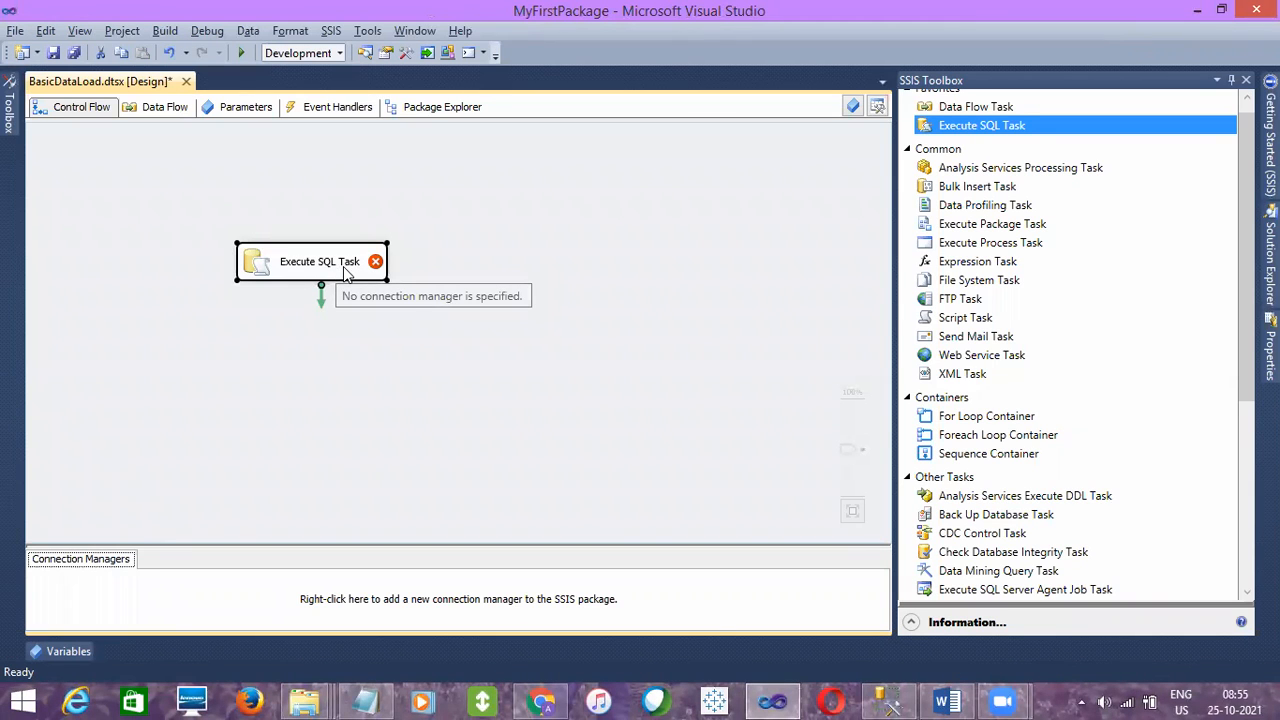
left_click(410, 312)
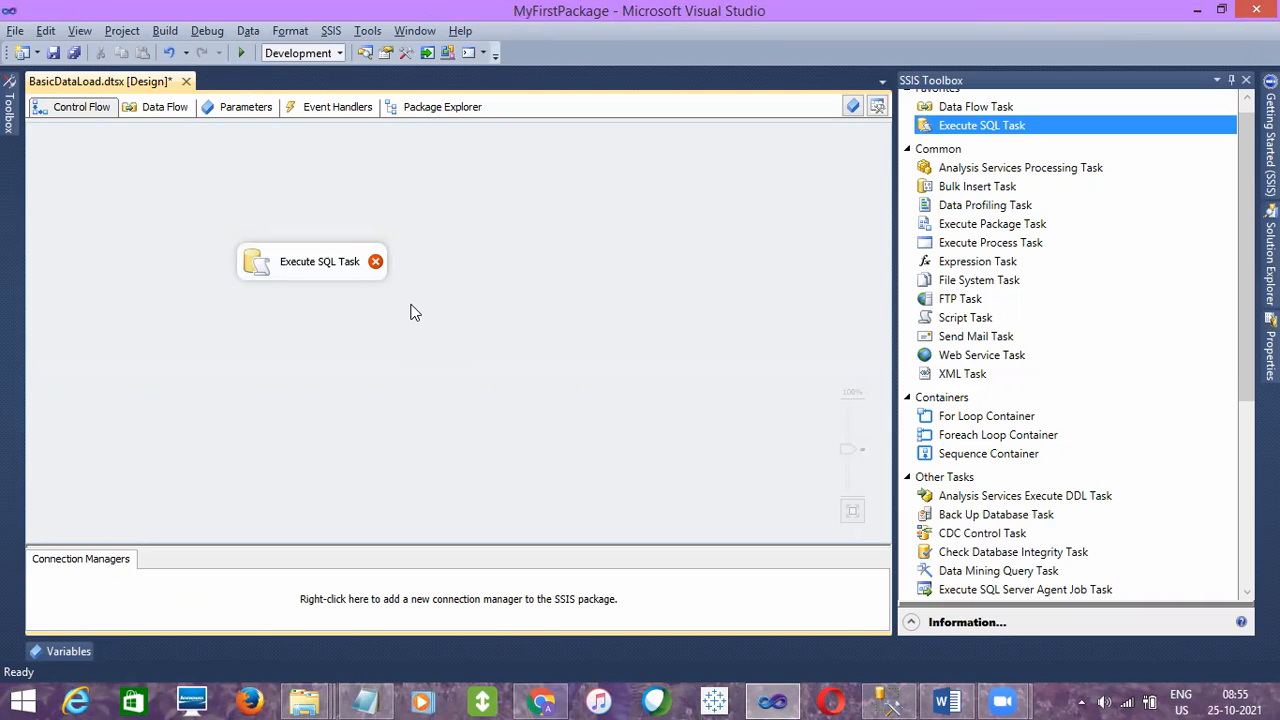
left_click(325, 262)
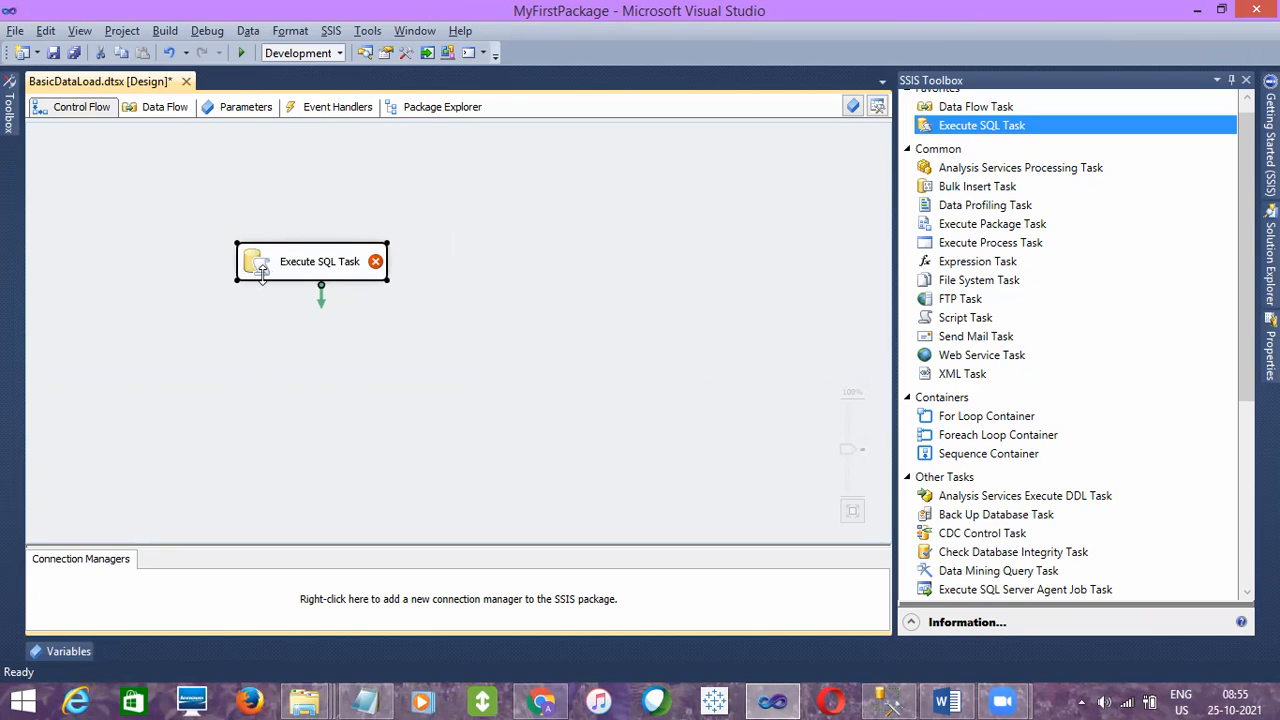
left_click(356, 404)
left_click(880, 700)
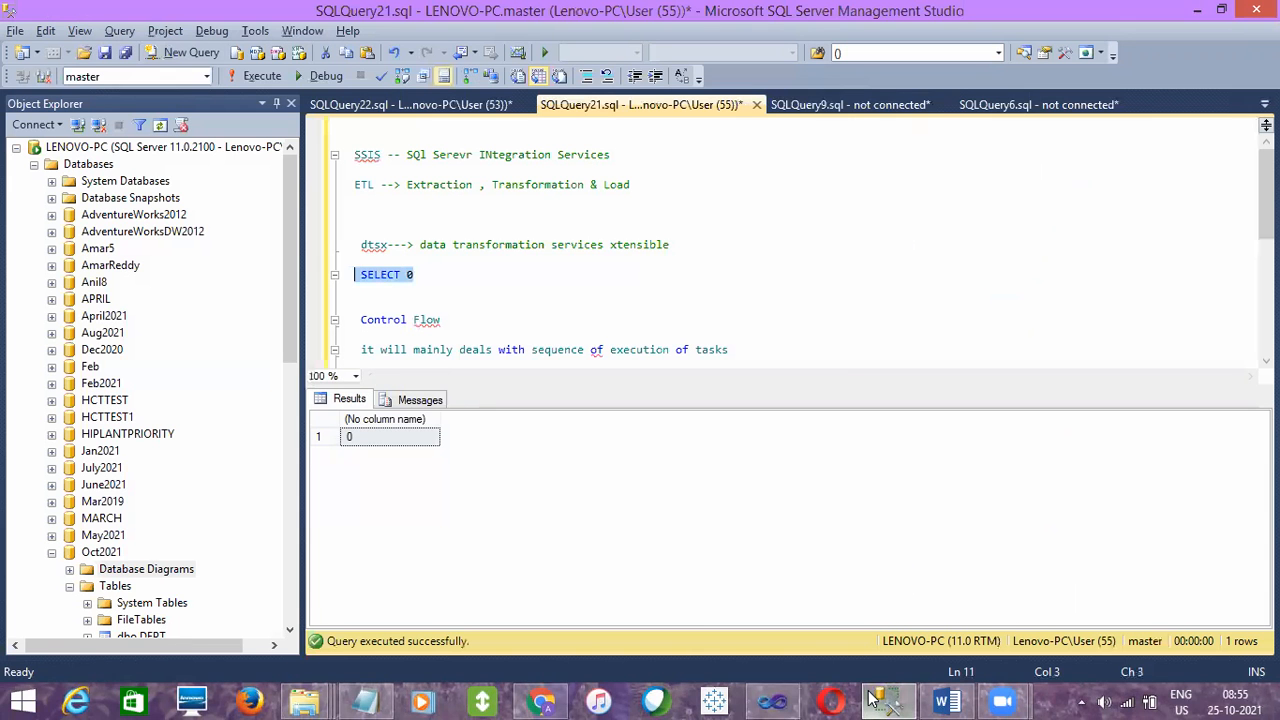
left_click(872, 697)
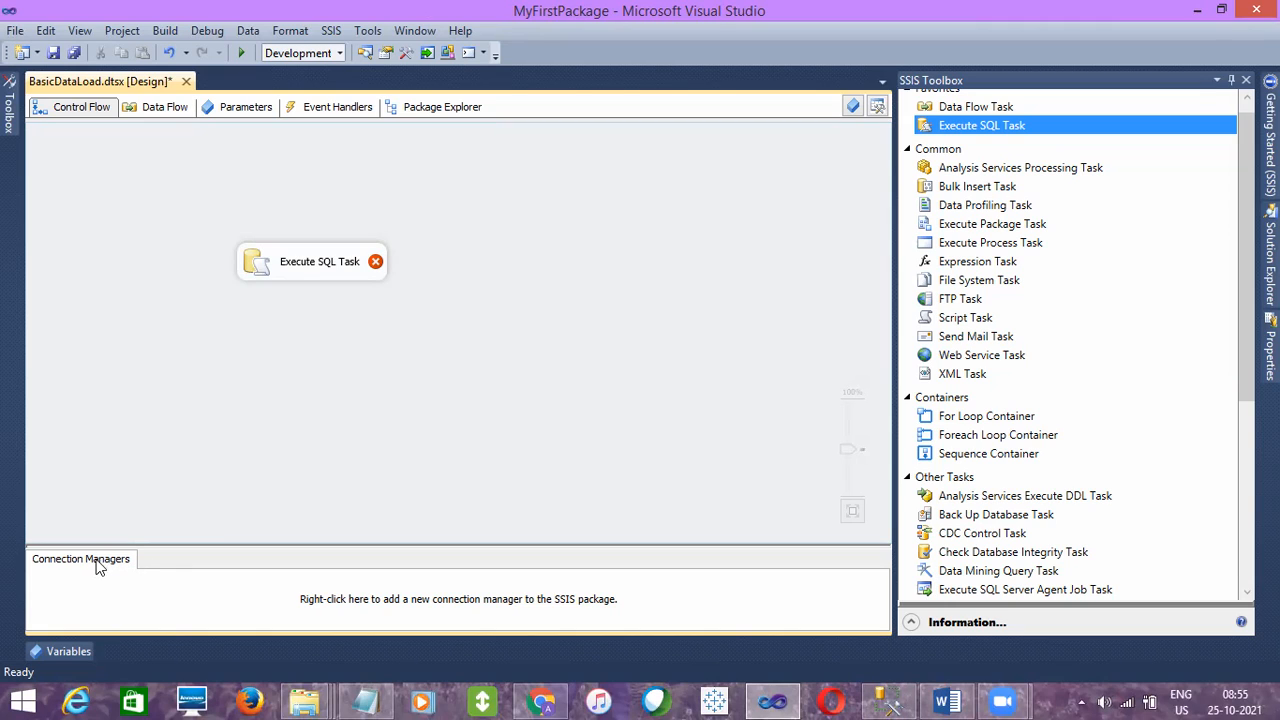
- Examine the connection types offered for a new connection manager in the package
left_click(326, 580)
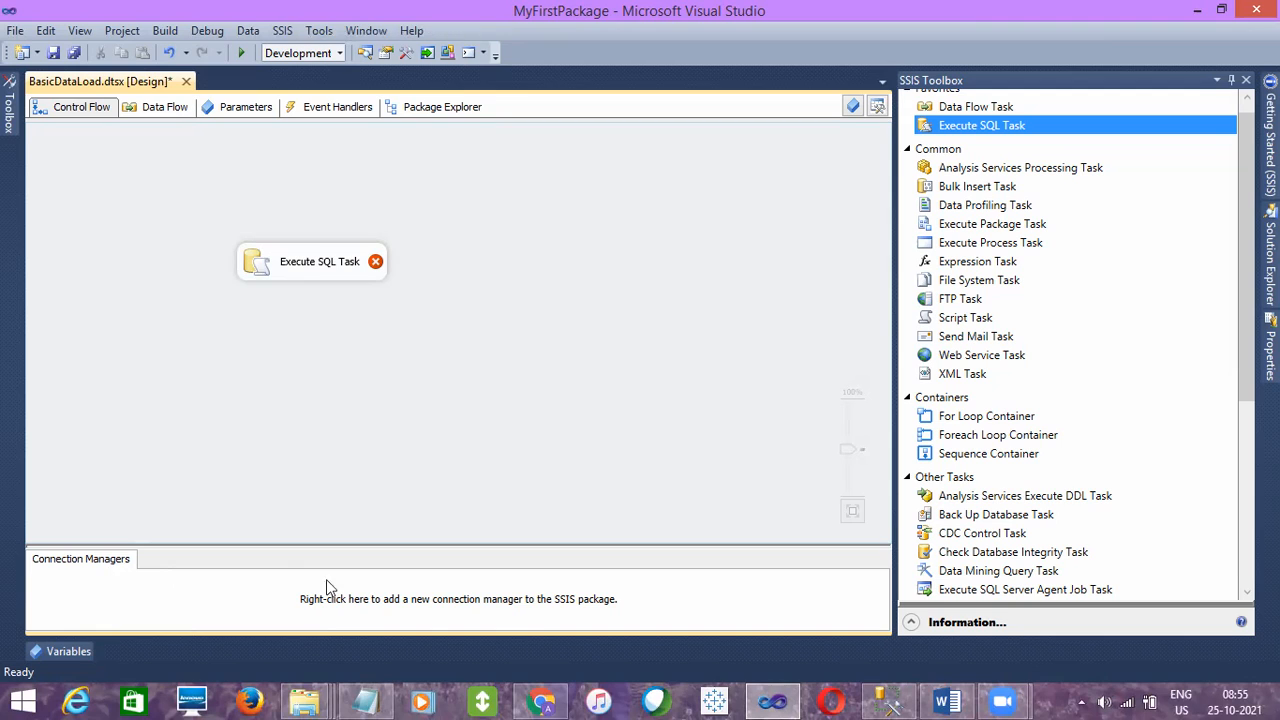
right_click(192, 596)
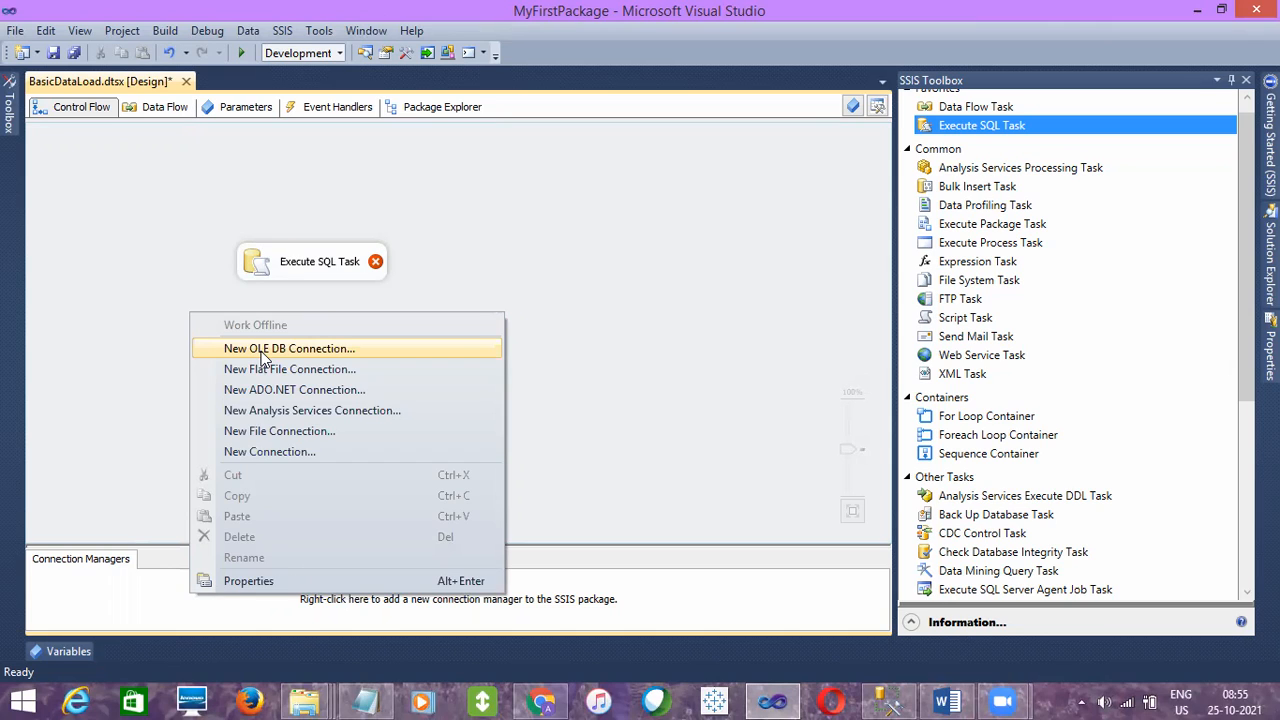
left_click(116, 589)
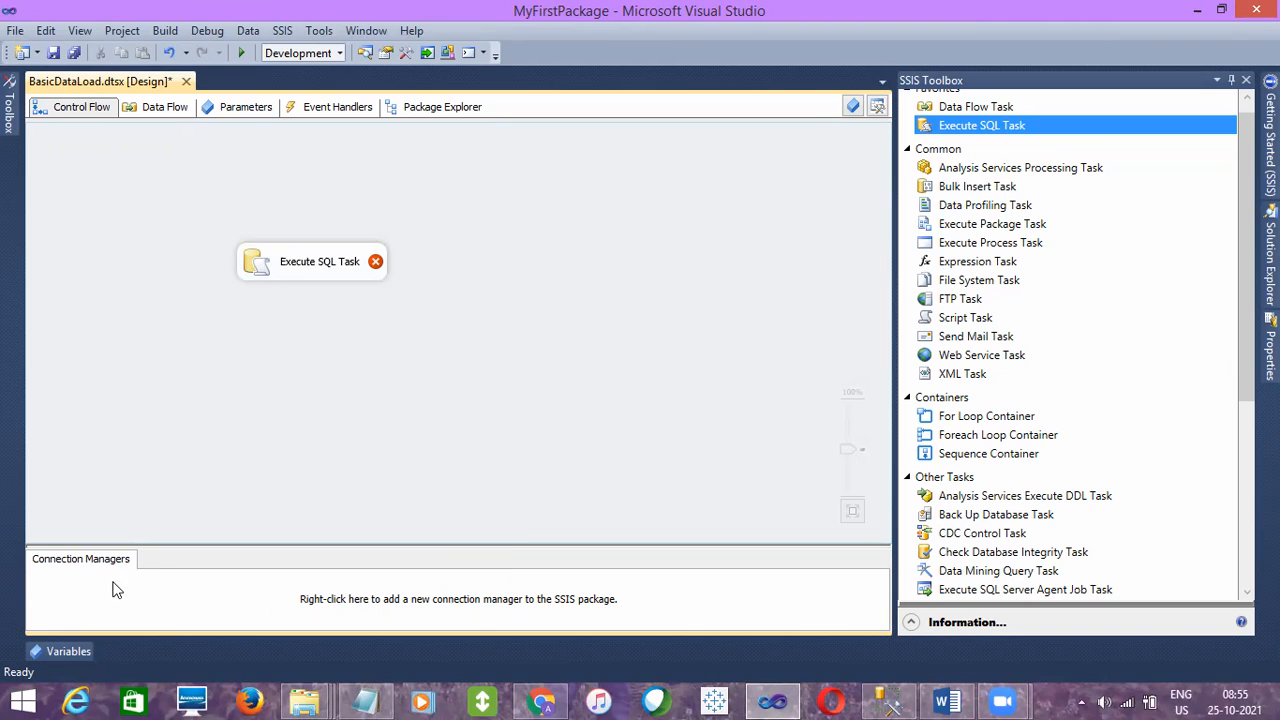
right_click(220, 592)
left_click(86, 386)
- Open the Execute SQL Task's editor, check the choices for its Connection property, and cancel without changes
double_click(320, 264)
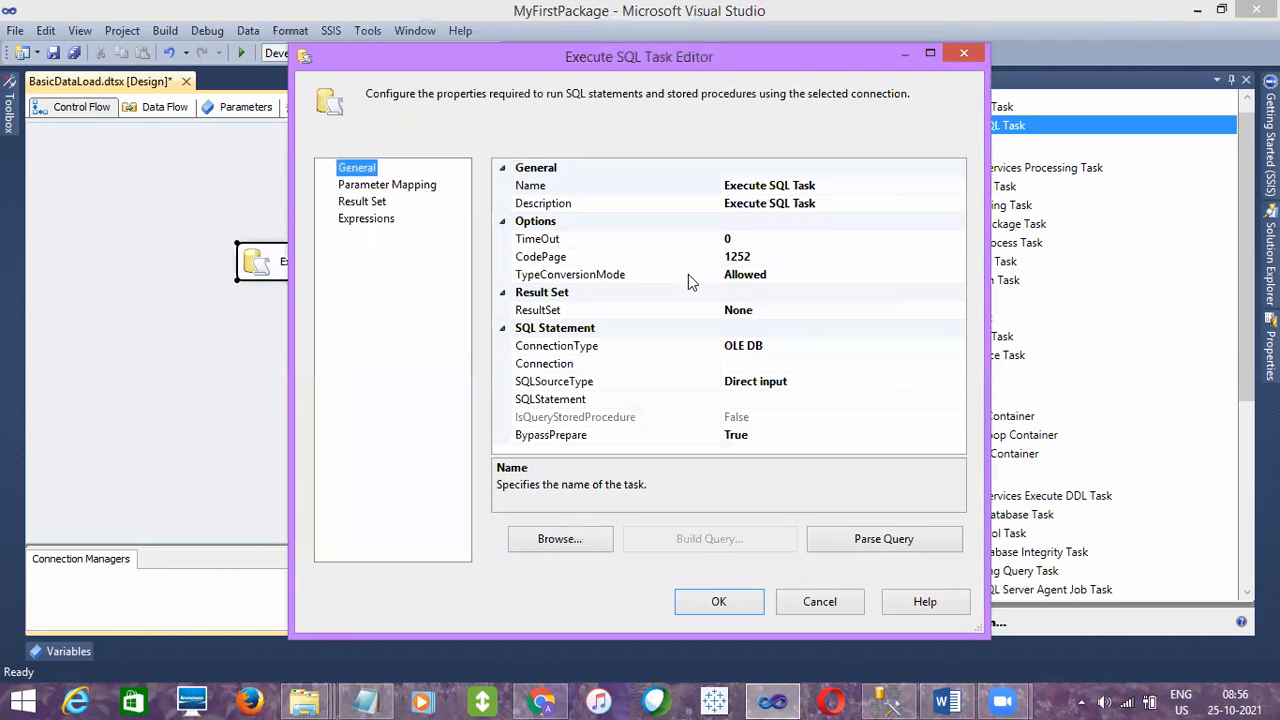
left_click(682, 376)
left_click(680, 366)
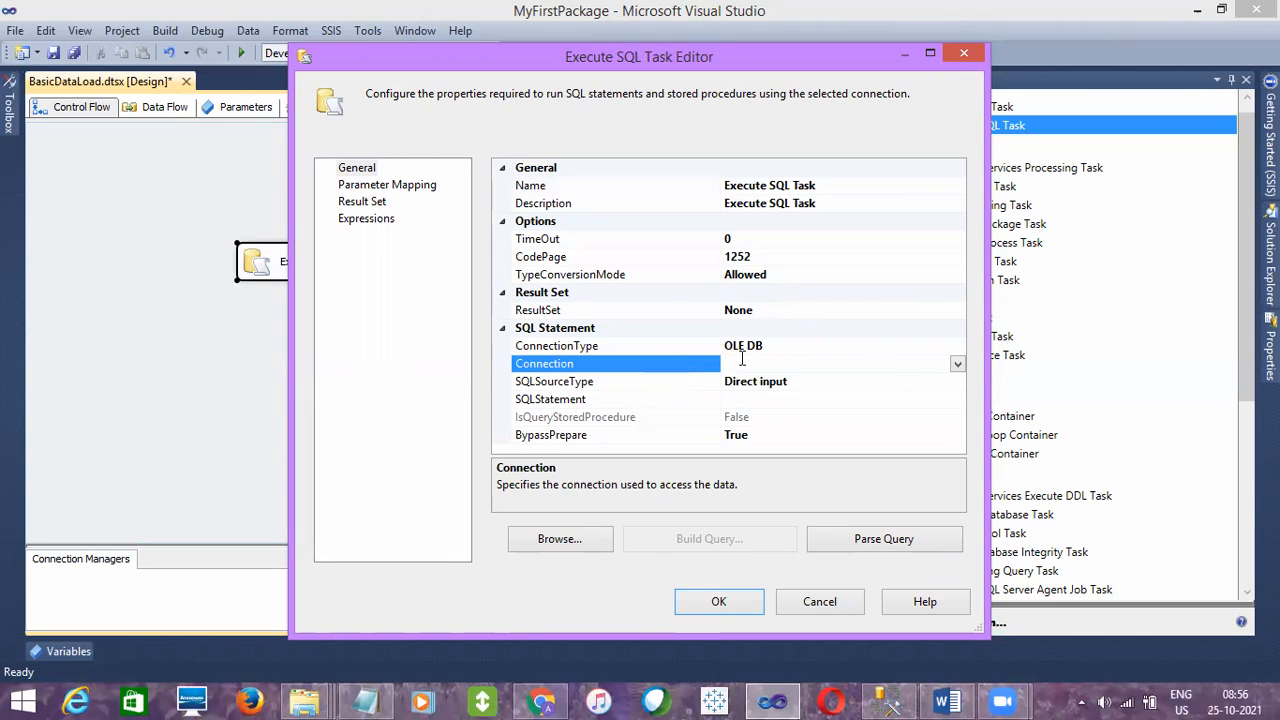
left_click(958, 365)
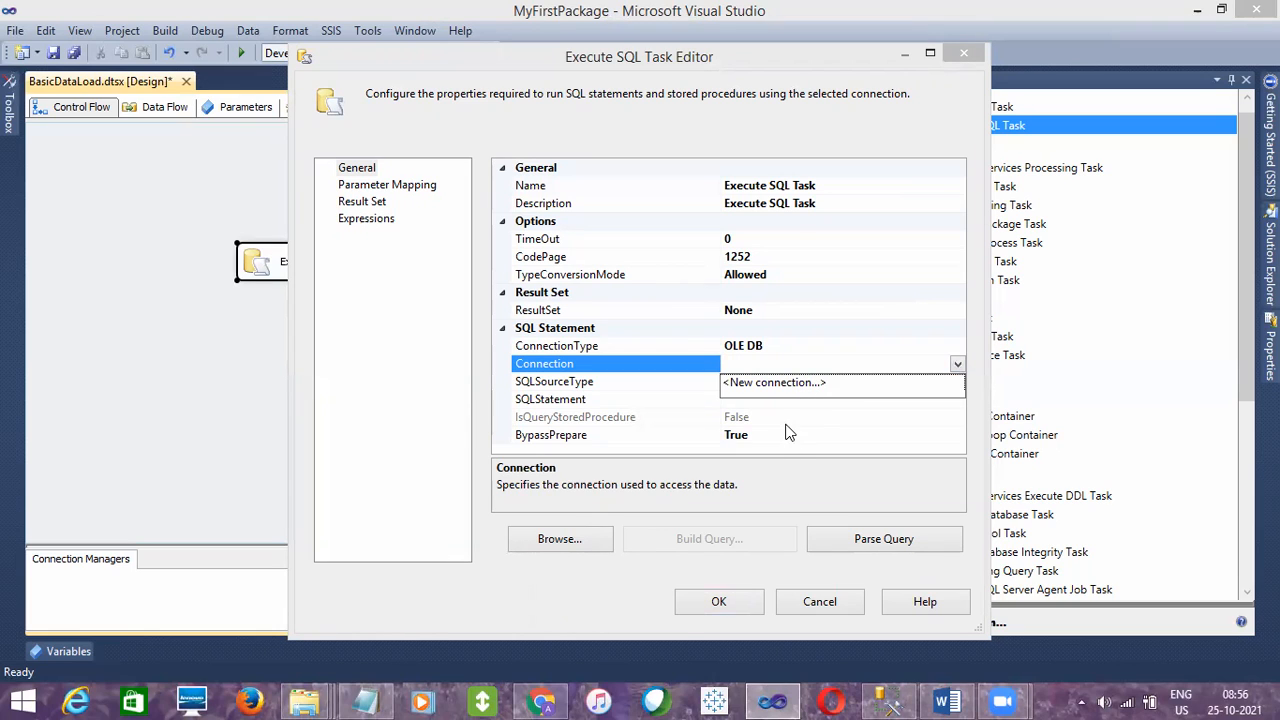
left_click(808, 602)
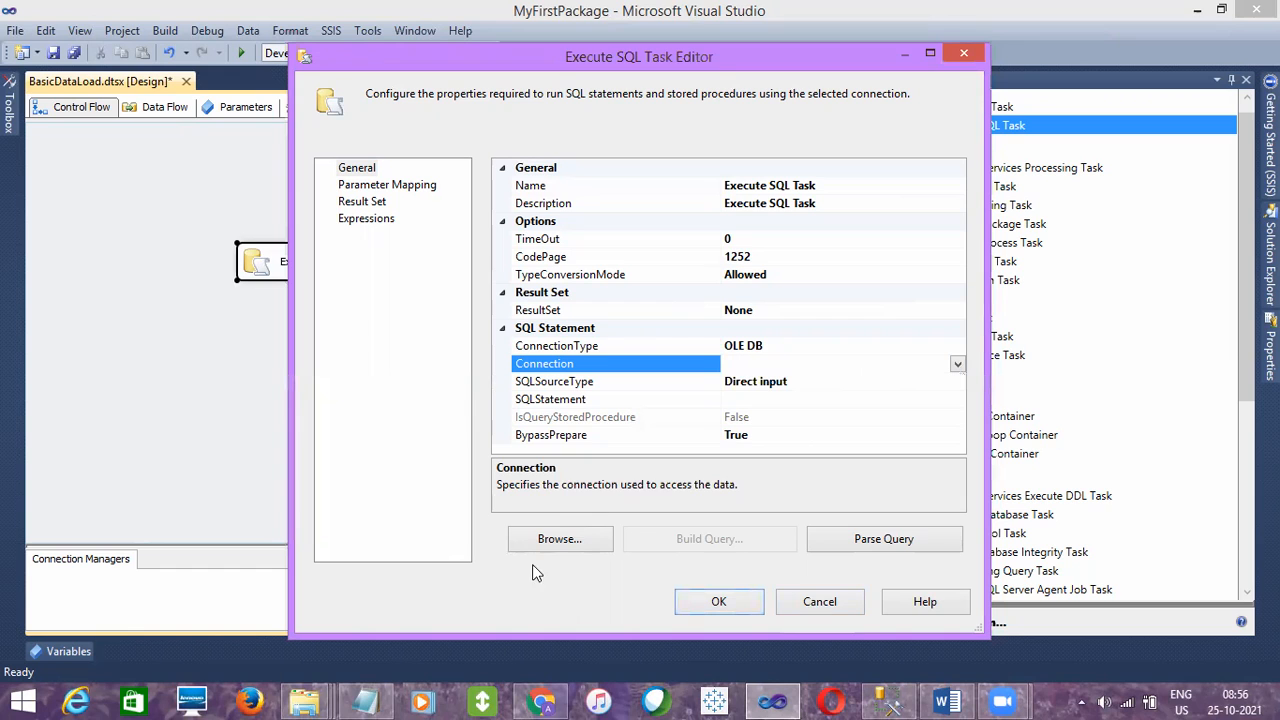
left_click(845, 598)
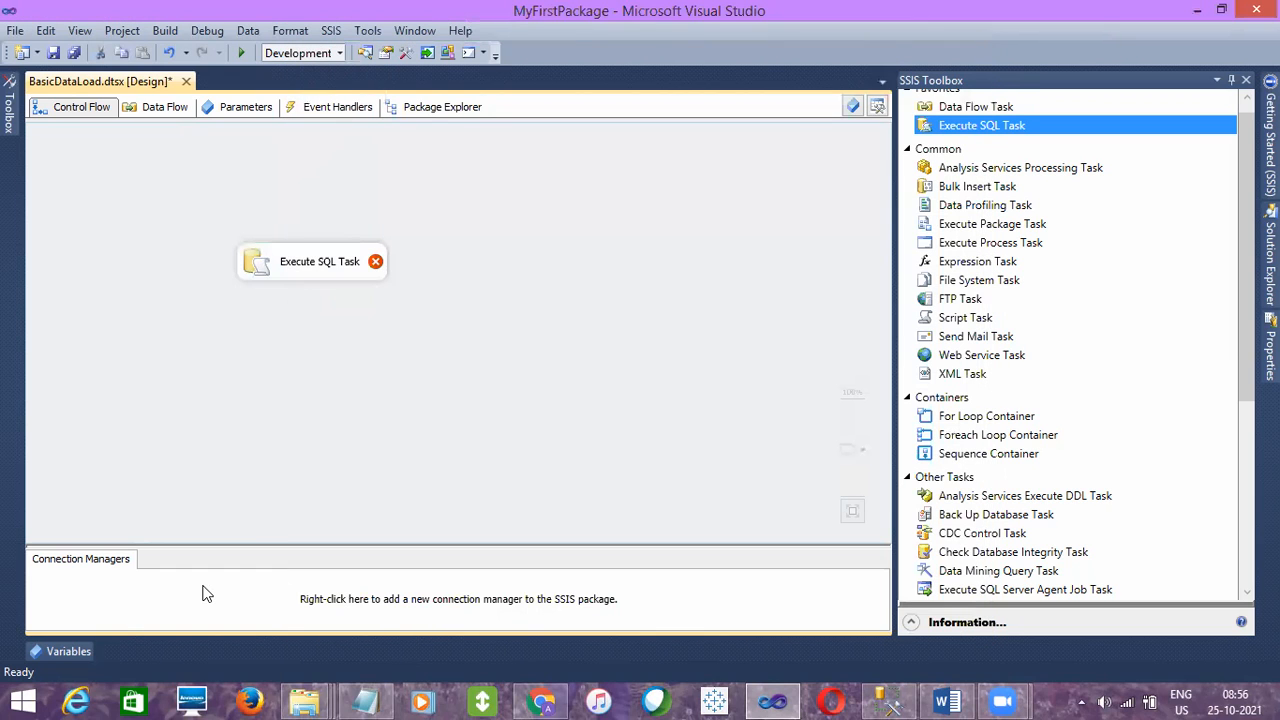
- Create a new OLE DB connection manager, review the existing data connections, and begin defining a new connection
right_click(202, 593)
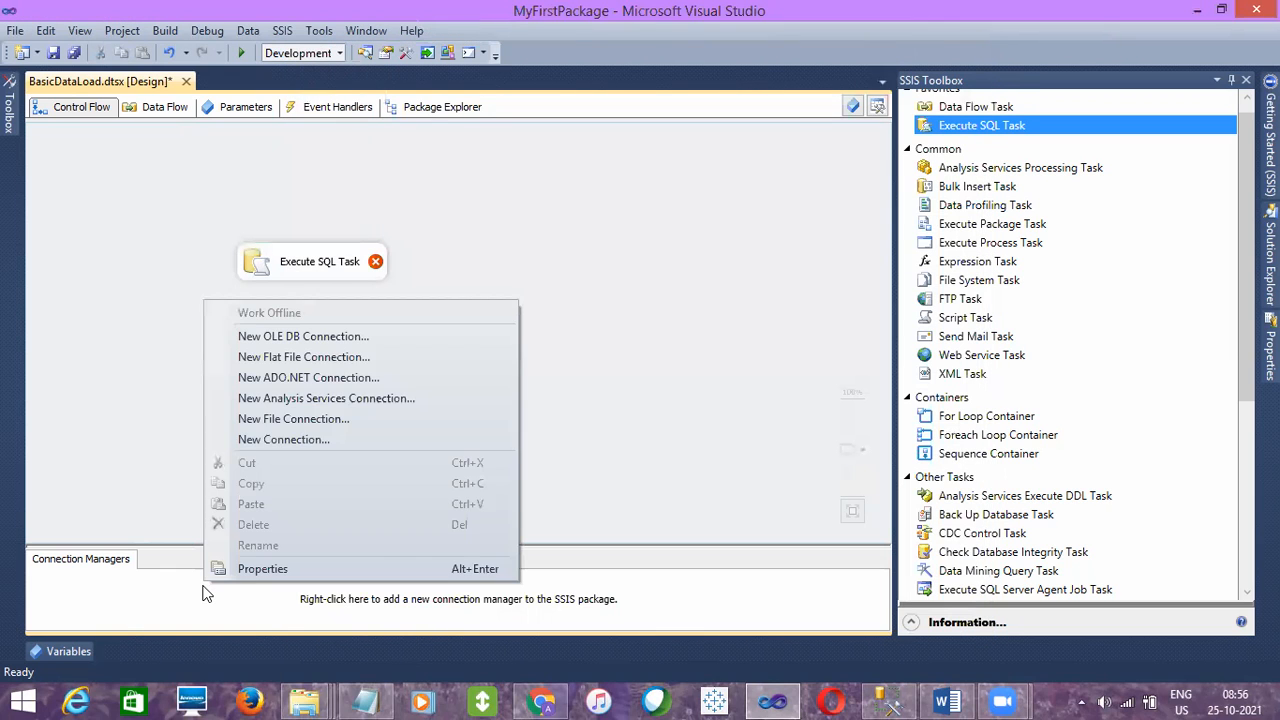
left_click(300, 336)
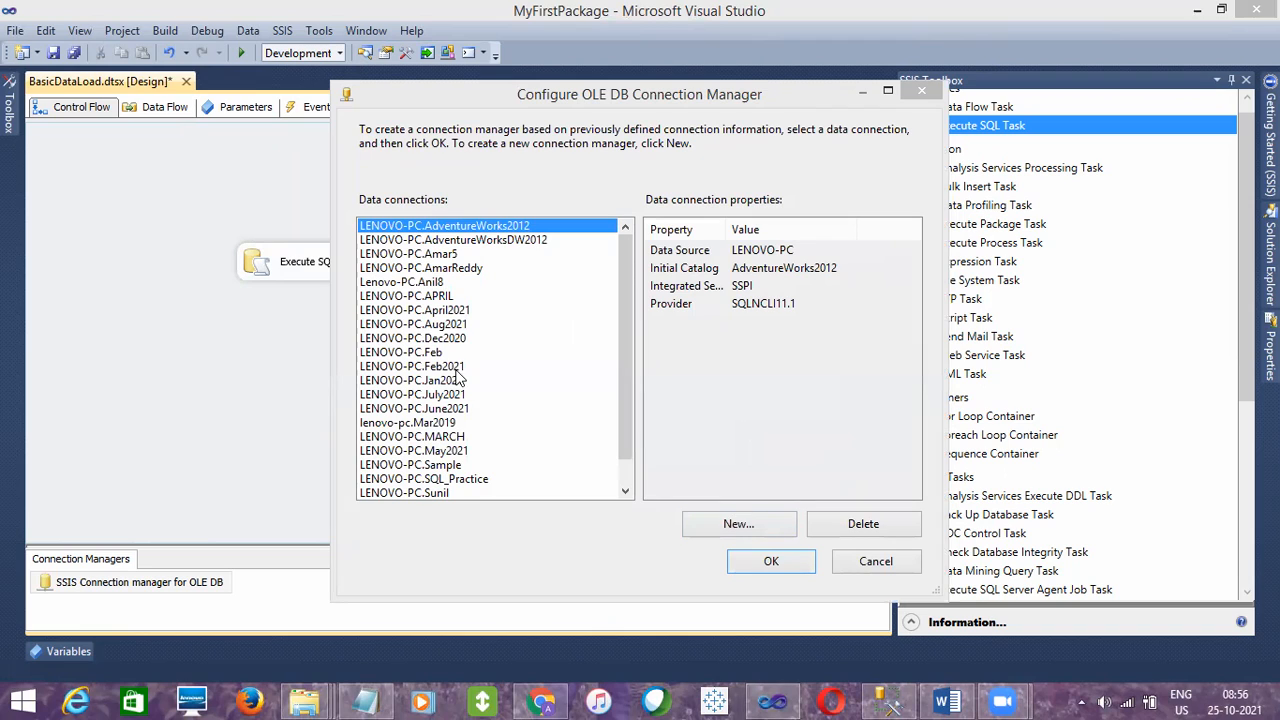
left_click(425, 436)
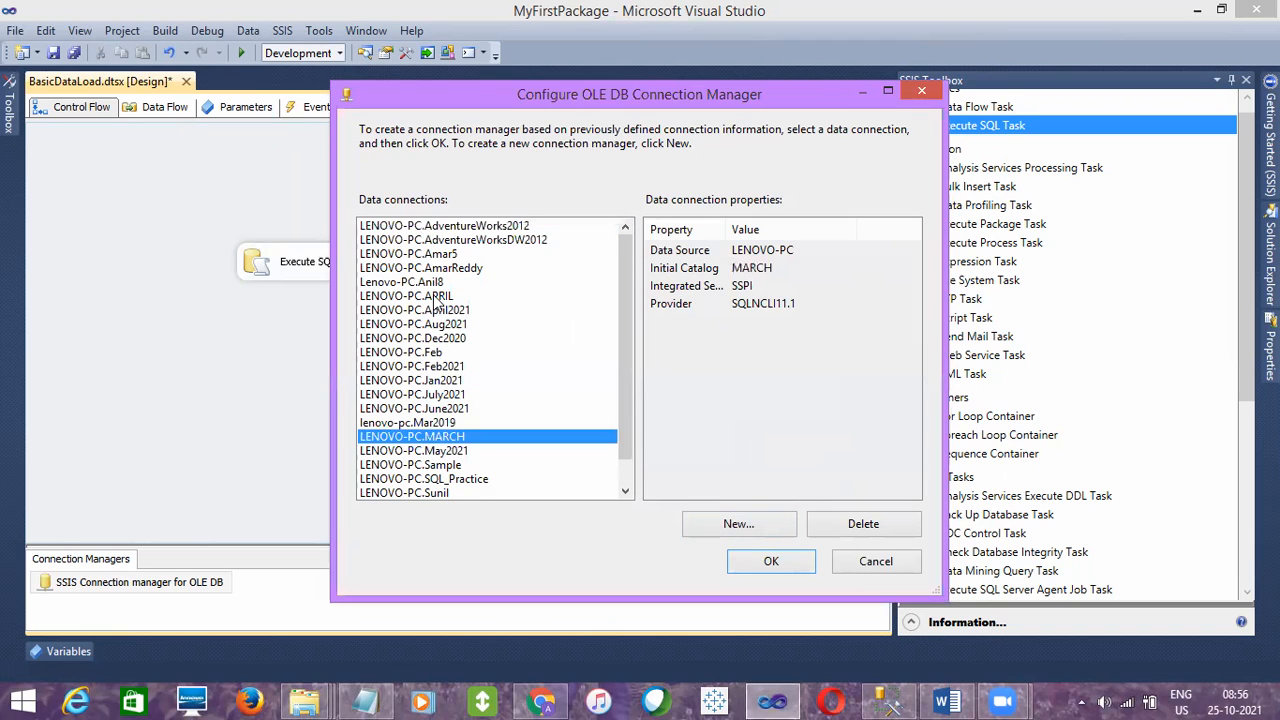
left_click(447, 241)
left_click(406, 354)
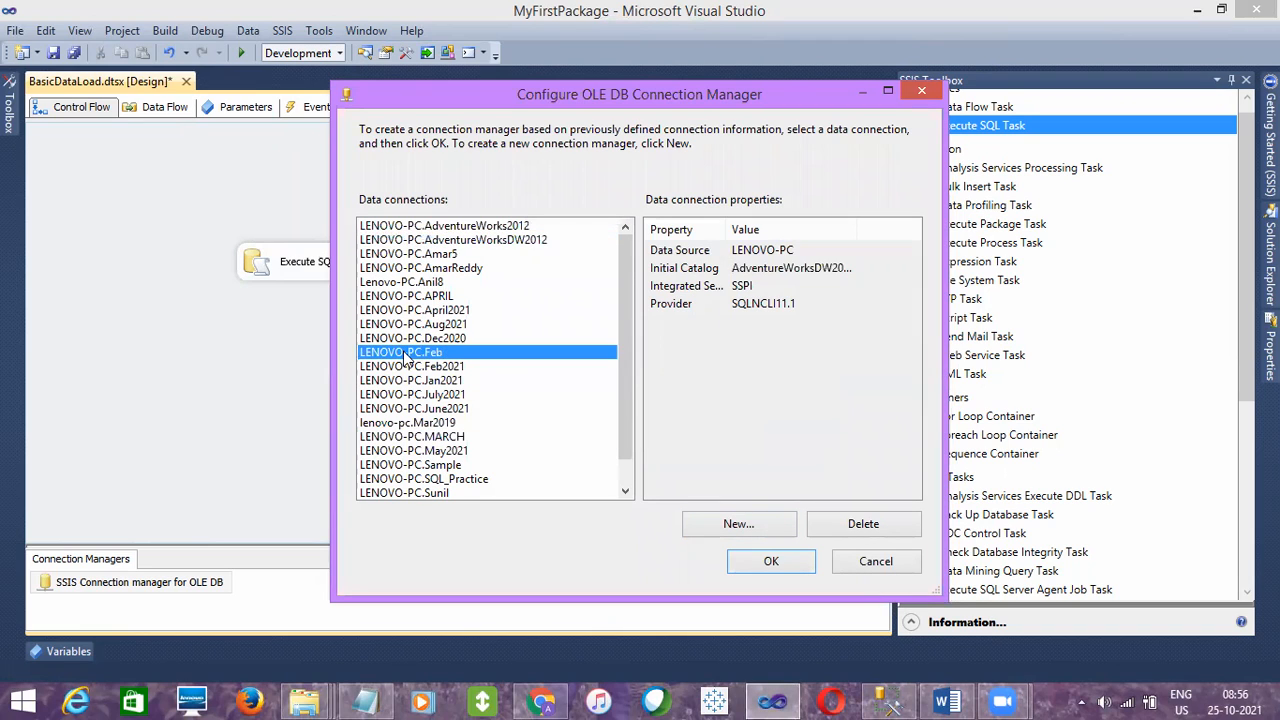
left_click(421, 423)
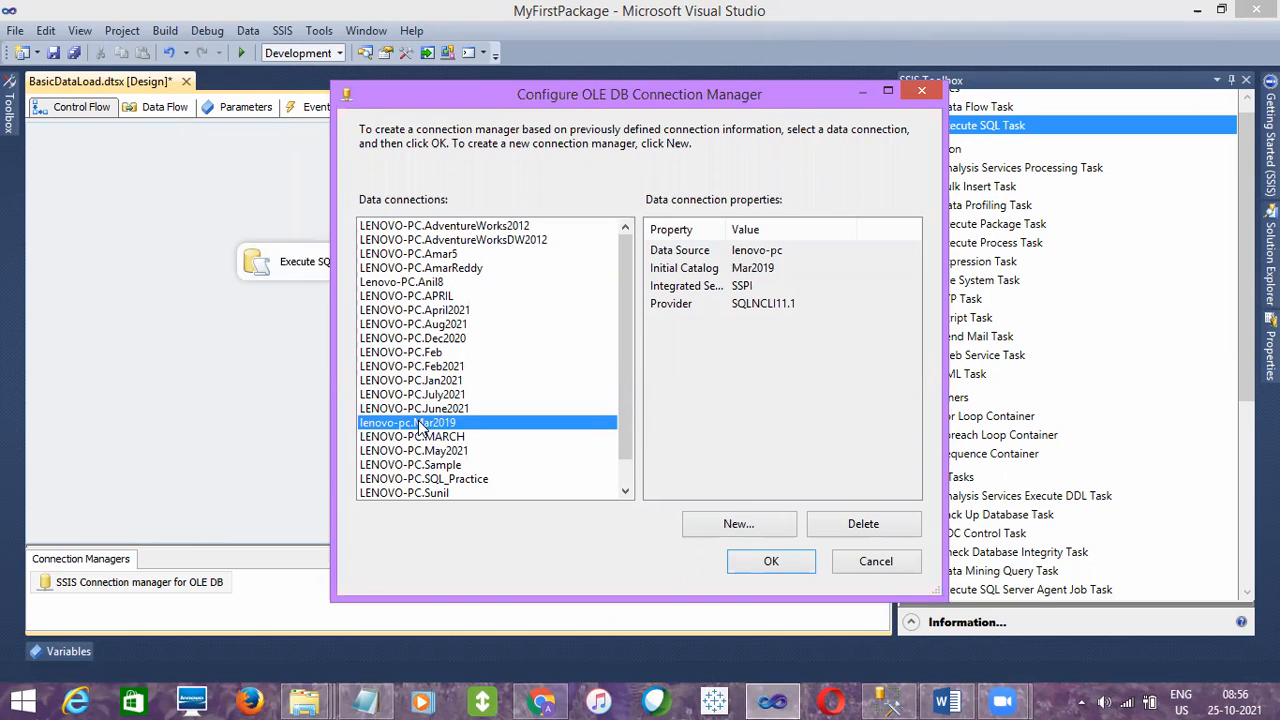
left_click(753, 526)
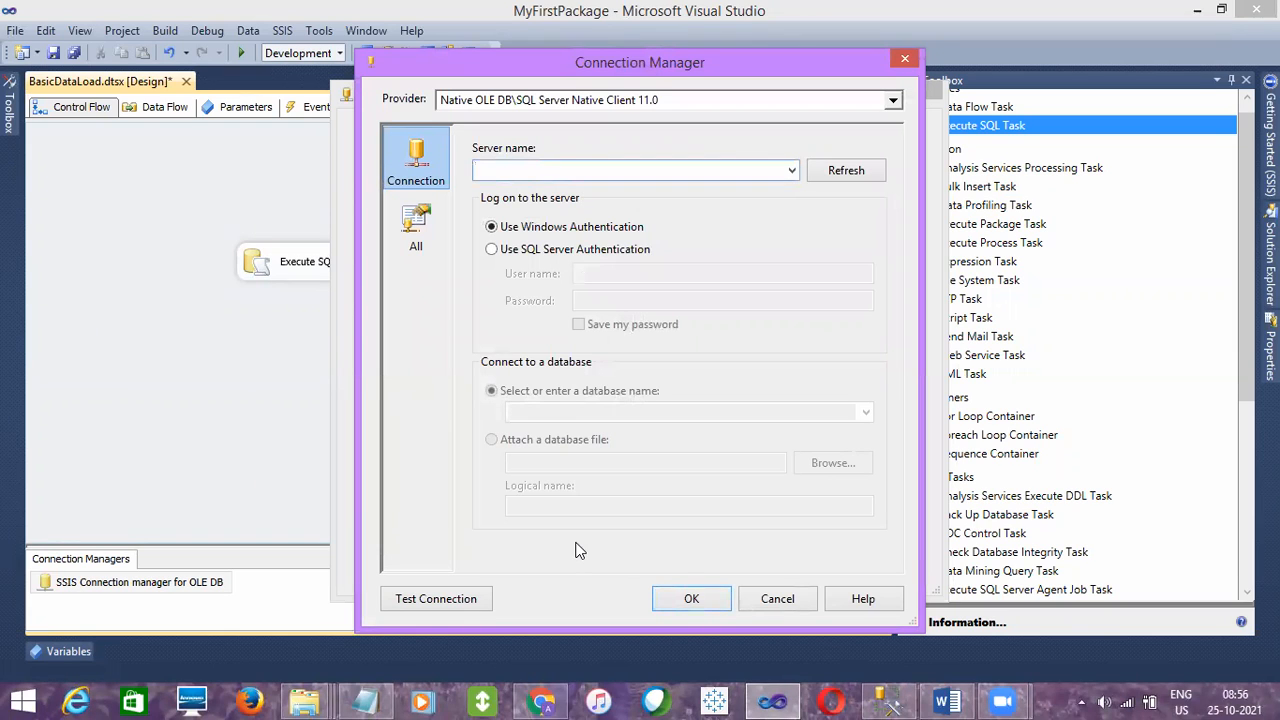
- Check the server name in SQL Server Management Studio's Object Explorer and set the new connection's server name to LENOVO-PC
left_click(886, 700)
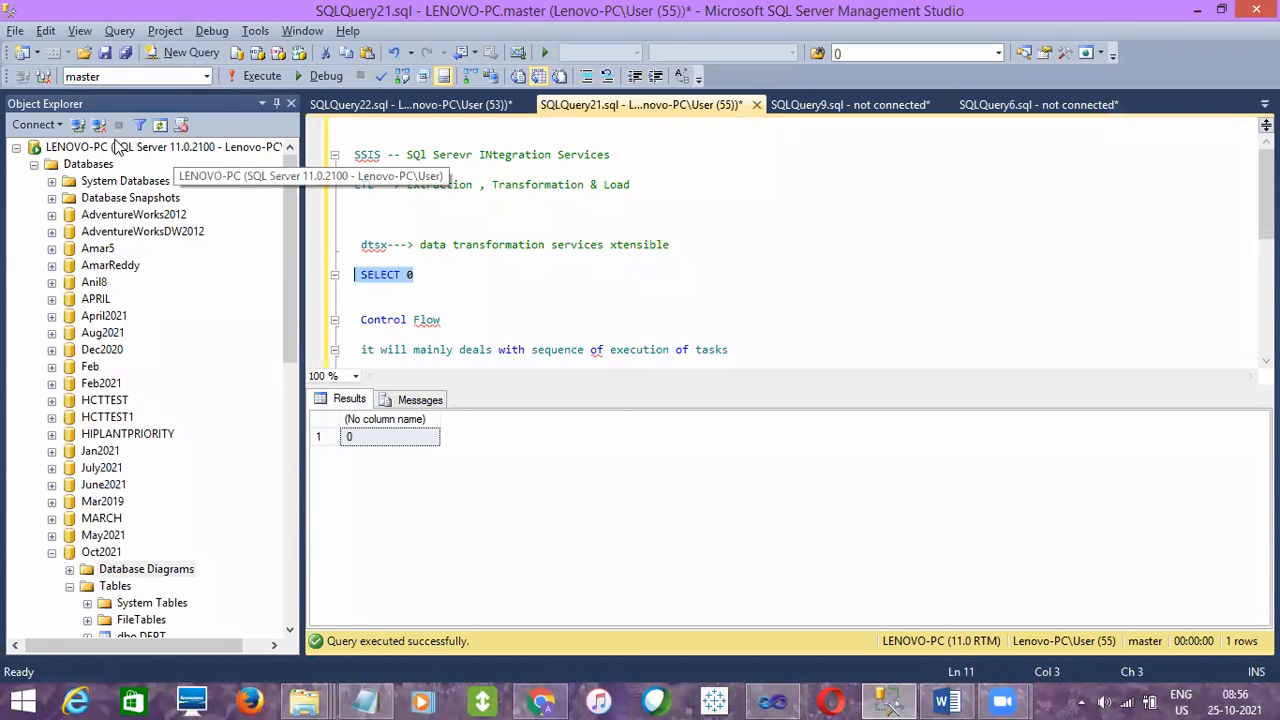
left_click(117, 147)
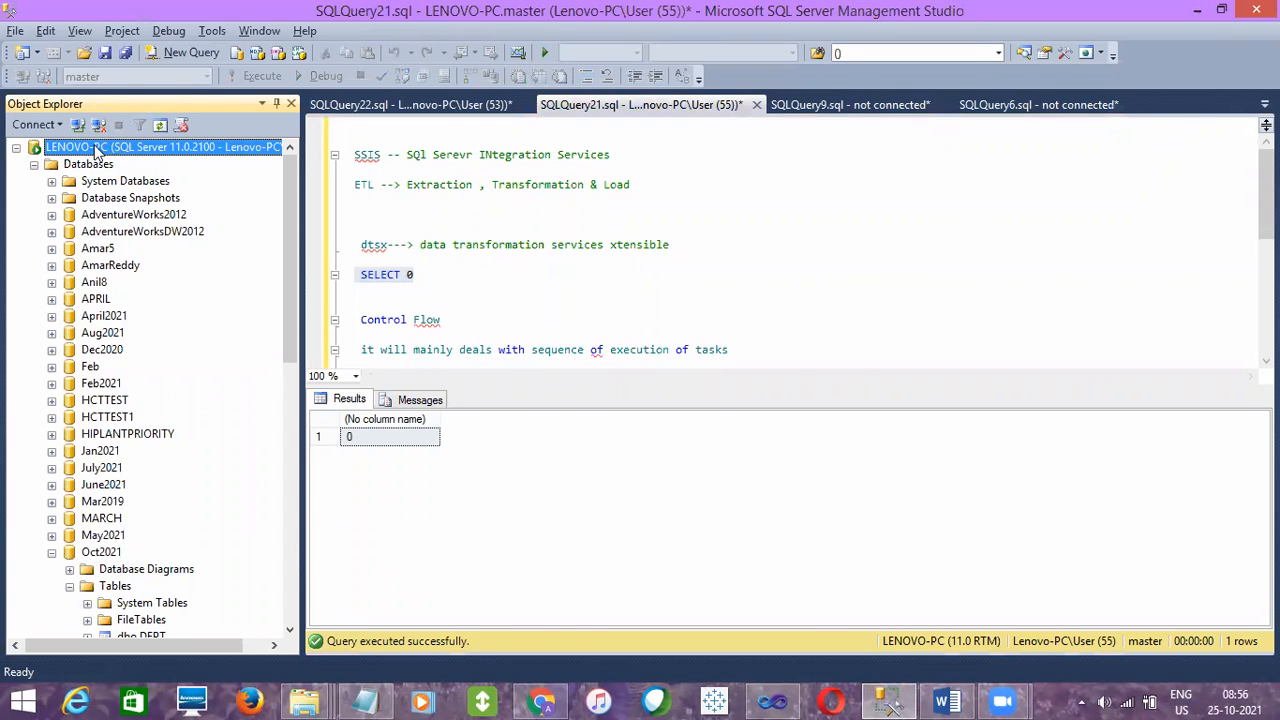
key("alt+Tab")
type("LENOVO")
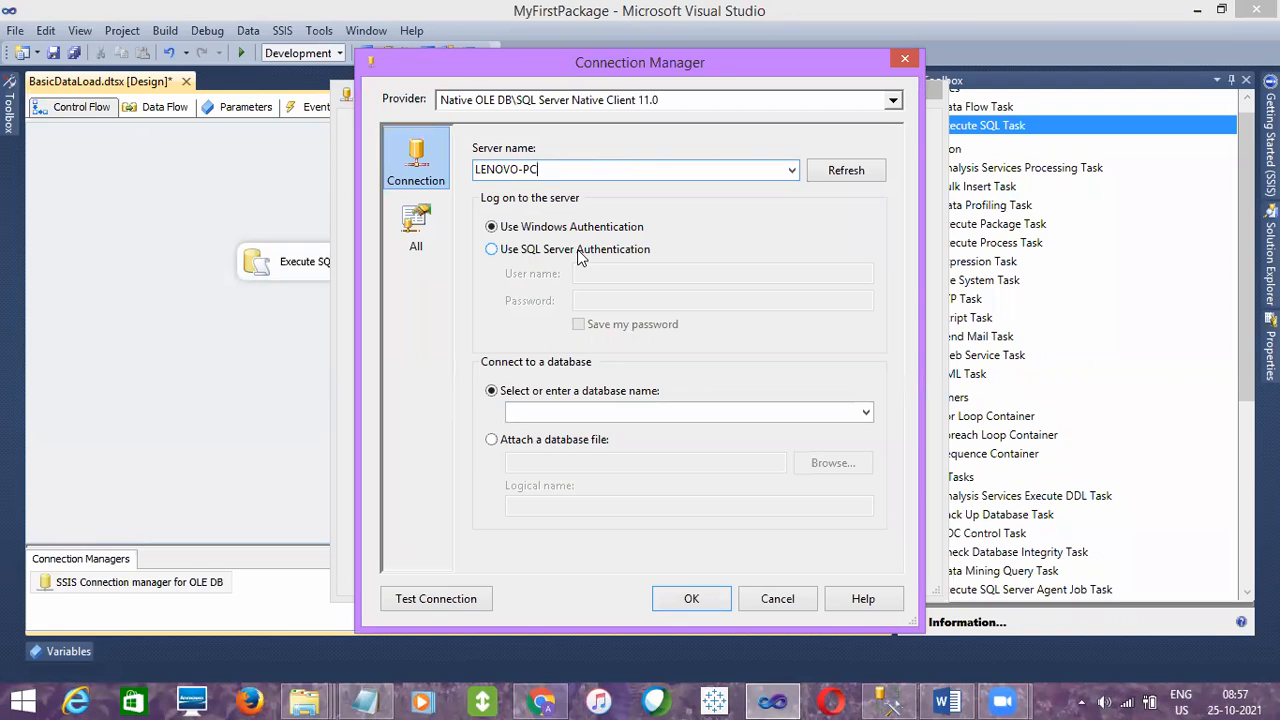
- Compare Windows Authentication and SQL Server Authentication in SQL Server Management Studio's Connect to Server dialog, and cancel the dialog
left_click(887, 700)
left_click(71, 124)
left_click(632, 266)
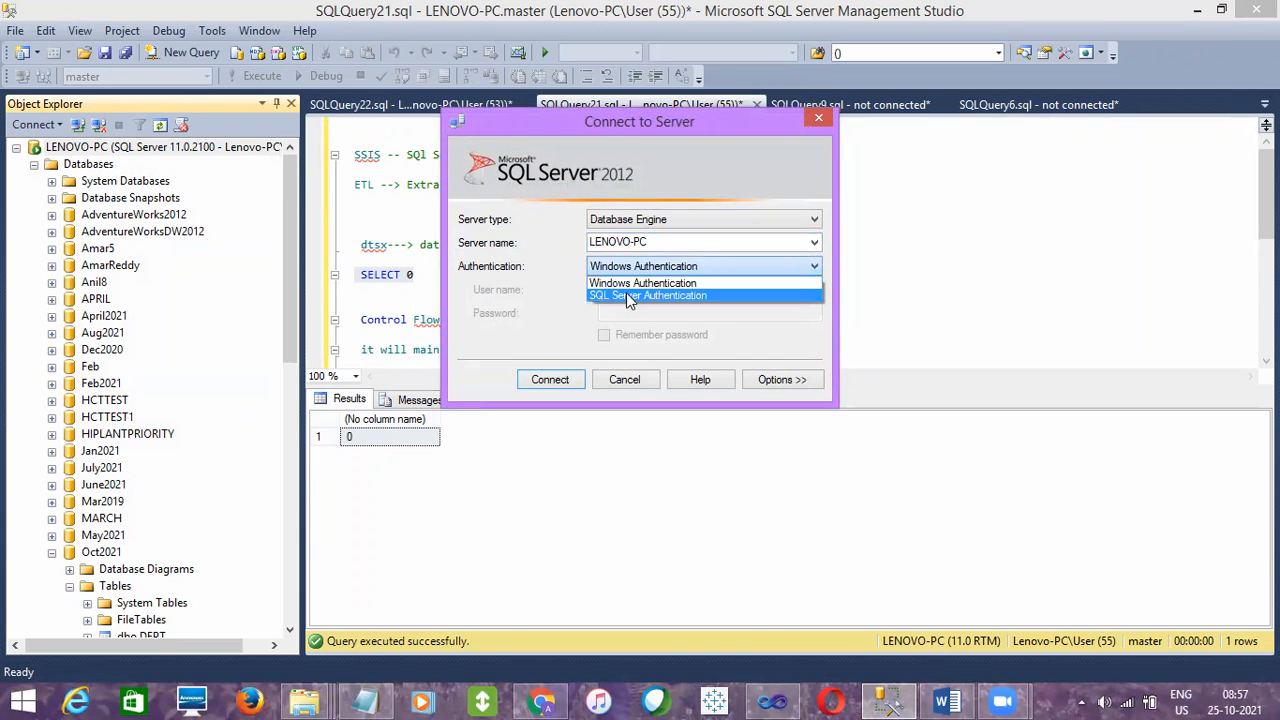
left_click(628, 287)
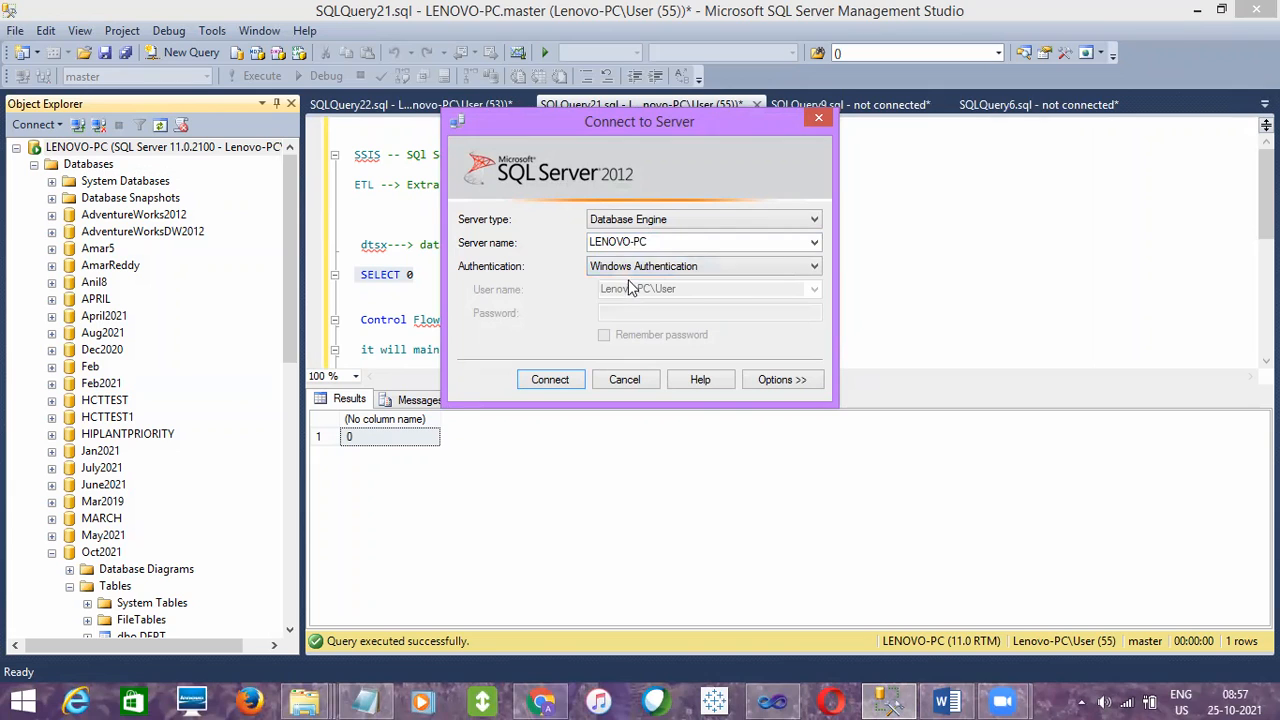
left_click(631, 272)
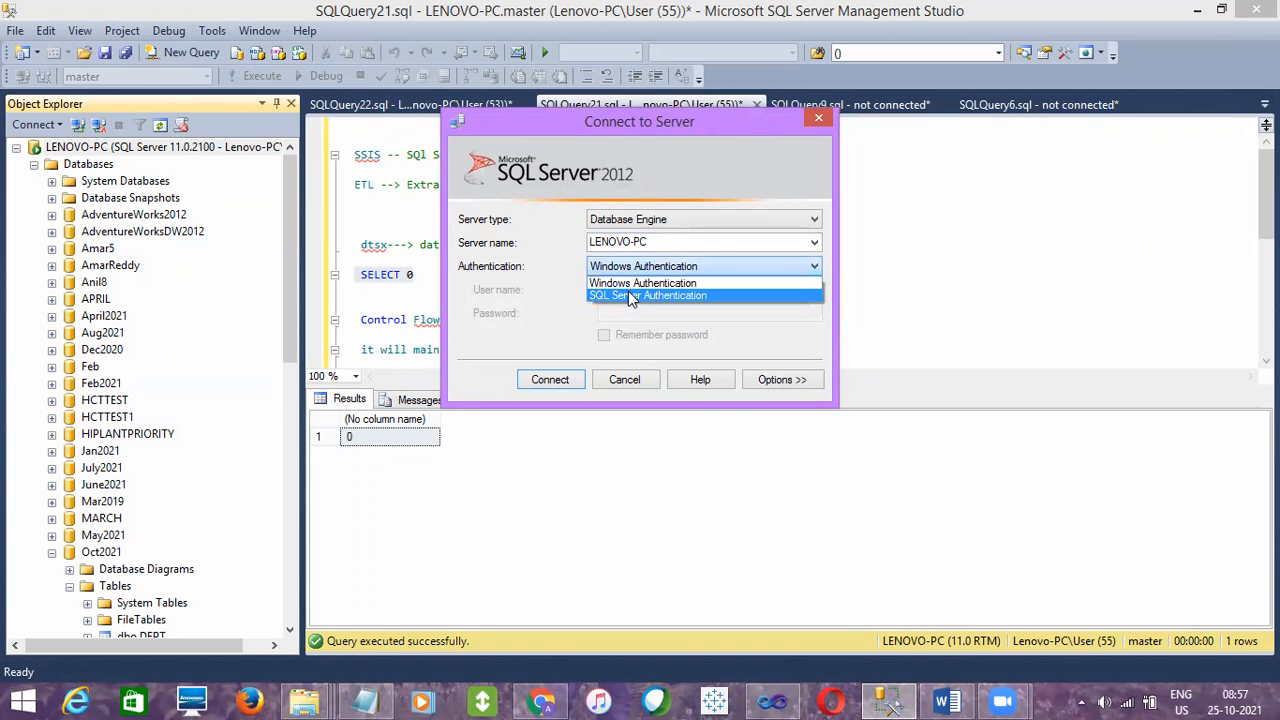
left_click(630, 295)
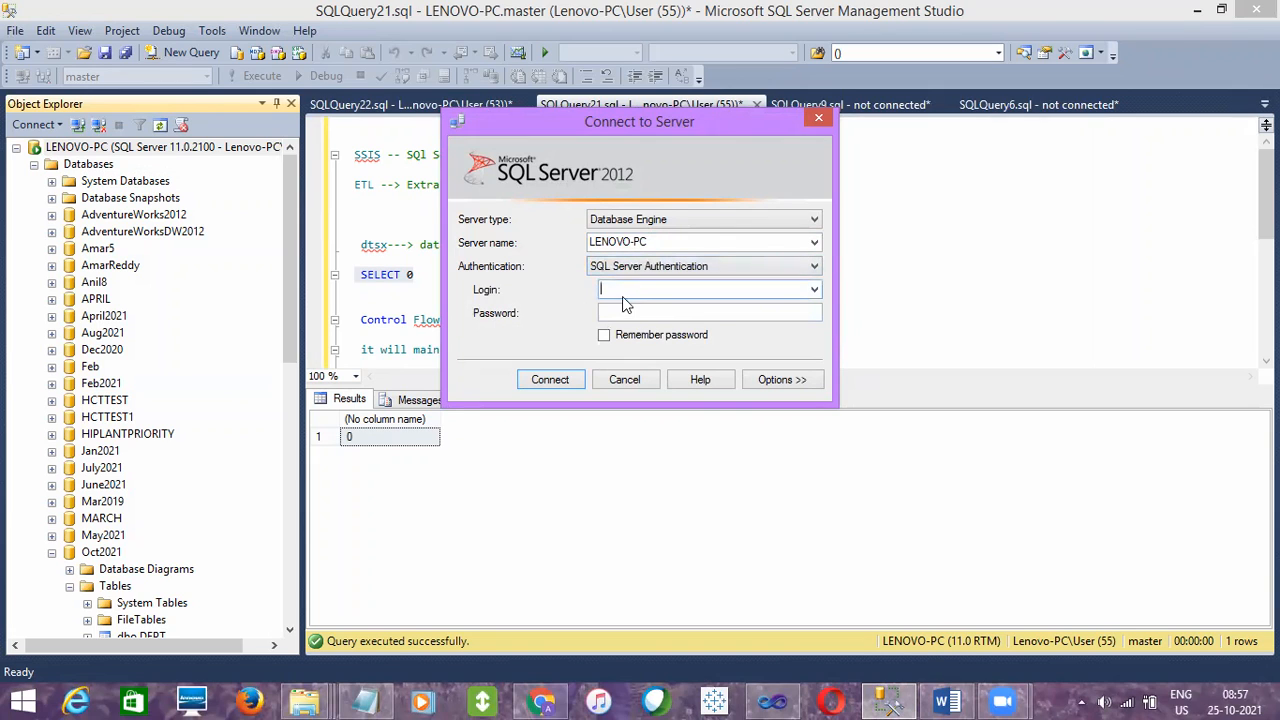
left_click(626, 313)
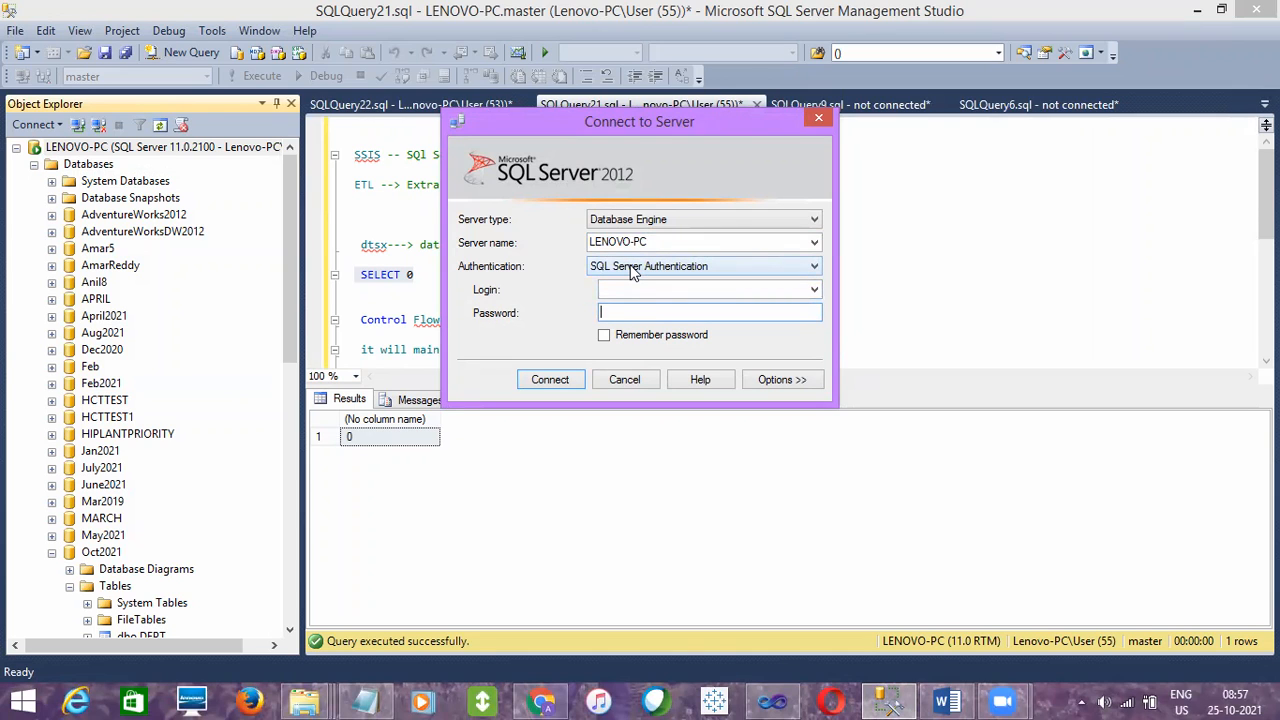
left_click(630, 268)
left_click(630, 294)
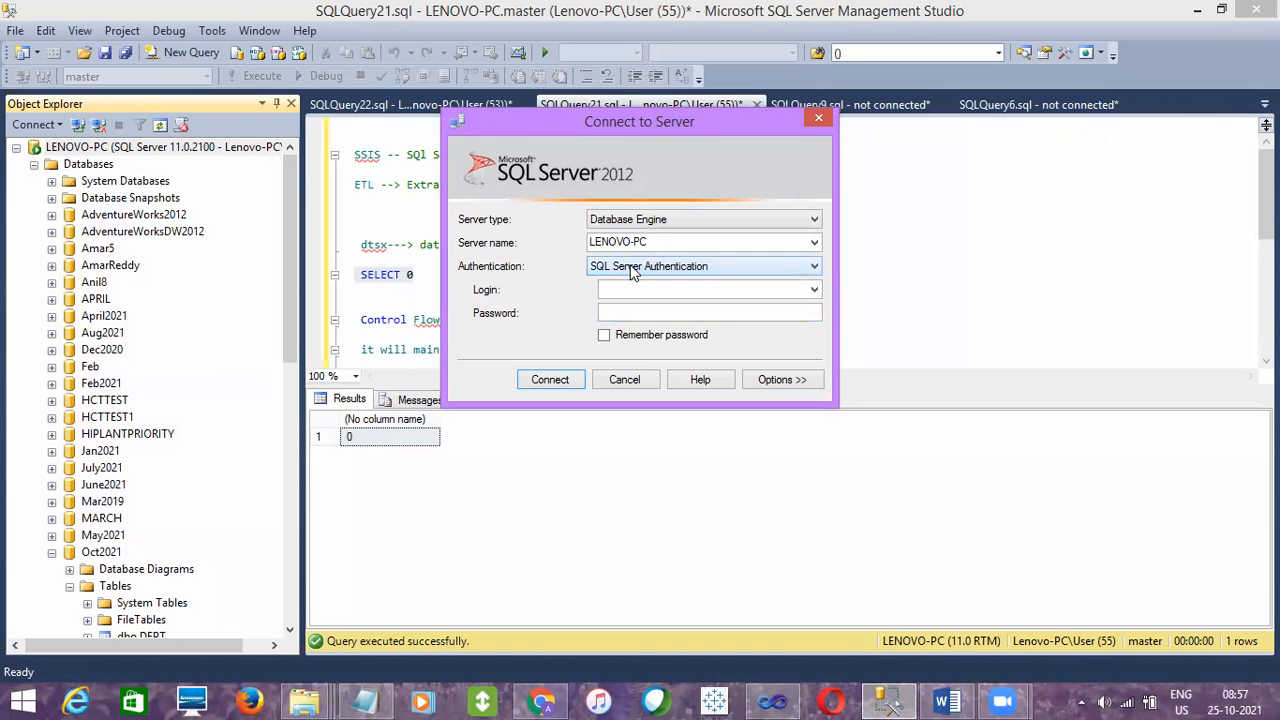
left_click(623, 289)
left_click(628, 268)
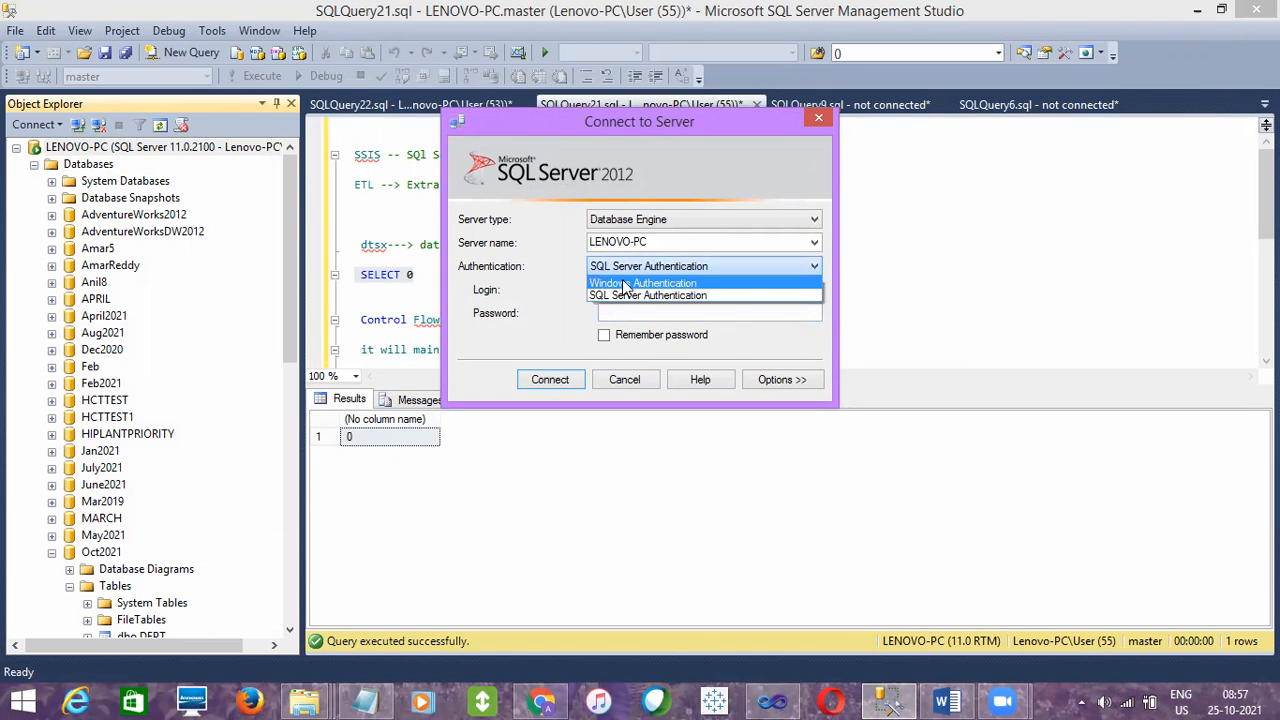
left_click(624, 284)
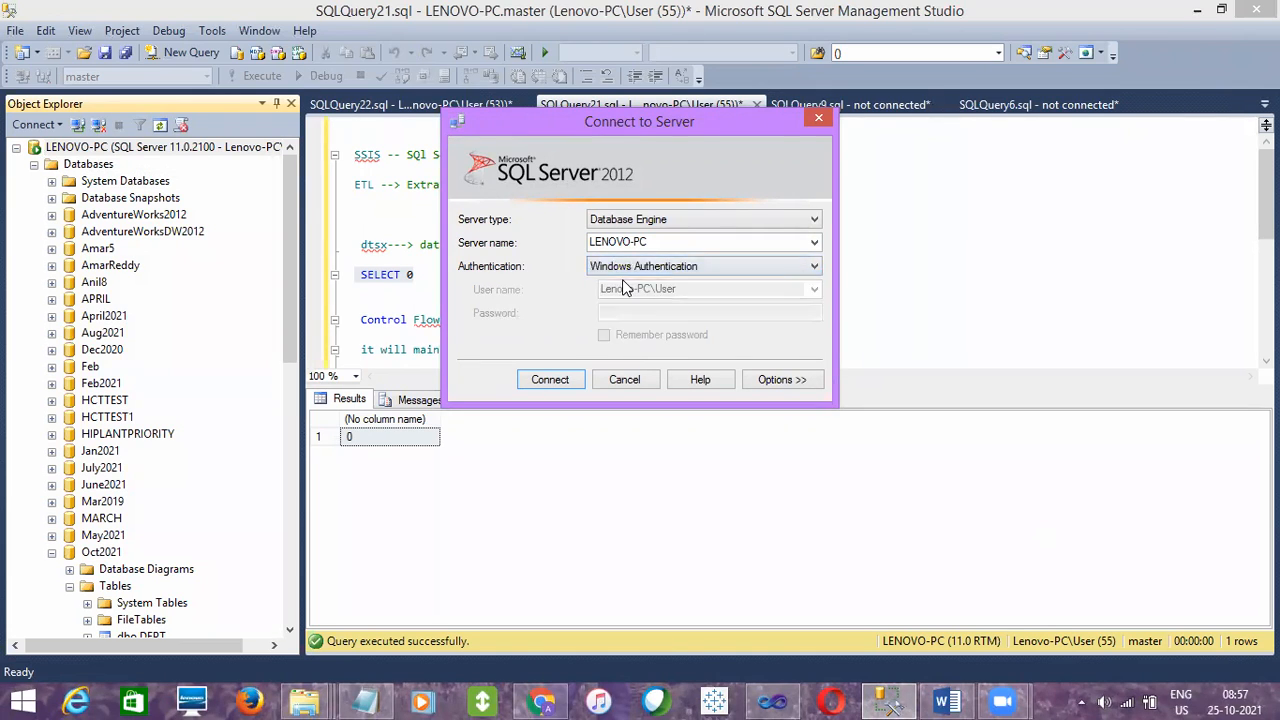
left_click(624, 378)
- Switch to Visual Studio, examine the connection's SQL Server Authentication credential fields, and return the logon to Windows Authentication
left_click(772, 701)
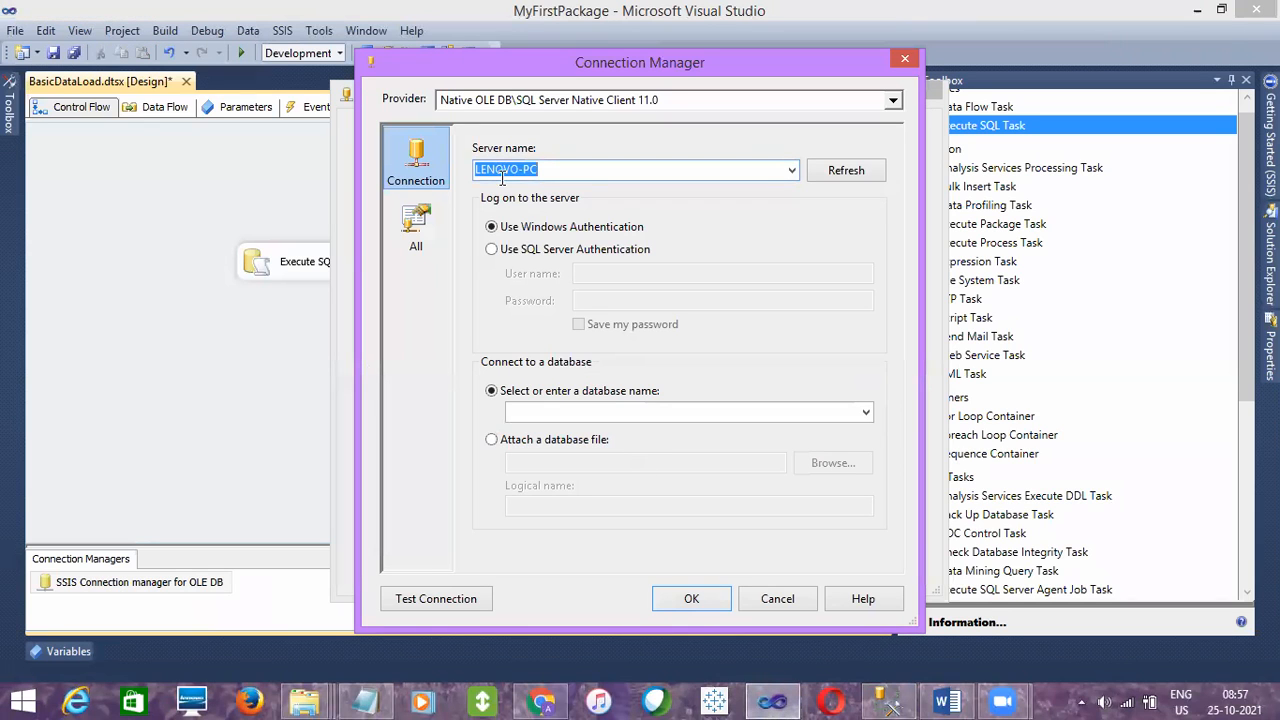
left_click(513, 233)
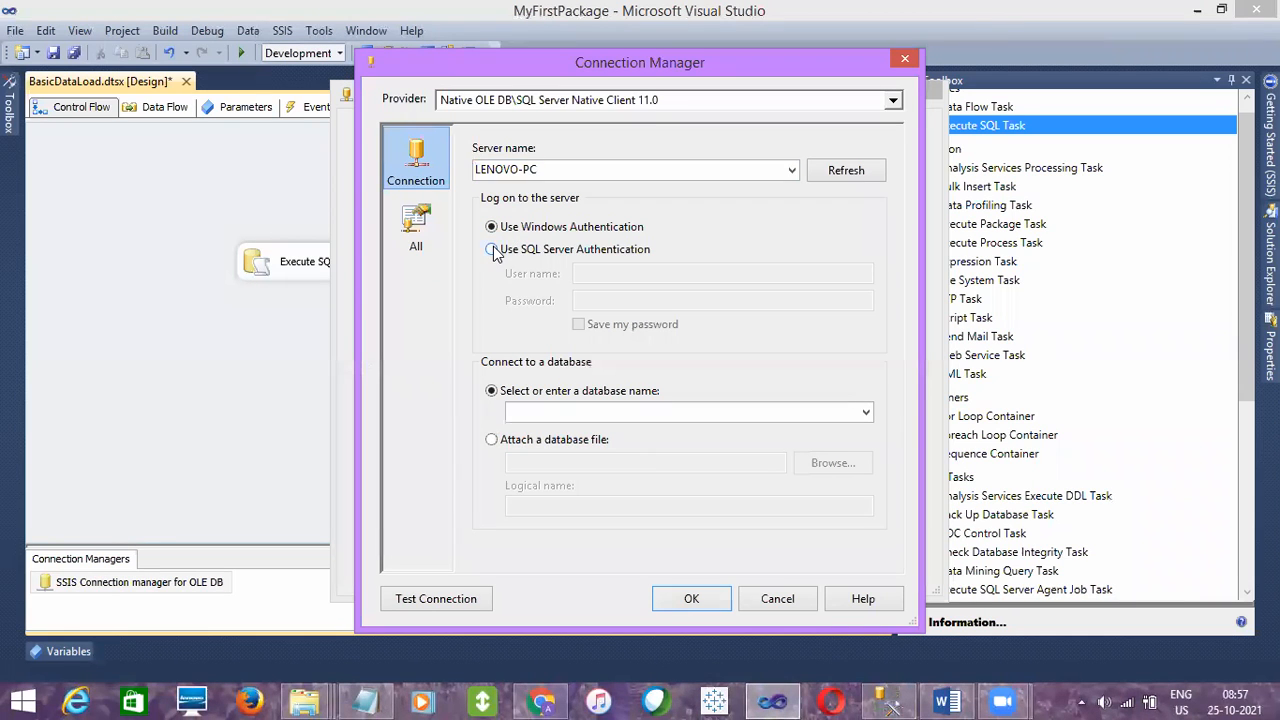
left_click(492, 251)
left_click(617, 301)
left_click(616, 271)
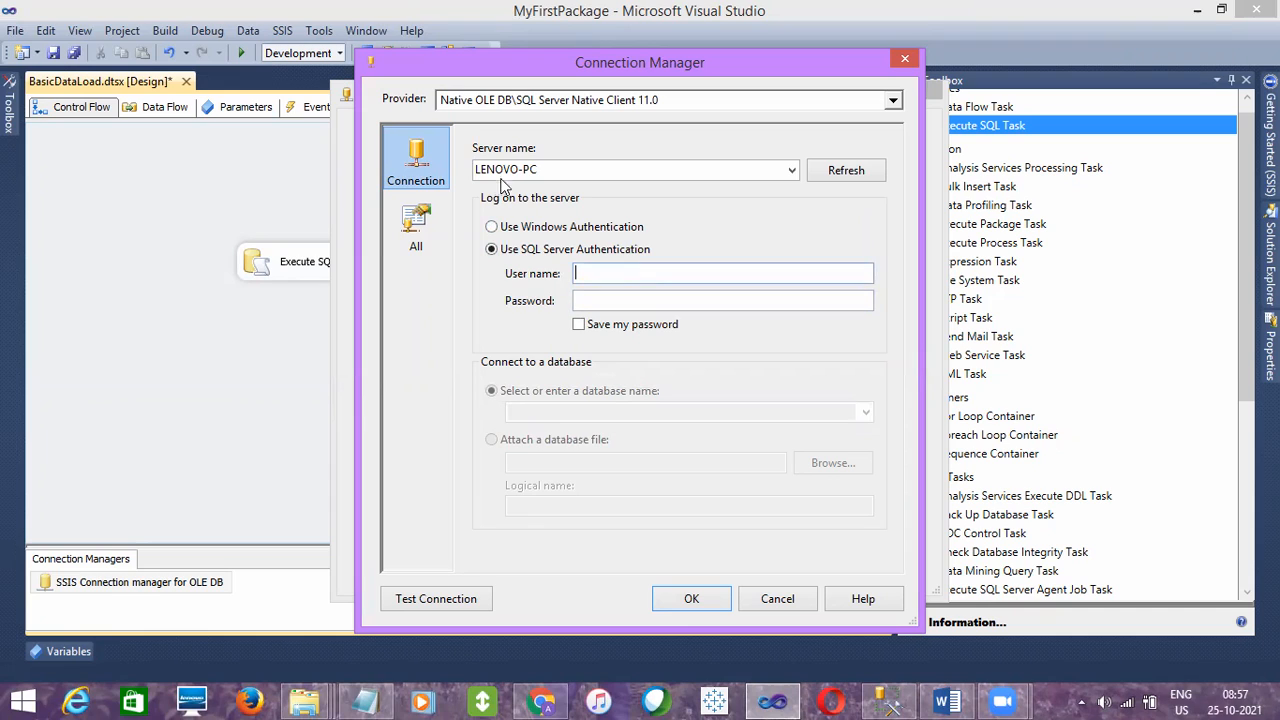
left_click(578, 296)
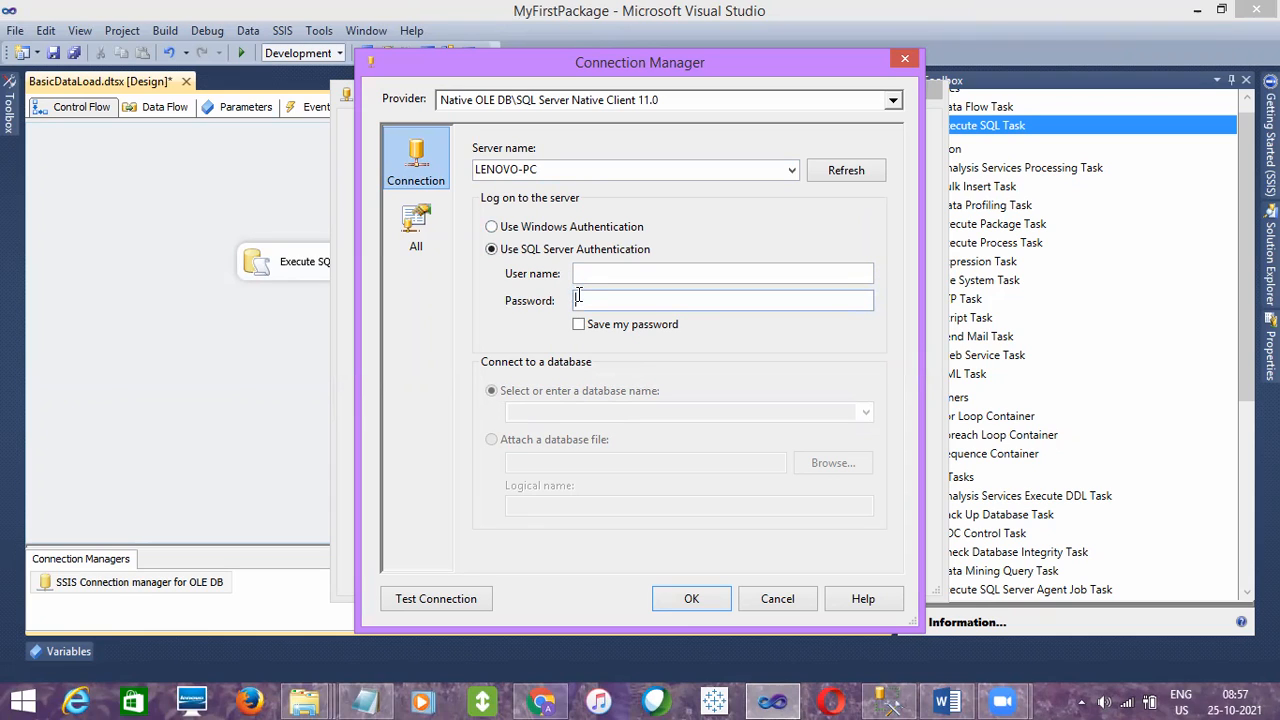
left_click(580, 274)
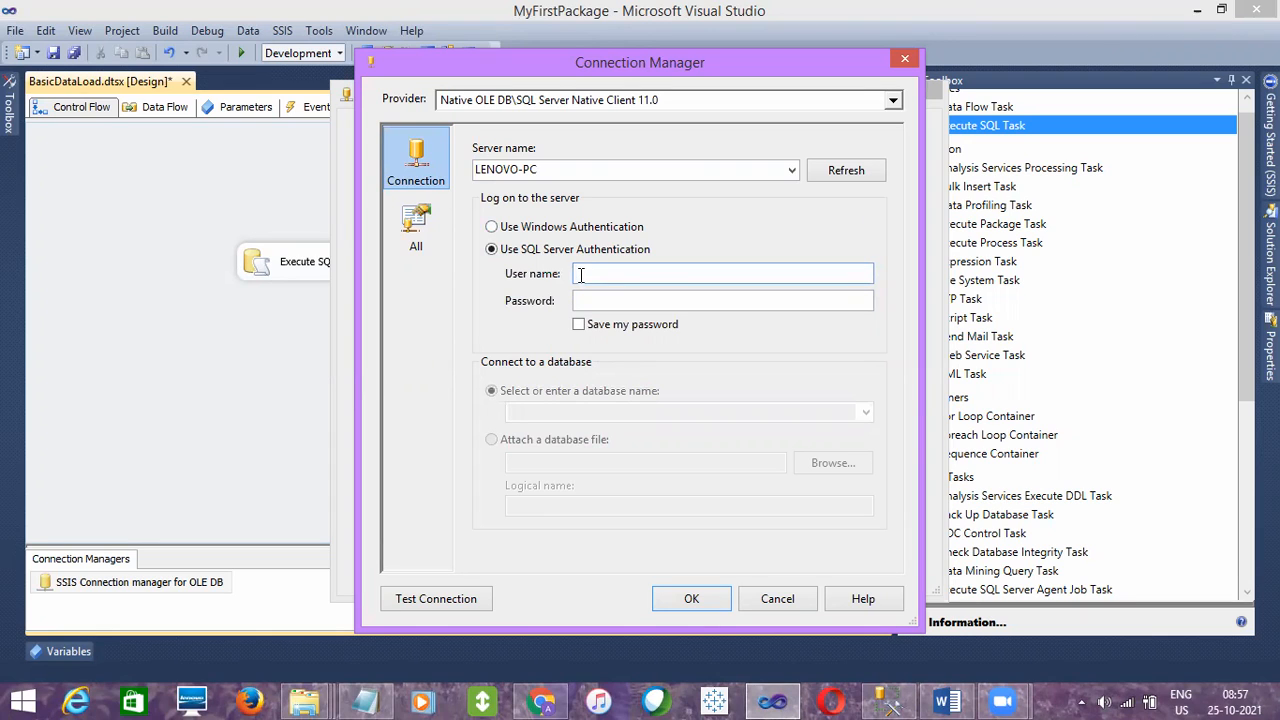
left_click(530, 233)
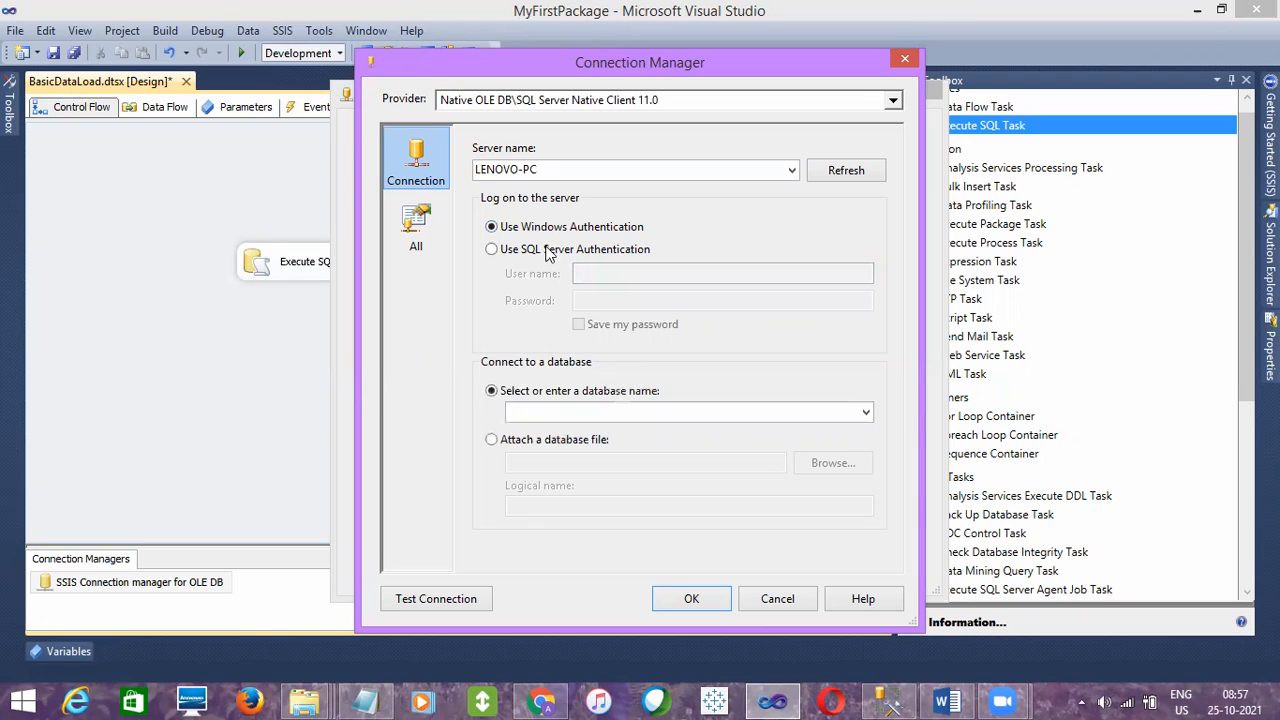
- Choose Oct2021 as the database for the new connection on the LENOVO-PC server
left_click(866, 413)
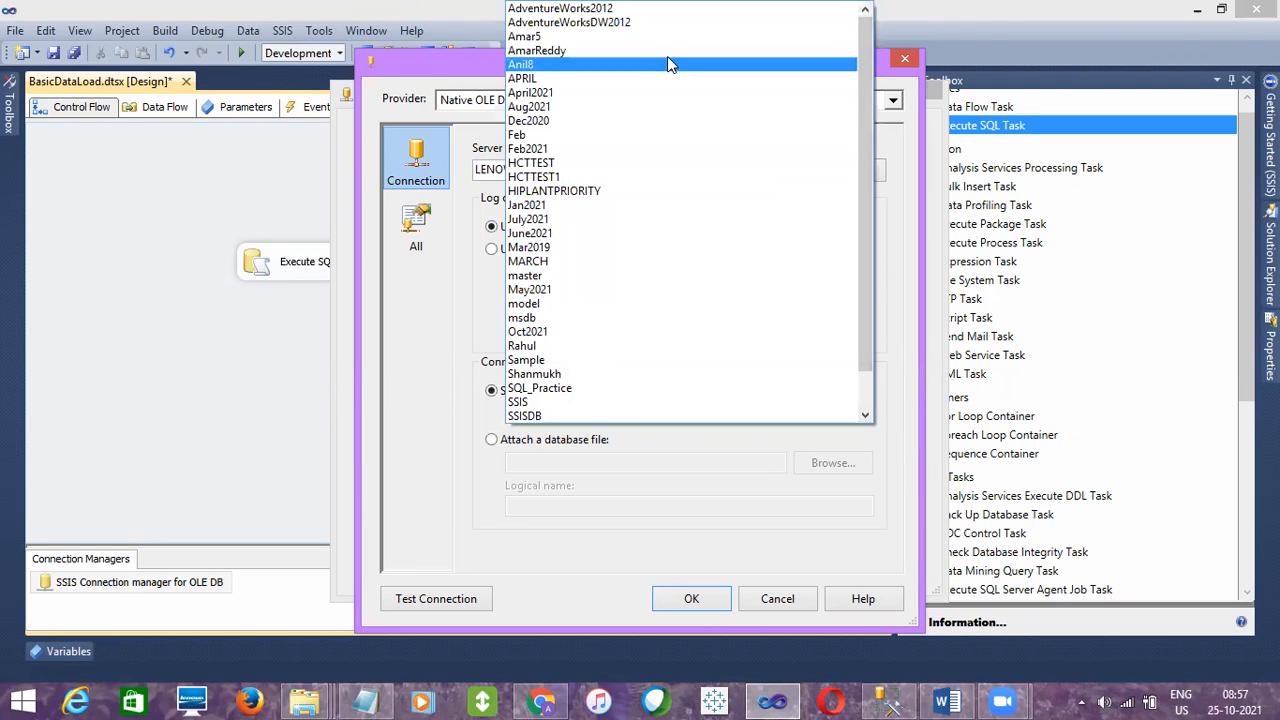
left_click(463, 339)
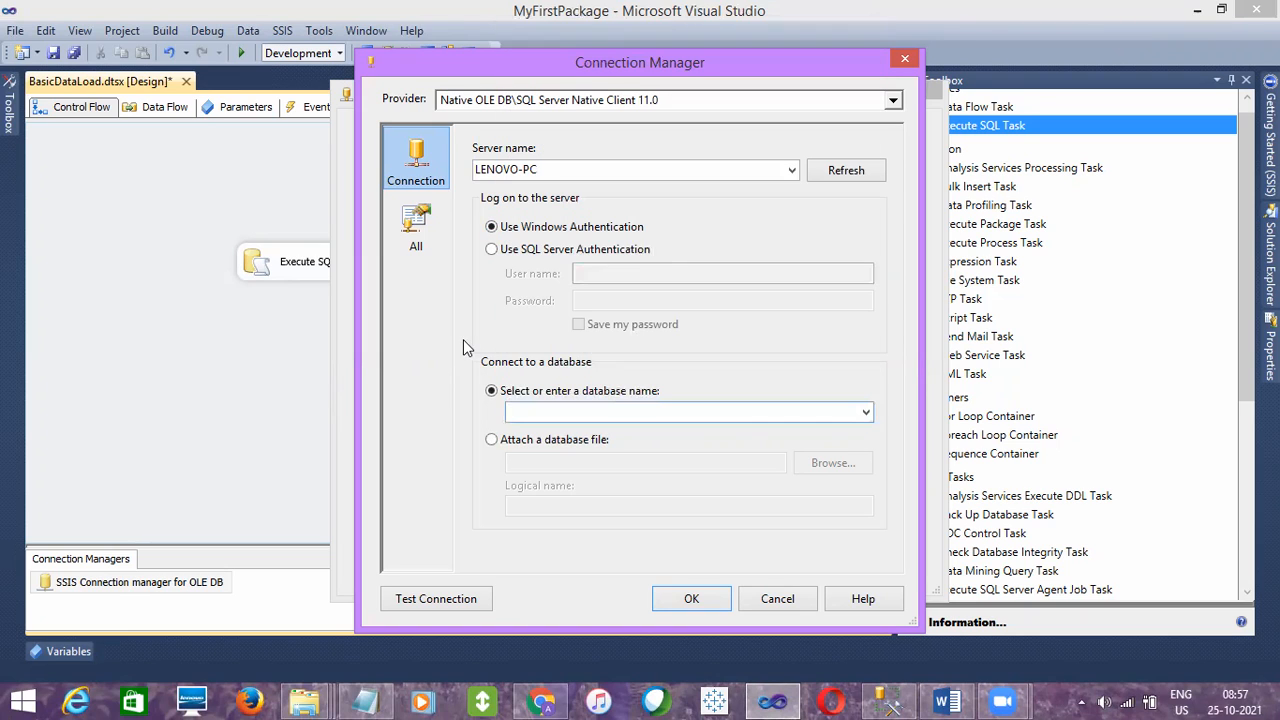
left_click(552, 170)
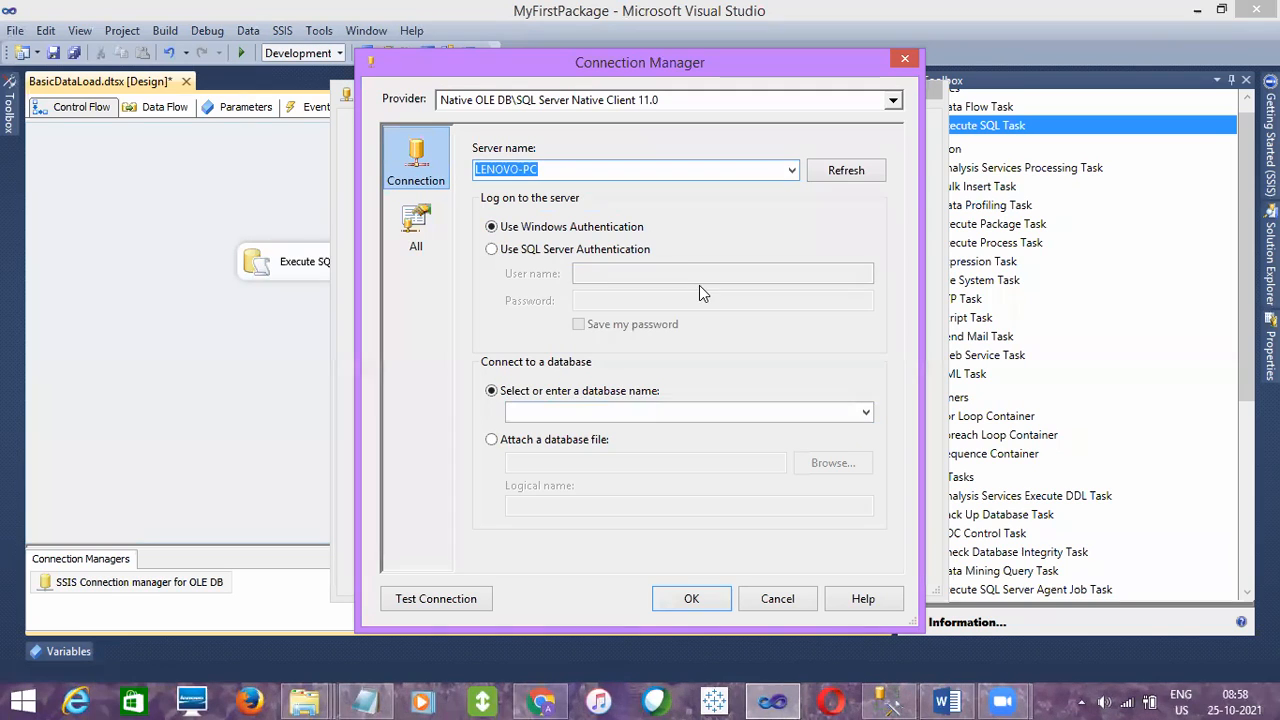
left_click(865, 413)
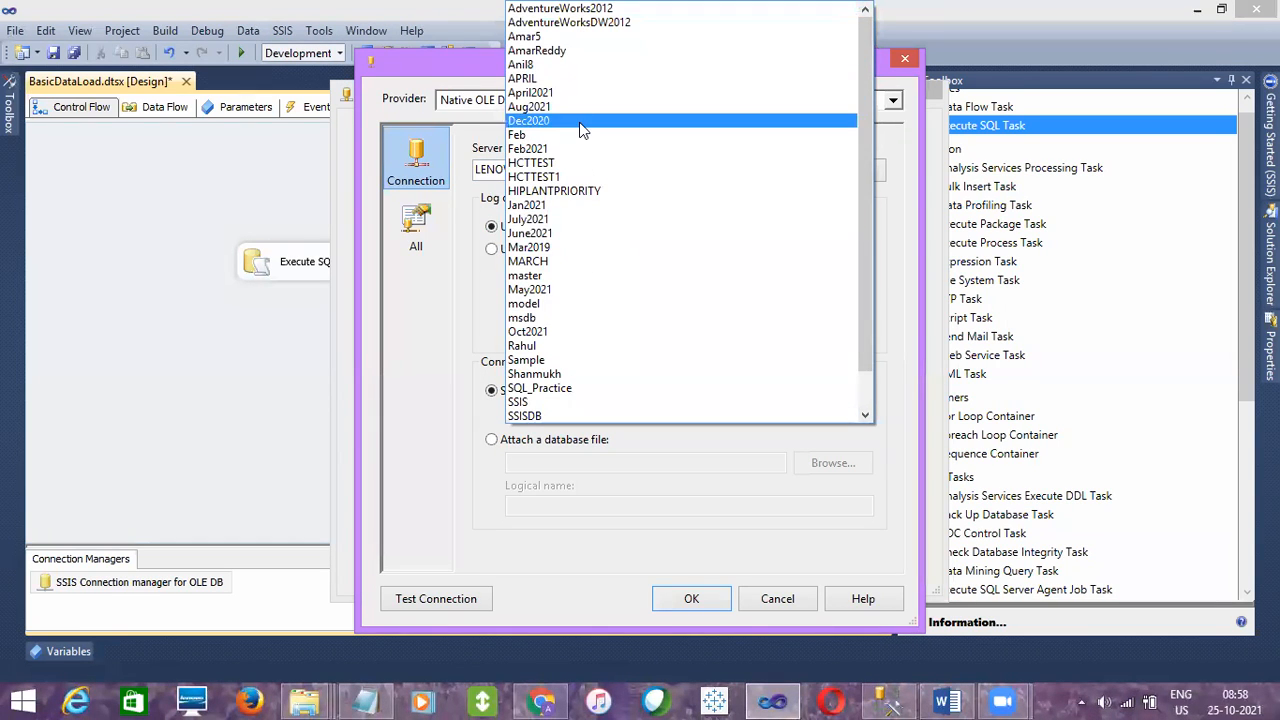
left_click(533, 336)
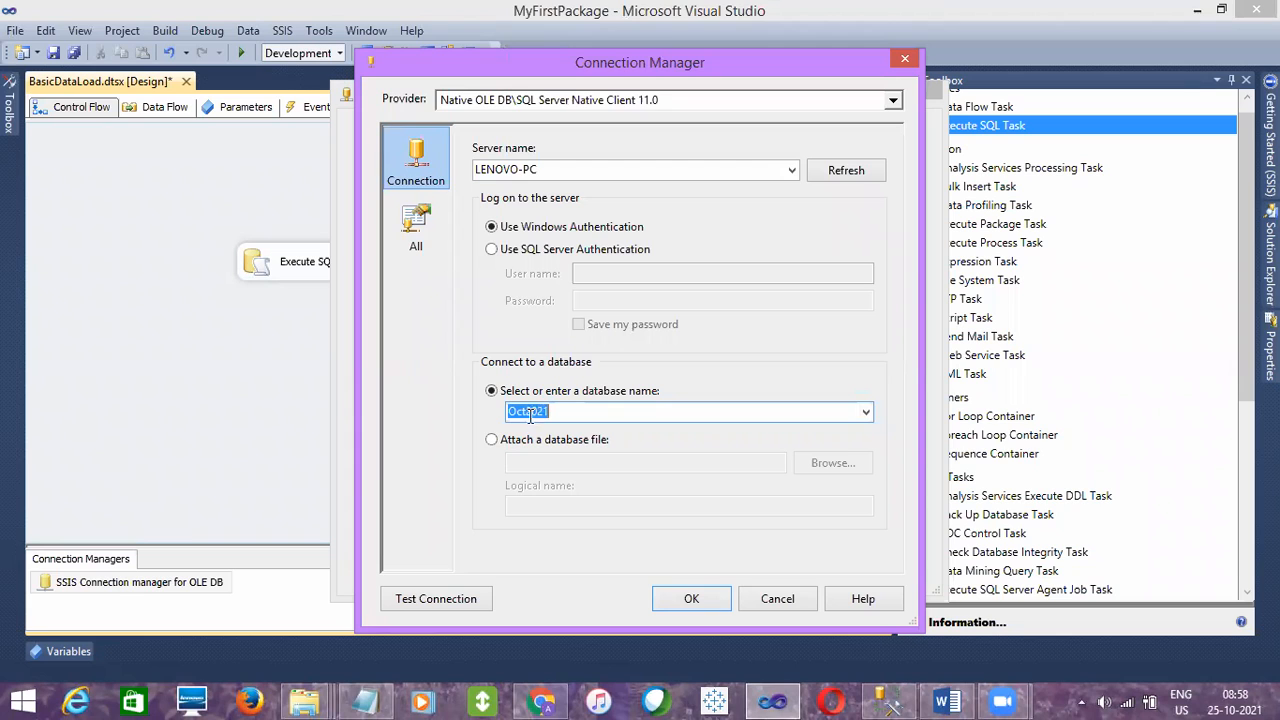
- Test the connection to the Oct2021 database and accept it as the package's OLE DB connection manager
left_click(433, 602)
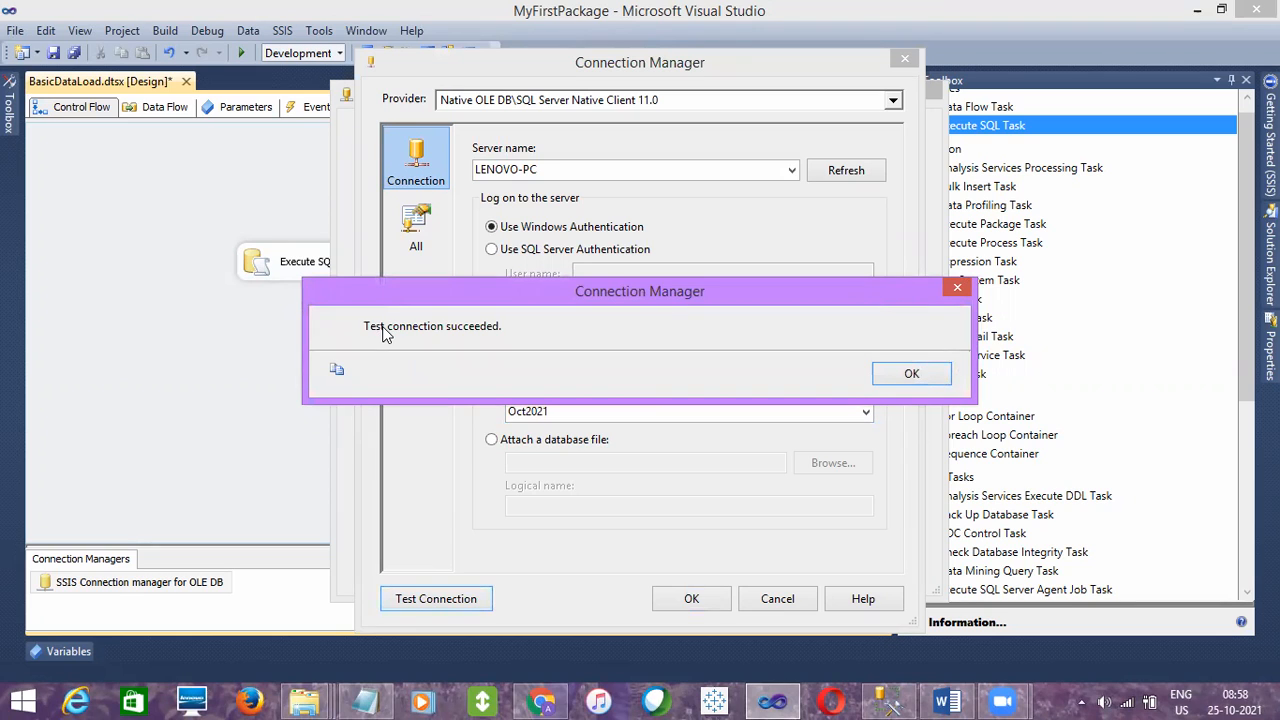
left_click(911, 376)
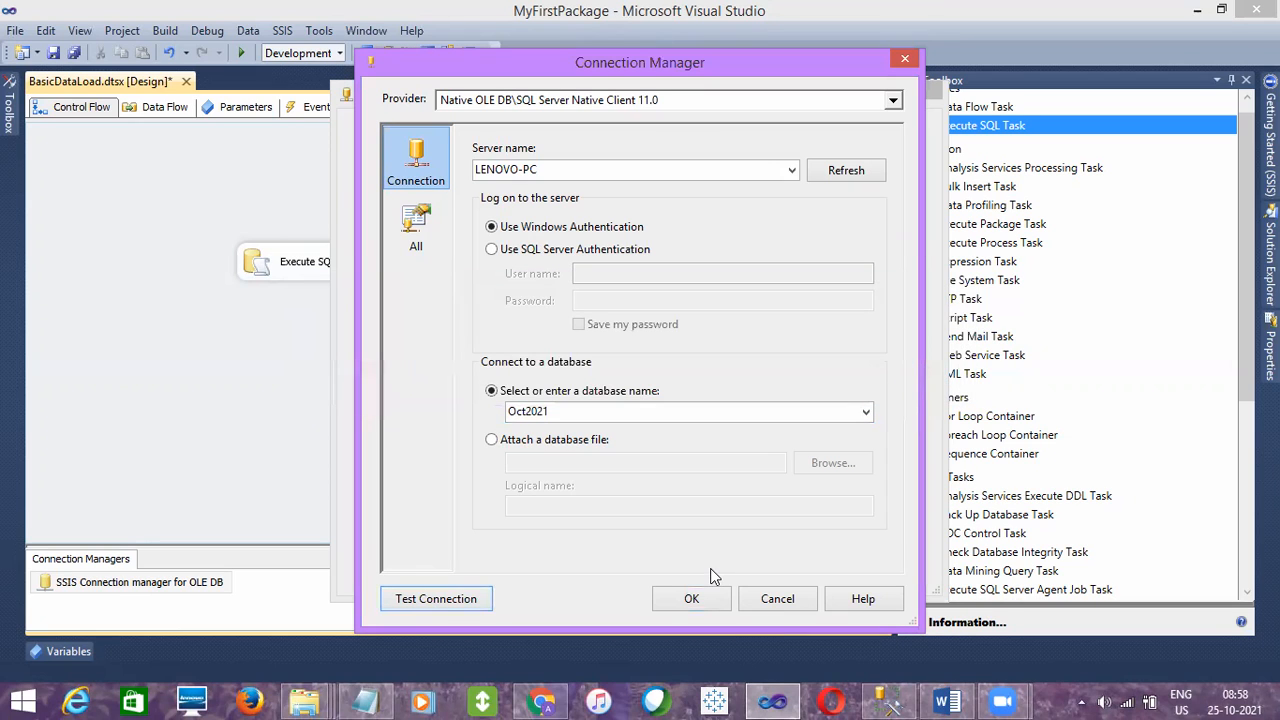
left_click(558, 170)
left_click(563, 408)
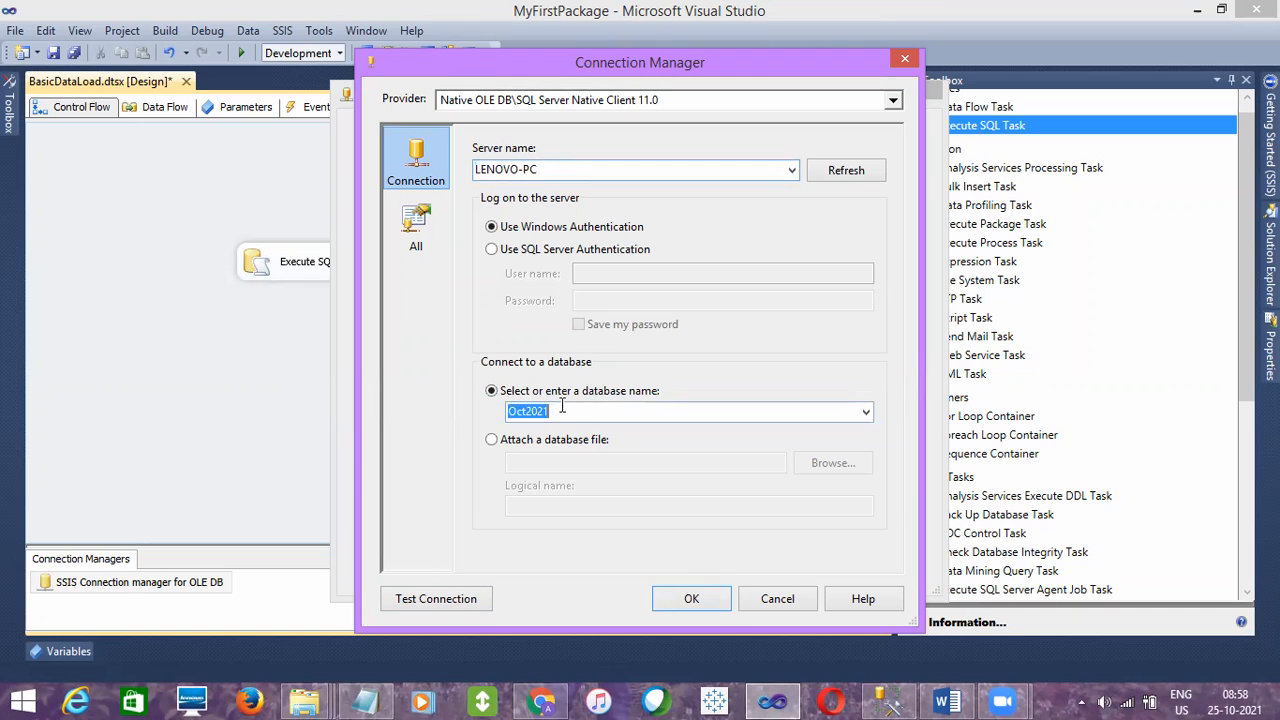
left_click(448, 594)
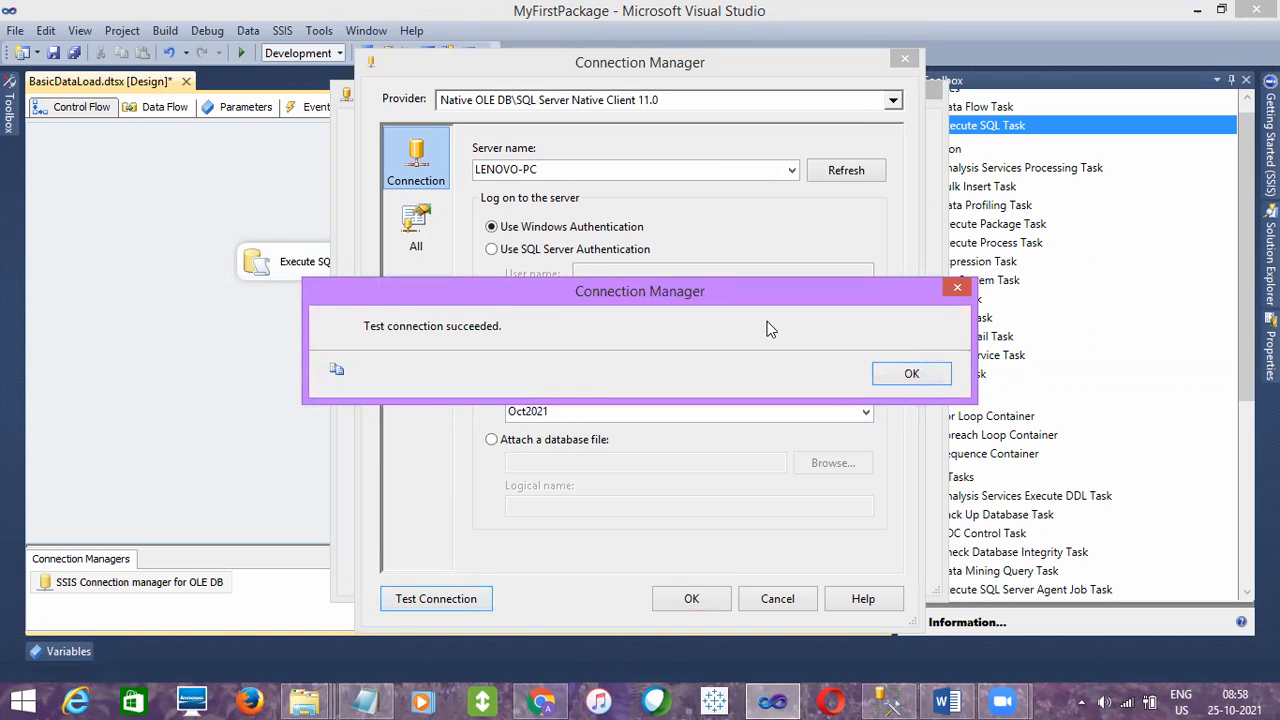
left_click(898, 374)
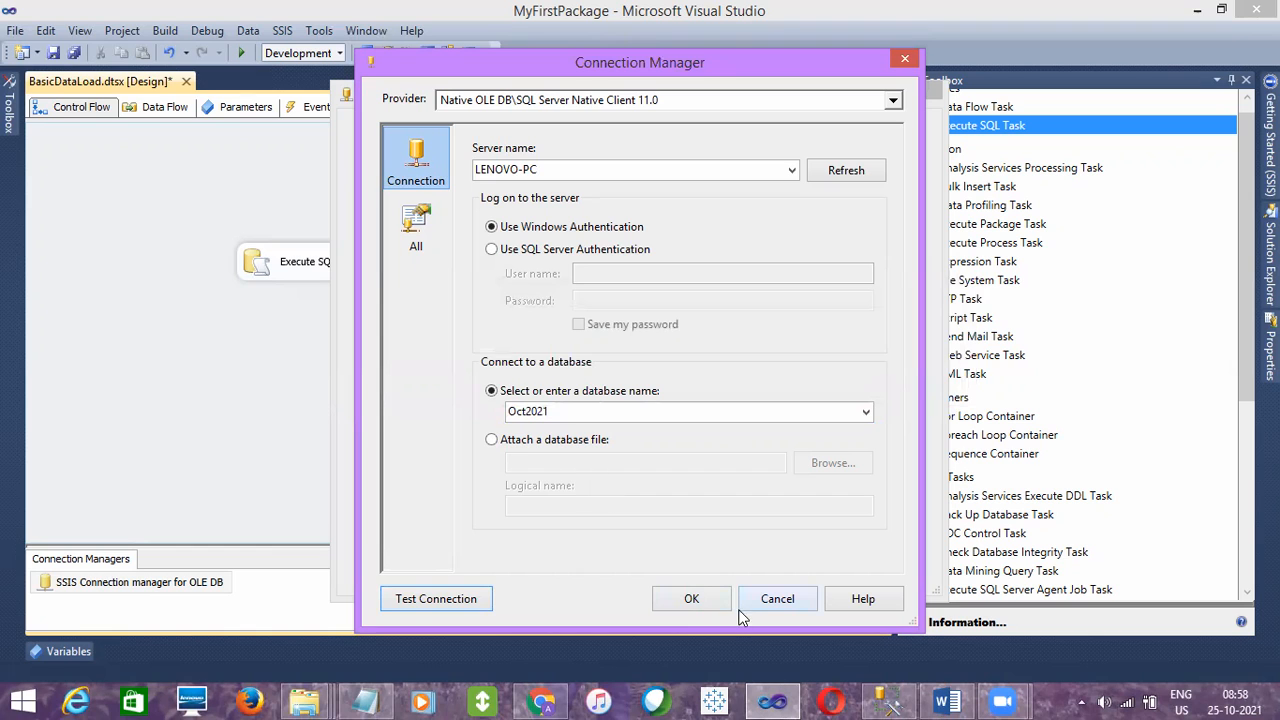
left_click(697, 597)
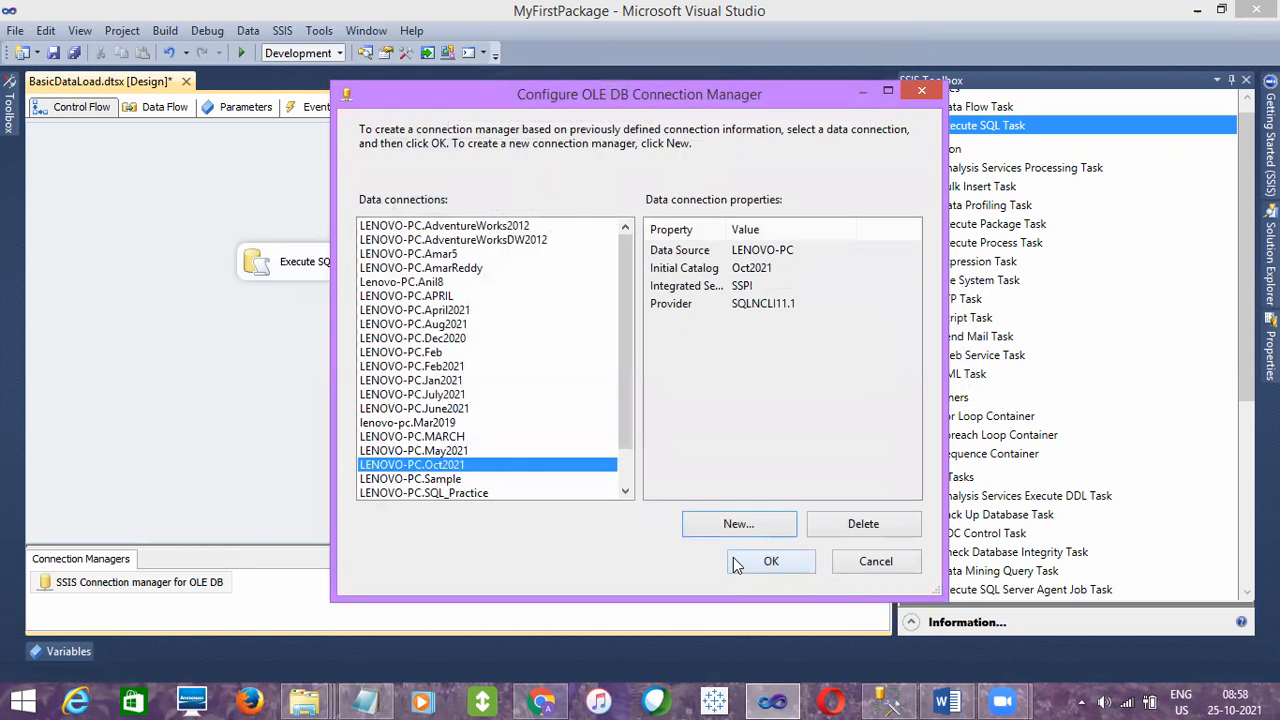
left_click(776, 559)
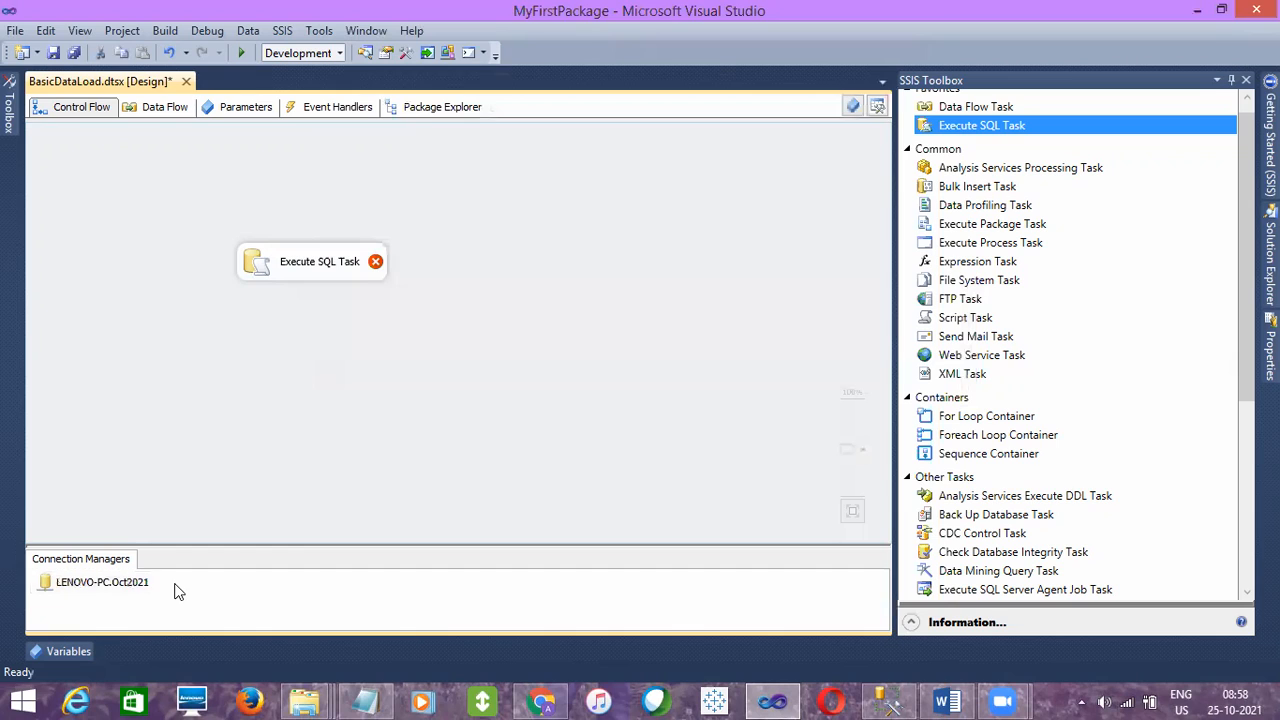
- Review the LENOVO-PC.Oct2021 connection manager's available commands and its connection settings, and cancel without changes
left_click(112, 589)
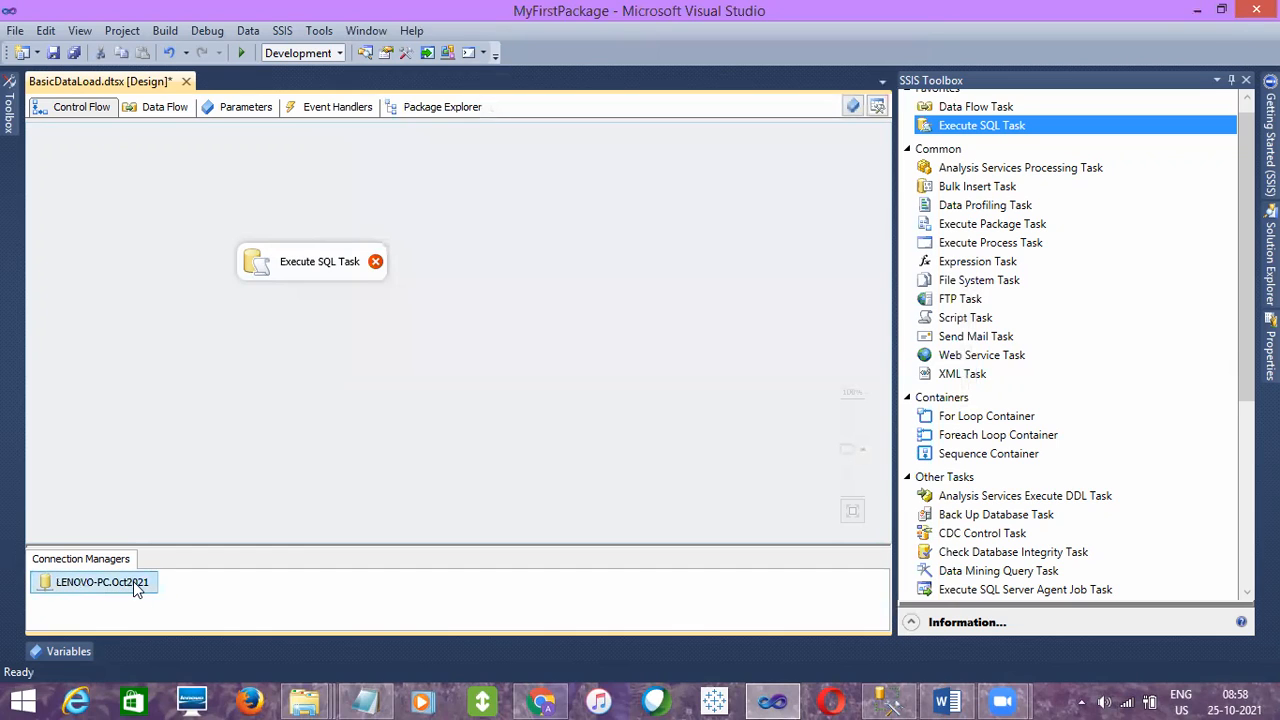
right_click(133, 581)
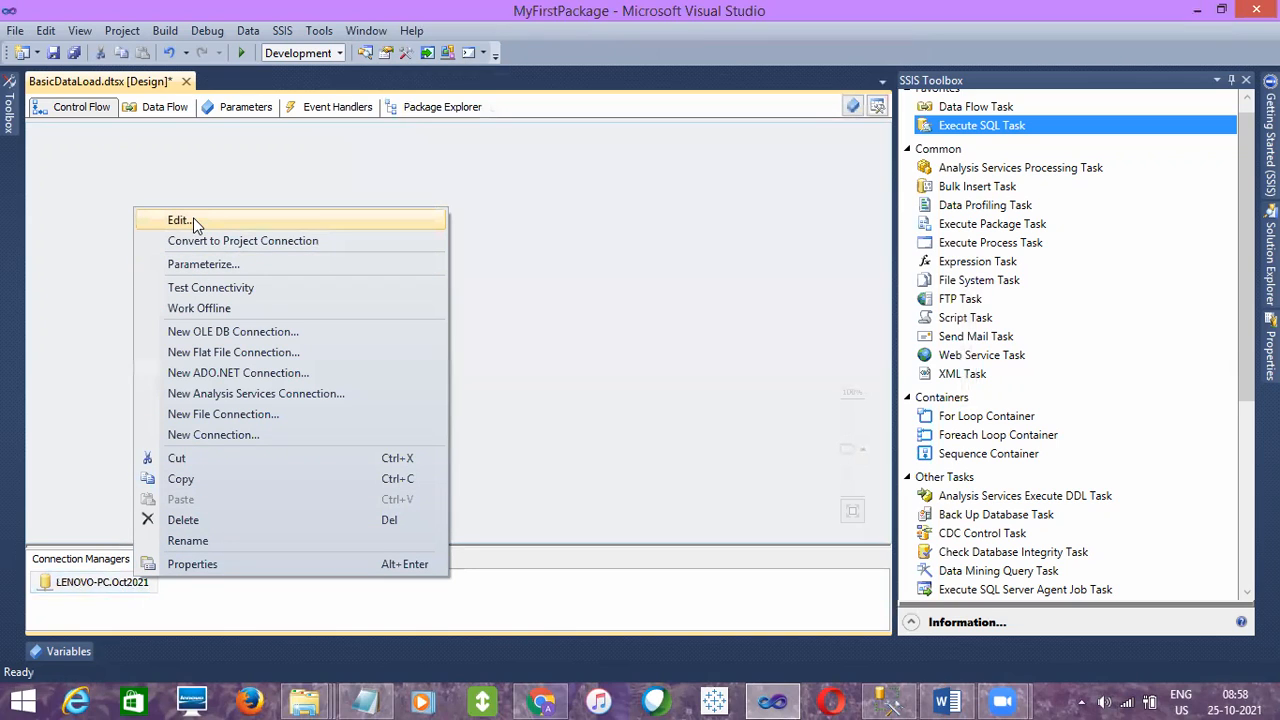
left_click(560, 429)
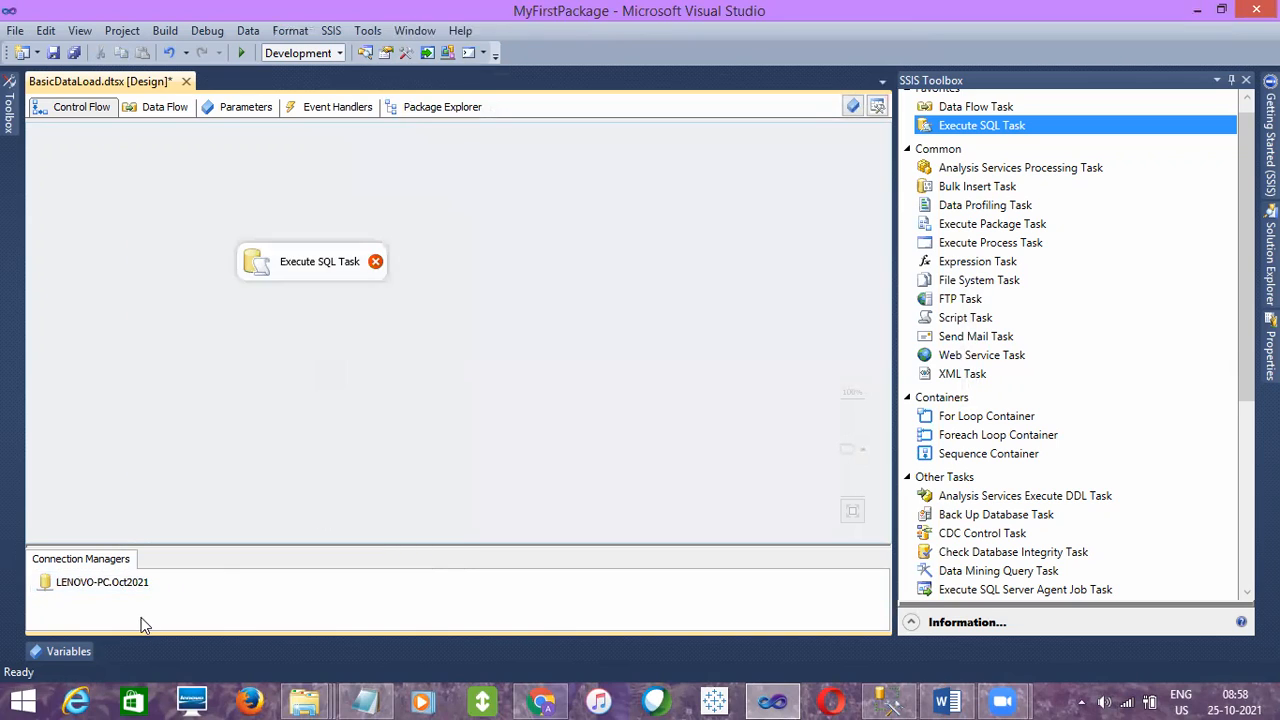
double_click(97, 583)
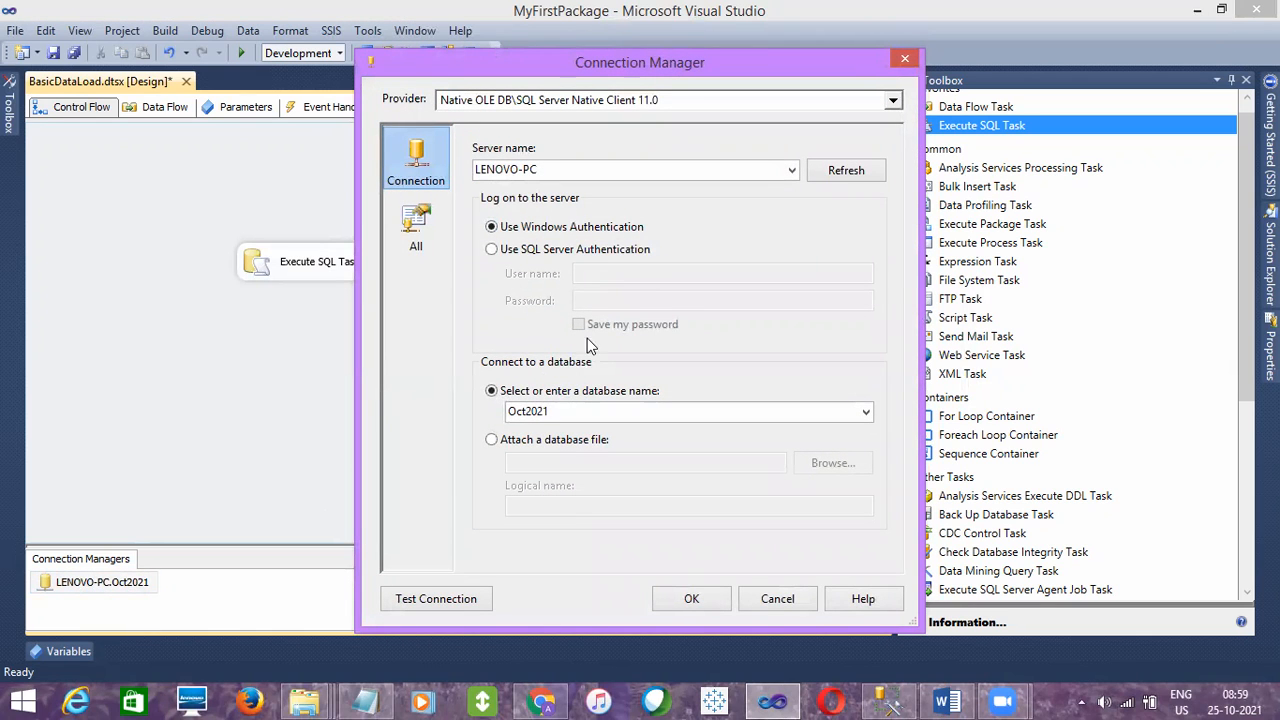
left_click(777, 598)
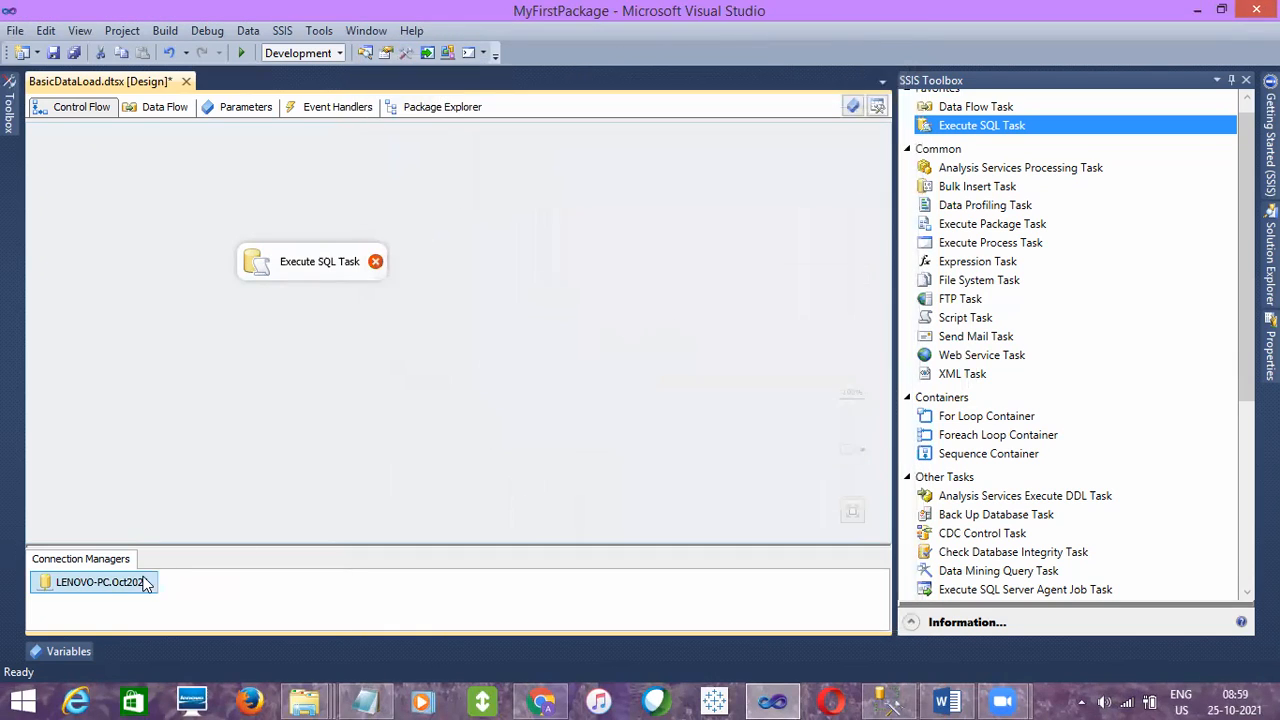
right_click(117, 585)
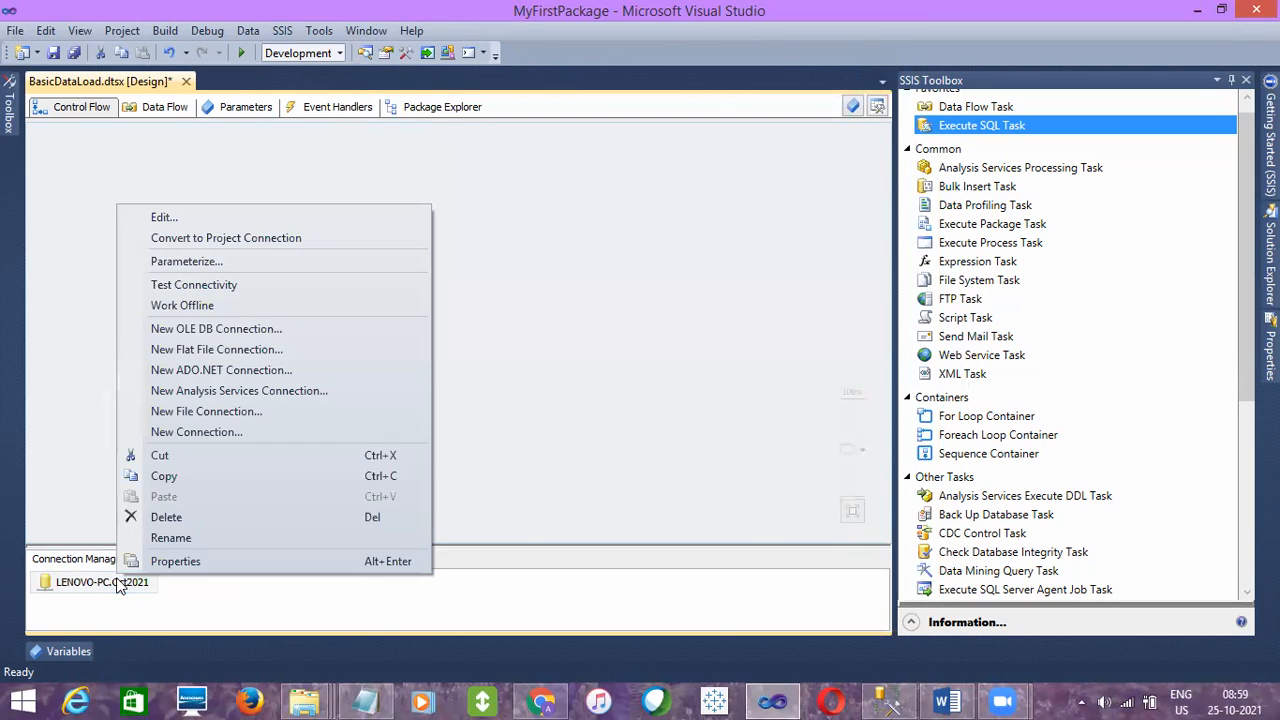
left_click(170, 541)
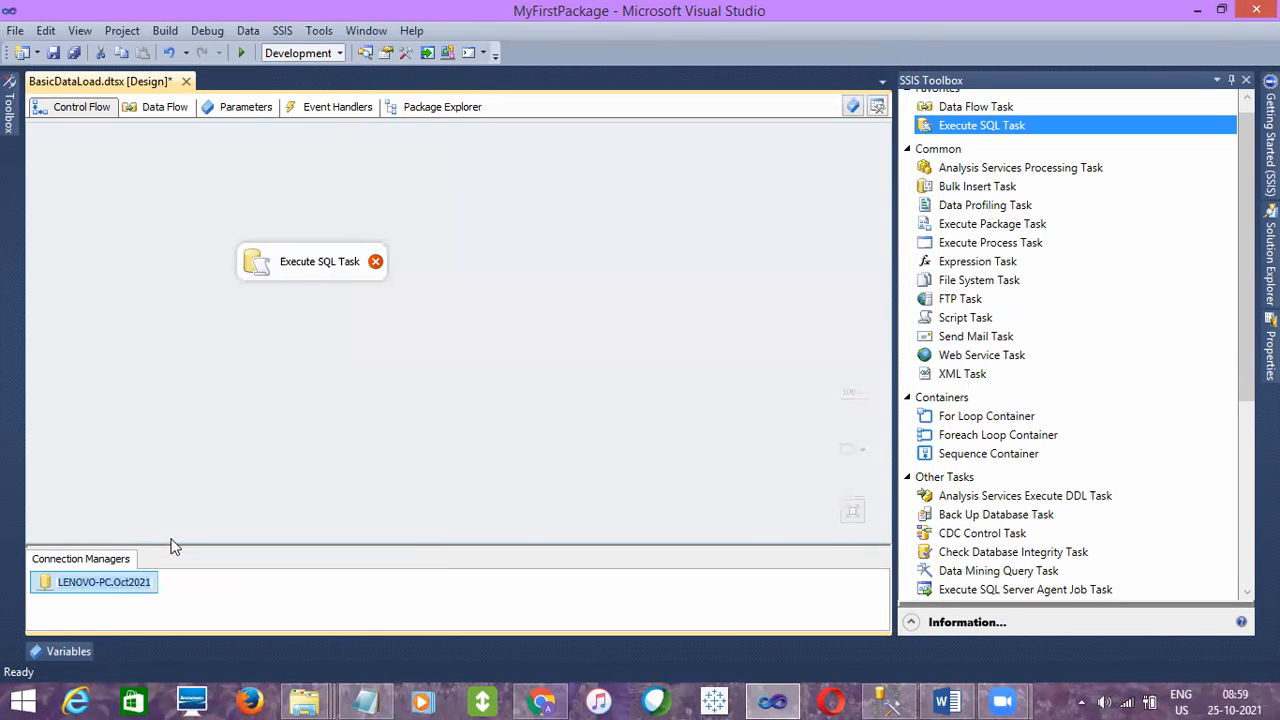
left_click(259, 407)
mouse_move(310, 263)
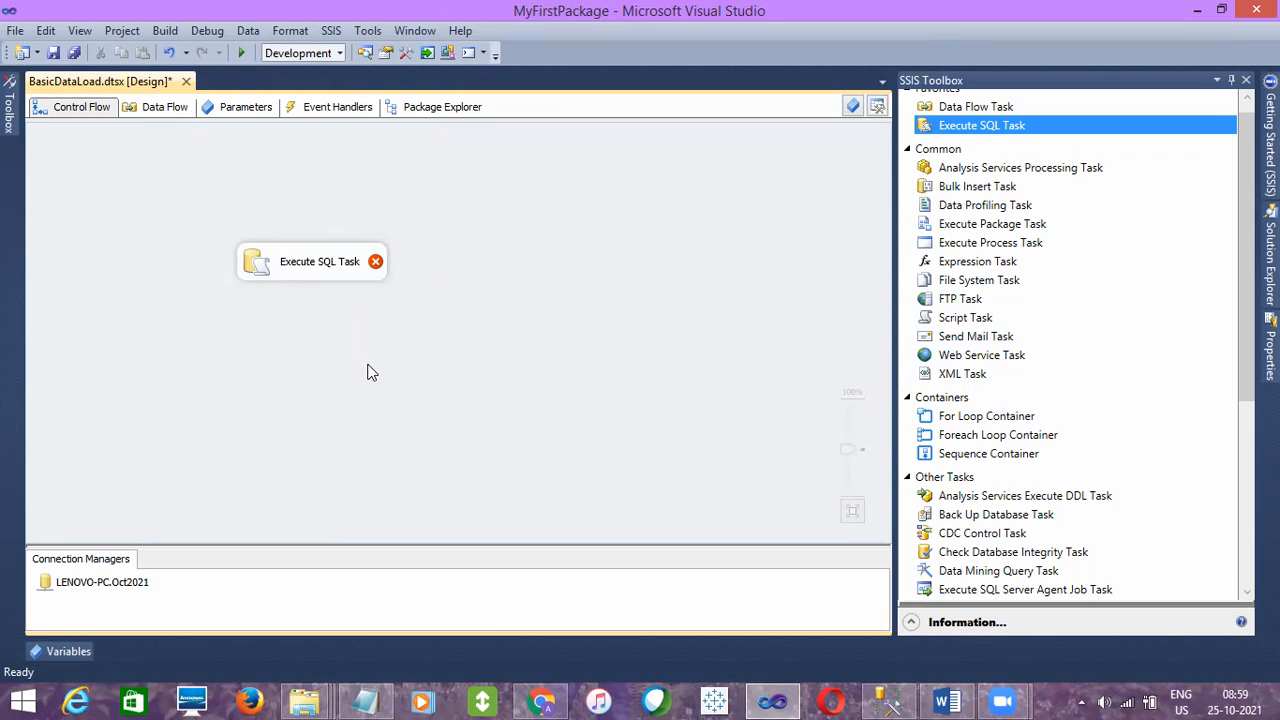
left_click(117, 590)
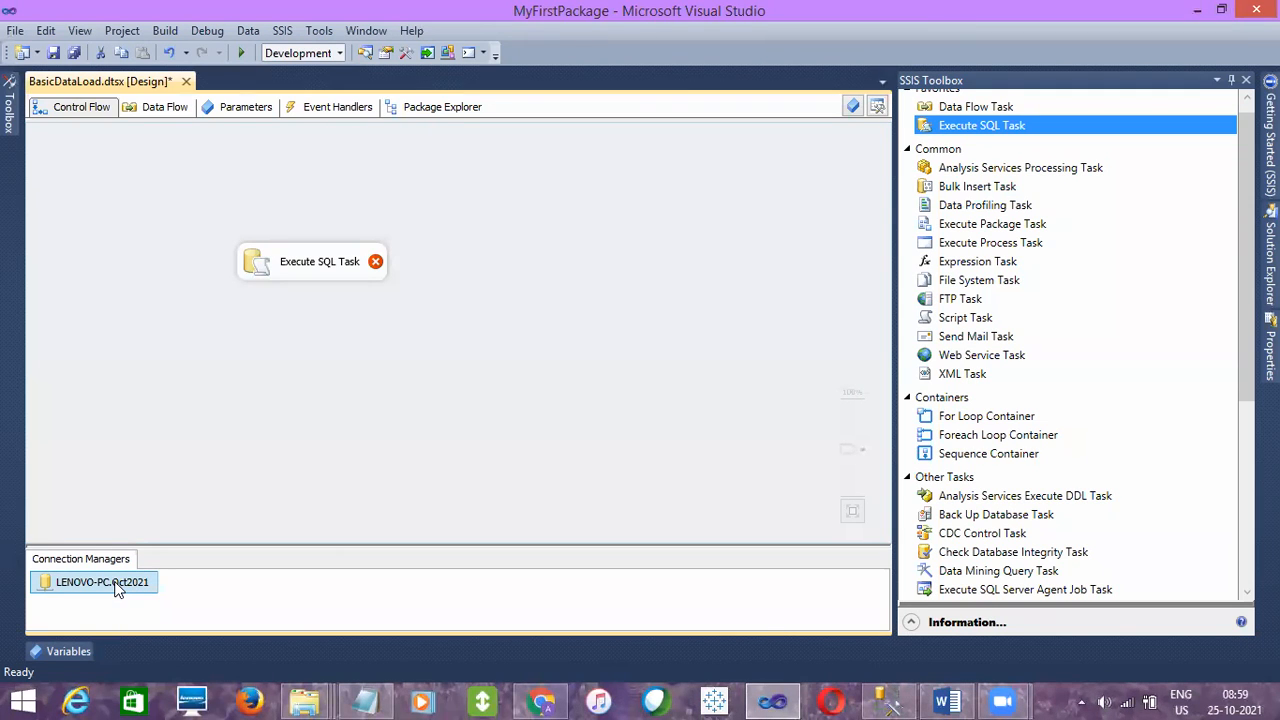
left_click(190, 609)
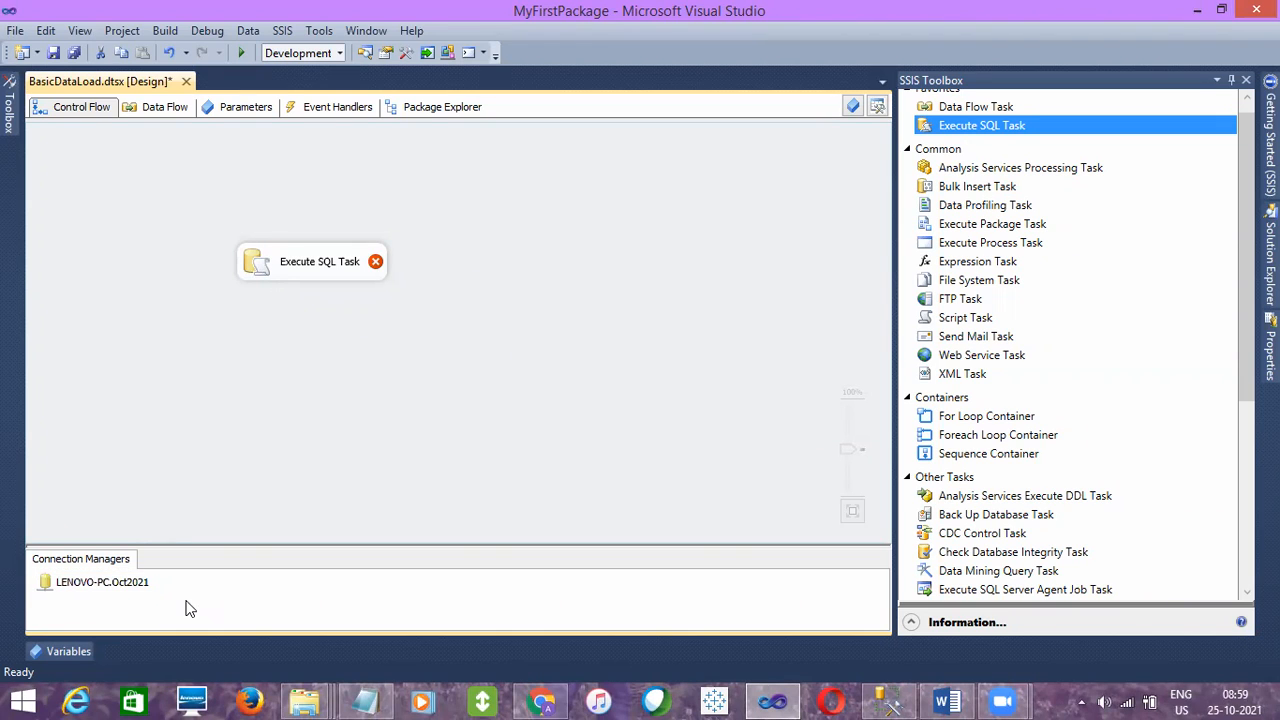
- Set the Execute SQL Task's ConnectionType to OLE DB and its Connection to LENOVO-PC.Oct2021
left_click(365, 277)
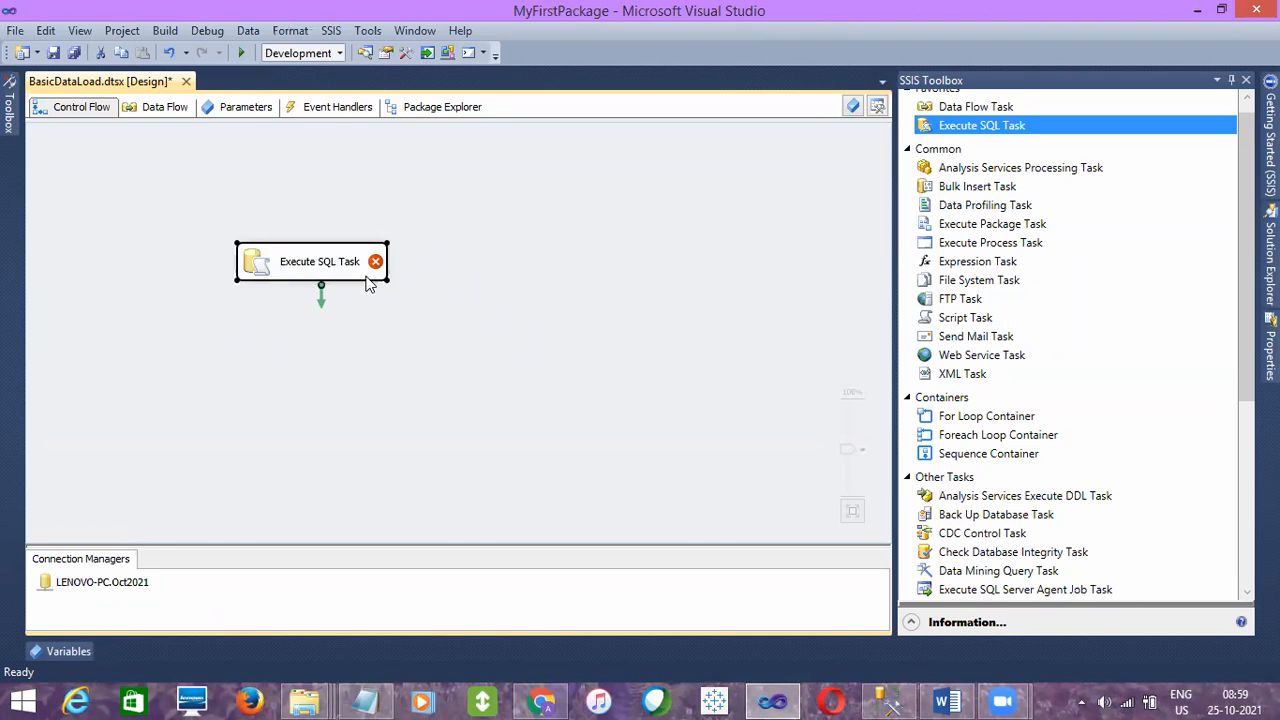
double_click(318, 272)
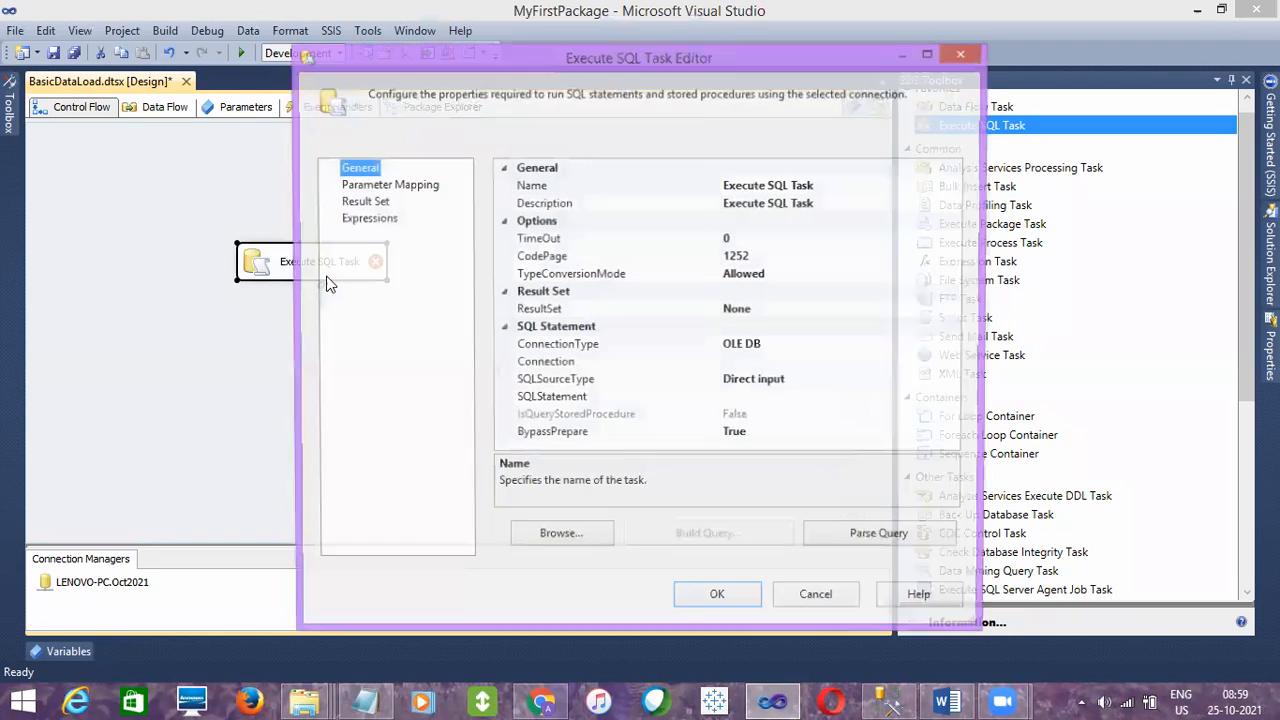
left_click(768, 347)
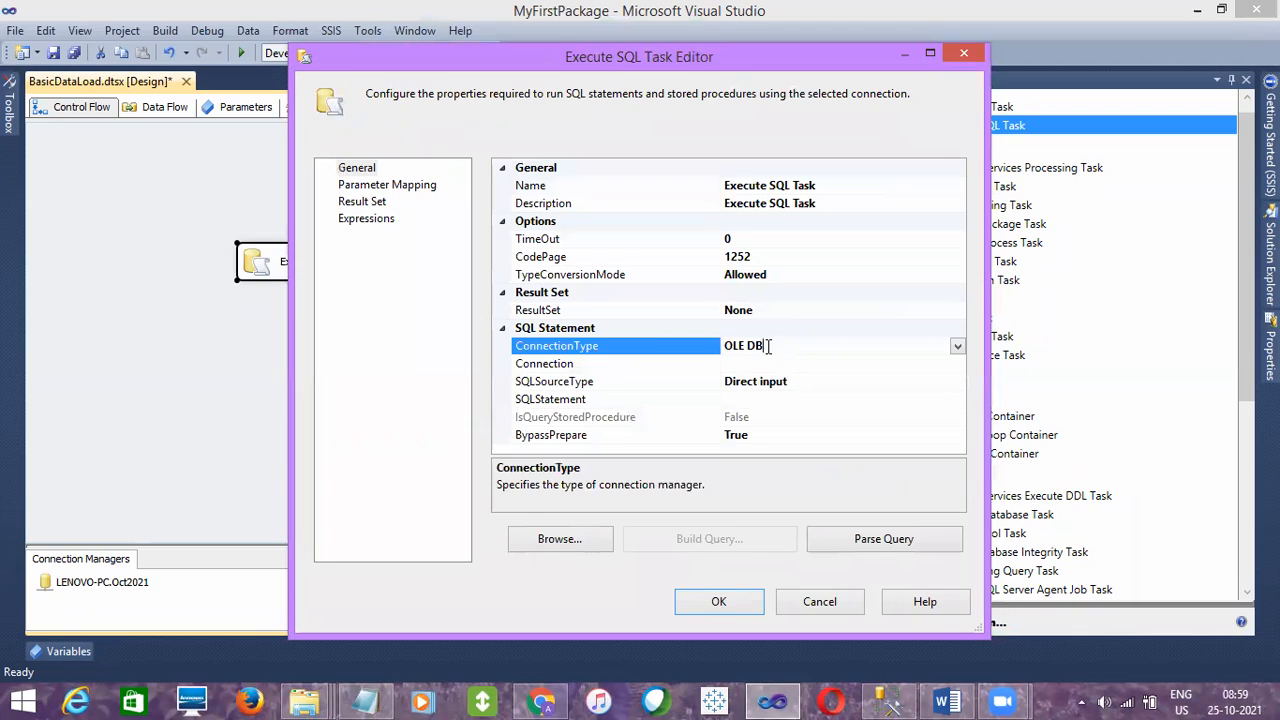
left_click(958, 347)
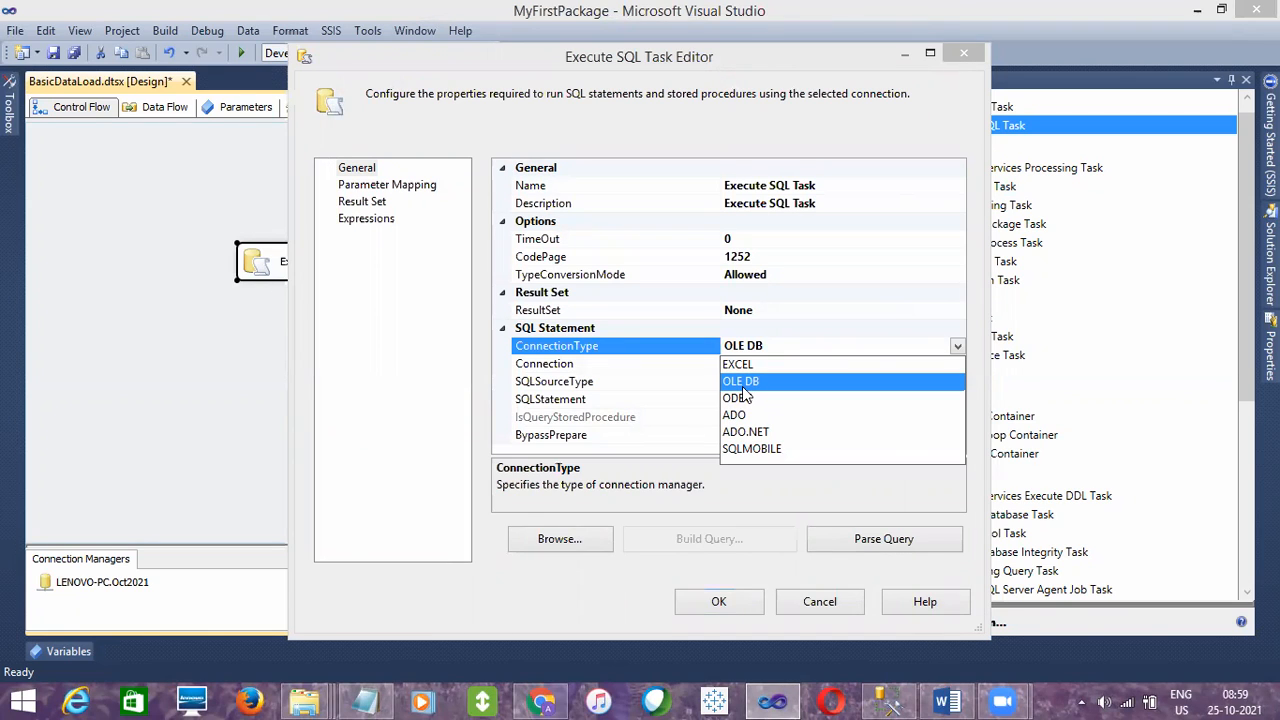
left_click(743, 387)
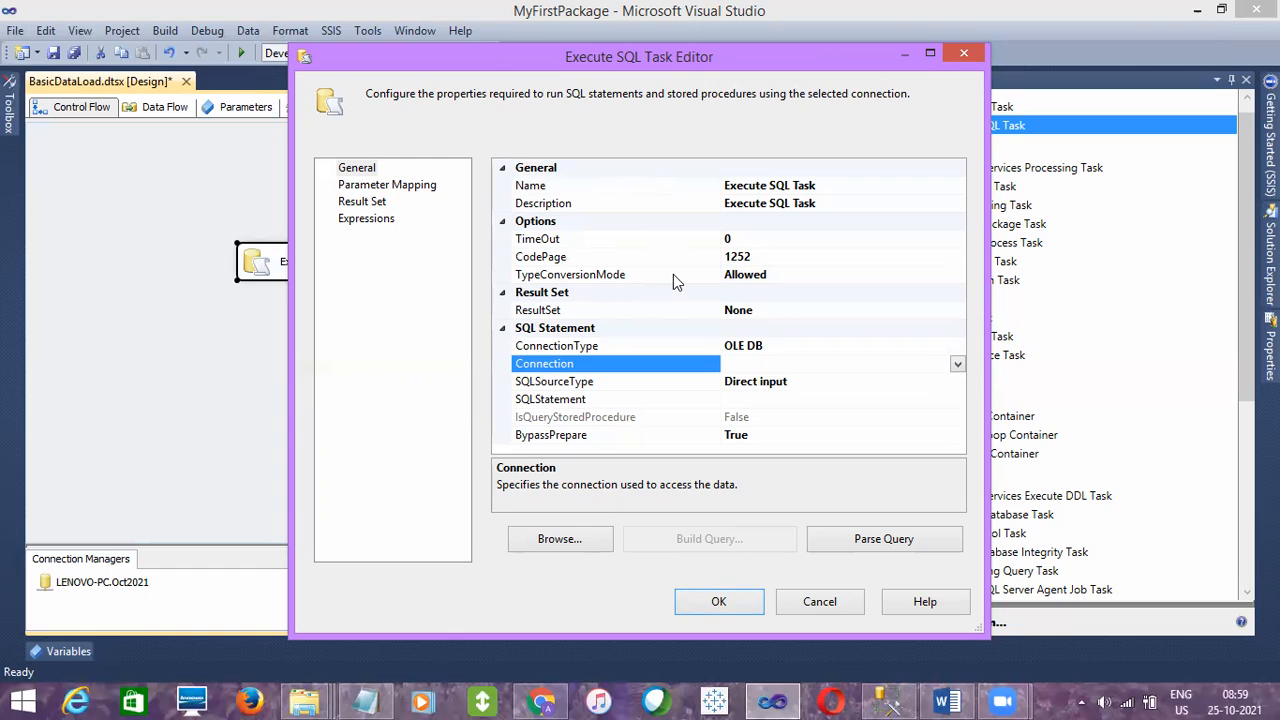
left_click(957, 364)
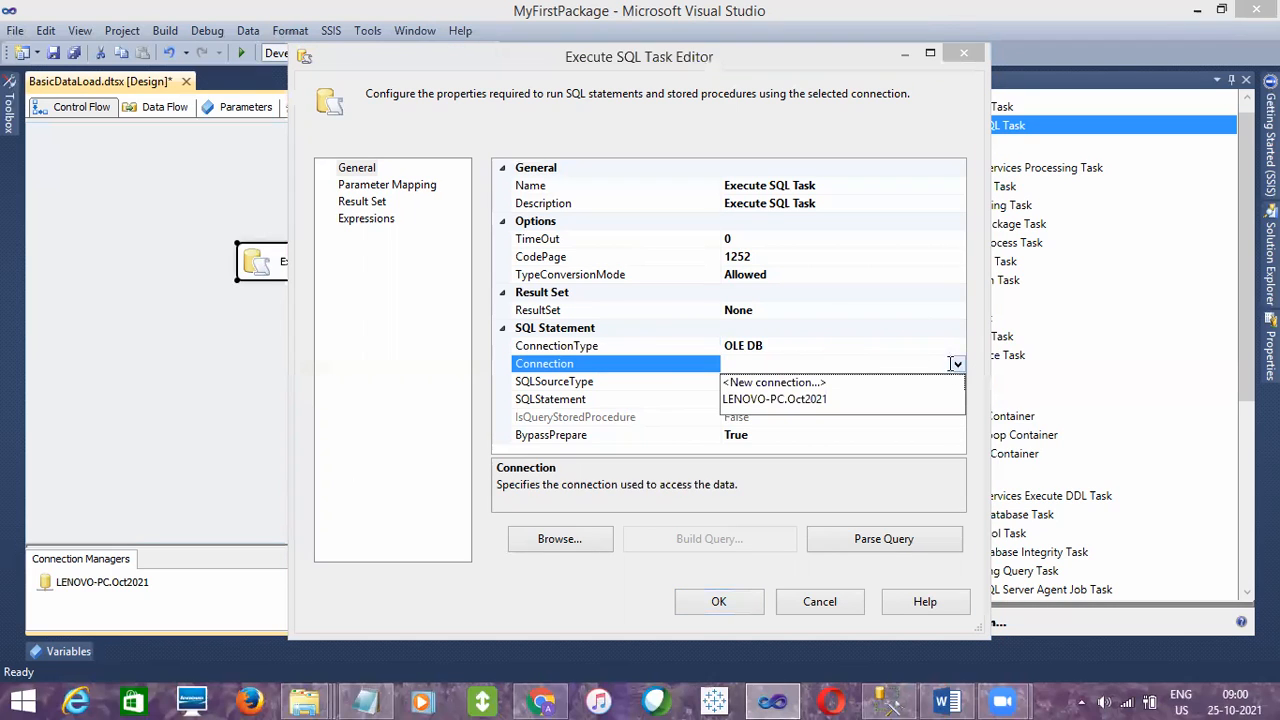
left_click(757, 400)
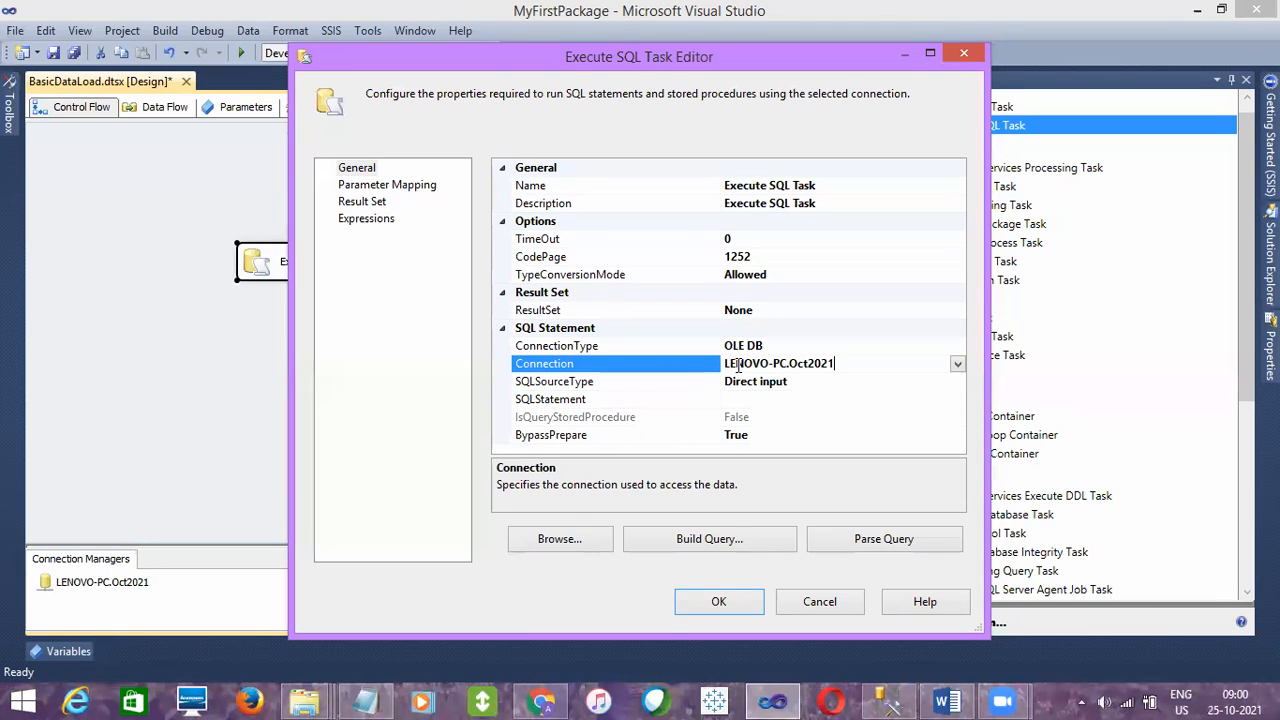
- Enter SELECT 0 as the Execute SQL Task's SQLStatement and accept the query and the task settings
left_click(735, 399)
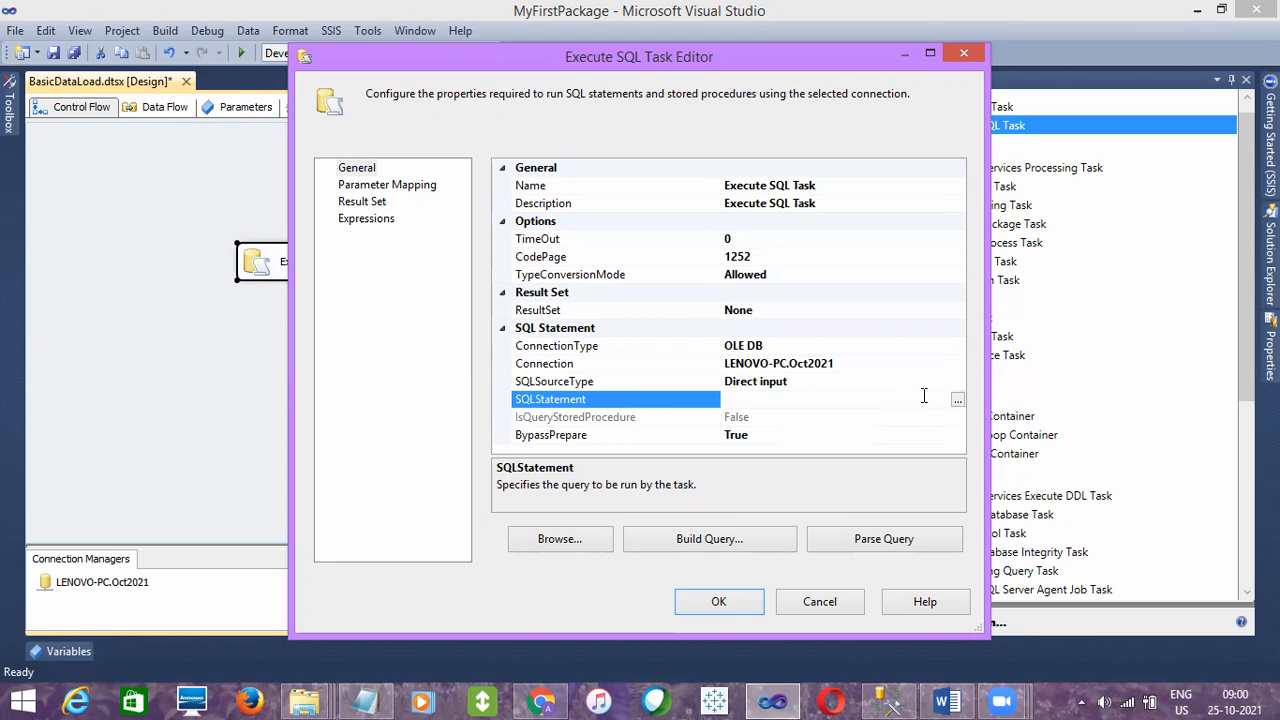
left_click(957, 400)
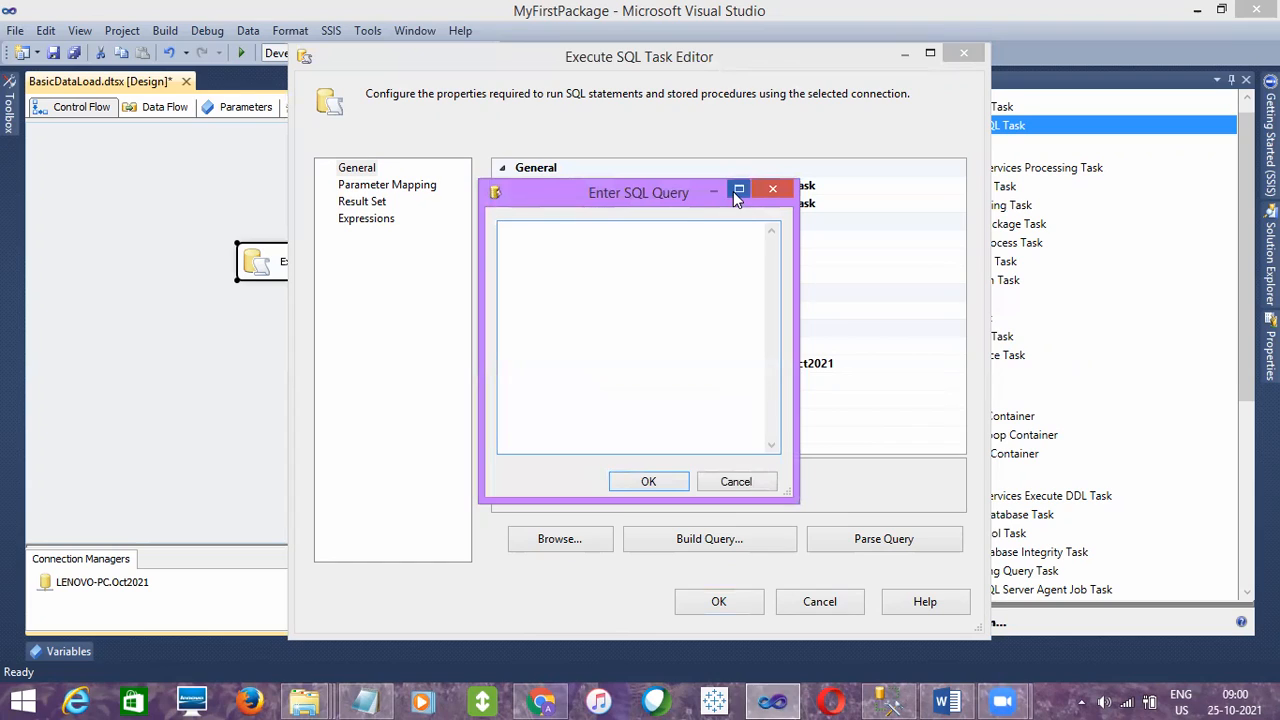
left_click(738, 189)
type("SELECT 0")
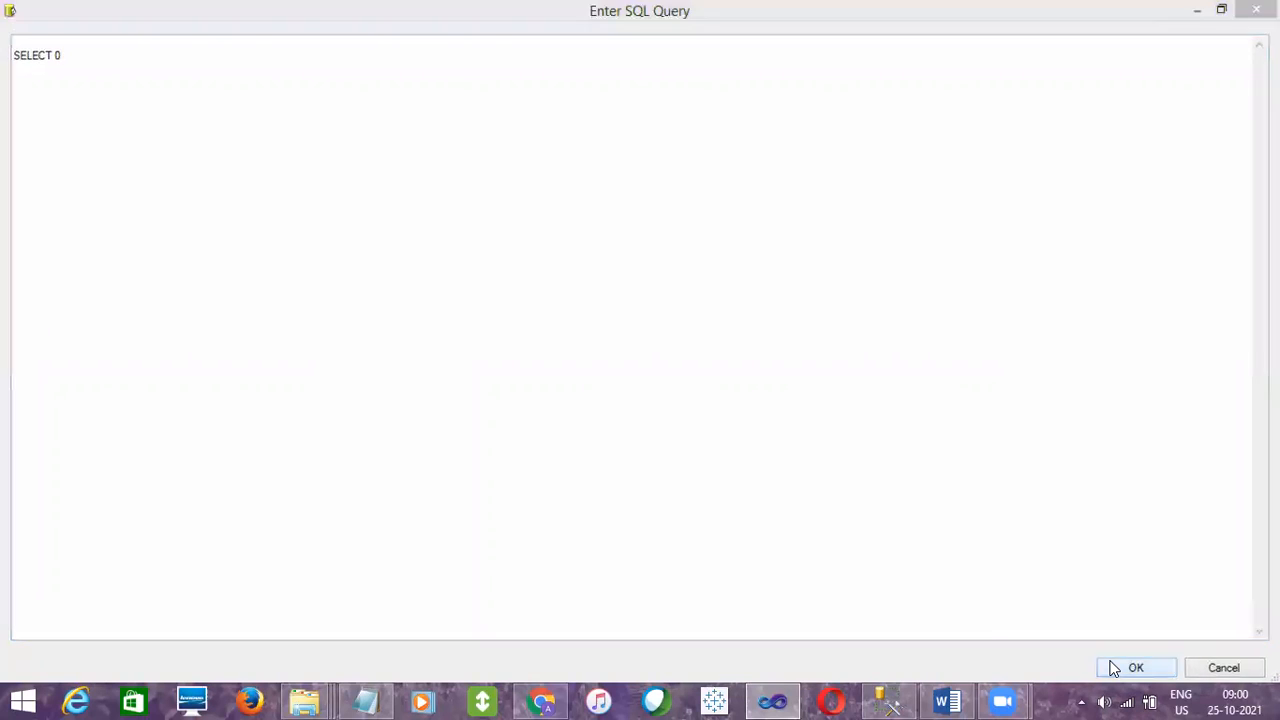
left_click(1113, 668)
left_click(713, 603)
left_click(508, 448)
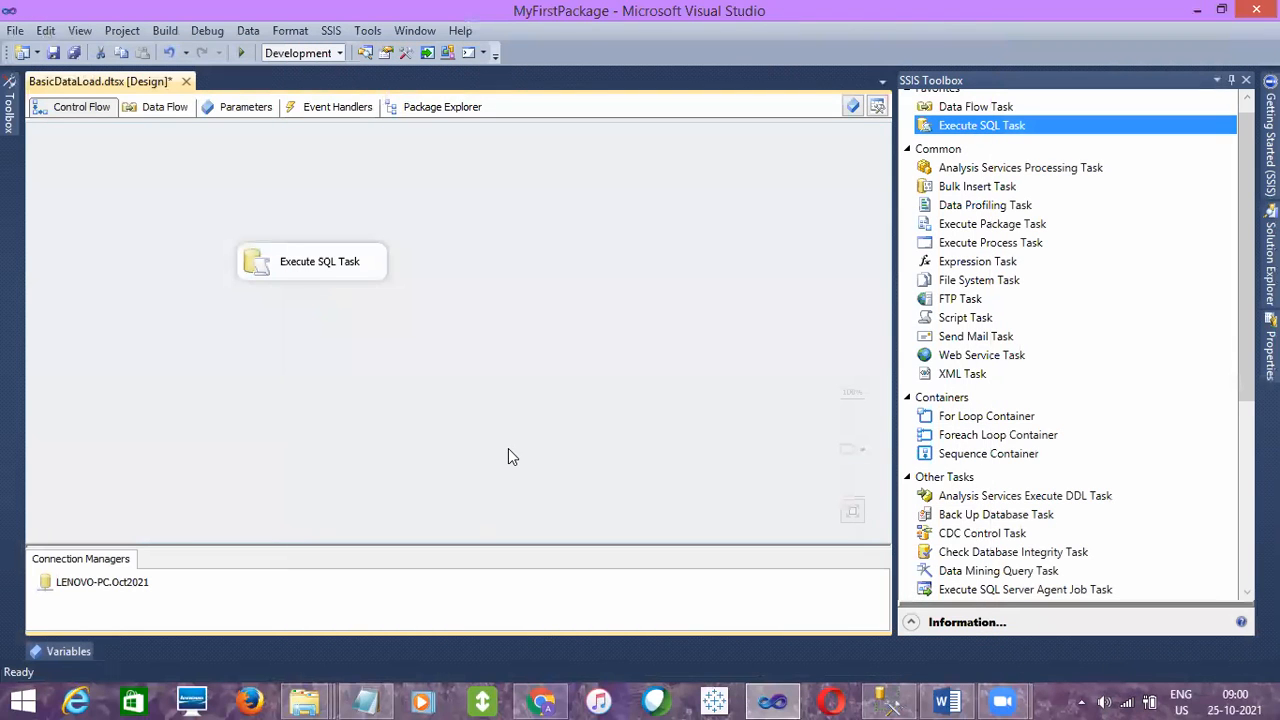
- Switch to SQL Server Management Studio, highlight the Control Flow note about the sequence of task execution, and return to the package in Visual Studio
left_click(895, 697)
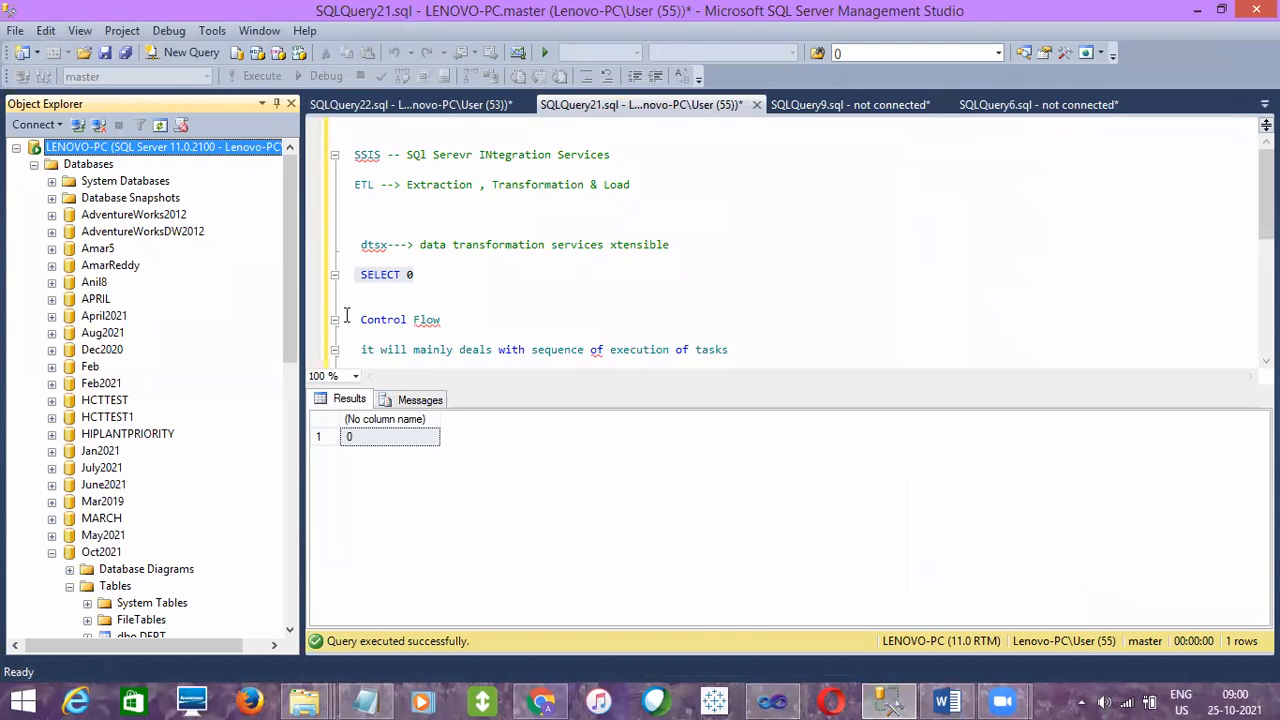
left_click(397, 292)
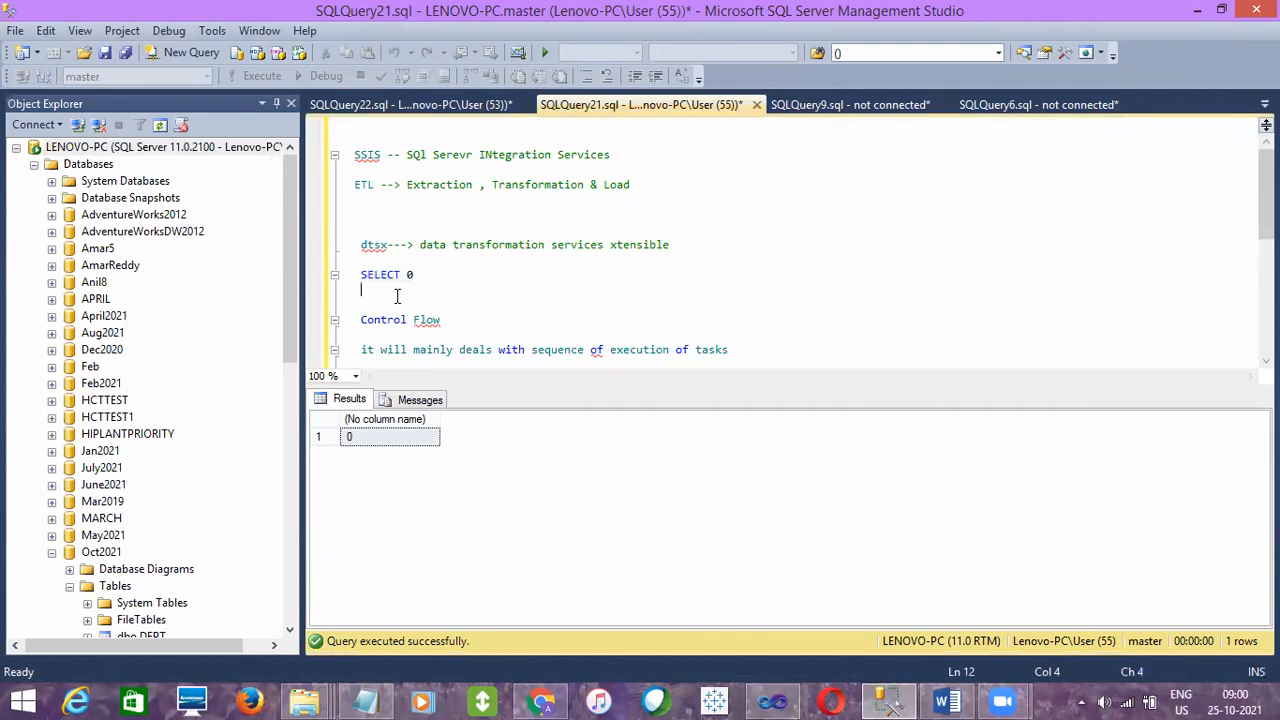
left_click(317, 350)
key("alt+Tab")
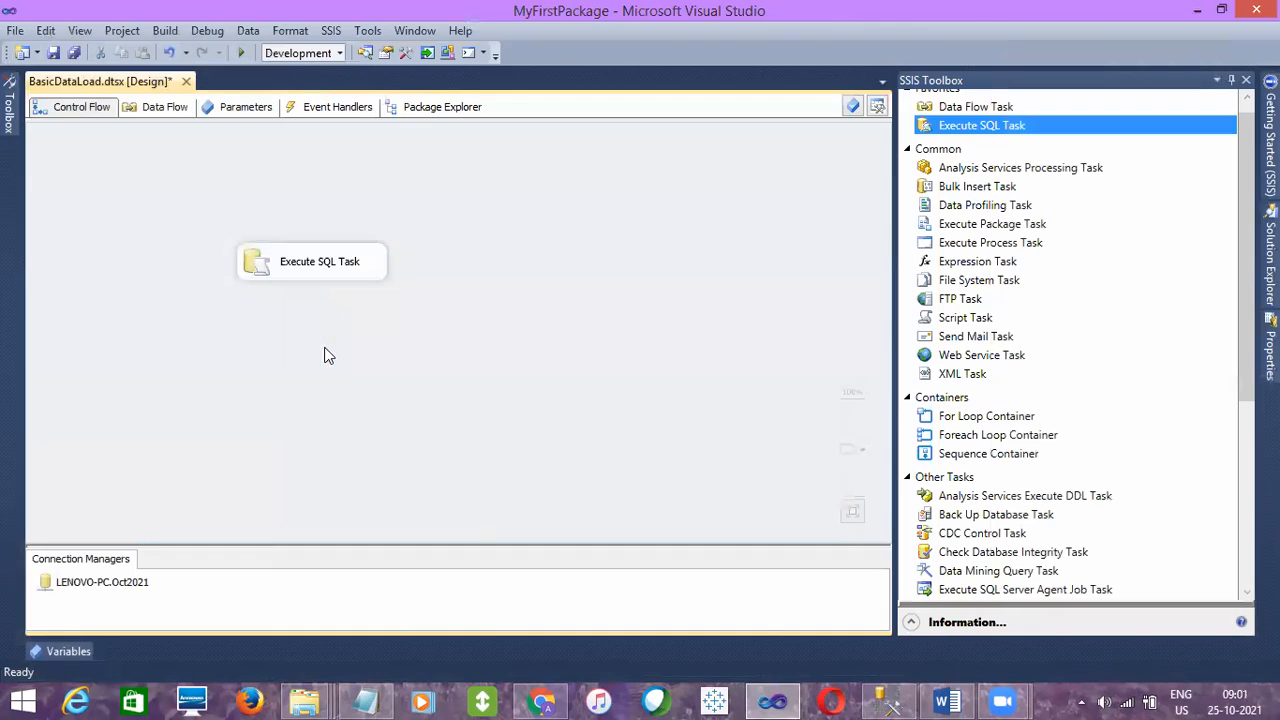
- Move the Execute SQL Task slightly higher on the Control Flow canvas and deselect it
left_click(350, 272)
left_click(414, 278)
left_click(358, 277)
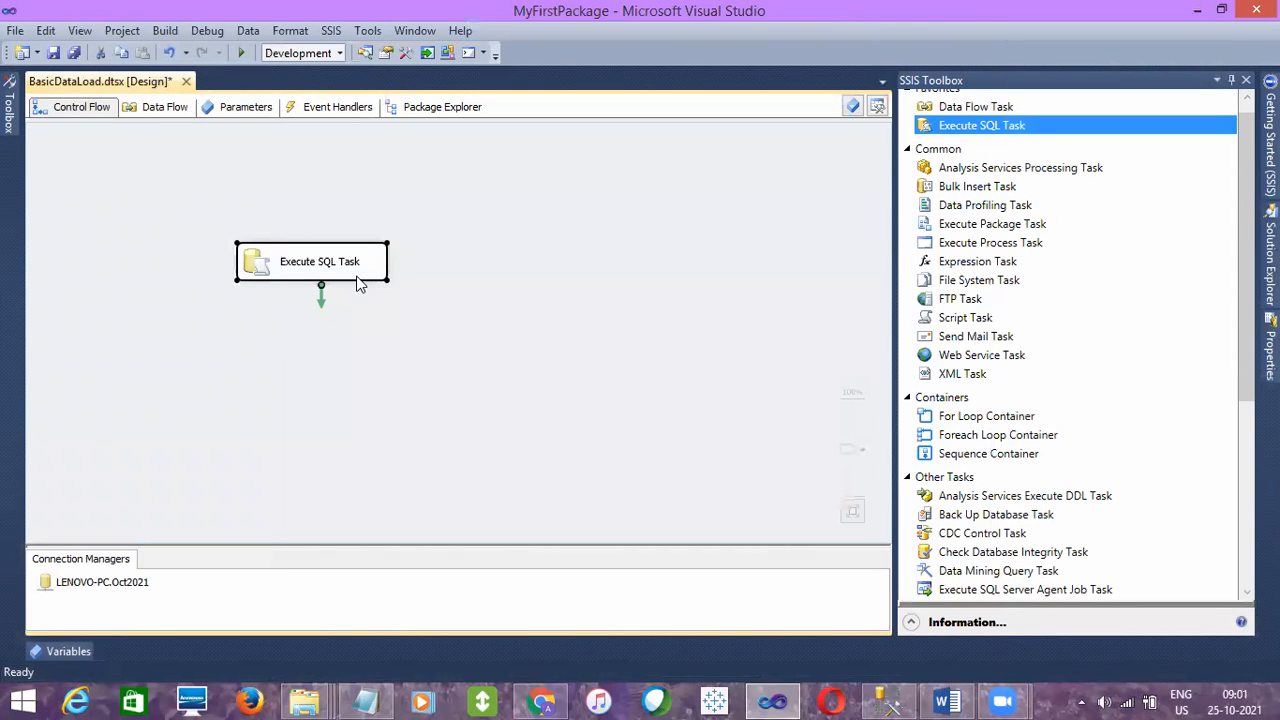
left_click(354, 318)
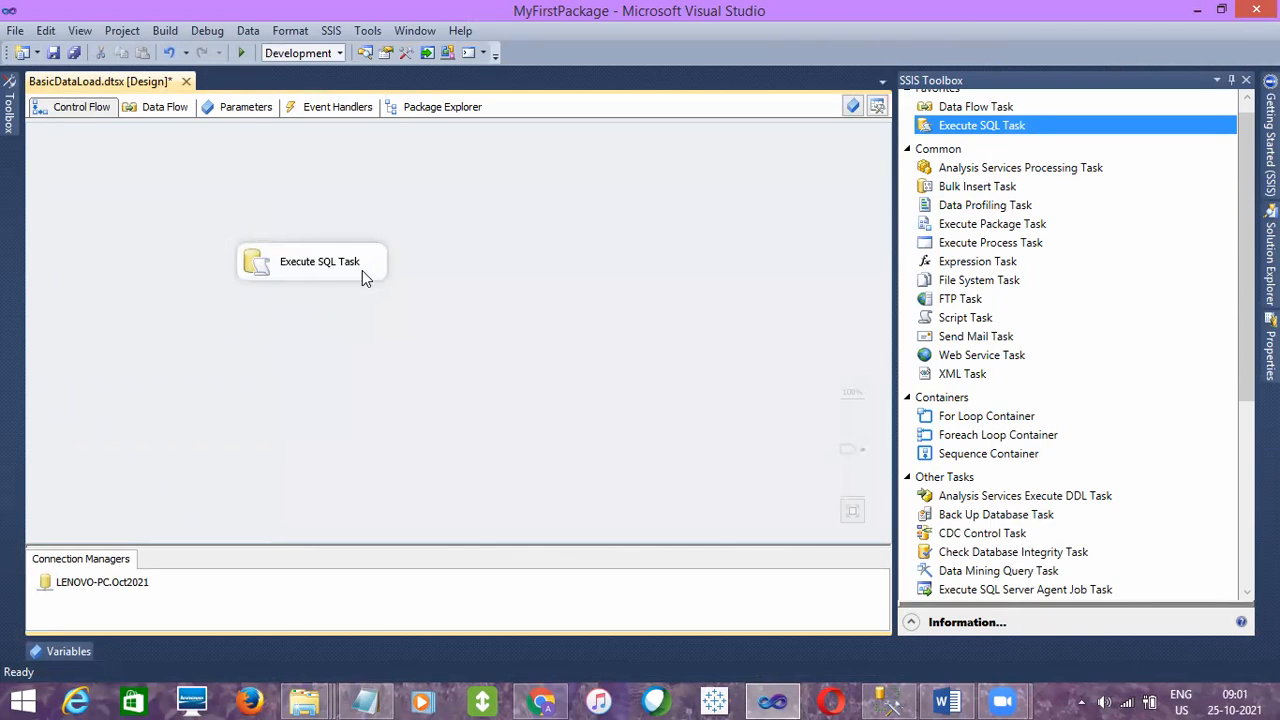
left_click(362, 270)
left_click(407, 304)
left_click_drag(350, 282, 357, 230)
left_click(430, 266)
left_click(340, 232)
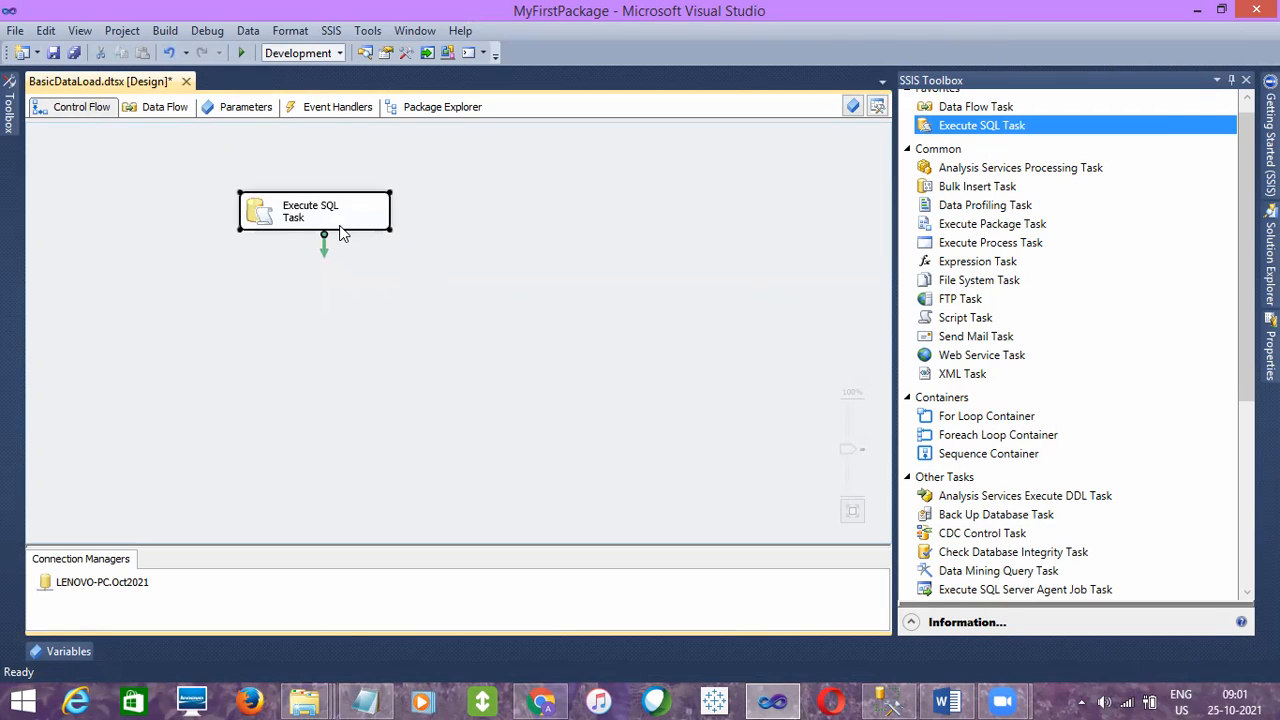
left_click(387, 309)
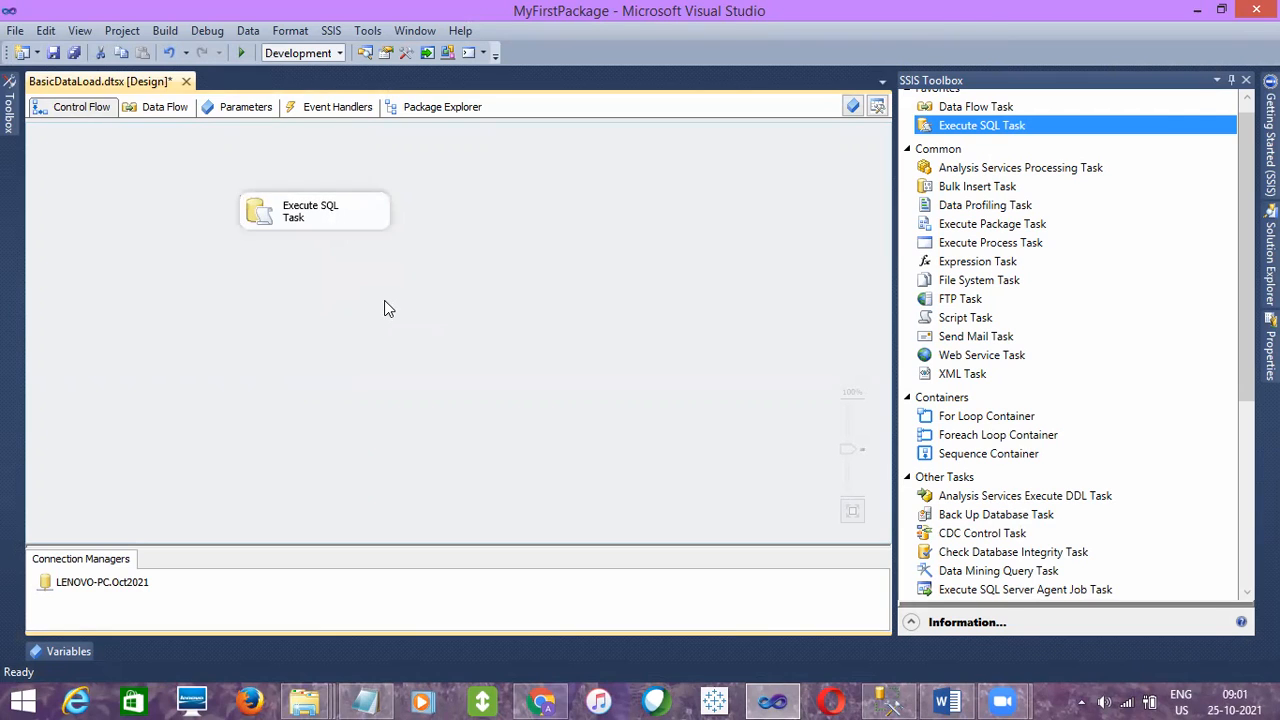
- Execute only the Execute SQL Task from the Control Flow canvas
left_click(362, 219)
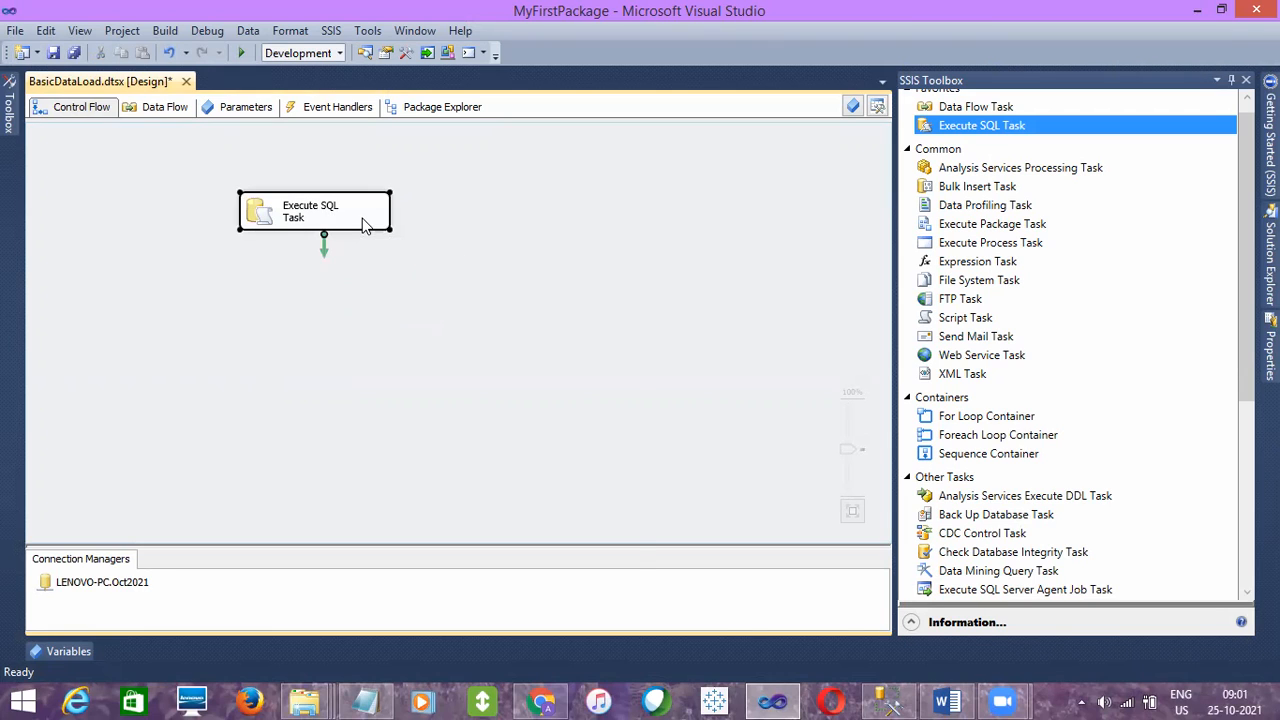
right_click(363, 221)
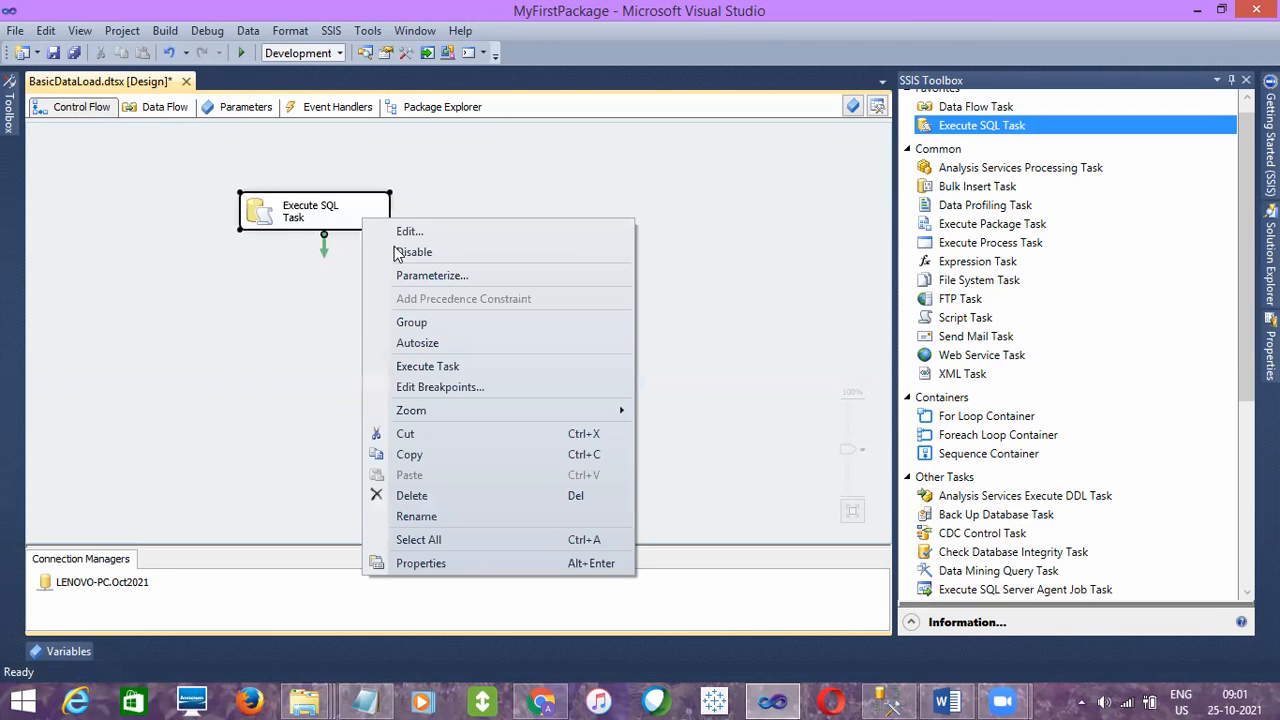
left_click(428, 368)
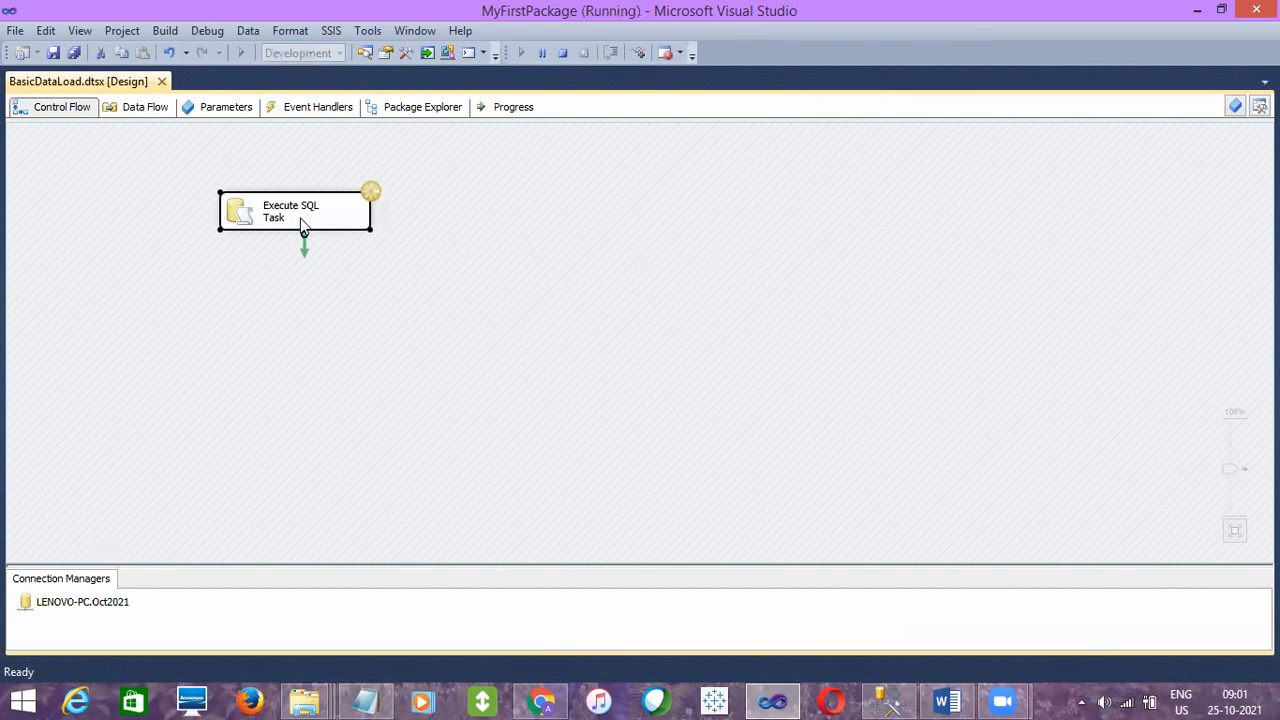
left_click(478, 173)
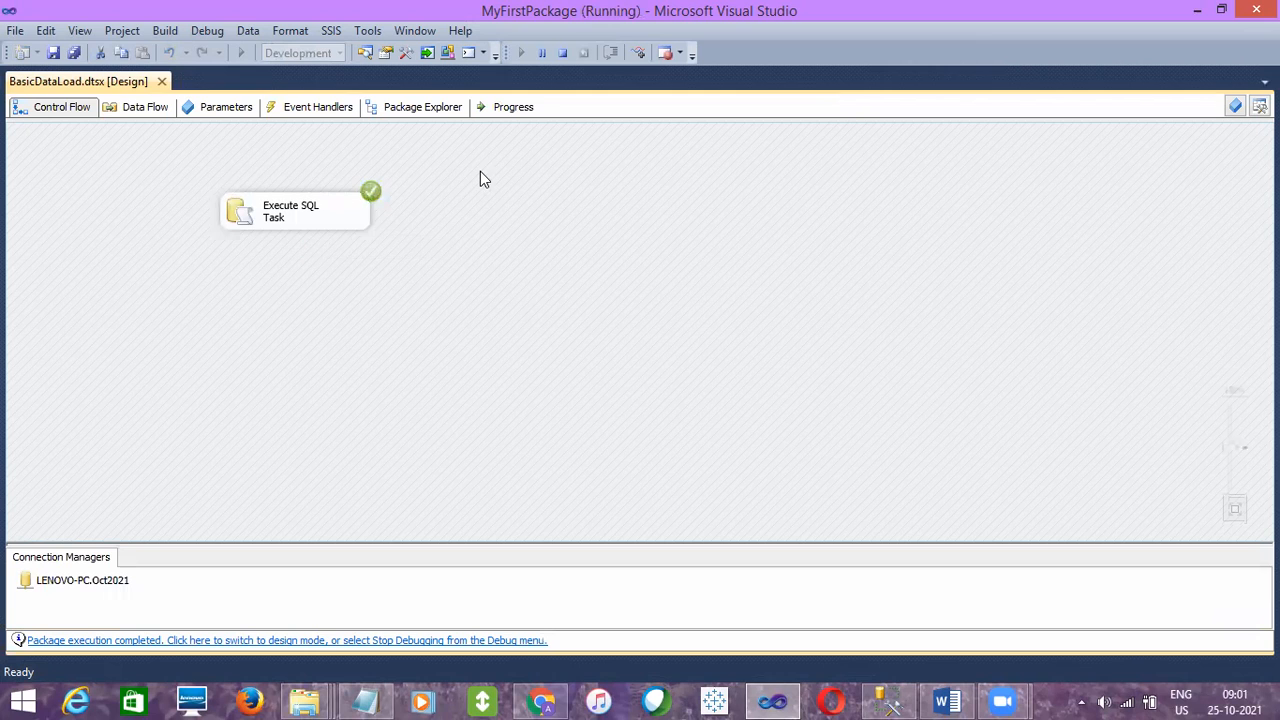
- Review the SQLStatement in the executed Execute SQL Task's settings and cancel without changes
left_click(360, 213)
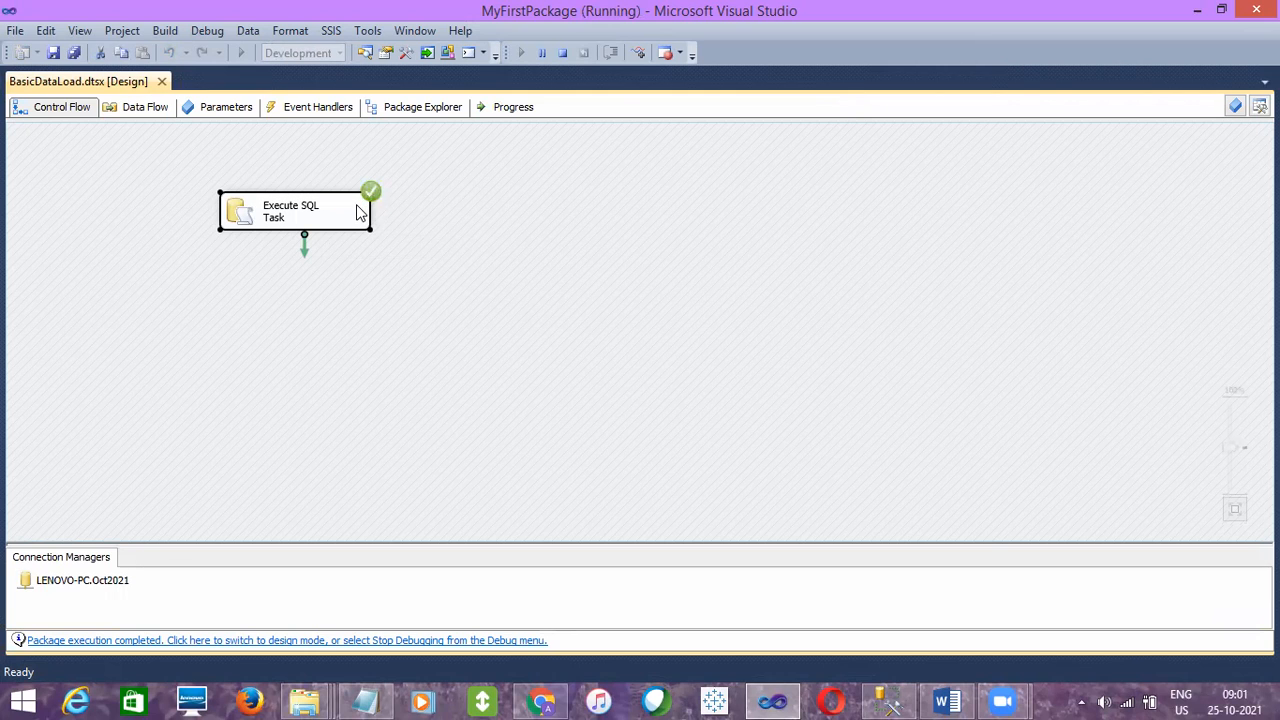
double_click(356, 205)
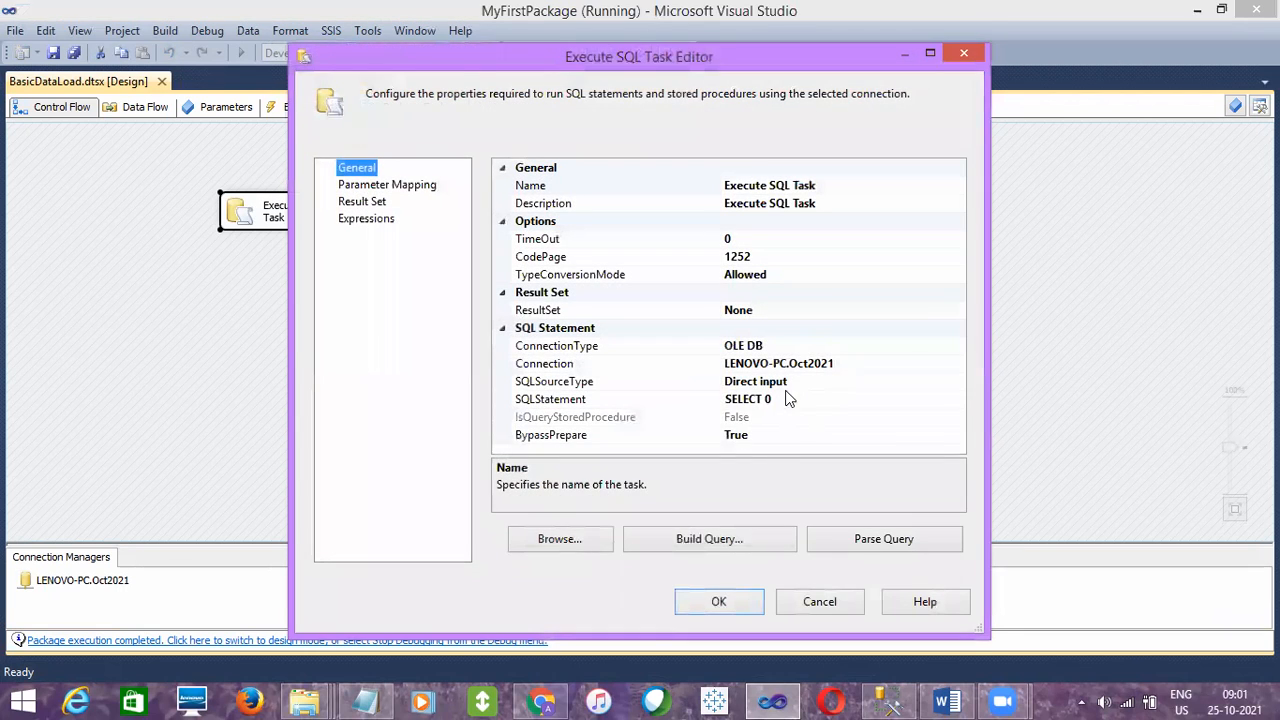
left_click(786, 396)
left_click_drag(786, 396, 710, 415)
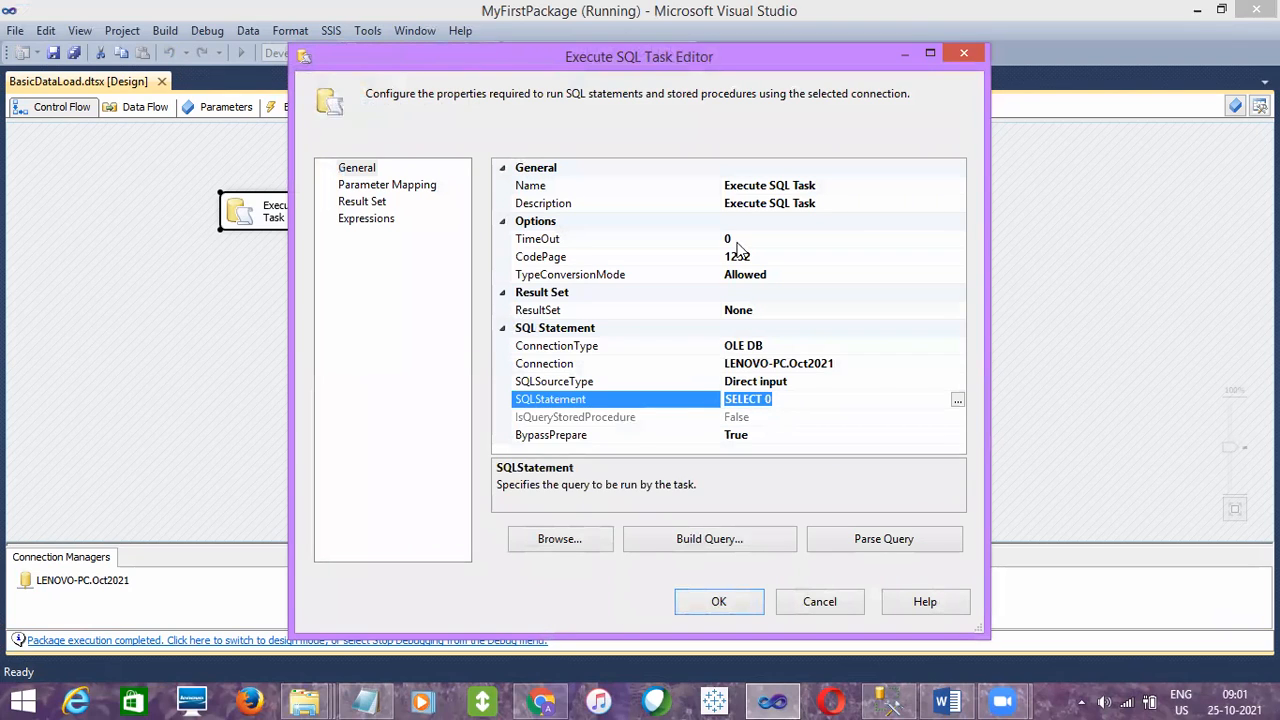
key("alt+Tab")
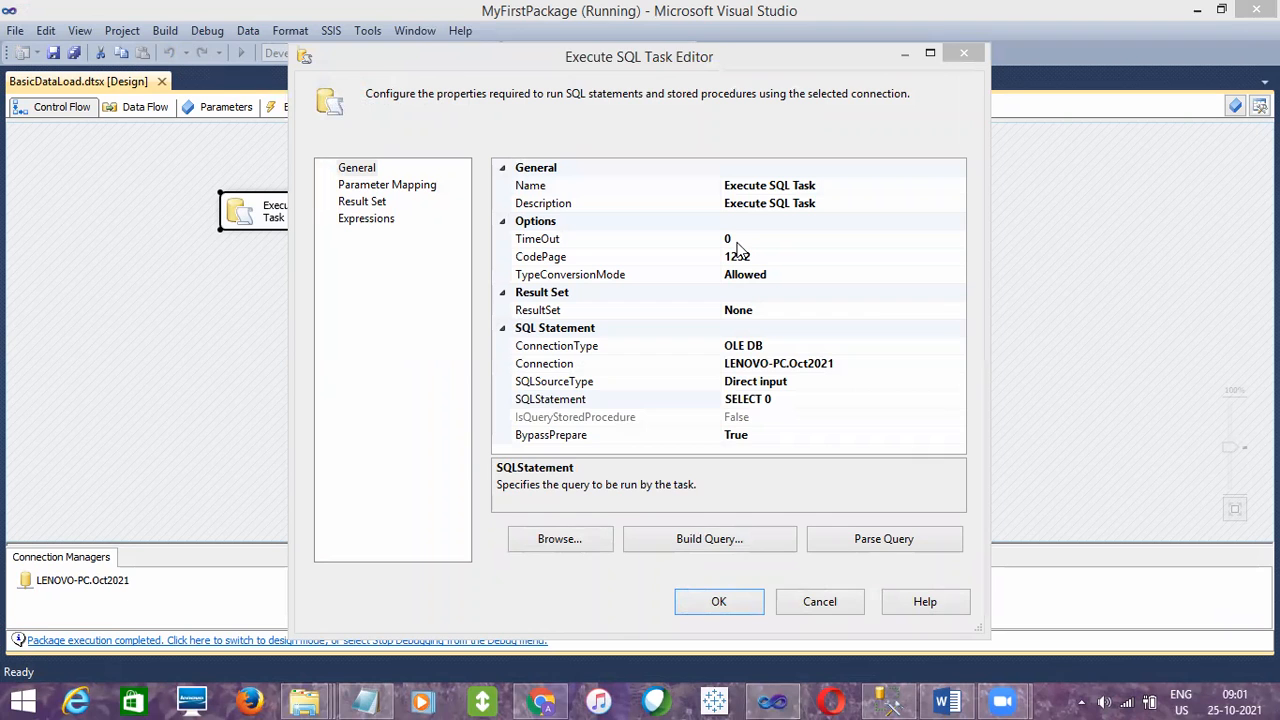
left_click(815, 598)
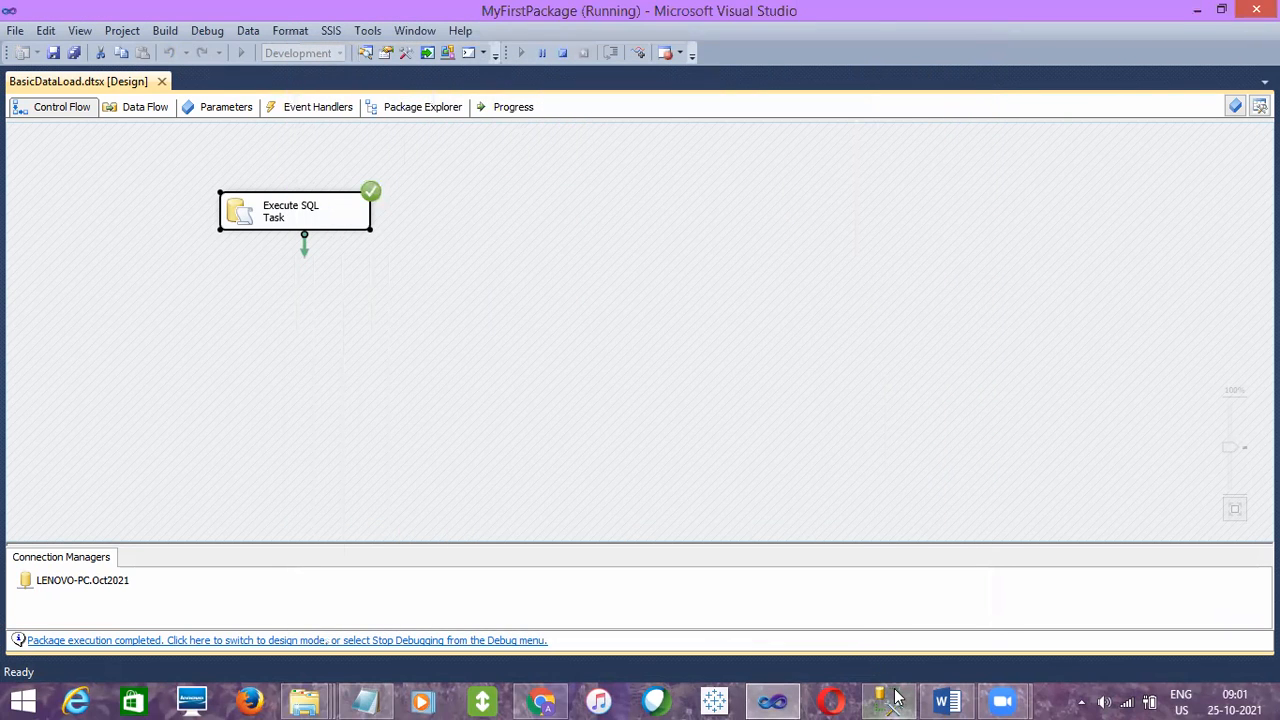
- Compare with the SELECT 0 query result in SQL Server Management Studio, then return to the running package in Visual Studio and examine the task's status
left_click(895, 697)
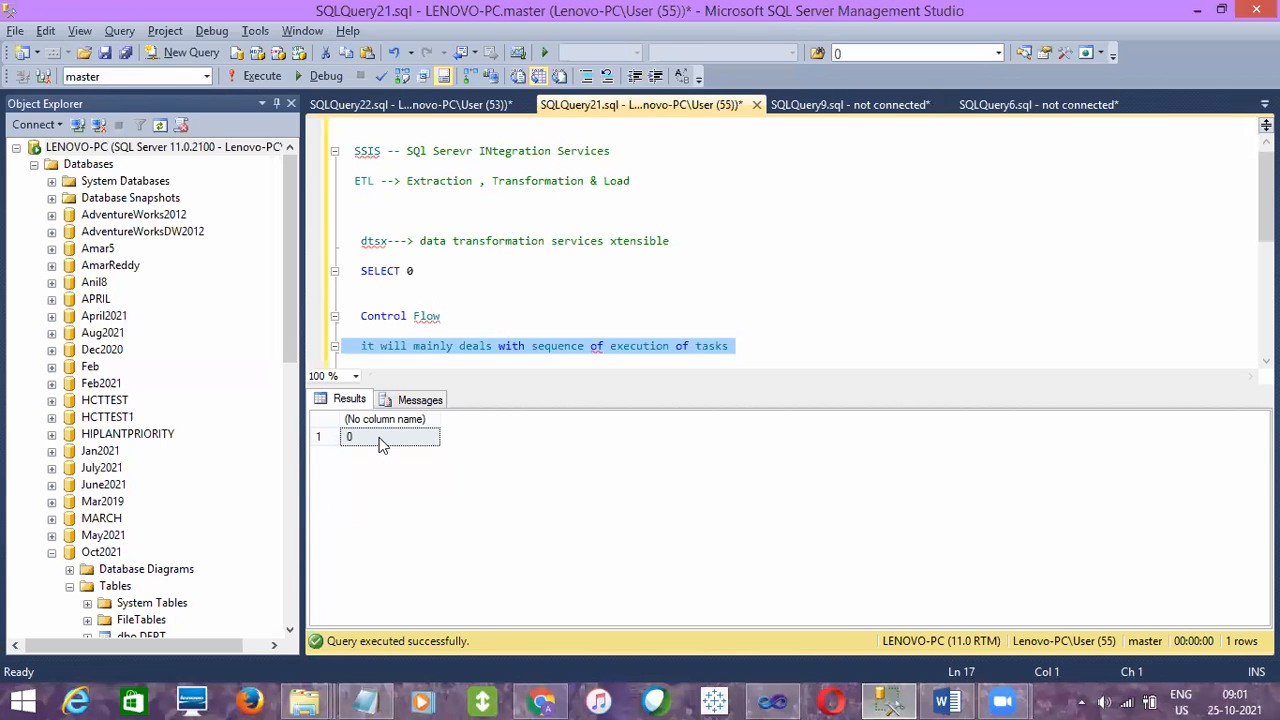
left_click(772, 700)
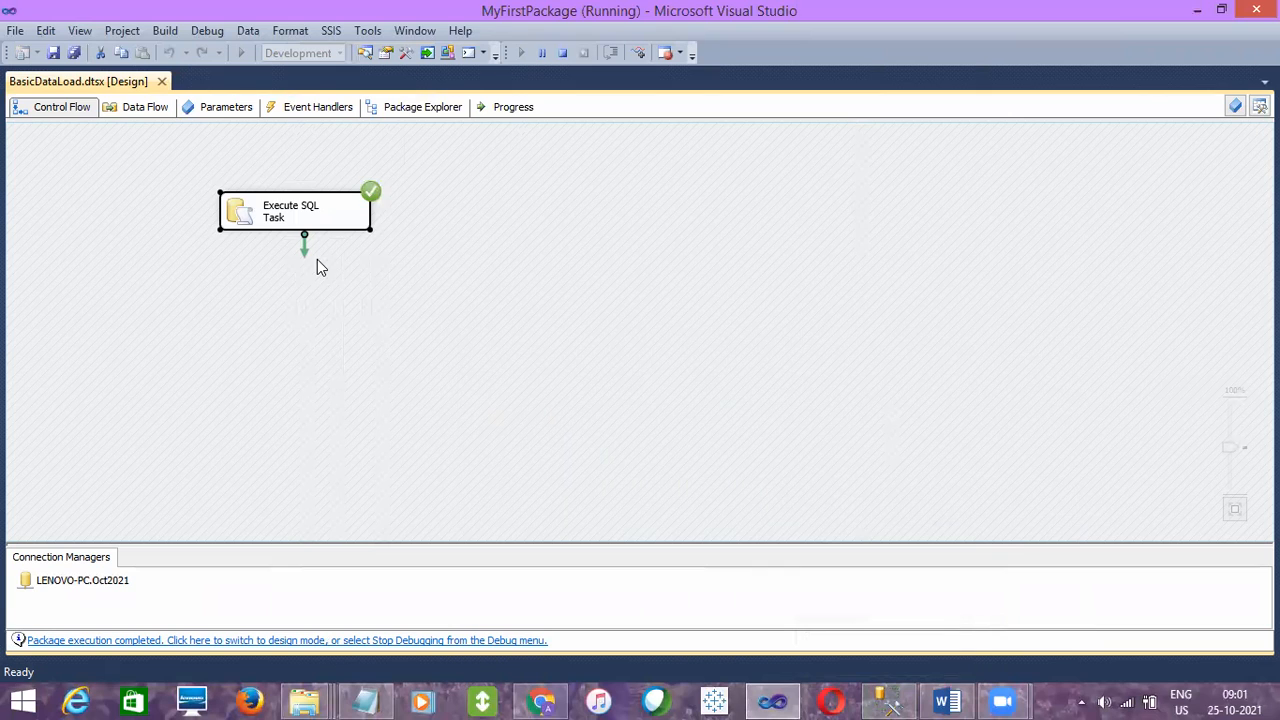
left_click(310, 230)
left_click(469, 169)
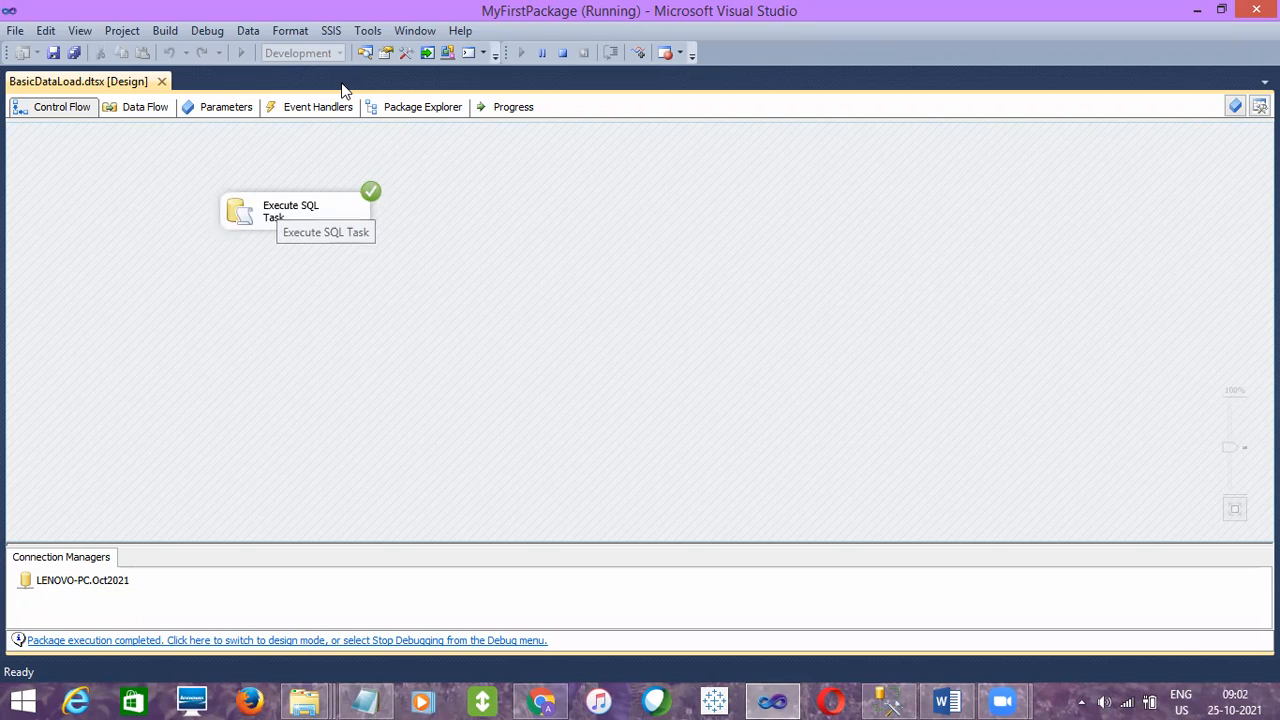
left_click(305, 220)
left_click(122, 146)
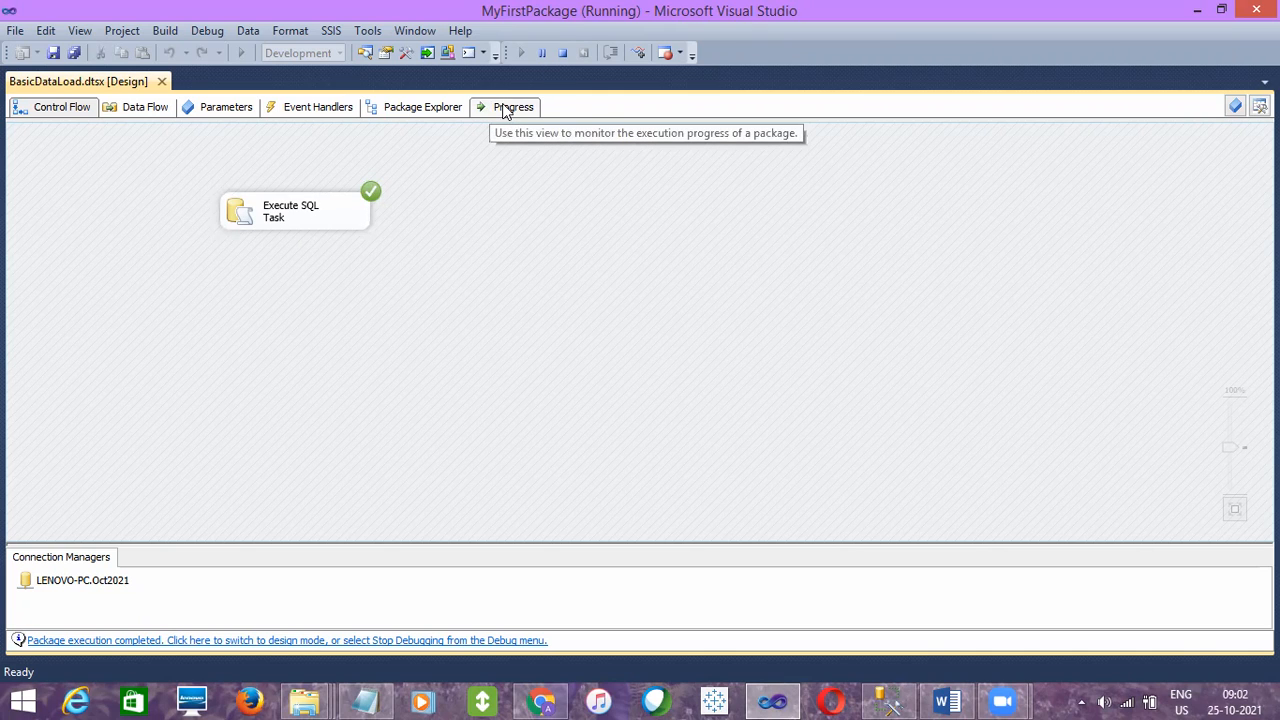
- Examine the package's execution progress, including the validation, query execution and finish entries of the Execute SQL Task
left_click(505, 112)
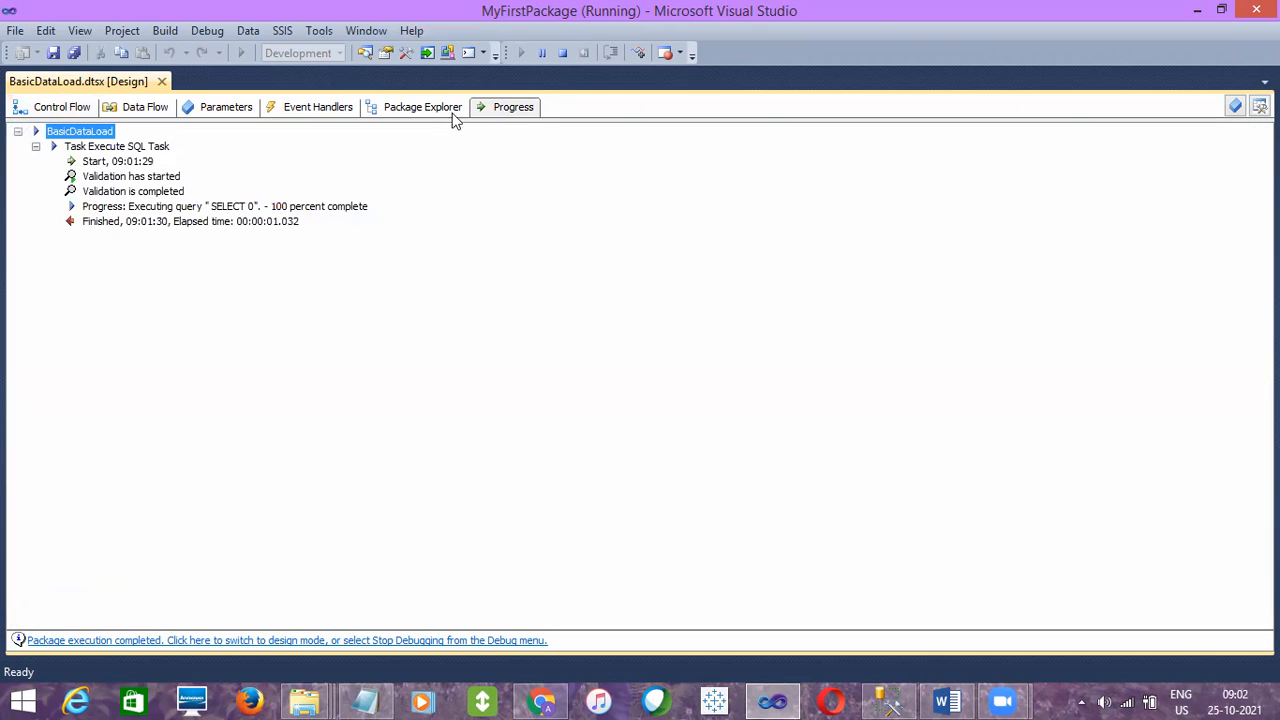
left_click(207, 206)
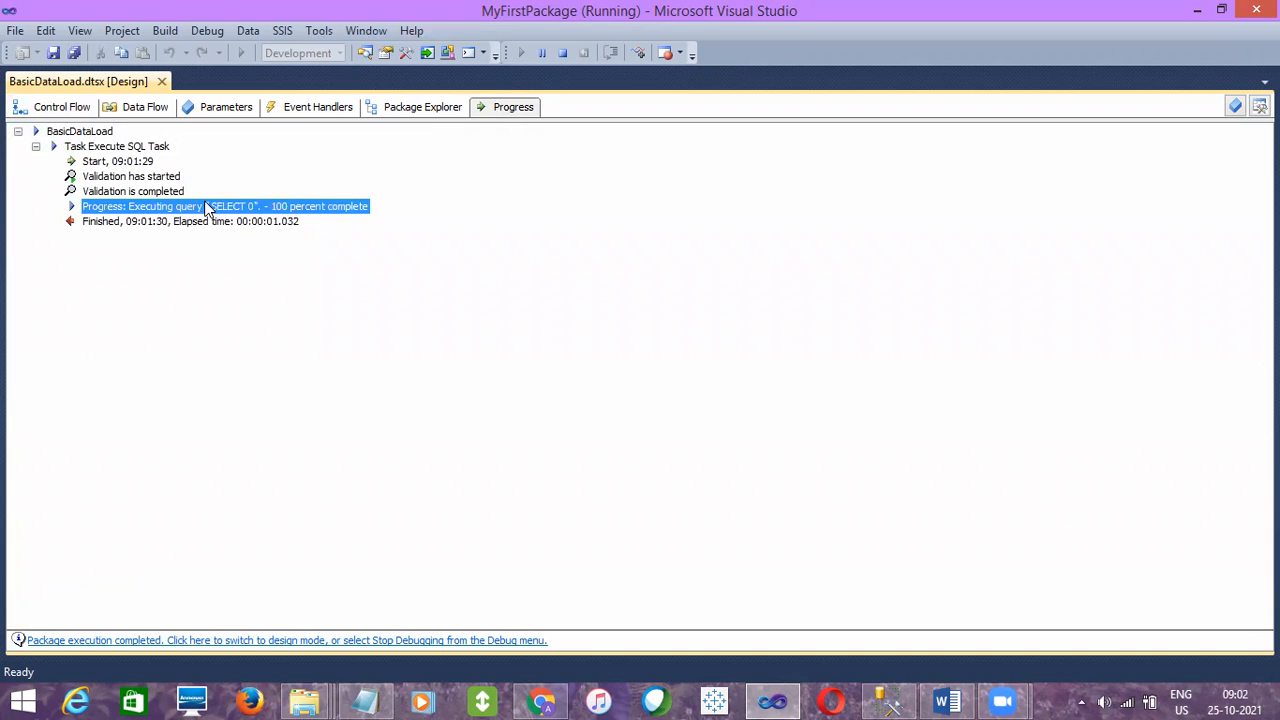
left_click(141, 177)
left_click(144, 195)
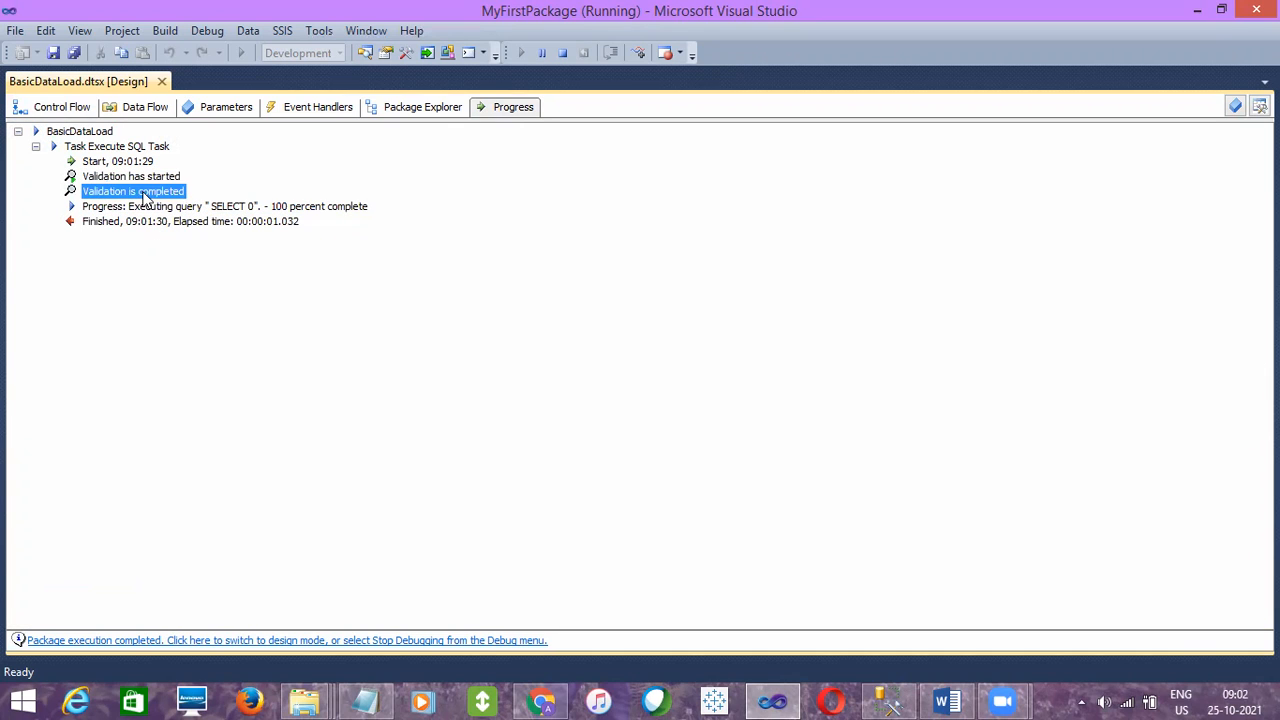
left_click(229, 208)
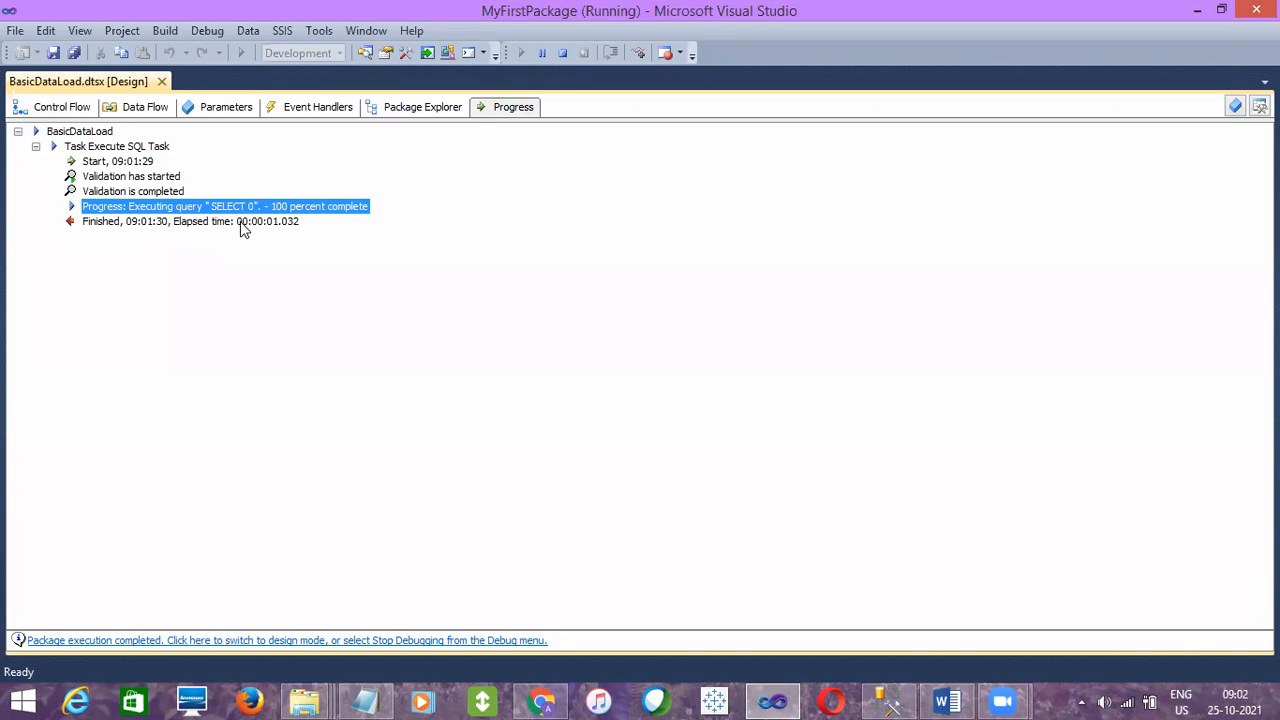
left_click(240, 221)
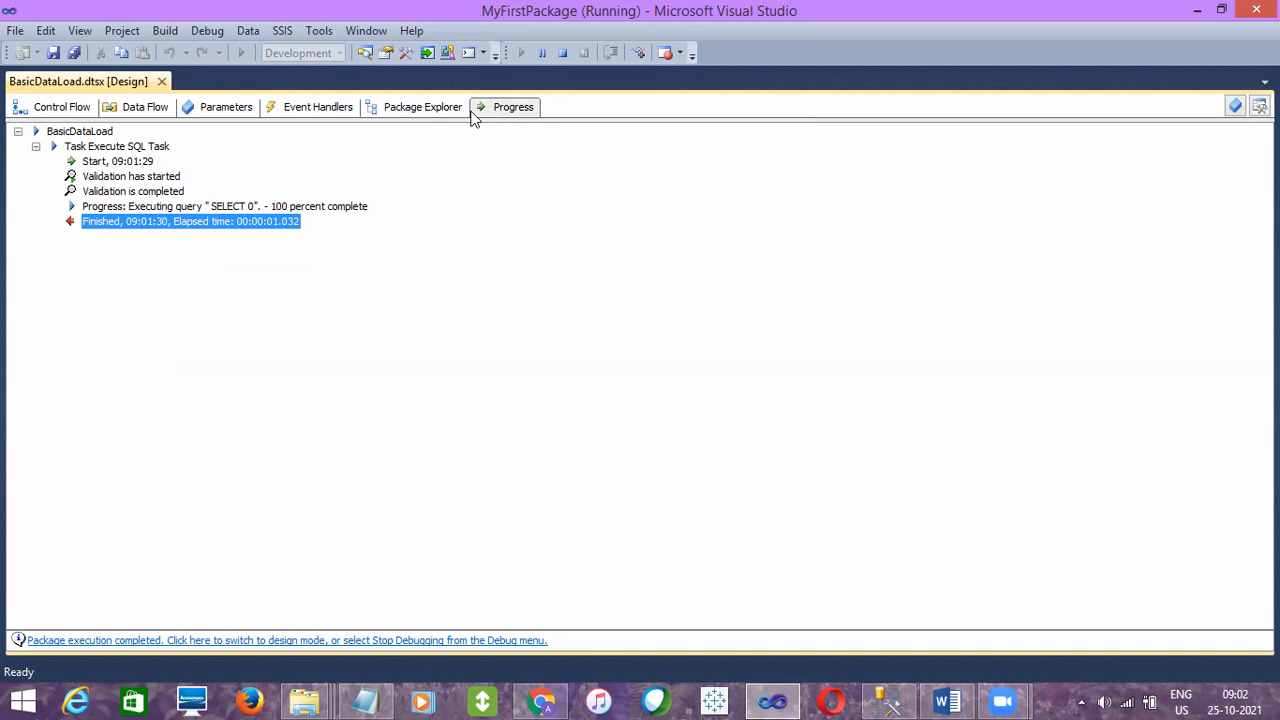
- Return to the Control Flow view and stop debugging the package
left_click(62, 110)
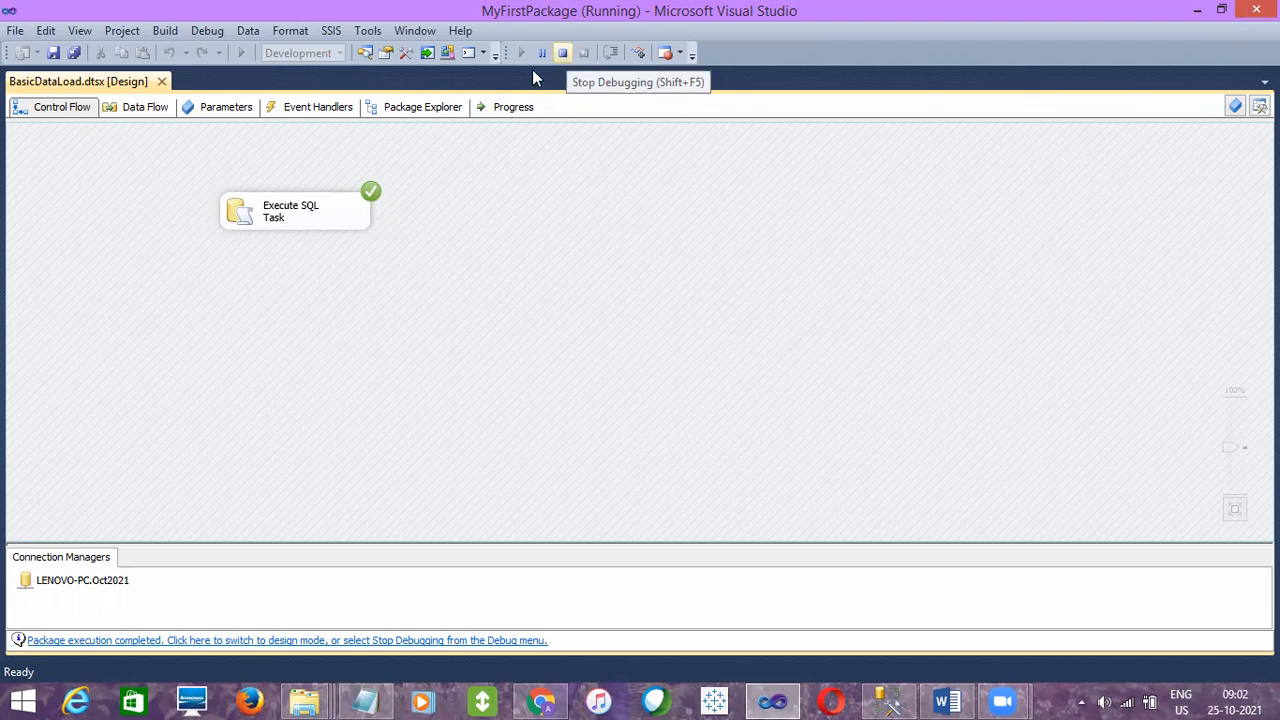
left_click(274, 215)
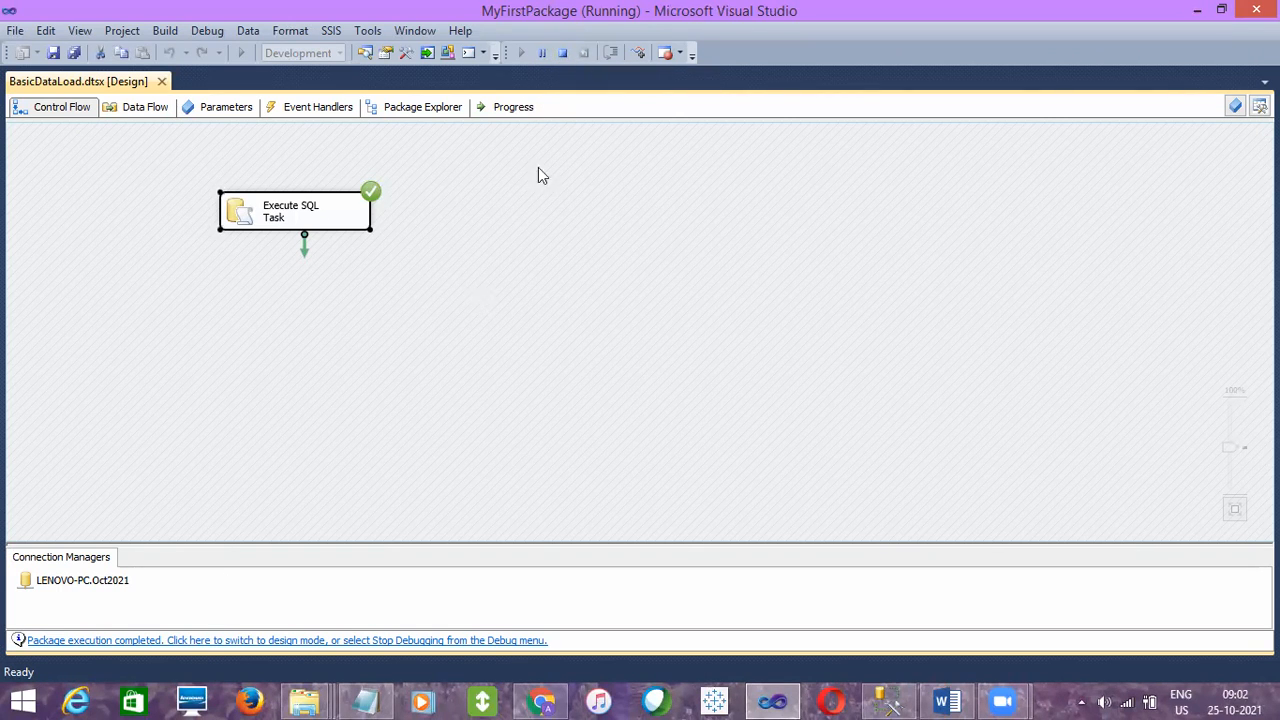
left_click(562, 53)
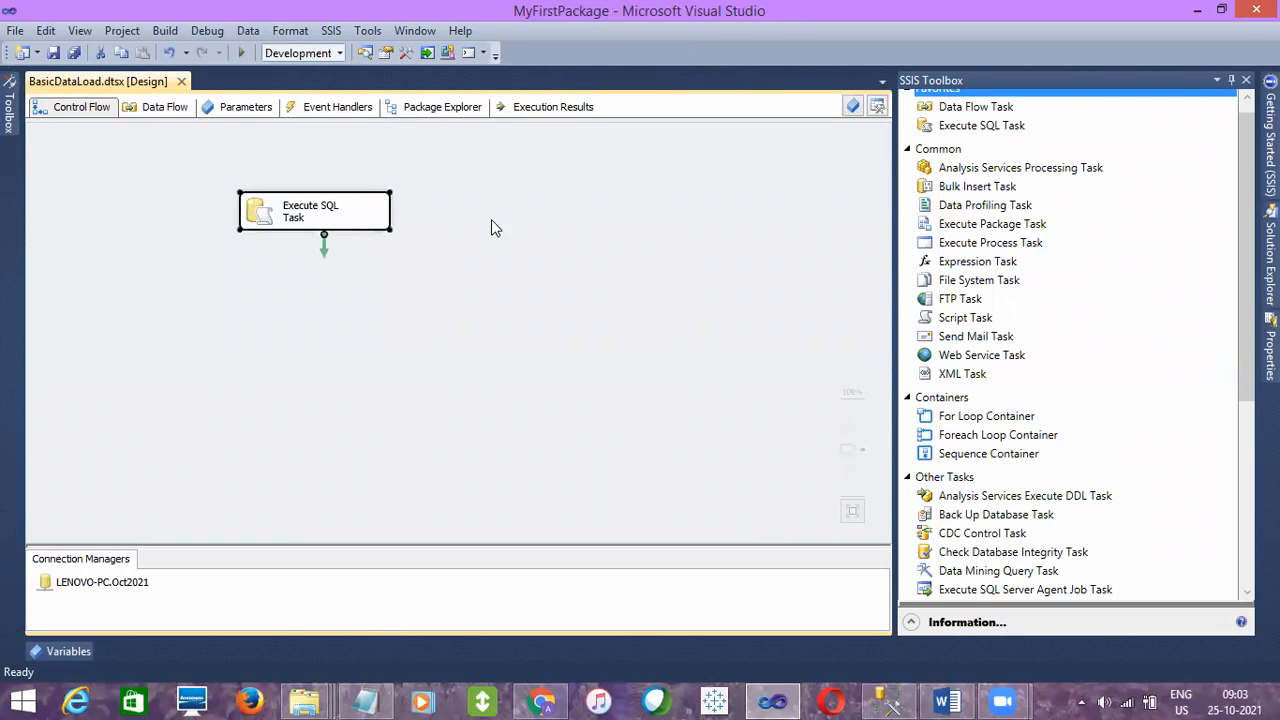
- Review the execution results of the last run, then return to the Control Flow view and select the Execute SQL Task
left_click(556, 107)
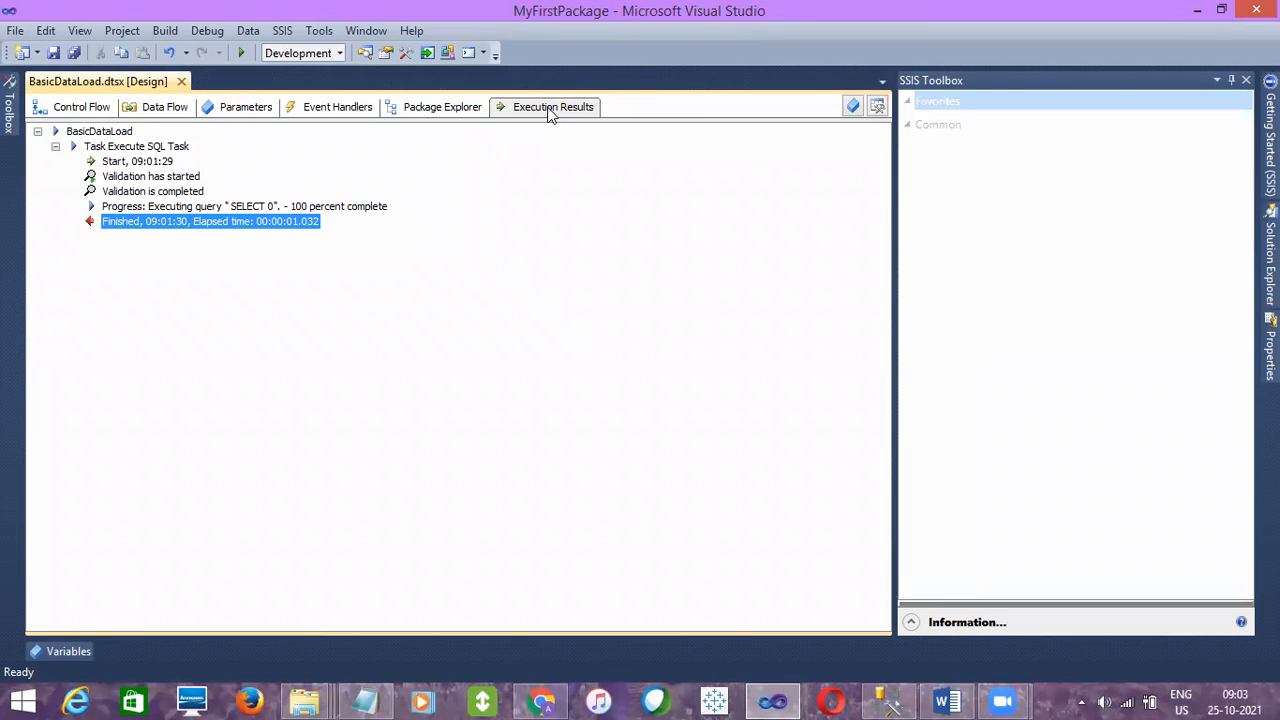
left_click(76, 107)
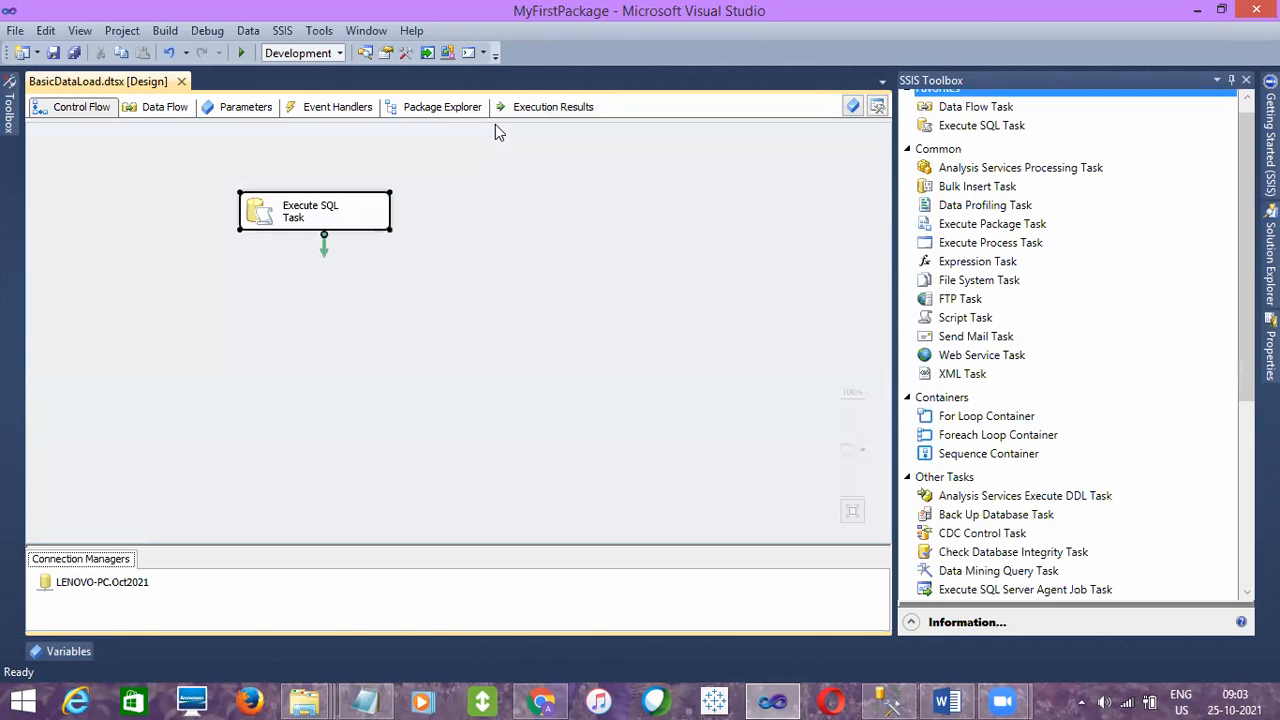
left_click(463, 217)
left_click(287, 208)
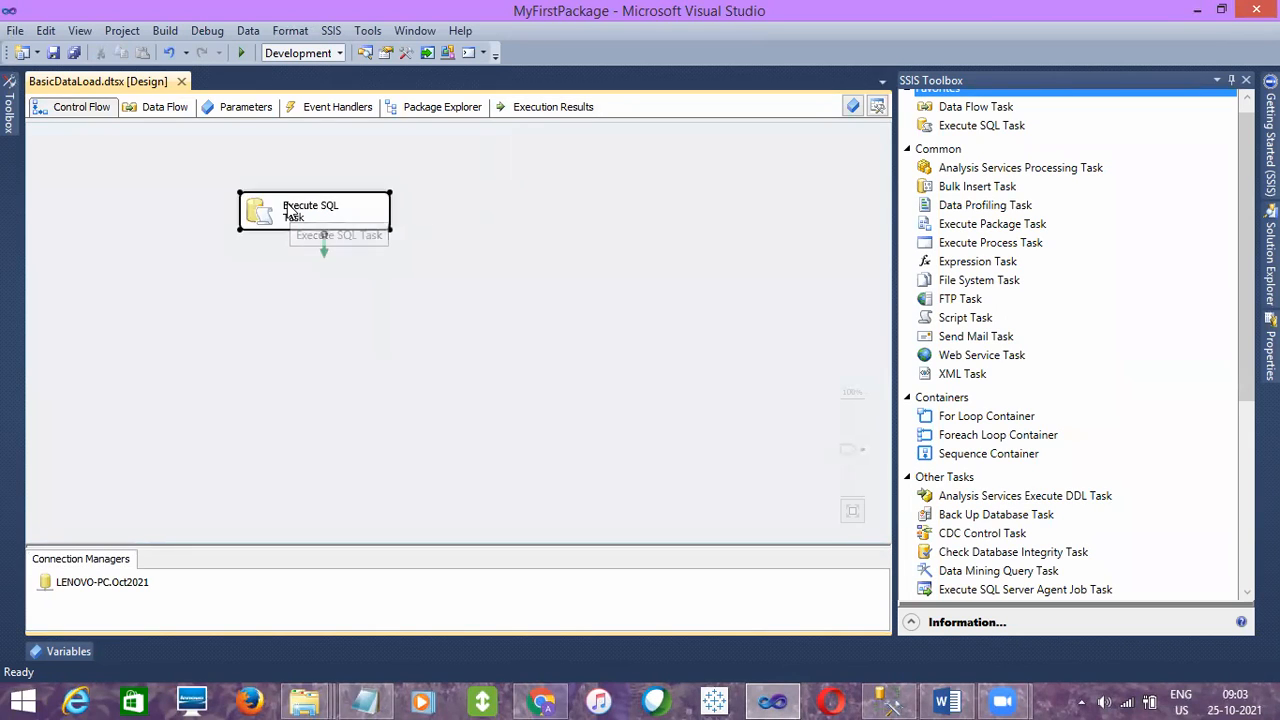
- Review the last run's execution results again and return to the Control Flow view
left_click(583, 158)
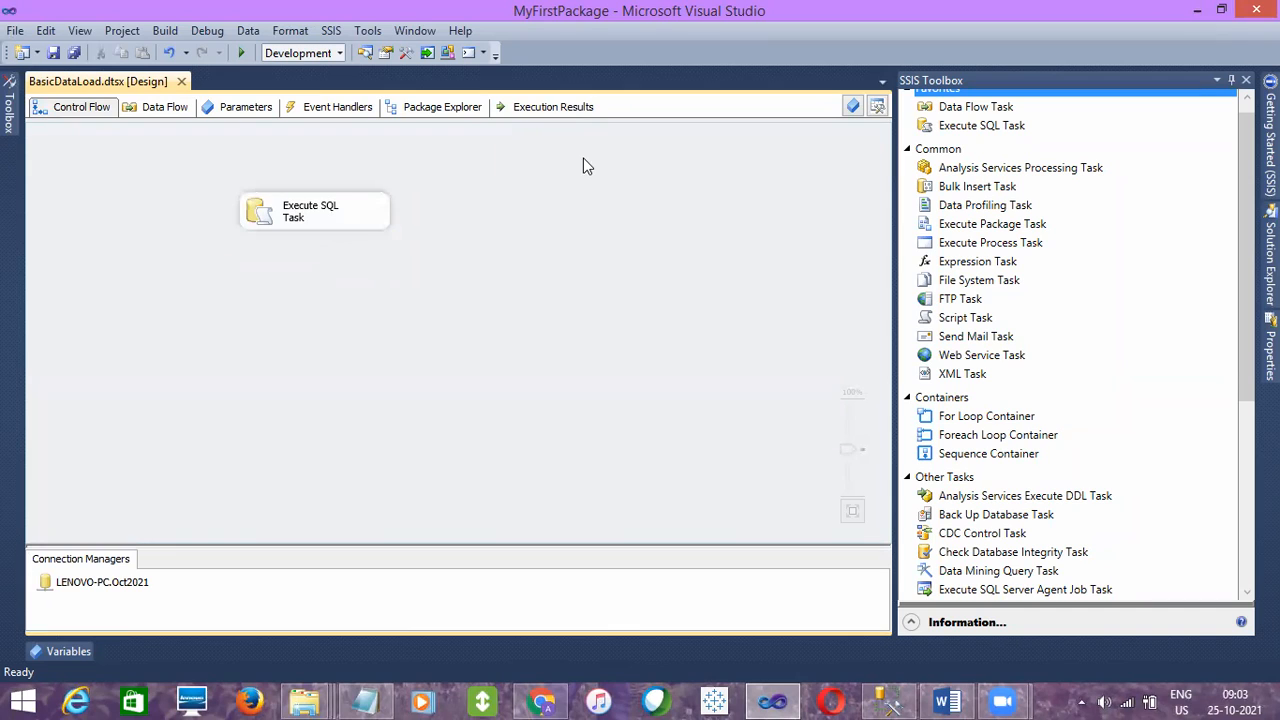
left_click(535, 115)
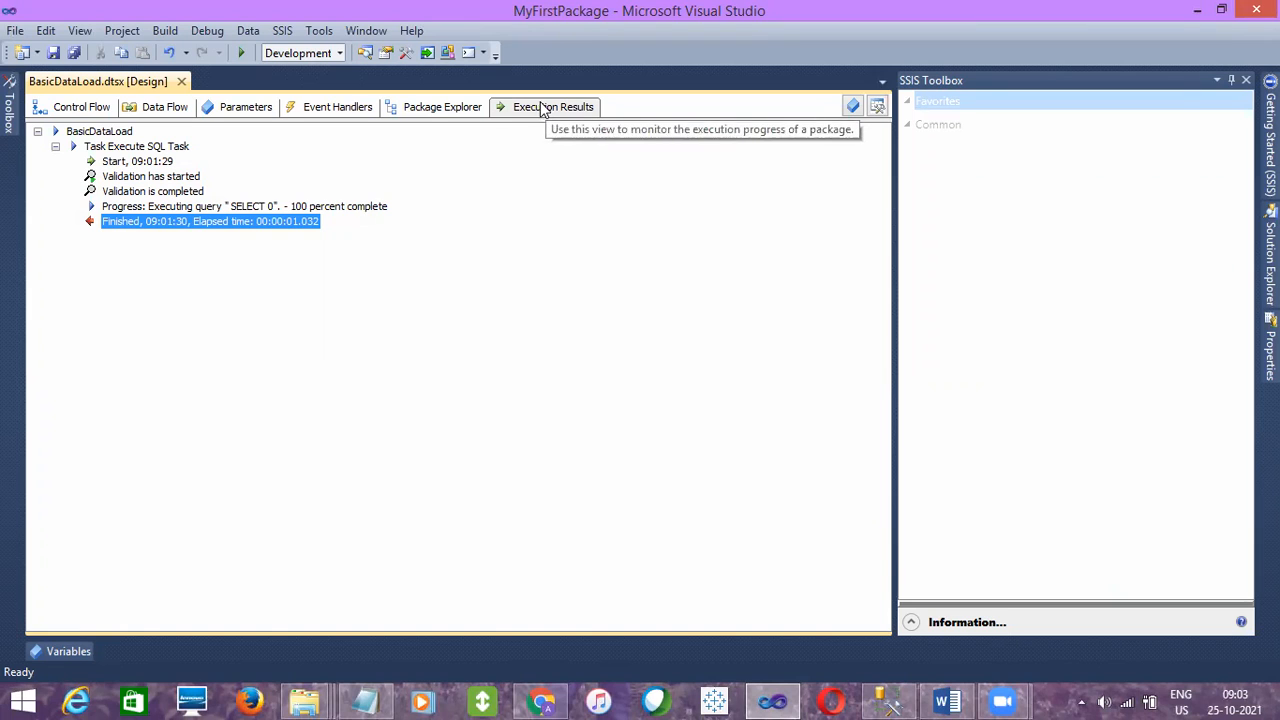
left_click(66, 113)
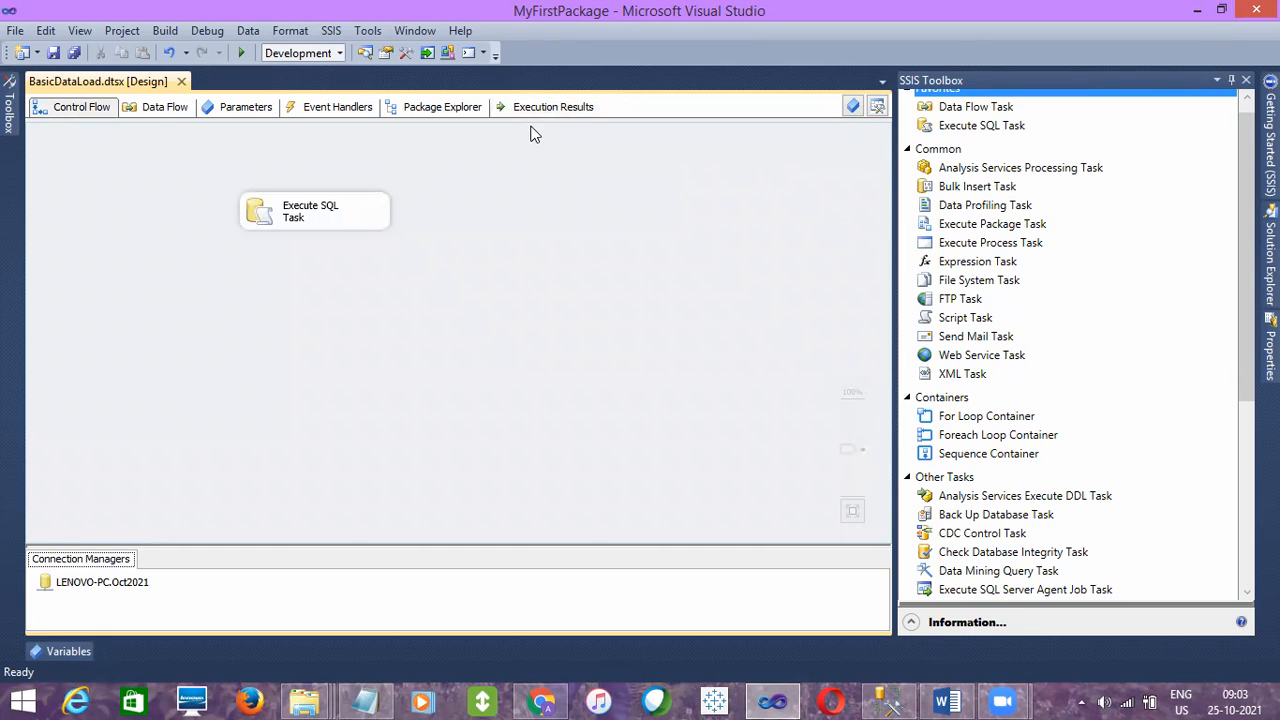
left_click(537, 112)
left_click(75, 107)
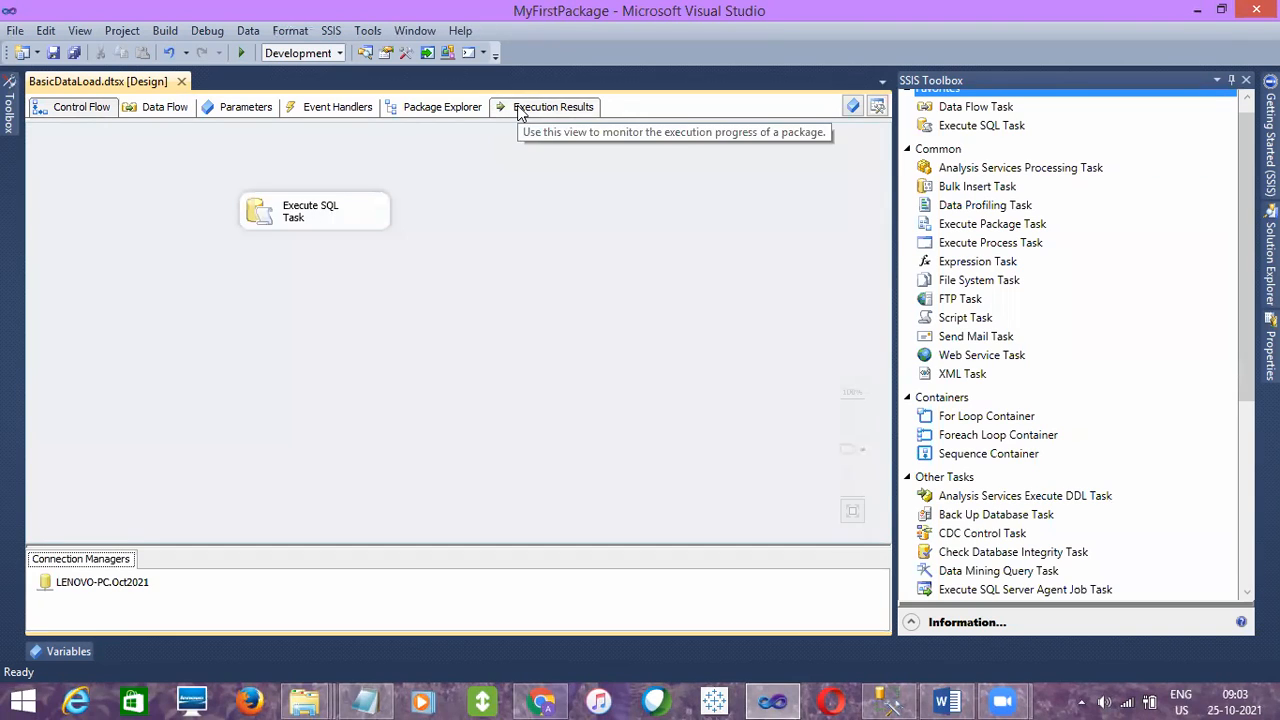
left_click(293, 210)
left_click(623, 314)
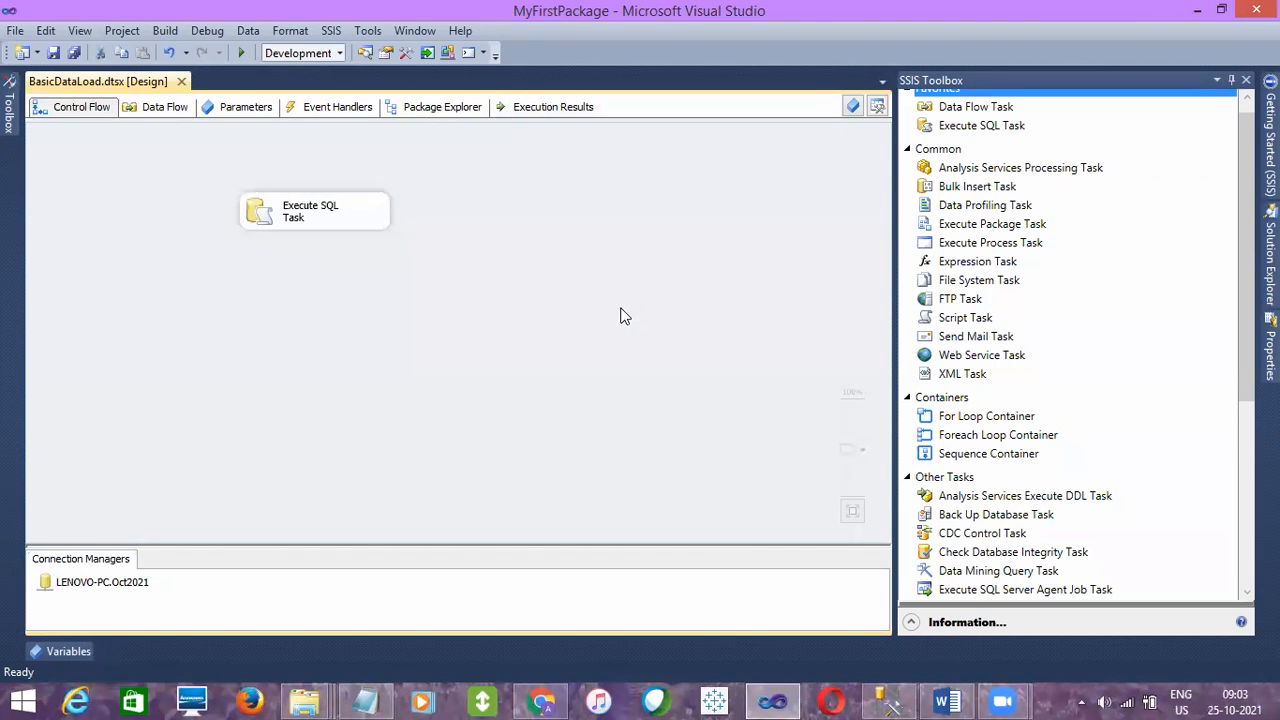
- Add two more Execute SQL Tasks to the control flow, one below the existing task and one beside it
left_click(990, 125)
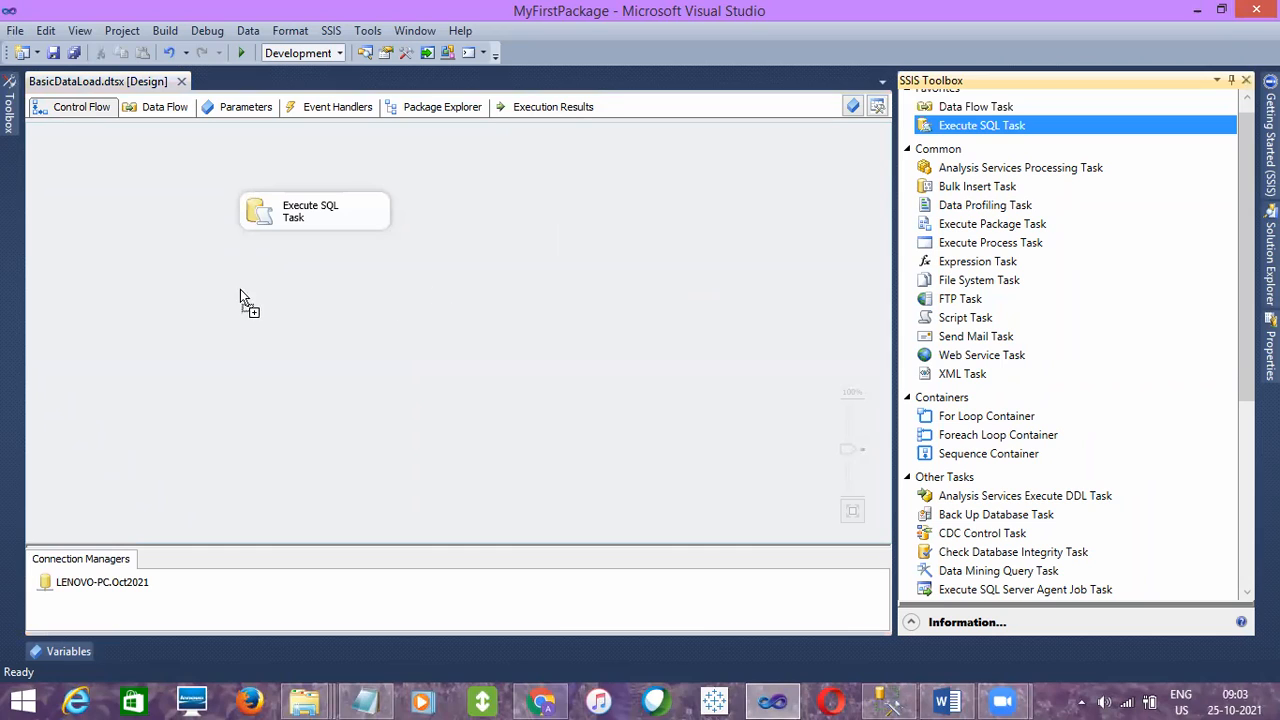
left_click_drag(240, 289, 240, 289)
left_click_drag(986, 126, 512, 327)
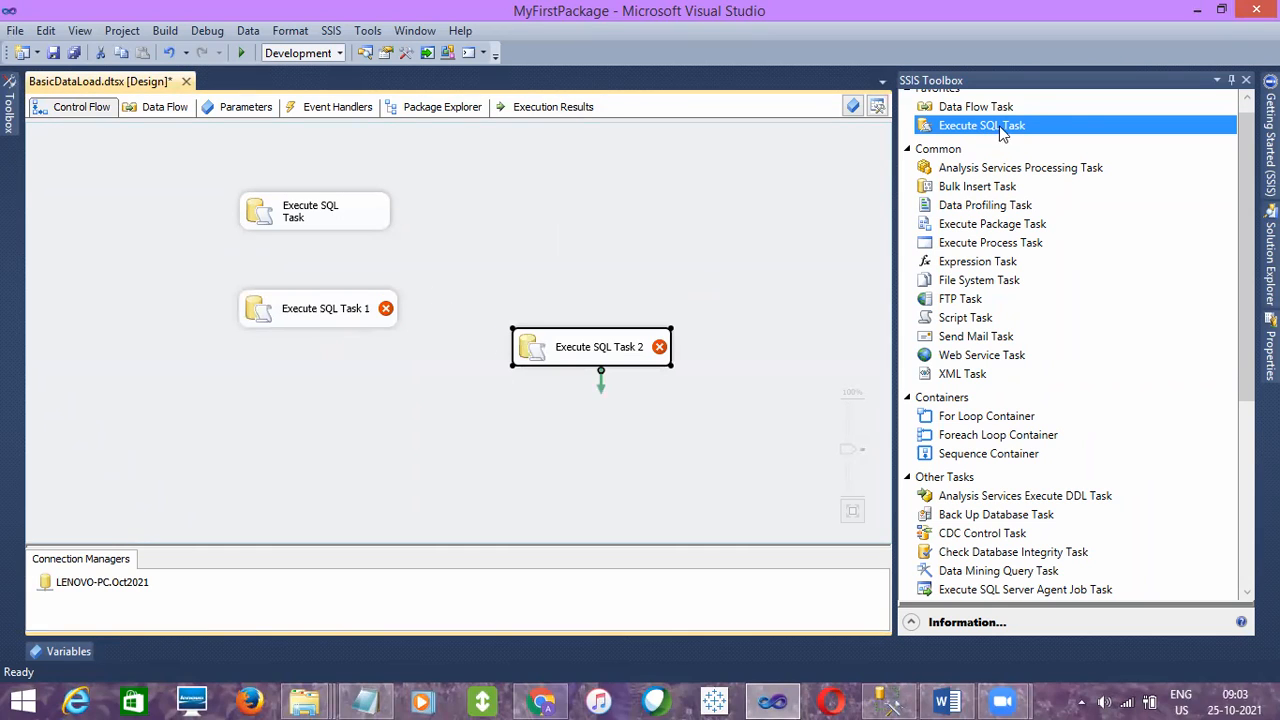
- Configure Execute SQL Task 1 with the LENOVO-PC.Oct2021 connection and the SQL statement Select 1
double_click(358, 317)
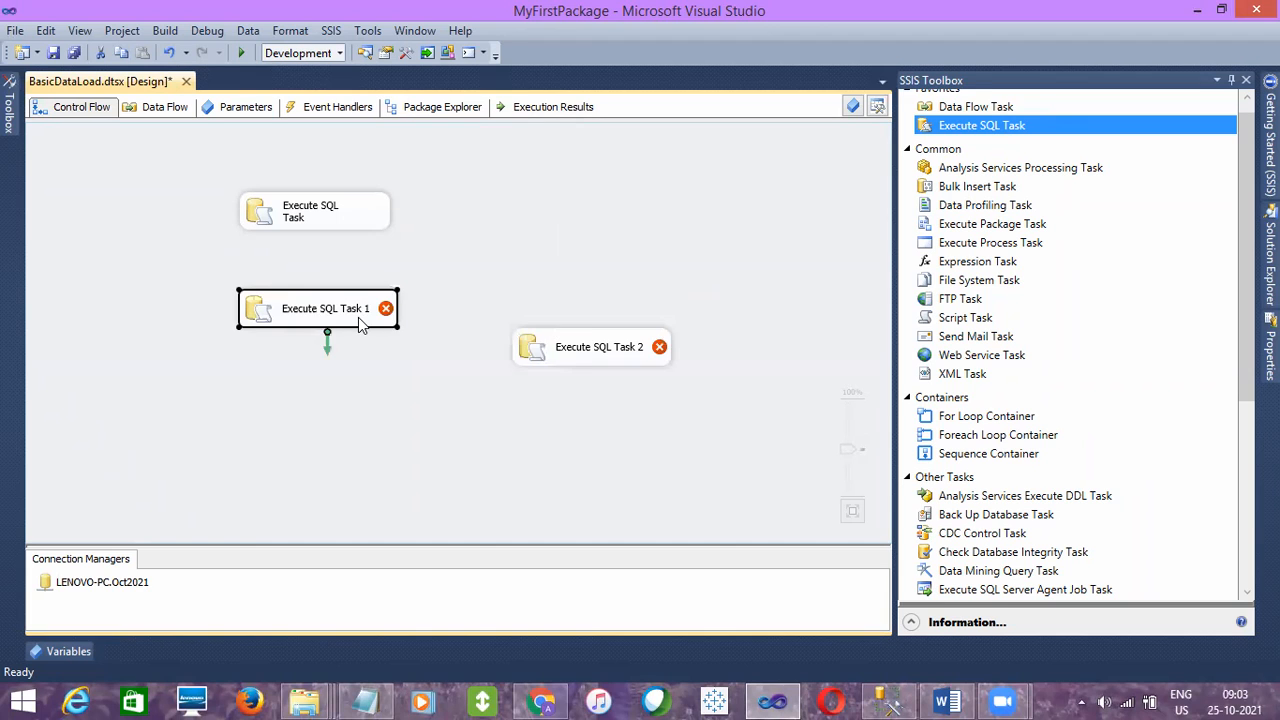
left_click(791, 364)
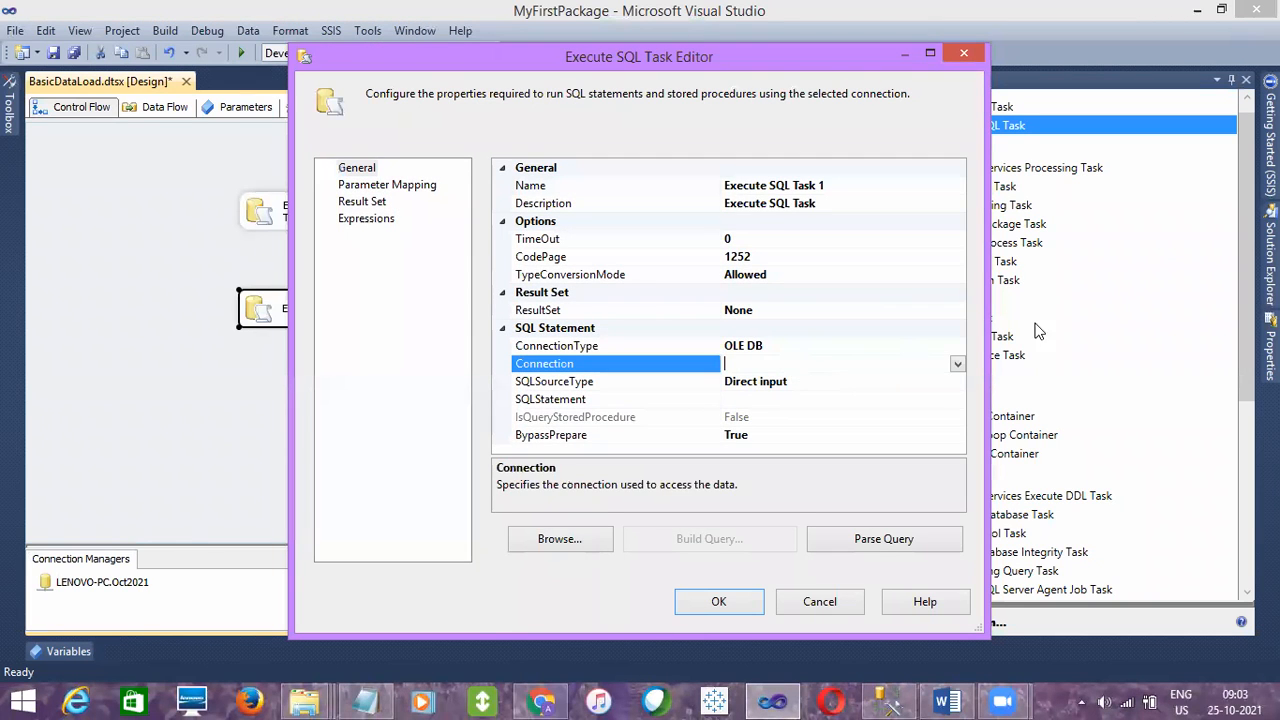
left_click(957, 364)
left_click(790, 399)
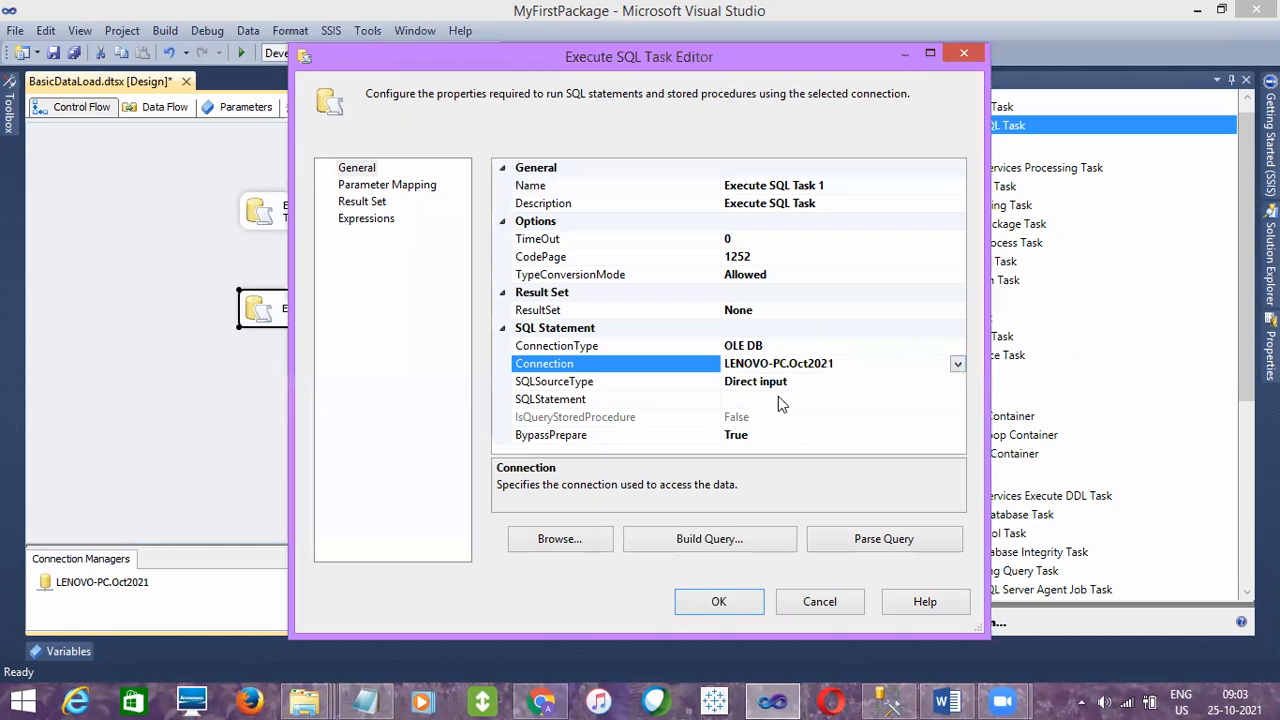
key("Down")
type("Sele")
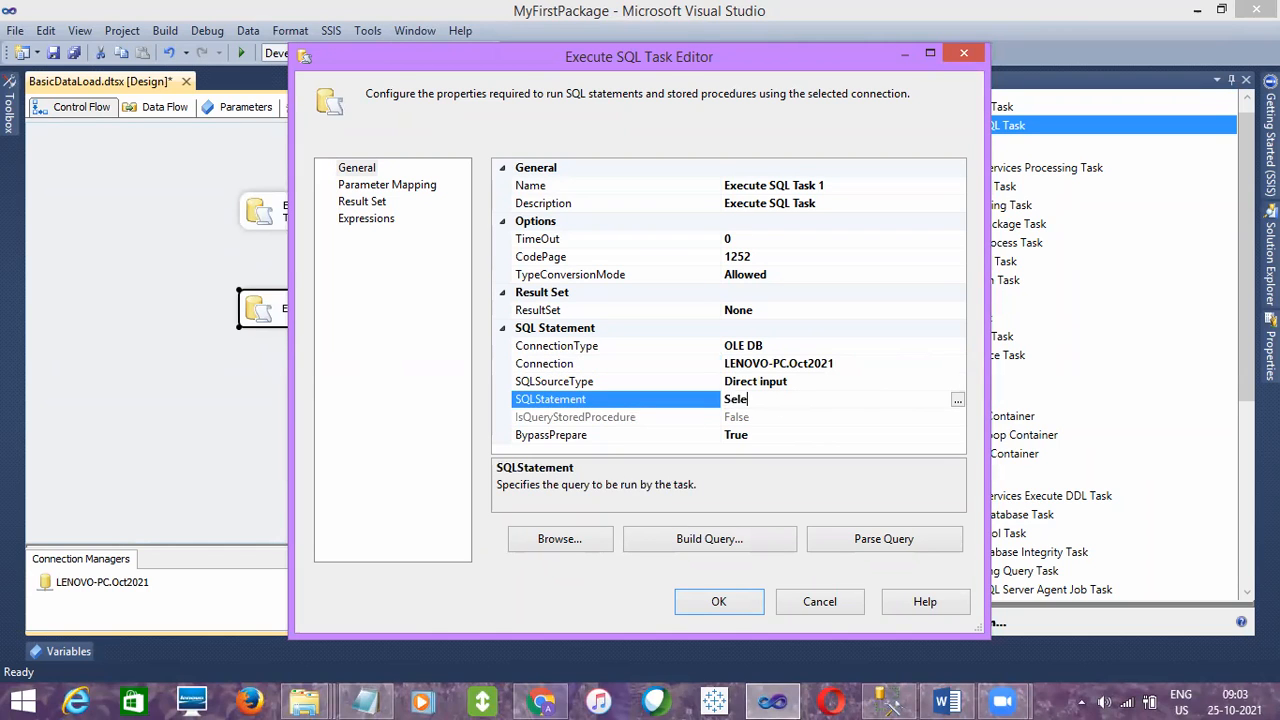
left_click(720, 600)
- Configure Execute SQL Task 2 with the LENOVO-PC.Oct2021 connection and the statement Select 5, and save the package
double_click(563, 354)
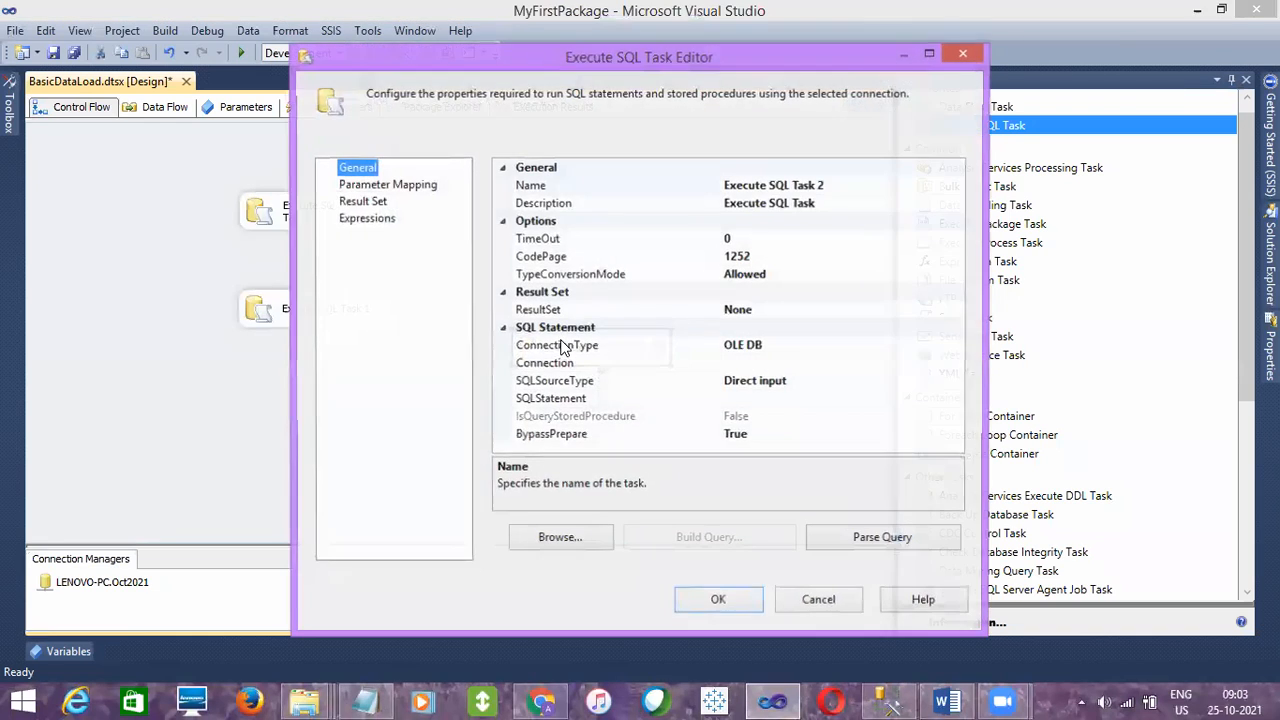
left_click(800, 363)
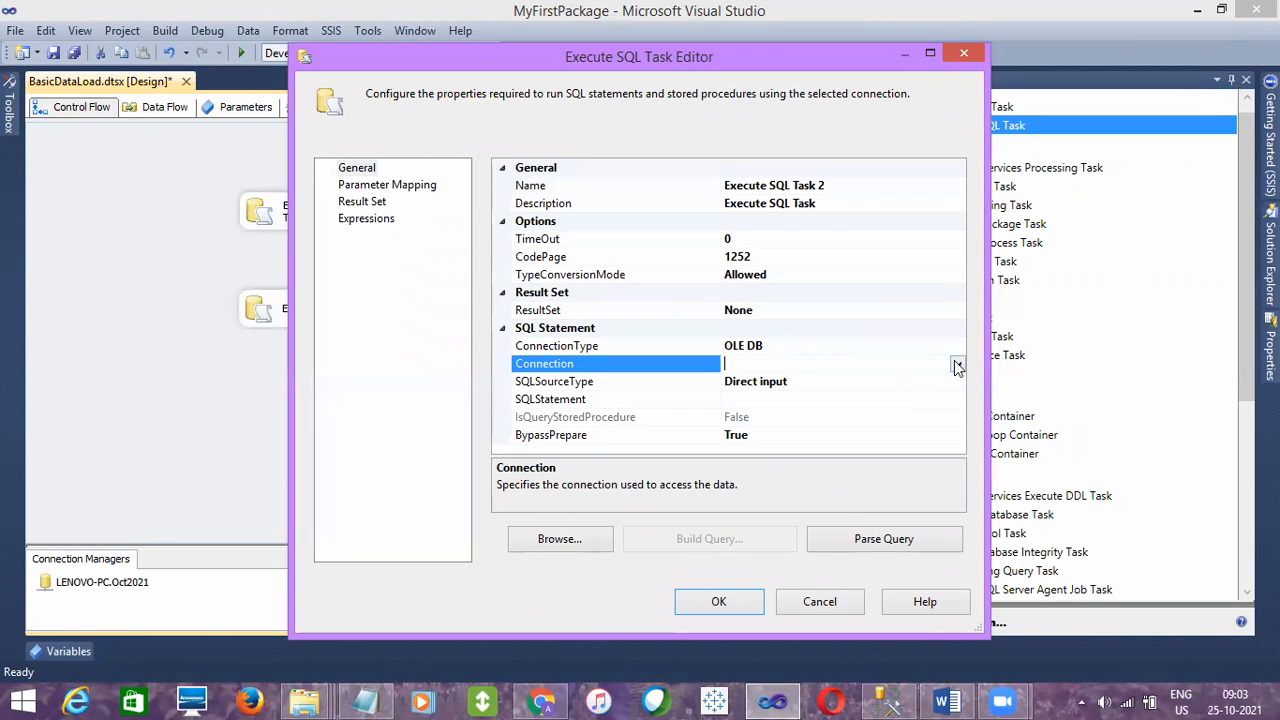
left_click(957, 364)
left_click(789, 401)
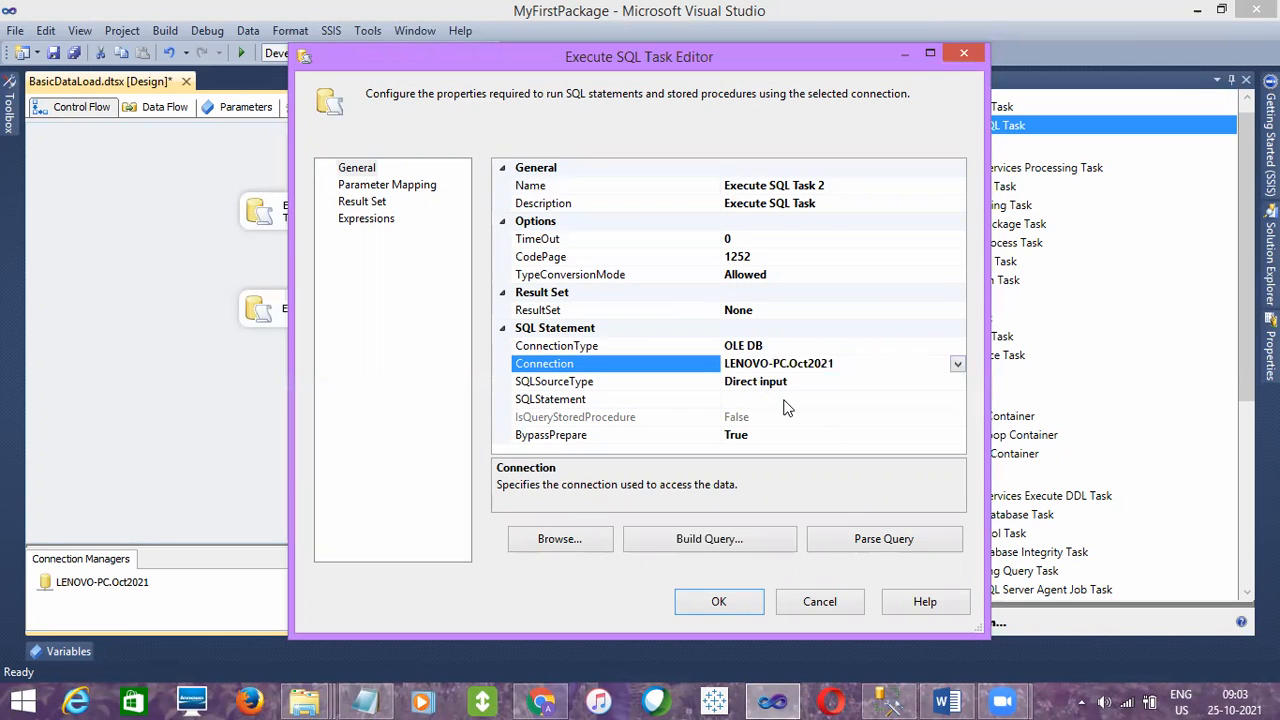
left_click(770, 399)
type("Select 5")
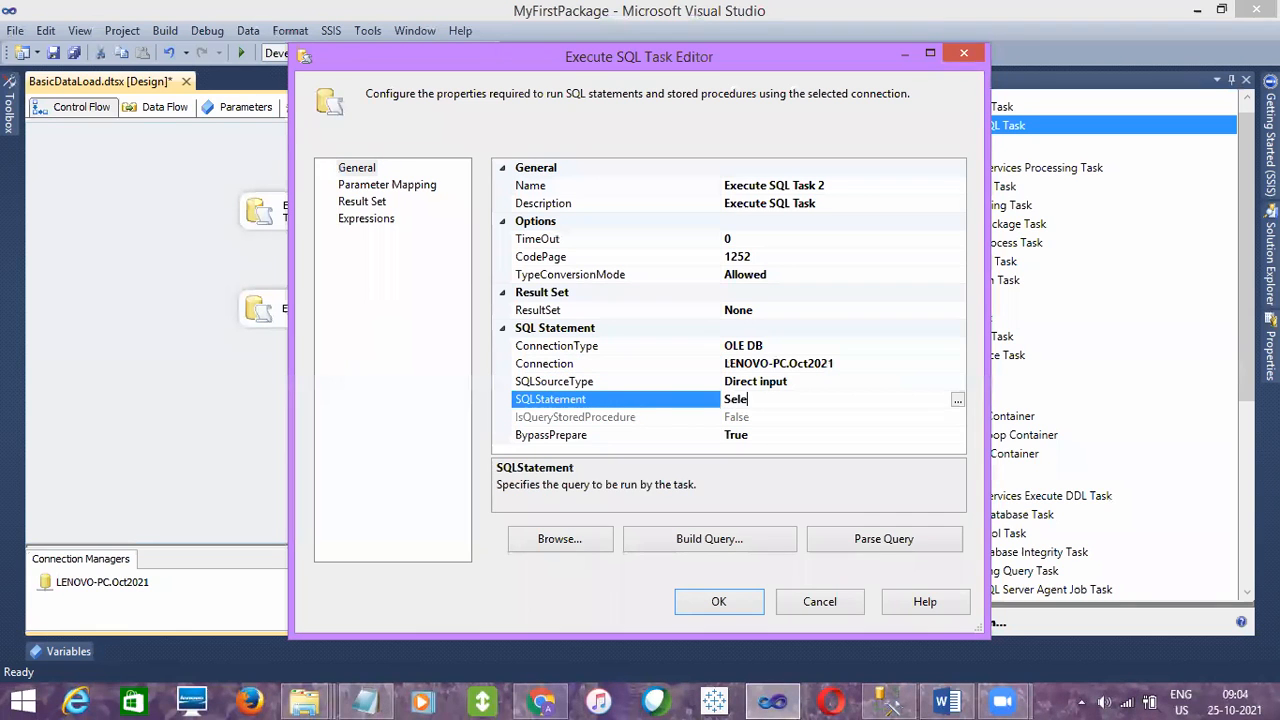
left_click(725, 600)
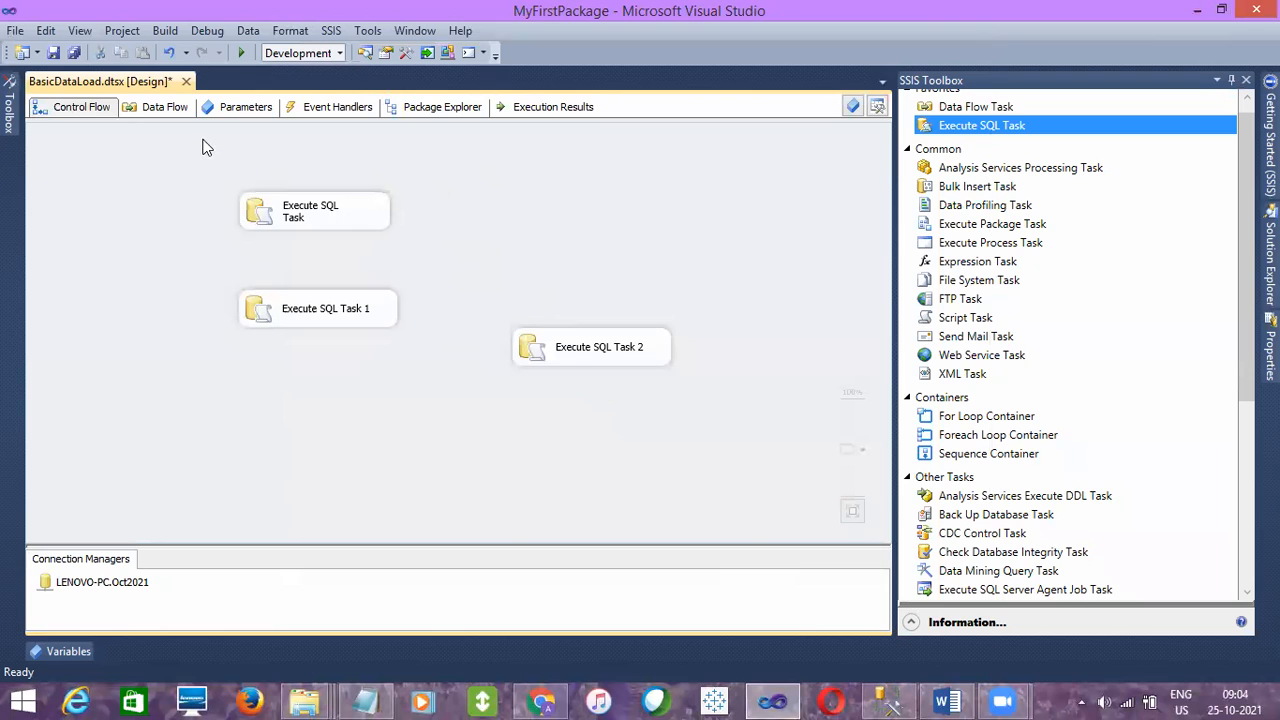
left_click(49, 52)
left_click(340, 218)
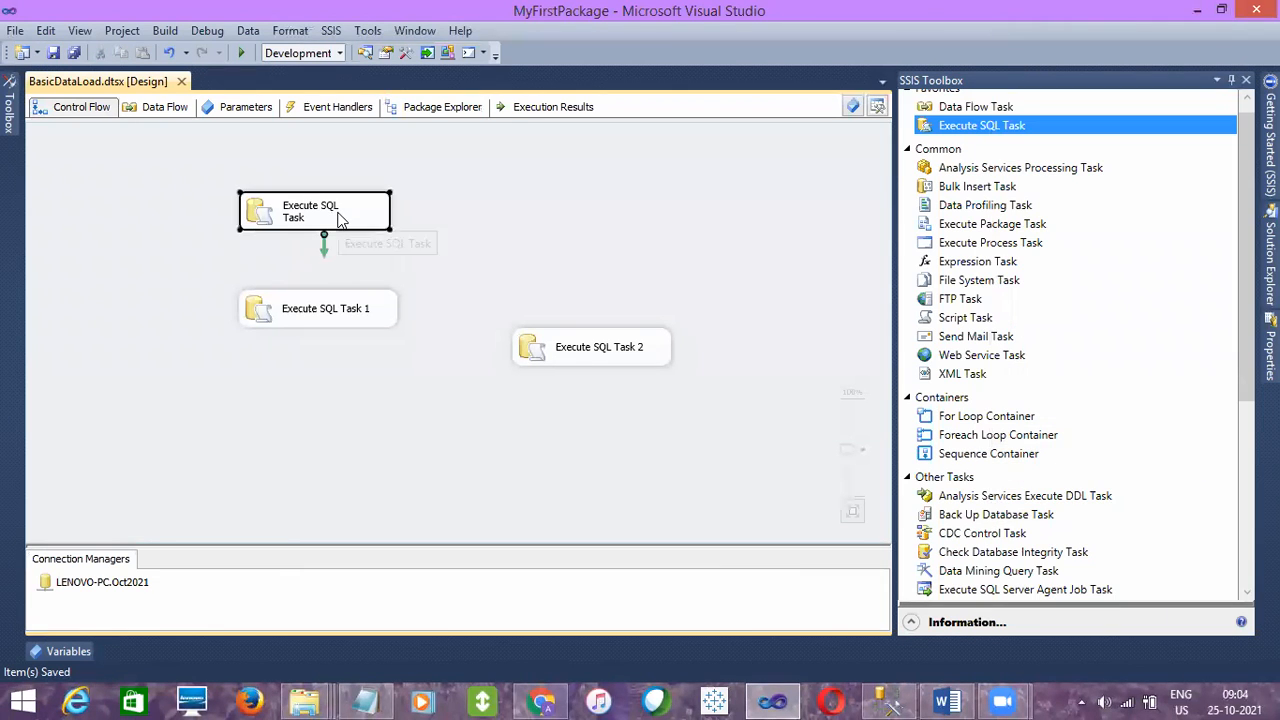
right_click(340, 218)
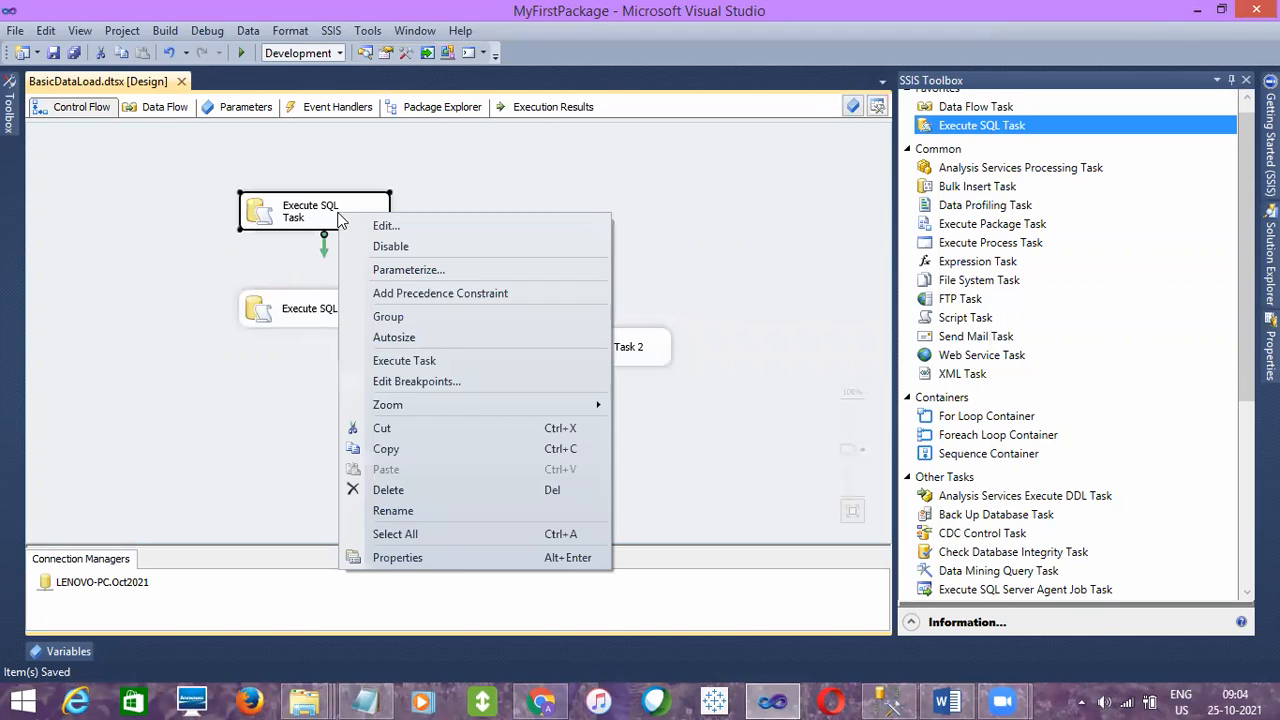
left_click(272, 356)
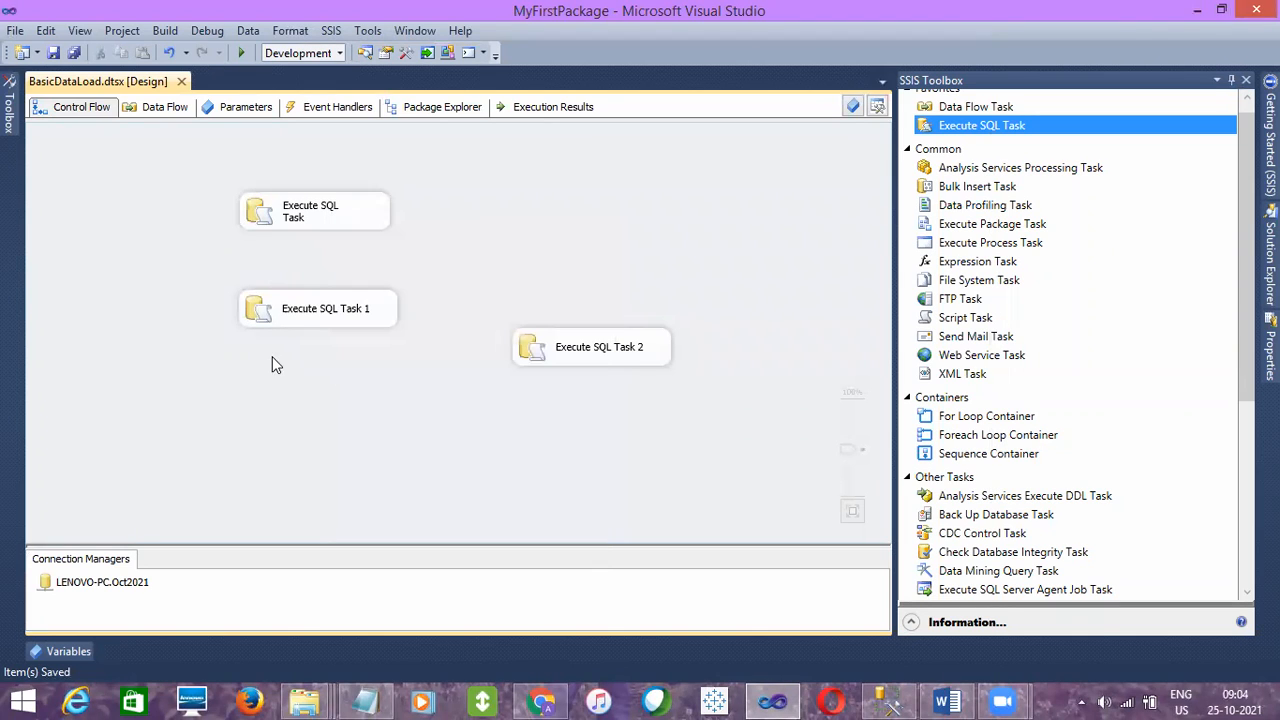
left_click(318, 216)
left_click(502, 260)
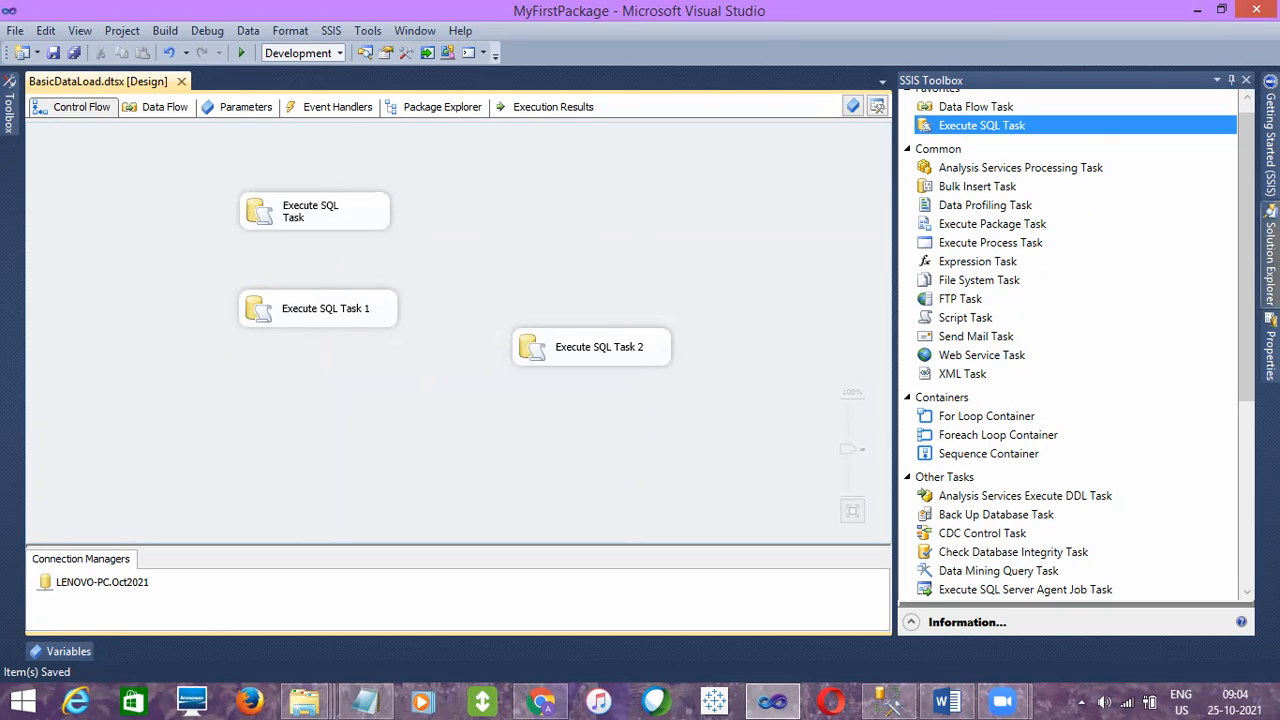
- Execute the BasicDataLoad.dtsx package from the project's SSIS Packages
left_click(1270, 255)
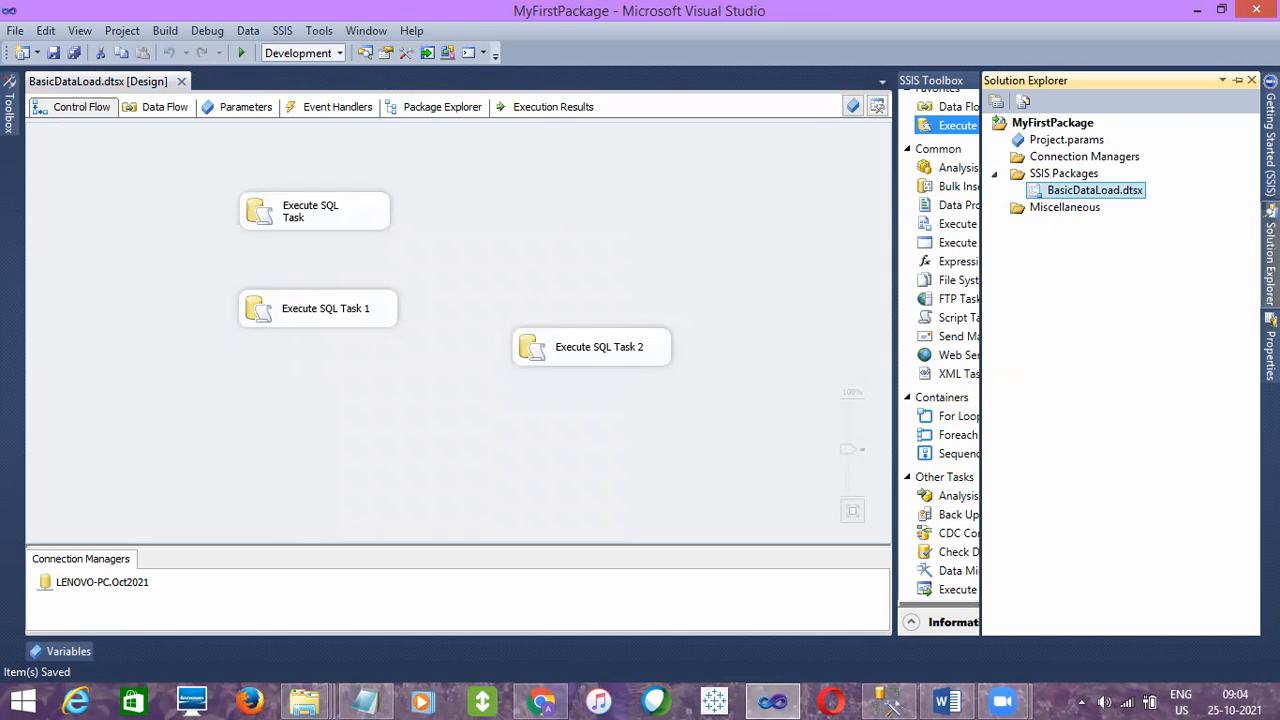
right_click(1094, 192)
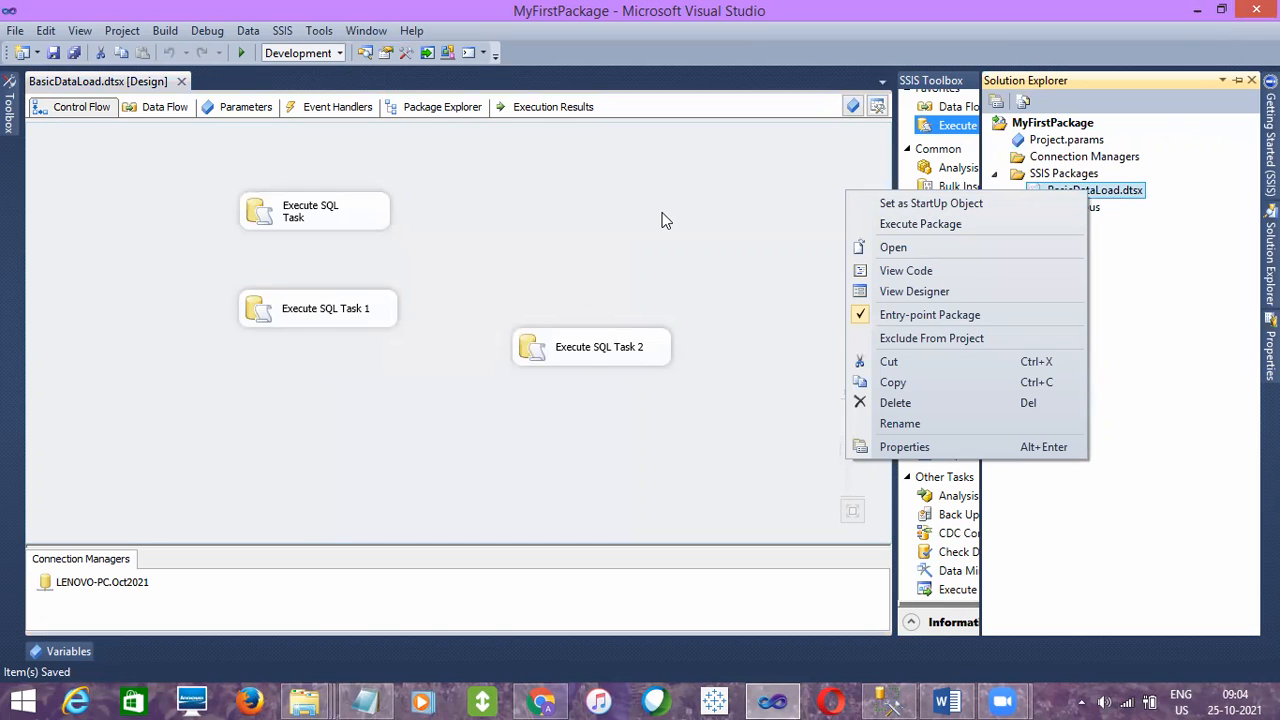
left_click(896, 224)
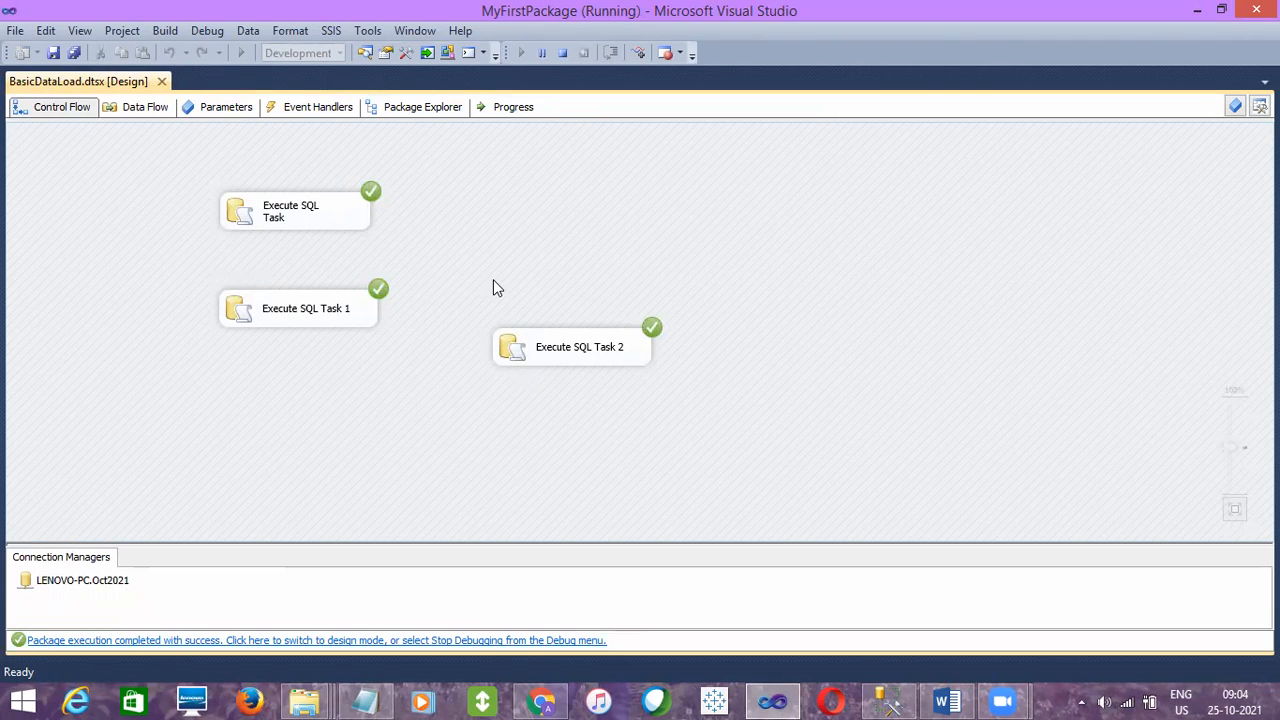
- Examine the execution progress, comparing the start entries and executed queries of the three Execute SQL Tasks
left_click(520, 108)
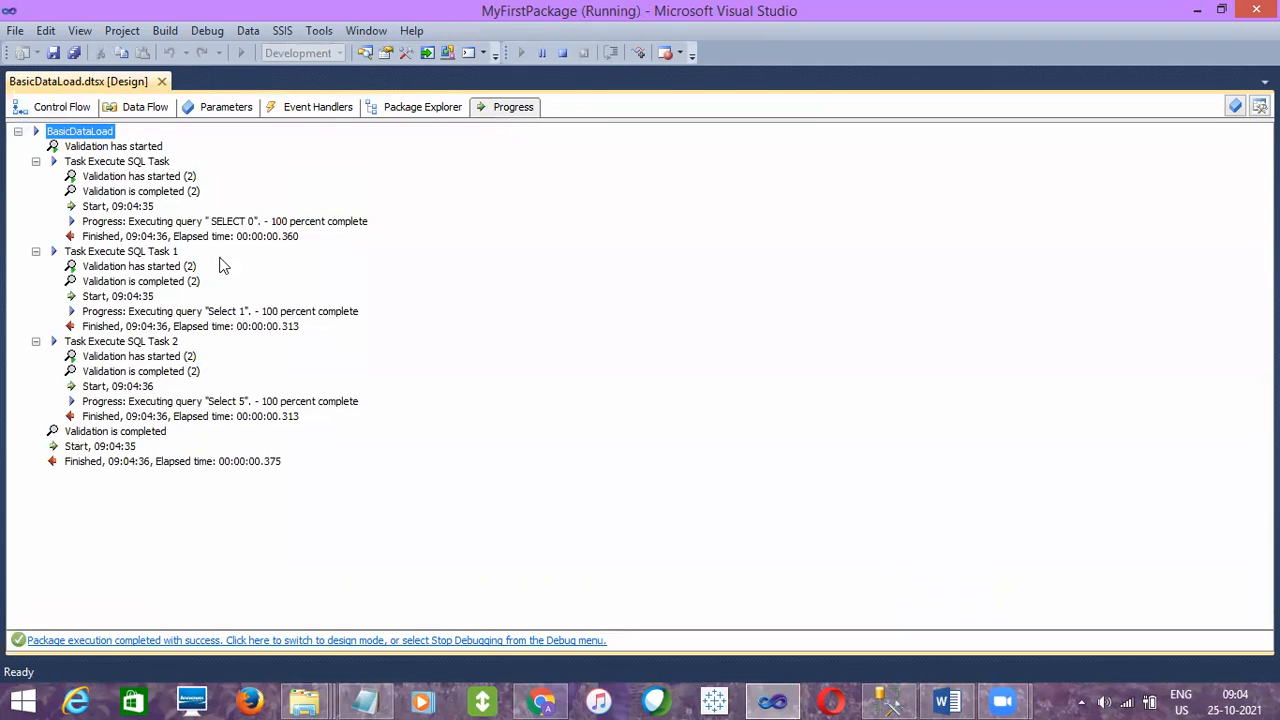
left_click(138, 221)
left_click(142, 297)
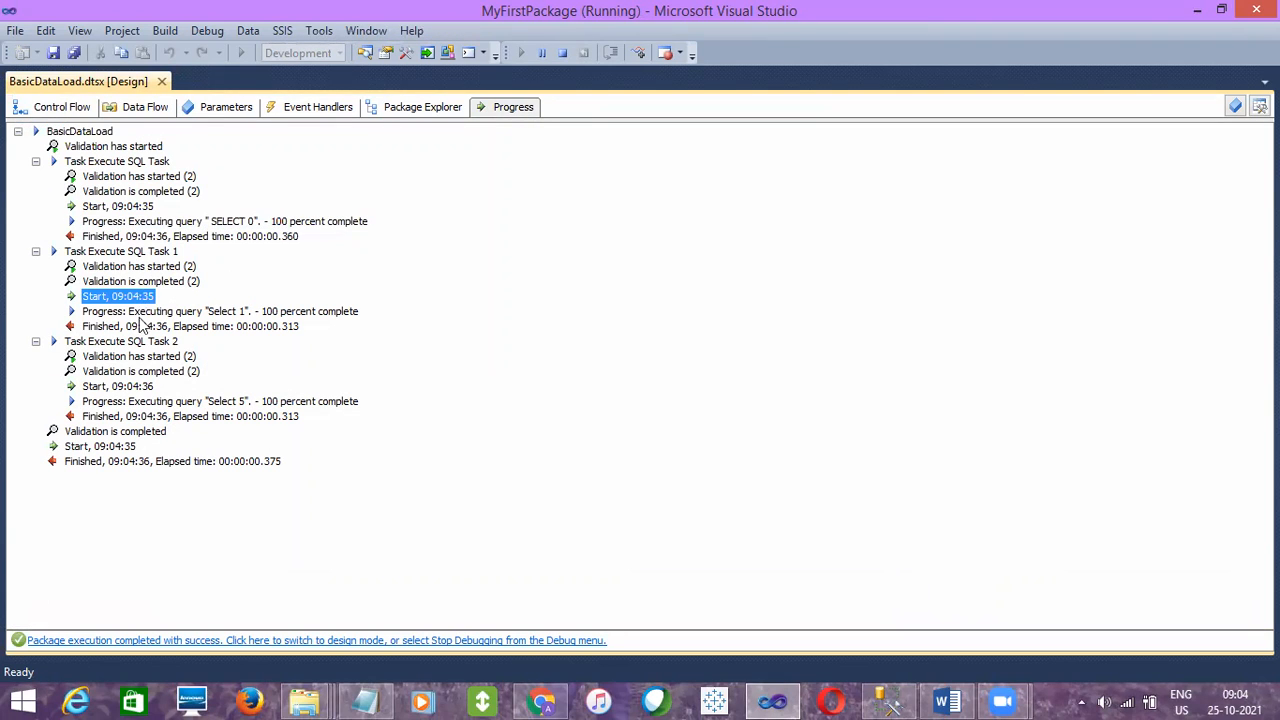
left_click(143, 387)
left_click(221, 312)
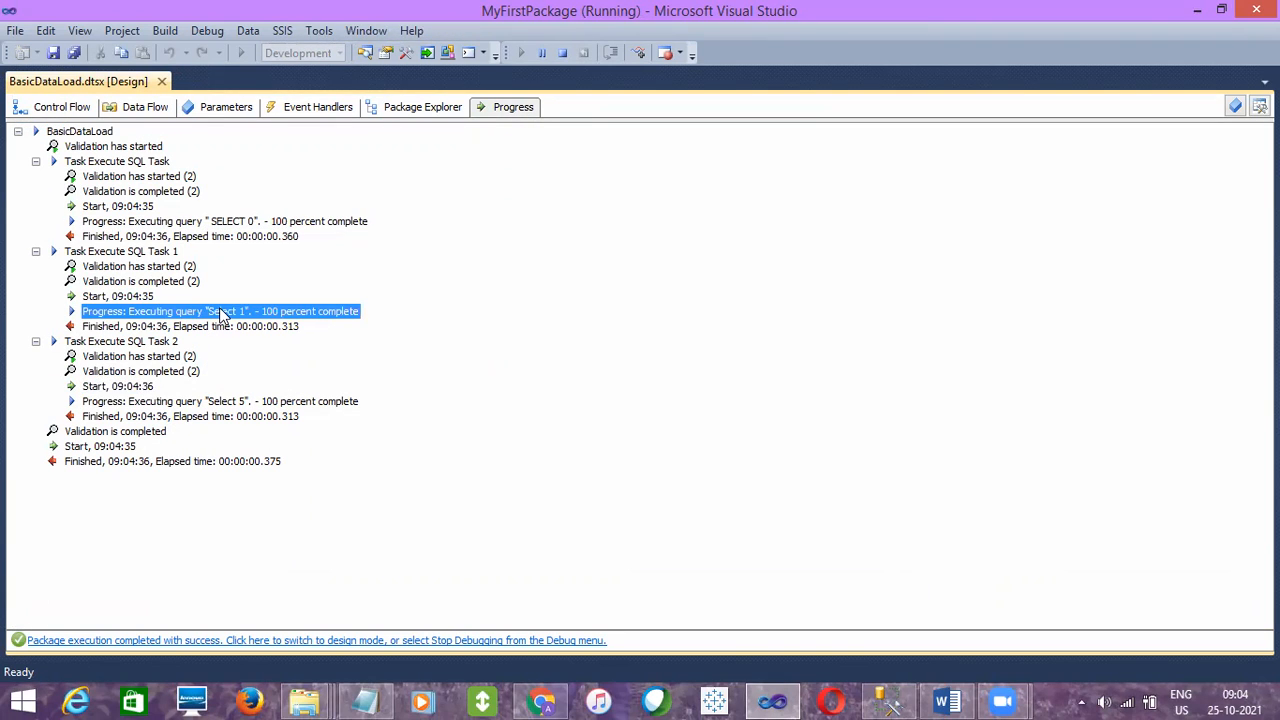
left_click(213, 402)
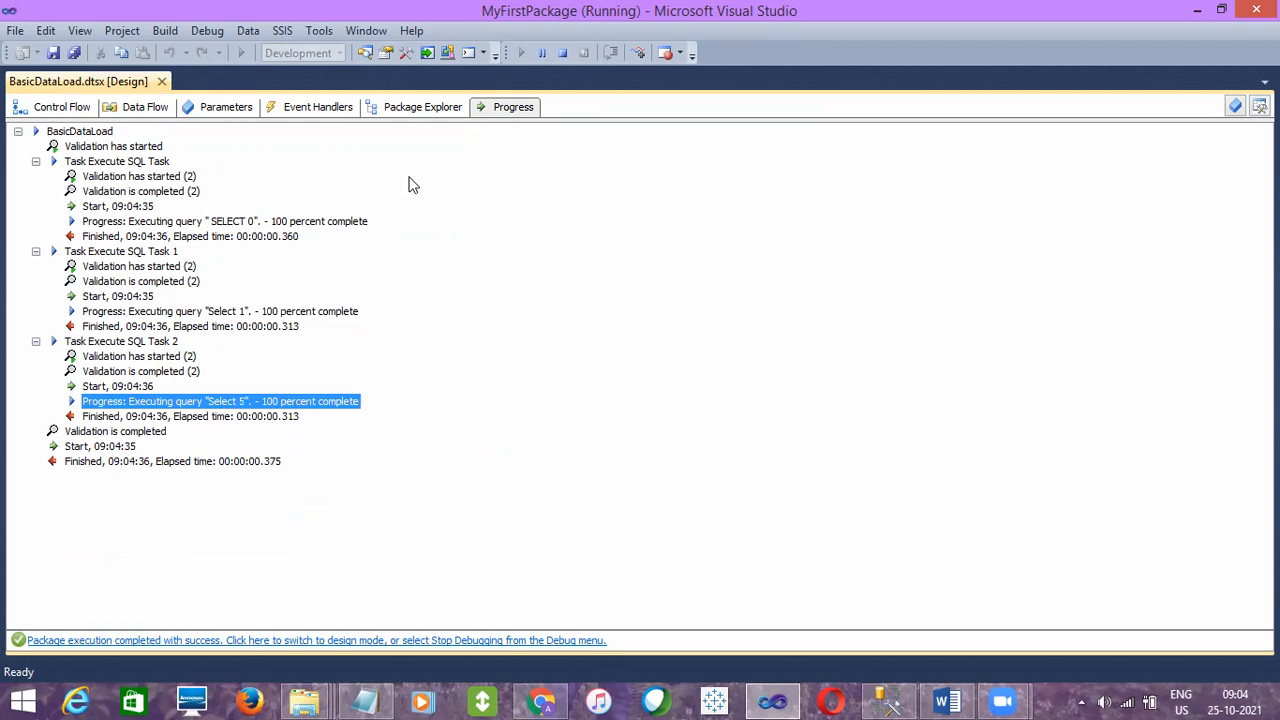
- Stop debugging and go back to the package's Control Flow design
left_click(563, 53)
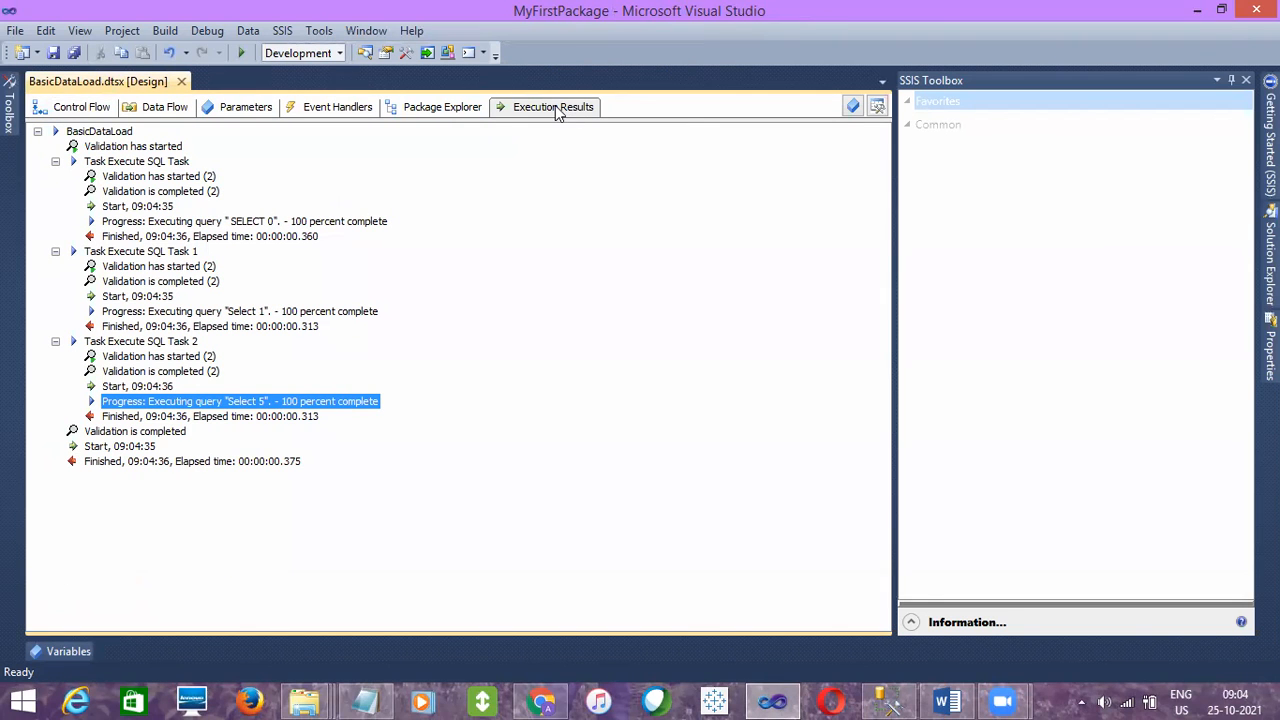
left_click(76, 107)
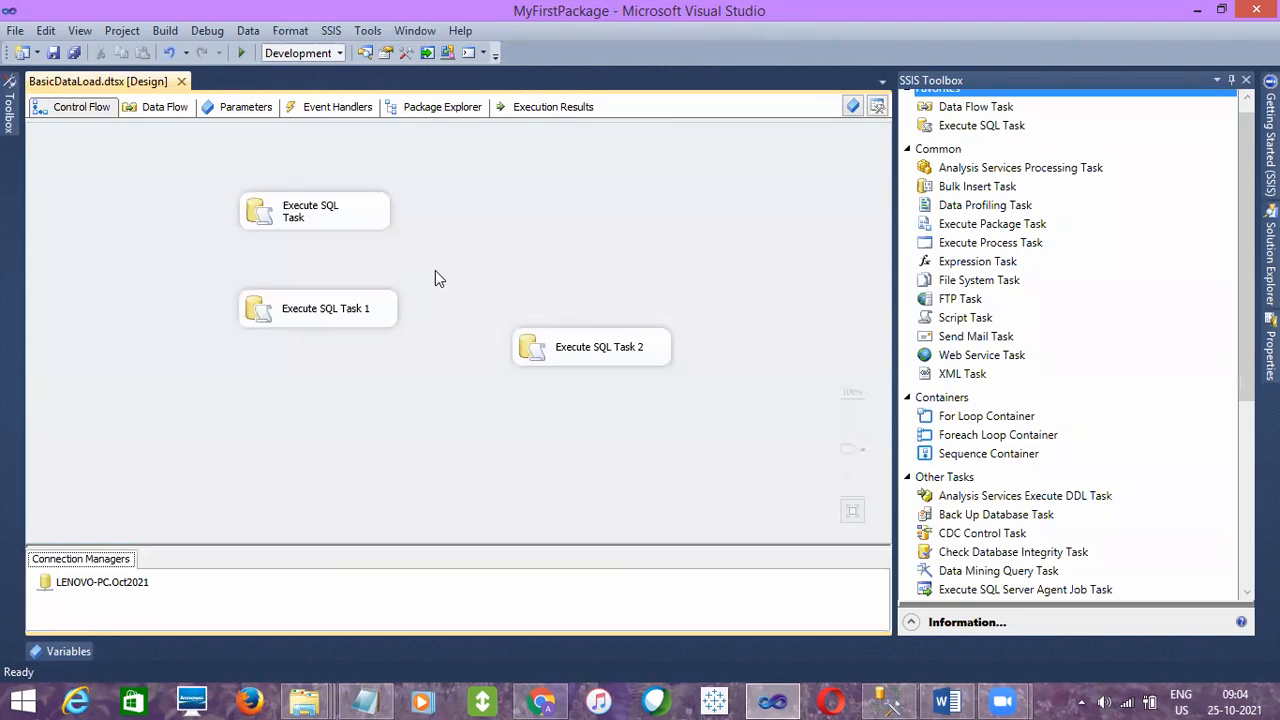
- Move Execute SQL Task 2 closer to Execute SQL Task 1, roughly level with it
left_click(613, 358)
left_click_drag(613, 358, 578, 312)
left_click(369, 221)
left_click(360, 318)
left_click(610, 303)
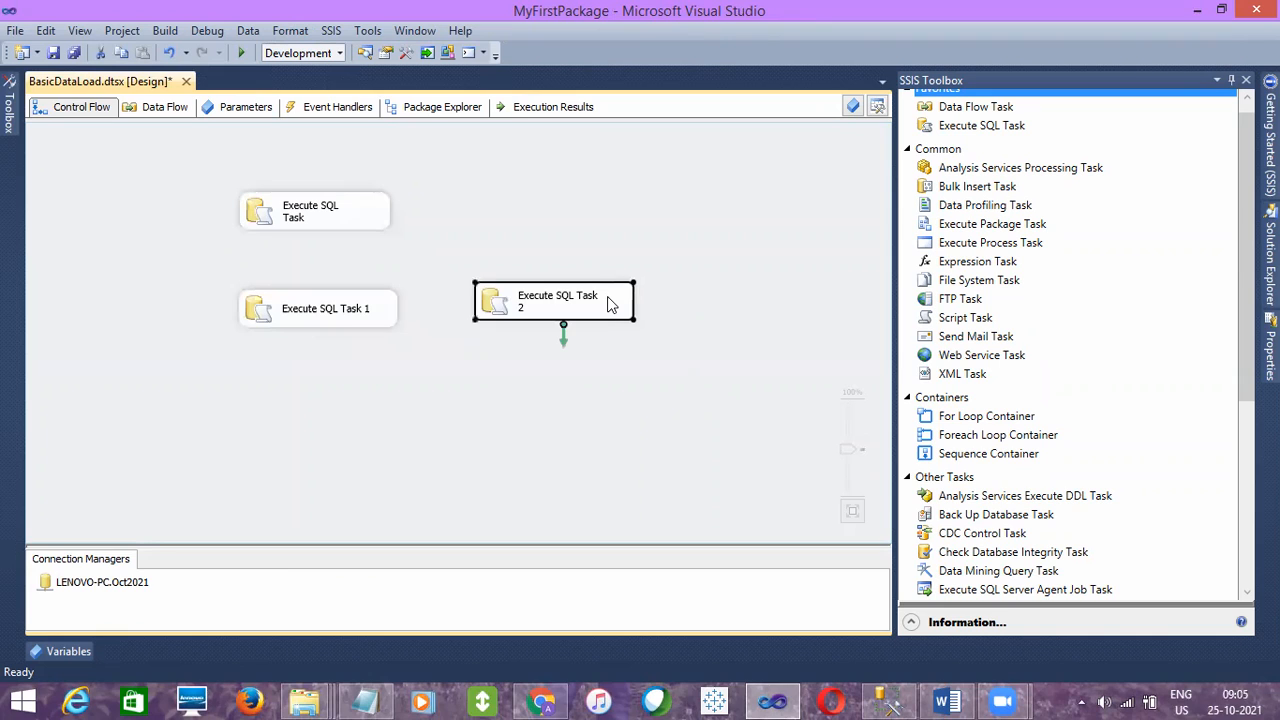
left_click(397, 257)
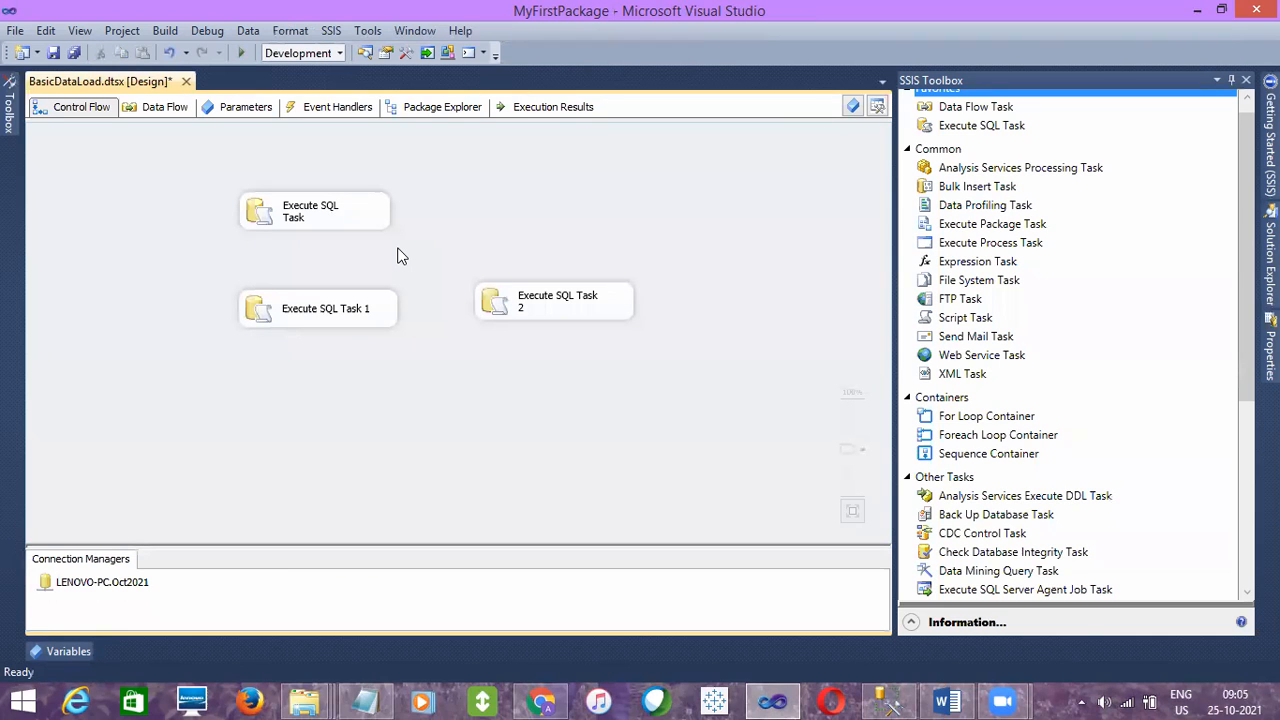
left_click(350, 227)
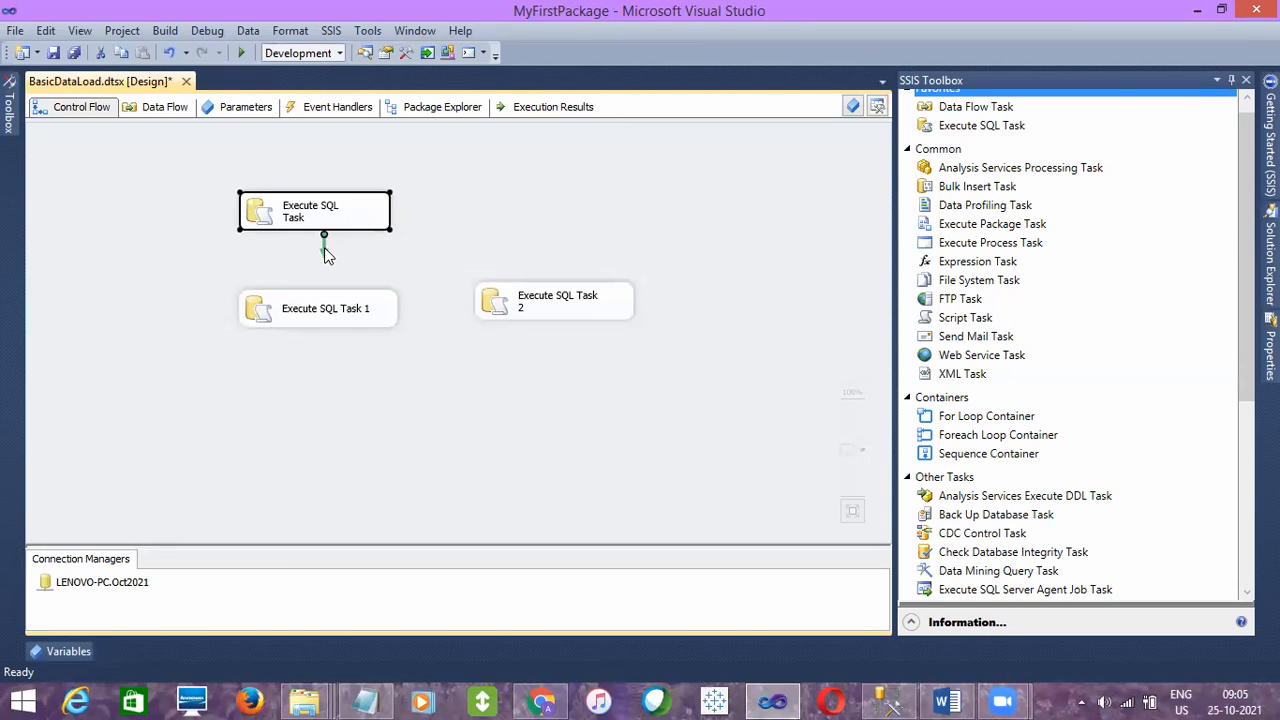
left_click(326, 308)
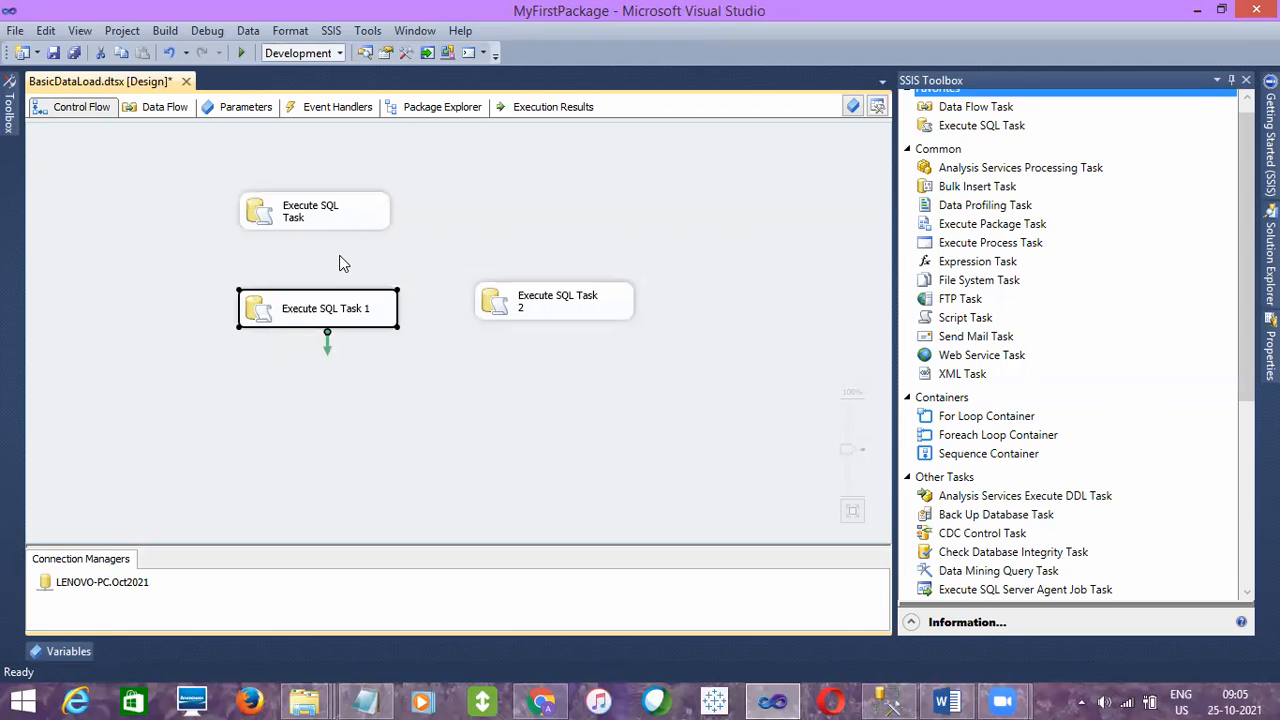
left_click(572, 300)
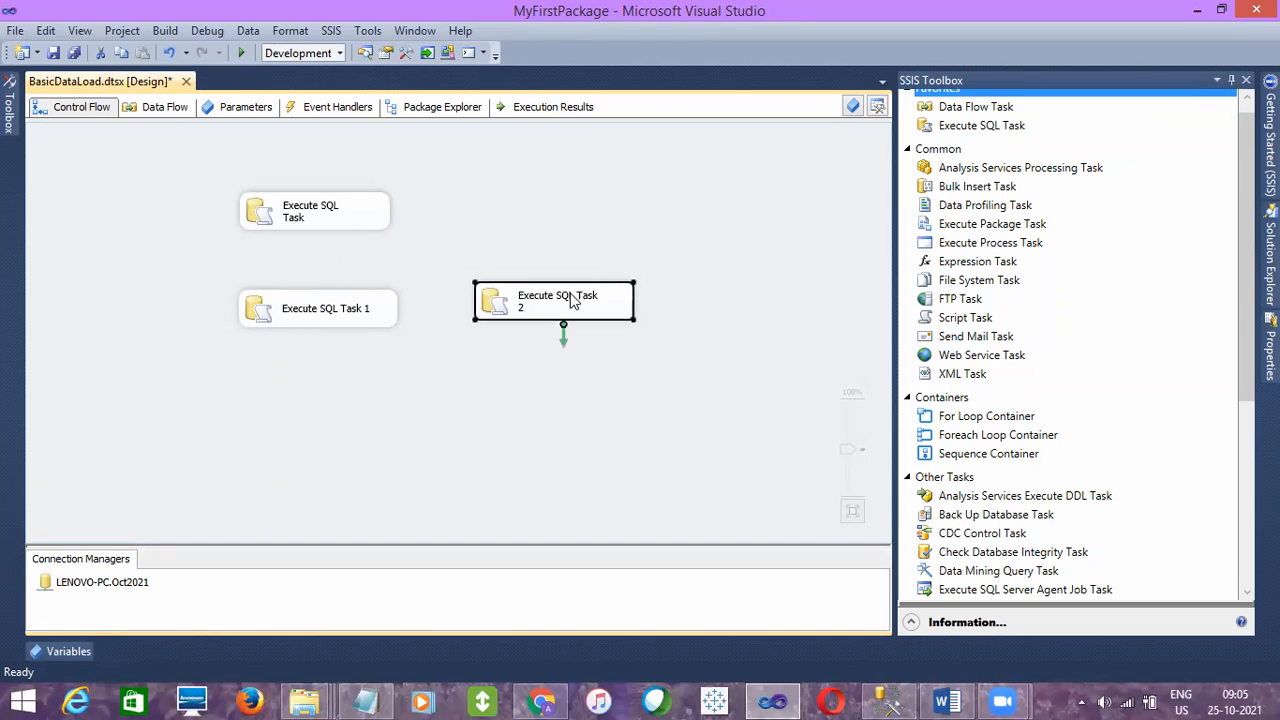
left_click(368, 229)
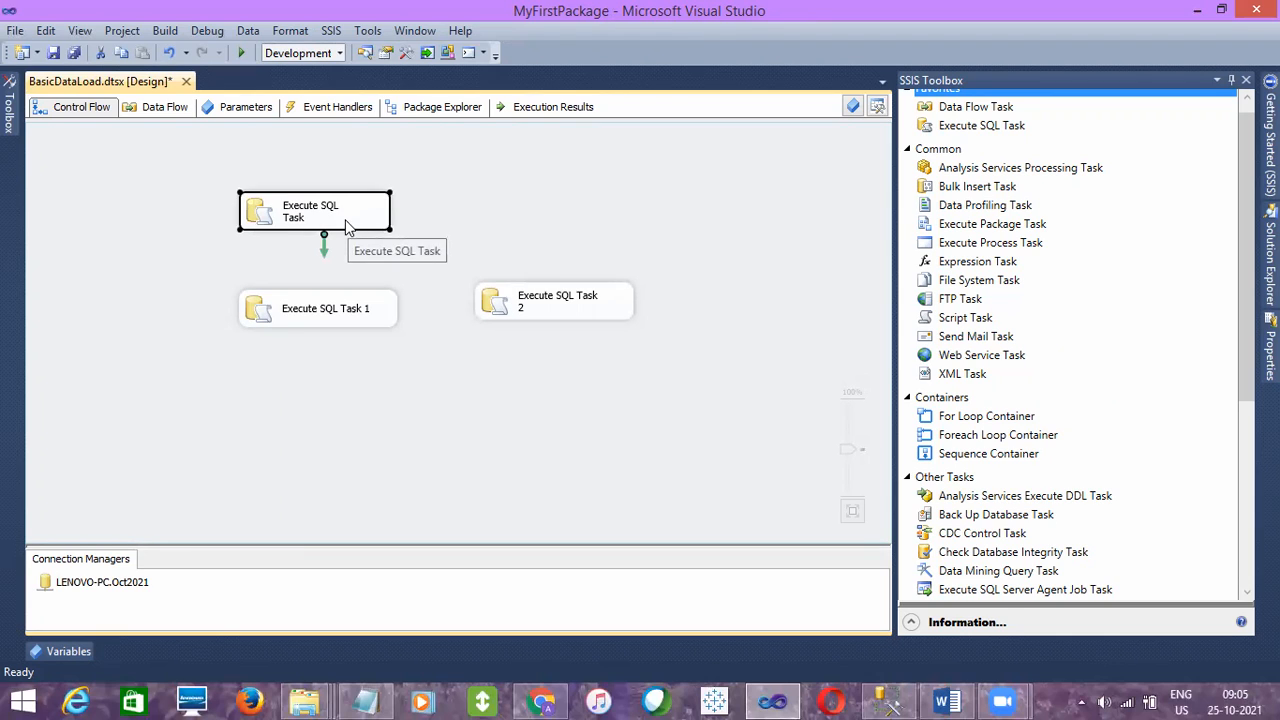
- Replace Execute SQL Task 1's SQLStatement with the incomplete query "Select" and accept the editor
left_click(324, 321)
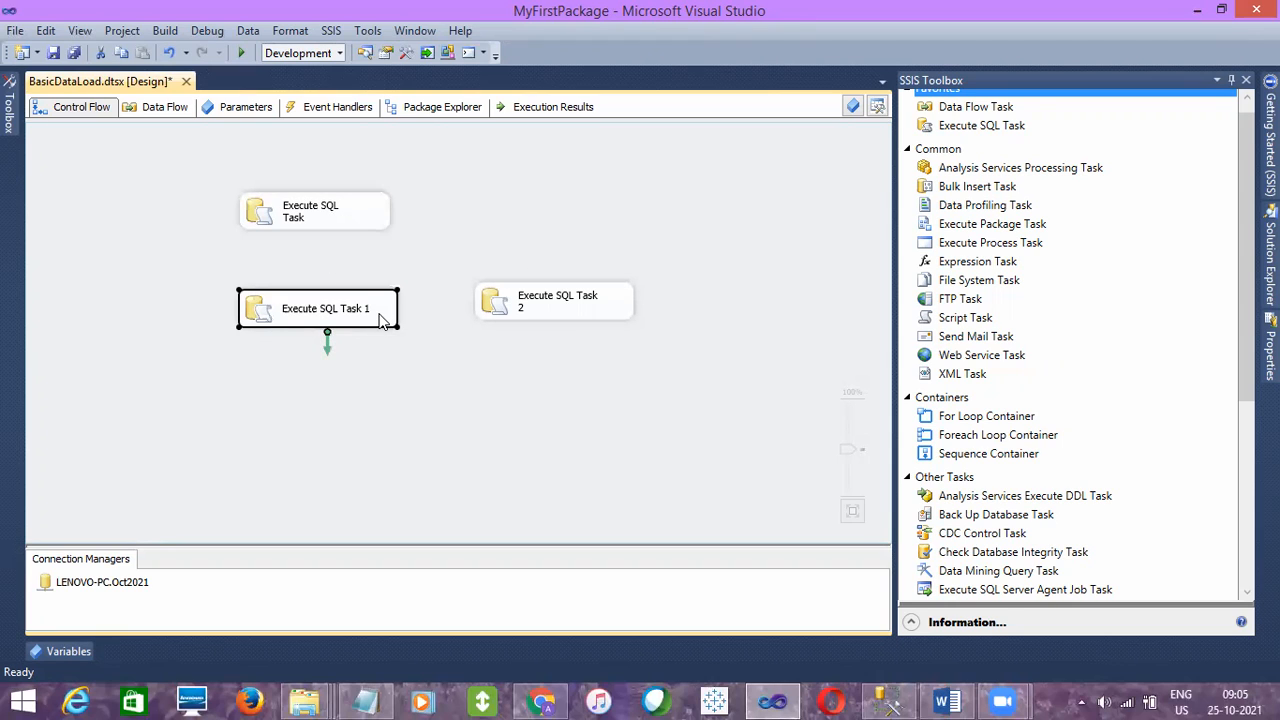
left_click(370, 216)
left_click(362, 313)
left_click(515, 318)
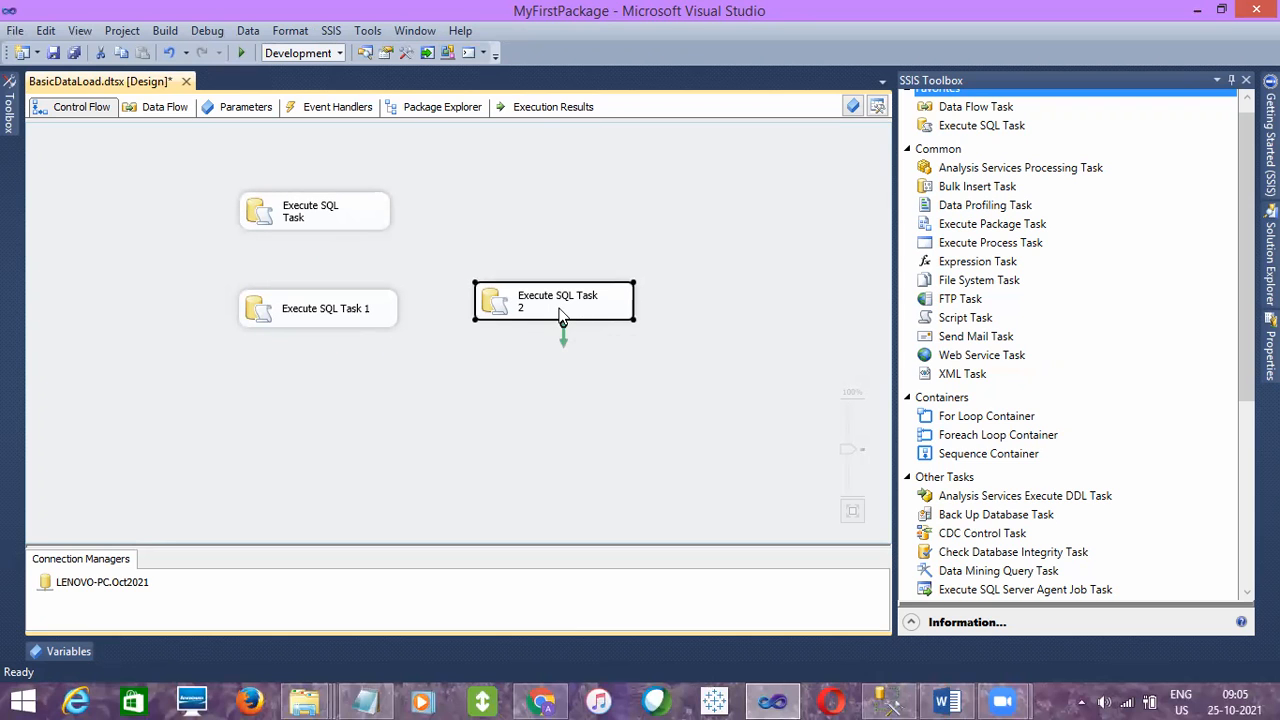
double_click(391, 316)
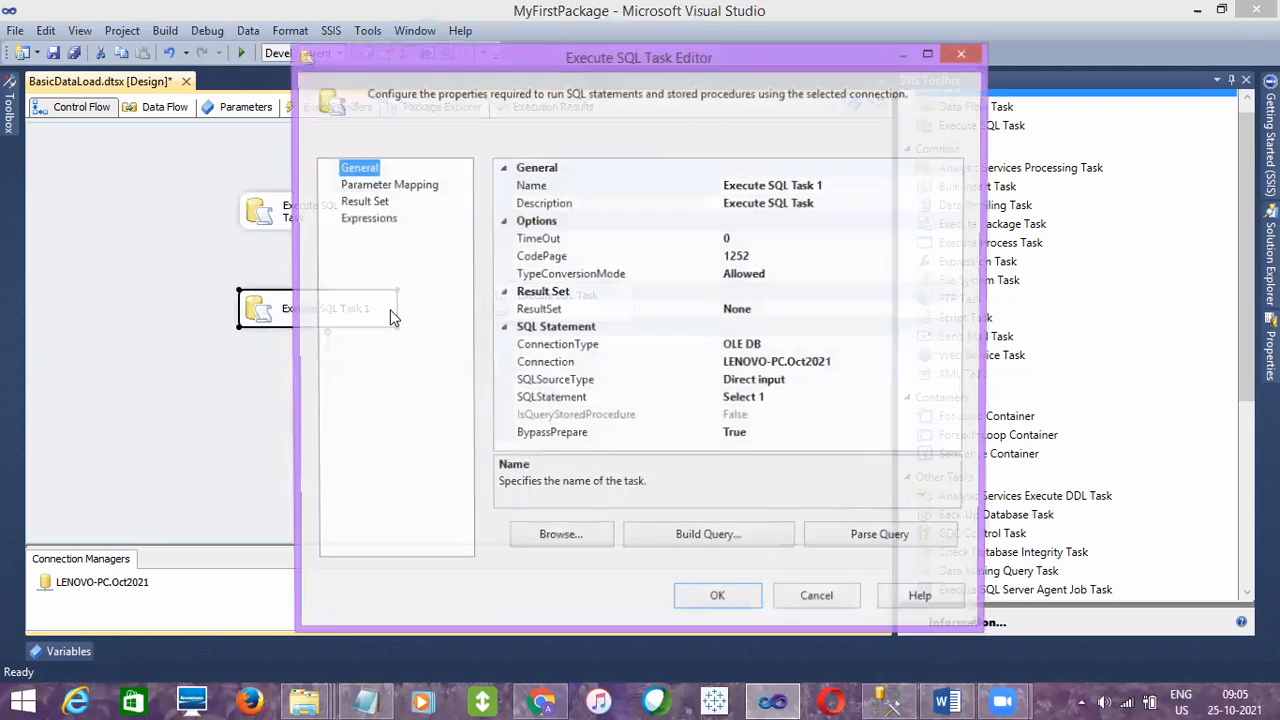
left_click(781, 398)
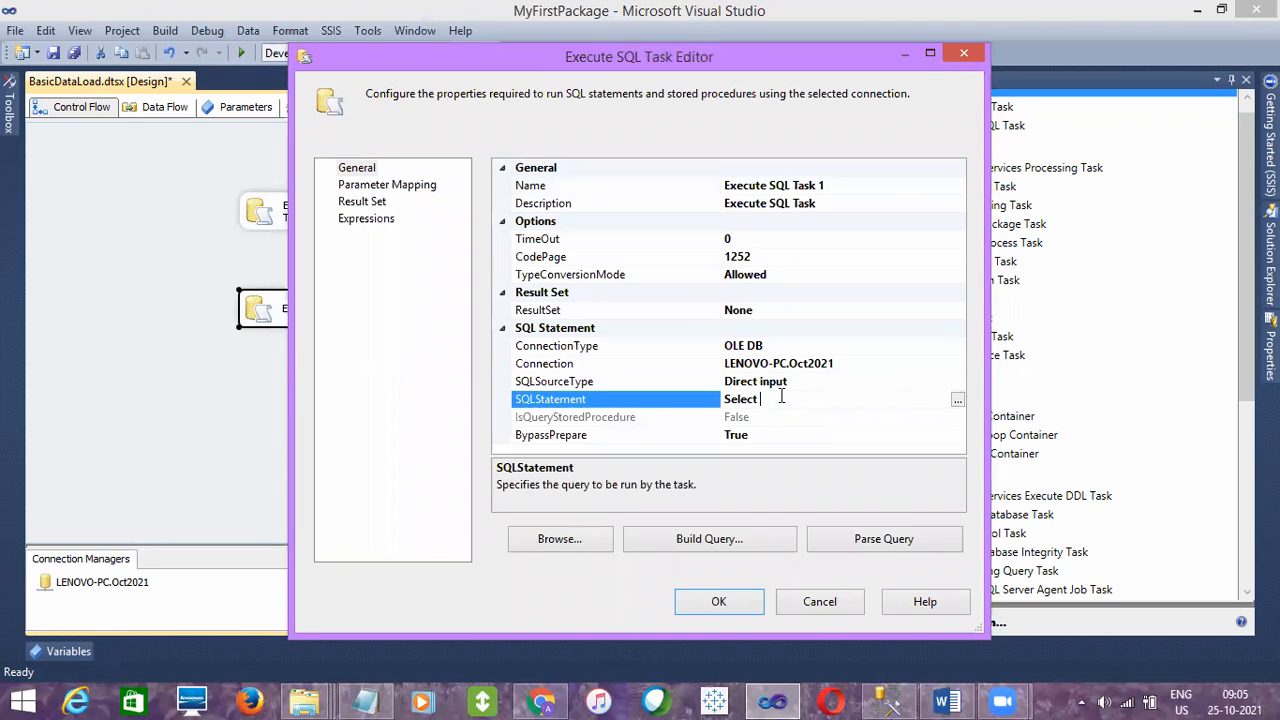
left_click(705, 606)
- Execute the BasicDataLoad.dtsx package from the project's SSIS Packages
left_click(1270, 255)
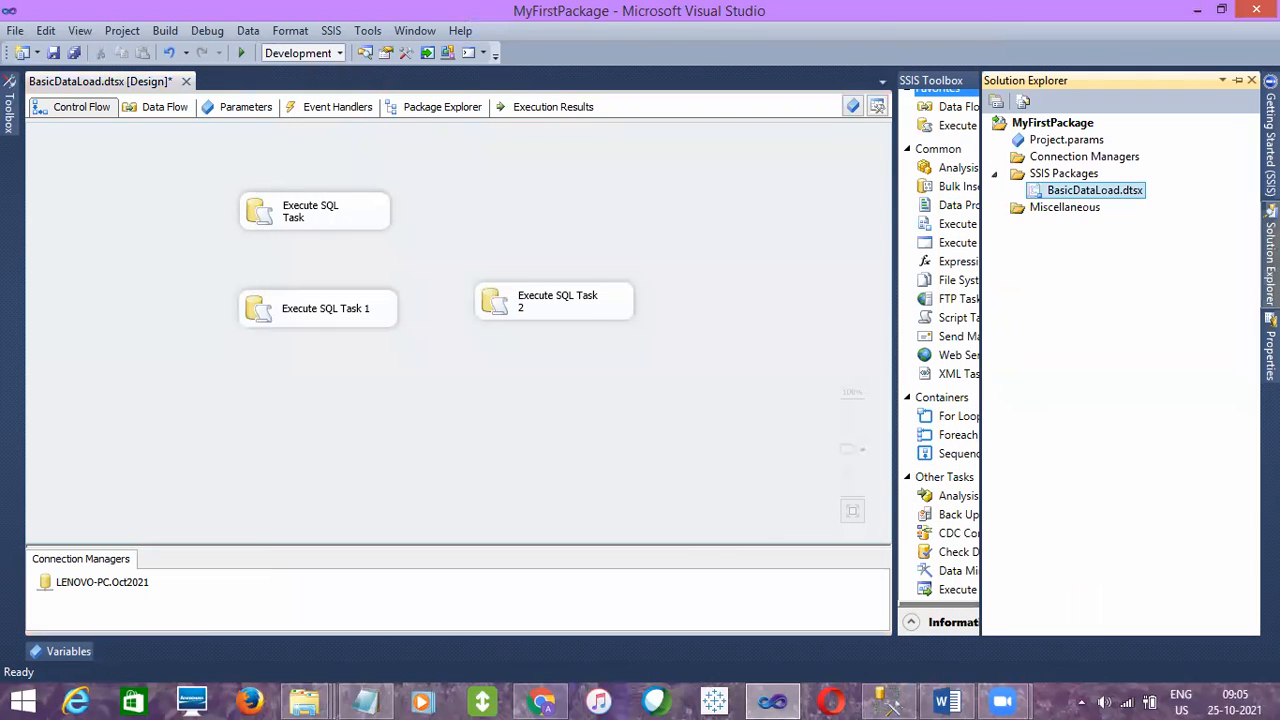
right_click(1106, 192)
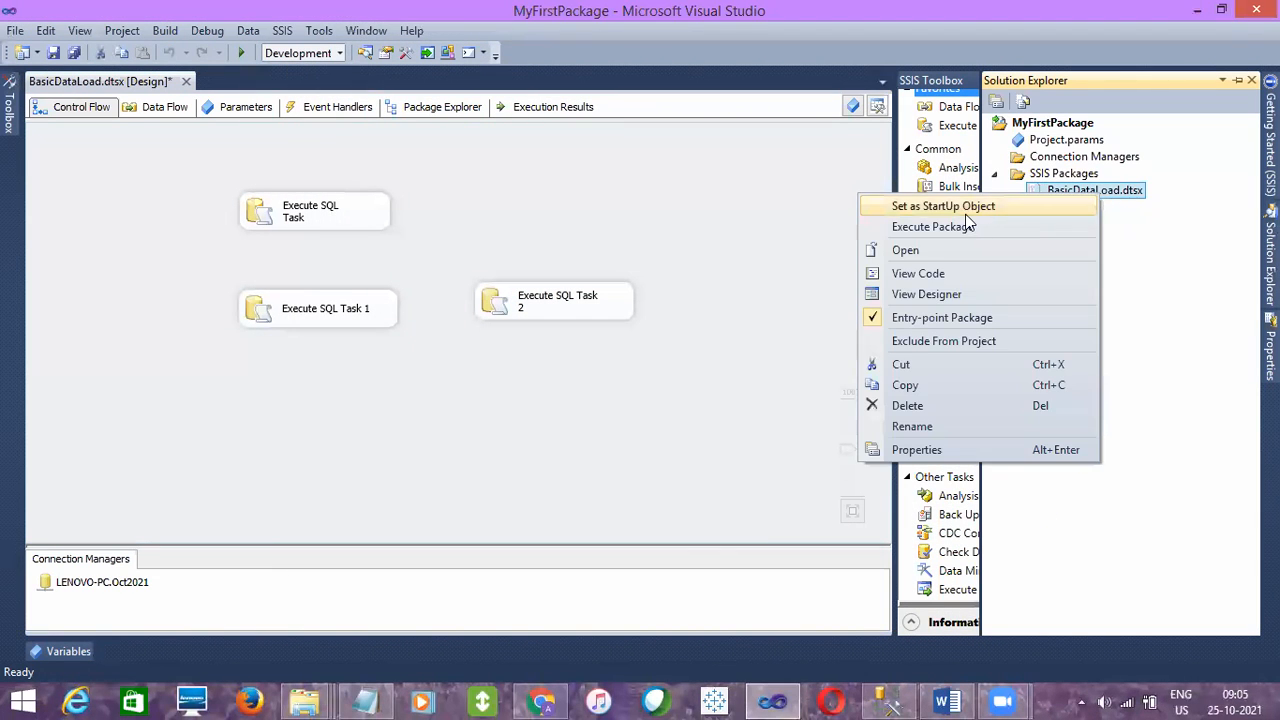
left_click(932, 226)
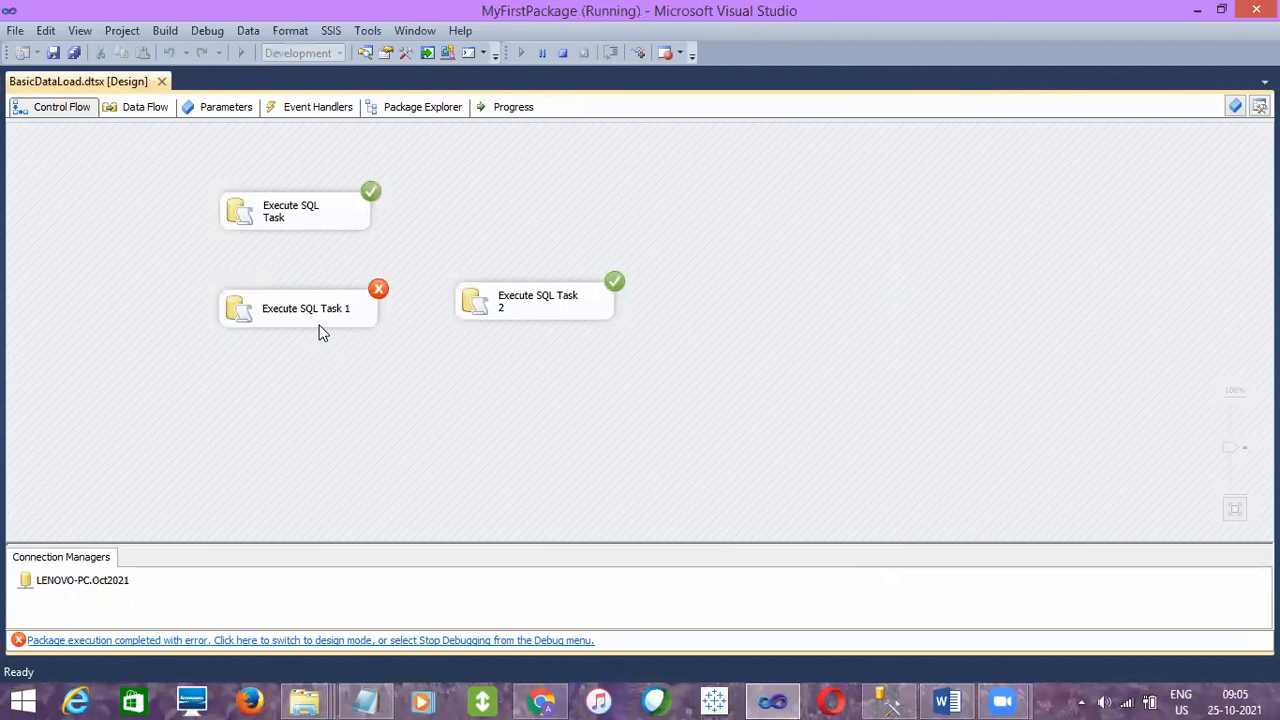
- Examine the run status of each of the three unconnected Execute SQL Tasks on the Control Flow
left_click(347, 321)
left_click(394, 347)
left_click(356, 324)
left_click(408, 365)
left_click(305, 215)
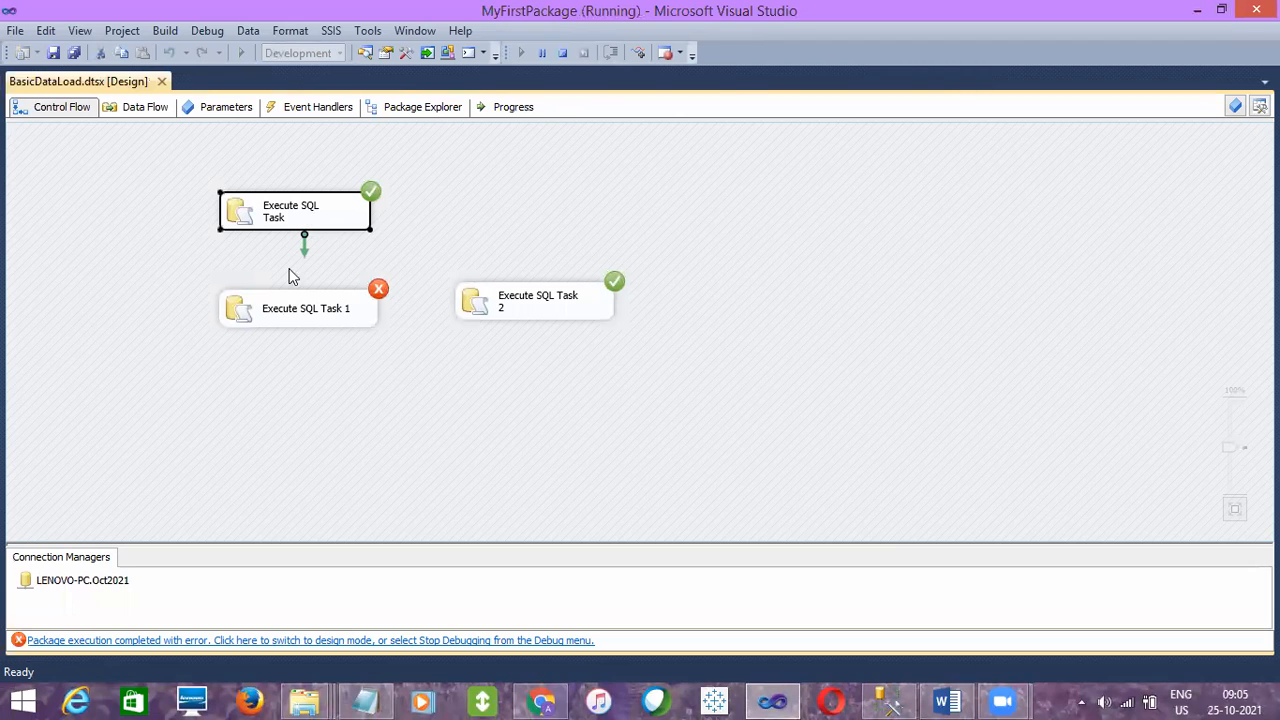
left_click(292, 310)
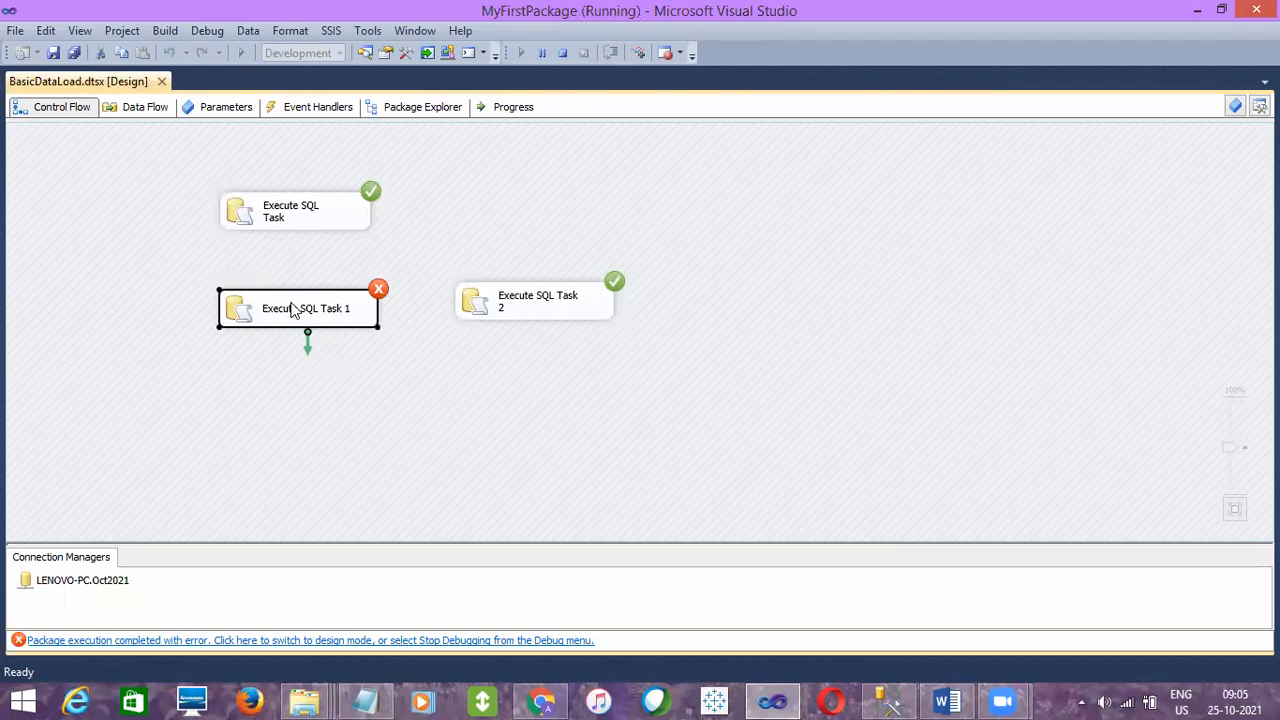
left_click(307, 236)
left_click(307, 316)
left_click(491, 315)
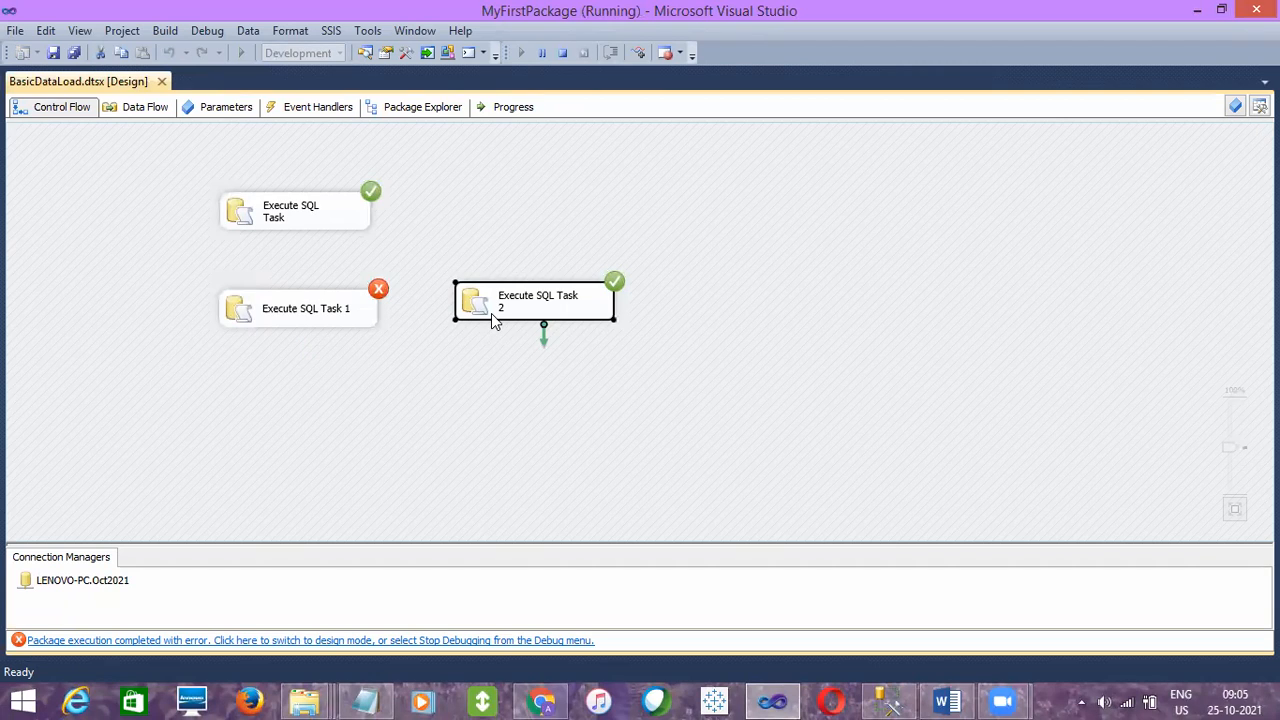
- Stop debugging and link Execute SQL Task to Execute SQL Task 1 with a precedence constraint
left_click(562, 53)
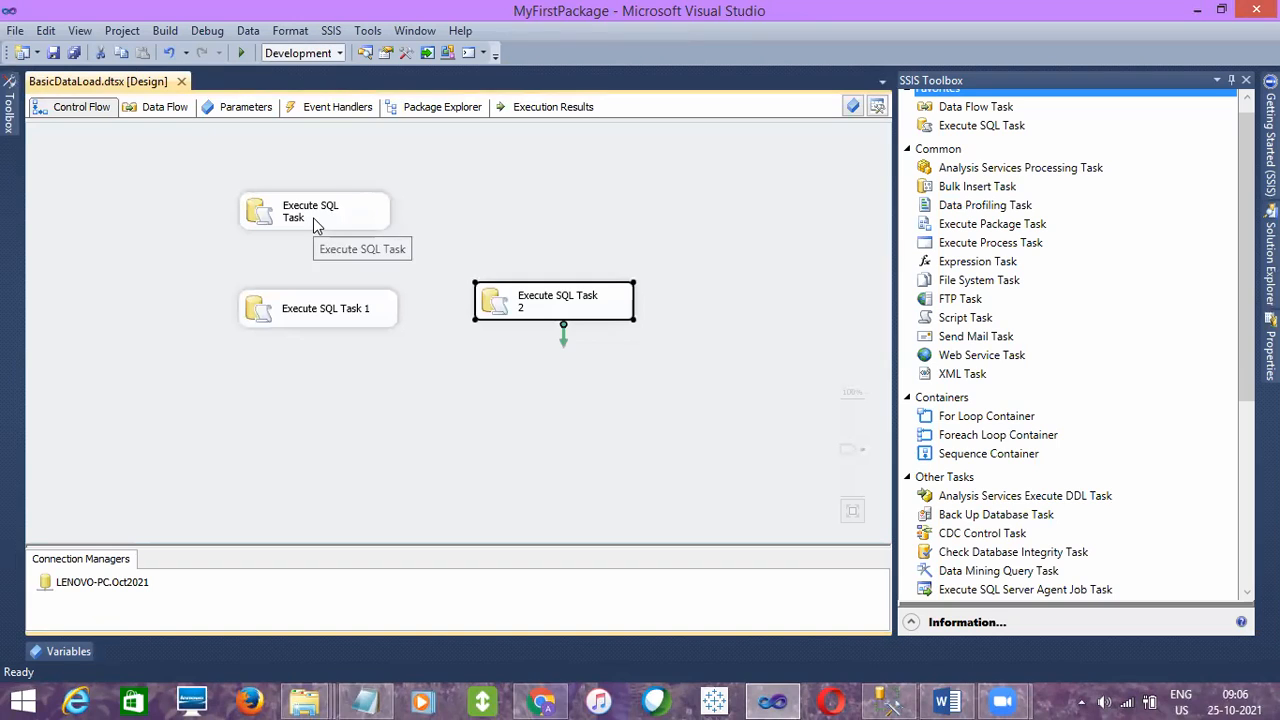
left_click(315, 220)
left_click(397, 265)
left_click(355, 220)
left_click(355, 220)
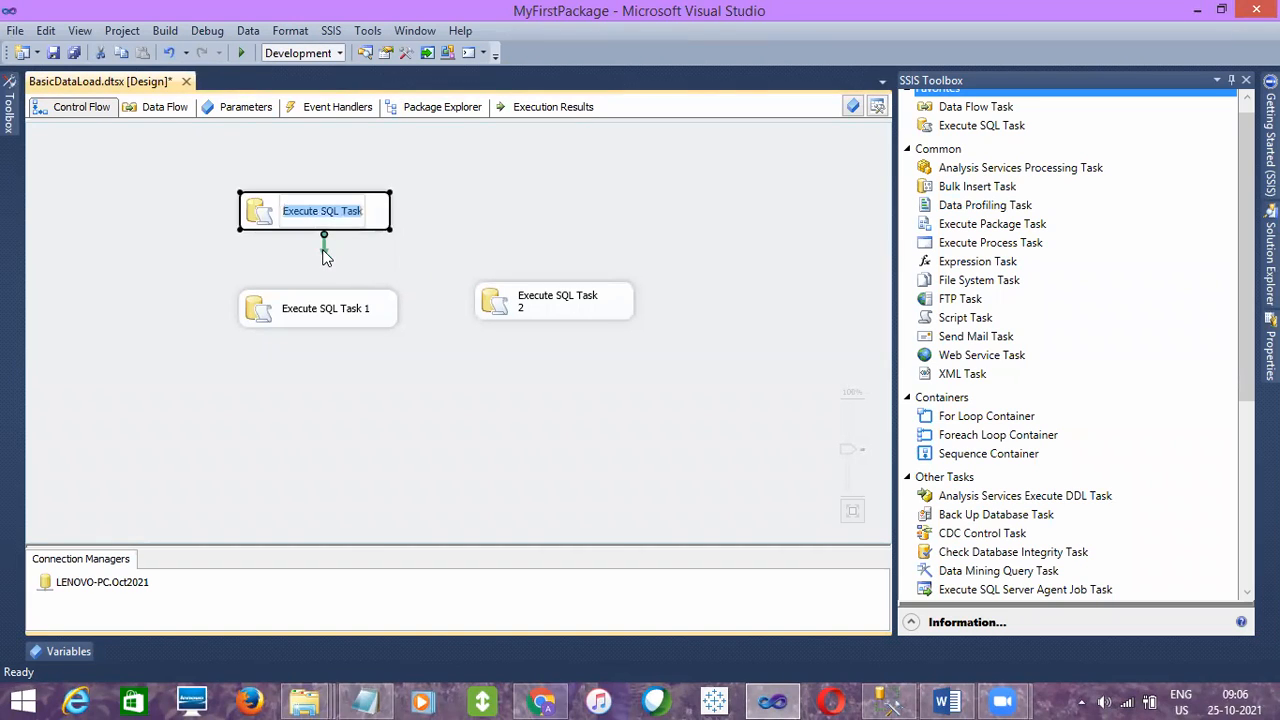
left_click_drag(323, 256, 320, 313)
left_click(333, 366)
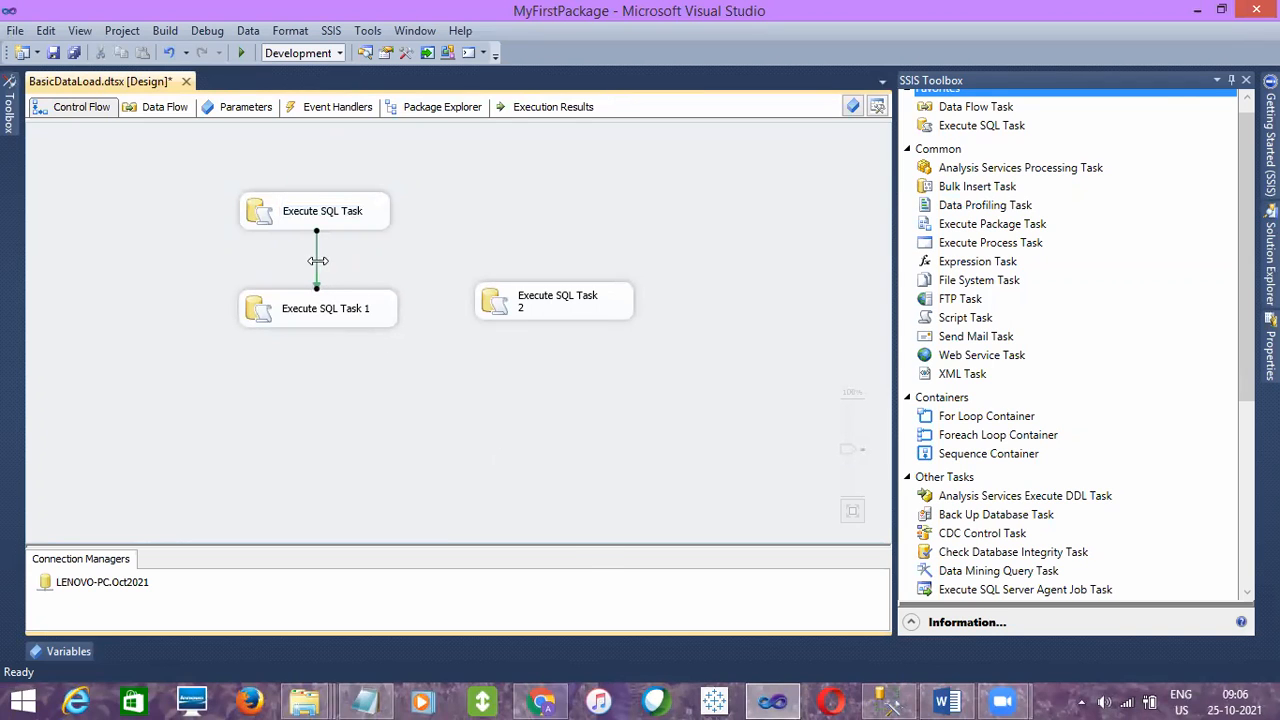
- Switch to SQL Server Management Studio, hide the query results and add the heading "Precedence Constarint" below the Data Flow notes
left_click(888, 700)
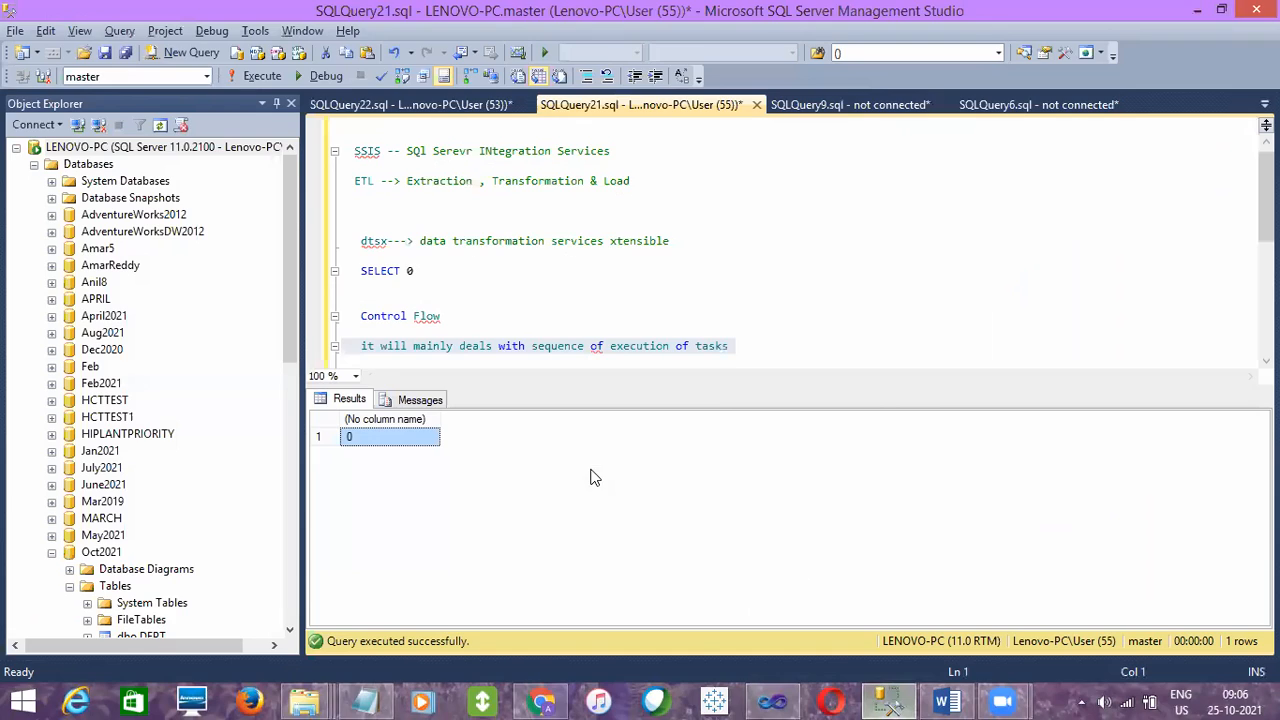
key("ctrl+r")
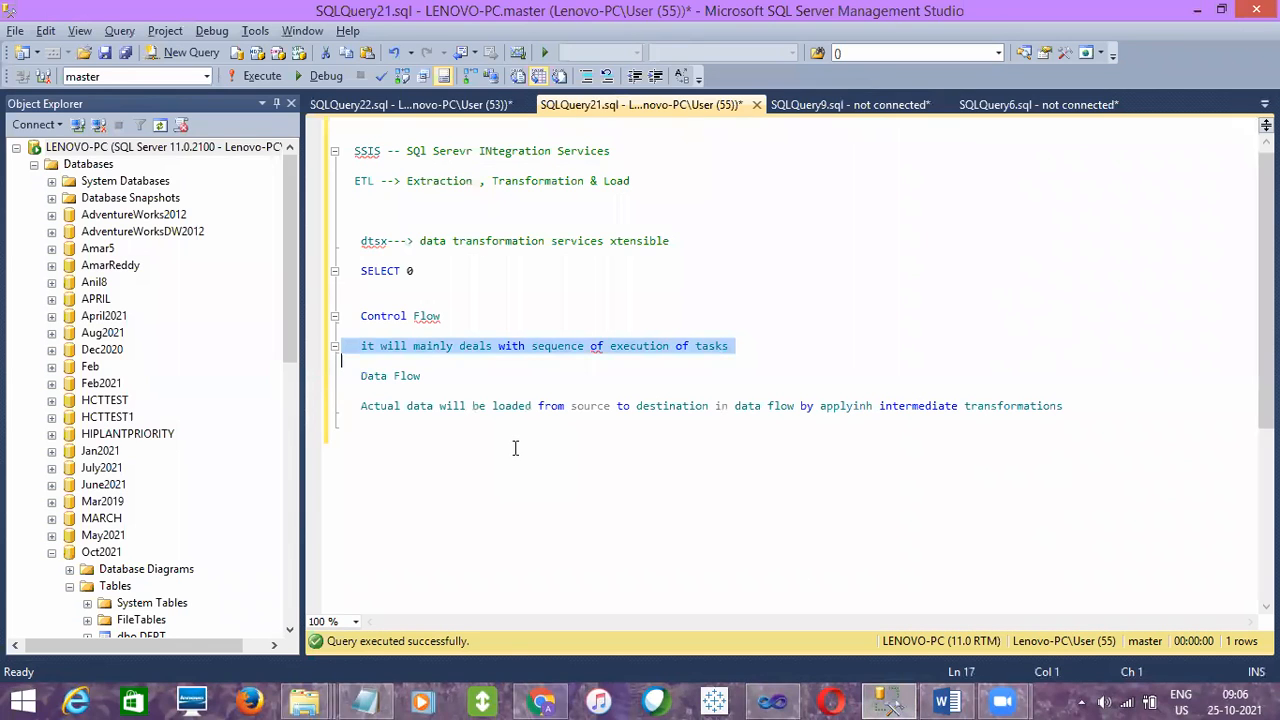
left_click(461, 465)
type("P")
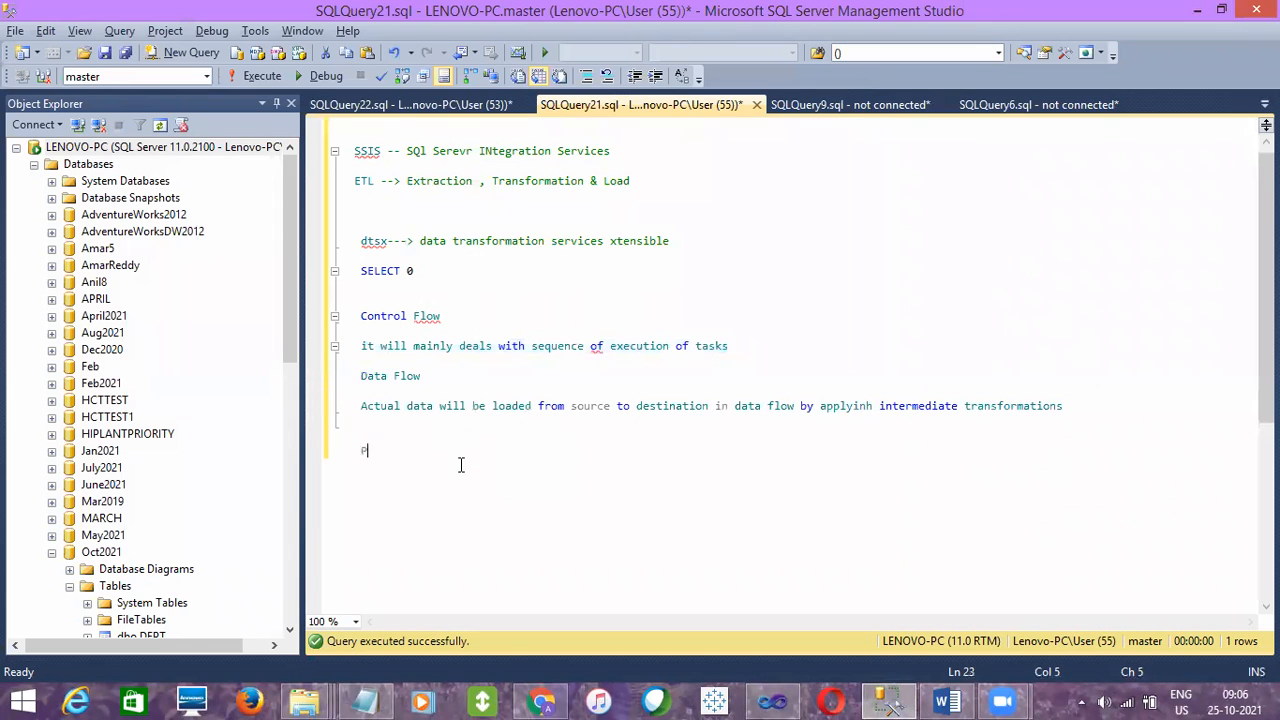
type("recedence Constarint")
key("Return")
key("Return")
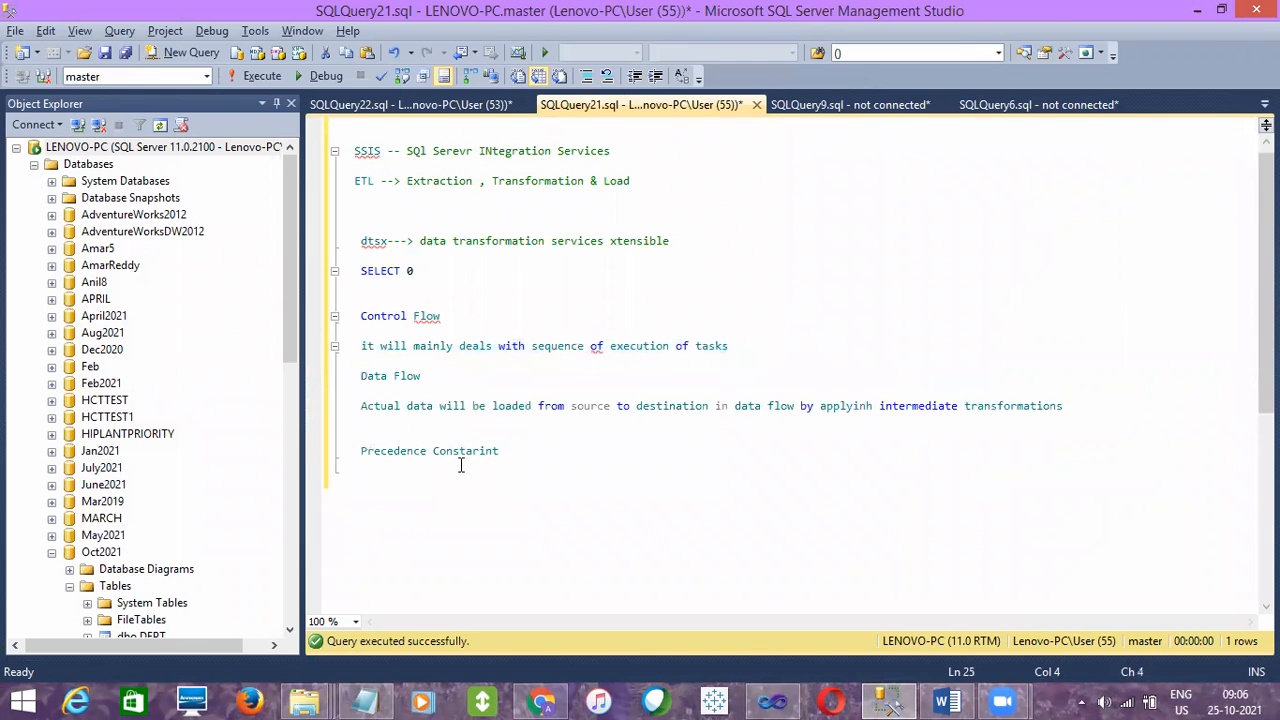
- List the constraint types Success, Completion and Failure on separate lines below the heading
type("Suces")
key("BackSpace")
key("BackSpace")
type("ccess")
key("Return")
type("Completion")
key("Return")
type("Failure")
key("Return")
key("Return")
- Annotate Success with "-- Green color", Completion with "-- Blue Color" and Failure with "-- Red Color", and return to Visual Studio
type("-- Green color")
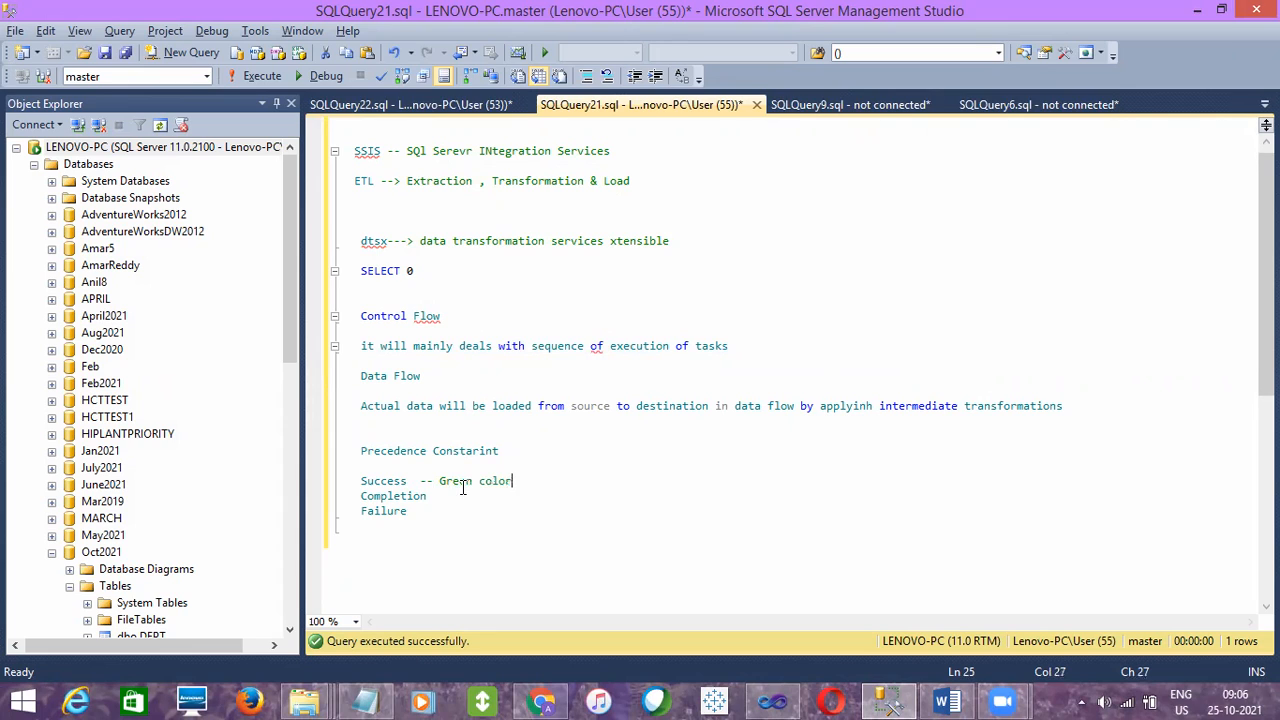
left_click(459, 497)
type("-- Blue Color")
left_click(453, 510)
type("-- Red Color")
left_click_drag(546, 508, 357, 450)
left_click(772, 700)
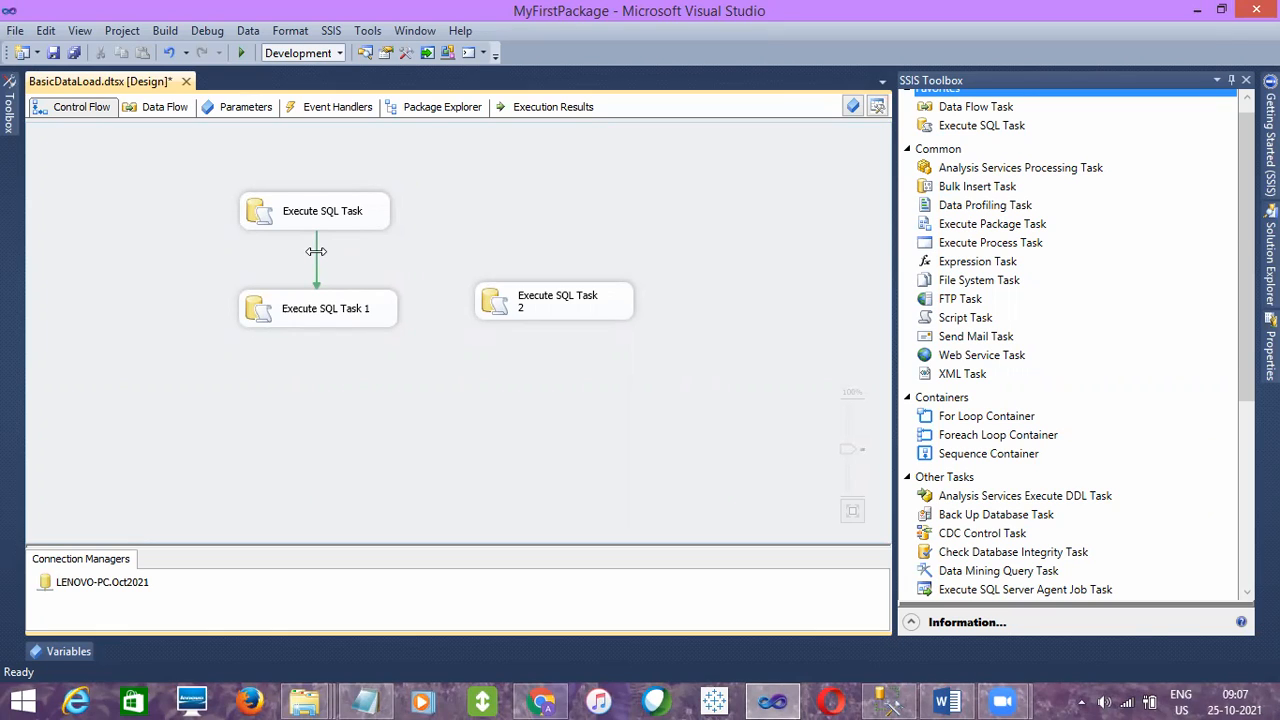
- Try Failure and Completion on the precedence constraint between Execute SQL Task and Execute SQL Task 1, and set it back to Success
right_click(316, 251)
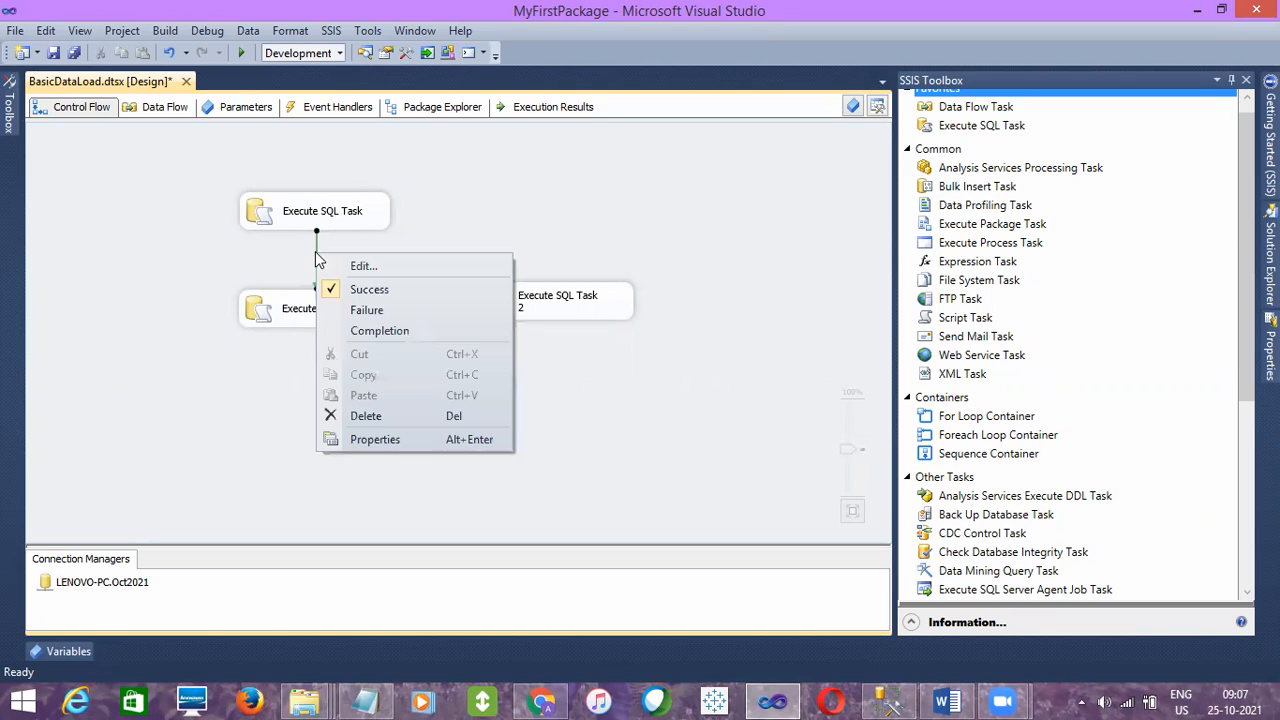
left_click(368, 310)
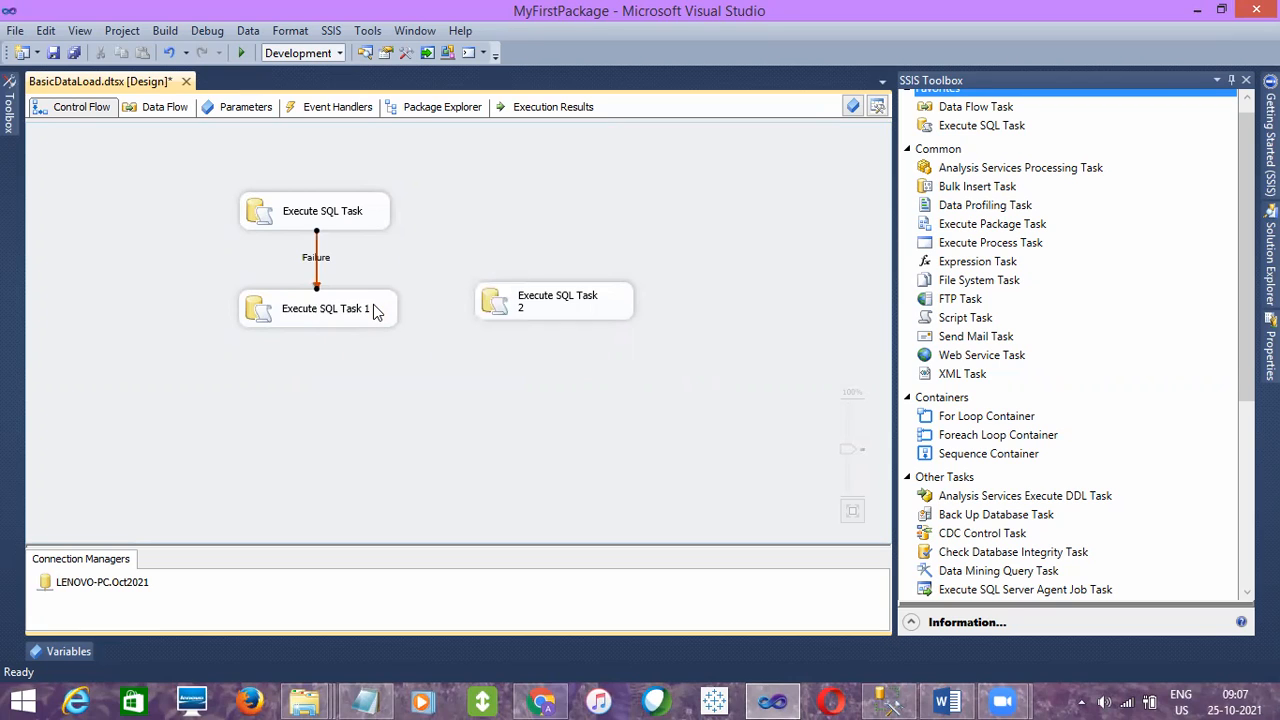
right_click(316, 264)
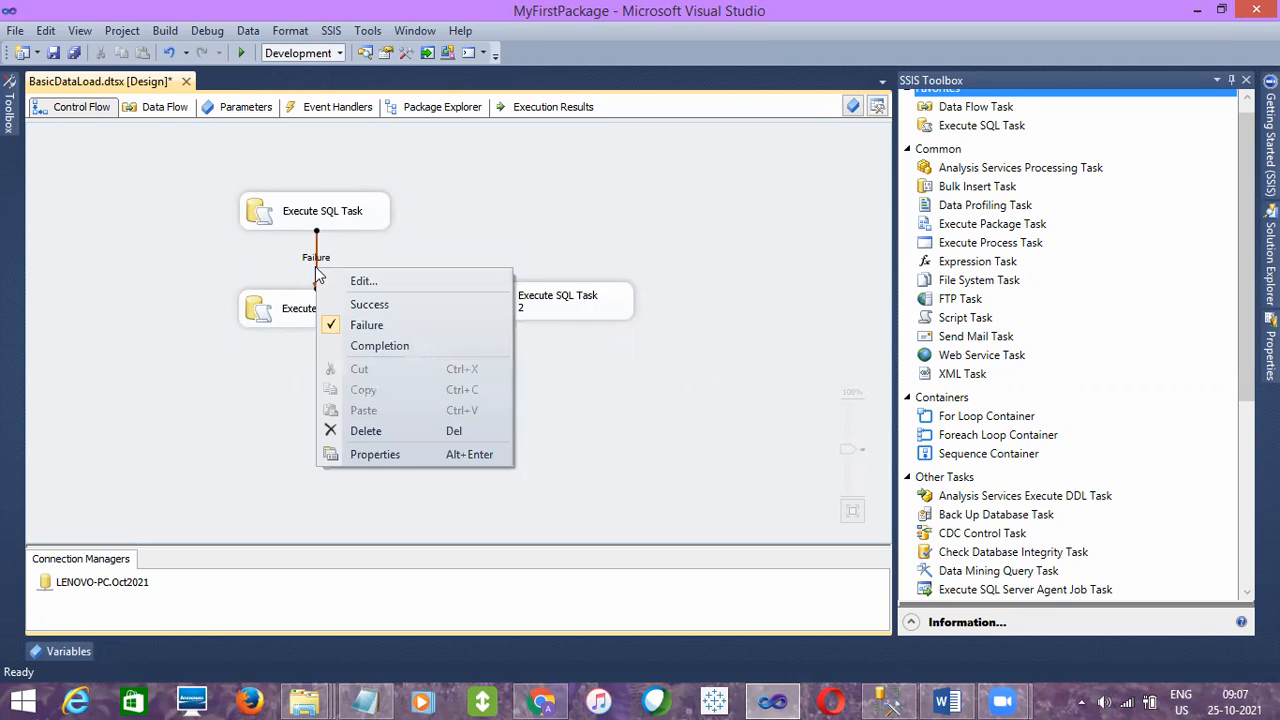
left_click(356, 347)
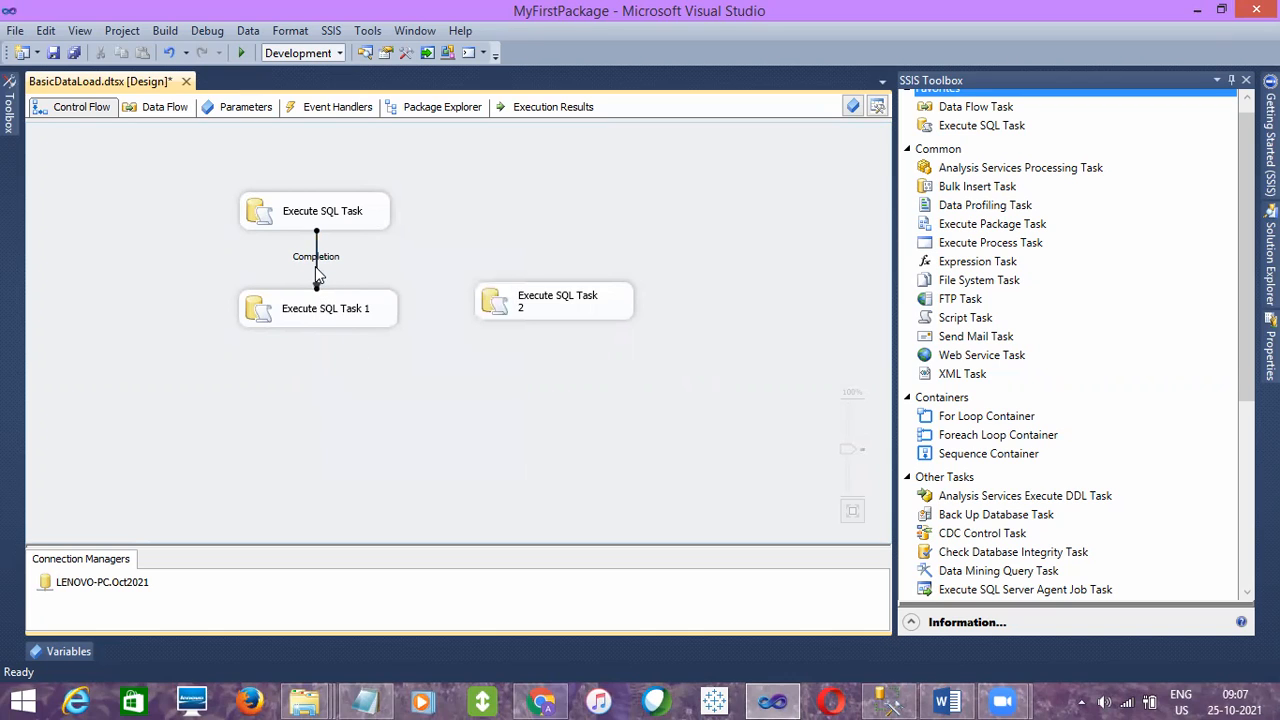
right_click(316, 264)
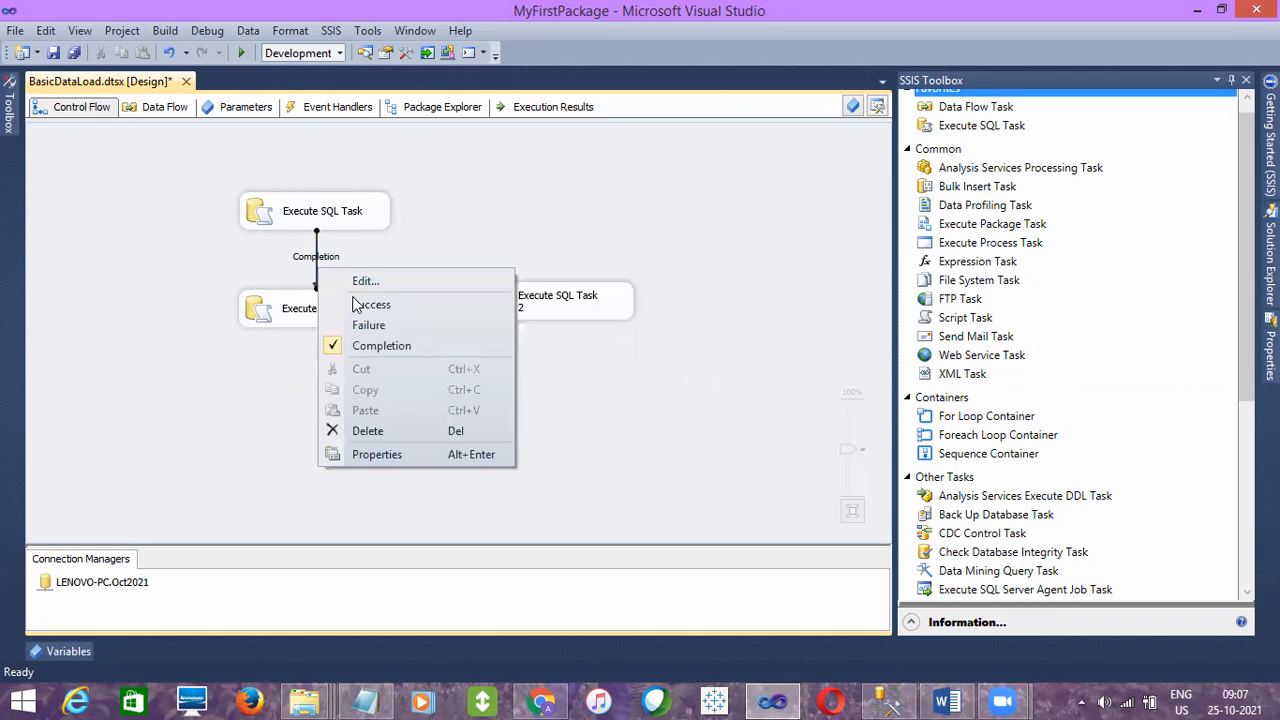
left_click(360, 304)
left_click(422, 258)
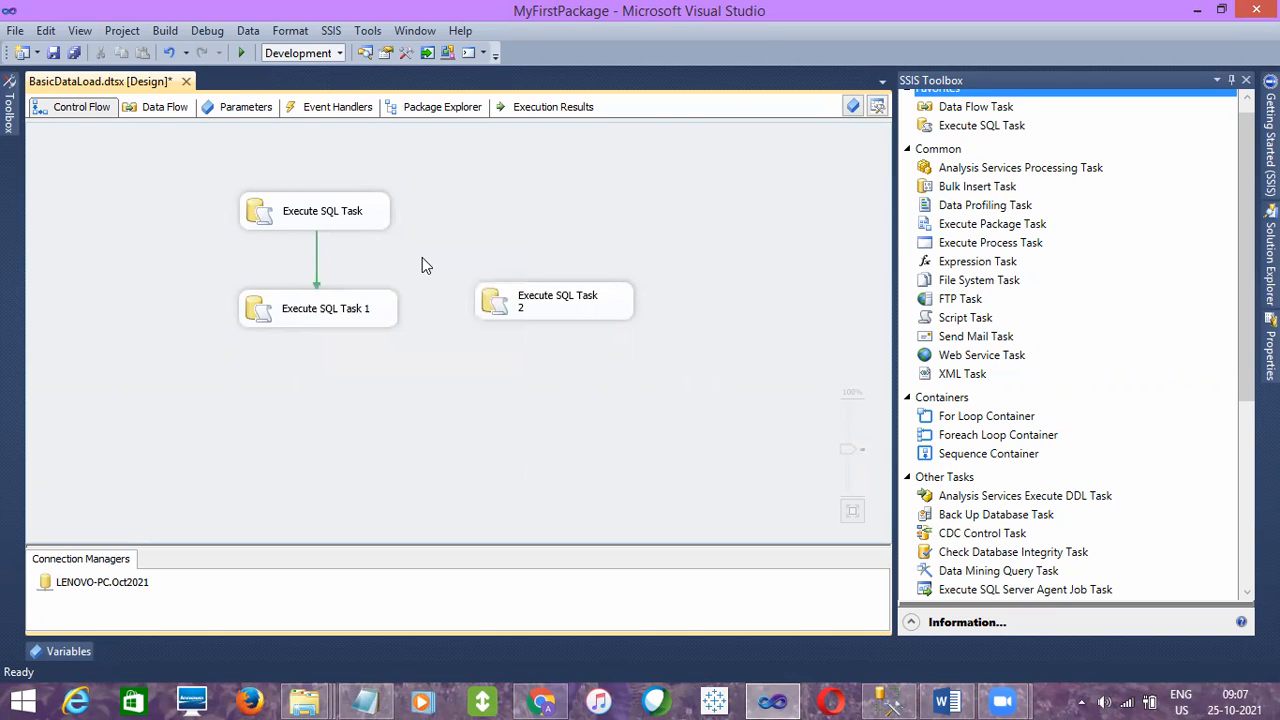
- Execute the BasicDataLoad.dtsx package with Execute SQL Task linked to Execute SQL Task 1
left_click(347, 225)
left_click(445, 337)
left_click(1270, 255)
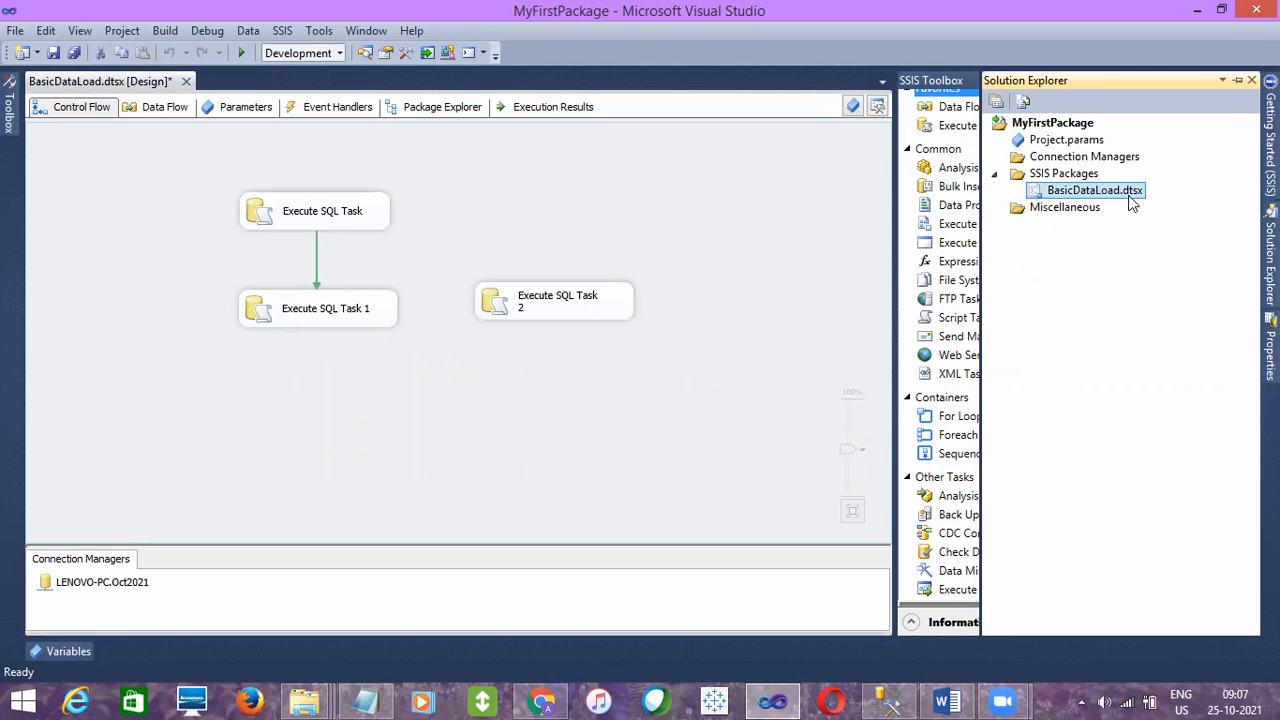
right_click(1132, 203)
left_click(945, 229)
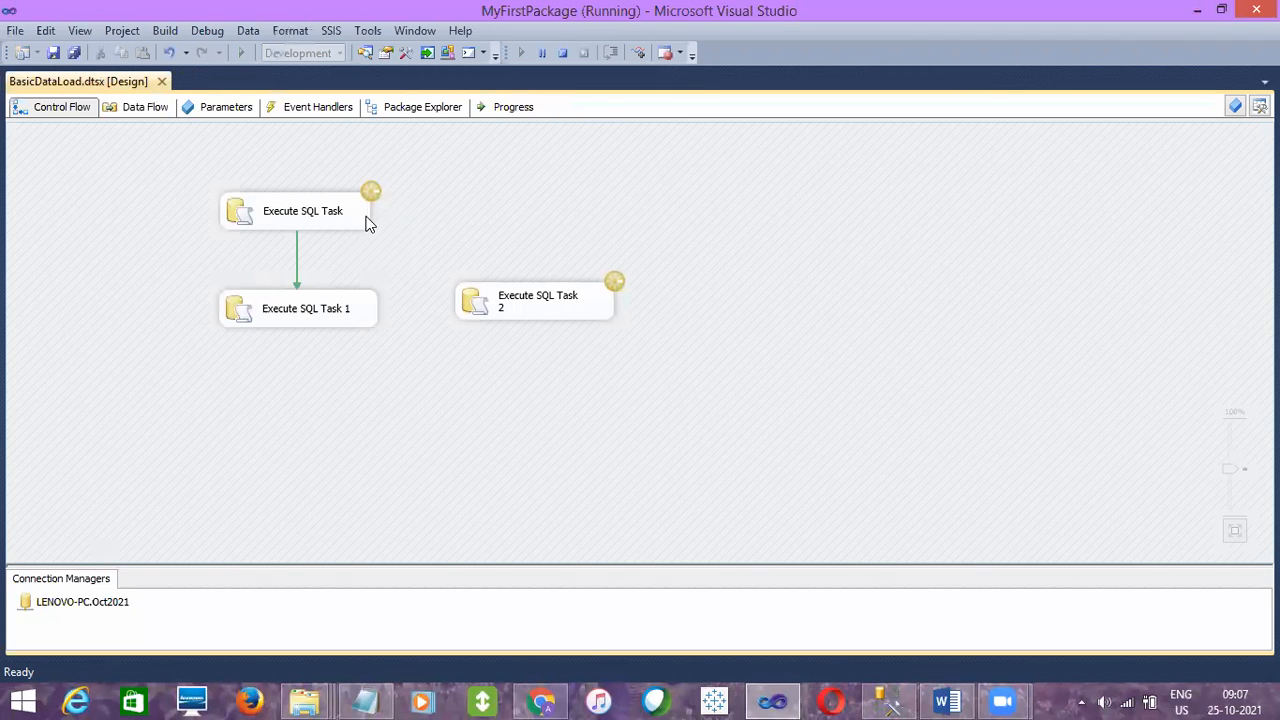
- Examine the run status of the two linked tasks and of the separate Execute SQL Task 2
left_click(350, 307)
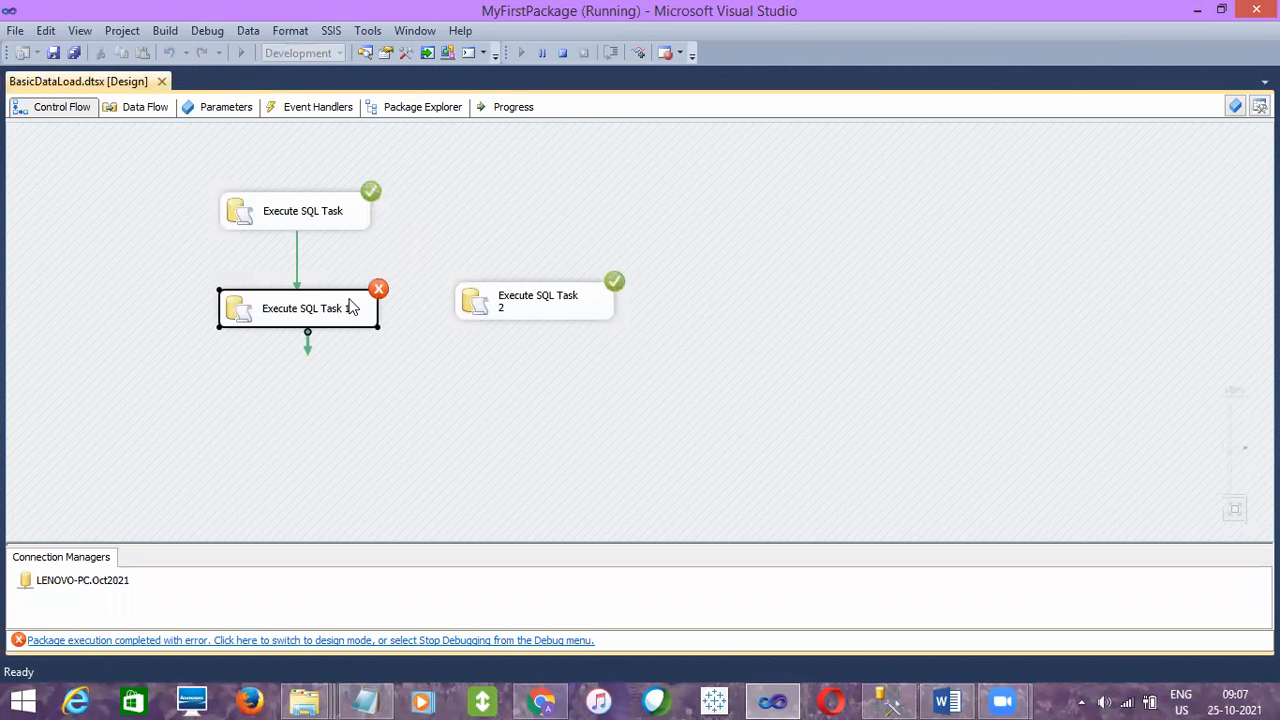
left_click(515, 305)
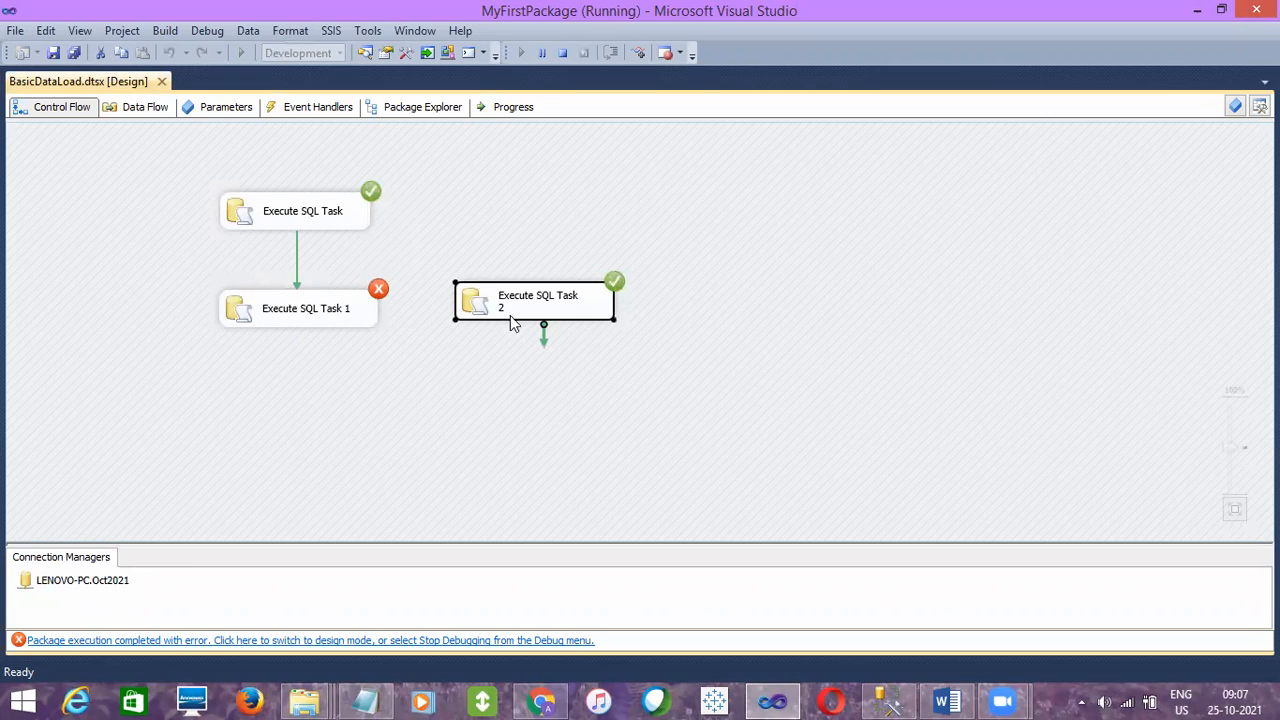
left_click(311, 233)
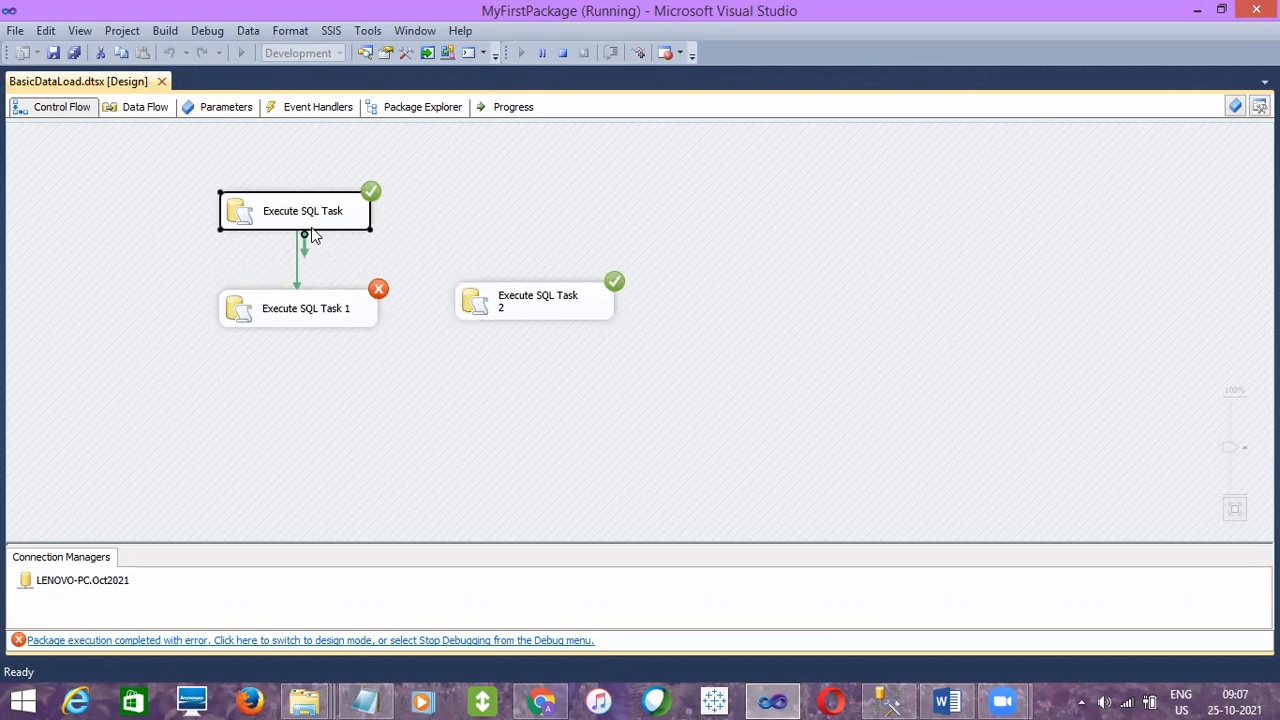
left_click(318, 299)
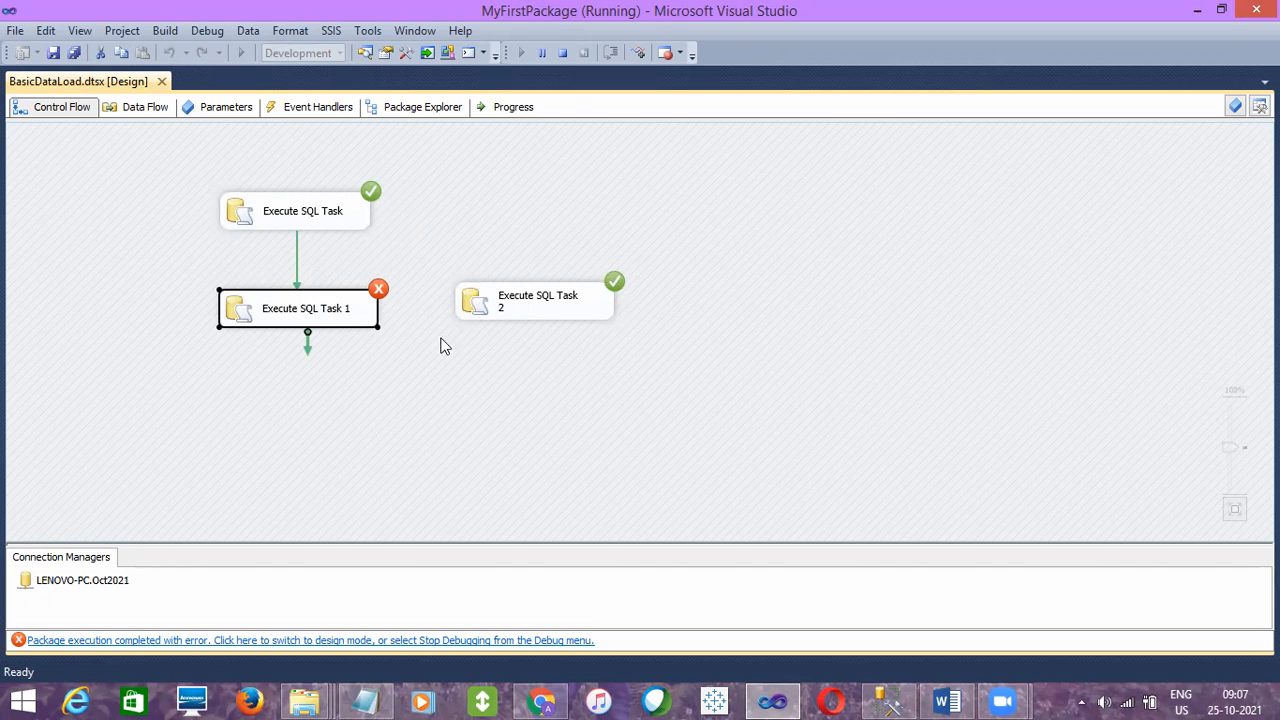
left_click(500, 313)
- Stop debugging and link Execute SQL Task 1 to Execute SQL Task 2 with a precedence constraint
left_click(562, 52)
left_click(362, 312)
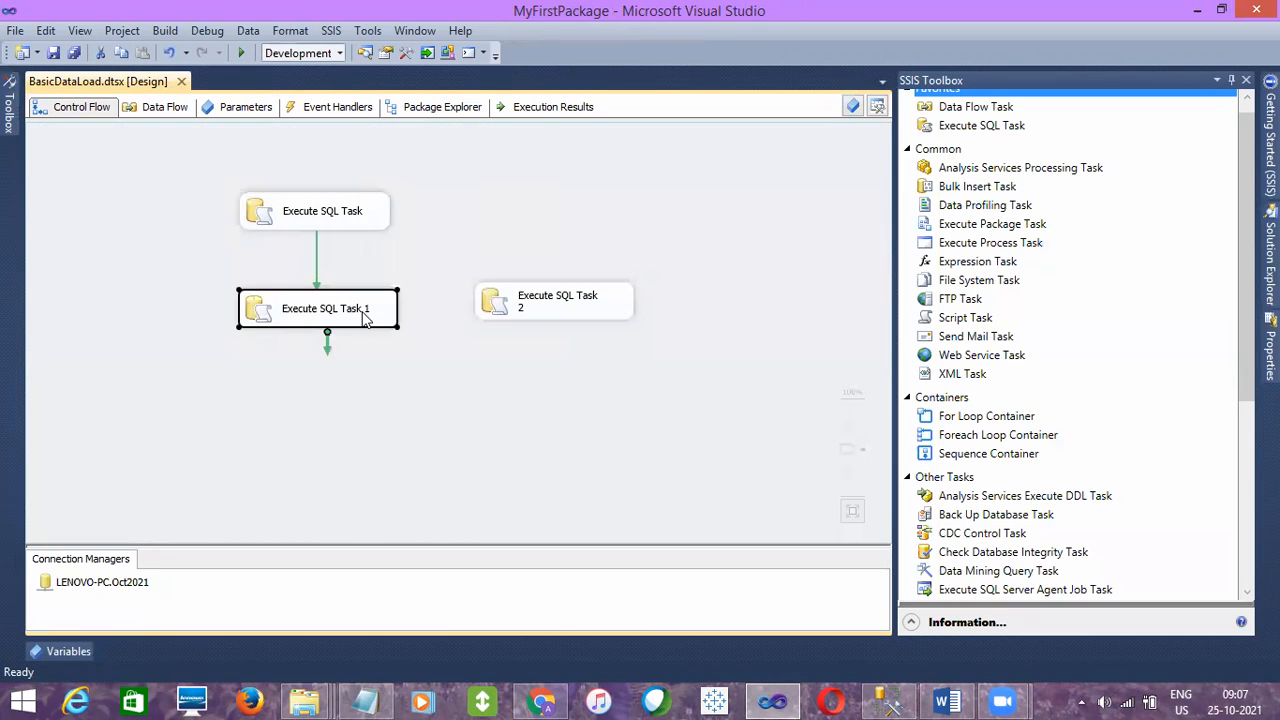
left_click_drag(328, 351, 495, 306)
left_click(487, 369)
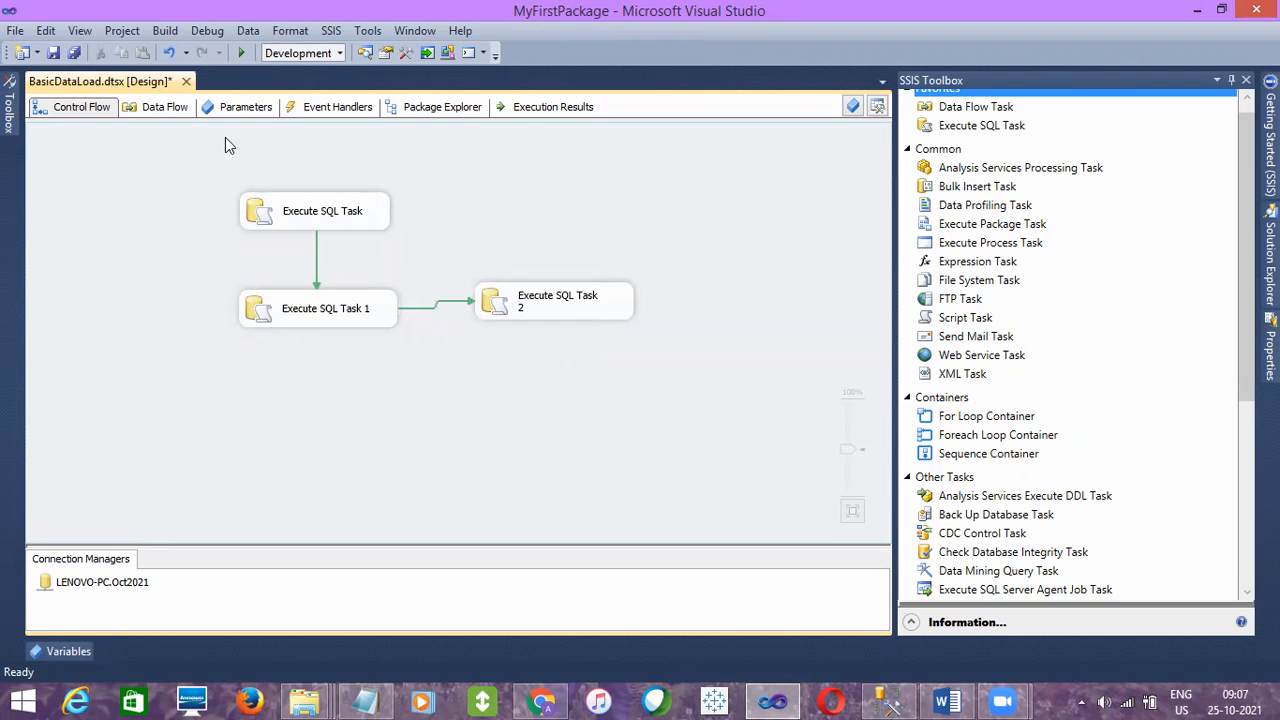
- Save BasicDataLoad.dtsx and execute the package with all three Execute SQL Tasks linked in sequence
left_click(48, 52)
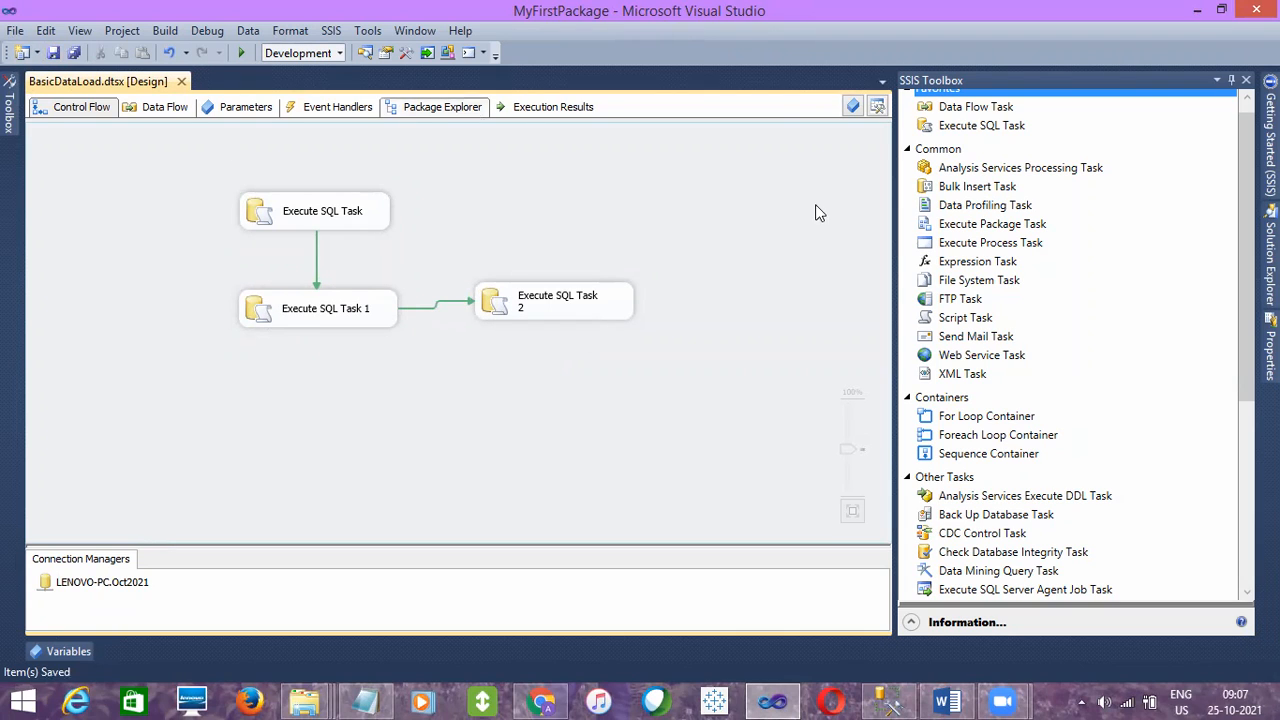
mouse_move(1270, 260)
right_click(1112, 190)
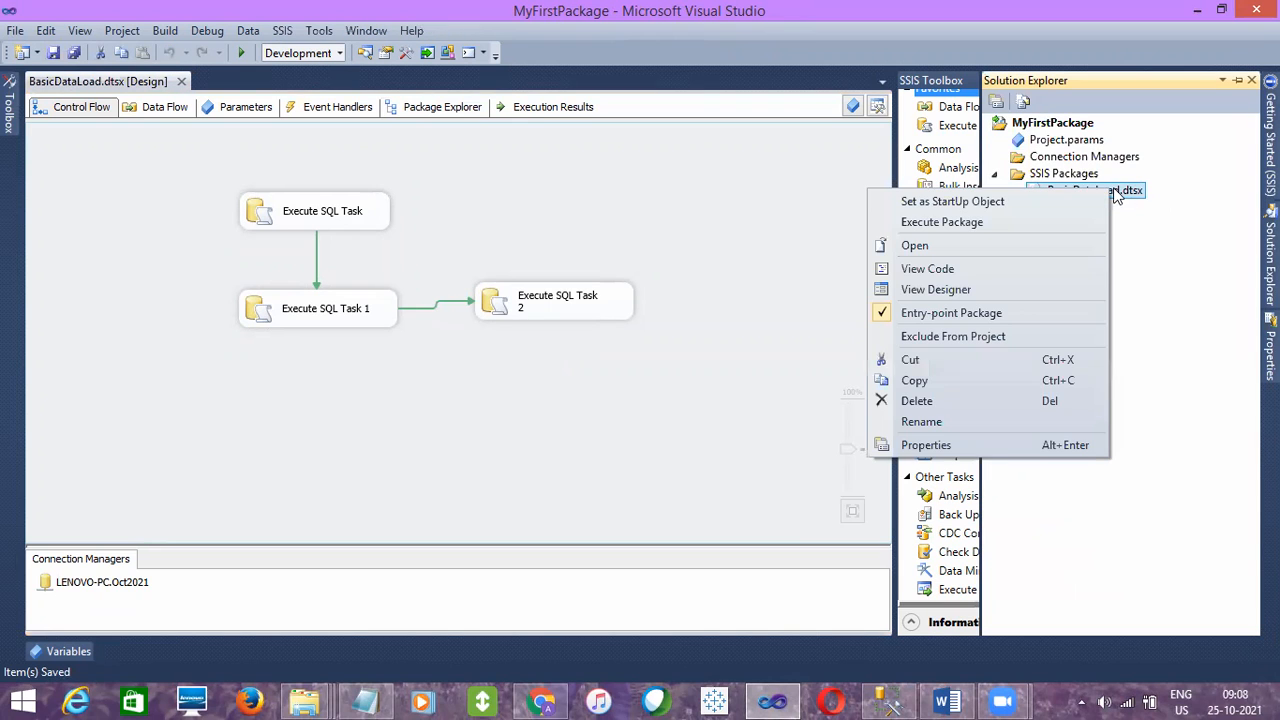
left_click(942, 222)
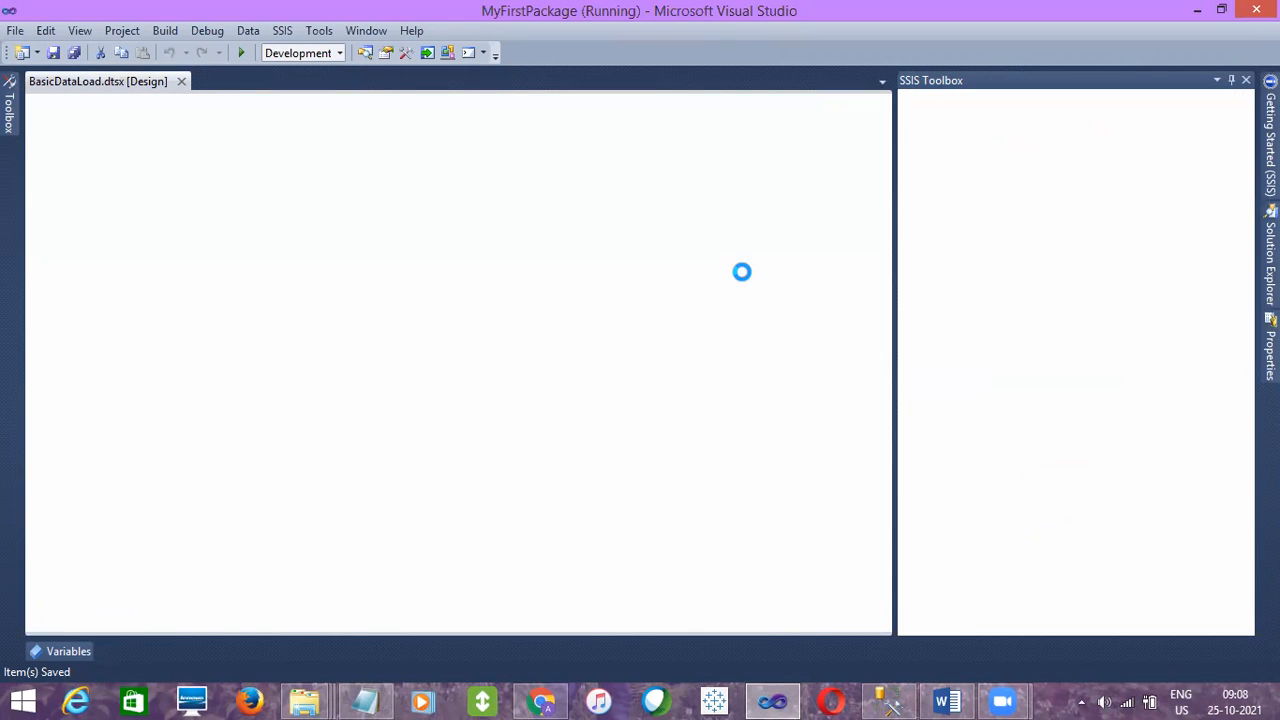
- Examine the run status of the three linked Execute SQL Tasks and the constraint between Execute SQL Task 1 and Execute SQL Task 2
left_click(310, 226)
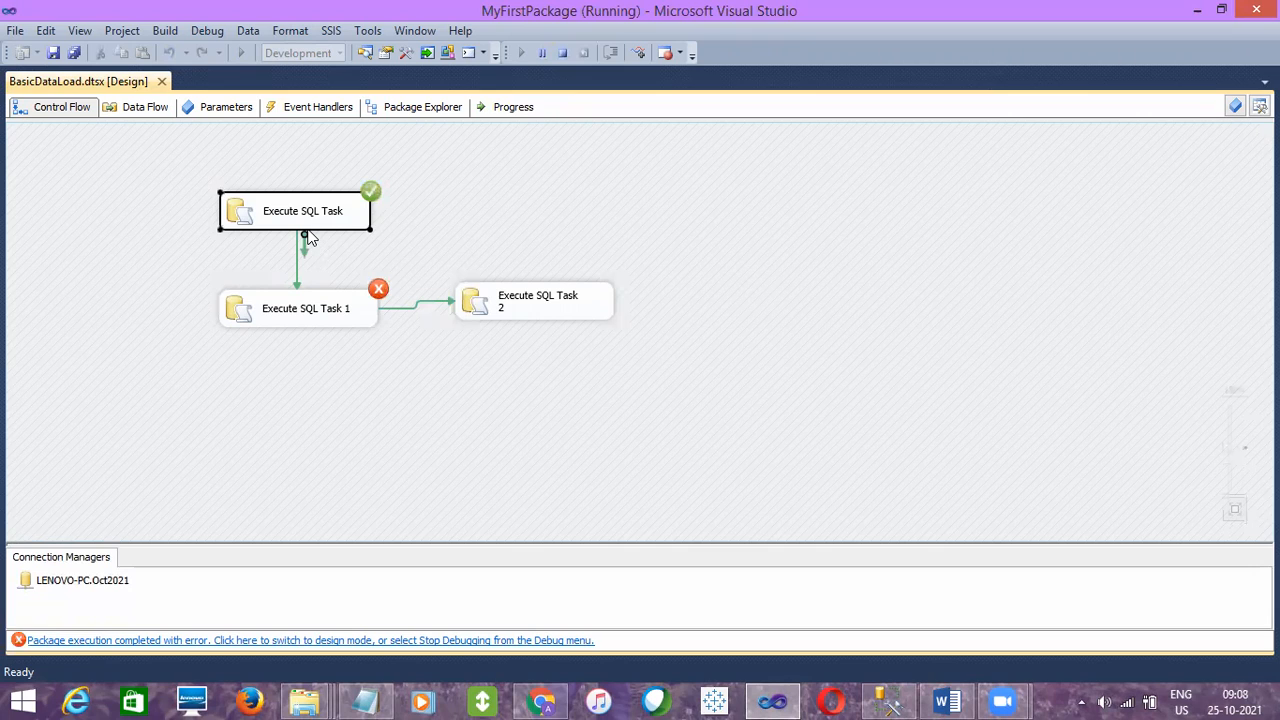
left_click(361, 312)
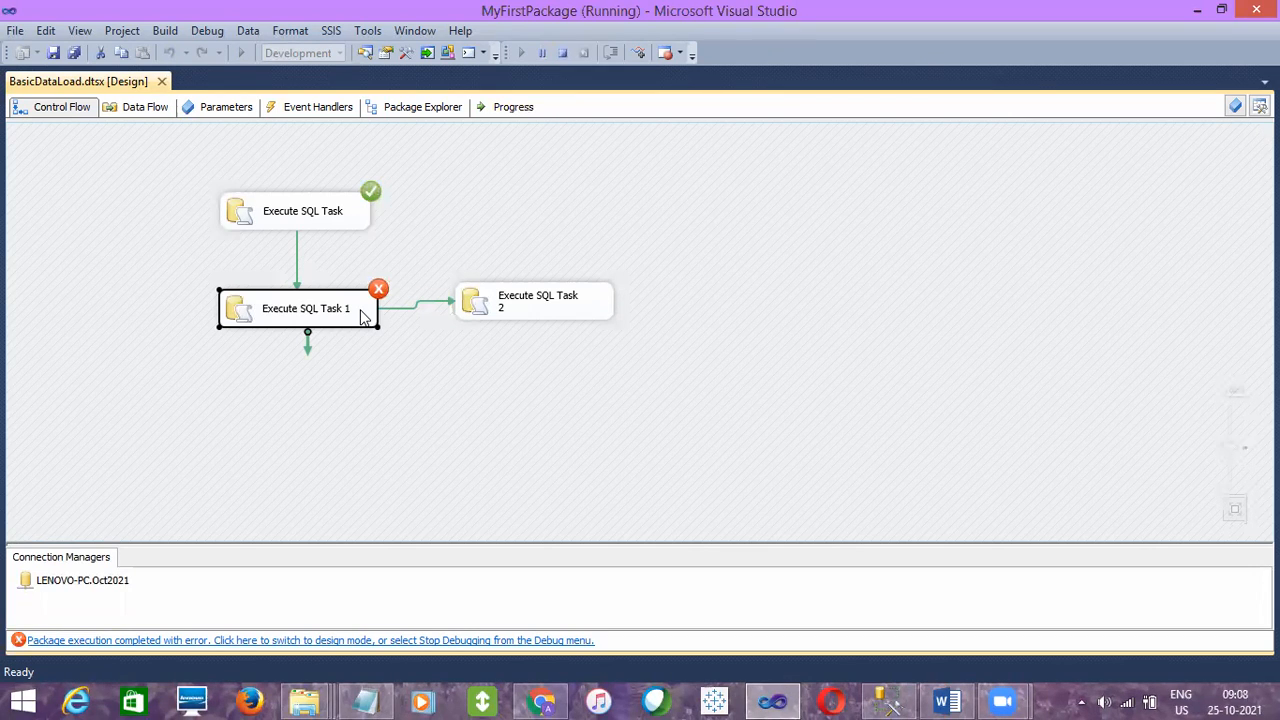
left_click(576, 307)
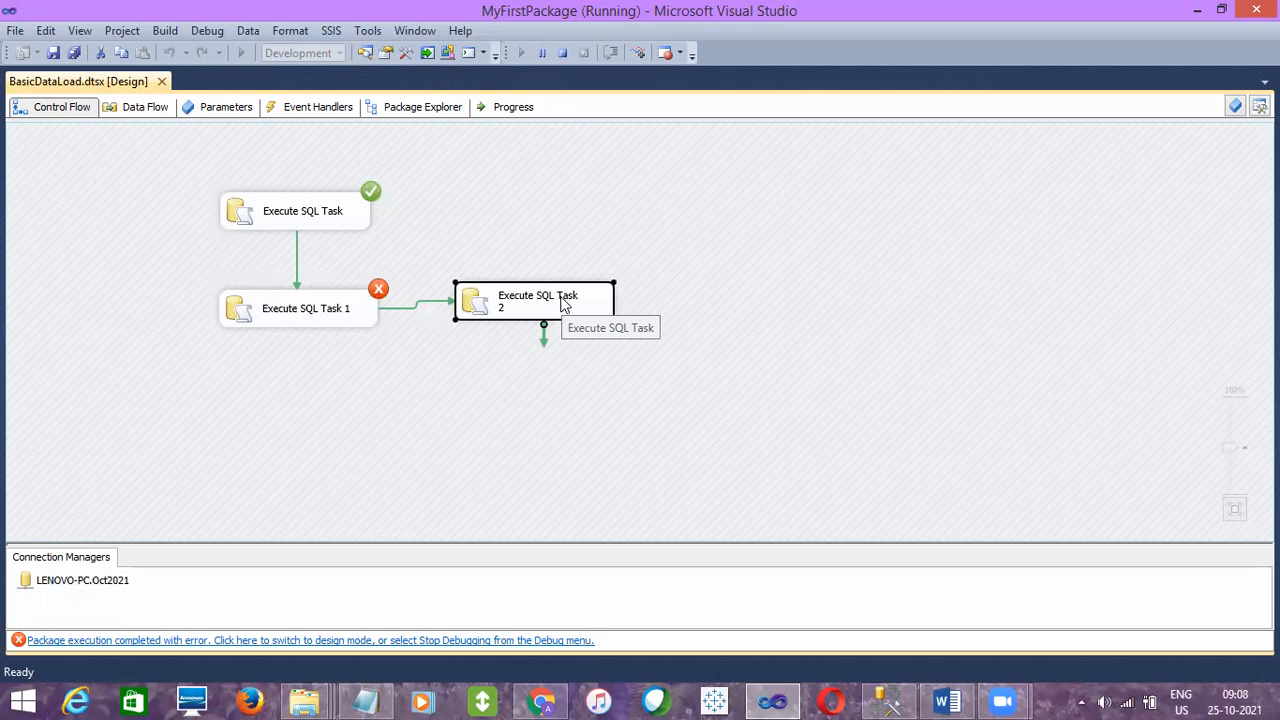
left_click(296, 300)
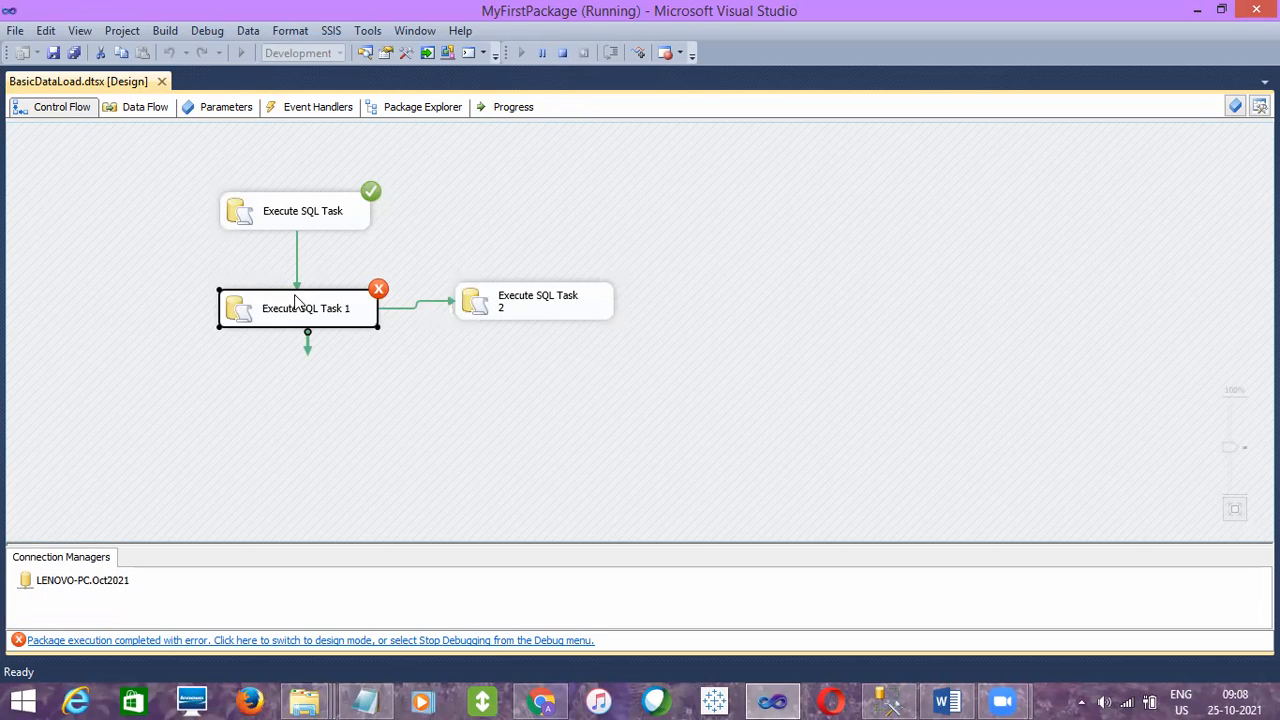
left_click(427, 303)
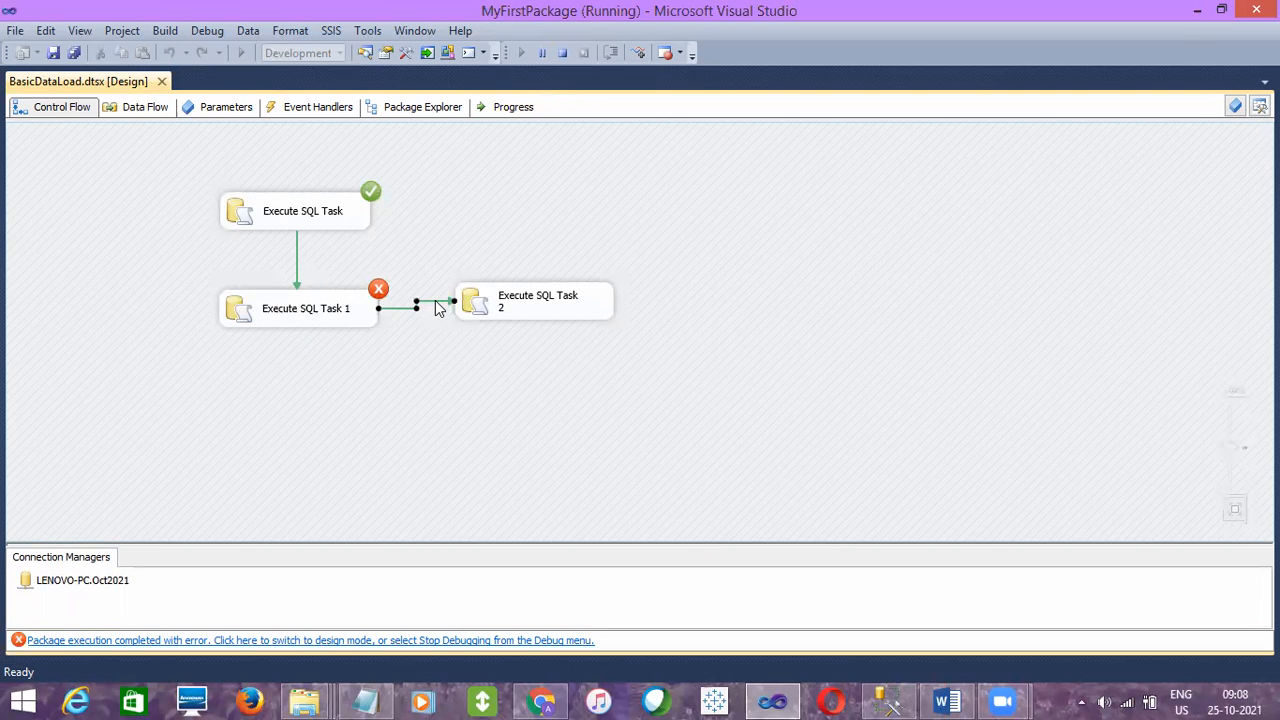
left_click(538, 295)
left_click(603, 479)
- Switch to SQL Server Management Studio and review the Control Flow note on the sequence of execution of tasks
left_click(888, 700)
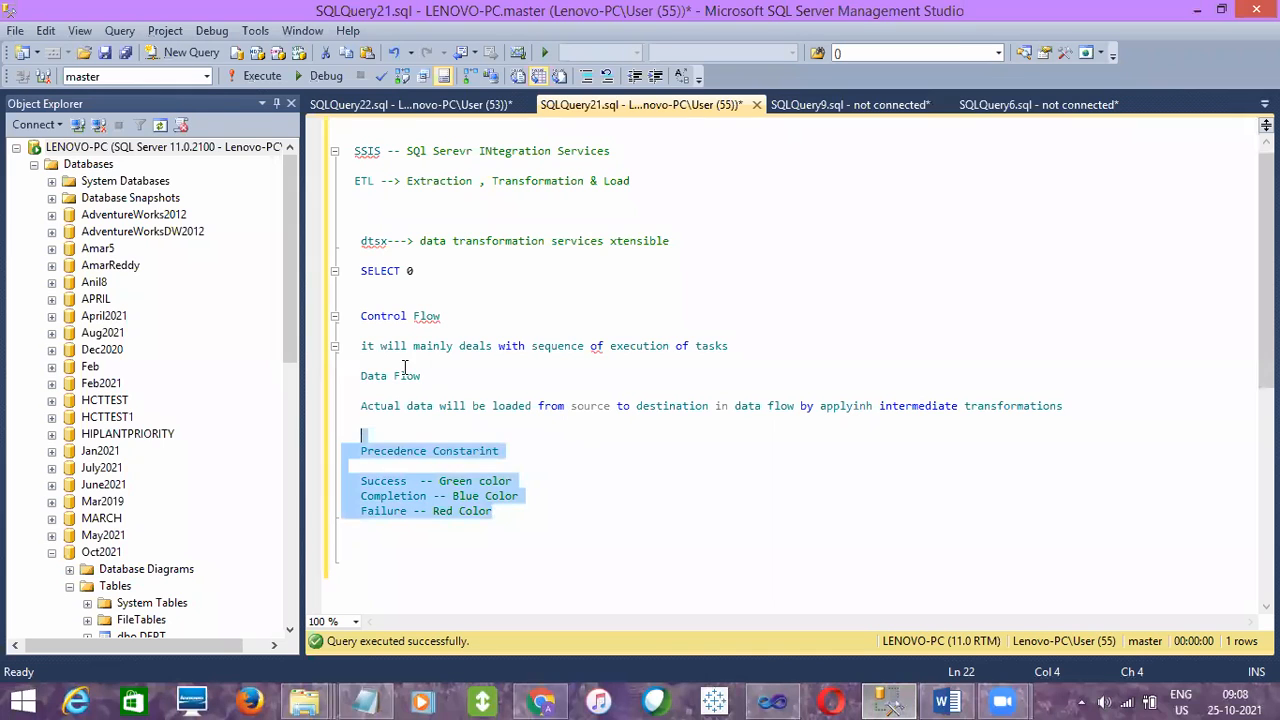
left_click(320, 348)
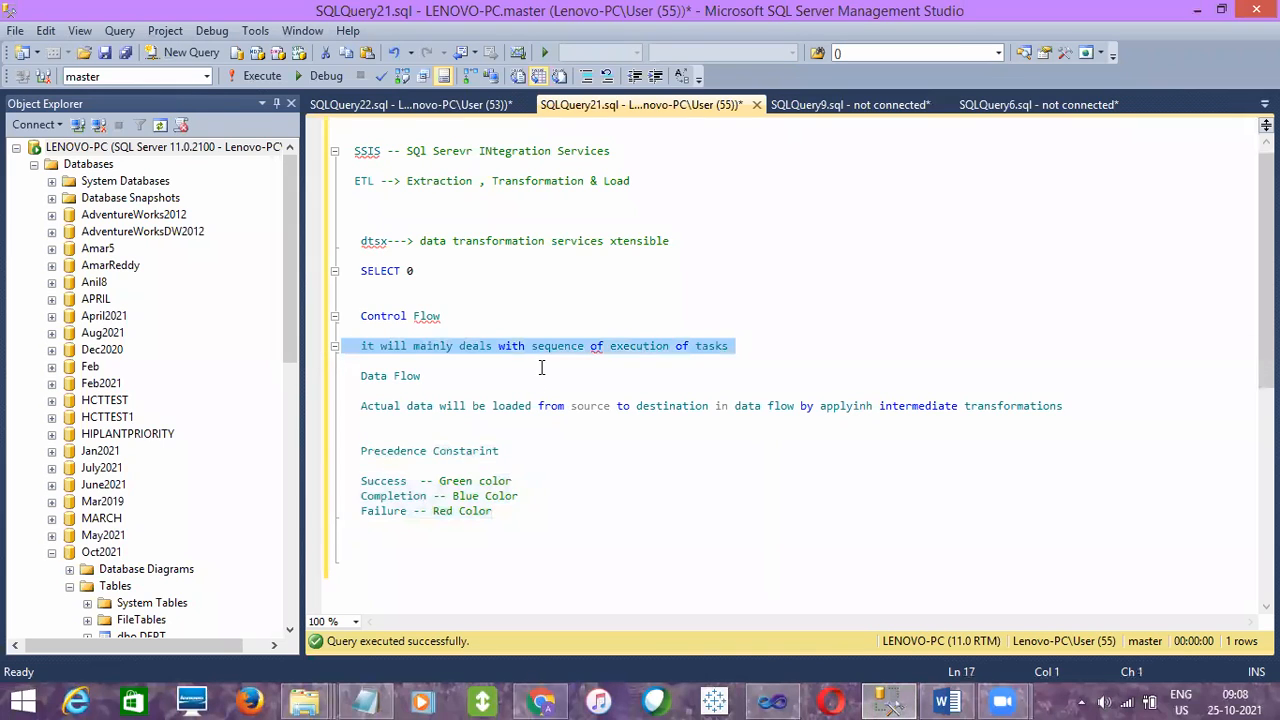
left_click(728, 346)
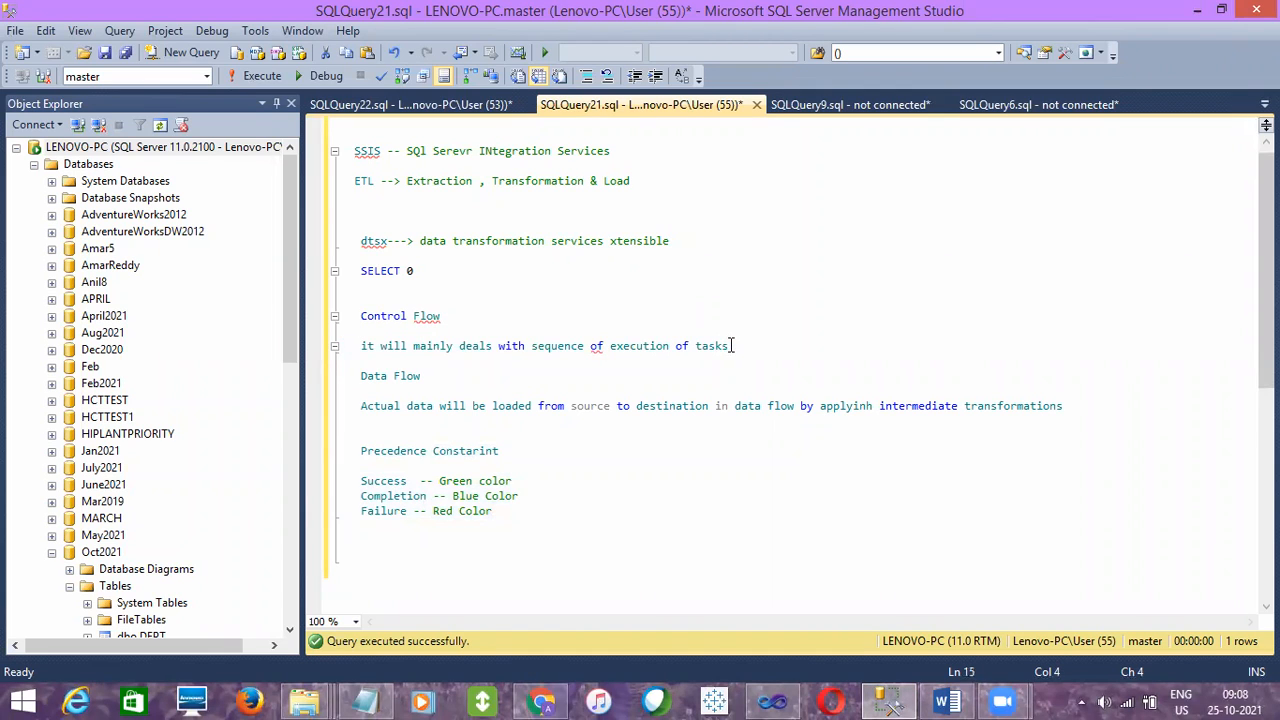
left_click(533, 347, "shift")
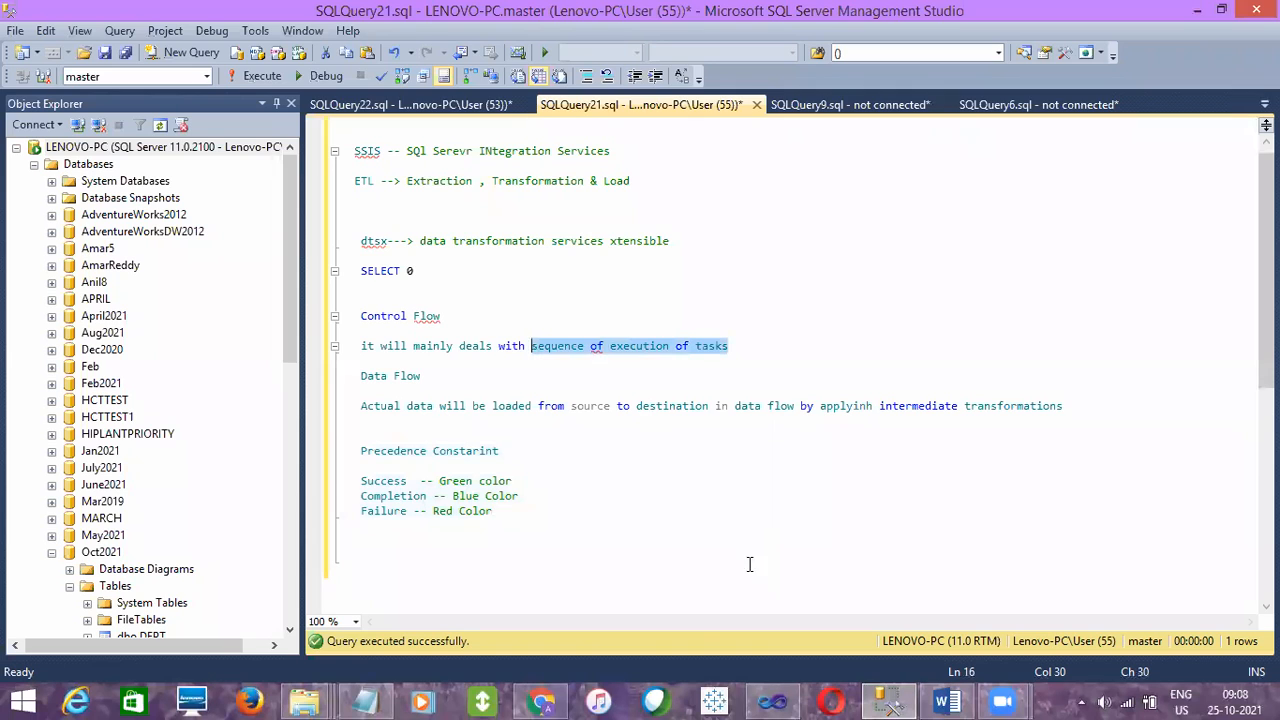
- Switch back to Visual Studio and examine the execution order of the three tasks in the control flow and the package's data flow
left_click(765, 698)
left_click(291, 220)
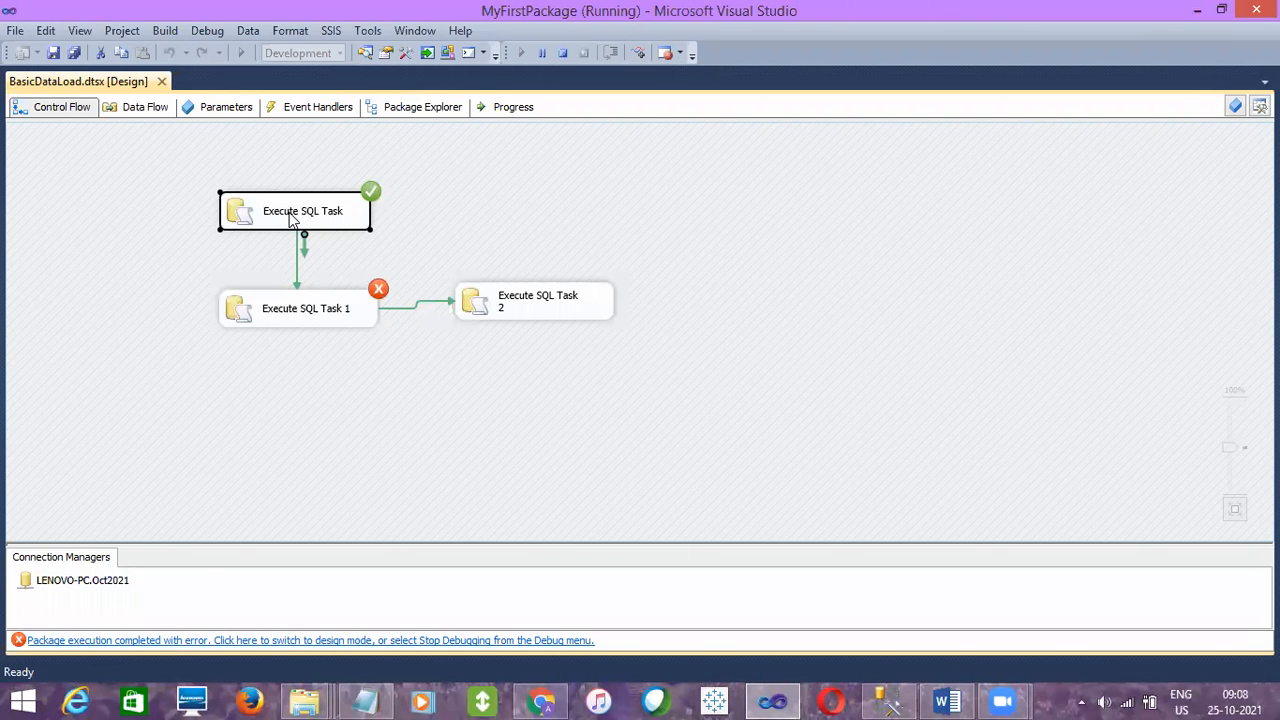
left_click(308, 324)
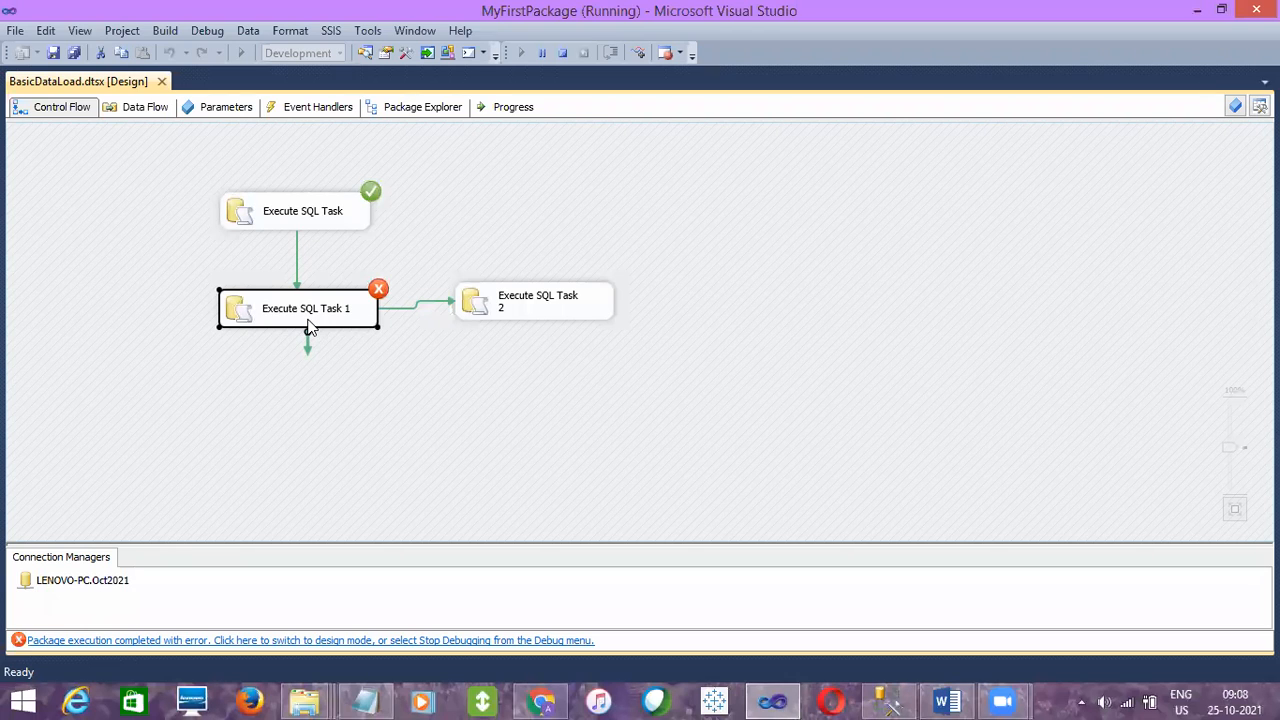
left_click(515, 315)
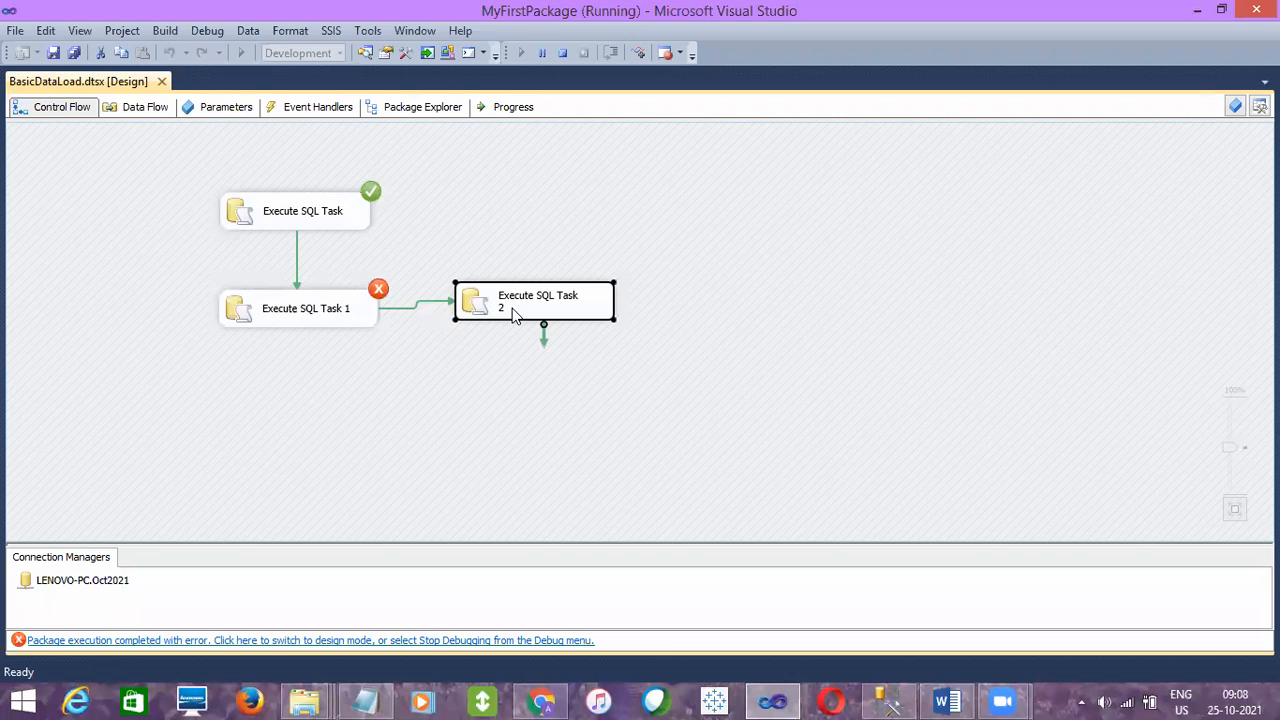
left_click(417, 358)
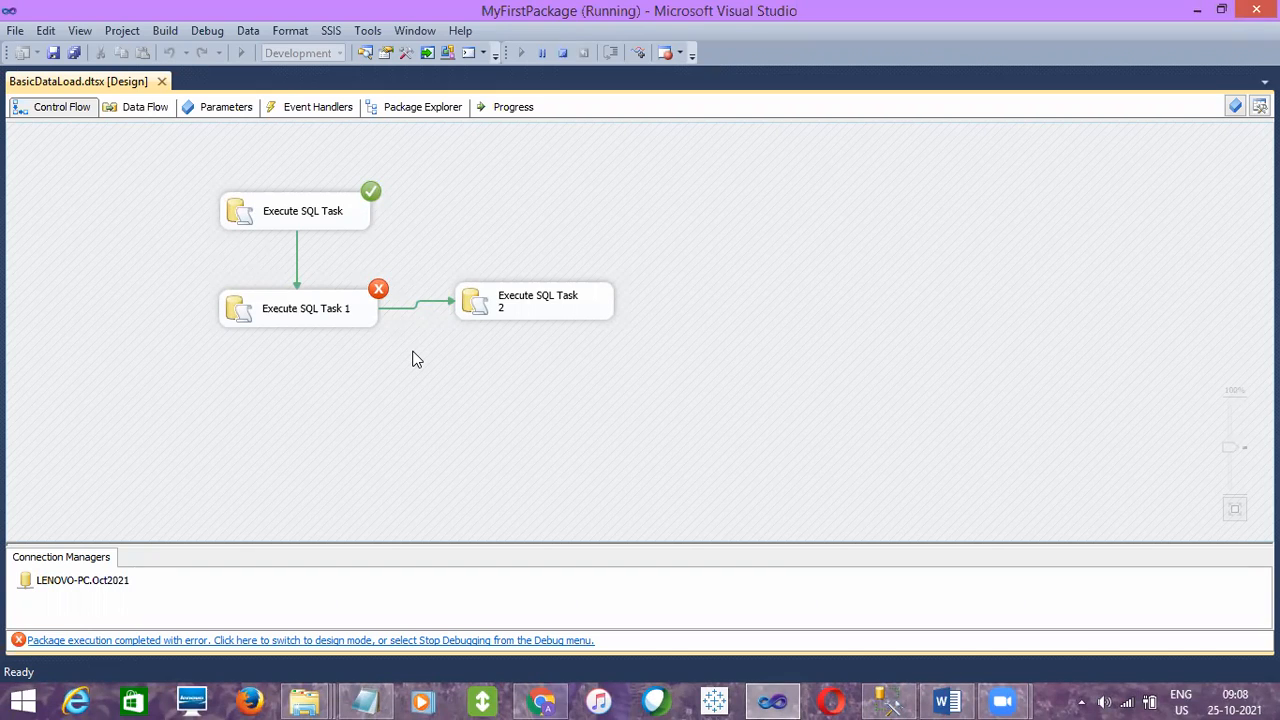
left_click(139, 108)
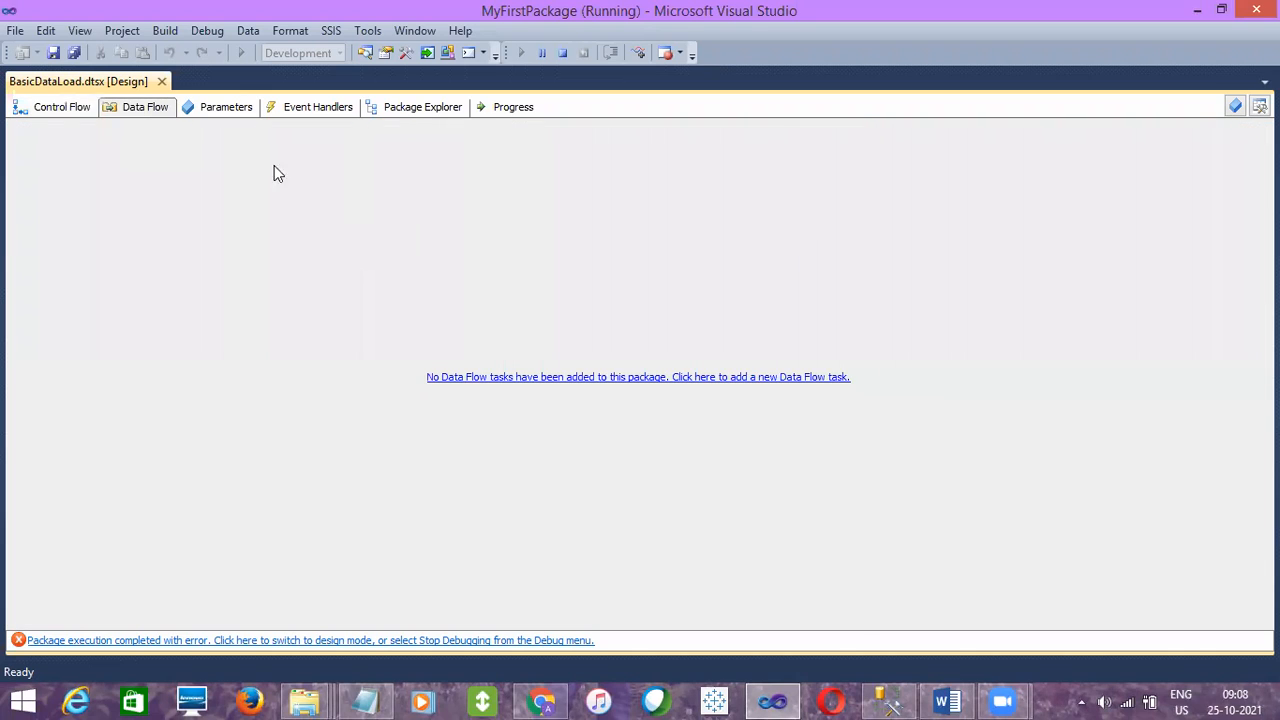
left_click(77, 109)
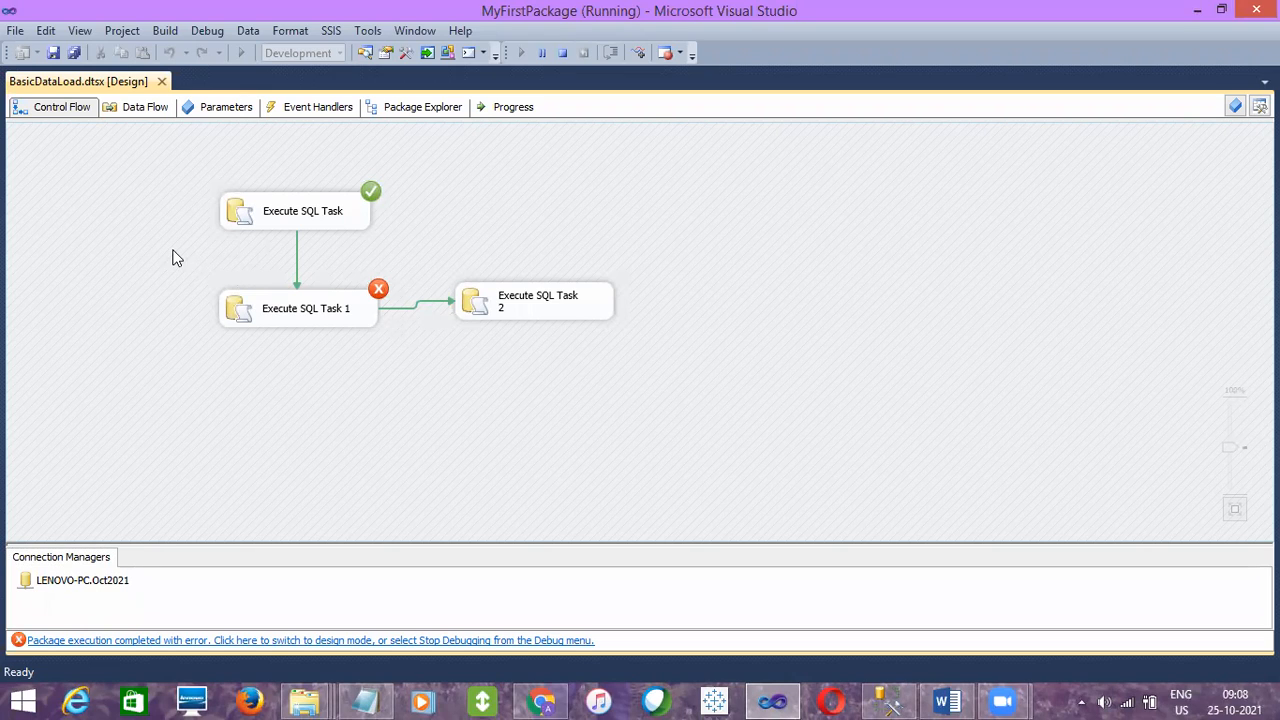
- Save the BasicDataLoad.dtsx package and stop debugging to return to design mode
left_click(54, 53)
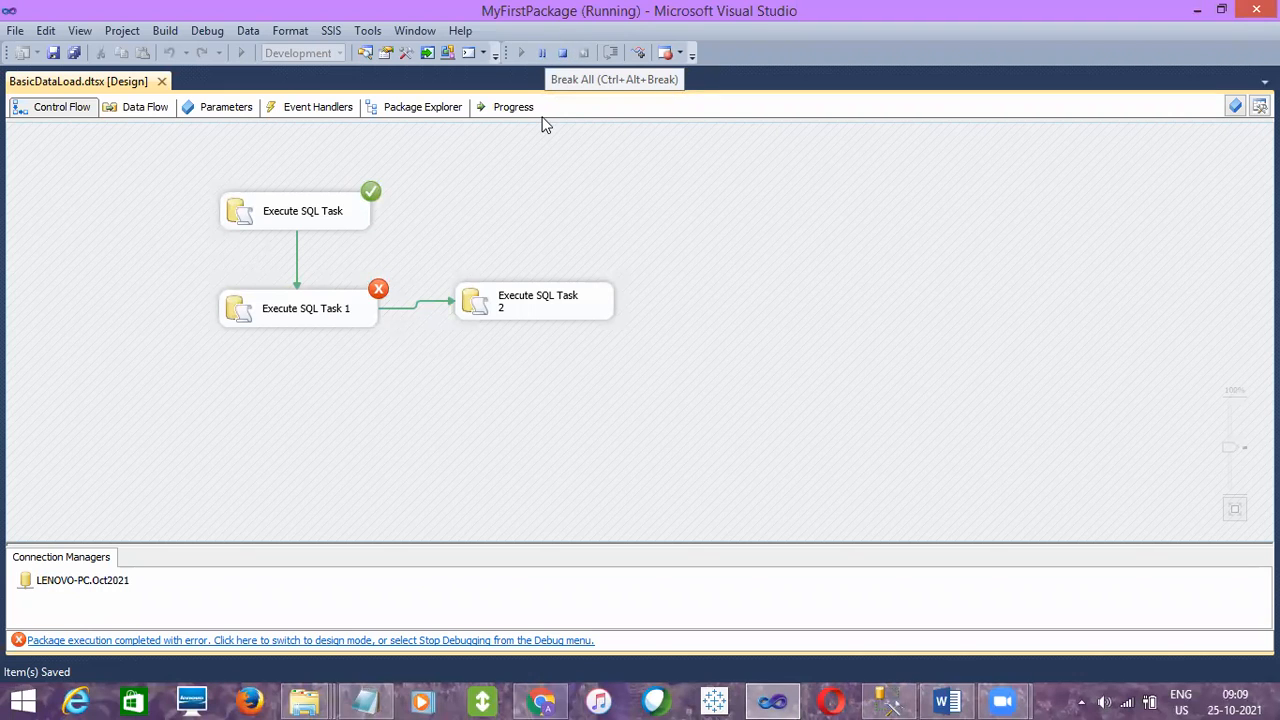
left_click(559, 54)
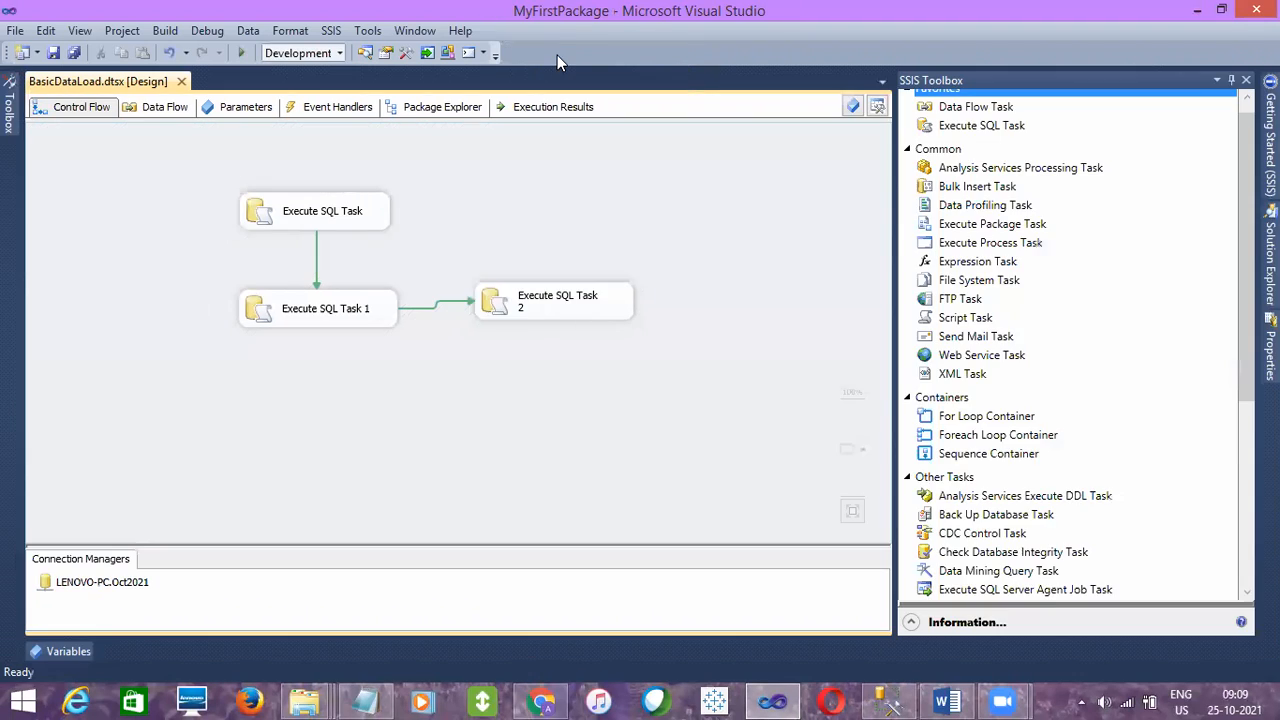